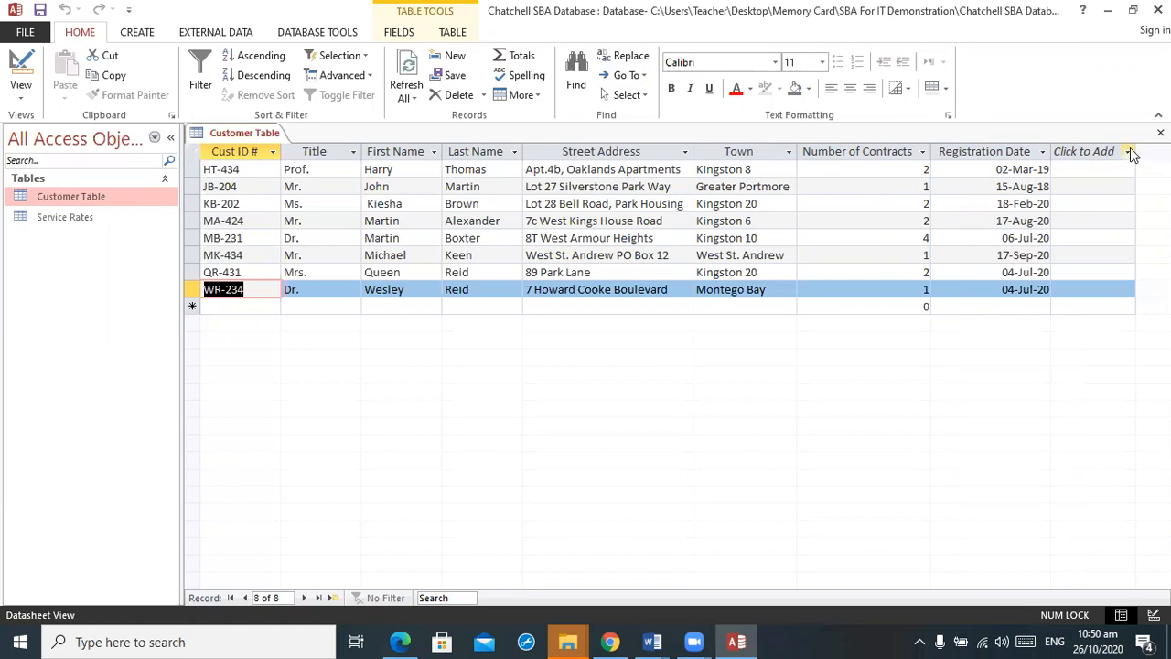
Step: Close the Customer Table and start importing the Excel workbook Chatcell SBA1 into a new table
{"action": "left_click", "coordinate": [1161, 132]}
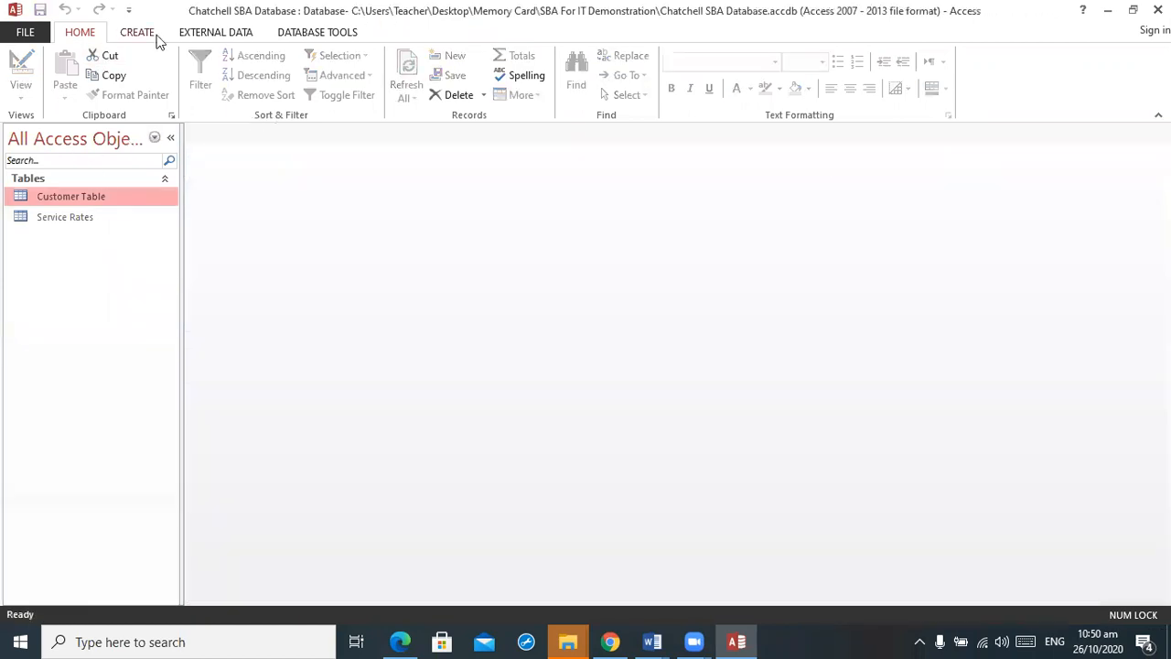
{"action": "left_click", "coordinate": [216, 32]}
{"action": "left_click", "coordinate": [119, 78]}
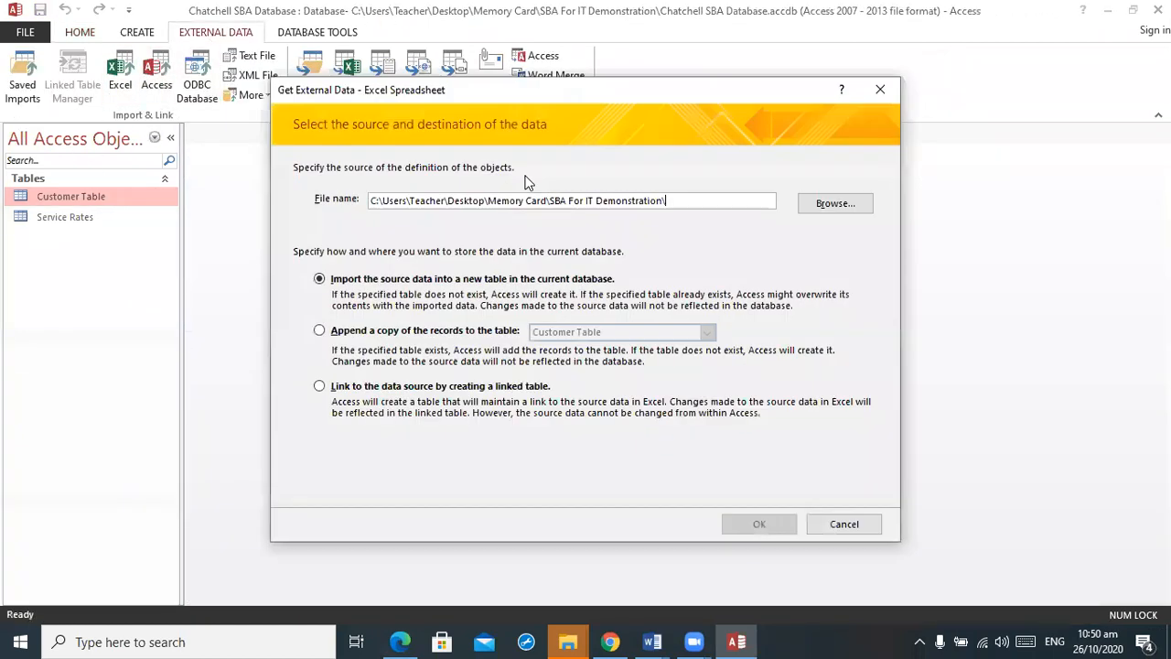
{"action": "left_click", "coordinate": [835, 203]}
{"action": "left_click", "coordinate": [473, 226]}
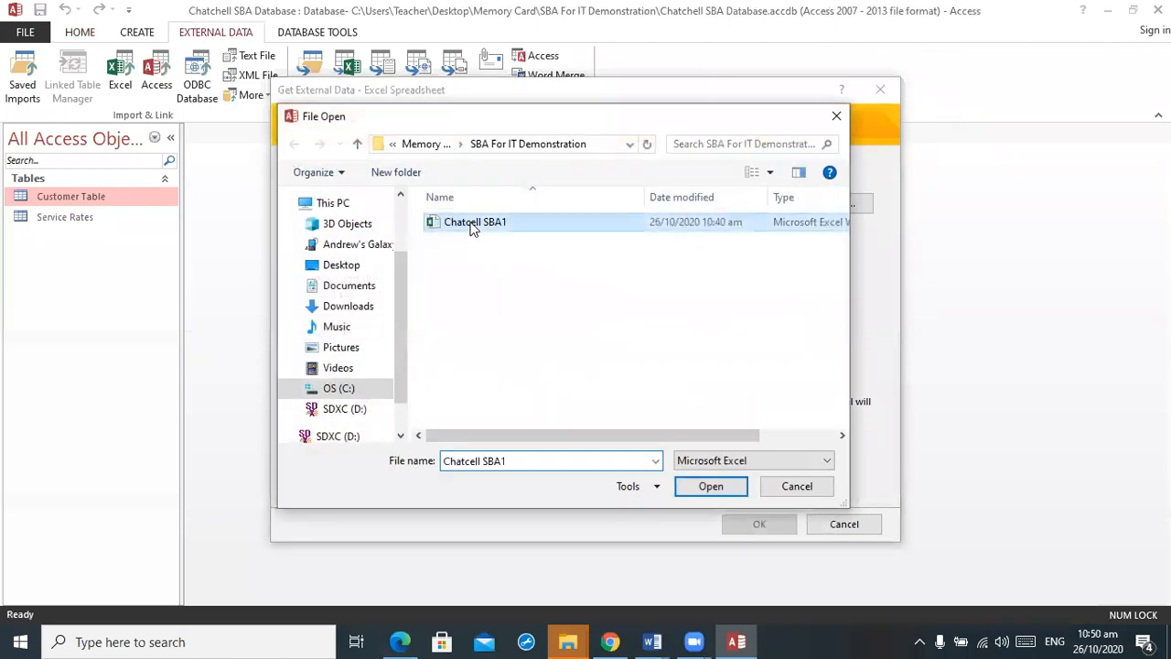
{"action": "double_click", "coordinate": [473, 227]}
{"action": "left_click", "coordinate": [758, 524]}
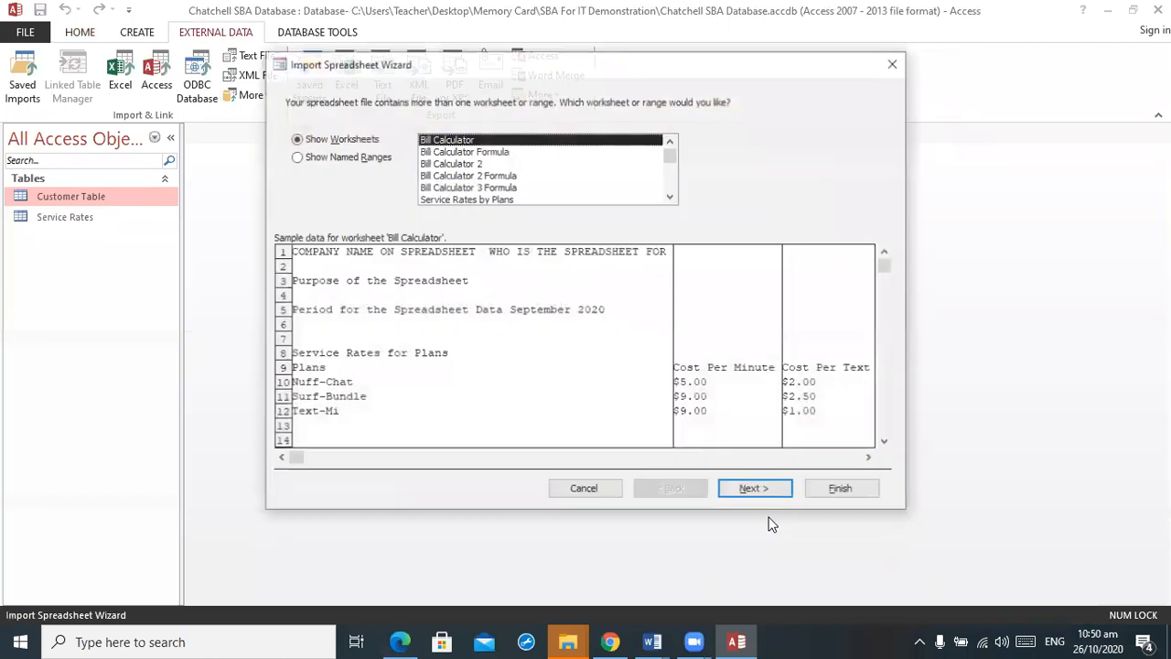
Step: Choose the named range Finances as the data to import
{"action": "left_click", "coordinate": [372, 162]}
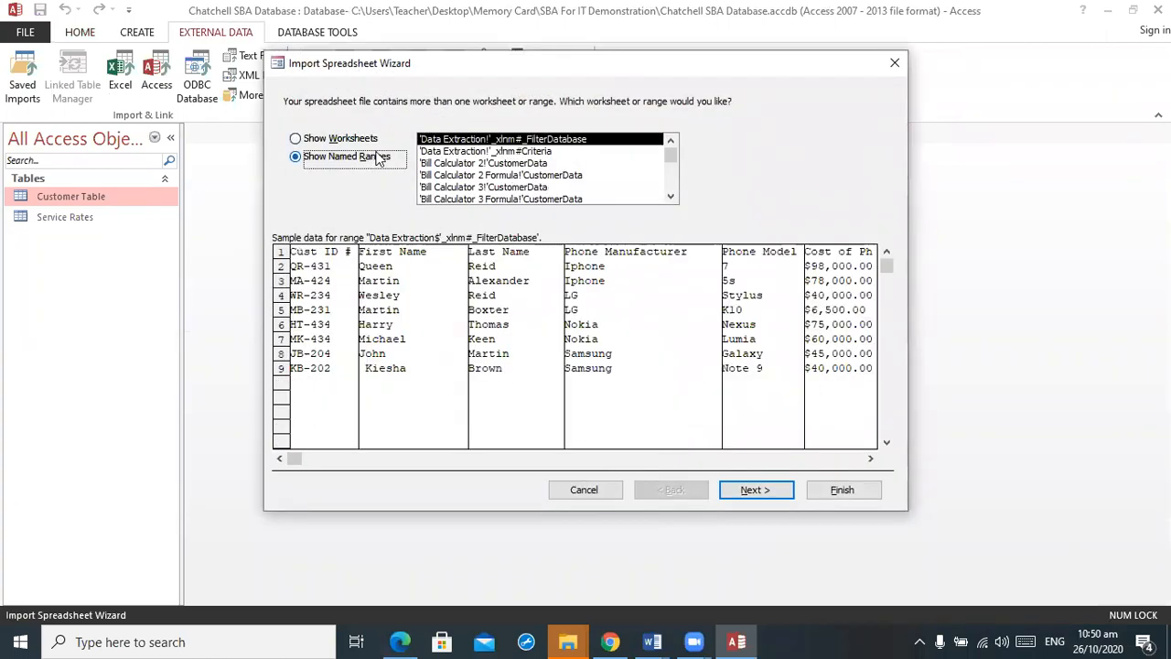
{"action": "left_click", "coordinate": [670, 199]}
{"action": "left_click", "coordinate": [671, 200]}
{"action": "left_click", "coordinate": [671, 200]}
{"action": "left_click", "coordinate": [671, 200]}
{"action": "left_click", "coordinate": [671, 200]}
{"action": "left_click", "coordinate": [670, 200]}
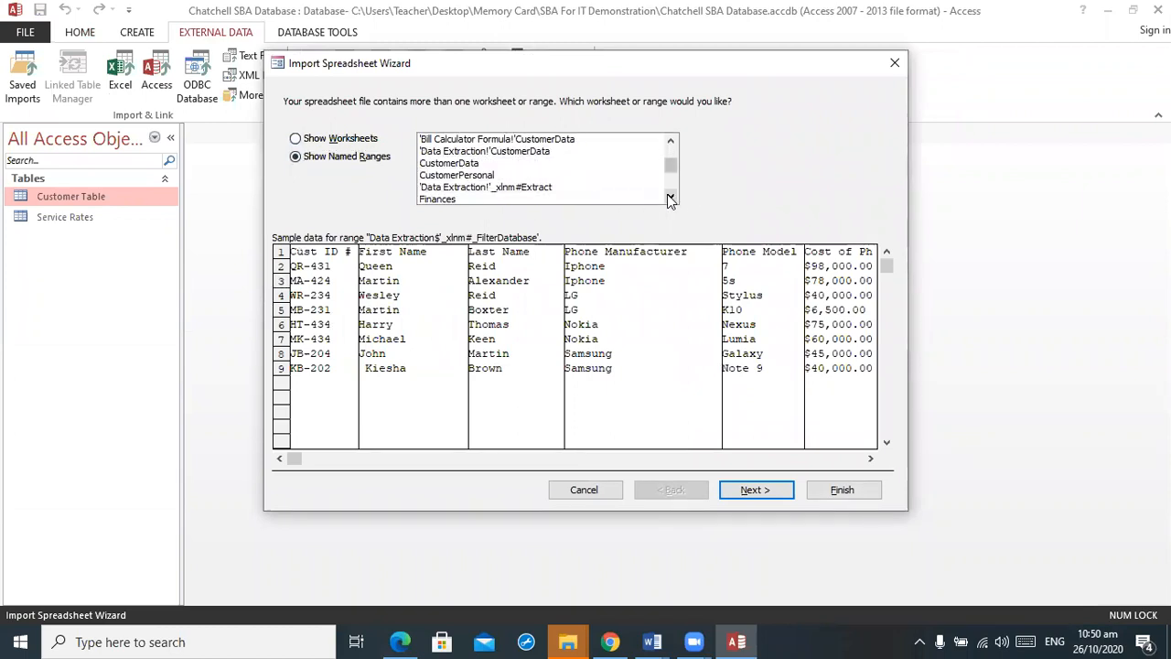
{"action": "left_click", "coordinate": [671, 200]}
{"action": "left_click", "coordinate": [523, 187]}
{"action": "left_click", "coordinate": [765, 492]}
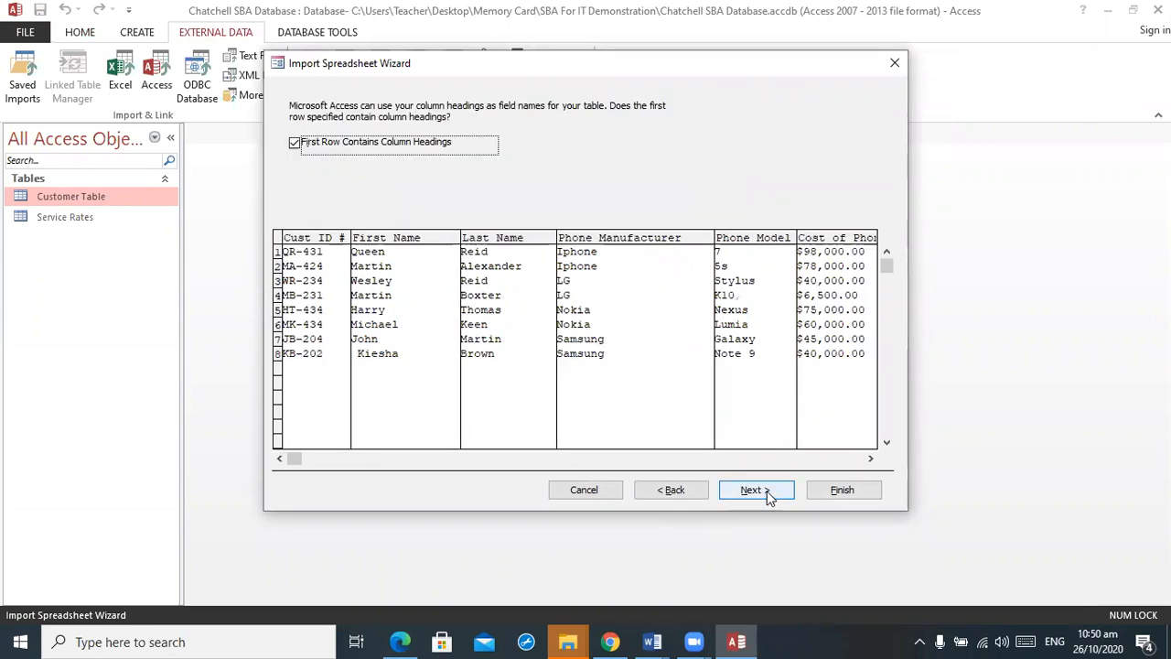
Step: Finish importing the Finances table with first-row column headings and no primary key, without saving the import steps
{"action": "left_click", "coordinate": [767, 492]}
{"action": "left_click", "coordinate": [767, 492]}
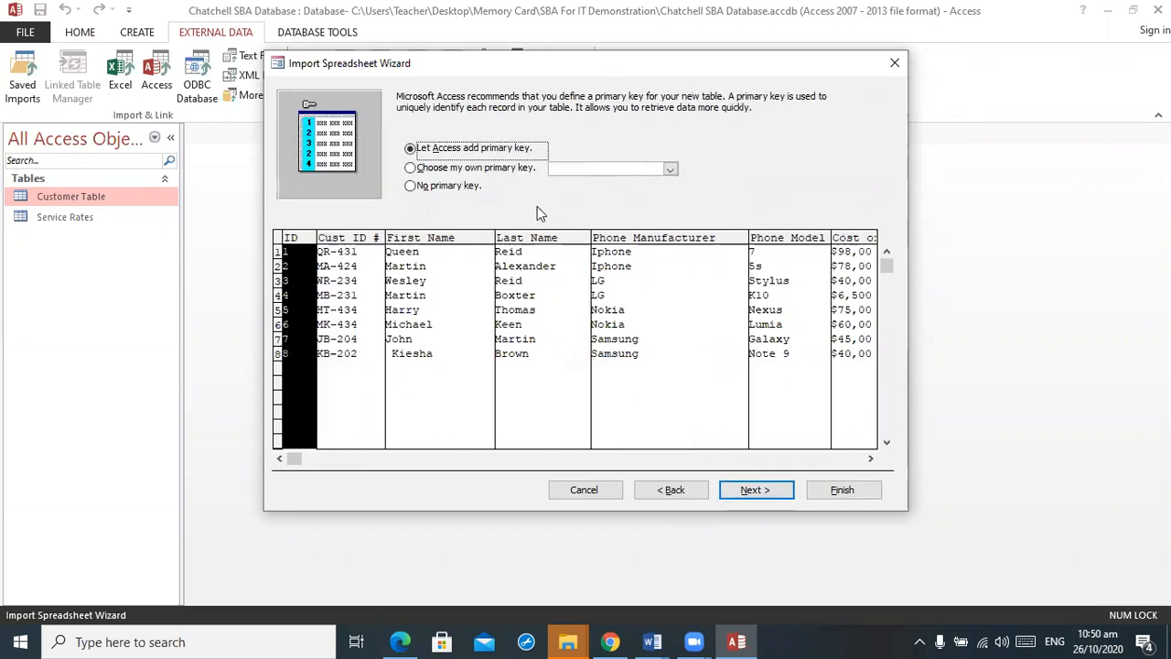
{"action": "left_click", "coordinate": [486, 187]}
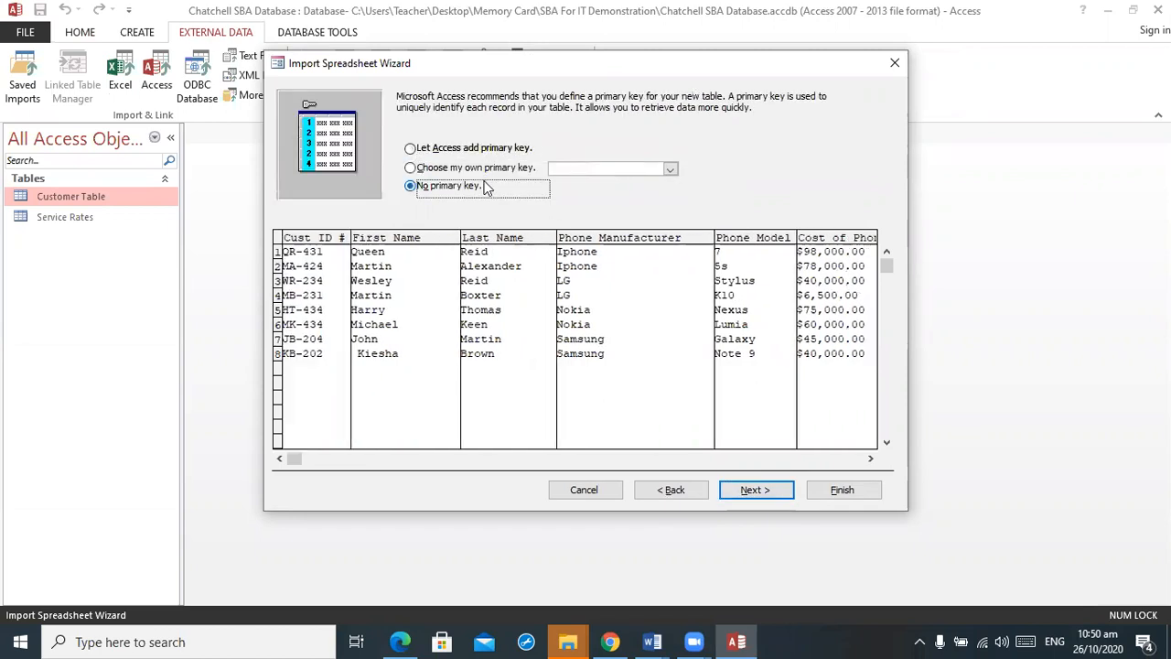
{"action": "left_click", "coordinate": [779, 494]}
{"action": "key", "text": "Return"}
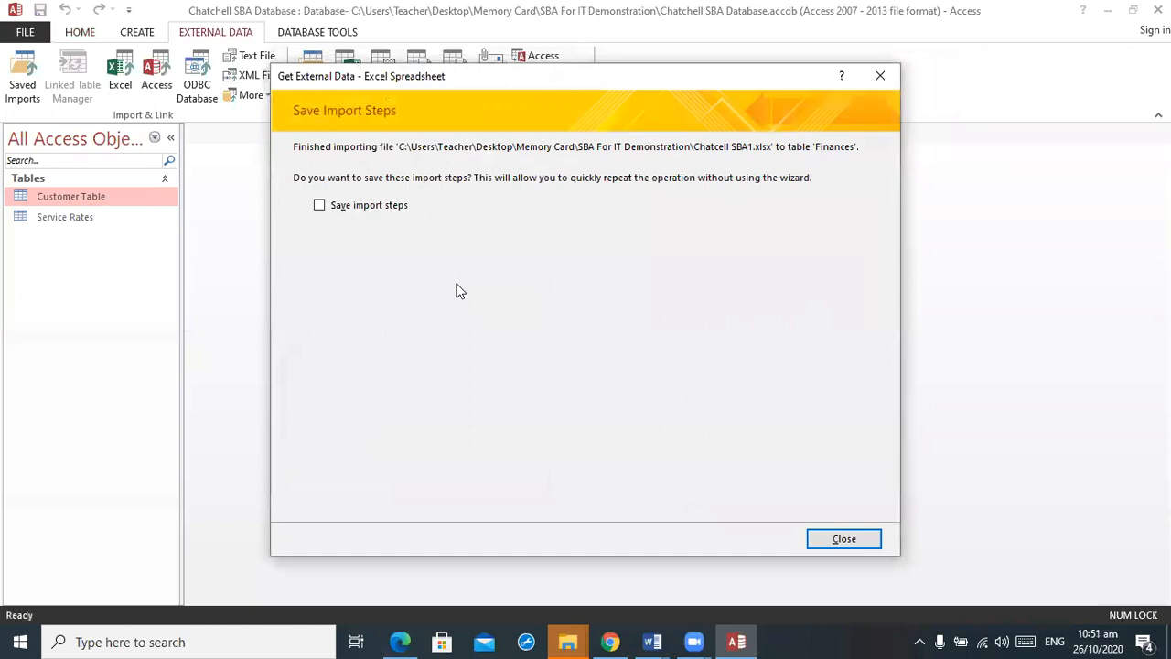
{"action": "left_click", "coordinate": [830, 549]}
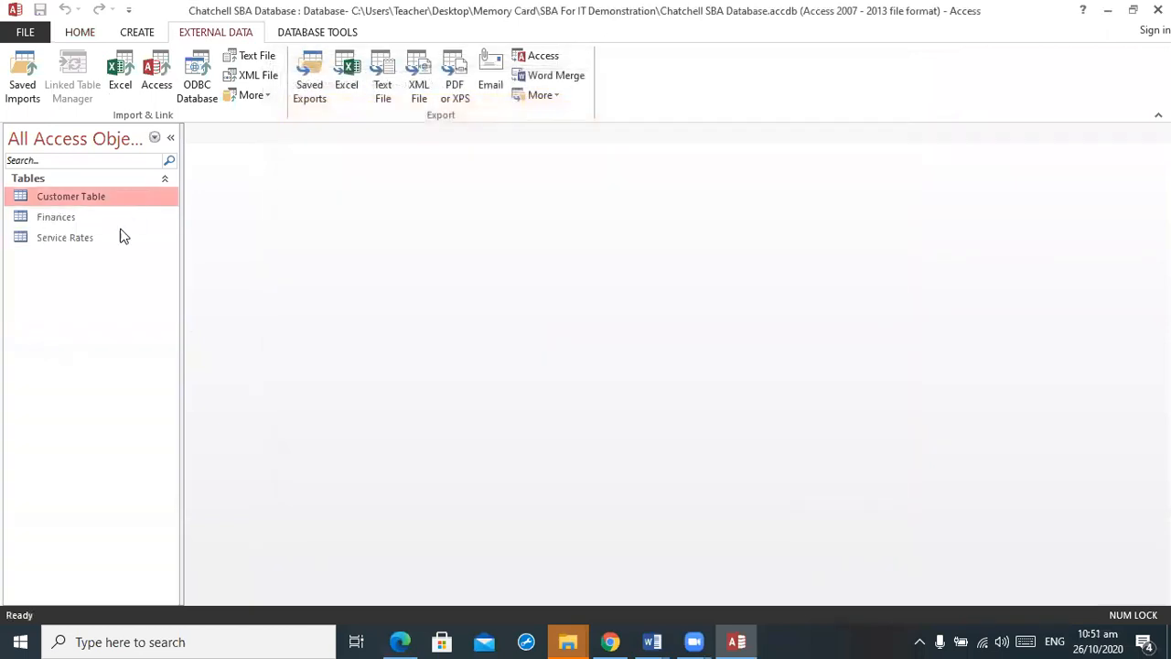
Step: Duplicate the Finances table as Copy Of Finances
{"action": "left_click", "coordinate": [65, 217]}
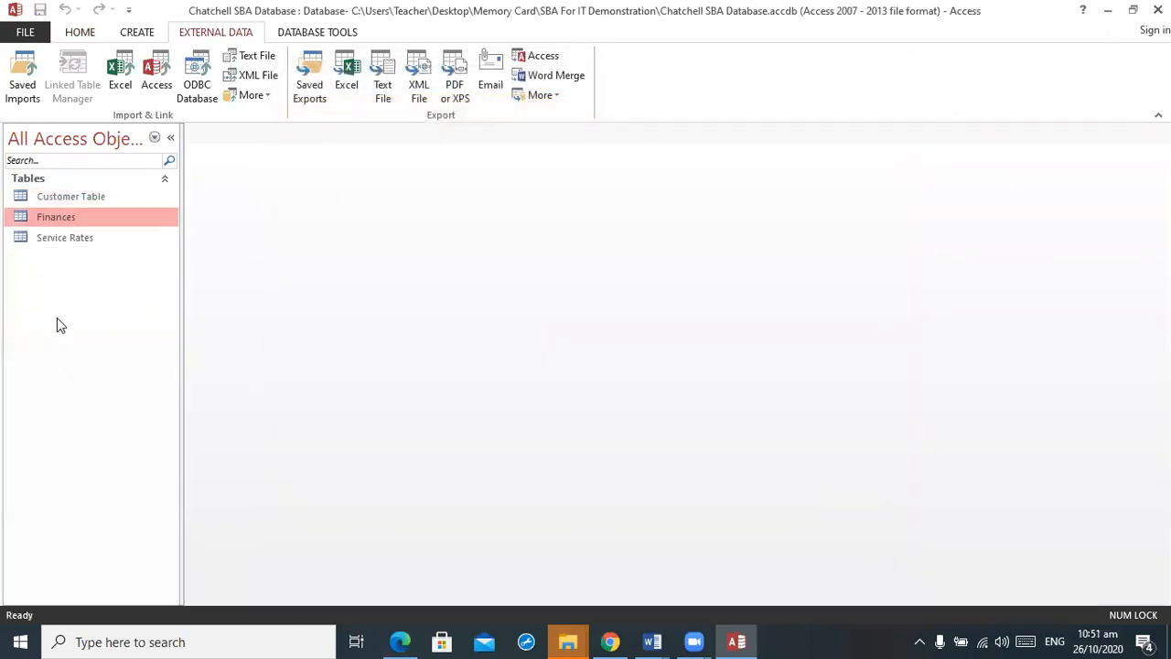
{"action": "key", "text": "ctrl+v"}
{"action": "left_click", "coordinate": [695, 195]}
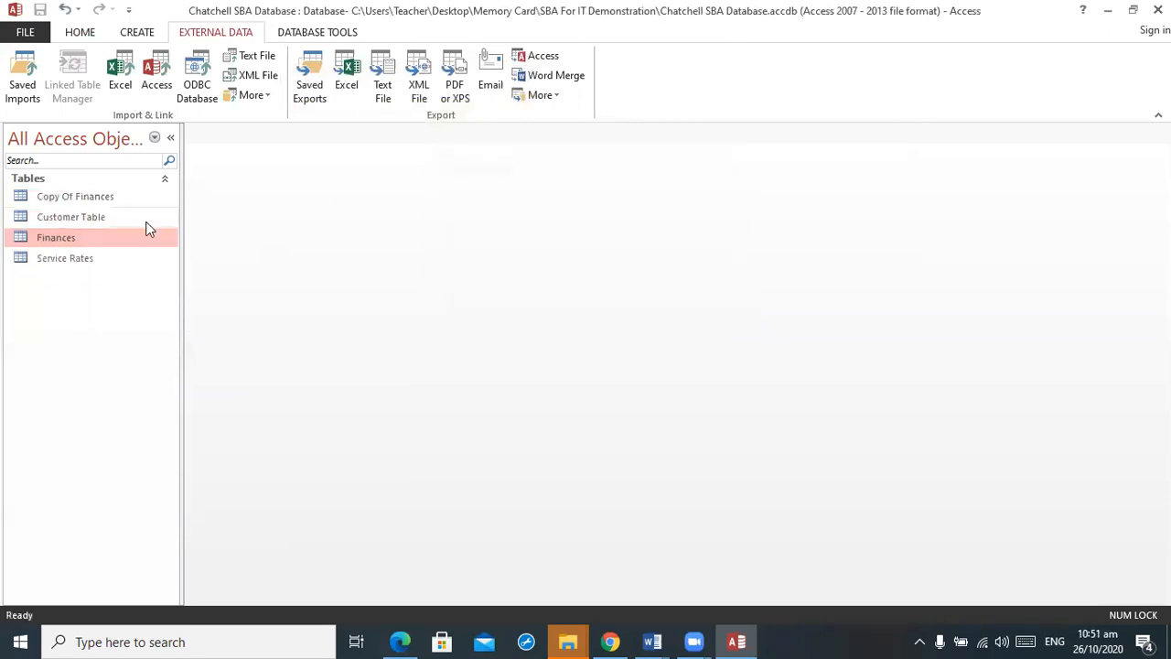
Step: Open the Finances table in Design view and make Cust ID # its primary key
{"action": "double_click", "coordinate": [71, 237]}
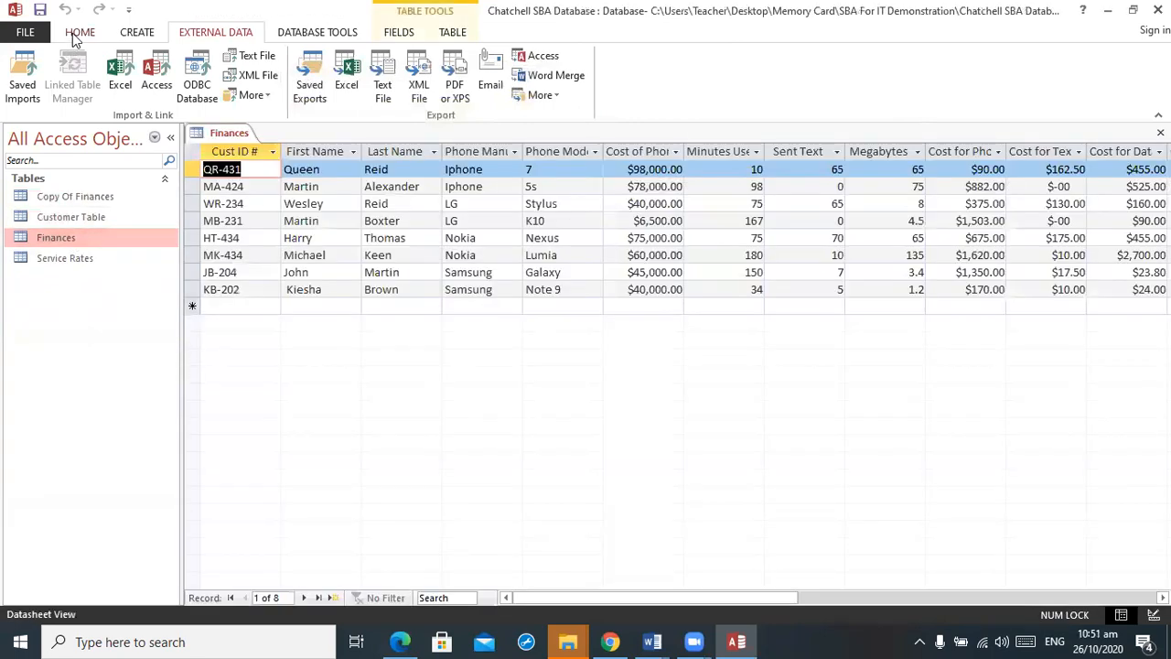
{"action": "left_click", "coordinate": [78, 33]}
{"action": "left_click", "coordinate": [15, 64]}
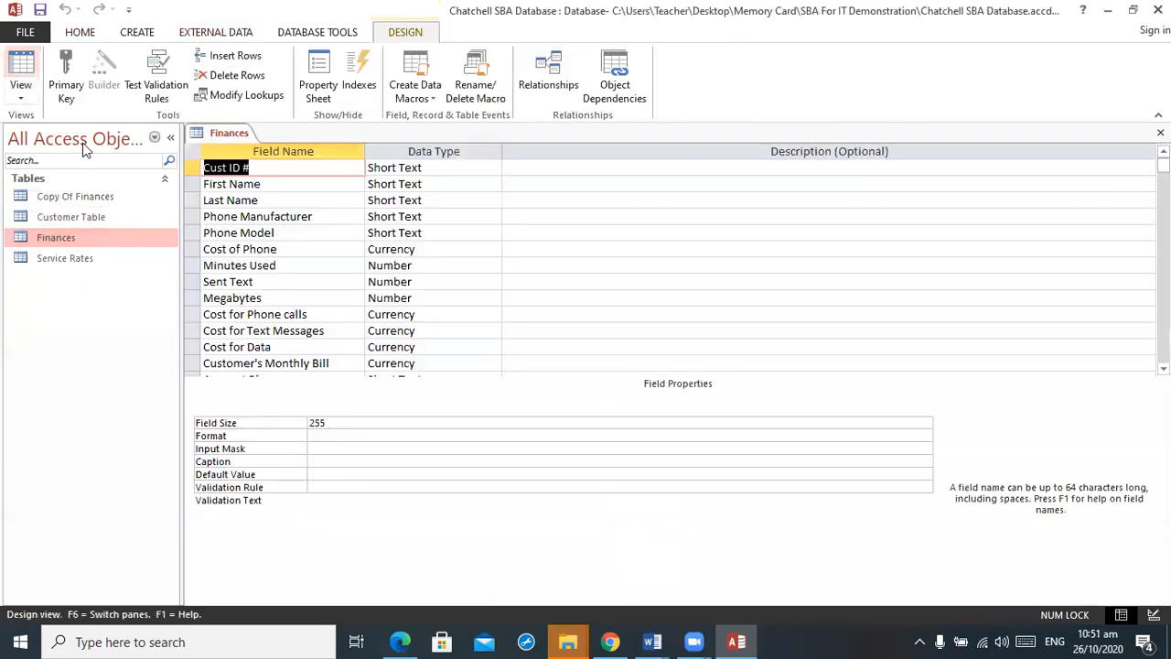
{"action": "left_click", "coordinate": [73, 69]}
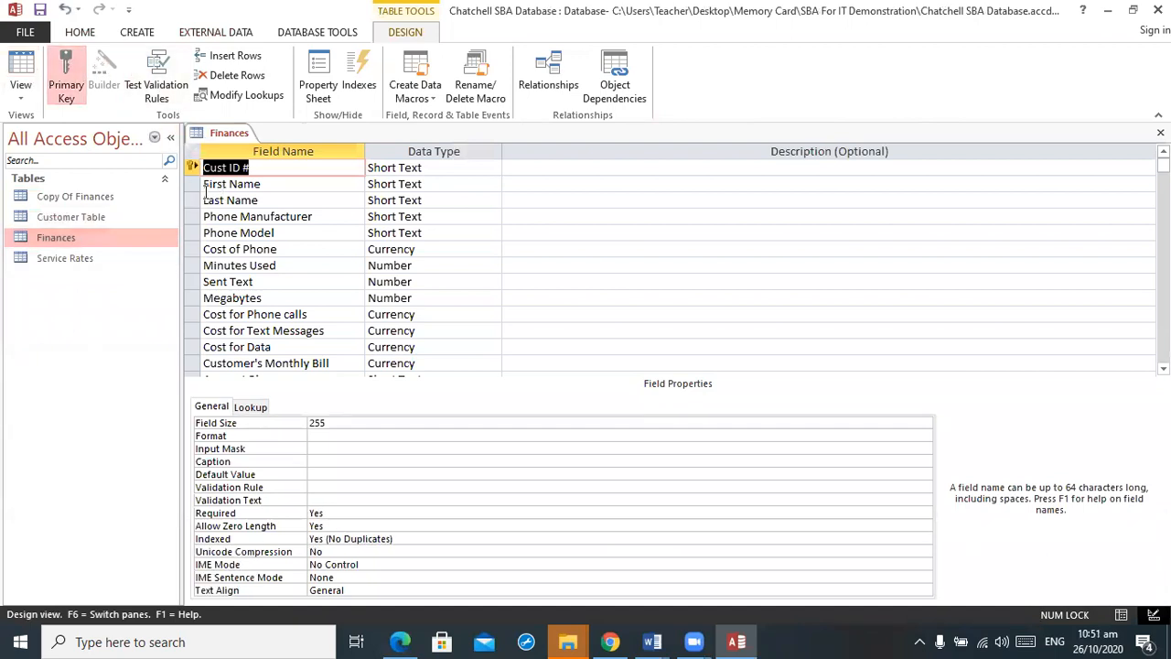
Step: Permanently delete the First Name and Last Name fields from the Finances table design
{"action": "left_click", "coordinate": [191, 184]}
{"action": "right_click", "coordinate": [193, 186]}
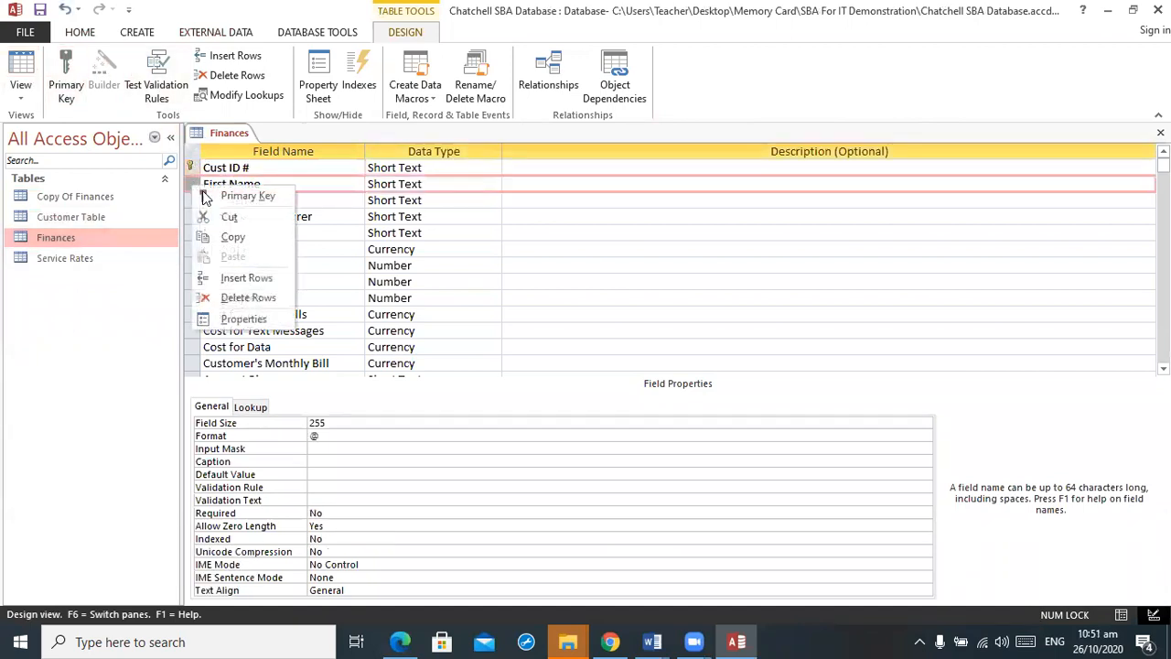
{"action": "left_click", "coordinate": [262, 299]}
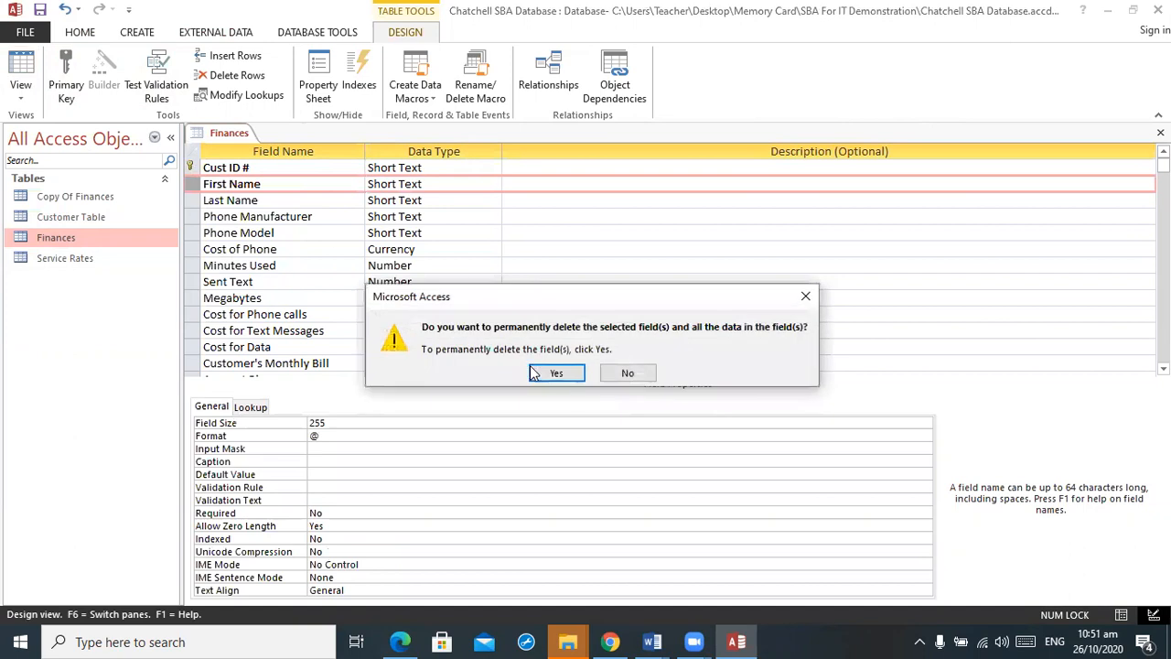
{"action": "left_click", "coordinate": [549, 371]}
{"action": "right_click", "coordinate": [193, 186]}
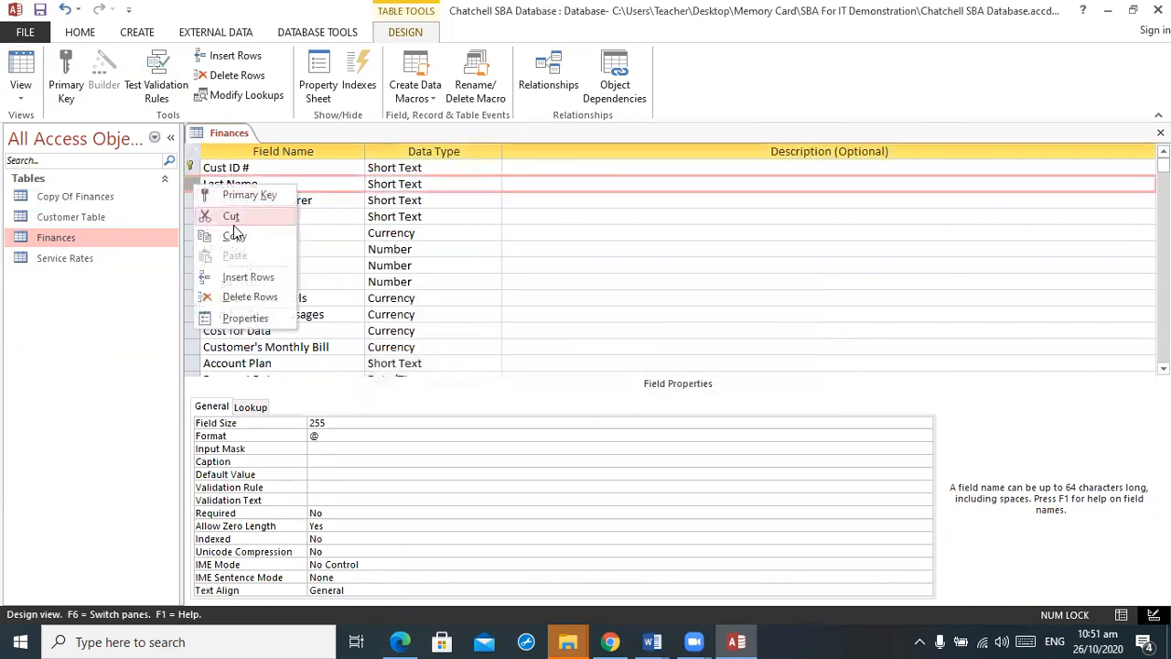
{"action": "left_click", "coordinate": [262, 297]}
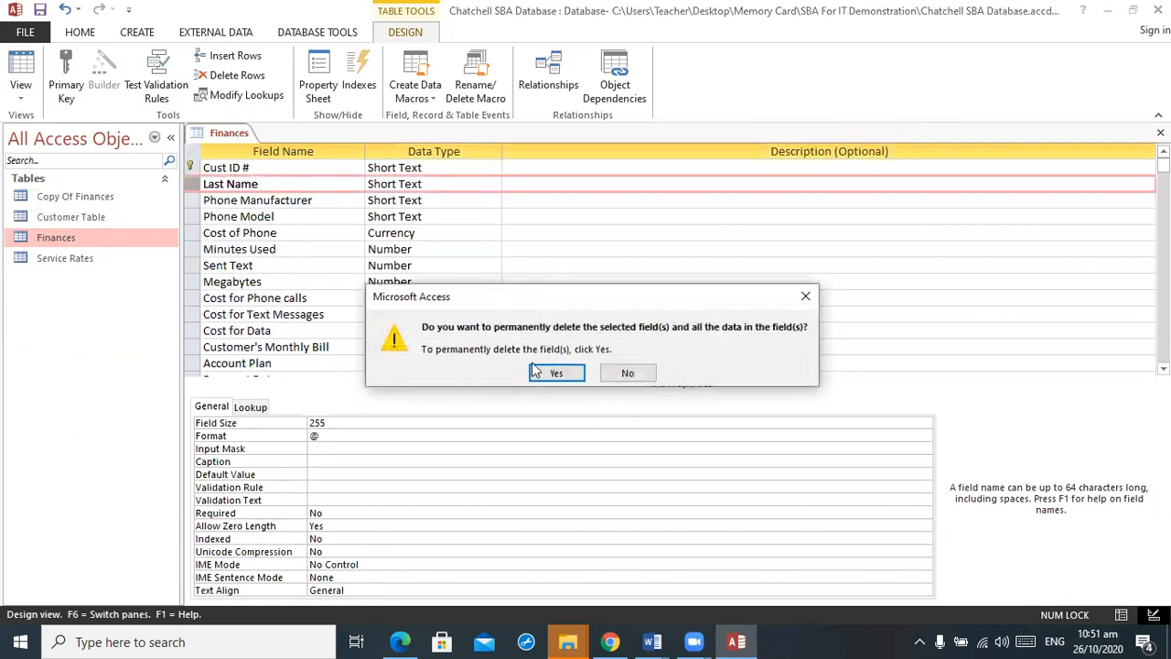
{"action": "left_click", "coordinate": [557, 374]}
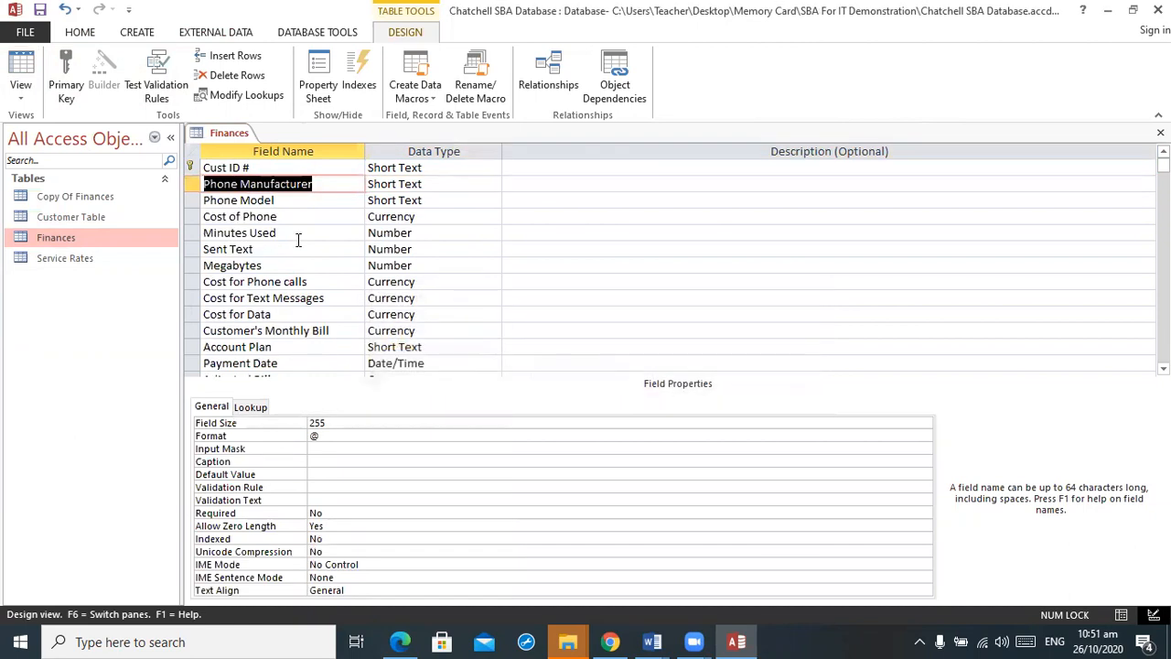
Step: Permanently delete the Phone Manufacturer and Phone Model fields from the Finances table design
{"action": "right_click", "coordinate": [193, 186]}
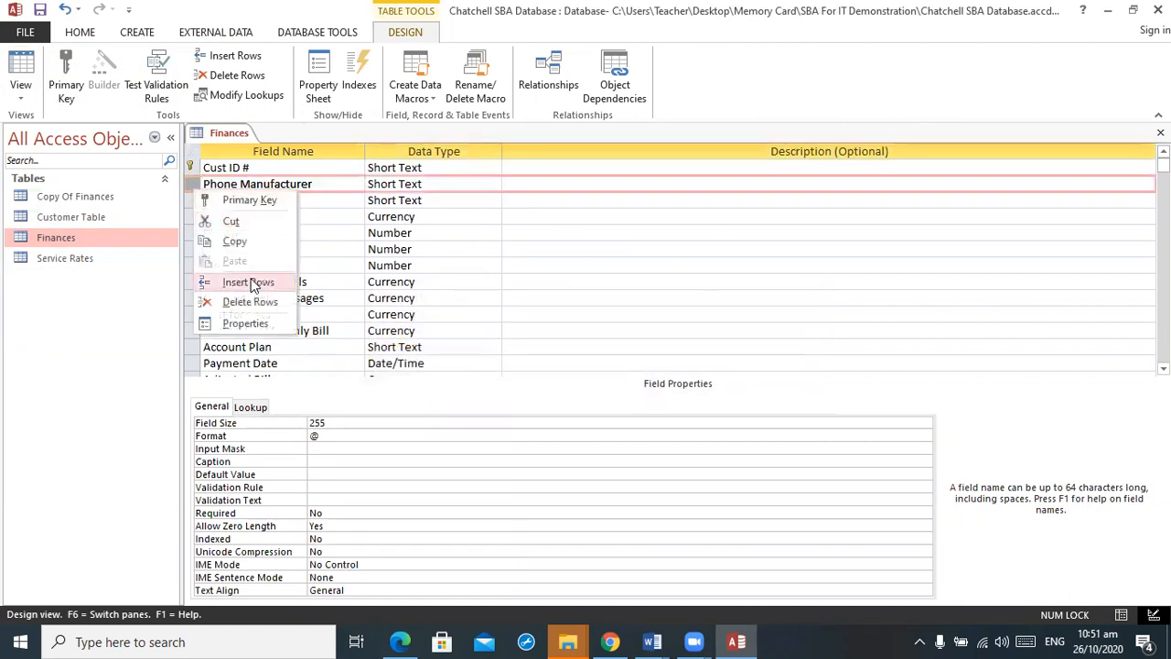
{"action": "left_click", "coordinate": [262, 299]}
{"action": "left_click", "coordinate": [547, 375]}
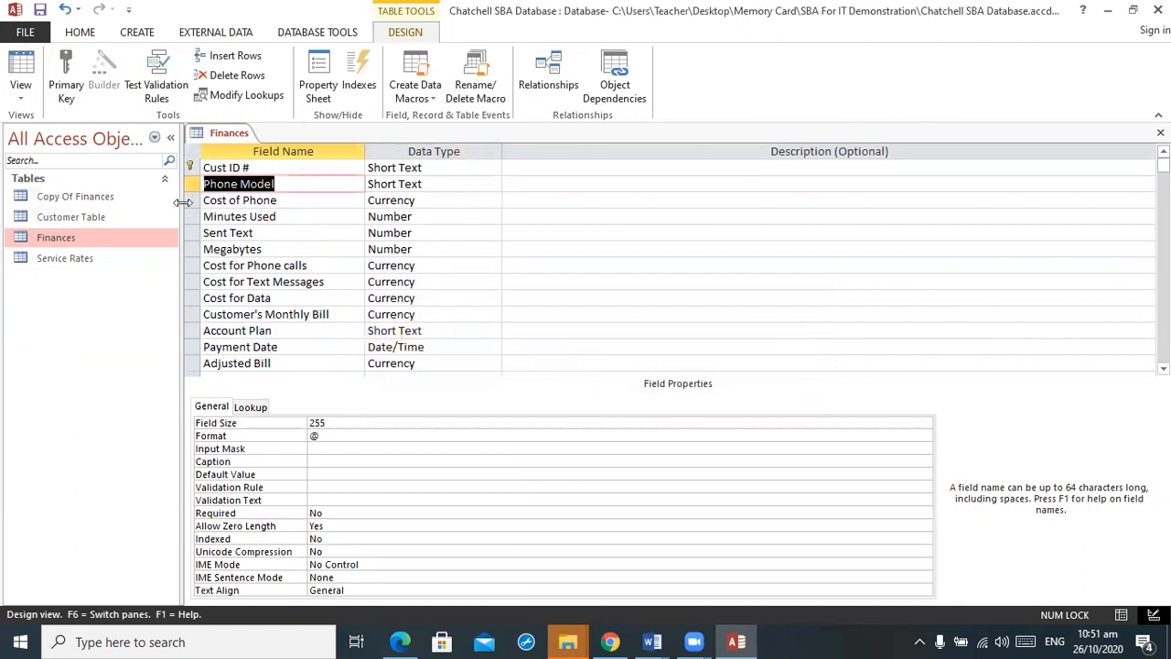
{"action": "left_click", "coordinate": [190, 184]}
{"action": "right_click", "coordinate": [189, 184]}
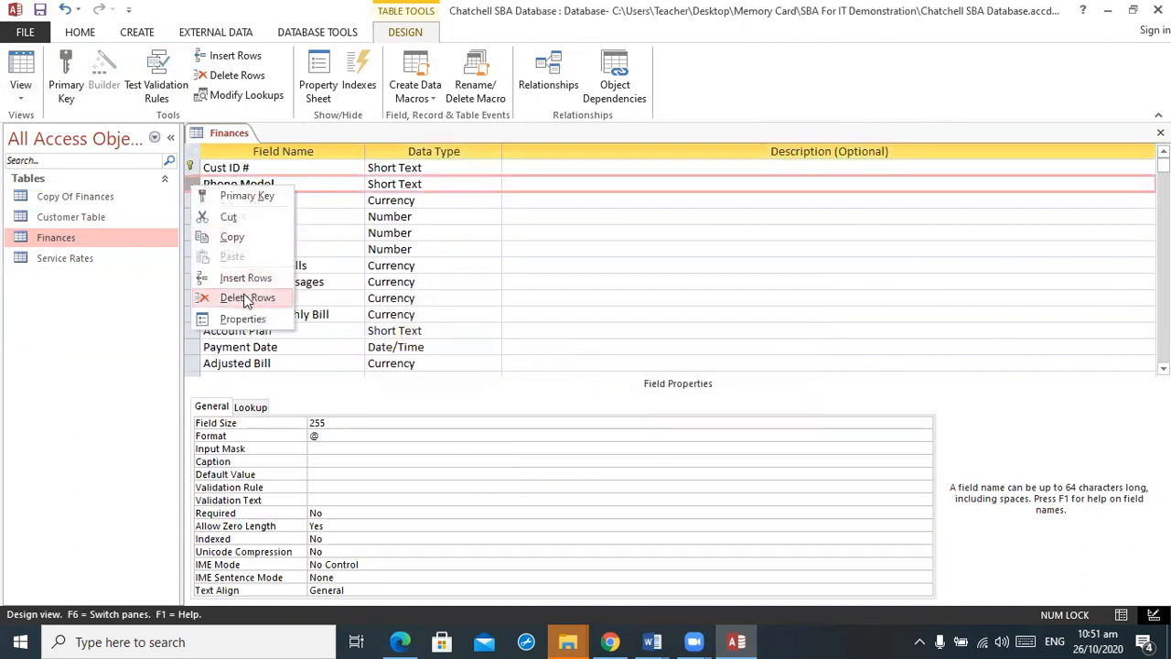
{"action": "left_click", "coordinate": [243, 298]}
{"action": "left_click", "coordinate": [557, 372]}
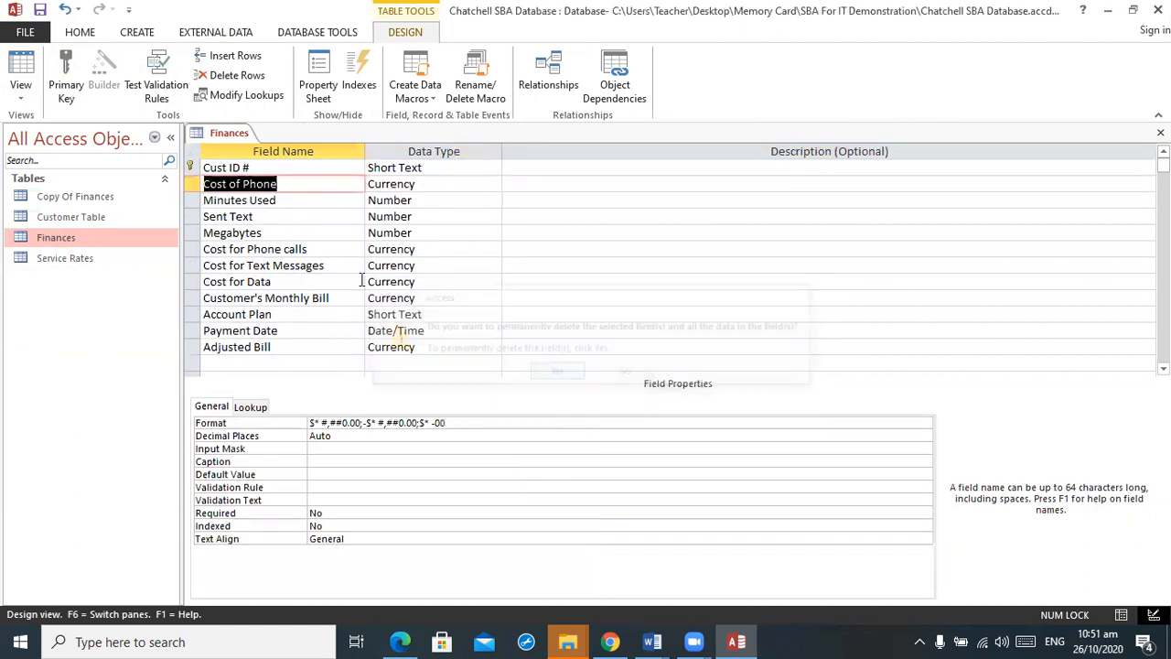
Step: Permanently delete the Cost of Phone field from the Finances table design
{"action": "left_click", "coordinate": [190, 184]}
{"action": "right_click", "coordinate": [189, 184]}
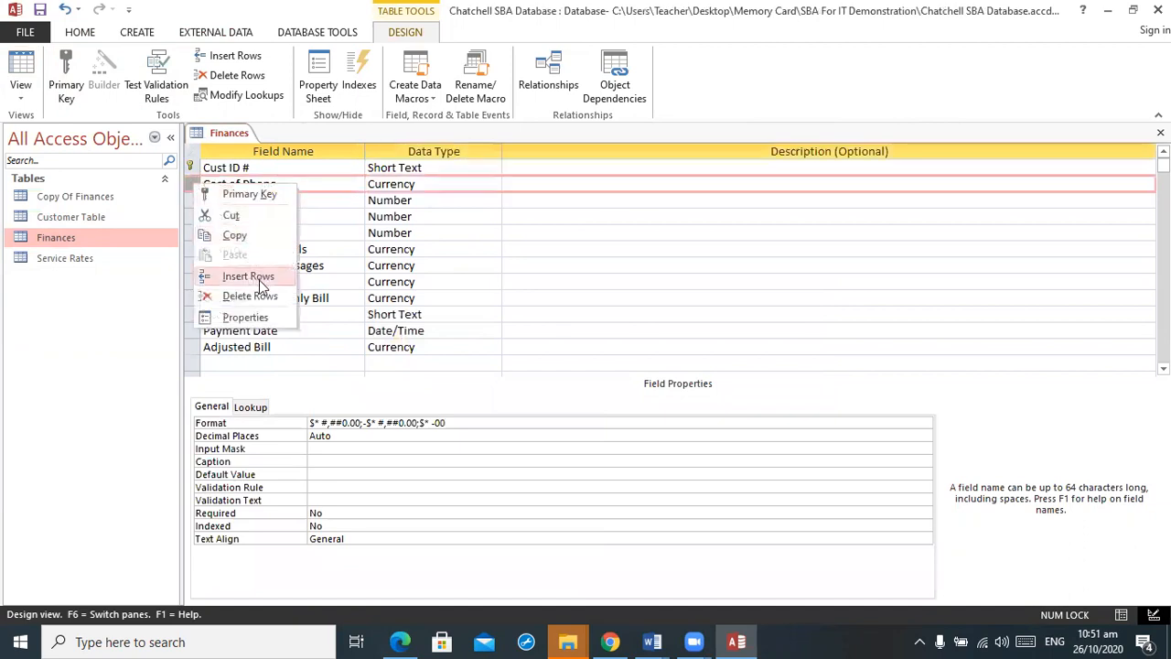
{"action": "left_click", "coordinate": [248, 296]}
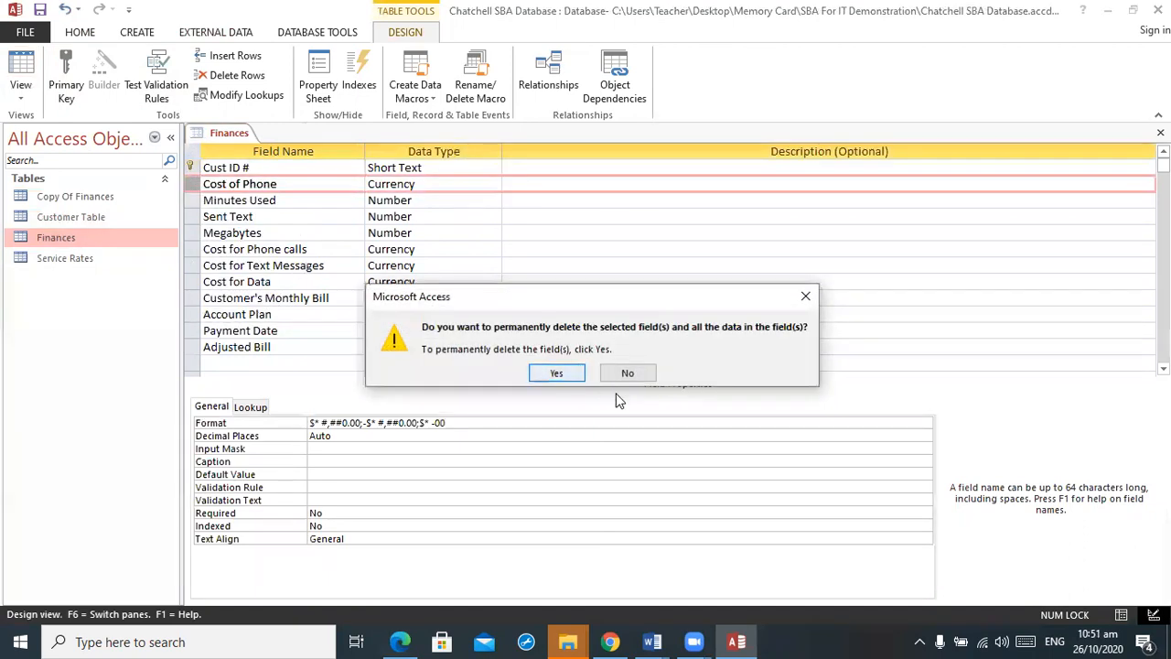
{"action": "left_click", "coordinate": [556, 372]}
Step: Save the Finances table design and switch to Datasheet view
{"action": "left_click", "coordinate": [20, 90]}
{"action": "left_click", "coordinate": [55, 51]}
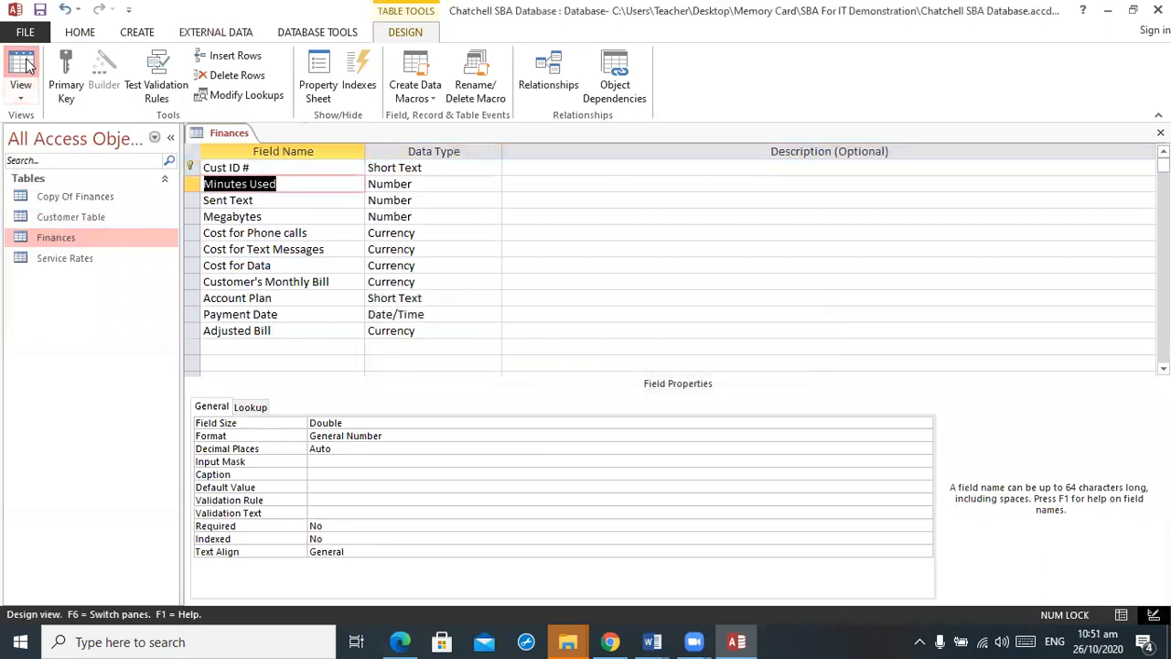
{"action": "left_click", "coordinate": [555, 373]}
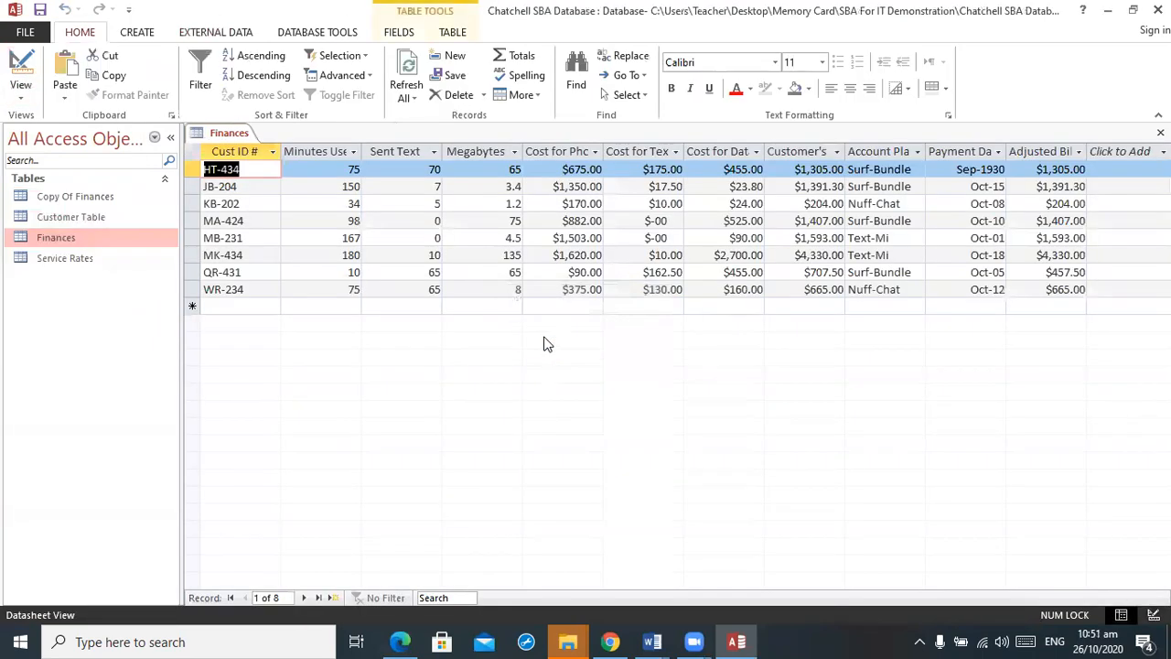
Step: Permanently delete the Minutes Used, Sent Text and Megabytes fields from the Finances datasheet
{"action": "left_click", "coordinate": [324, 151]}
{"action": "right_click", "coordinate": [324, 151]}
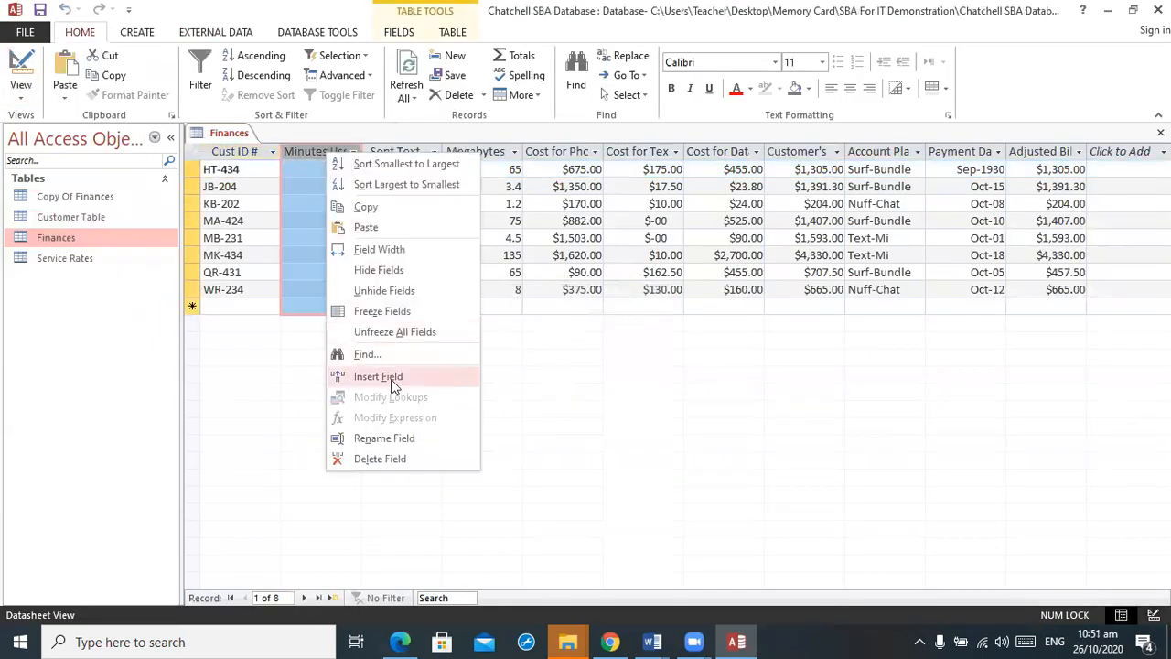
{"action": "left_click", "coordinate": [402, 456]}
{"action": "left_click", "coordinate": [557, 375]}
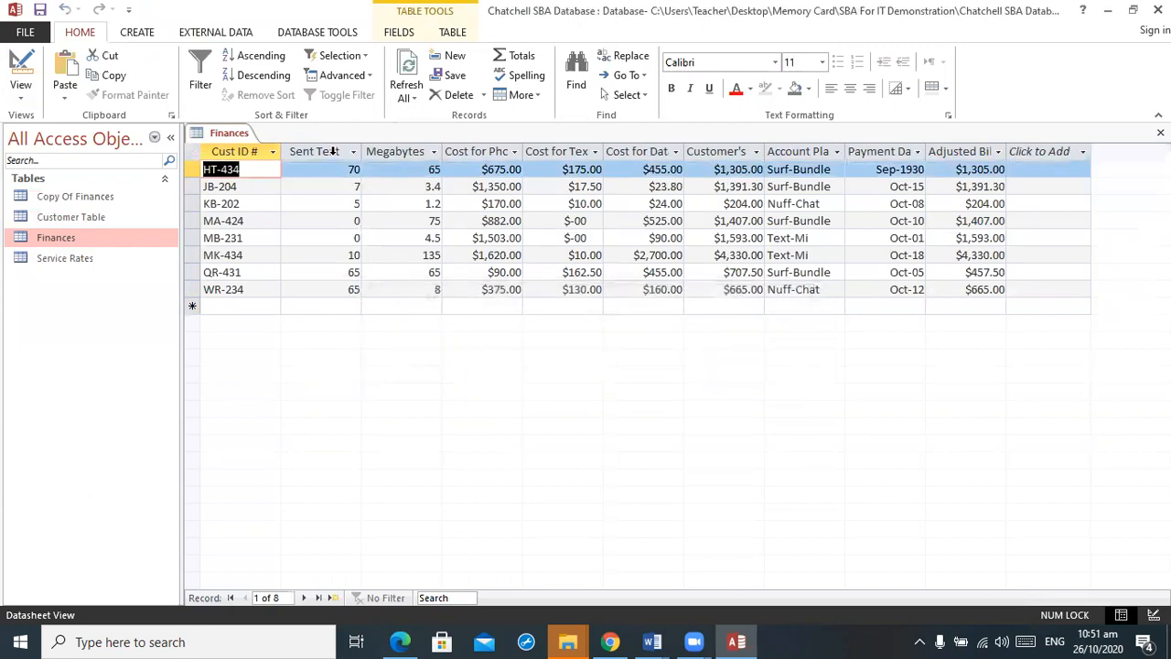
{"action": "right_click", "coordinate": [333, 151]}
{"action": "left_click", "coordinate": [424, 455]}
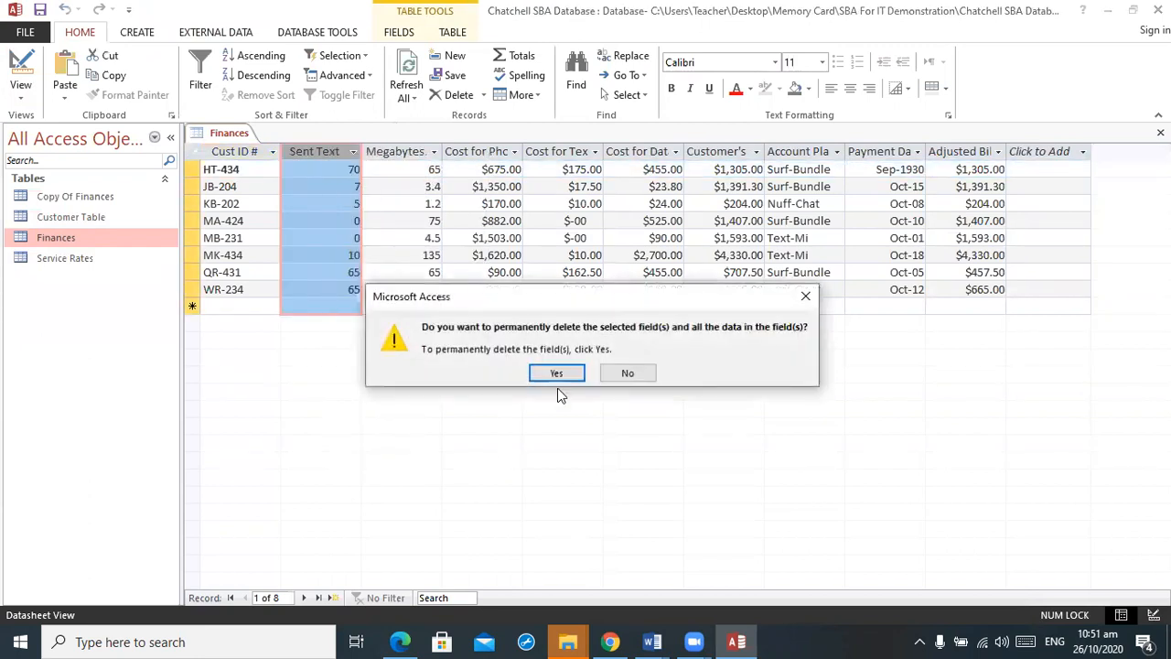
{"action": "left_click", "coordinate": [557, 375]}
{"action": "right_click", "coordinate": [330, 149]}
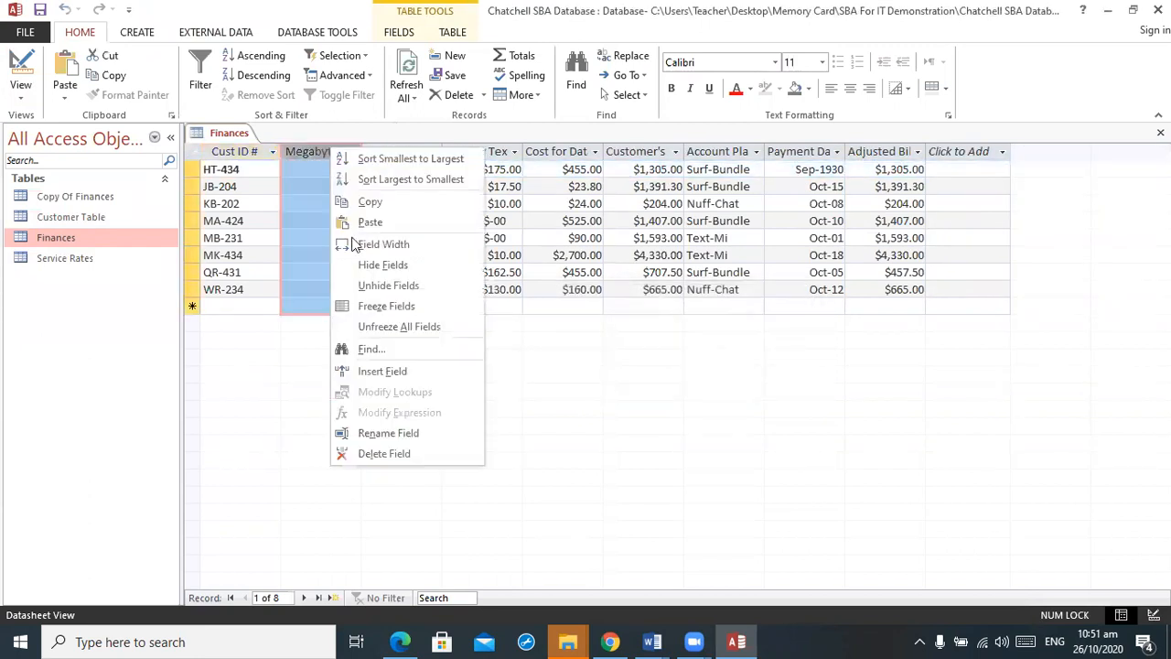
{"action": "left_click", "coordinate": [414, 453]}
{"action": "left_click", "coordinate": [556, 375]}
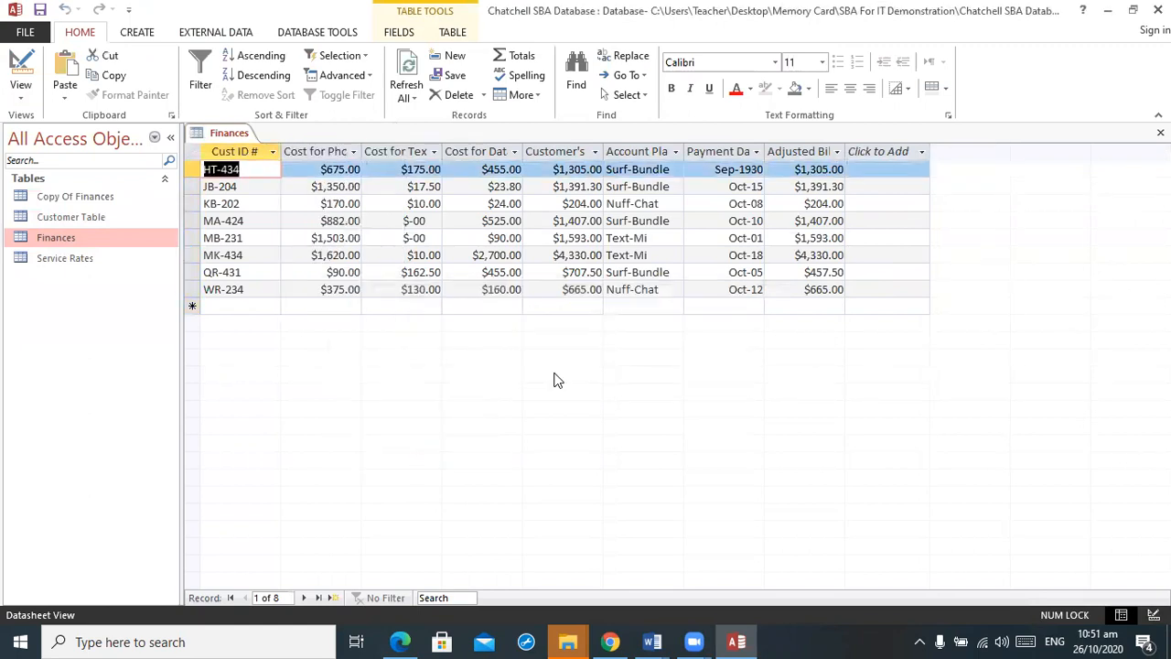
Step: Fit the Finances datasheet columns from Cost for Phone calls through Adjusted Bill to the width of their contents
{"action": "double_click", "coordinate": [847, 146]}
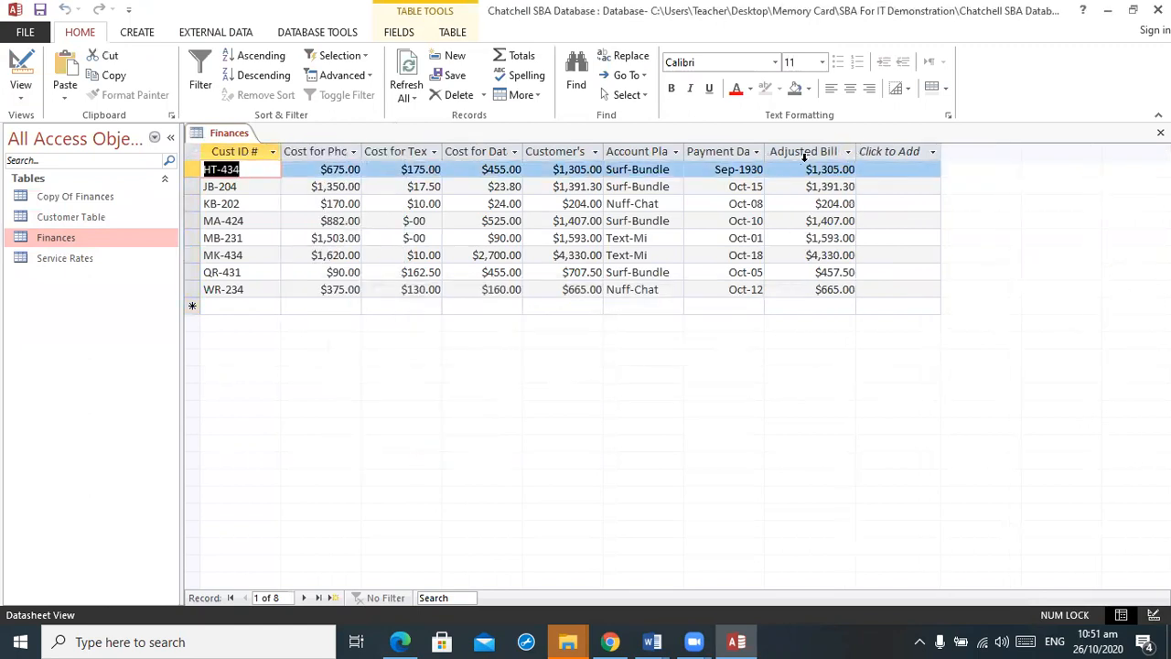
{"action": "double_click", "coordinate": [769, 149]}
{"action": "double_click", "coordinate": [683, 152]}
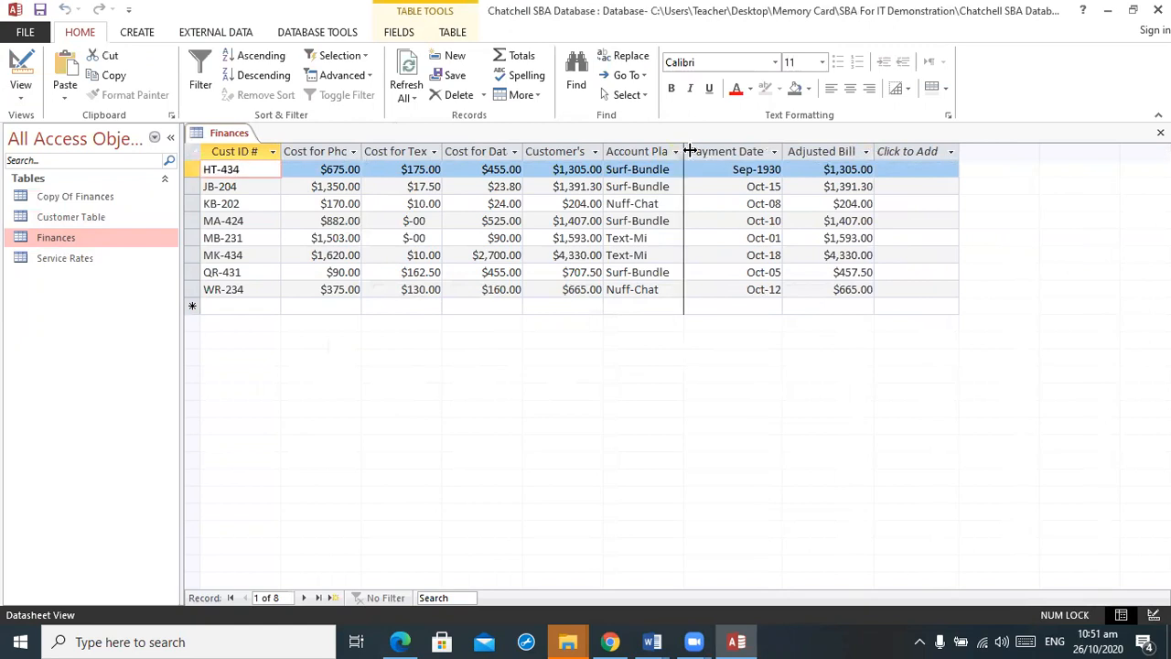
{"action": "double_click", "coordinate": [608, 149]}
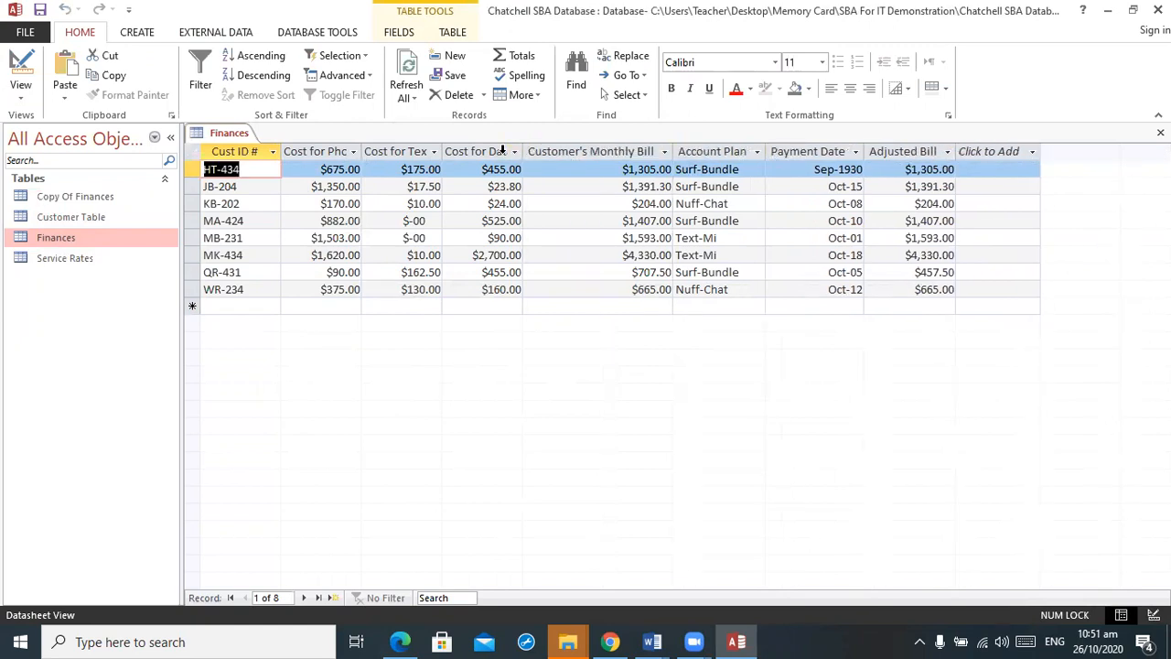
{"action": "double_click", "coordinate": [522, 151]}
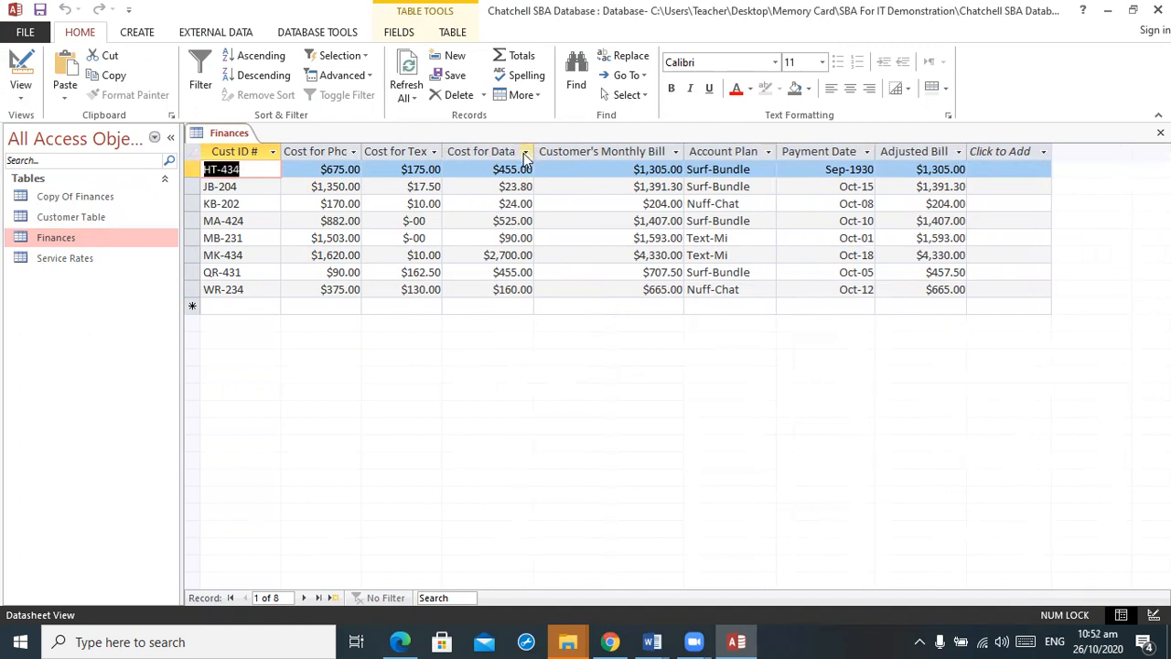
{"action": "double_click", "coordinate": [443, 151]}
{"action": "double_click", "coordinate": [361, 151]}
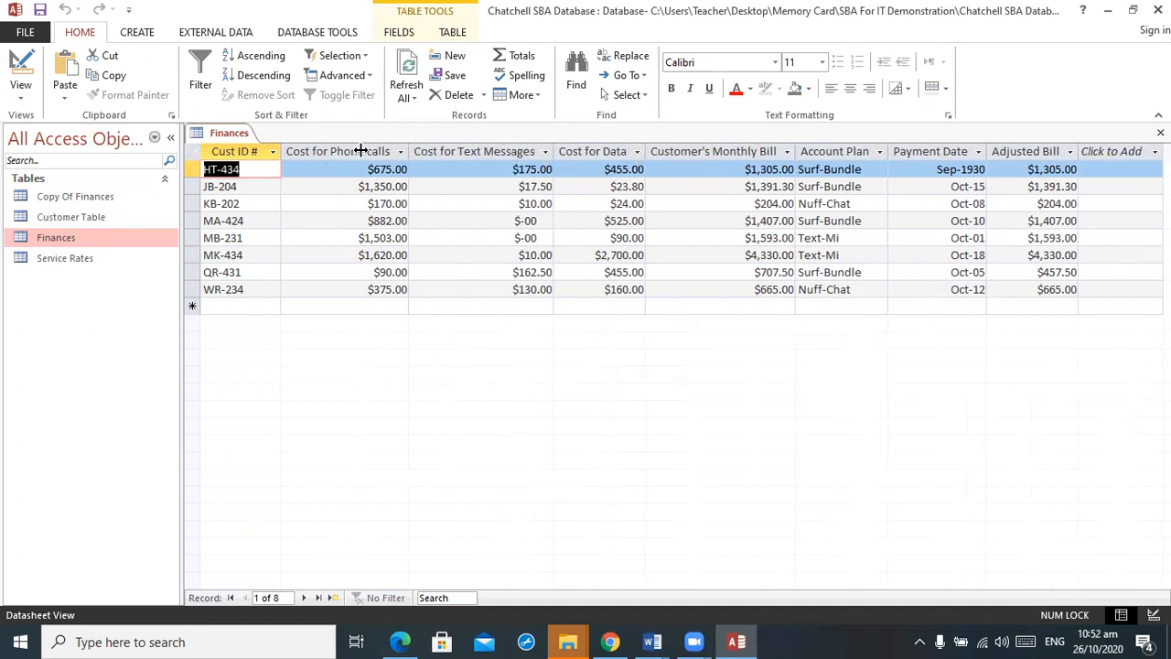
Step: Switch the Finances table to Design view and set the Cust ID # field size to 10
{"action": "left_click", "coordinate": [20, 69]}
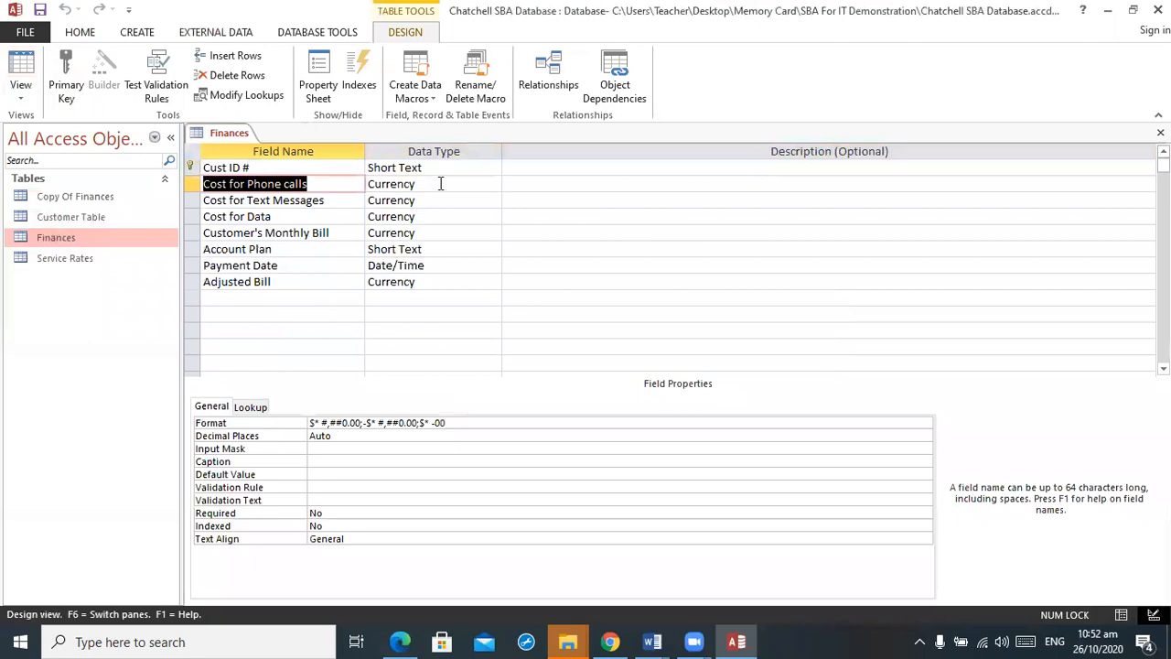
{"action": "left_click", "coordinate": [439, 170]}
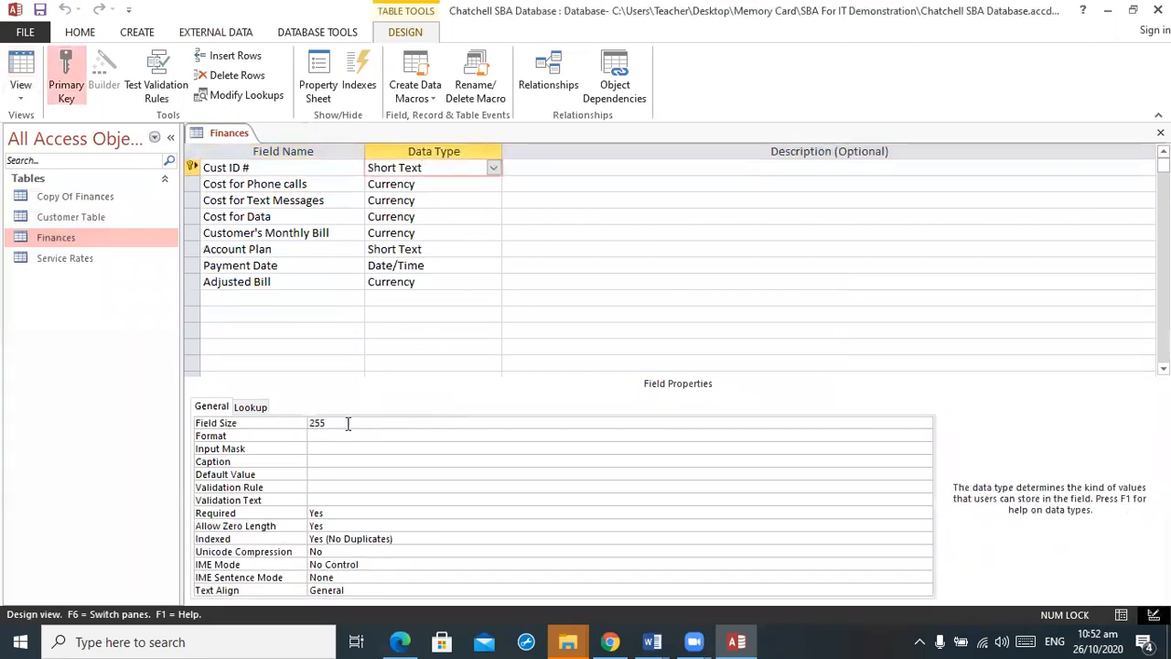
{"action": "left_click", "coordinate": [286, 421]}
{"action": "type", "text": "10"}
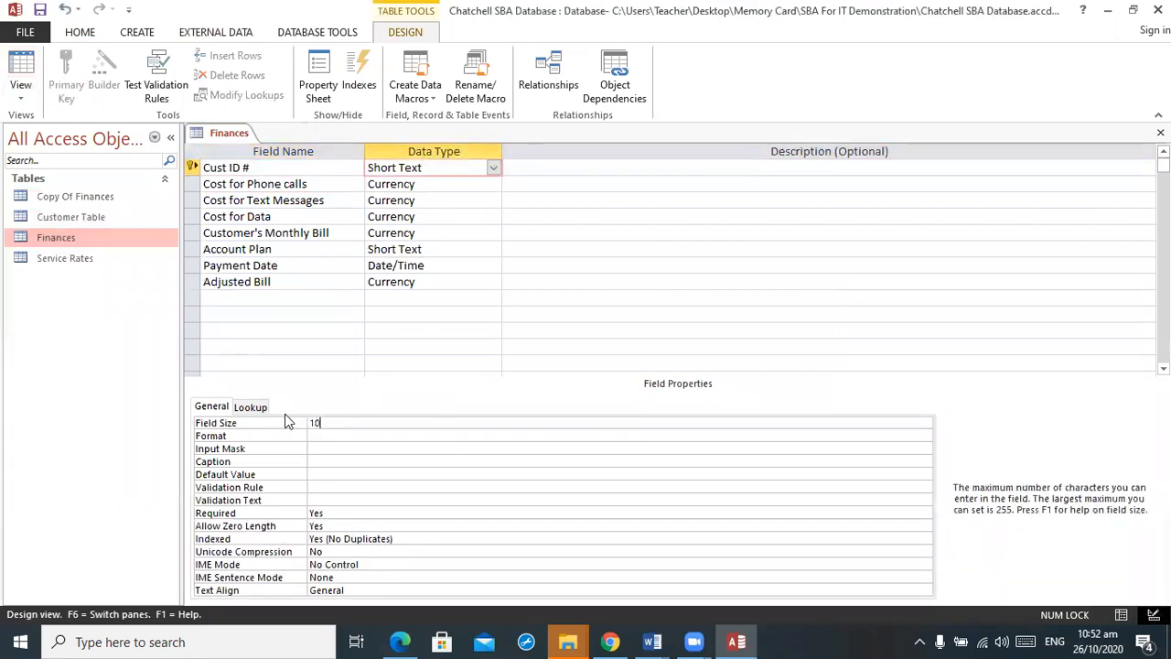
Step: Check the field size of Account Plan and the field properties of Payment Date and Adjusted Bill
{"action": "left_click", "coordinate": [338, 247]}
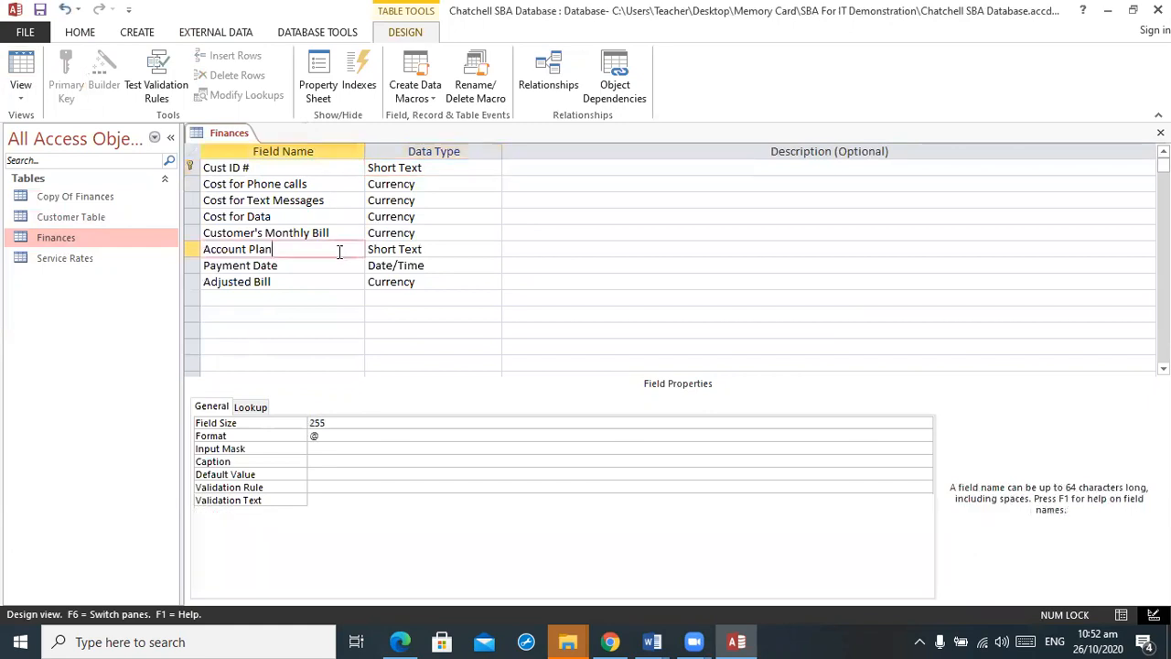
{"action": "left_click", "coordinate": [341, 422]}
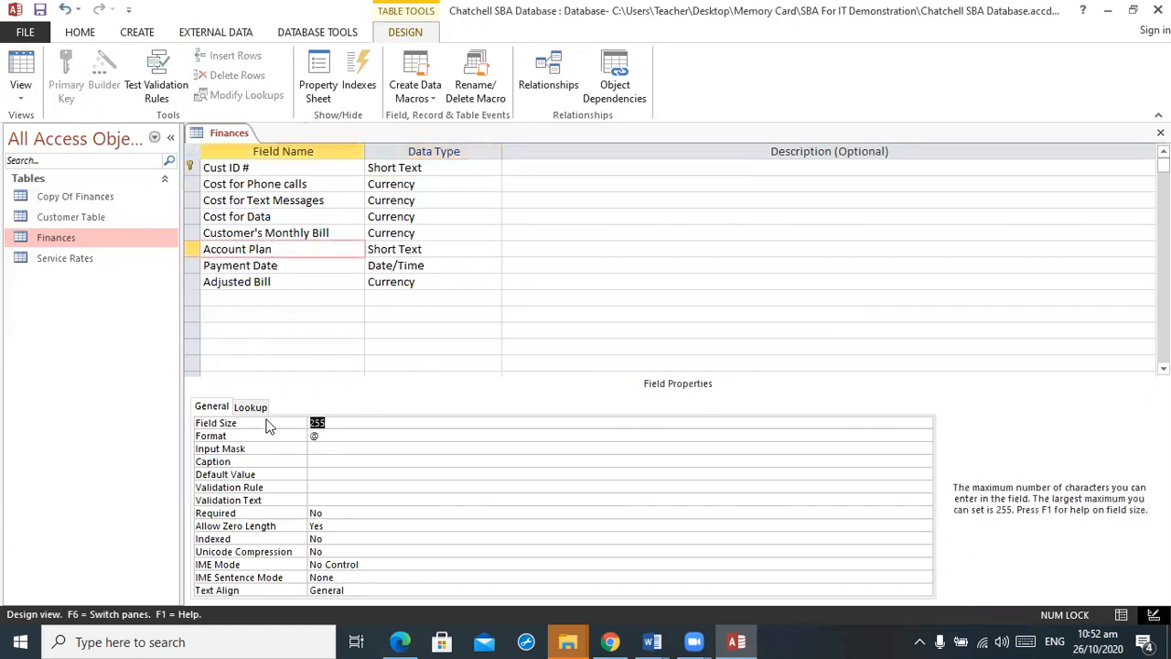
{"action": "left_click", "coordinate": [306, 266]}
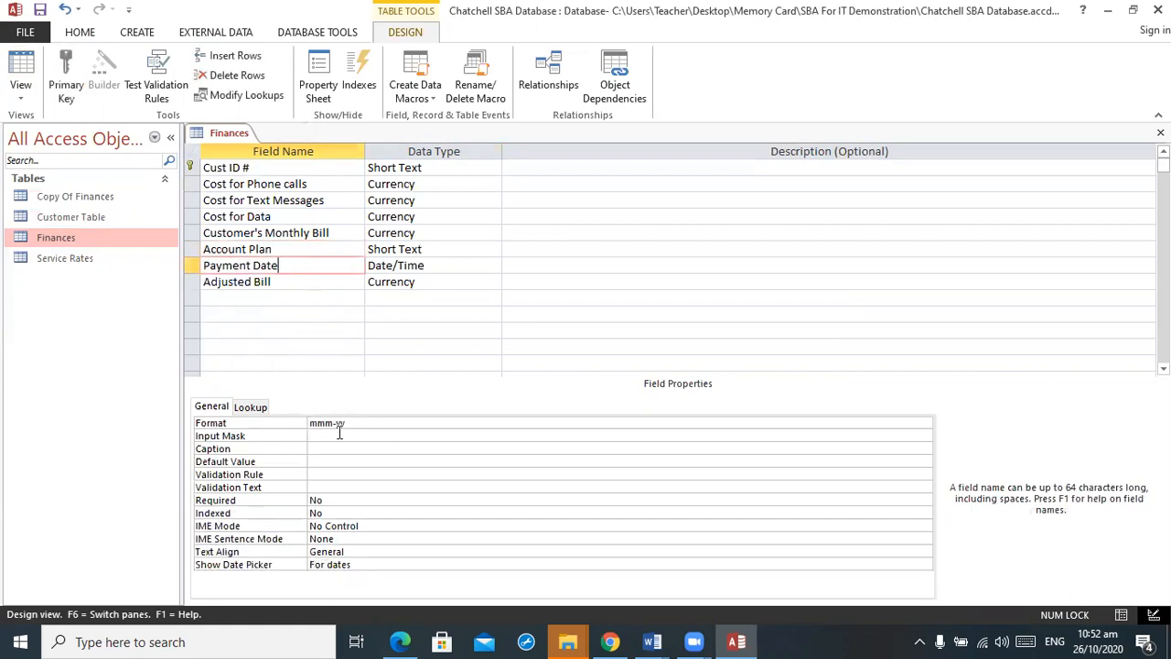
{"action": "left_click", "coordinate": [314, 283]}
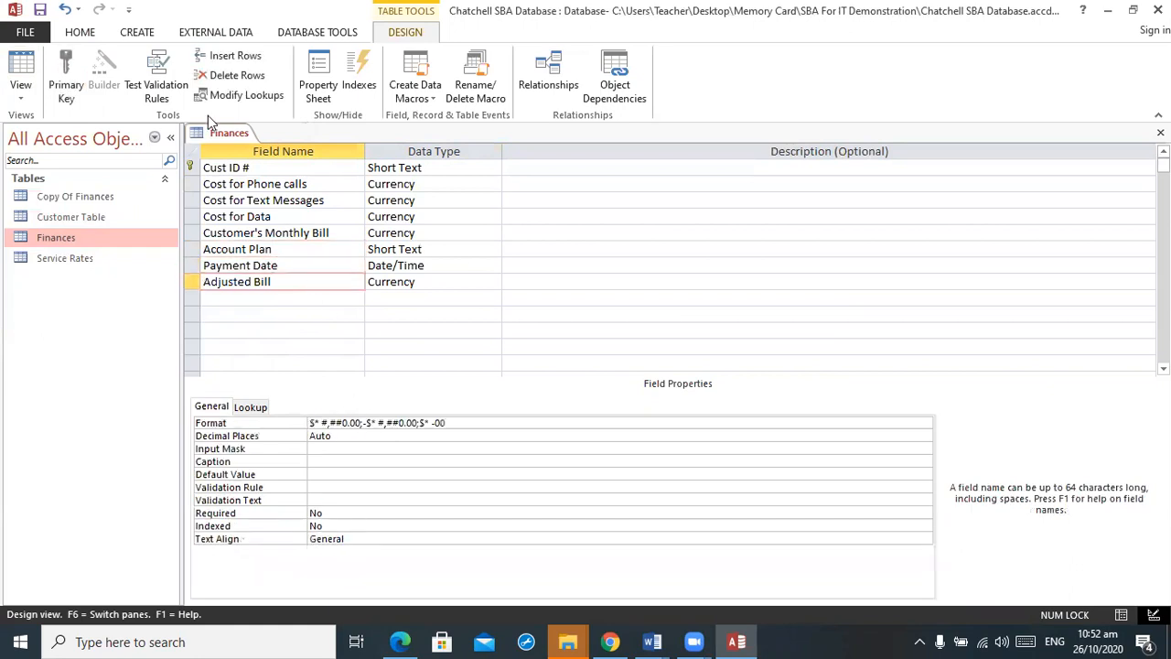
Step: Save the Finances table design, accepting the shorter field size, then return to Datasheet view and close the table
{"action": "left_click", "coordinate": [40, 11]}
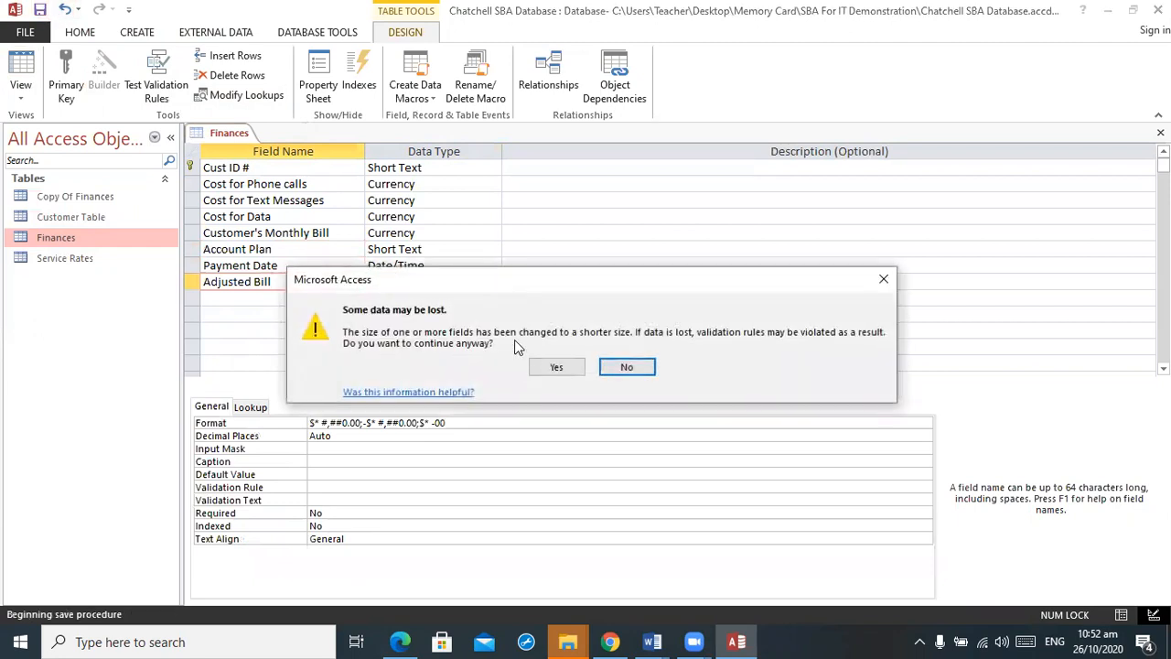
{"action": "left_click", "coordinate": [556, 367]}
{"action": "left_click", "coordinate": [21, 68]}
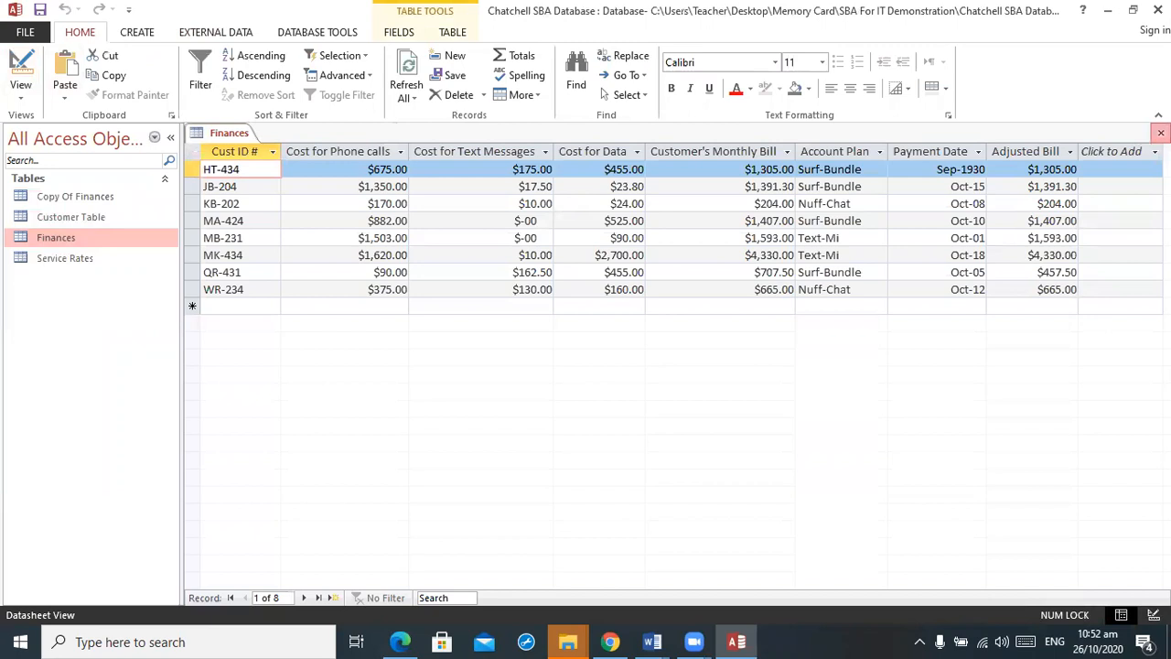
{"action": "left_click", "coordinate": [1160, 133]}
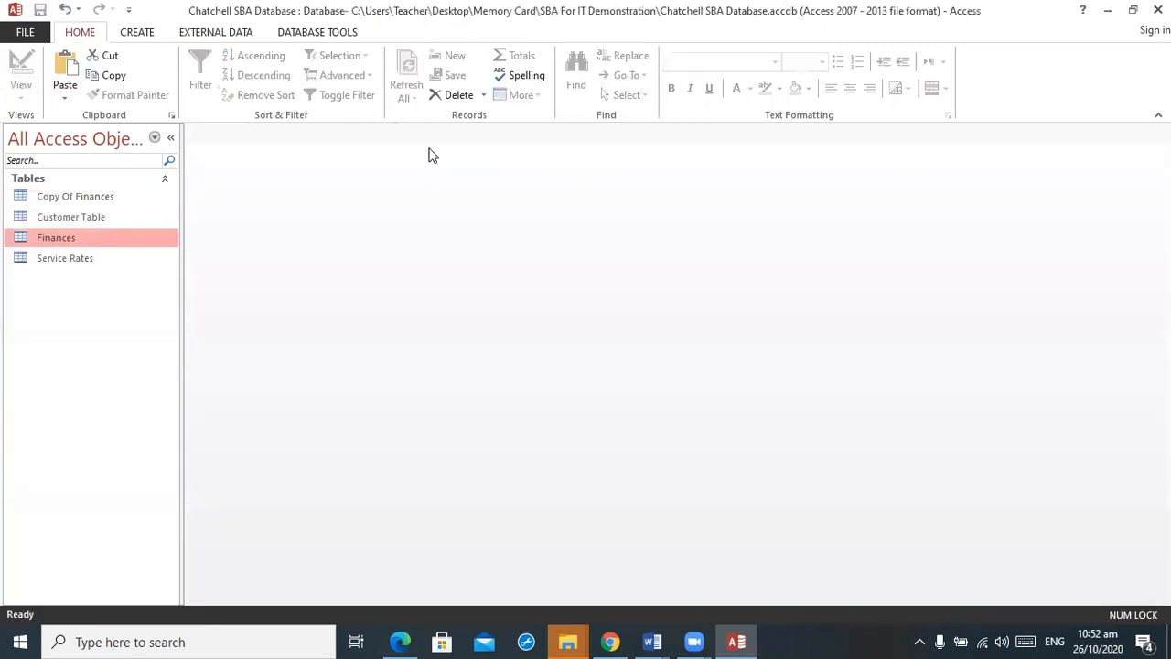
{"action": "left_click", "coordinate": [70, 198]}
{"action": "right_click", "coordinate": [71, 199]}
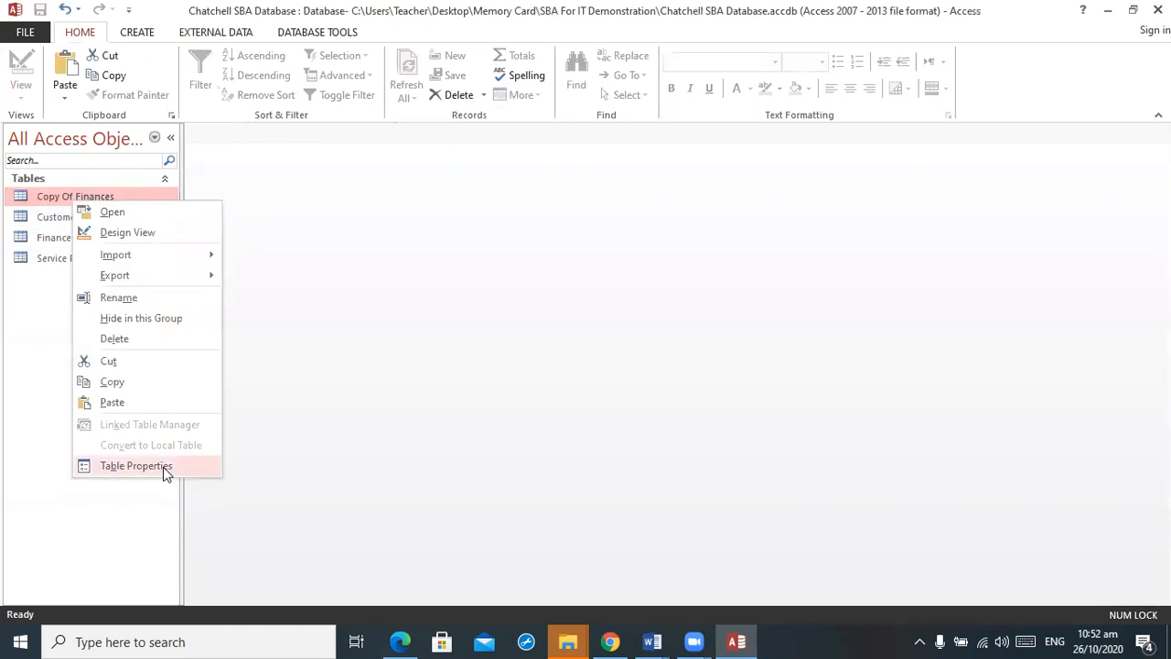
{"action": "left_click", "coordinate": [13, 284]}
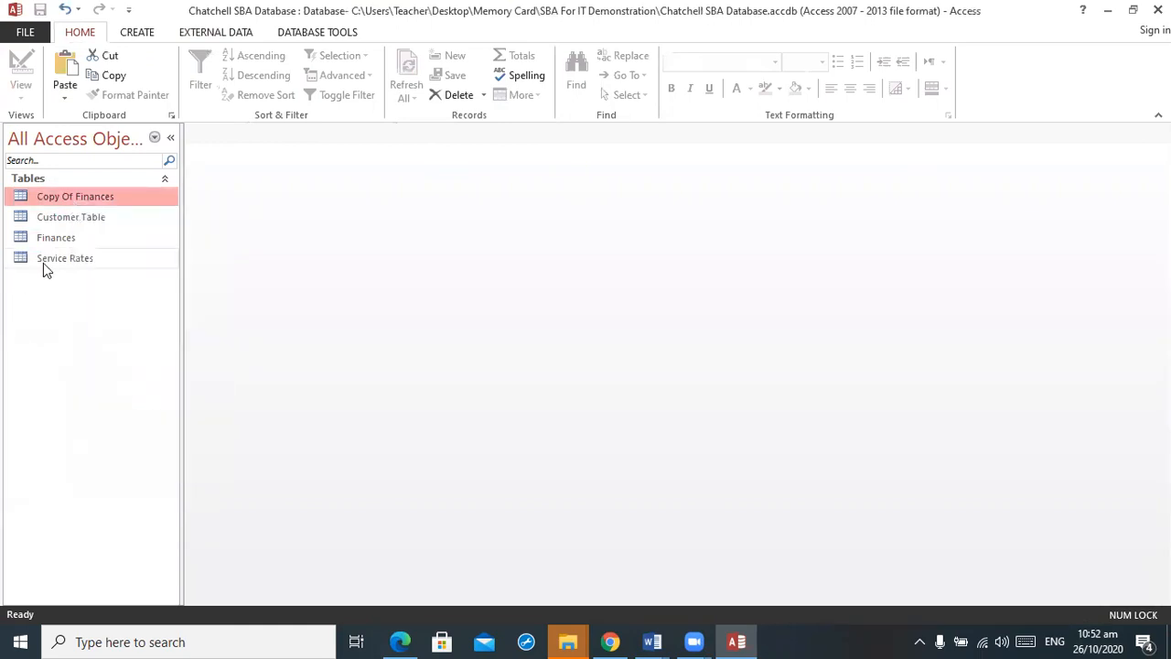
{"action": "right_click", "coordinate": [59, 196]}
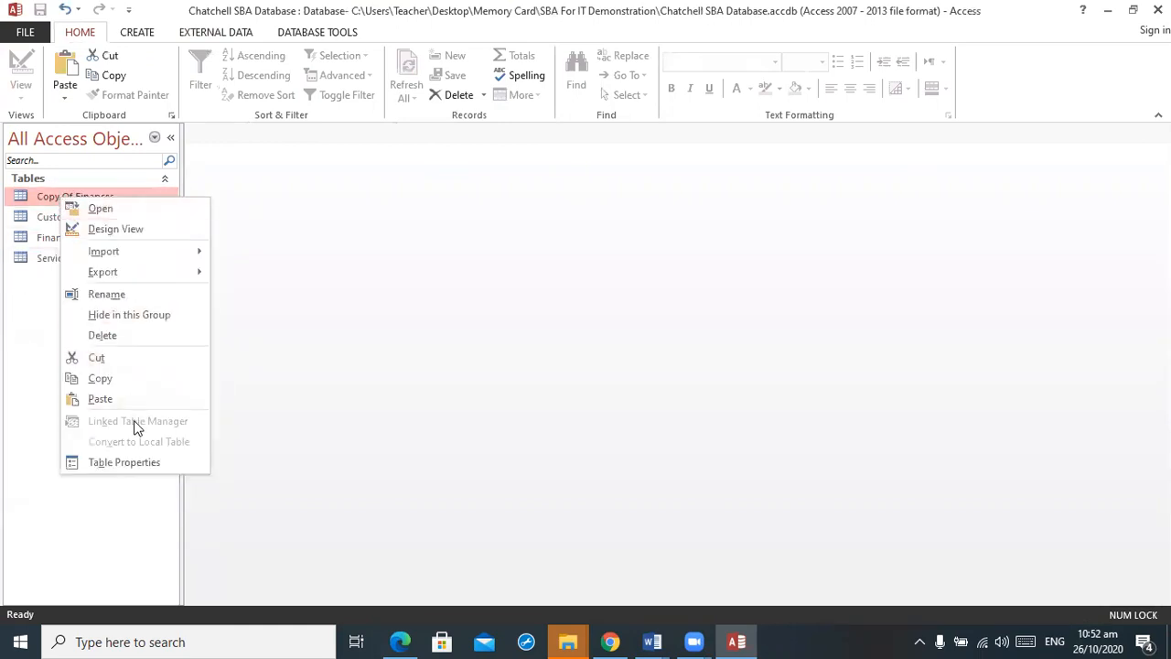
{"action": "left_click", "coordinate": [31, 198]}
Step: Open the Service Rates table and show it in Design view
{"action": "double_click", "coordinate": [70, 261]}
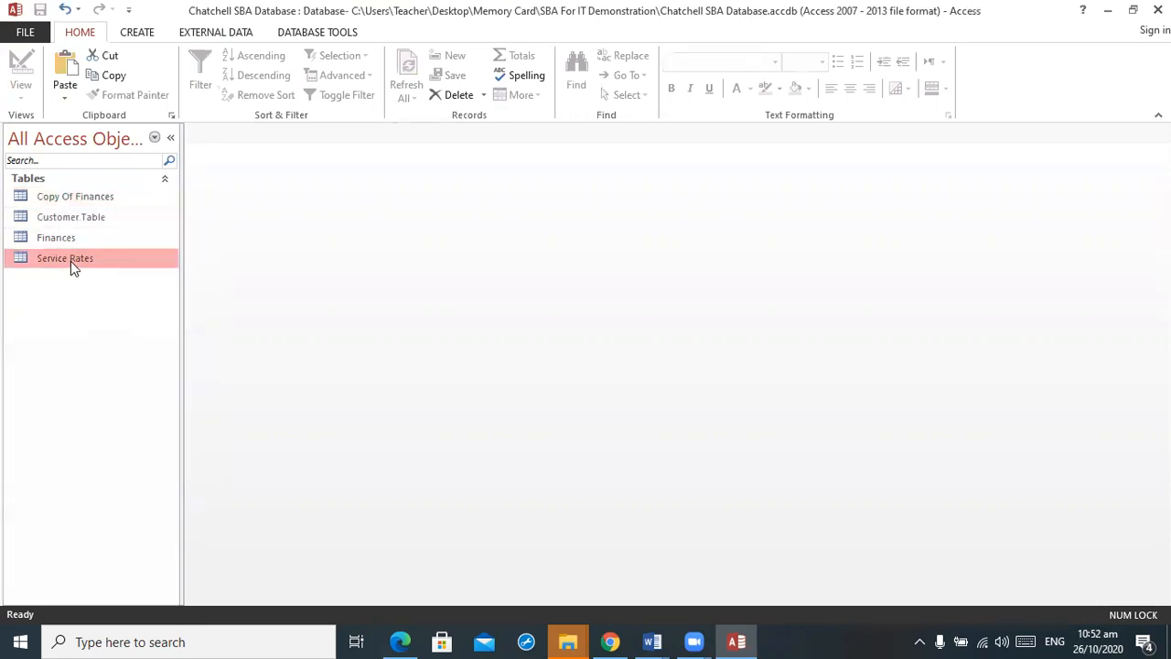
{"action": "left_click", "coordinate": [23, 88]}
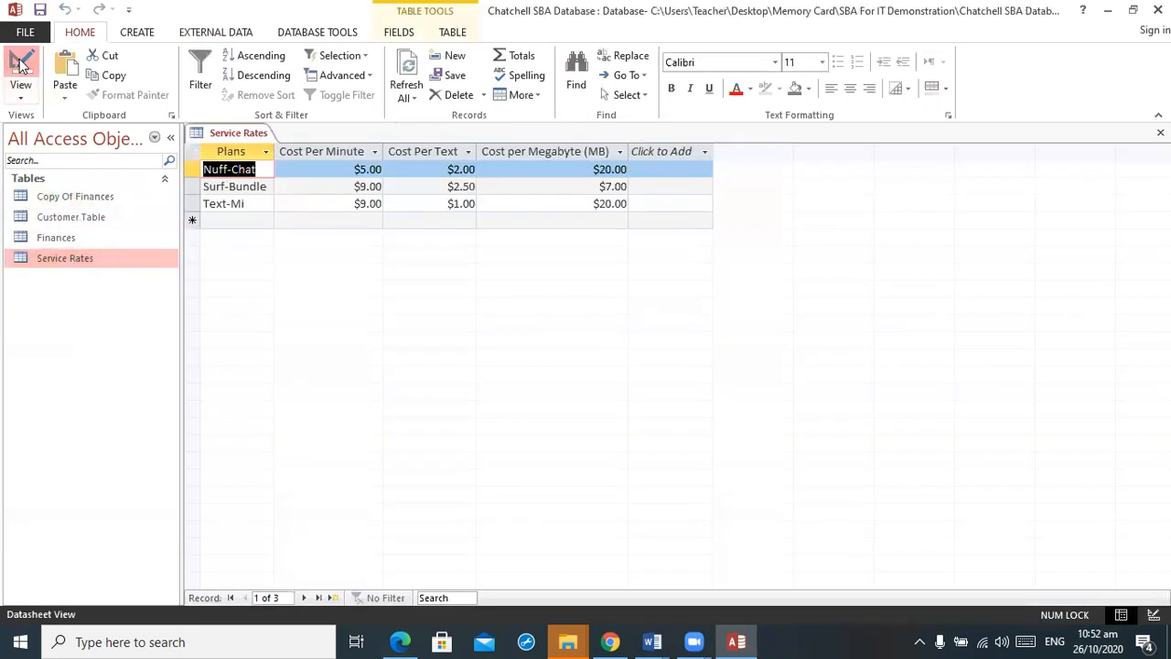
Step: Delete the Copy Of Finances table from the database and confirm the deletion
{"action": "left_click", "coordinate": [73, 197]}
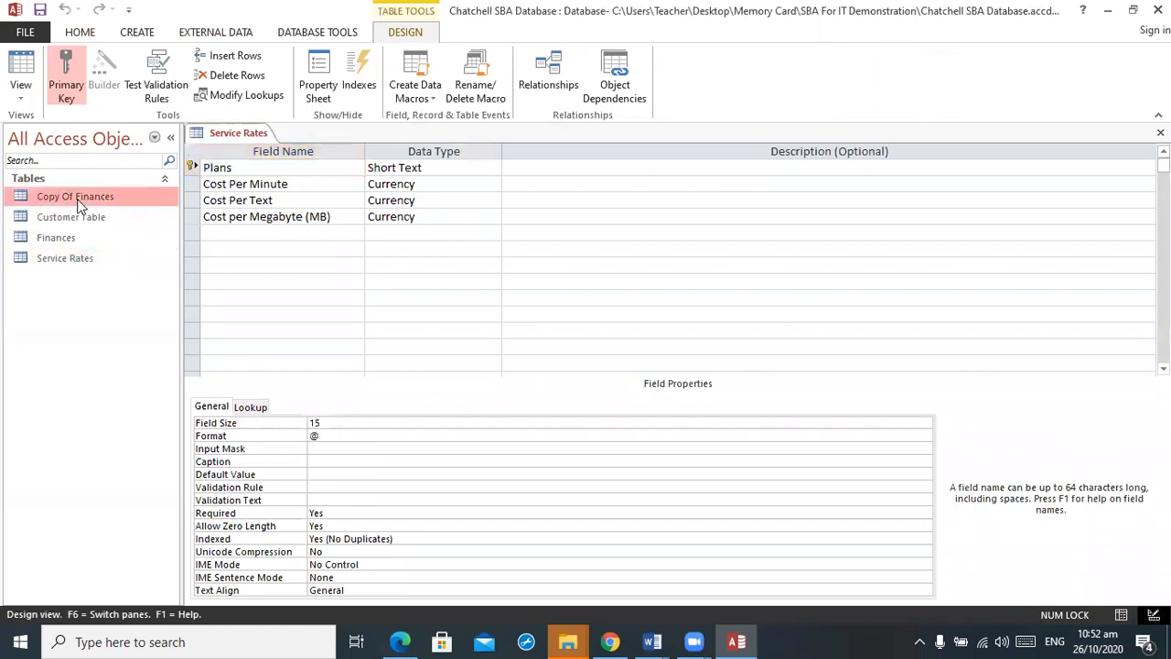
{"action": "right_click", "coordinate": [79, 198]}
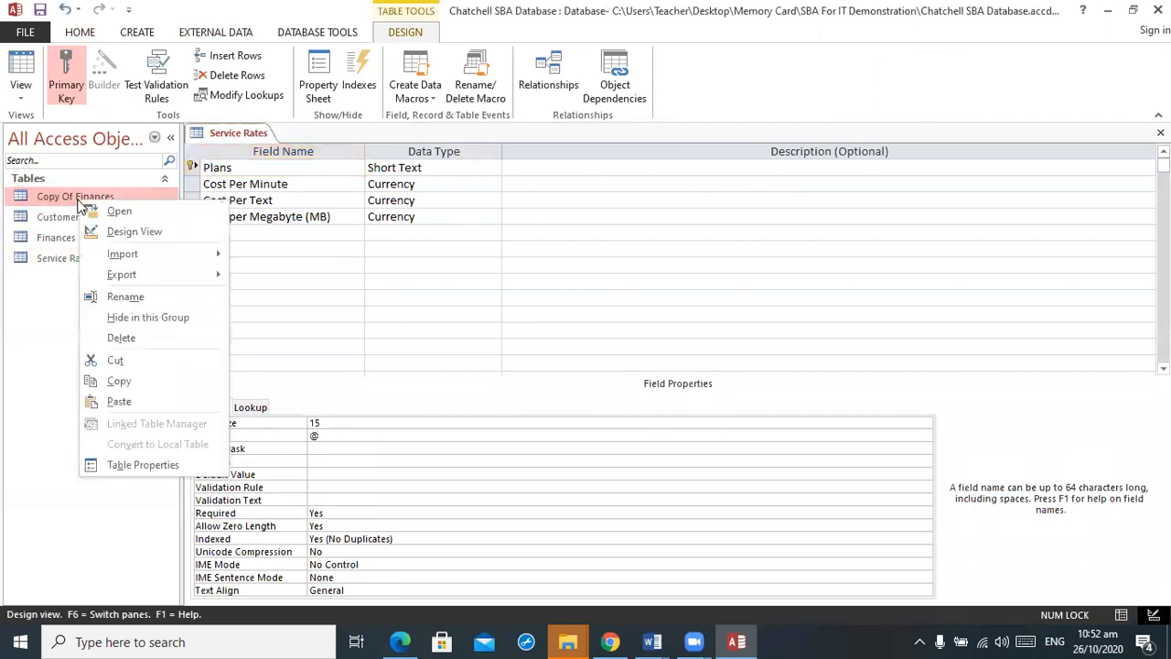
{"action": "left_click", "coordinate": [141, 338]}
{"action": "left_click", "coordinate": [521, 373]}
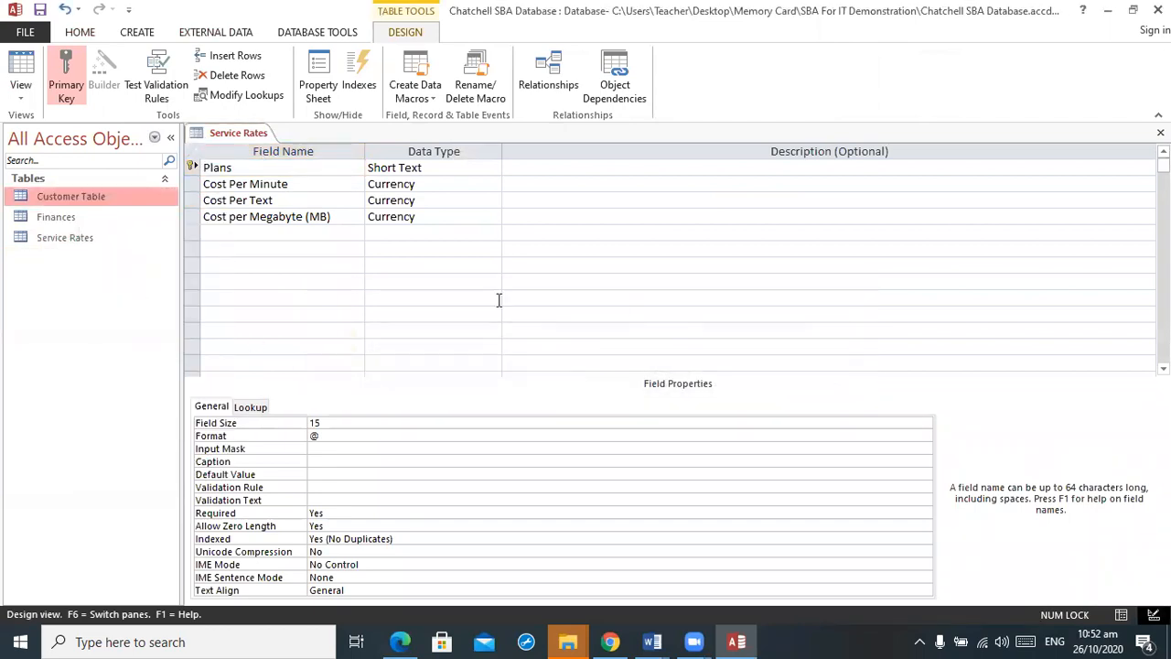
Step: Close the Service Rates table design
{"action": "left_click", "coordinate": [73, 220]}
{"action": "left_click", "coordinate": [80, 237]}
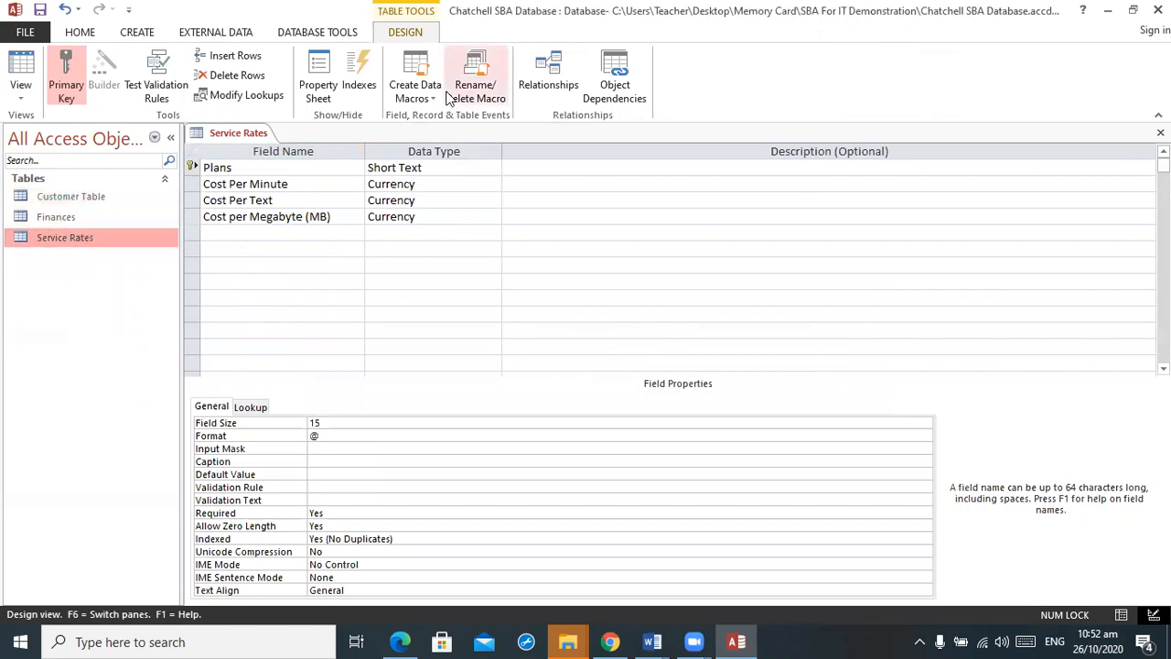
{"action": "left_click", "coordinate": [1161, 133]}
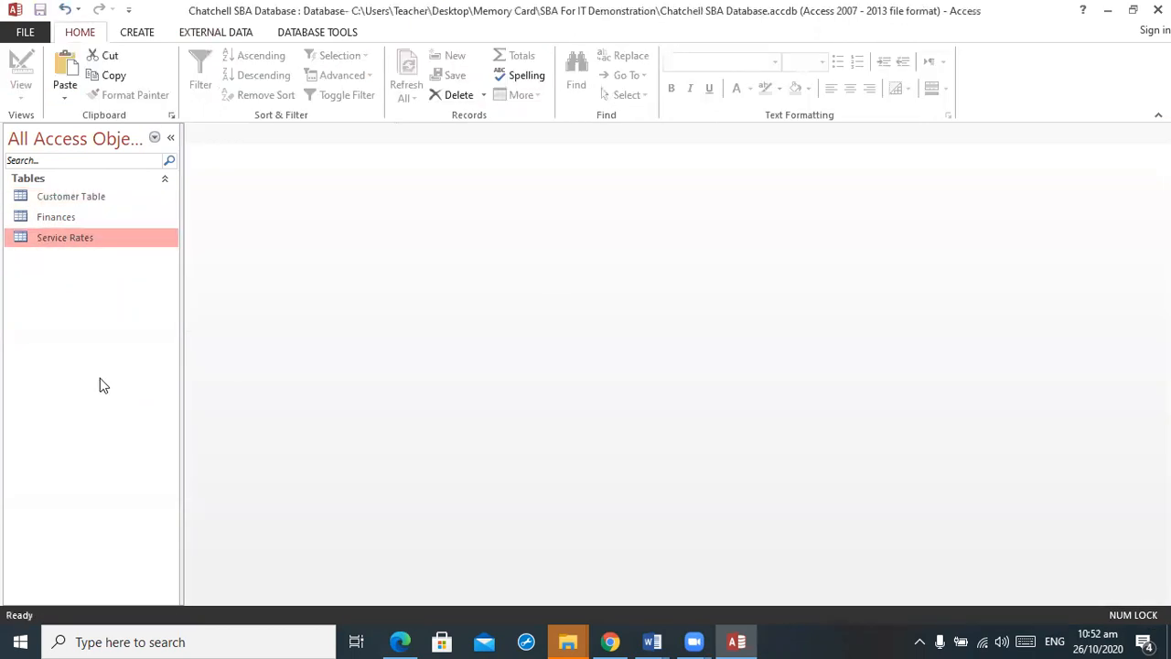
Step: Open the Customer Table, Finances and Service Rates tables to review their records, and close all three
{"action": "left_click", "coordinate": [86, 196]}
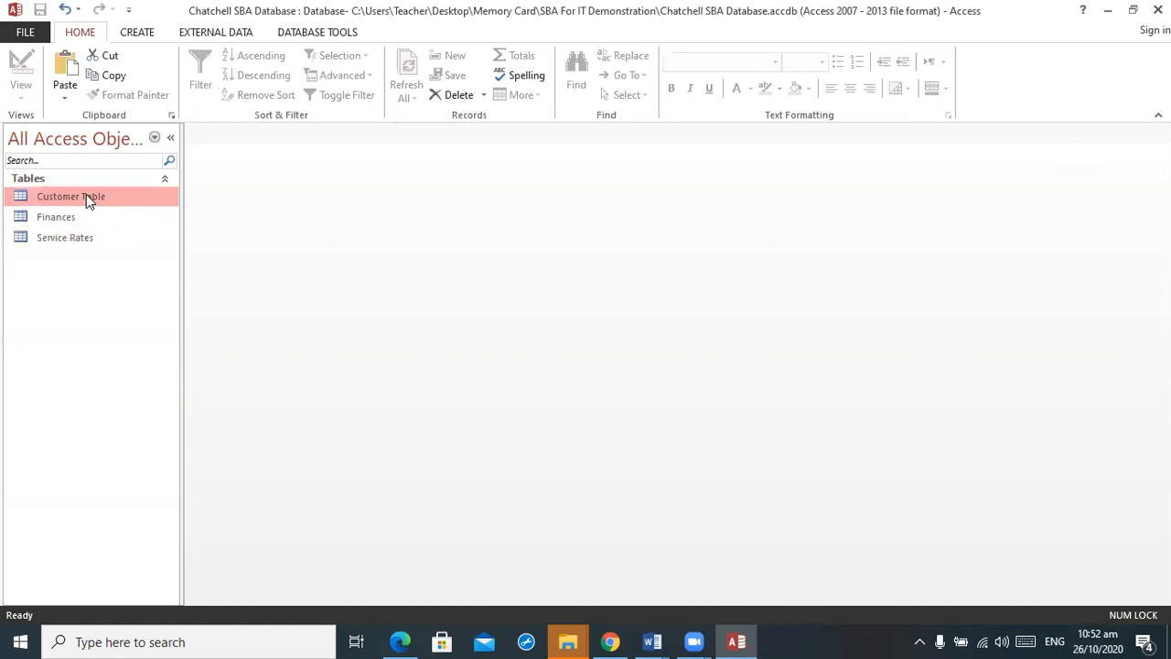
{"action": "double_click", "coordinate": [86, 196]}
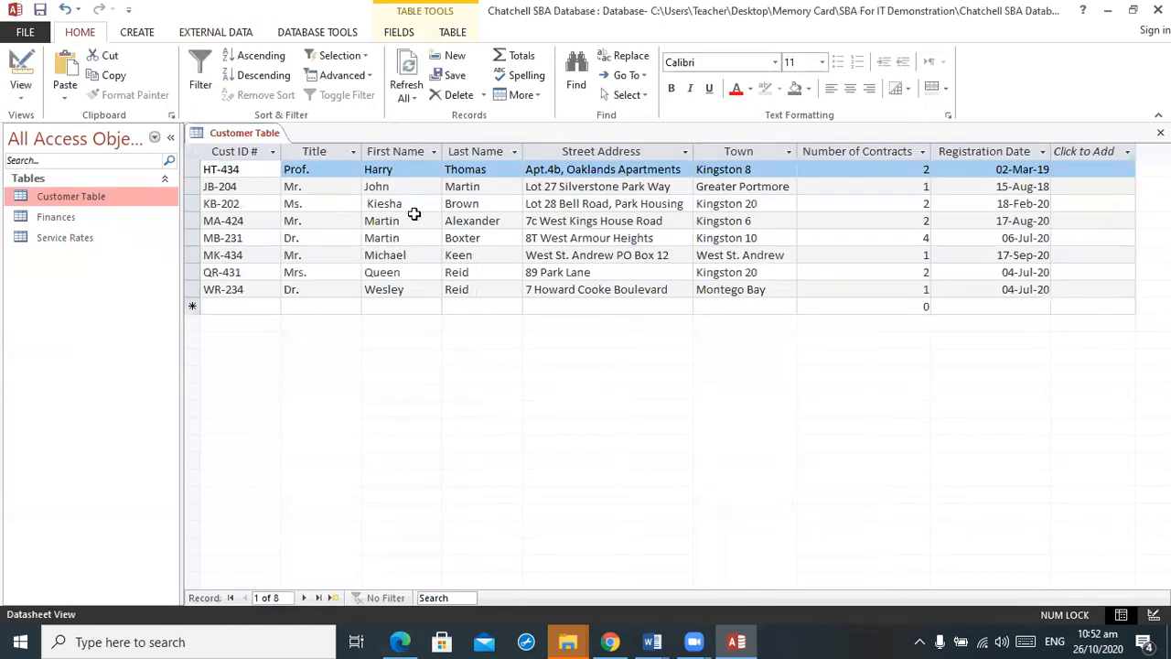
{"action": "left_click", "coordinate": [94, 219]}
{"action": "double_click", "coordinate": [92, 217]}
{"action": "double_click", "coordinate": [95, 237]}
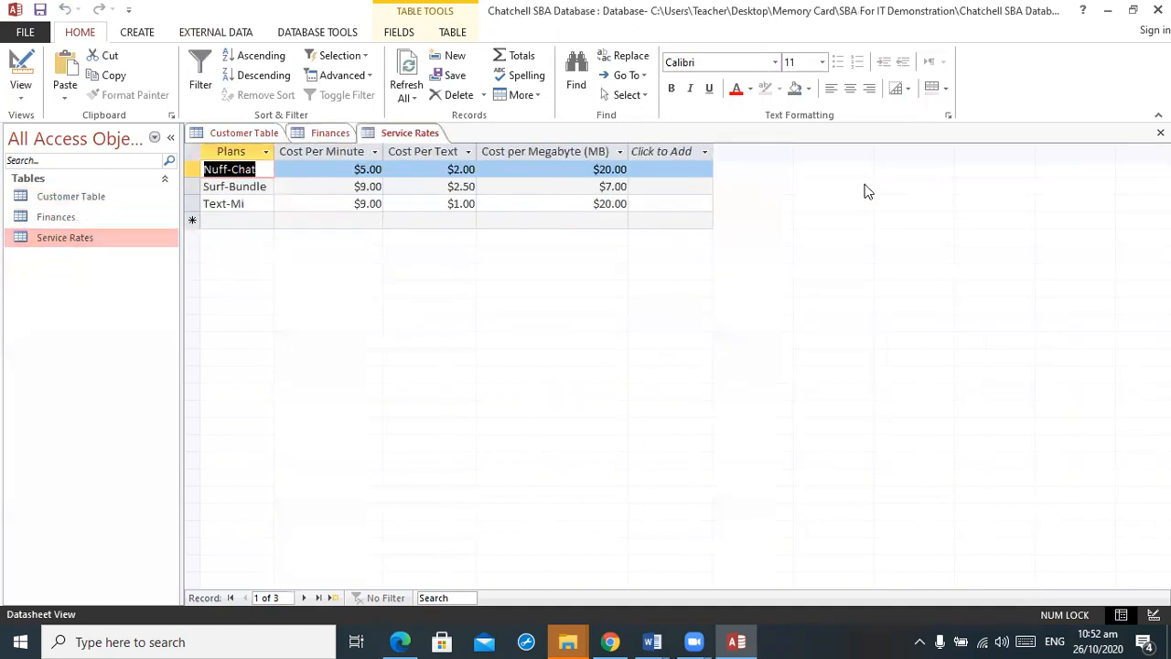
{"action": "left_click", "coordinate": [1160, 133]}
{"action": "left_click", "coordinate": [1161, 133]}
{"action": "left_click", "coordinate": [1161, 133]}
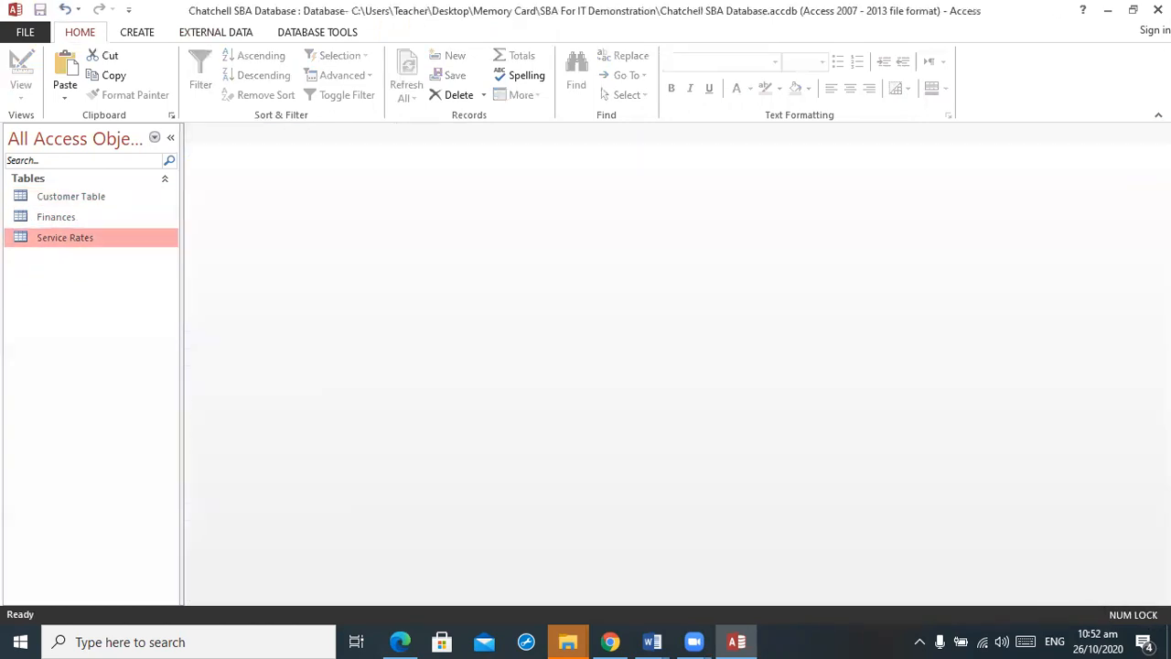
Step: Duplicate the Customer Table within the database, accepting the suggested copy name
{"action": "left_click", "coordinate": [67, 198]}
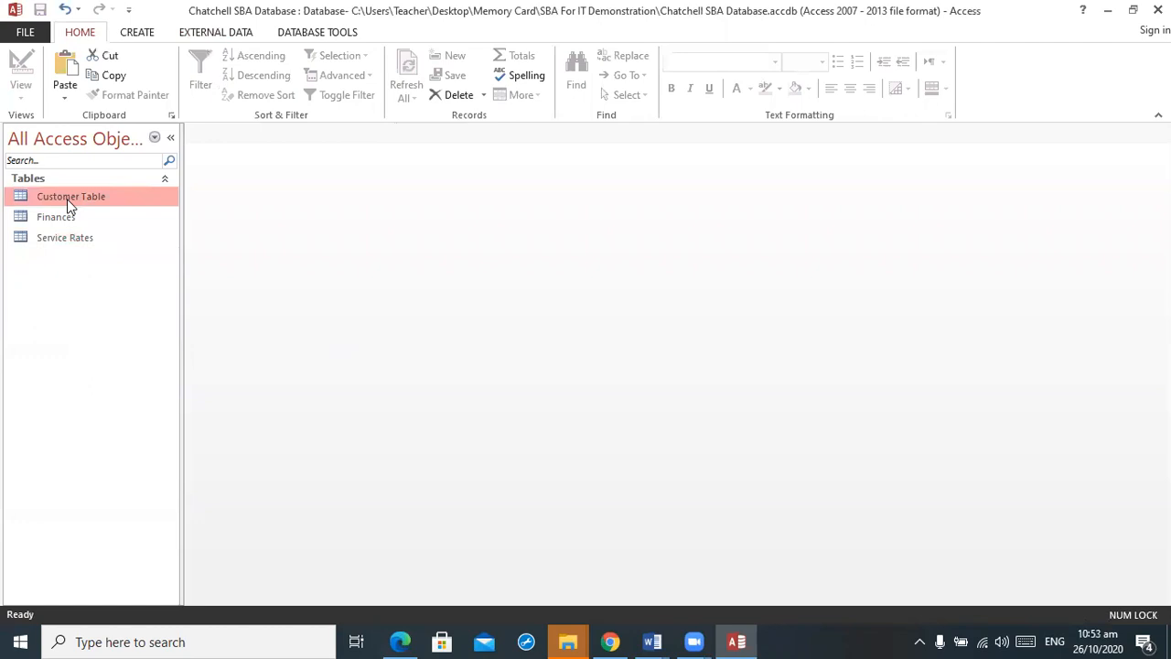
{"action": "key", "text": "ctrl+v"}
{"action": "key", "text": "Return"}
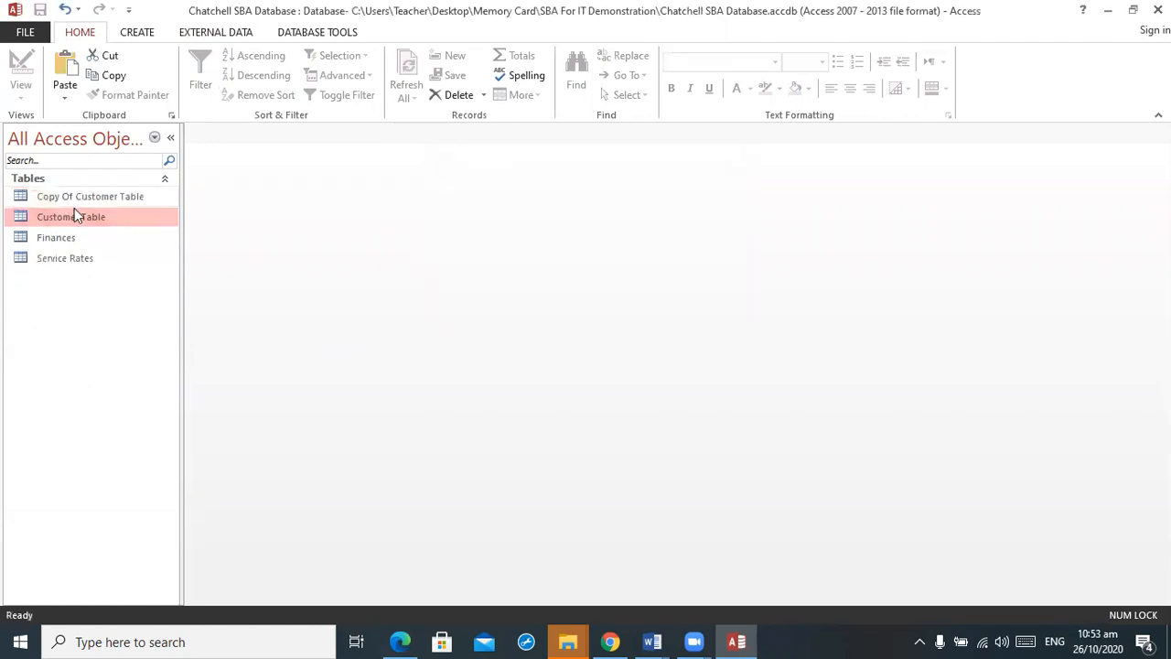
Step: Duplicate the Finances table within the database, accepting the suggested copy name
{"action": "left_click", "coordinate": [78, 240]}
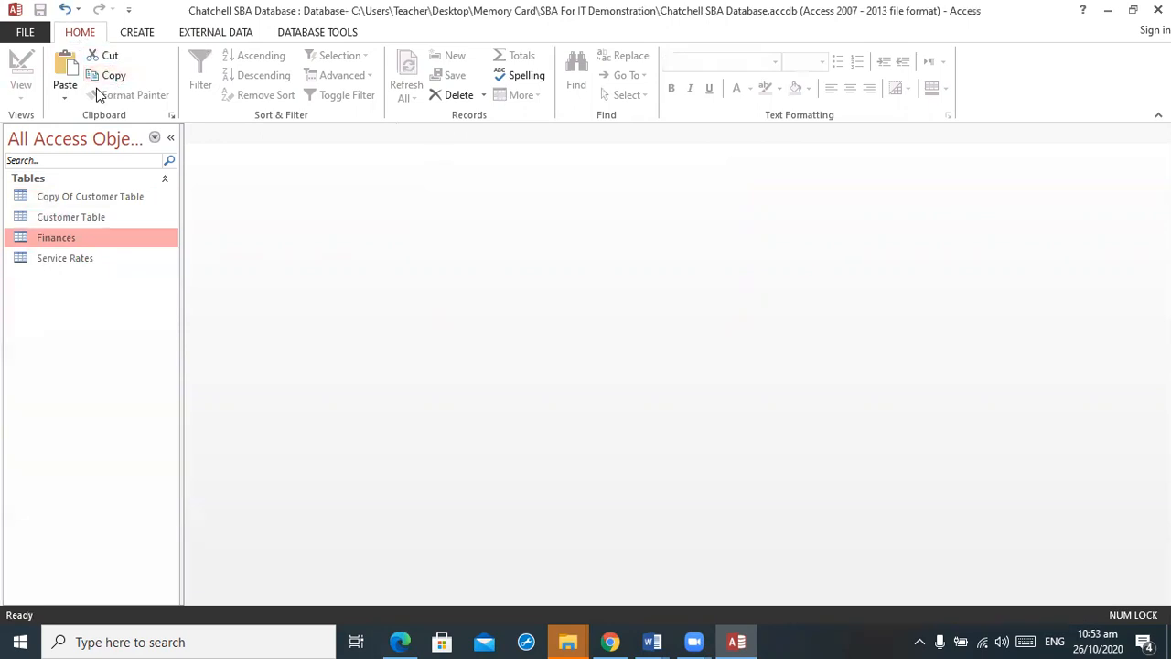
{"action": "left_click", "coordinate": [59, 80]}
{"action": "key", "text": "Return"}
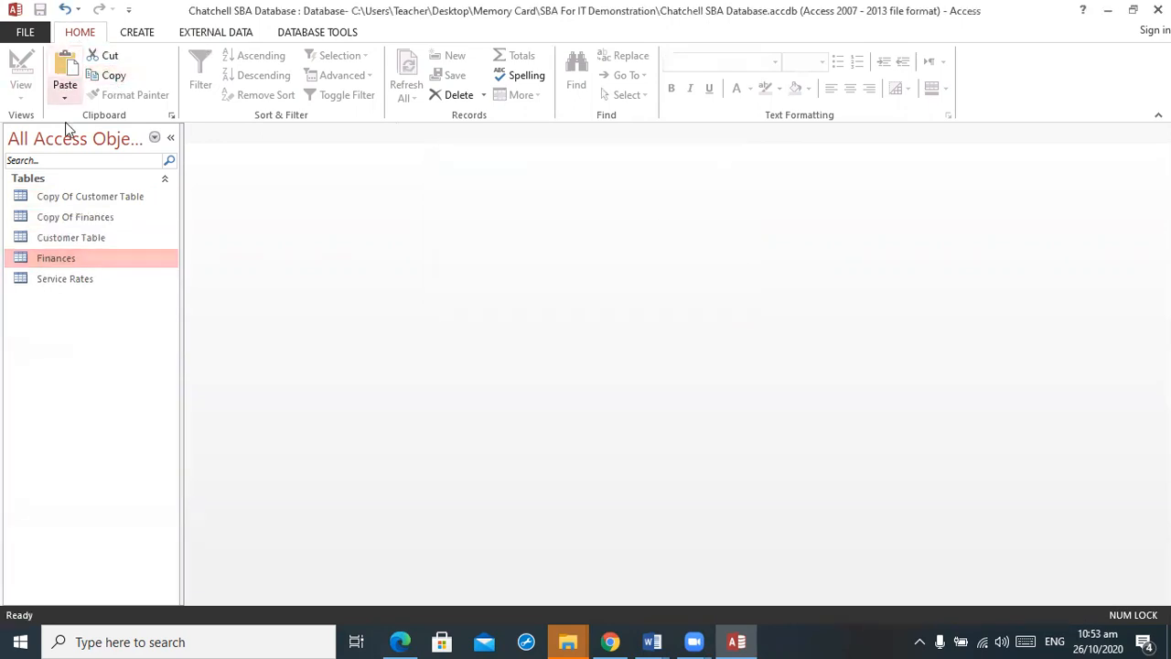
Step: Duplicate the Service Rates table within the database with structure and data, accepting the suggested copy name
{"action": "left_click", "coordinate": [72, 280]}
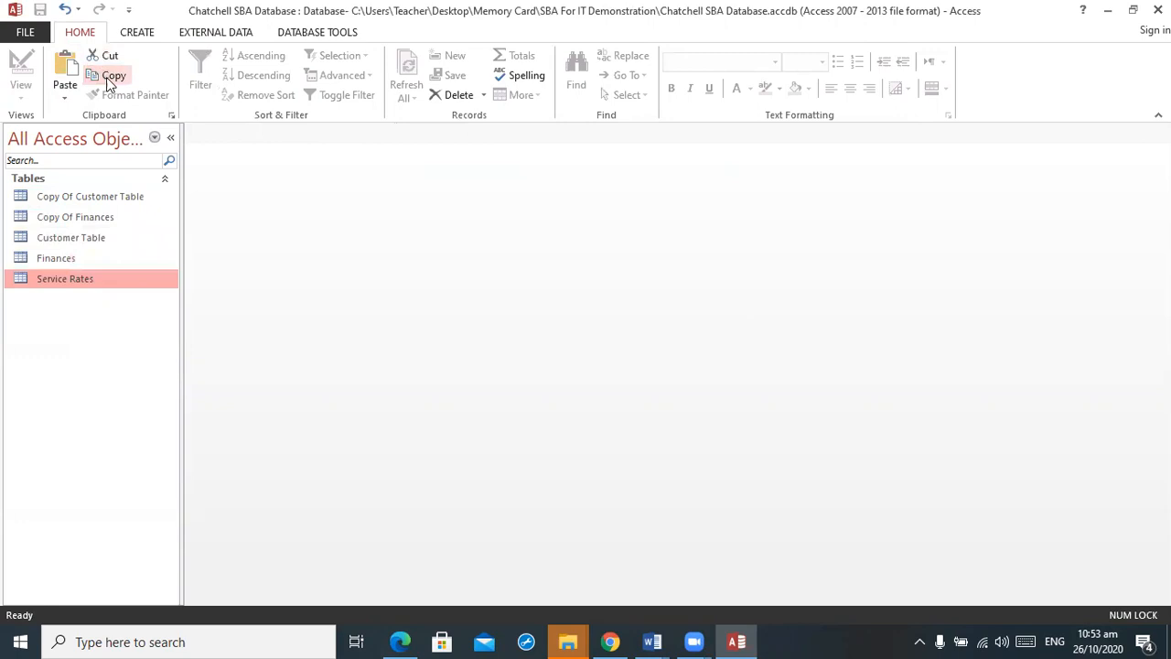
{"action": "left_click", "coordinate": [66, 80]}
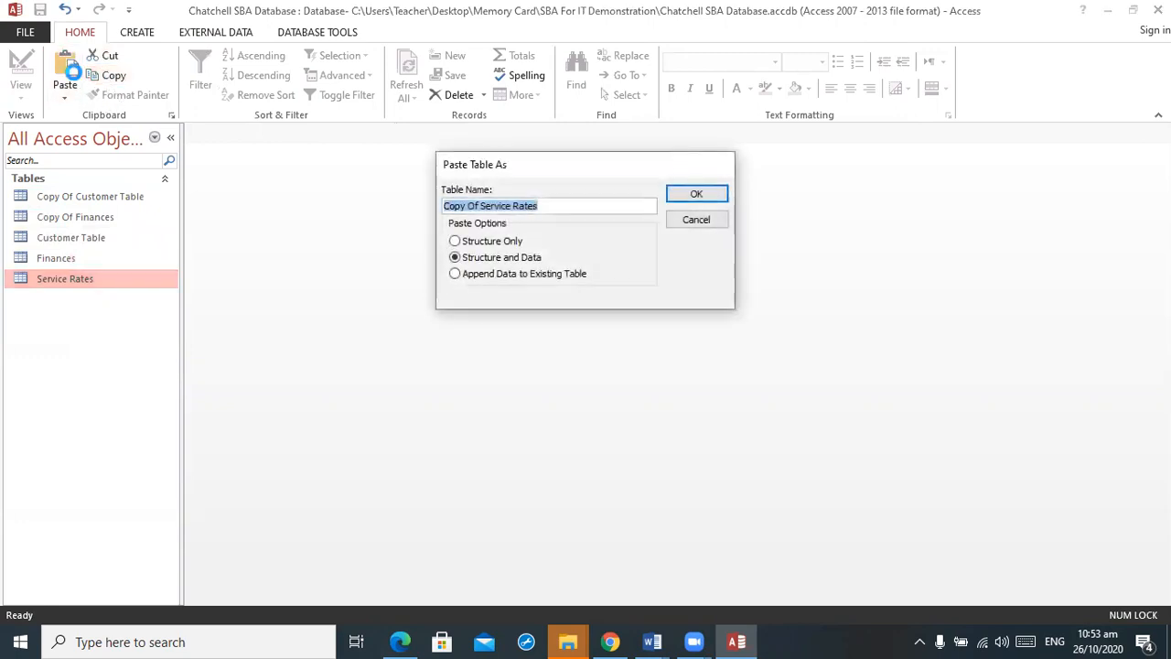
{"action": "key", "text": "Return"}
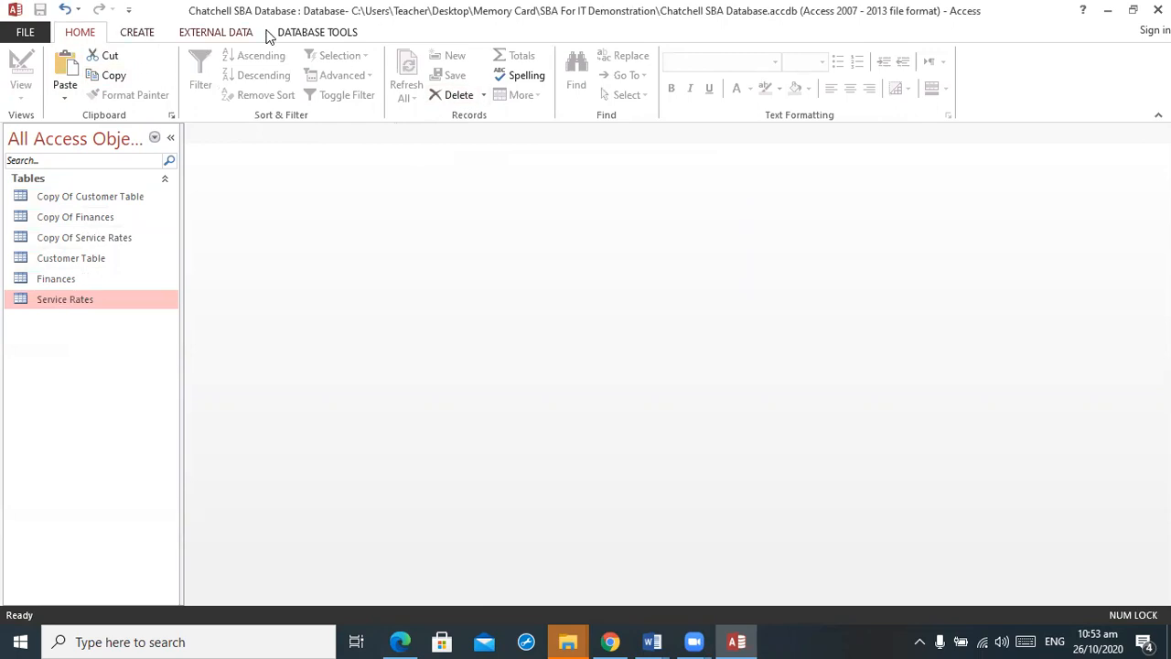
Step: Open the database relationships layout and add the original Customer Table, Finances and Service Rates tables to it
{"action": "left_click", "coordinate": [302, 33]}
{"action": "left_click", "coordinate": [203, 69]}
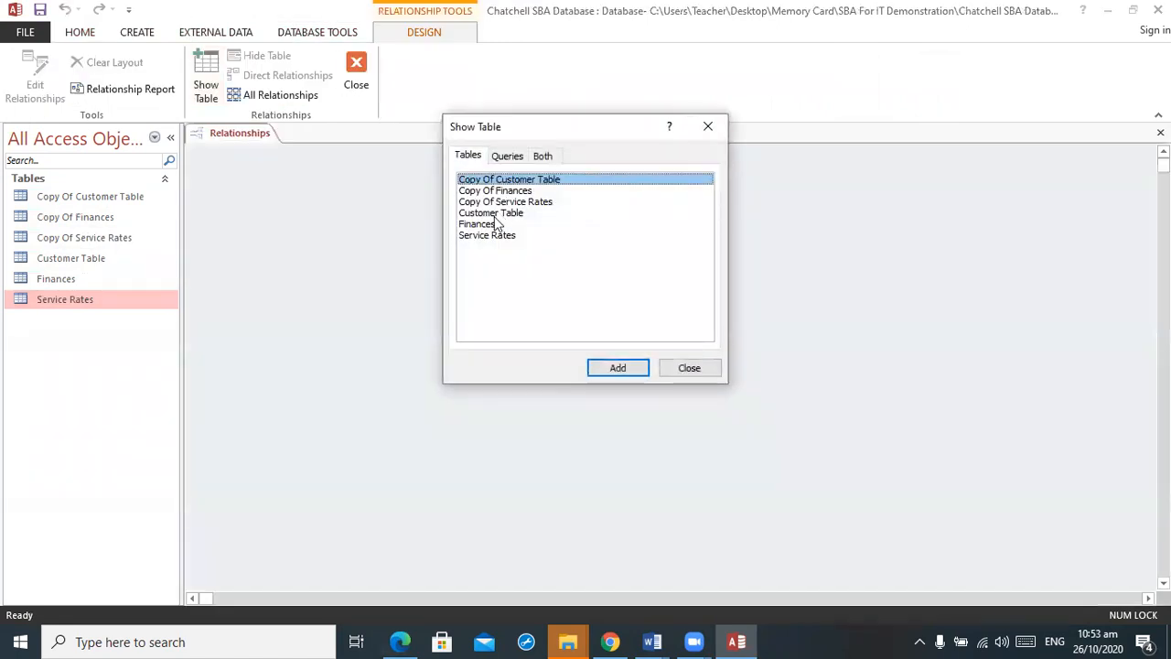
{"action": "double_click", "coordinate": [494, 215]}
{"action": "double_click", "coordinate": [494, 225]}
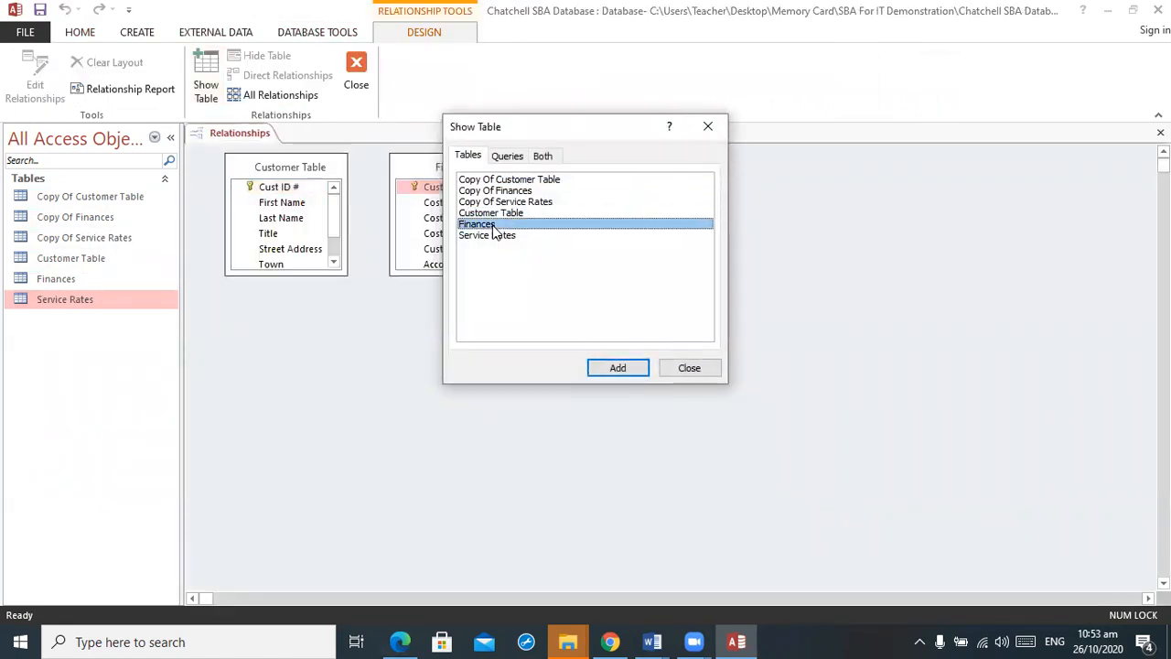
{"action": "double_click", "coordinate": [496, 236]}
{"action": "left_click", "coordinate": [688, 367]}
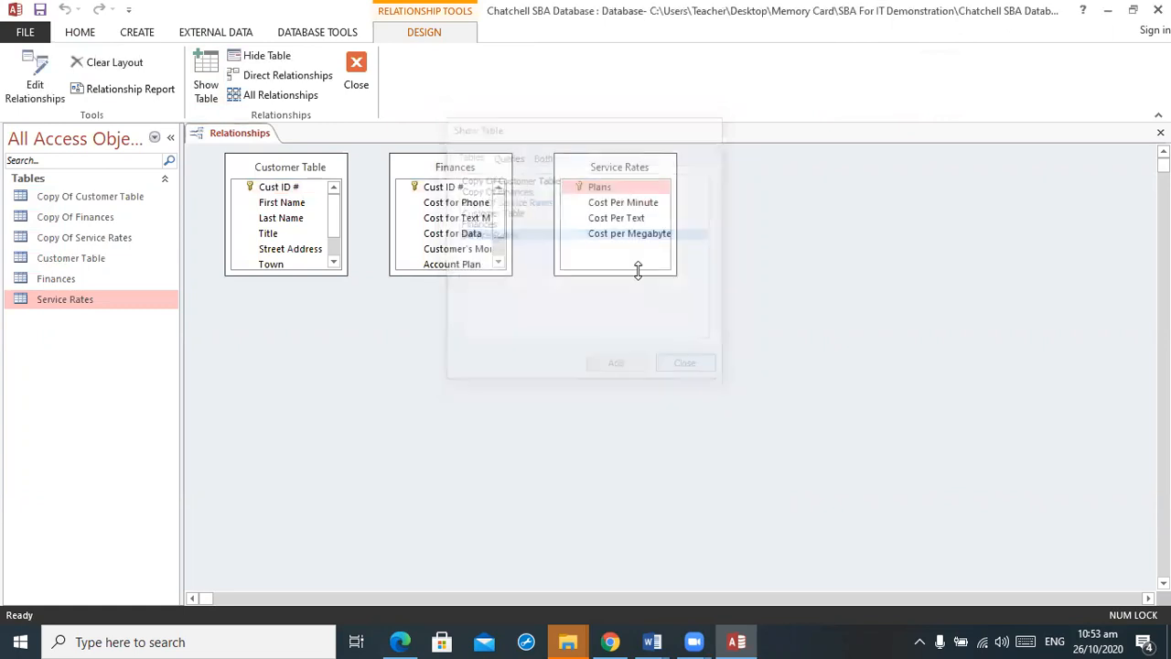
Step: Spread the three tables apart in the relationships layout and enlarge Finances and Customer Table to show all their fields
{"action": "left_click_drag", "start_coordinate": [622, 166], "coordinate": [842, 201]}
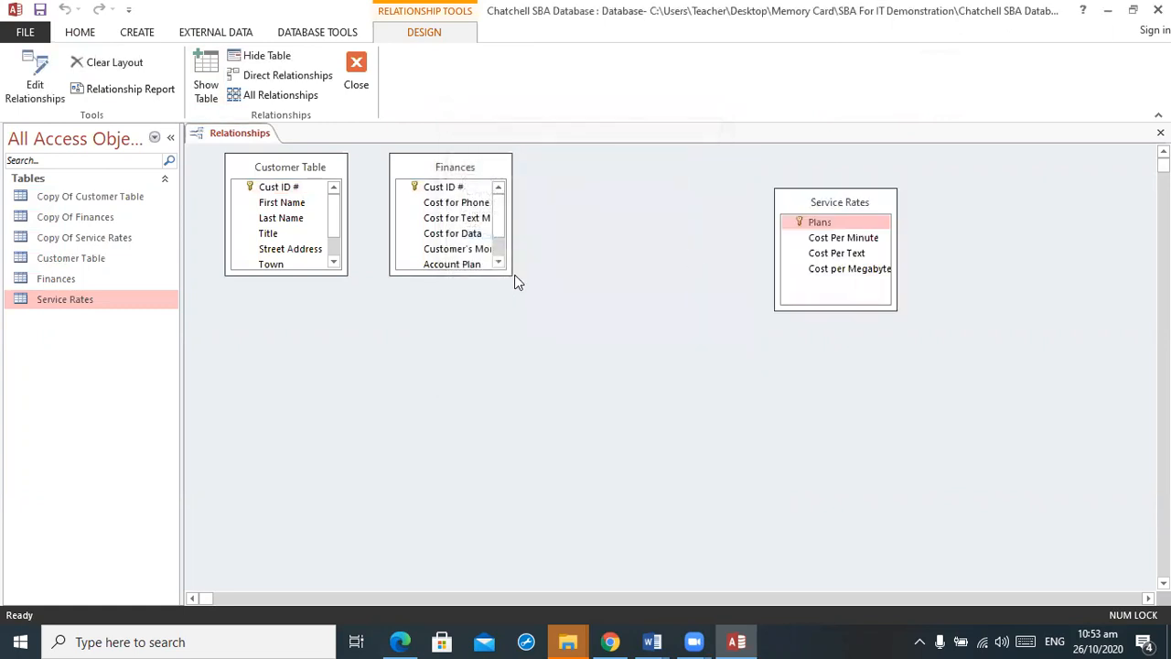
{"action": "left_click_drag", "start_coordinate": [510, 273], "coordinate": [599, 394]}
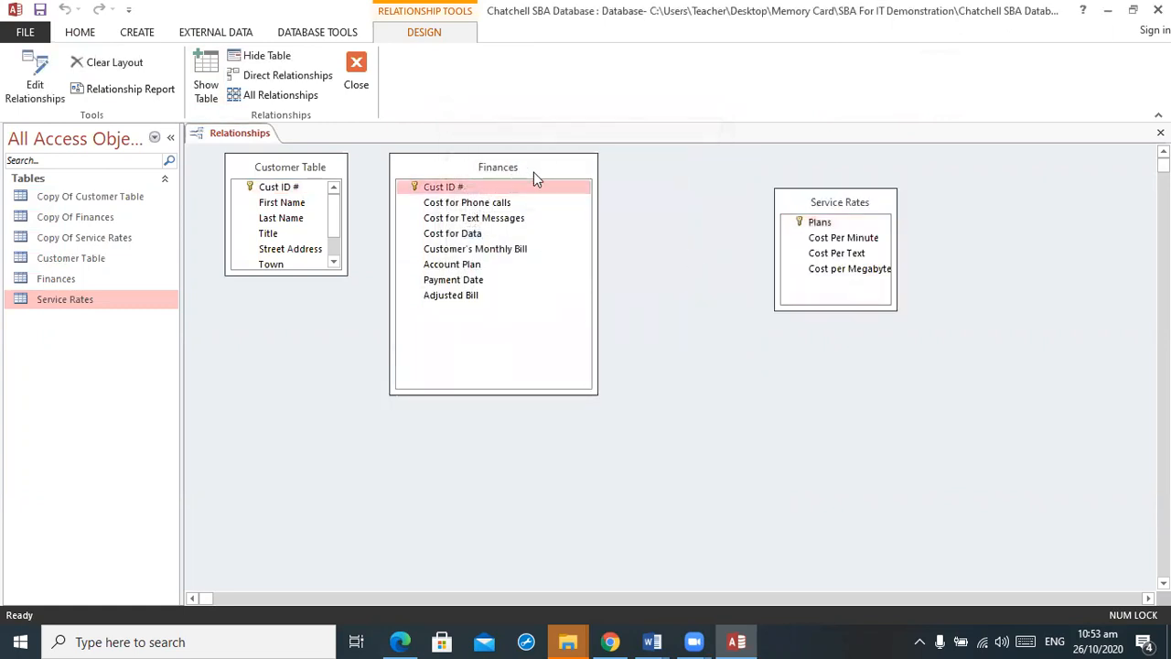
{"action": "left_click_drag", "start_coordinate": [533, 172], "coordinate": [641, 291]}
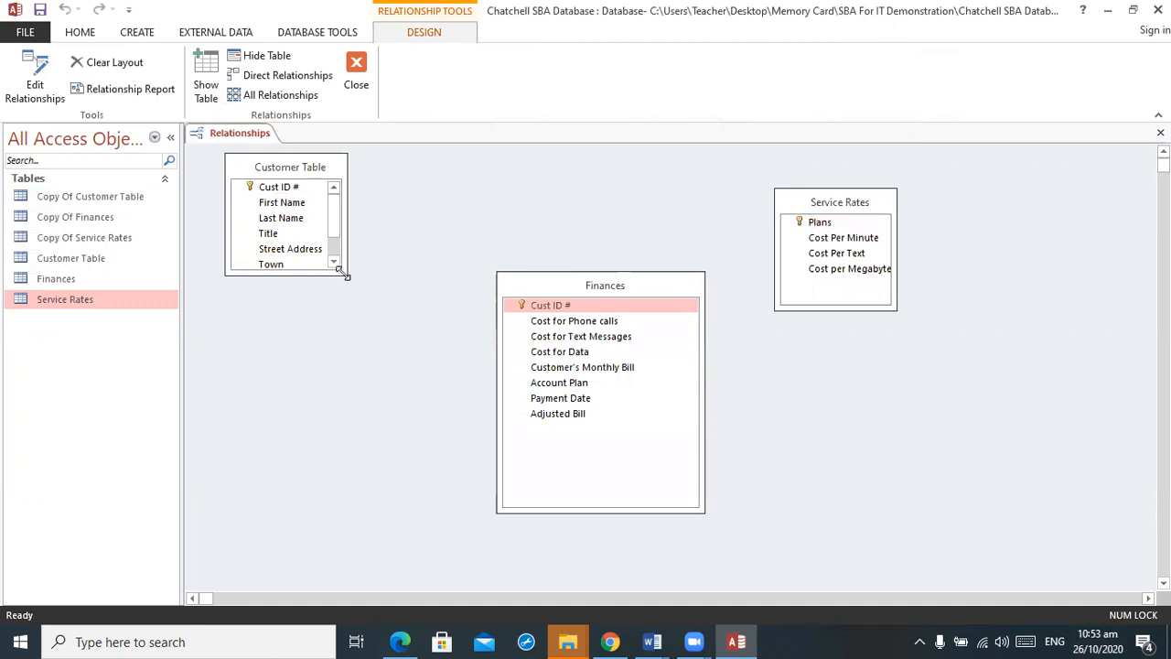
{"action": "left_click_drag", "start_coordinate": [348, 274], "coordinate": [408, 376]}
Step: Relate Customer Table to Finances on Cust ID #, and relate Plans in Service Rates to Account Plan in Finances
{"action": "left_click_drag", "start_coordinate": [289, 187], "coordinate": [540, 309]}
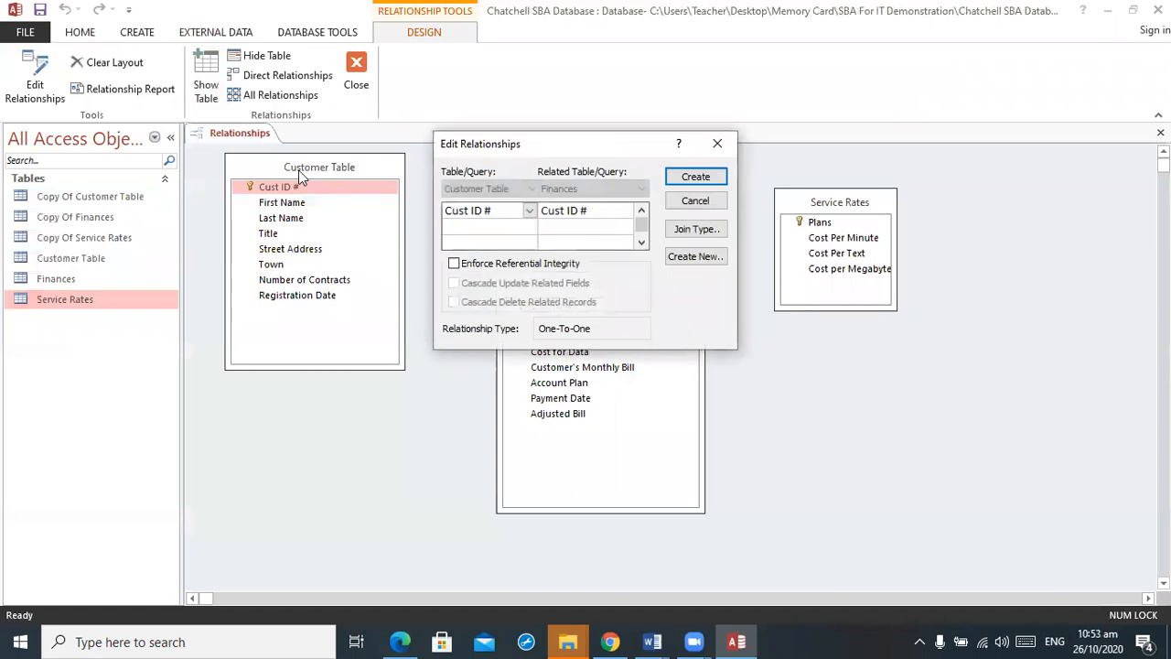
{"action": "left_click", "coordinate": [693, 202]}
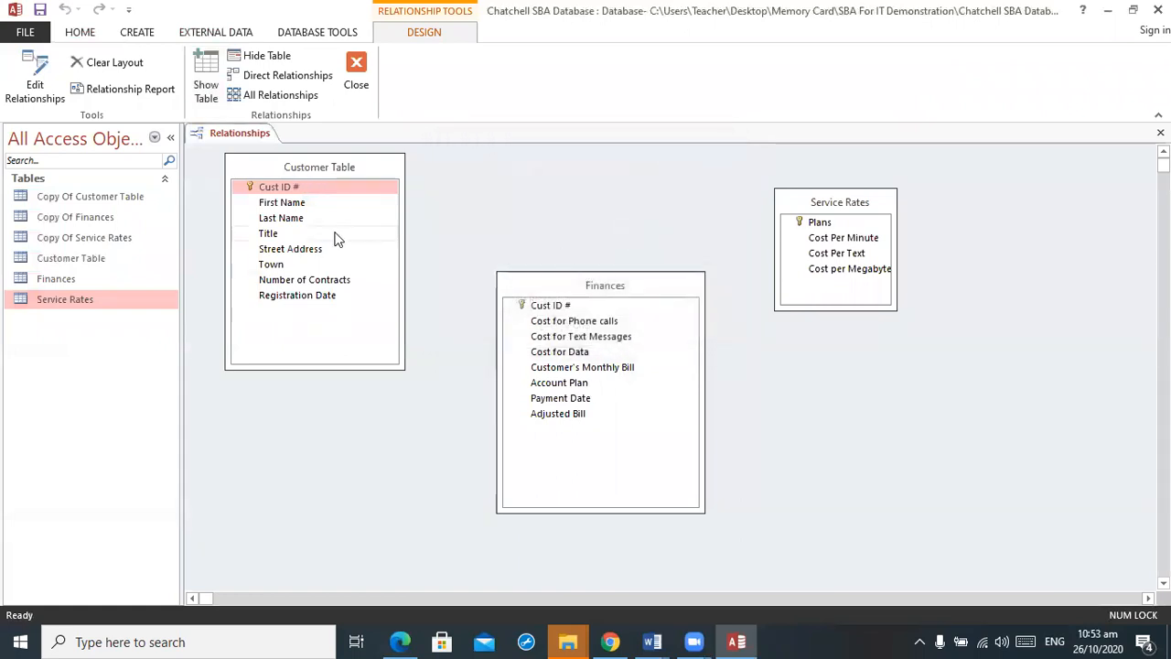
{"action": "left_click_drag", "start_coordinate": [279, 189], "coordinate": [533, 306]}
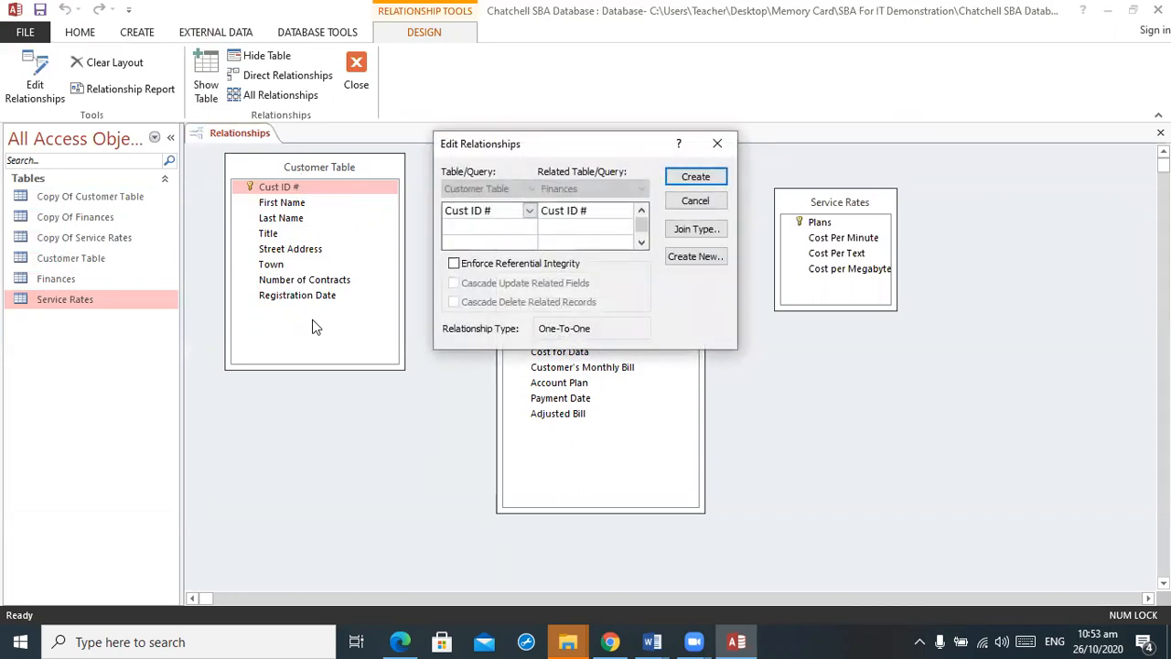
{"action": "left_click", "coordinate": [698, 178]}
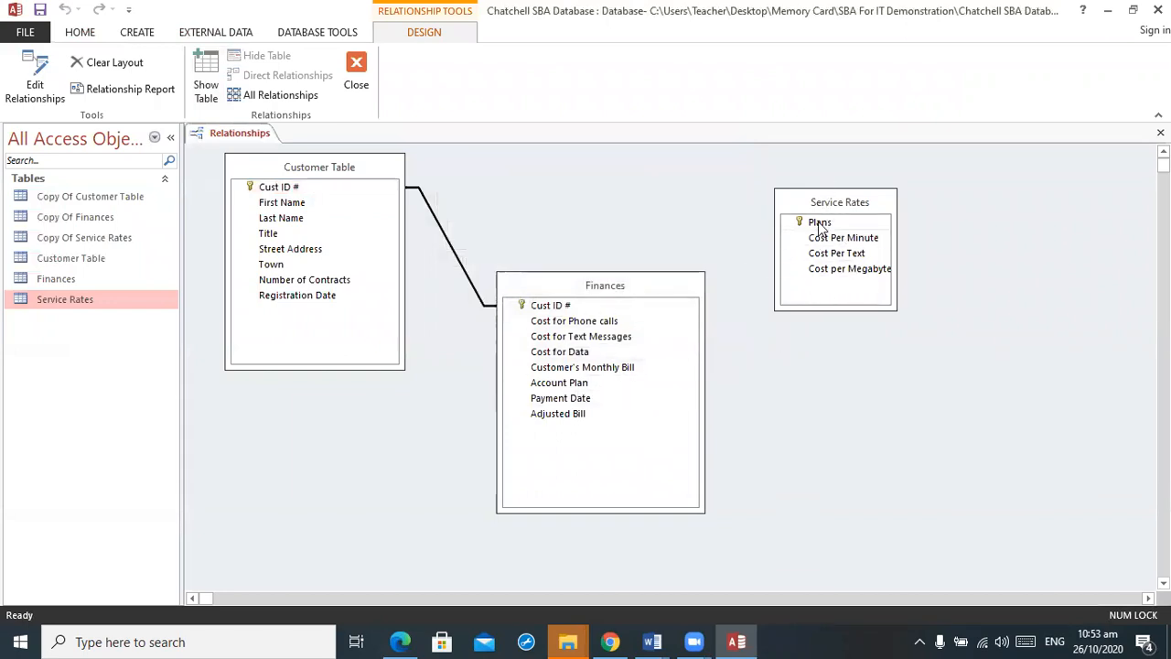
{"action": "left_click_drag", "start_coordinate": [821, 227], "coordinate": [577, 385]}
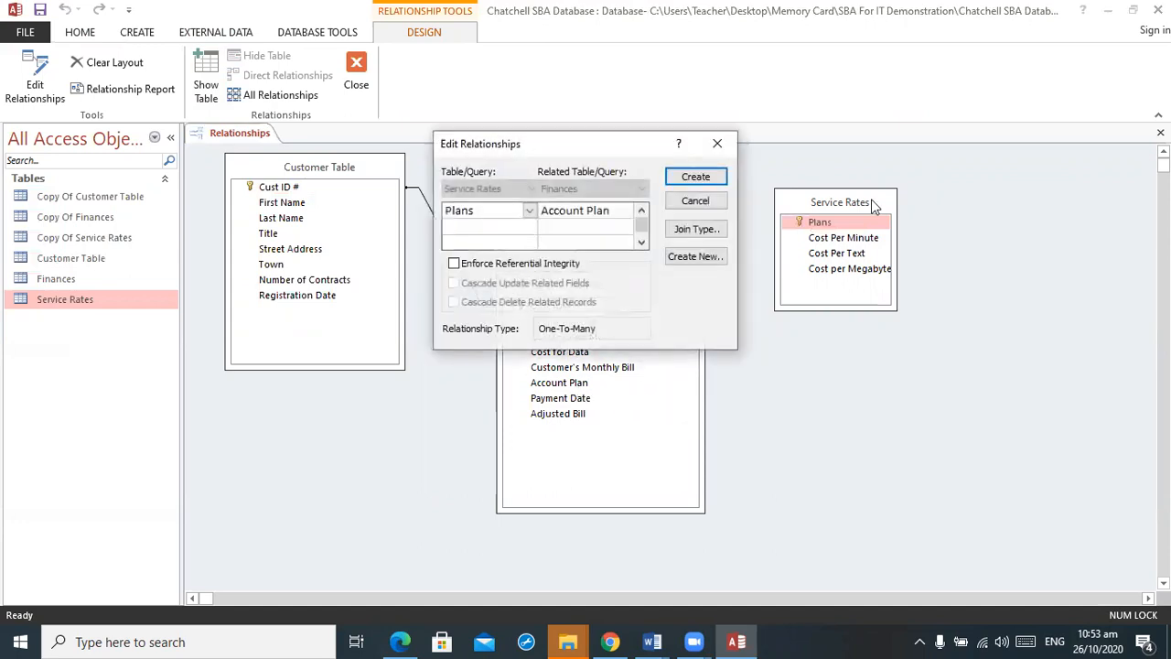
{"action": "left_click", "coordinate": [695, 179]}
Step: Review the settings of the relationship between Service Rates and Finances, and close the relationships layout
{"action": "double_click", "coordinate": [753, 262]}
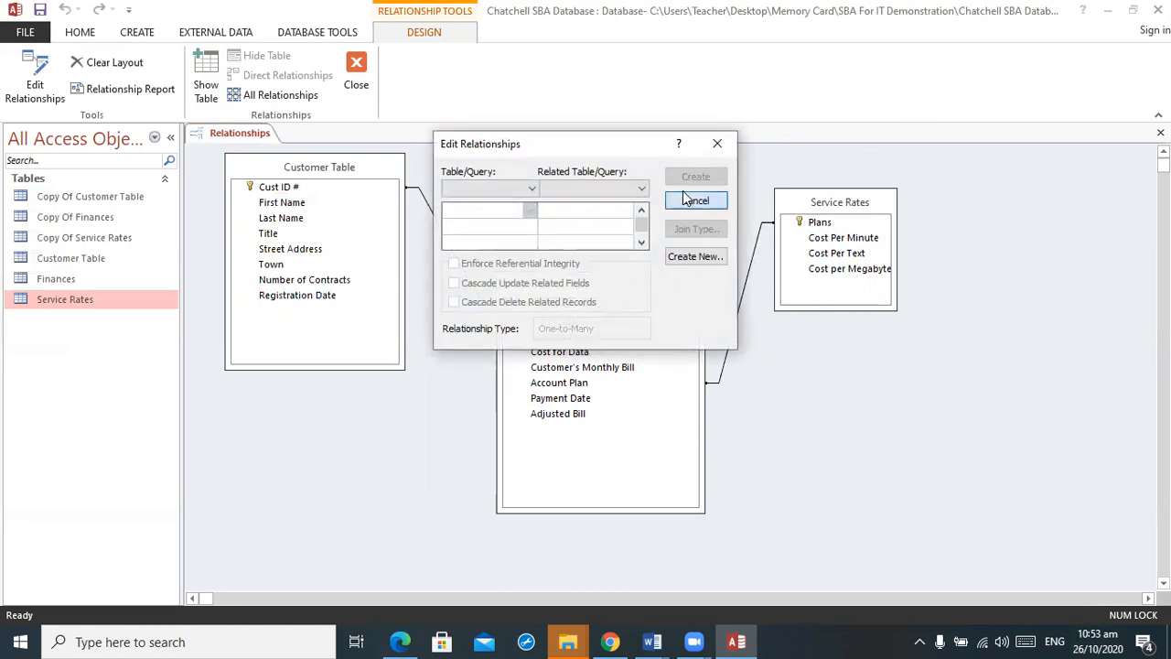
{"action": "left_click", "coordinate": [695, 201]}
{"action": "double_click", "coordinate": [751, 254]}
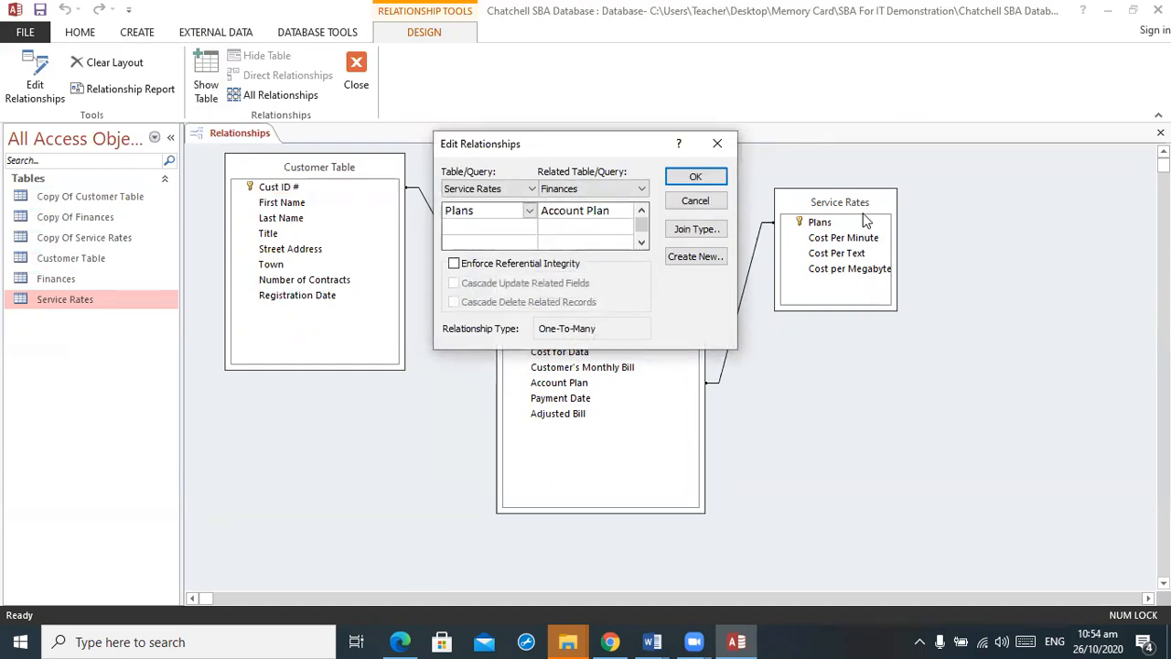
{"action": "left_click", "coordinate": [699, 204]}
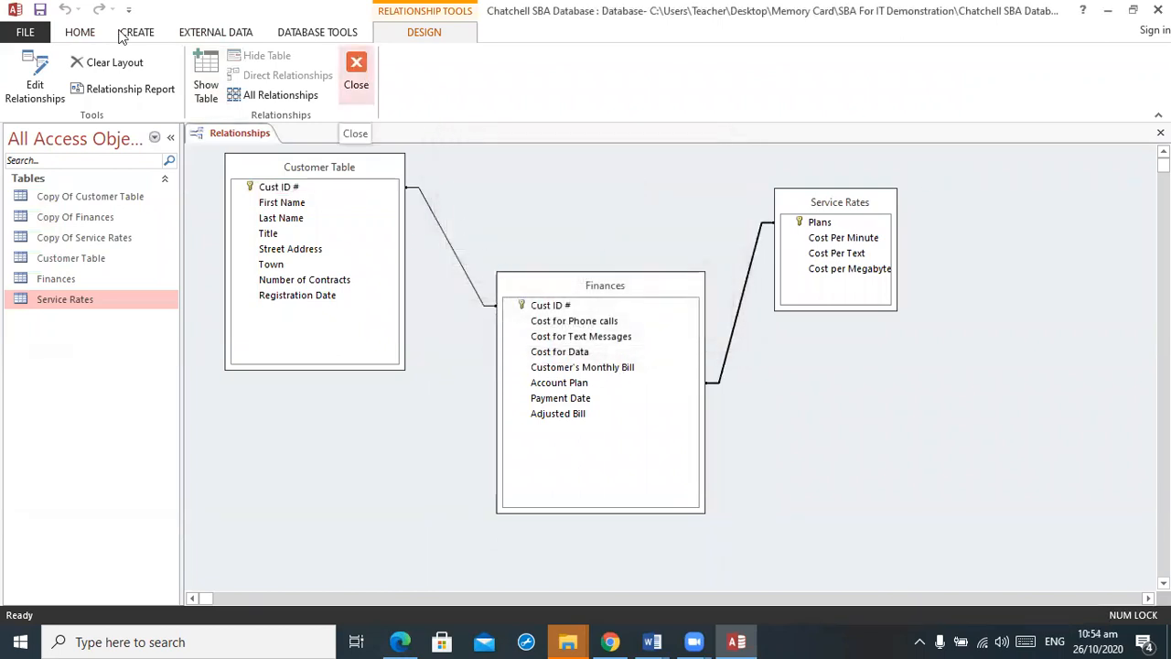
{"action": "left_click", "coordinate": [355, 69]}
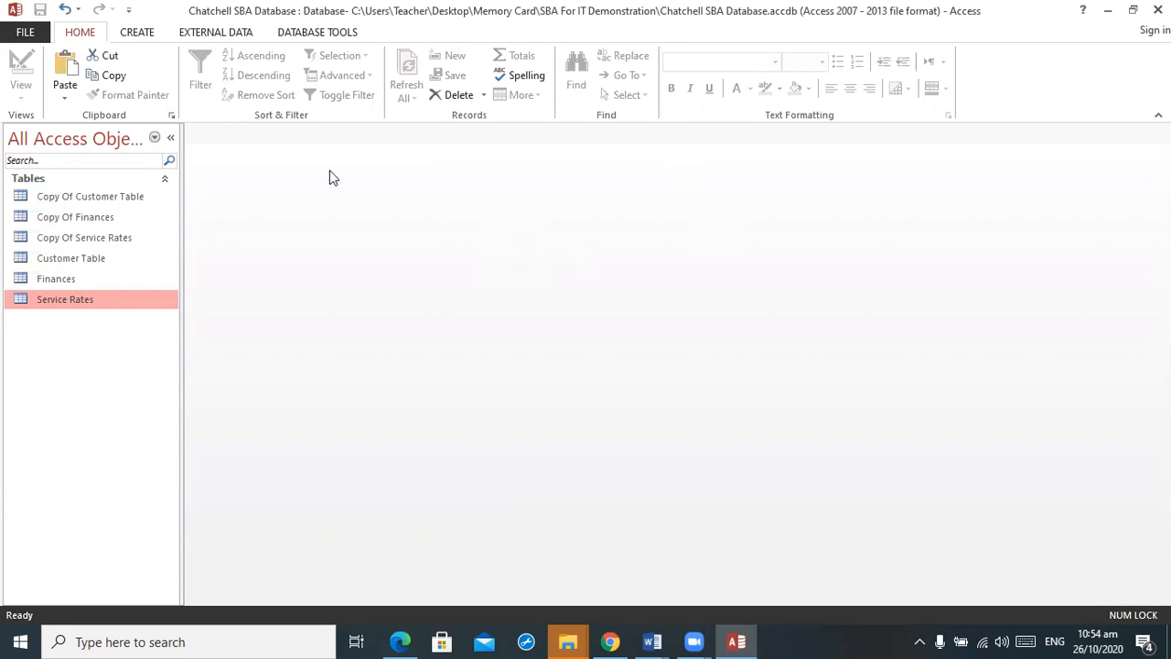
Step: Start a new query in design view based on the original Customer Table
{"action": "left_click", "coordinate": [144, 34]}
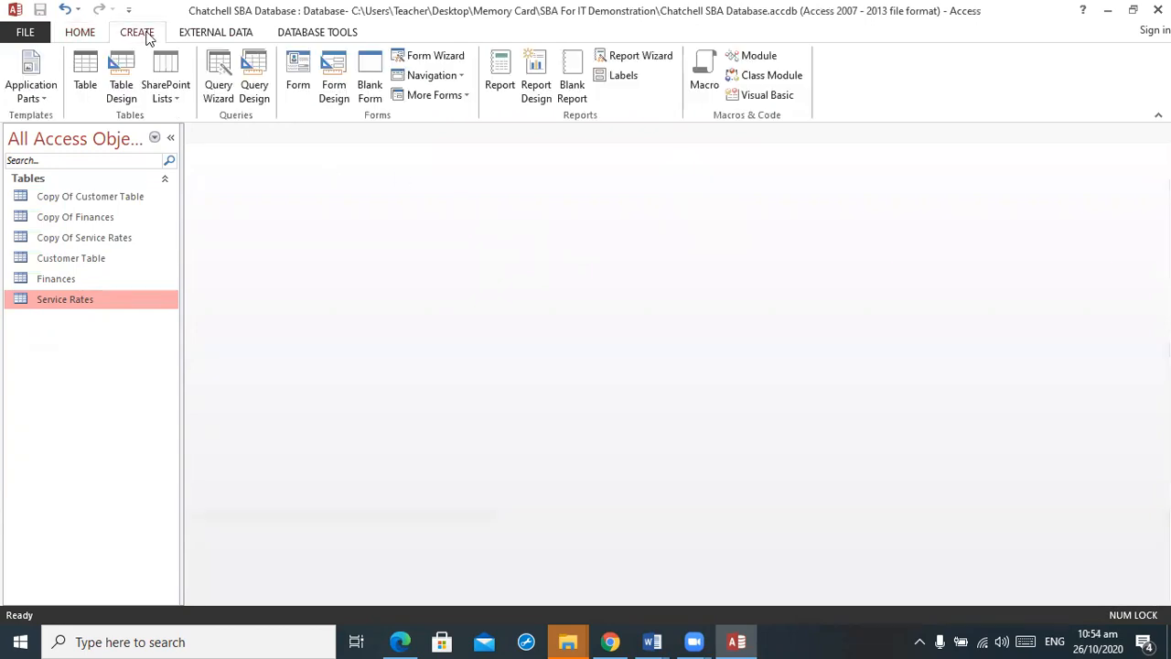
{"action": "left_click", "coordinate": [256, 84]}
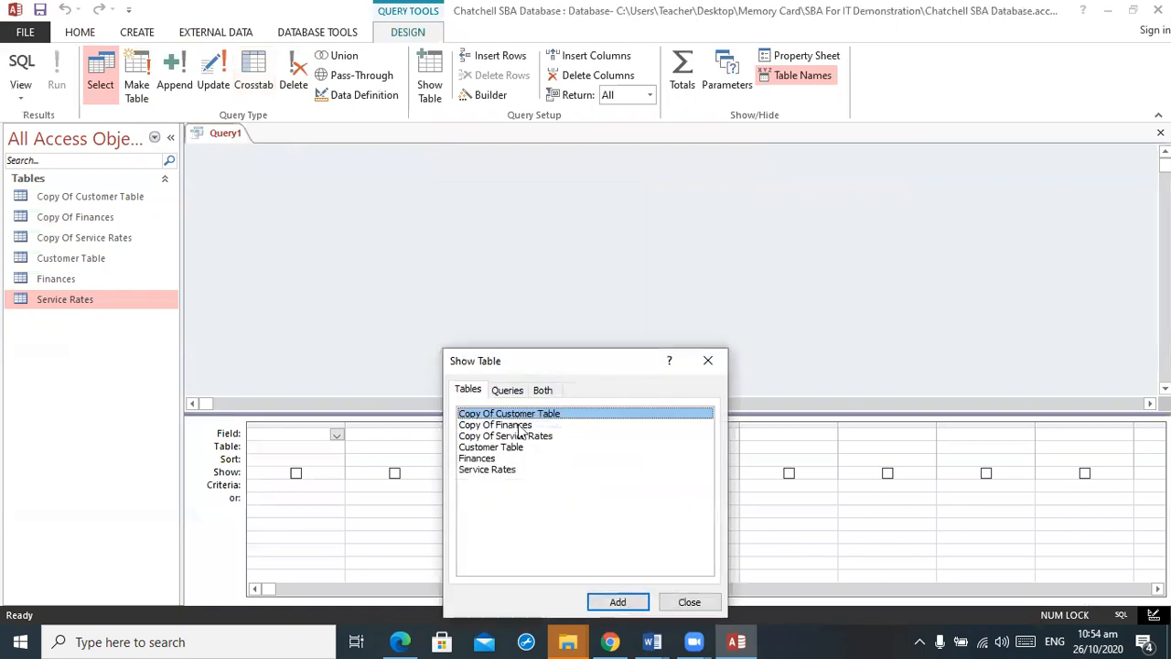
{"action": "left_click", "coordinate": [497, 449]}
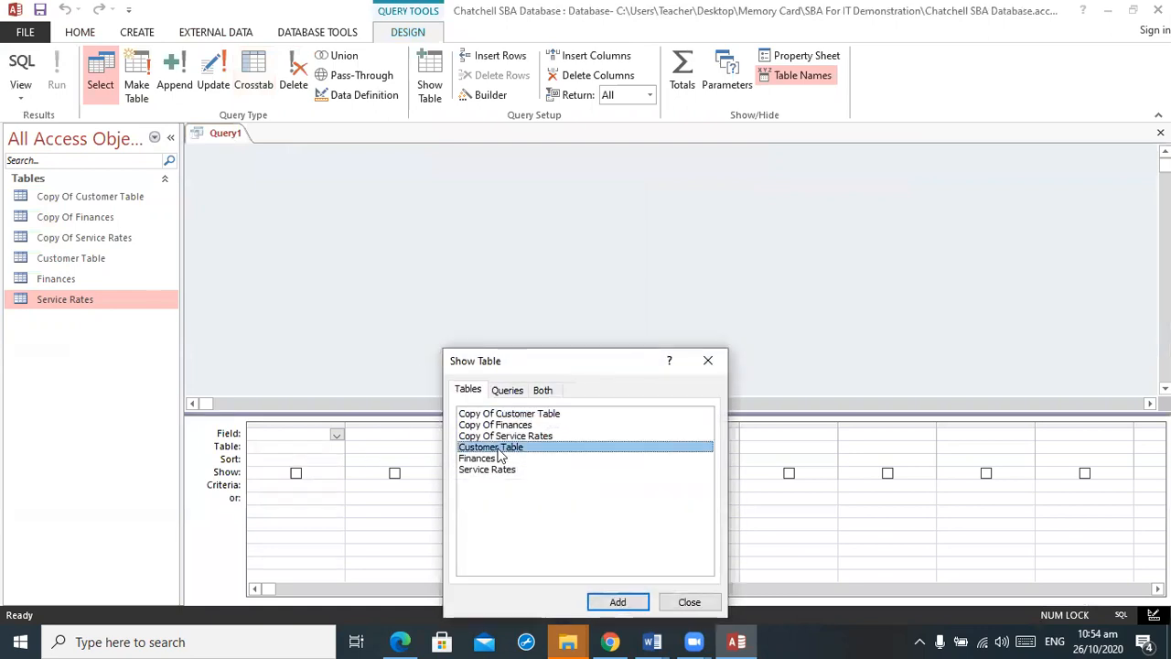
{"action": "double_click", "coordinate": [500, 448]}
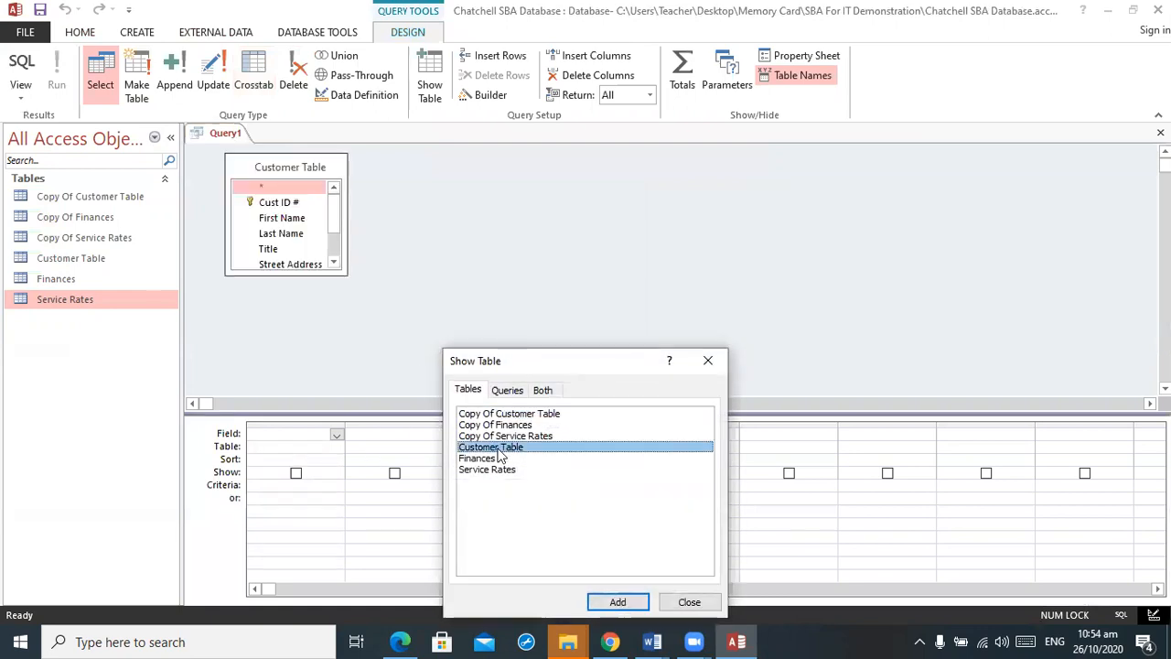
{"action": "left_click", "coordinate": [688, 602]}
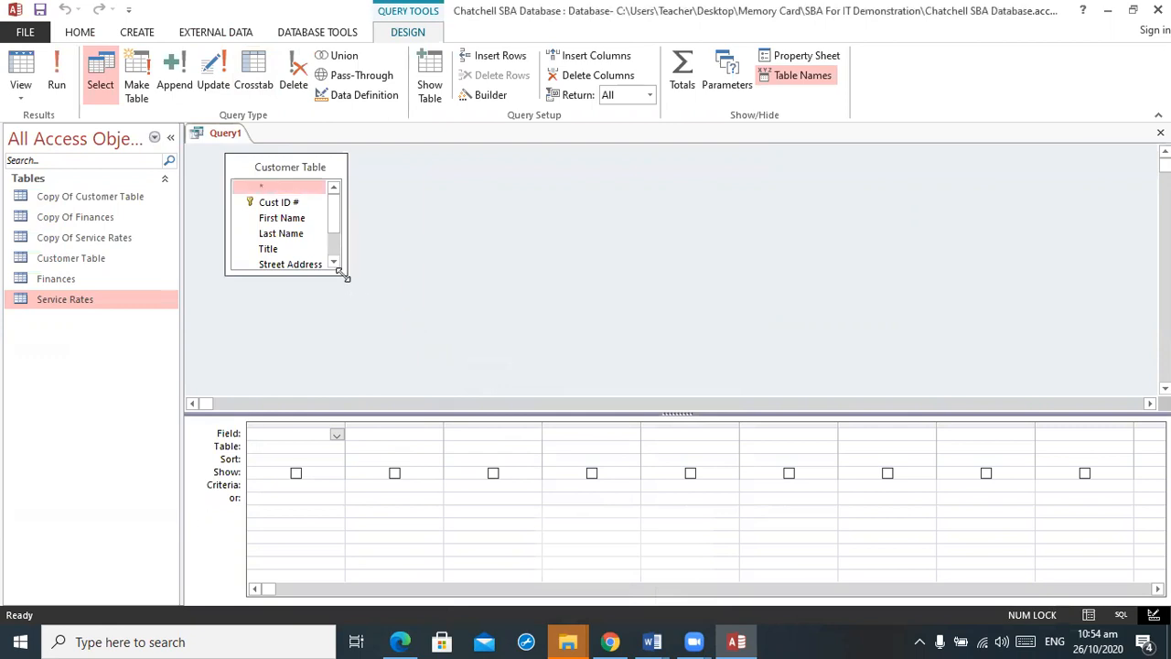
Step: Enlarge the Customer Table field list and add Cust ID #, Title, First Name, Last Name and Town to the query in that order
{"action": "left_click_drag", "start_coordinate": [342, 274], "coordinate": [412, 382]}
{"action": "double_click", "coordinate": [300, 205]}
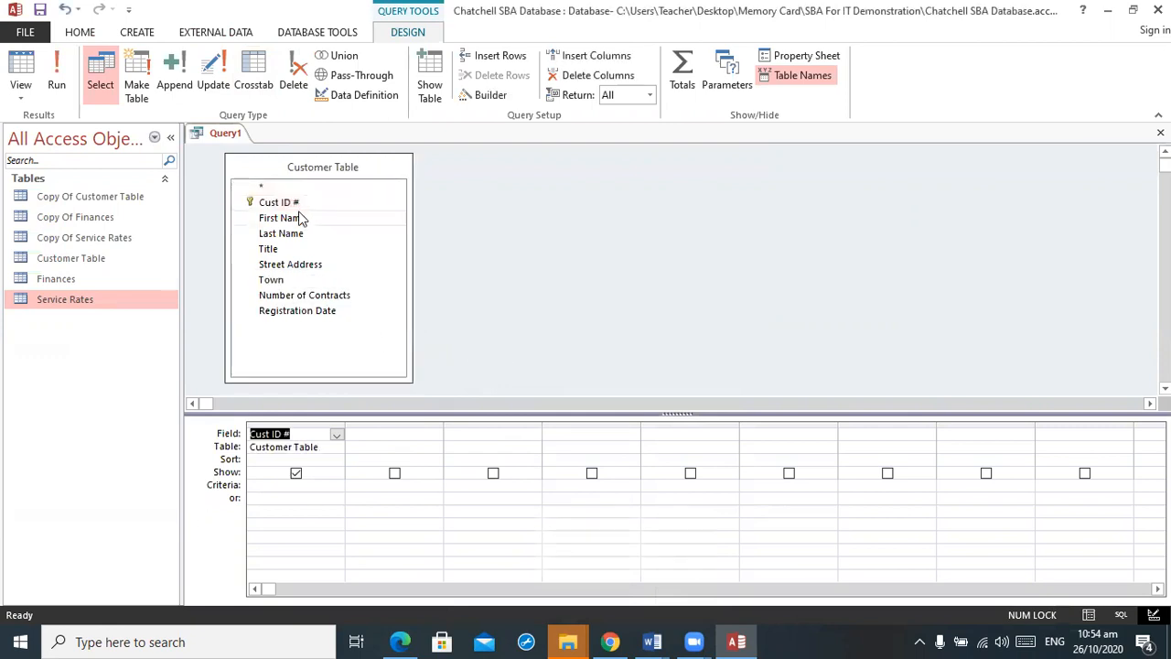
{"action": "double_click", "coordinate": [299, 220]}
{"action": "double_click", "coordinate": [299, 236]}
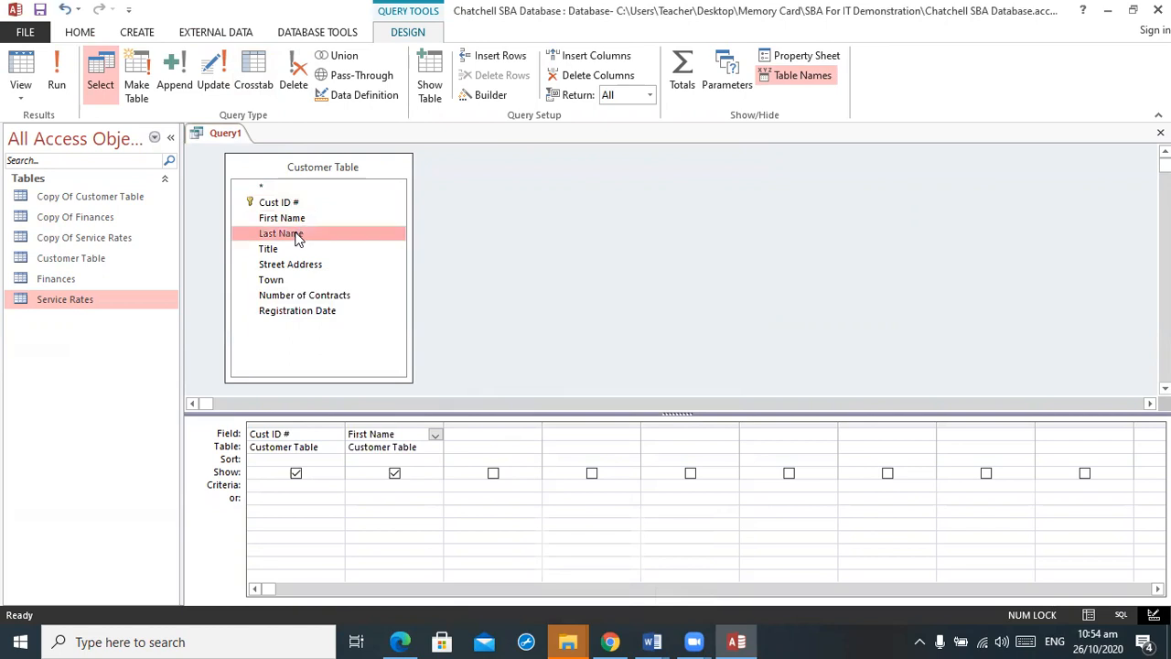
{"action": "double_click", "coordinate": [295, 281]}
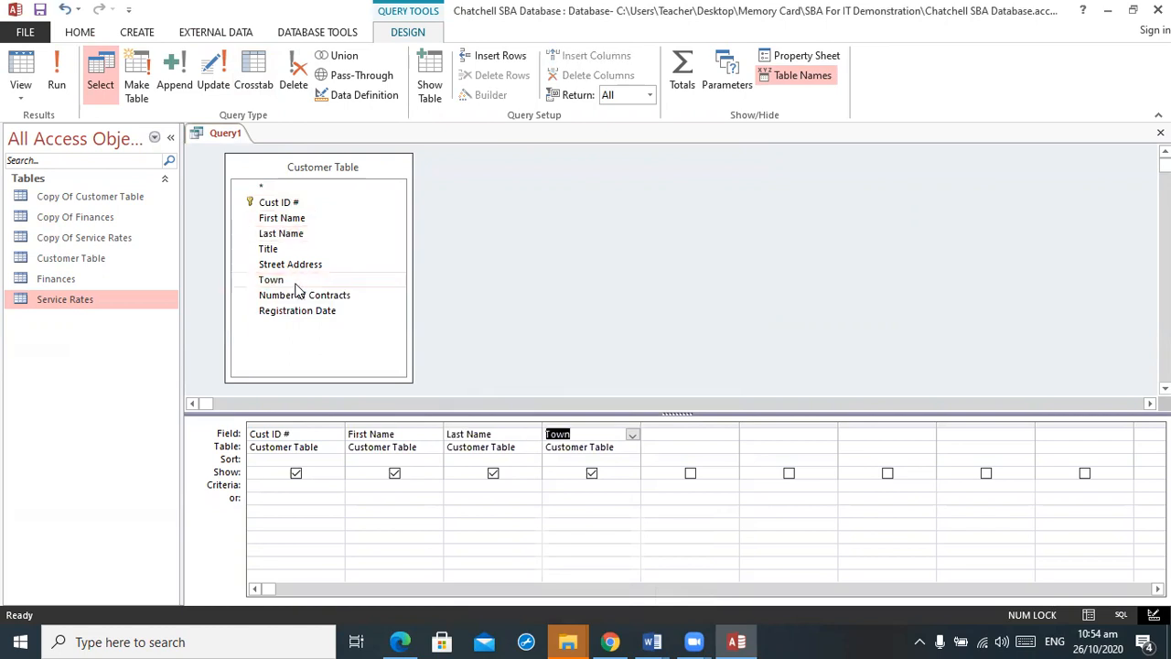
{"action": "left_click_drag", "start_coordinate": [275, 250], "coordinate": [375, 453]}
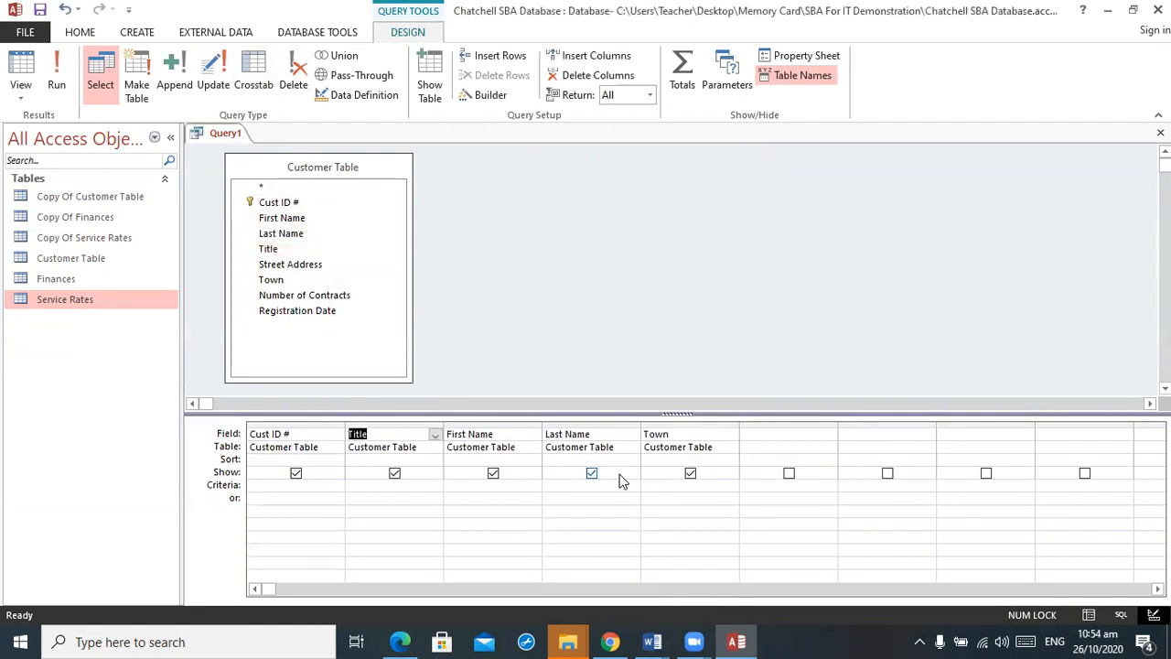
Step: Set the Town criterion to Kingston 20 and run the query
{"action": "left_click", "coordinate": [672, 490]}
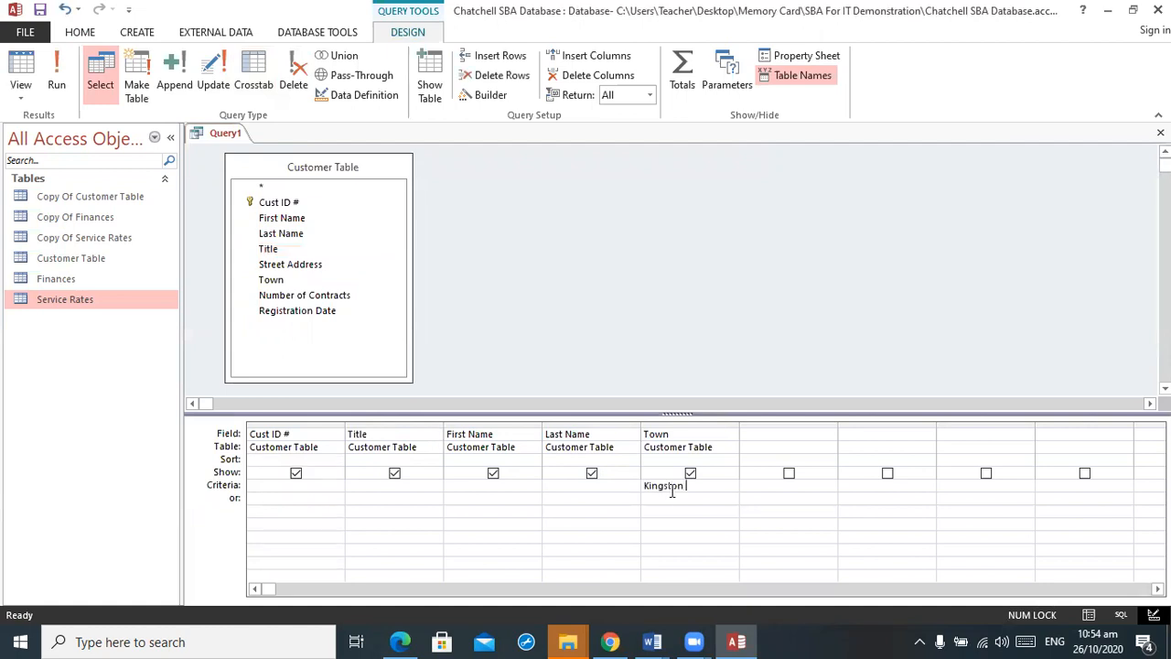
{"action": "key", "text": "Return"}
{"action": "left_click", "coordinate": [56, 69]}
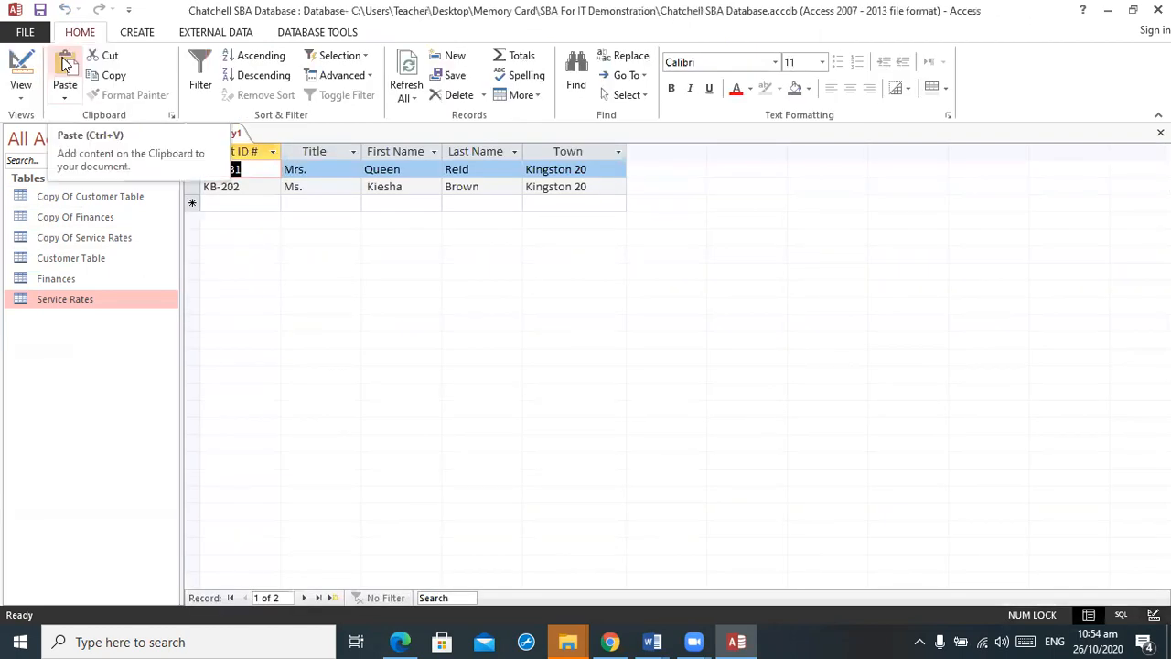
Step: Return to the query design and sort Cust ID # in ascending order
{"action": "left_click", "coordinate": [20, 66]}
{"action": "left_click", "coordinate": [330, 461]}
{"action": "left_click", "coordinate": [337, 461]}
{"action": "left_click", "coordinate": [311, 474]}
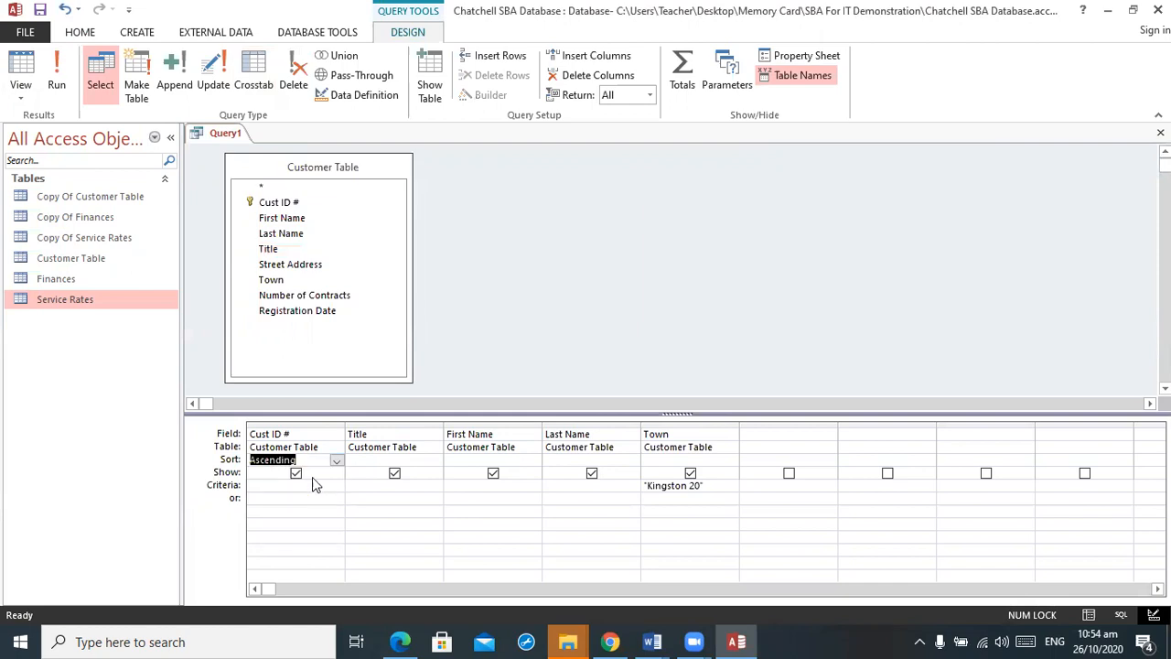
Step: Save the query as Customers Kingston 20 and close it
{"action": "left_click", "coordinate": [40, 10]}
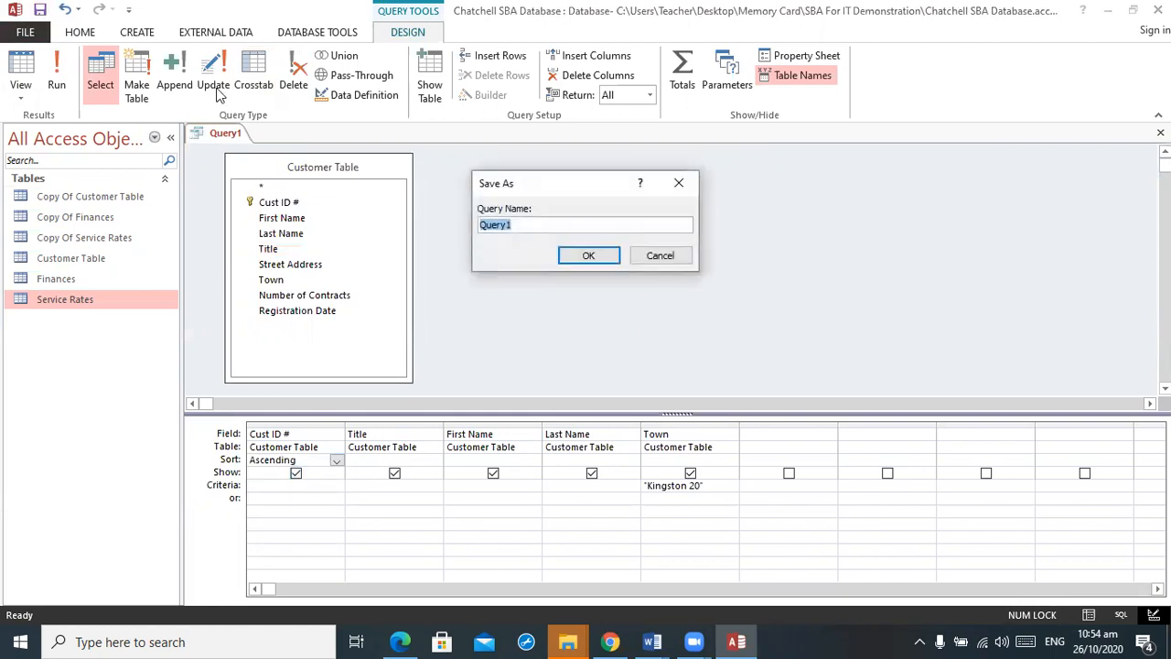
{"action": "type", "text": "Customers Kingston 20"}
{"action": "key", "text": "Return"}
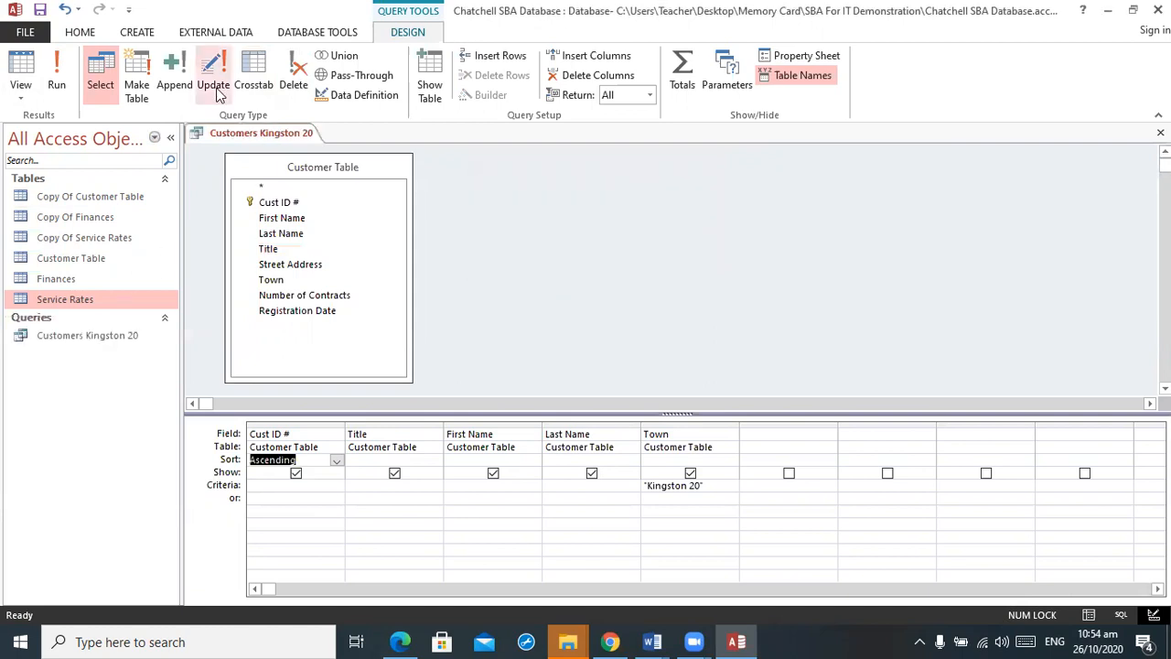
{"action": "left_click", "coordinate": [1161, 133]}
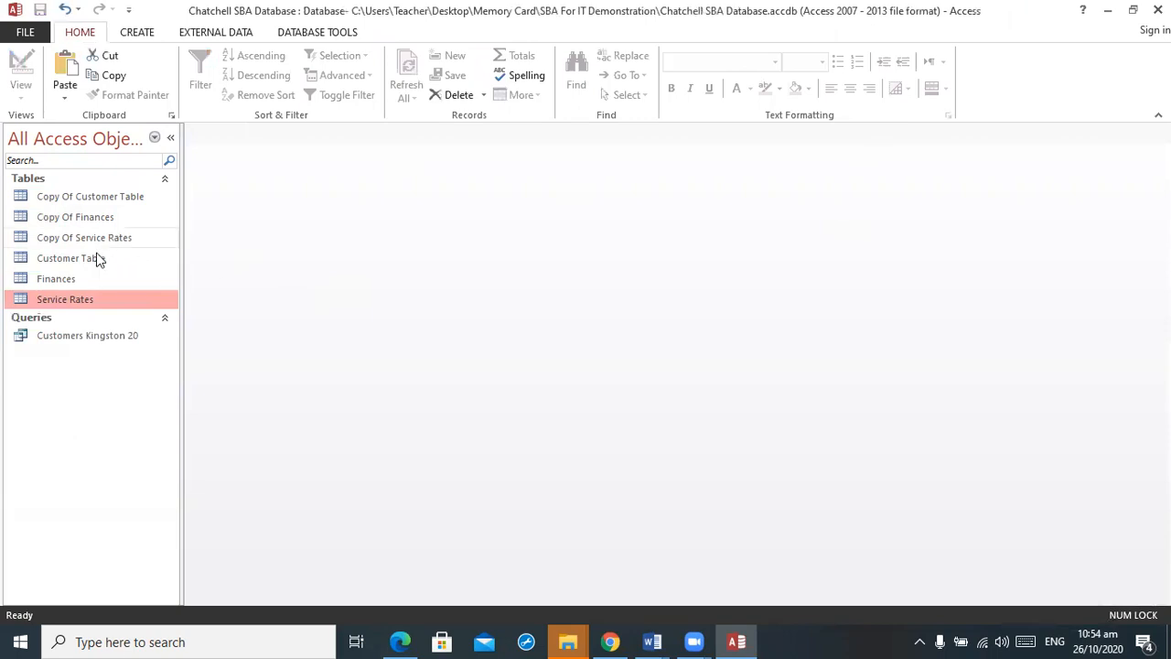
Step: Open the Customer Table to review its records, and close it
{"action": "double_click", "coordinate": [73, 259]}
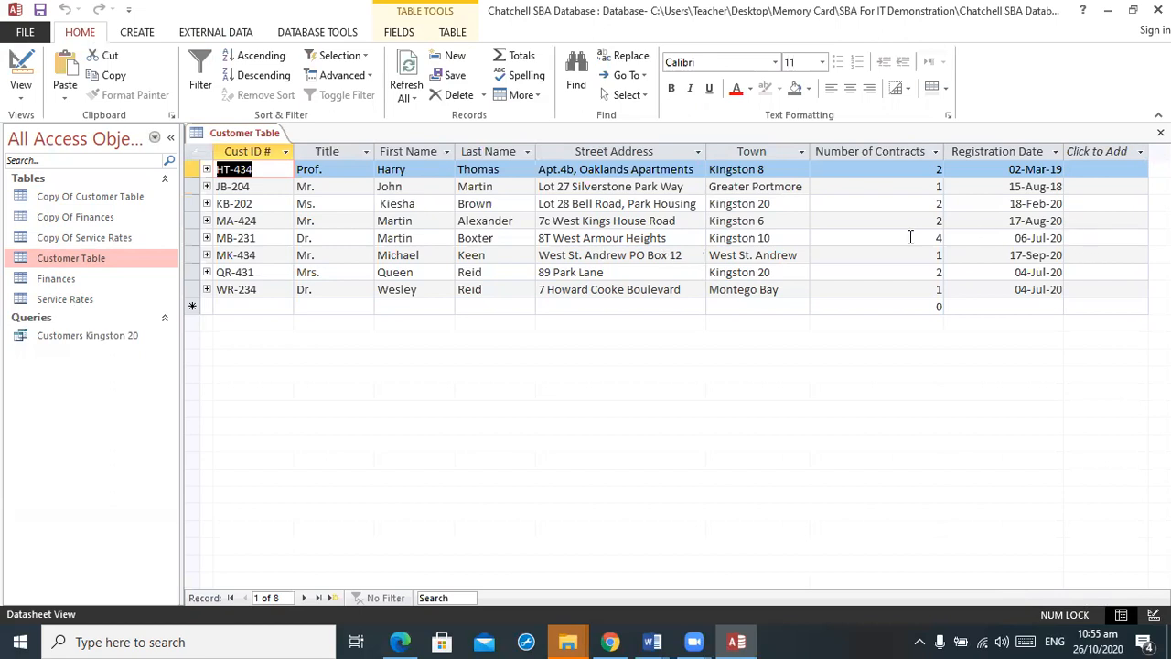
{"action": "left_click", "coordinate": [1160, 132]}
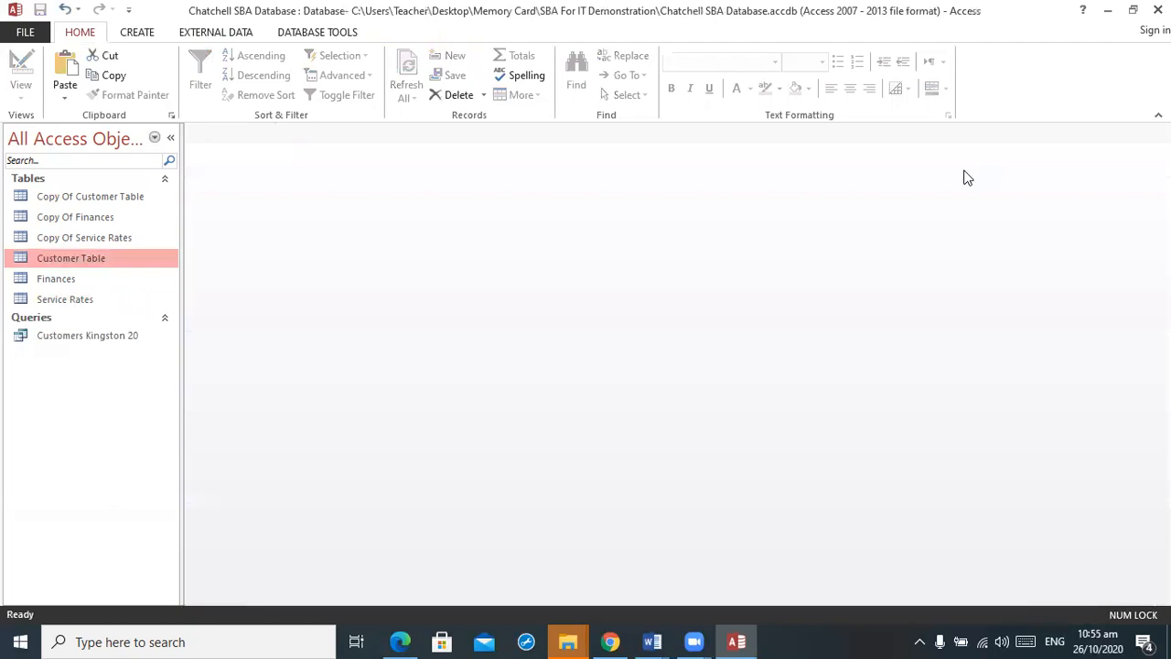
Step: Create a new query design based on Customer Table and enlarge its field list to show all fields
{"action": "left_click", "coordinate": [140, 35]}
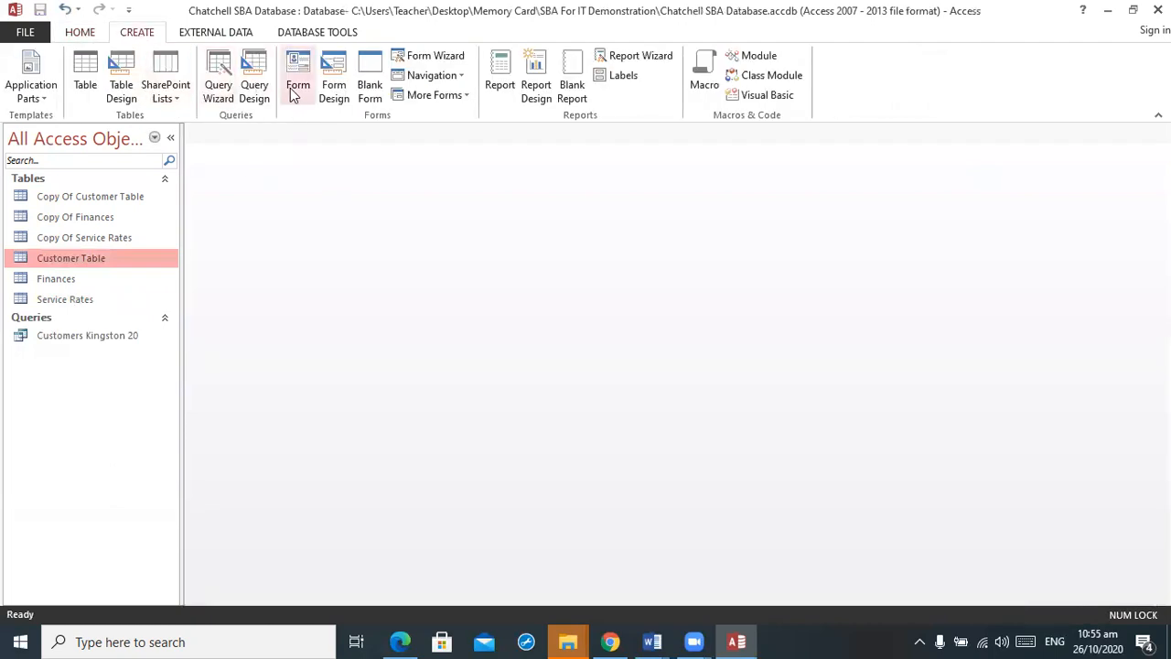
{"action": "left_click", "coordinate": [254, 91]}
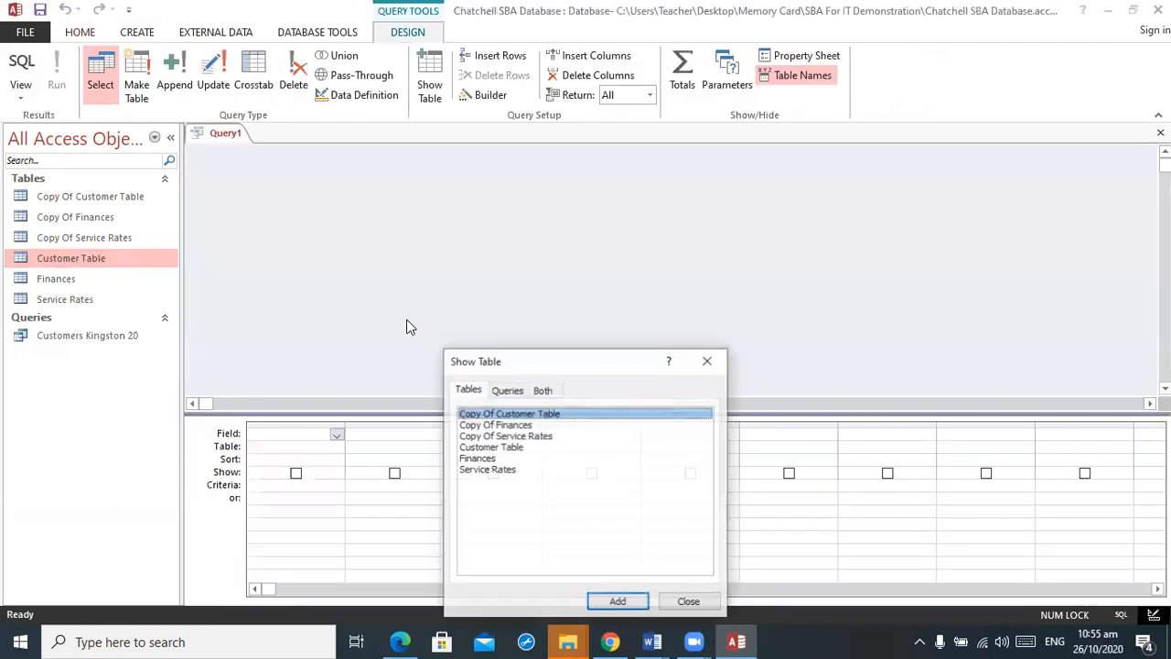
{"action": "double_click", "coordinate": [502, 447]}
{"action": "left_click", "coordinate": [688, 601]}
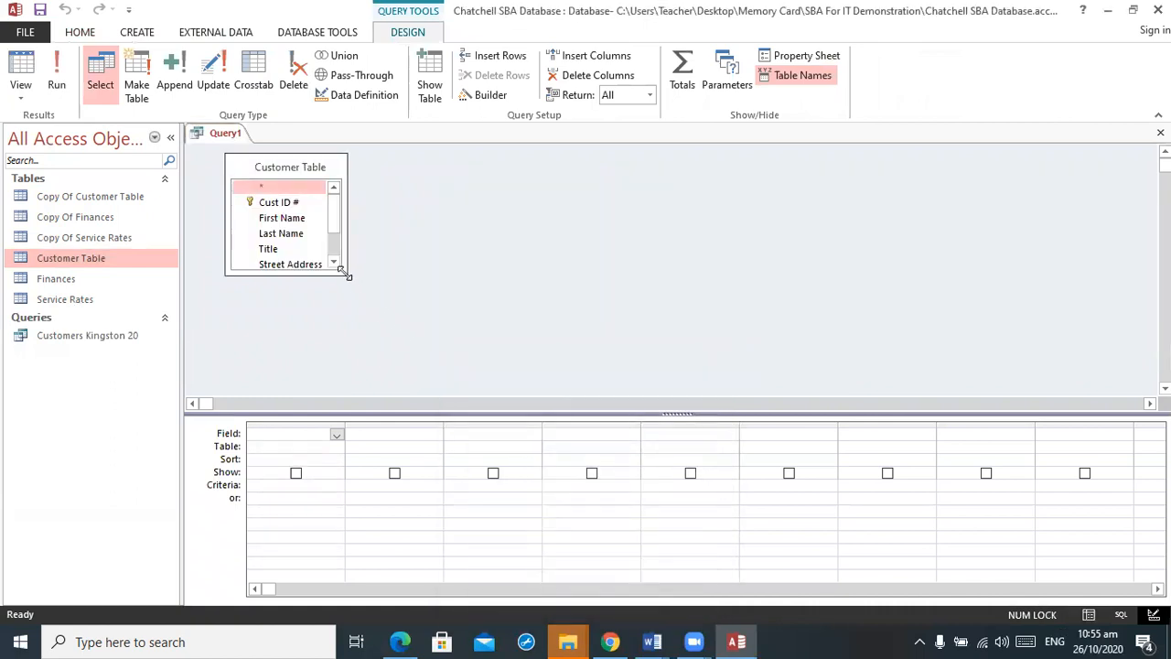
{"action": "left_click_drag", "start_coordinate": [345, 272], "coordinate": [424, 358]}
Step: Add Cust ID #, Title, First Name, Last Name and Number of Contracts to the query grid in that order
{"action": "double_click", "coordinate": [321, 203]}
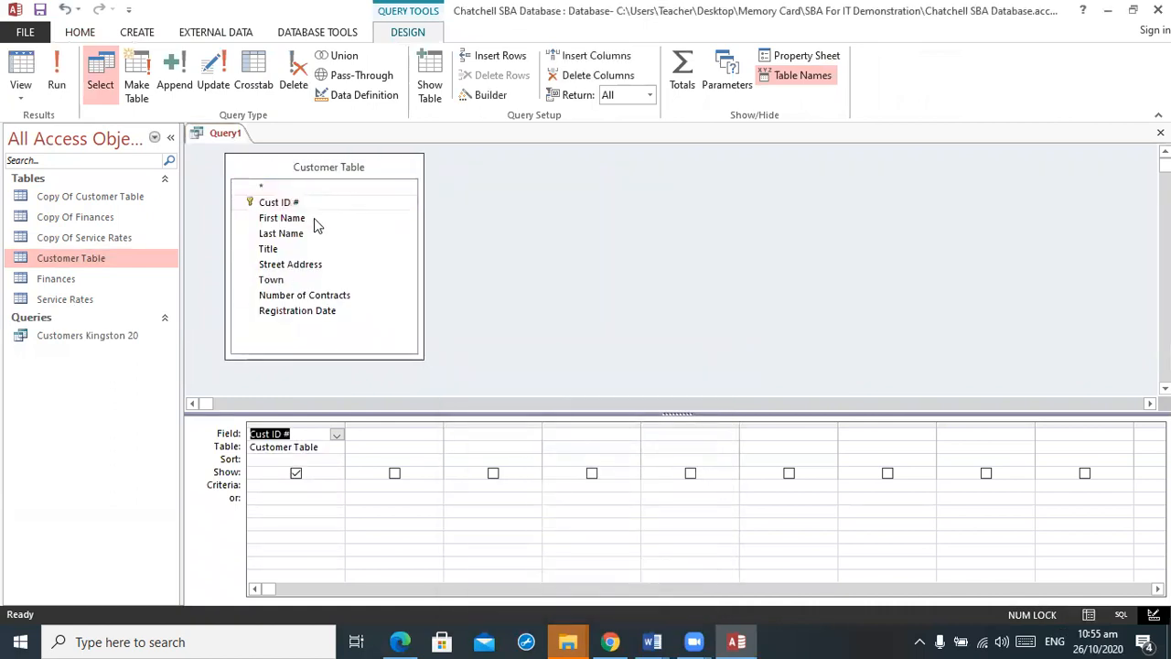
{"action": "double_click", "coordinate": [296, 250]}
{"action": "double_click", "coordinate": [291, 220]}
{"action": "double_click", "coordinate": [291, 235]}
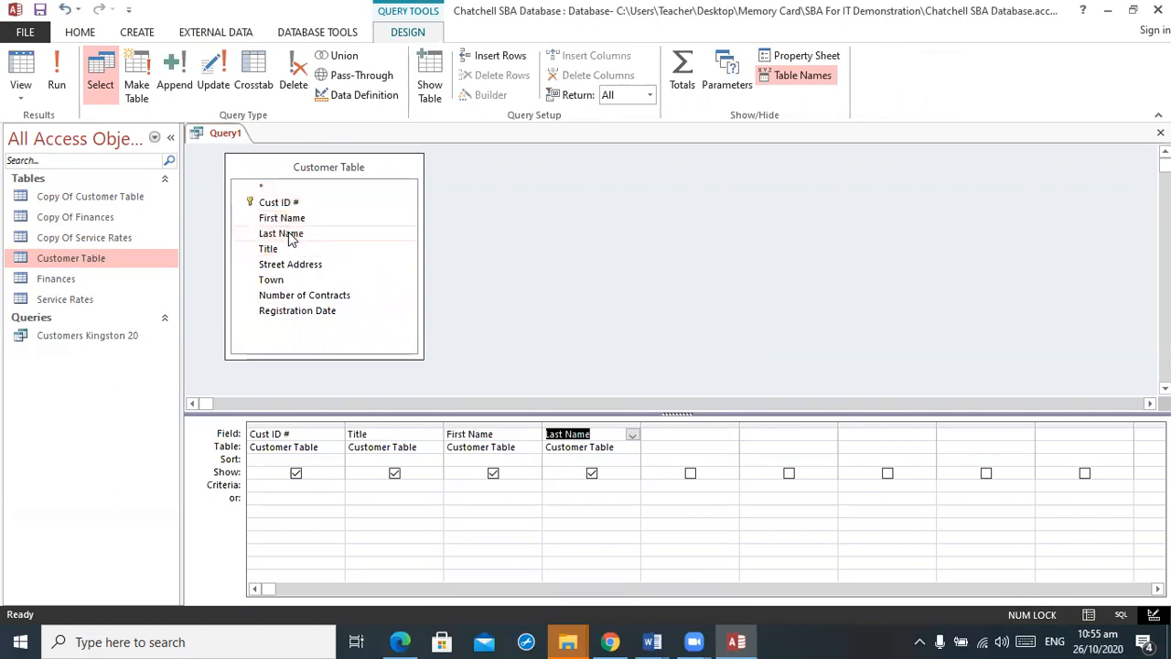
{"action": "double_click", "coordinate": [325, 296]}
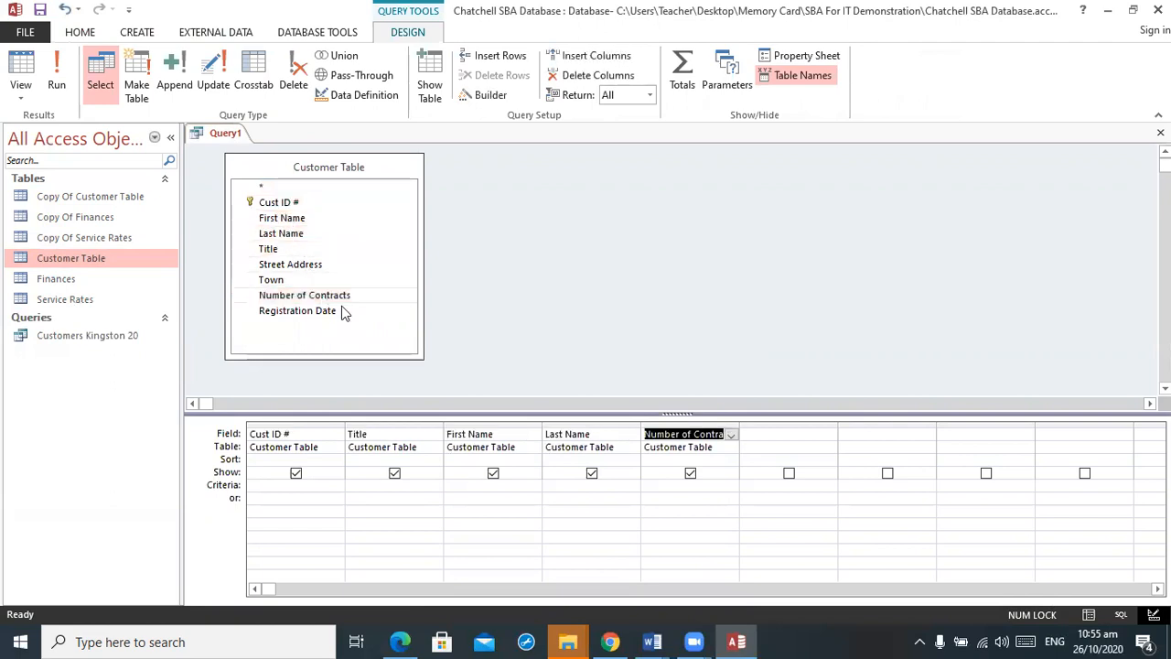
Step: Set the Number of Contracts criterion to <4, sort that field in descending order, and run the query
{"action": "left_click", "coordinate": [651, 486]}
{"action": "type", "text": "<4"}
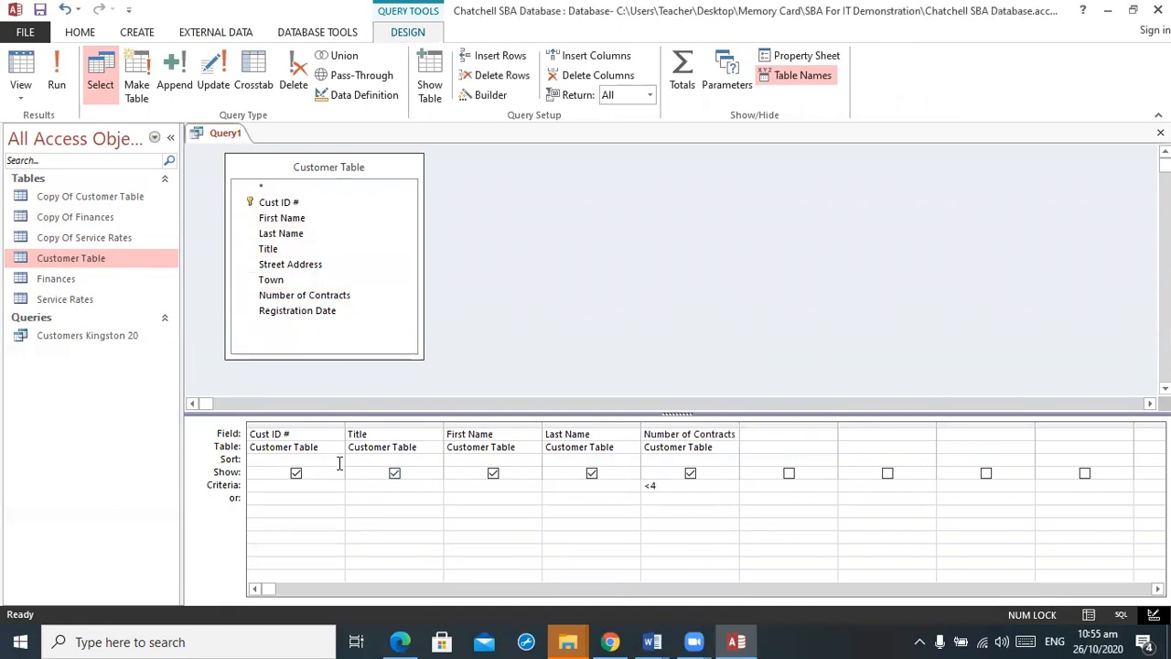
{"action": "left_click", "coordinate": [732, 461]}
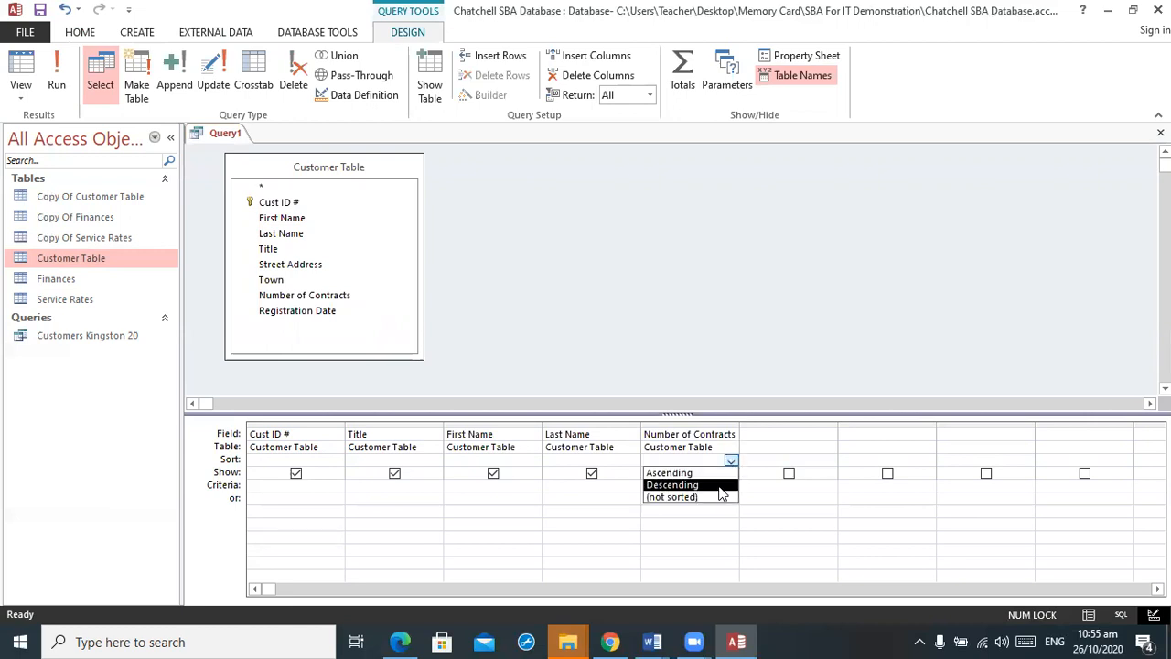
{"action": "left_click", "coordinate": [719, 485]}
{"action": "left_click", "coordinate": [56, 78]}
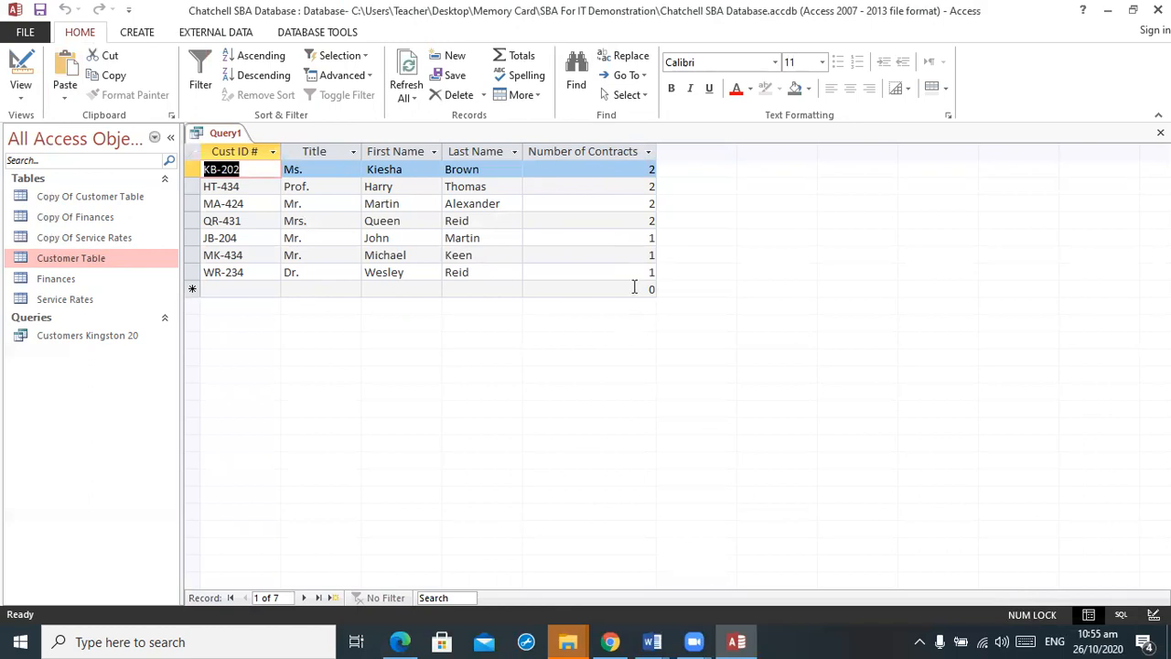
Step: Save the query as Customer with less than 4 contracts and close it
{"action": "left_click", "coordinate": [40, 10]}
{"action": "type", "text": "Customer with less than 4 contract"}
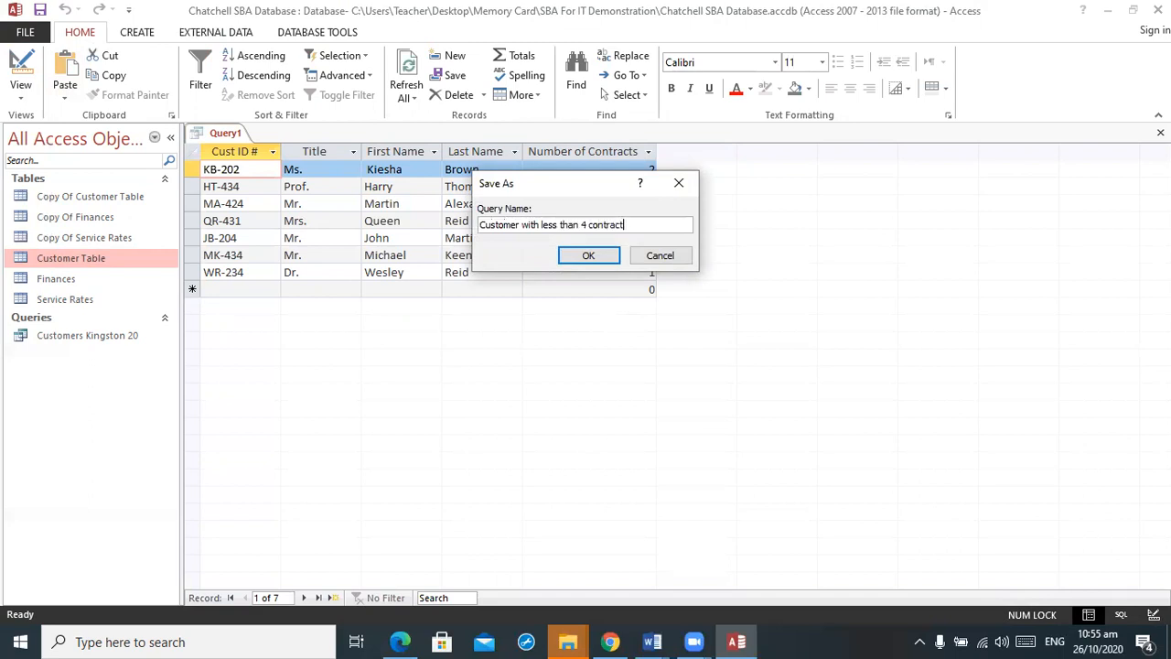
{"action": "type", "text": "s"}
{"action": "key", "text": "Return"}
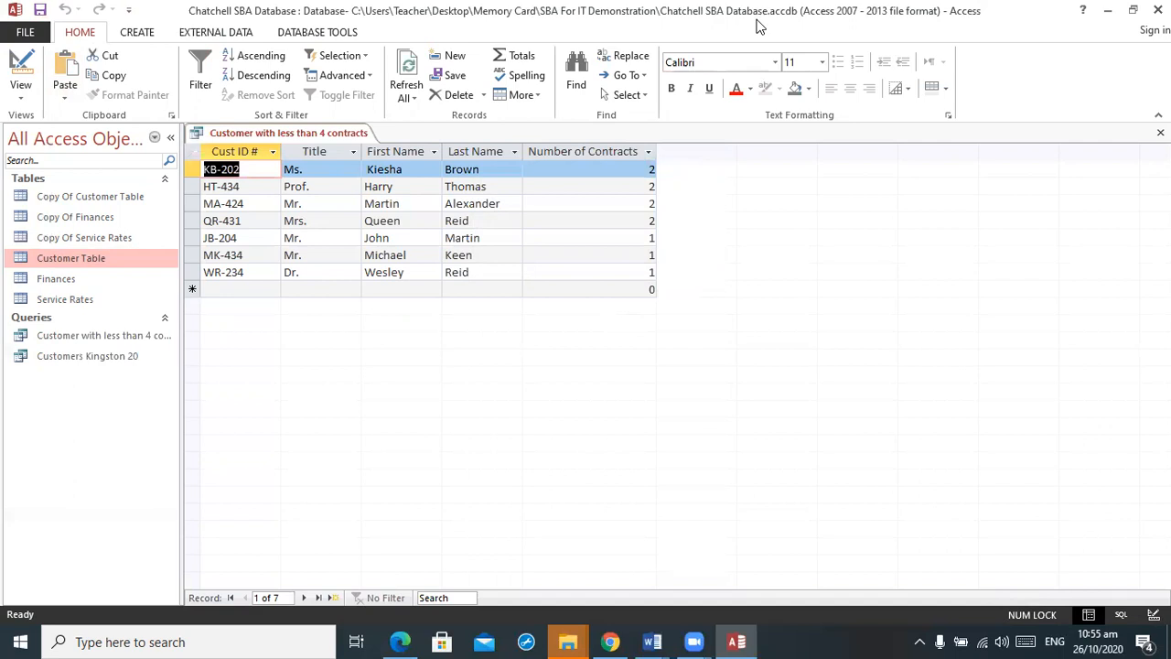
{"action": "left_click", "coordinate": [1160, 133]}
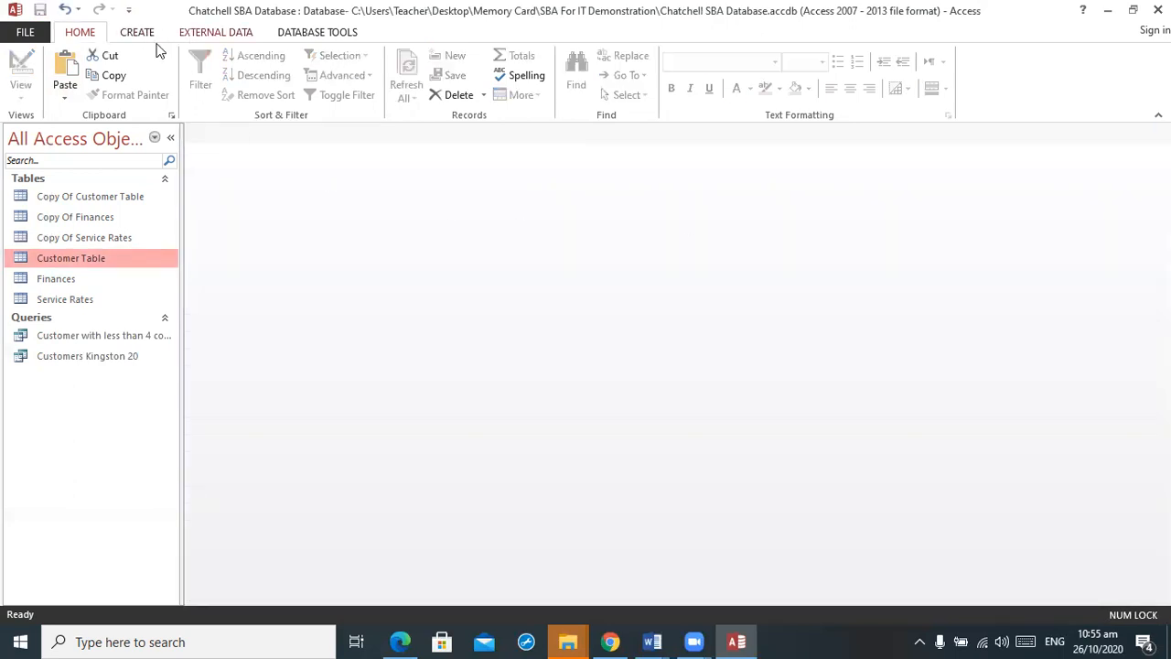
Step: Open the Customer Table to examine the customer names, and close it
{"action": "double_click", "coordinate": [98, 256]}
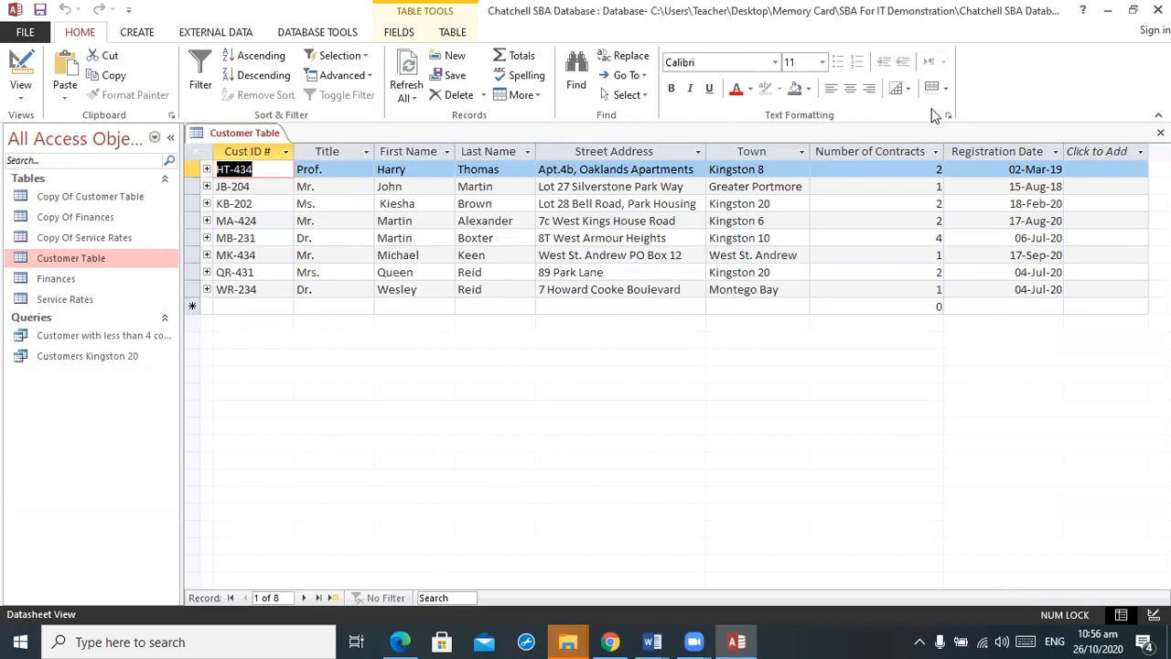
{"action": "left_click", "coordinate": [1160, 133]}
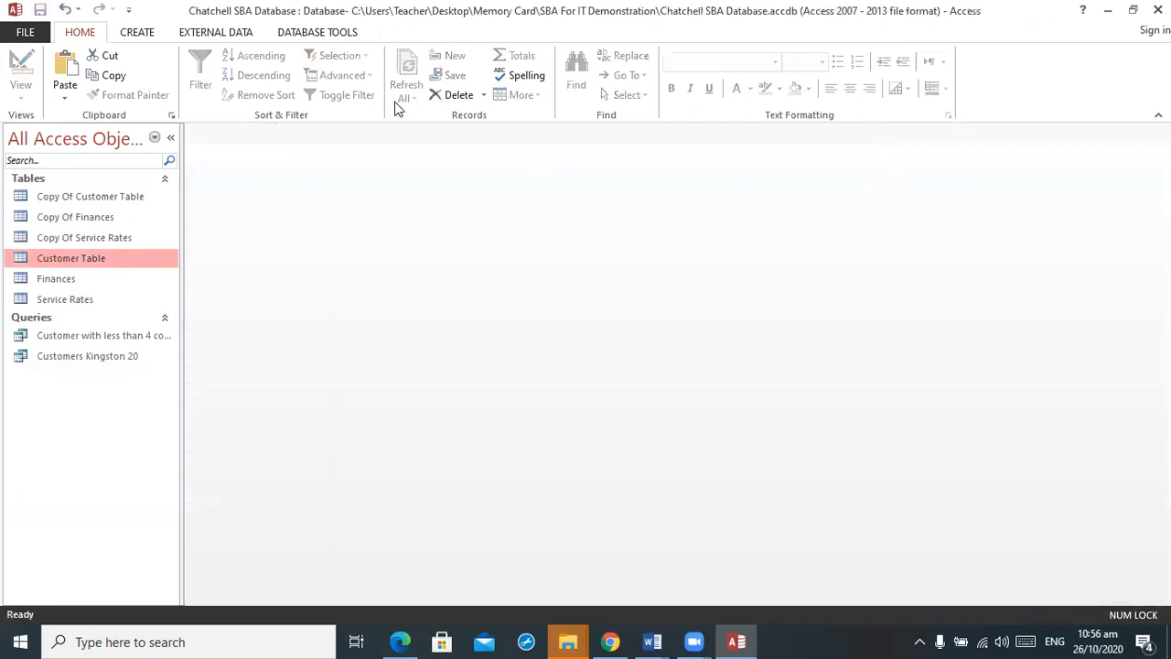
Step: Start another query design with Customer Table as its source and enlarge the table's field list
{"action": "left_click", "coordinate": [137, 32]}
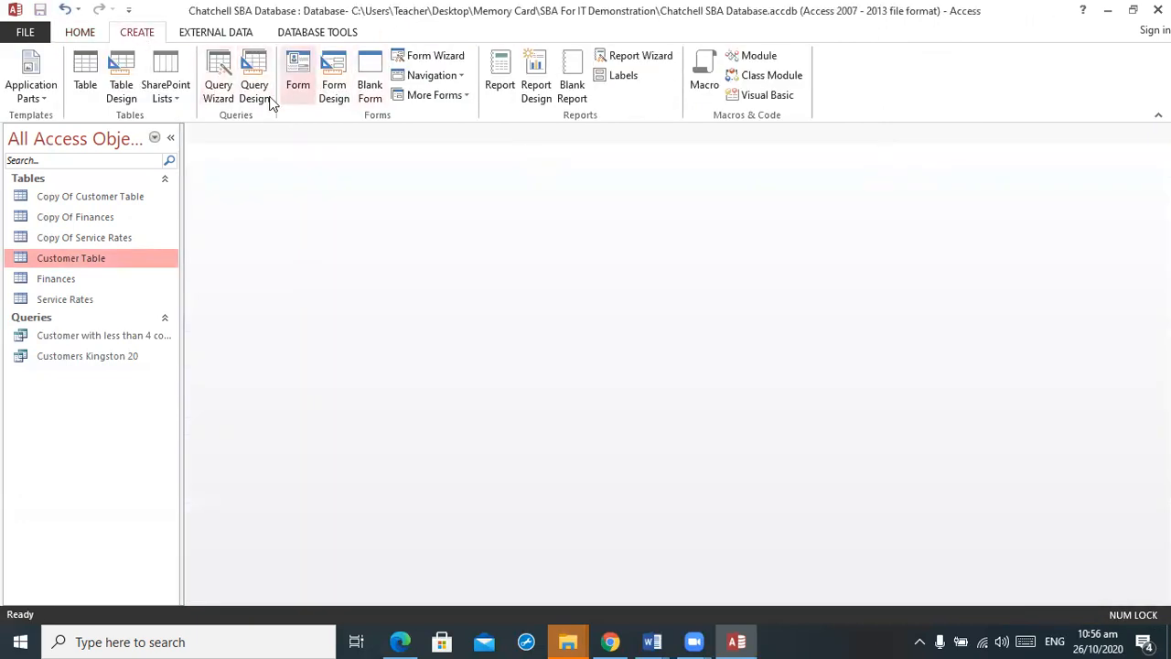
{"action": "left_click", "coordinate": [253, 92]}
{"action": "double_click", "coordinate": [518, 447]}
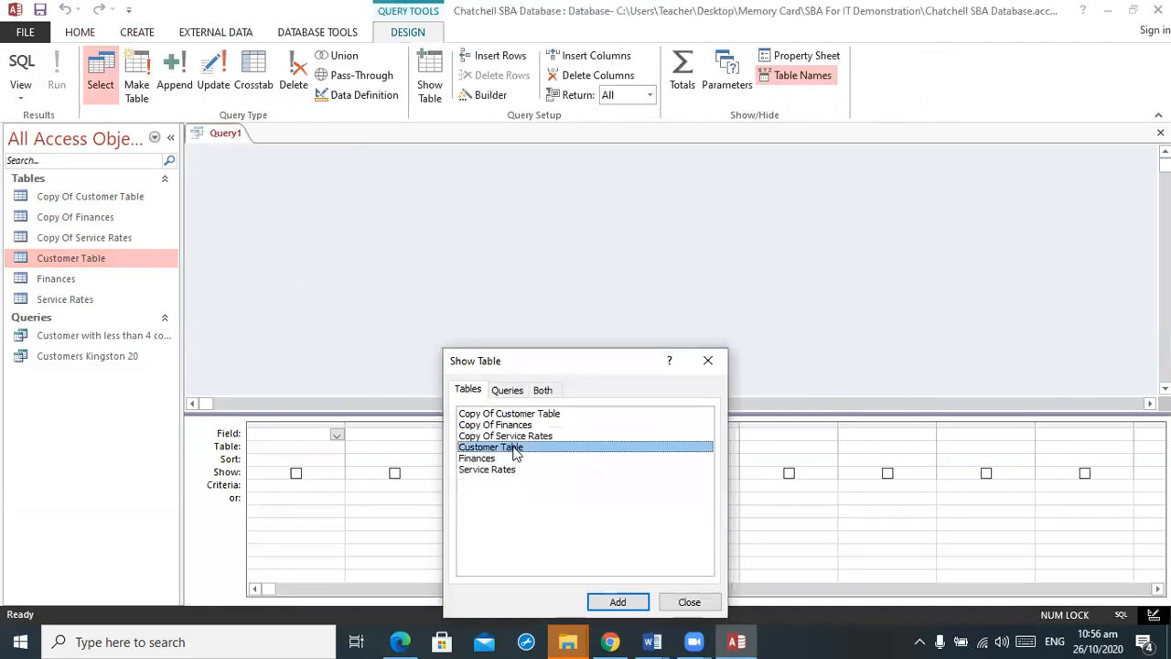
{"action": "left_click", "coordinate": [707, 361]}
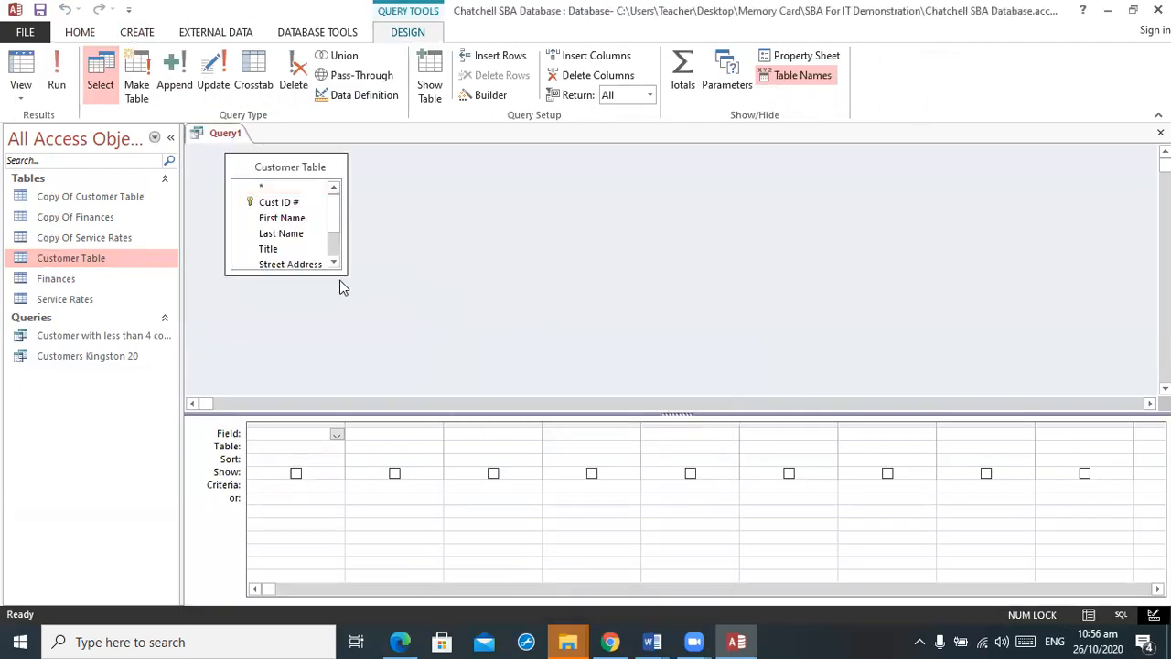
{"action": "left_click_drag", "start_coordinate": [347, 274], "coordinate": [449, 394]}
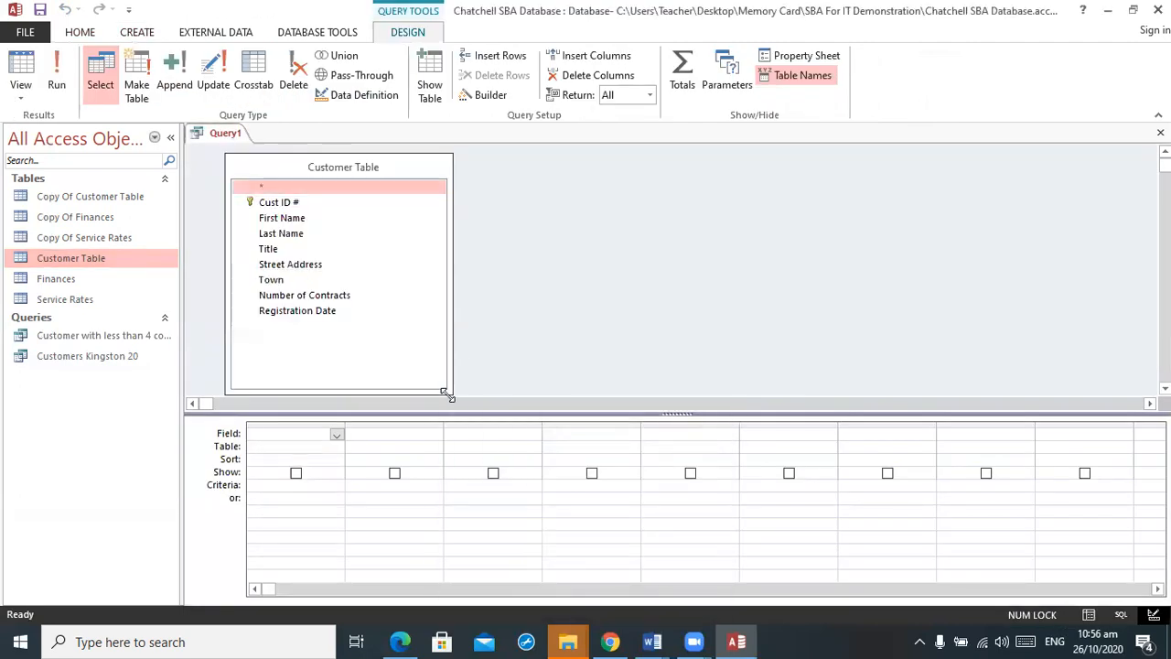
Step: Add the Cust ID #, First Name and Last Name fields to the query grid
{"action": "double_click", "coordinate": [297, 203]}
{"action": "left_click", "coordinate": [297, 219]}
{"action": "double_click", "coordinate": [298, 219]}
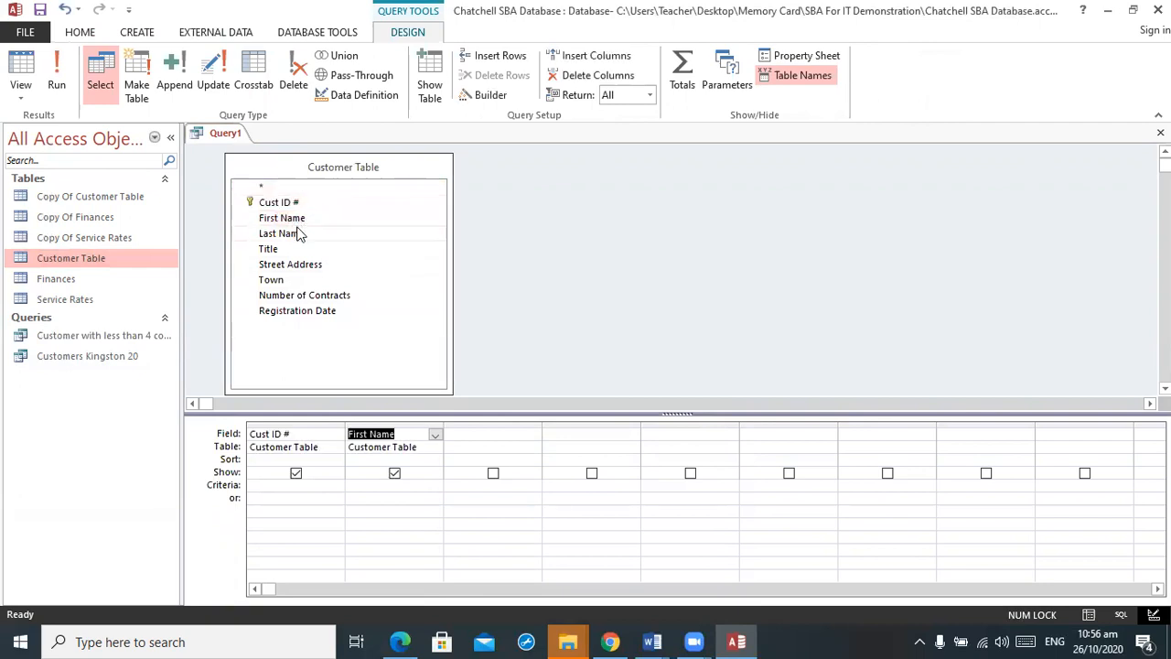
{"action": "double_click", "coordinate": [297, 233]}
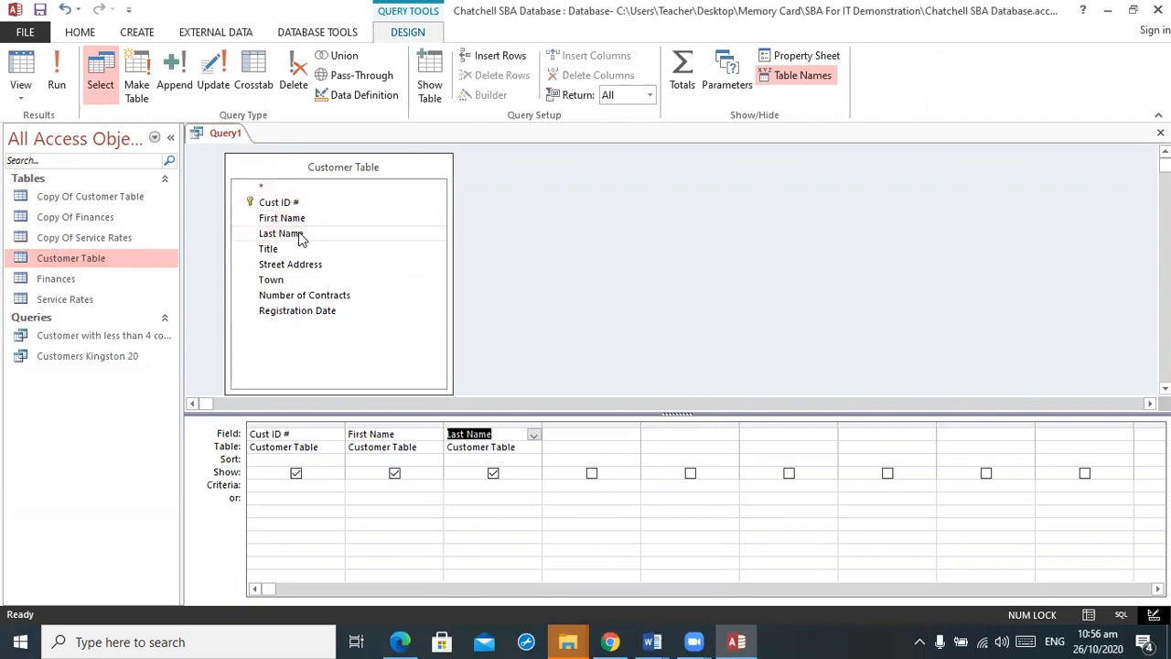
Step: Set the Last Name criterion to like *n and run the query
{"action": "left_click", "coordinate": [487, 485]}
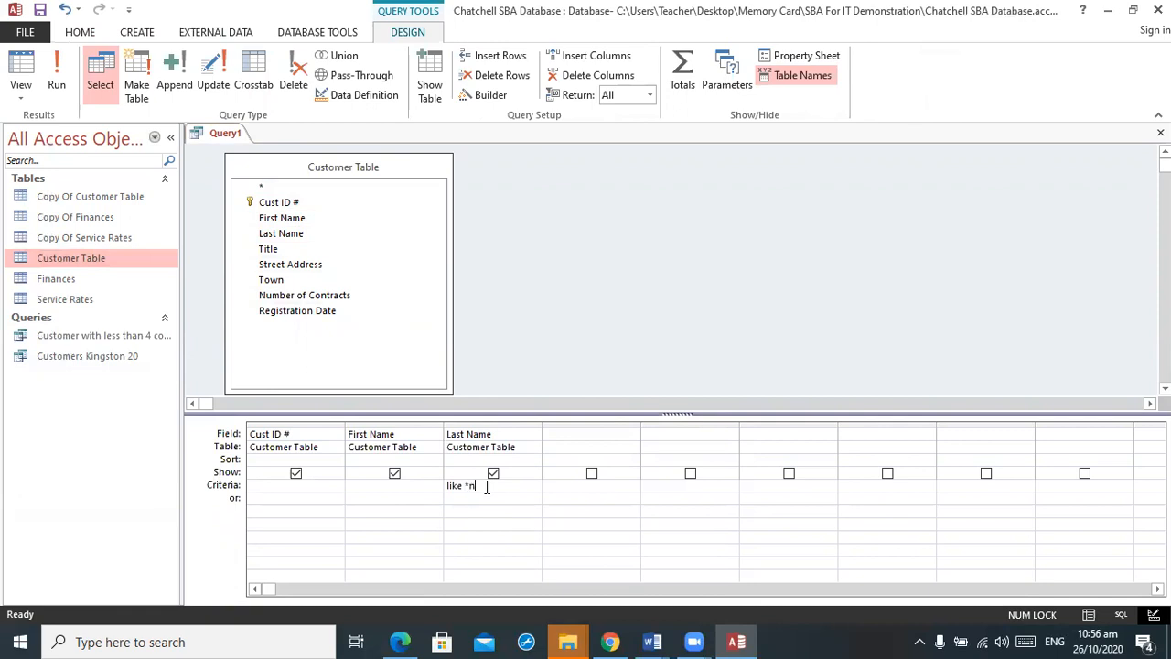
{"action": "type", "text": "like *n"}
{"action": "left_click", "coordinate": [451, 513]}
{"action": "left_click", "coordinate": [56, 73]}
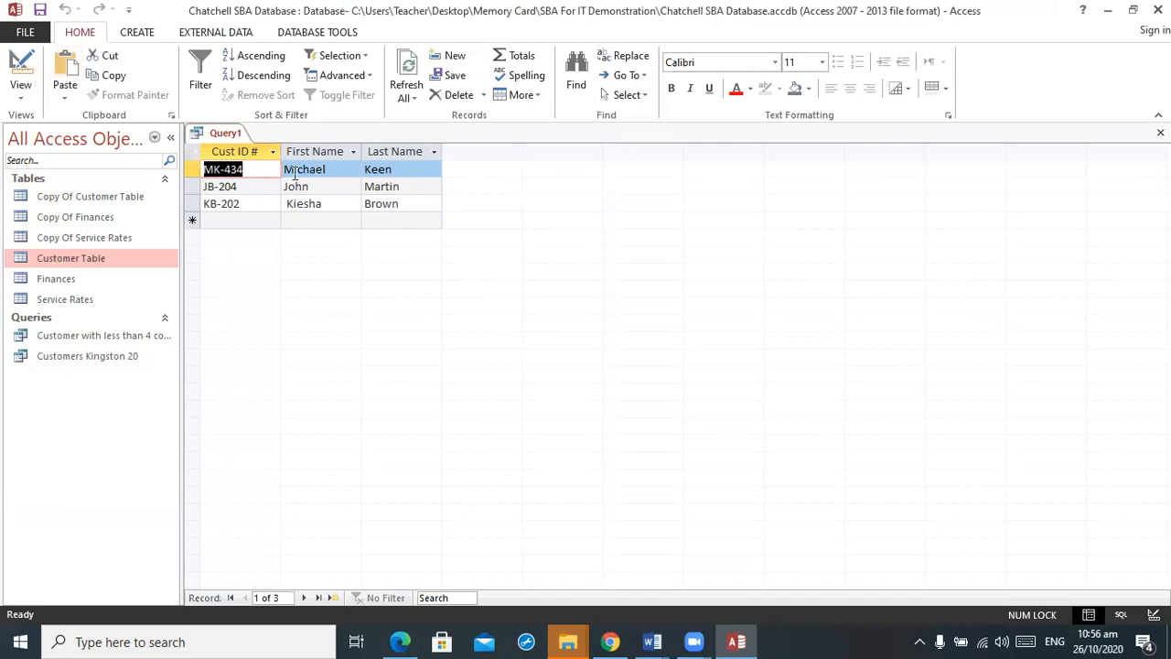
Step: Return to the query design, replace the Last Name criterion with Like "q*", and run the query
{"action": "left_click", "coordinate": [21, 62]}
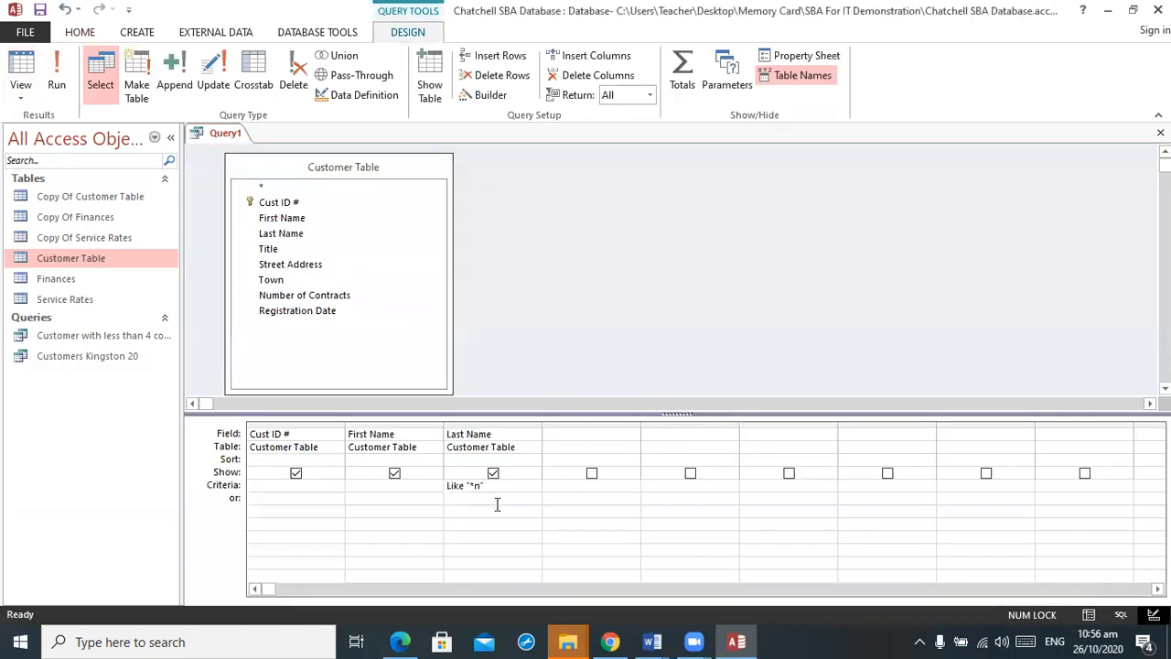
{"action": "left_click_drag", "start_coordinate": [484, 486], "coordinate": [412, 478]}
{"action": "key", "text": "Delete"}
{"action": "type", "text": "Like"}
{"action": "type", "text": " \"q*"}
{"action": "key", "text": "Tab"}
{"action": "left_click", "coordinate": [55, 75]}
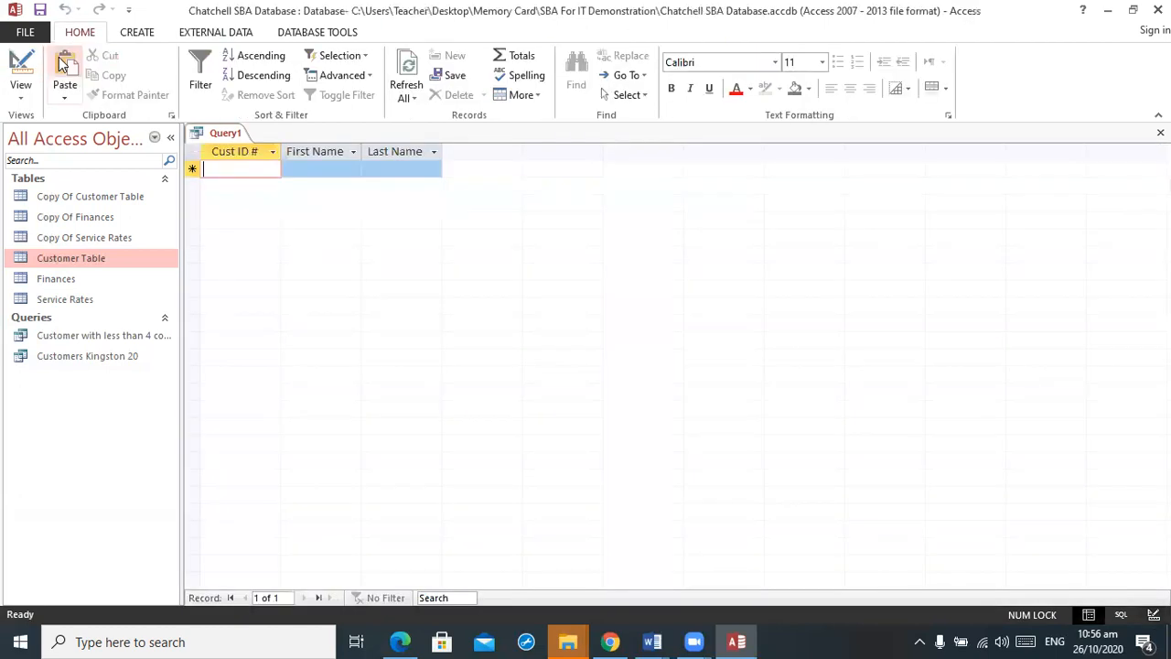
Step: Return to the query design, move the Like "q*" criterion from Last Name to First Name, and run the query
{"action": "left_click", "coordinate": [21, 71]}
{"action": "left_click_drag", "start_coordinate": [483, 486], "coordinate": [432, 484]}
{"action": "key", "text": "ctrl+c"}
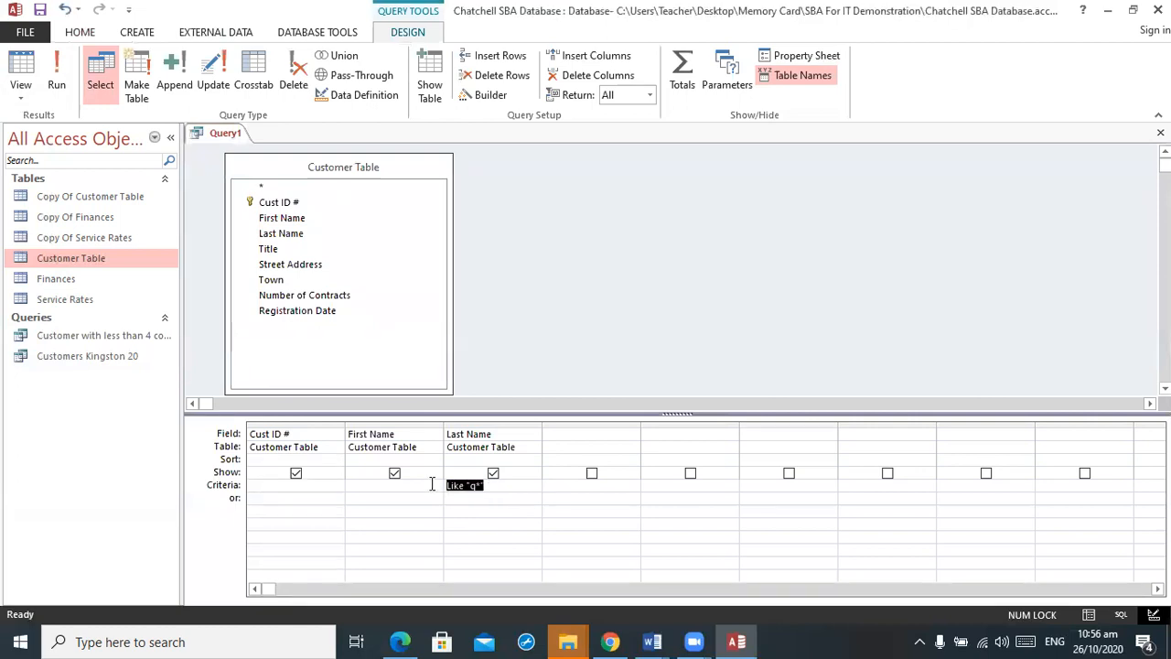
{"action": "key", "text": "Delete"}
{"action": "left_click", "coordinate": [432, 484]}
{"action": "key", "text": "ctrl+v"}
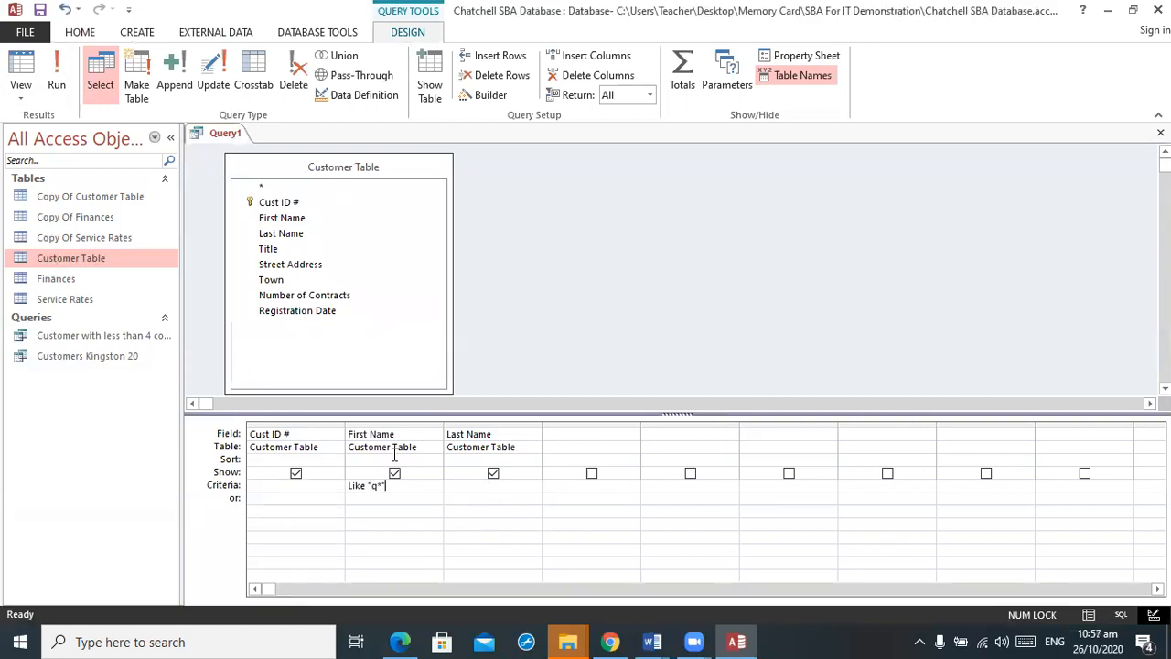
{"action": "left_click", "coordinate": [57, 77]}
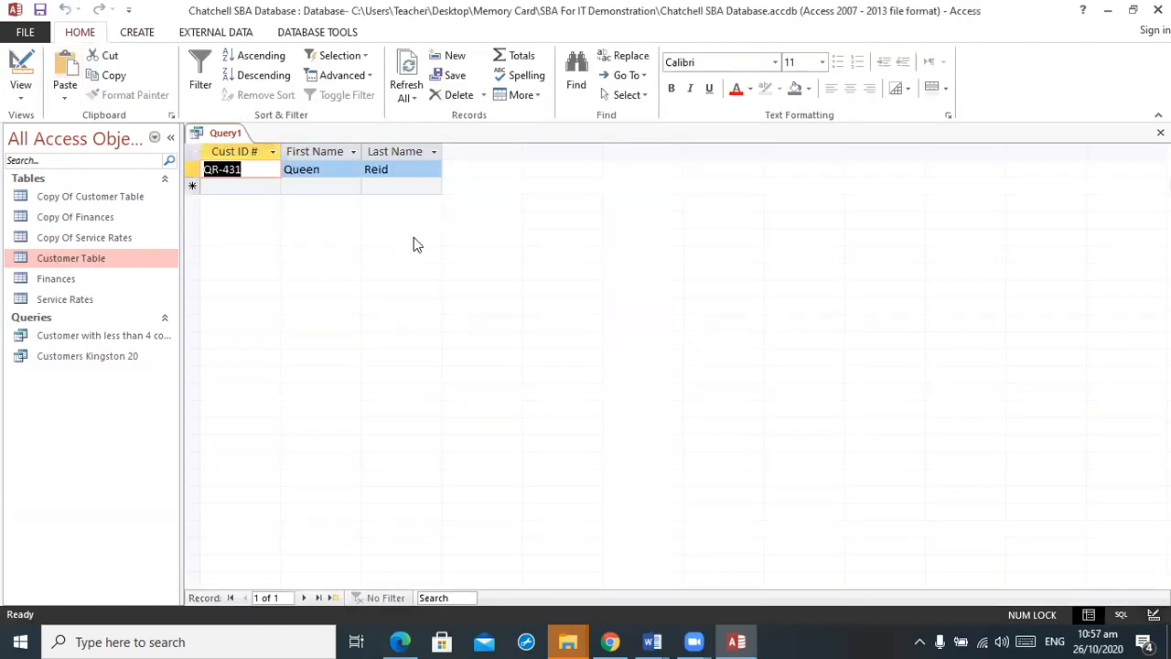
Step: Save the query as Customer with first name starting with Q and close it
{"action": "left_click", "coordinate": [41, 10]}
{"action": "type", "text": "Customer with f"}
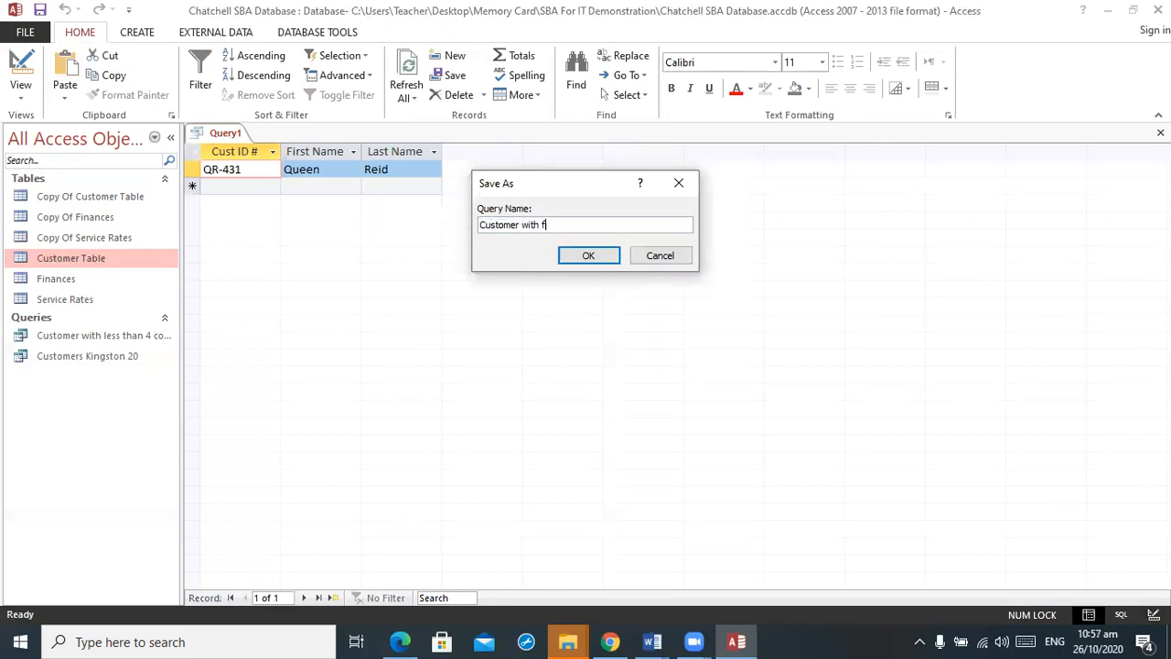
{"action": "type", "text": "irst name starting with Q"}
{"action": "key", "text": "Return"}
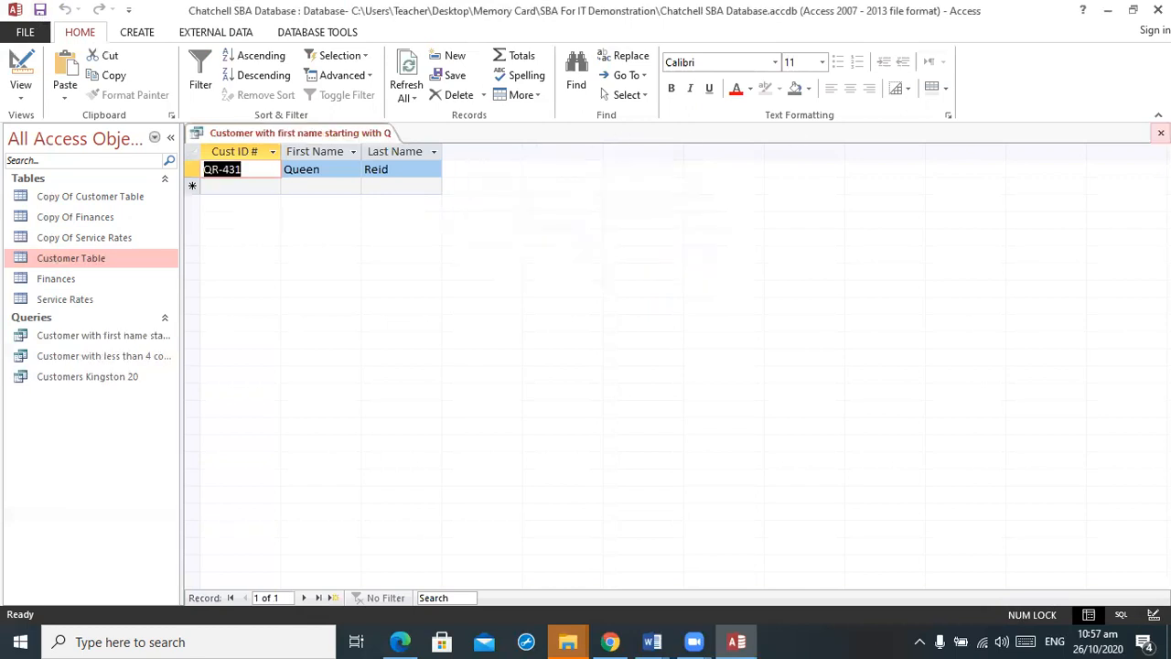
{"action": "left_click", "coordinate": [1160, 133]}
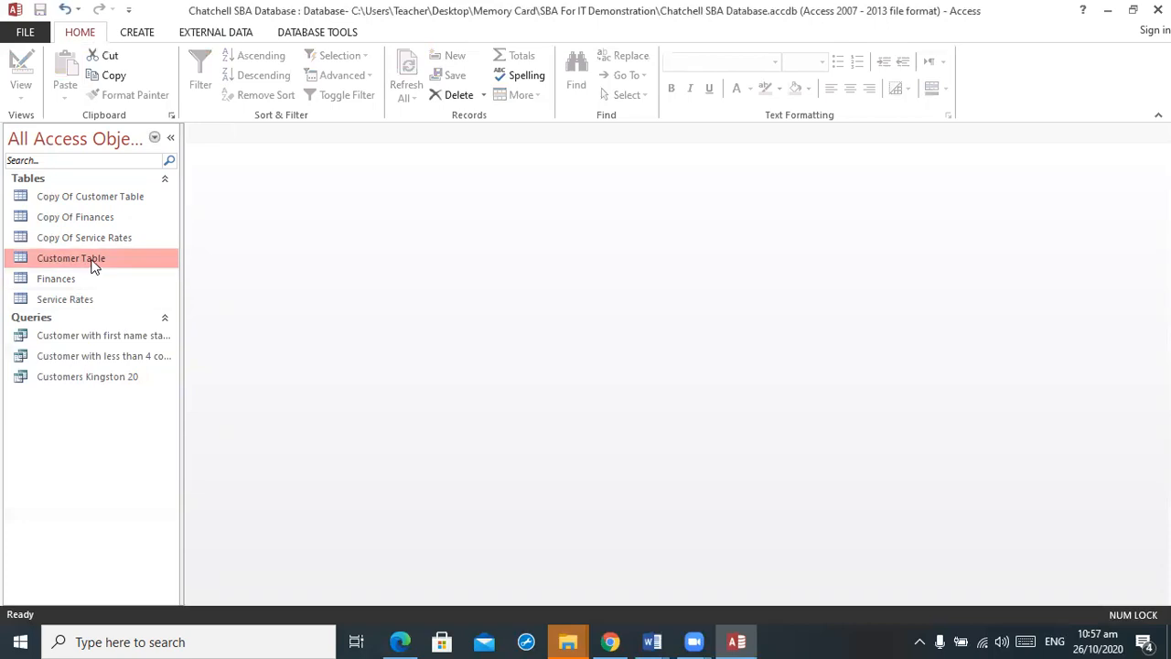
Step: Create a new query design with Customer Table and Finances, and enlarge the Customer Table field list to show all fields
{"action": "left_click", "coordinate": [138, 34]}
{"action": "left_click", "coordinate": [247, 98]}
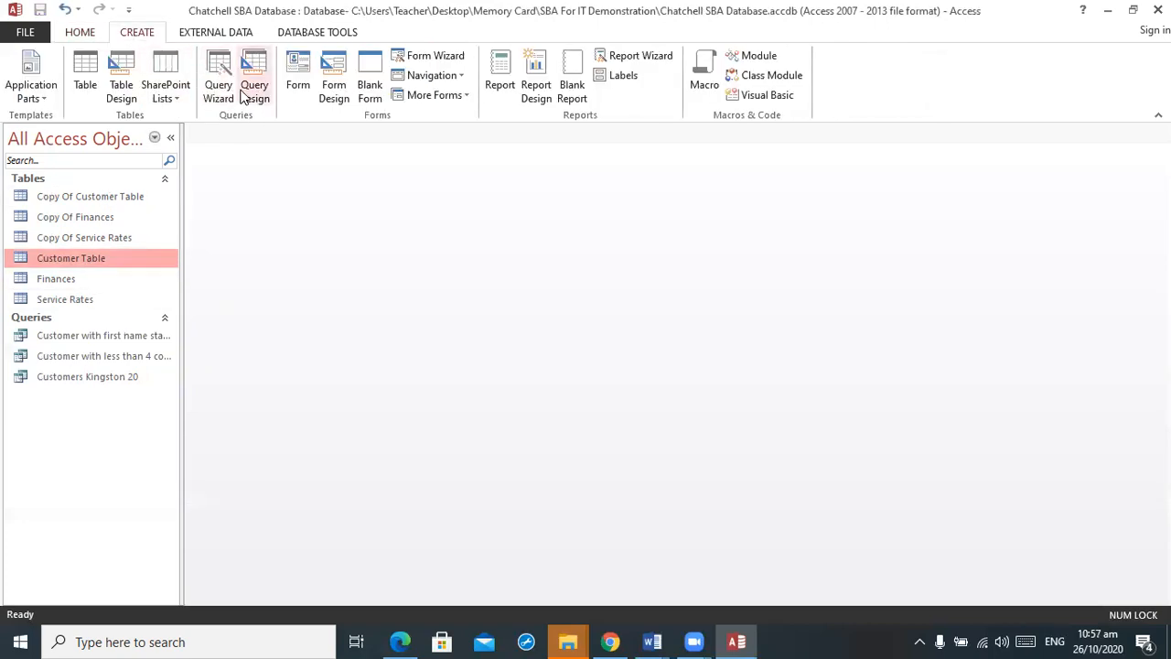
{"action": "double_click", "coordinate": [504, 448]}
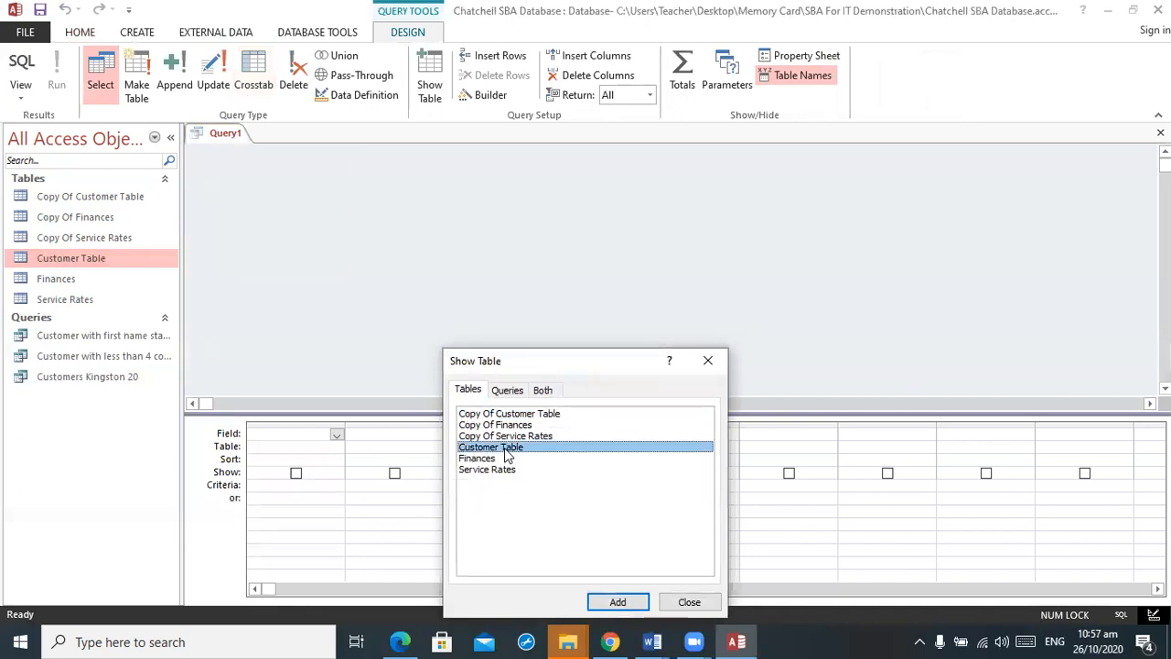
{"action": "left_click", "coordinate": [505, 458]}
{"action": "double_click", "coordinate": [505, 459]}
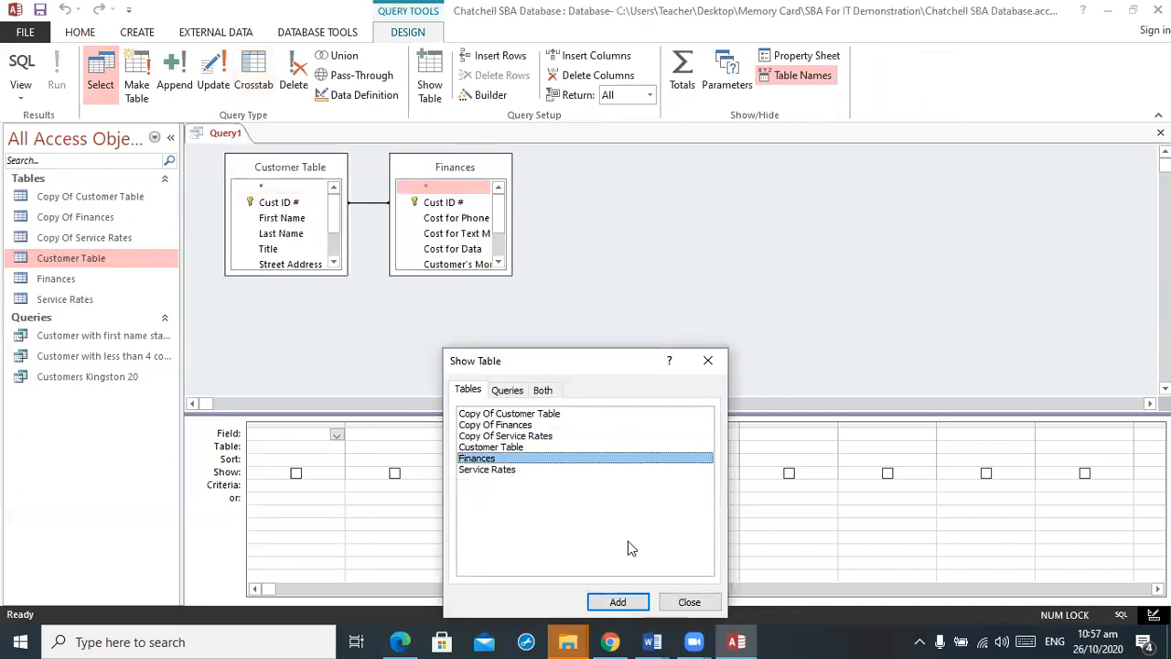
{"action": "left_click", "coordinate": [688, 604]}
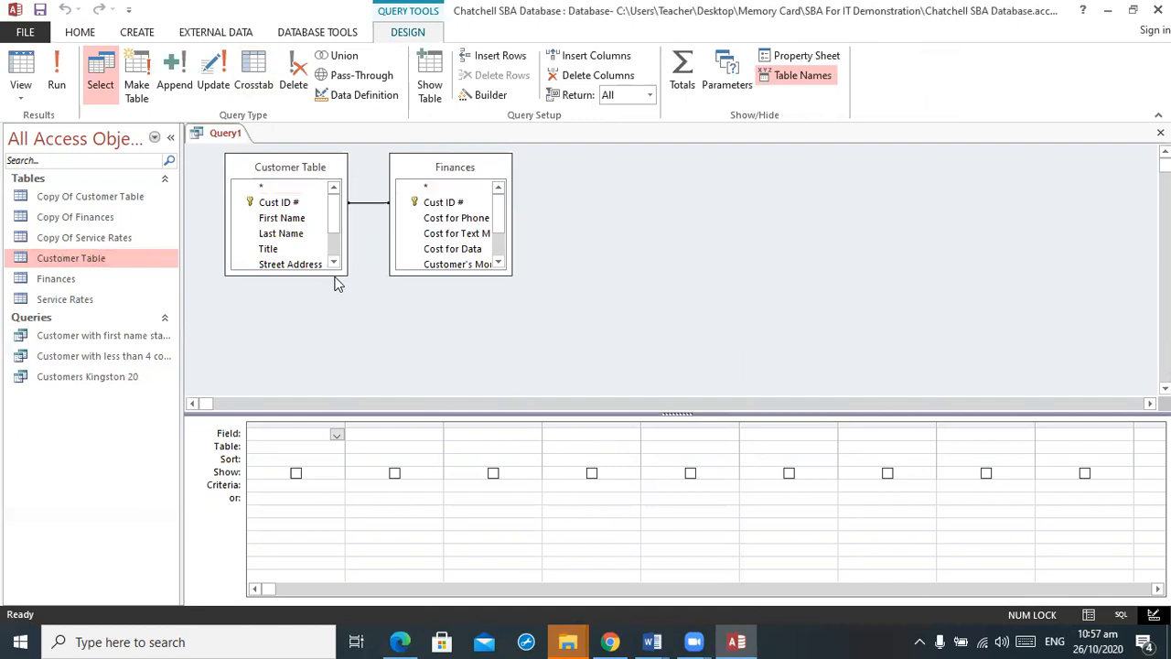
{"action": "left_click_drag", "start_coordinate": [340, 274], "coordinate": [380, 393]}
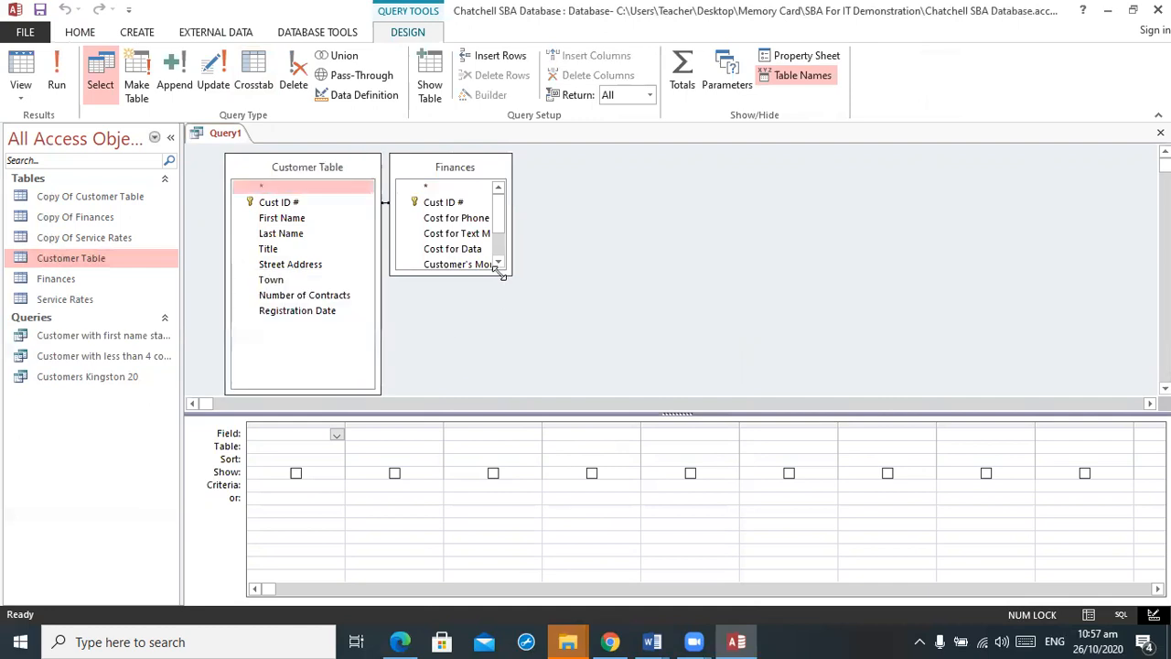
Step: Enlarge the Finances field list and add Cust ID #, Title, First Name and Last Name from Customer Table to the query
{"action": "left_click_drag", "start_coordinate": [502, 274], "coordinate": [653, 395]}
{"action": "double_click", "coordinate": [289, 206]}
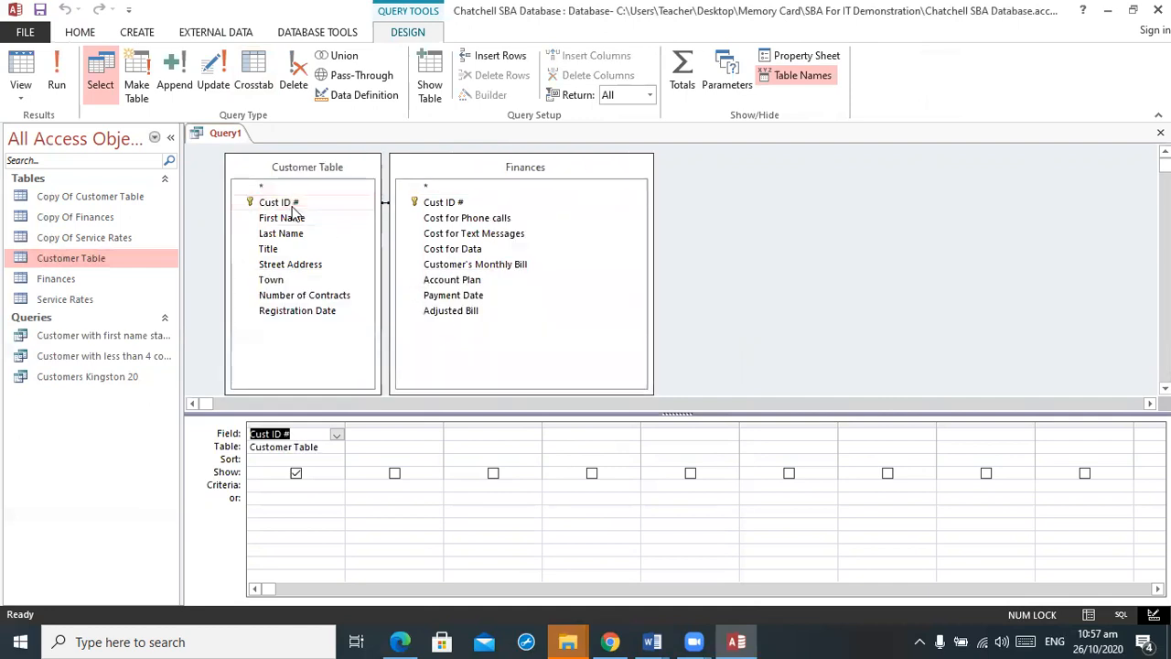
{"action": "double_click", "coordinate": [300, 248]}
{"action": "left_click", "coordinate": [294, 221]}
{"action": "double_click", "coordinate": [295, 220]}
{"action": "double_click", "coordinate": [301, 235]}
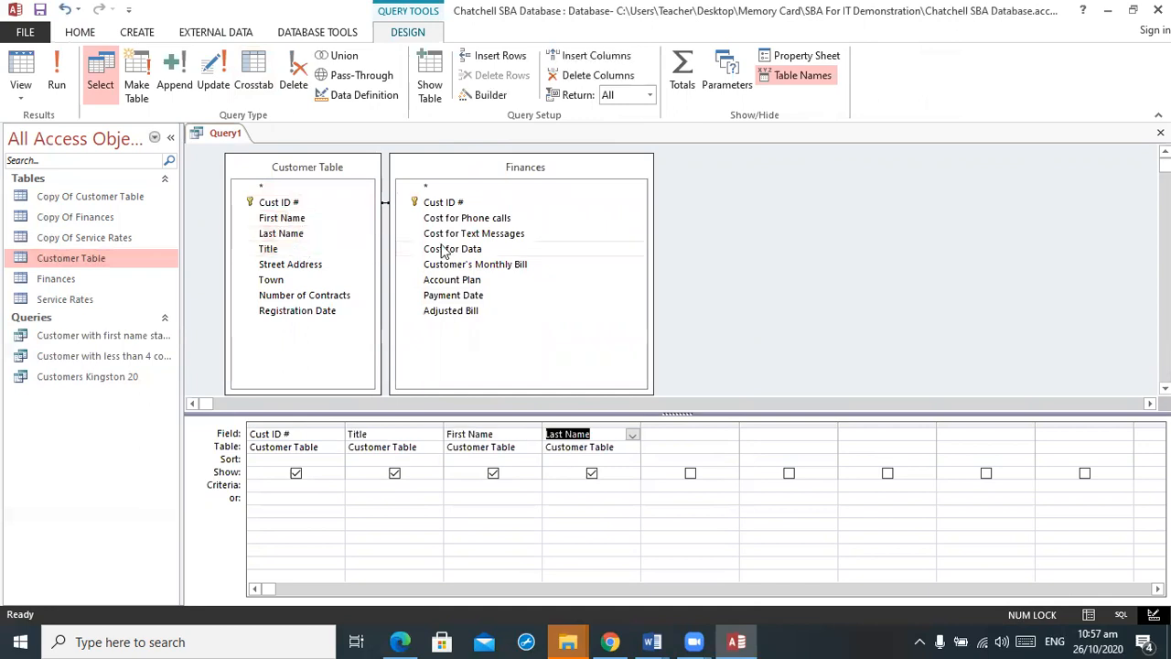
Step: Add Customer's Monthly Bill and Account Plan from Finances to the query and run it
{"action": "double_click", "coordinate": [480, 266]}
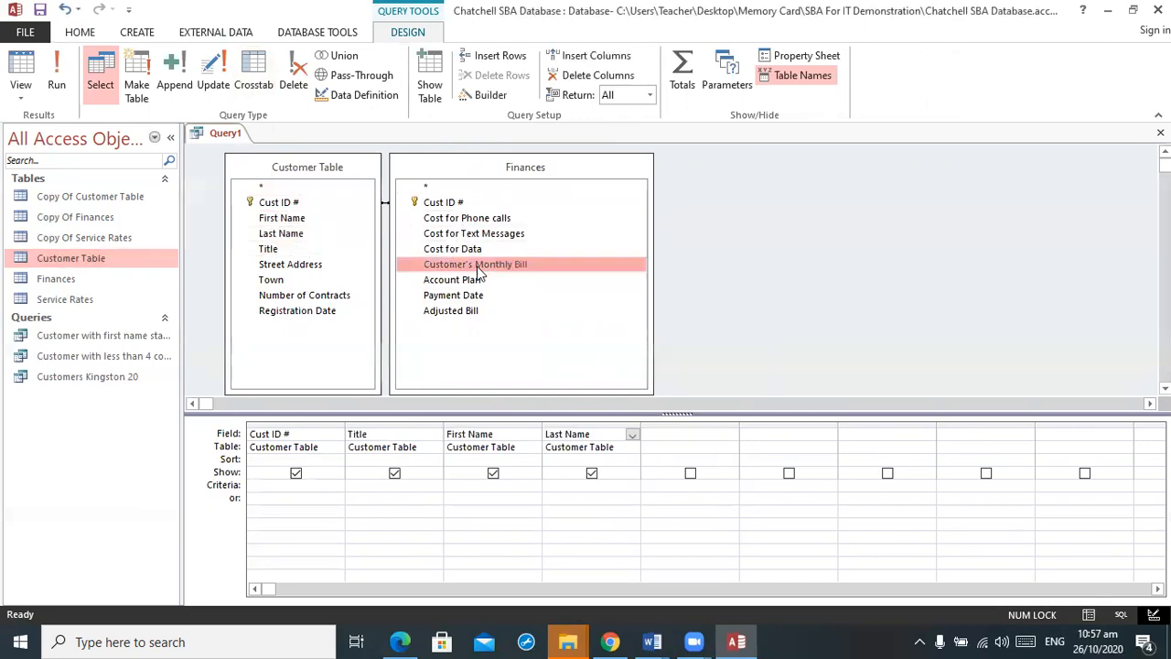
{"action": "left_click", "coordinate": [481, 295]}
{"action": "left_click", "coordinate": [477, 285]}
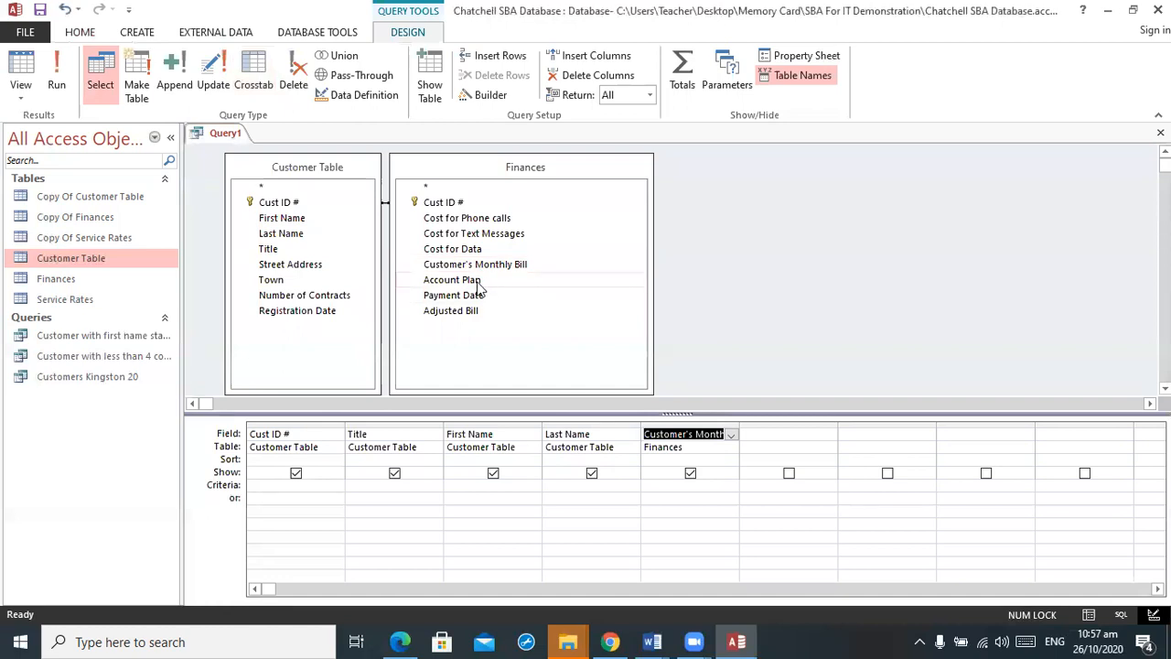
{"action": "double_click", "coordinate": [477, 283]}
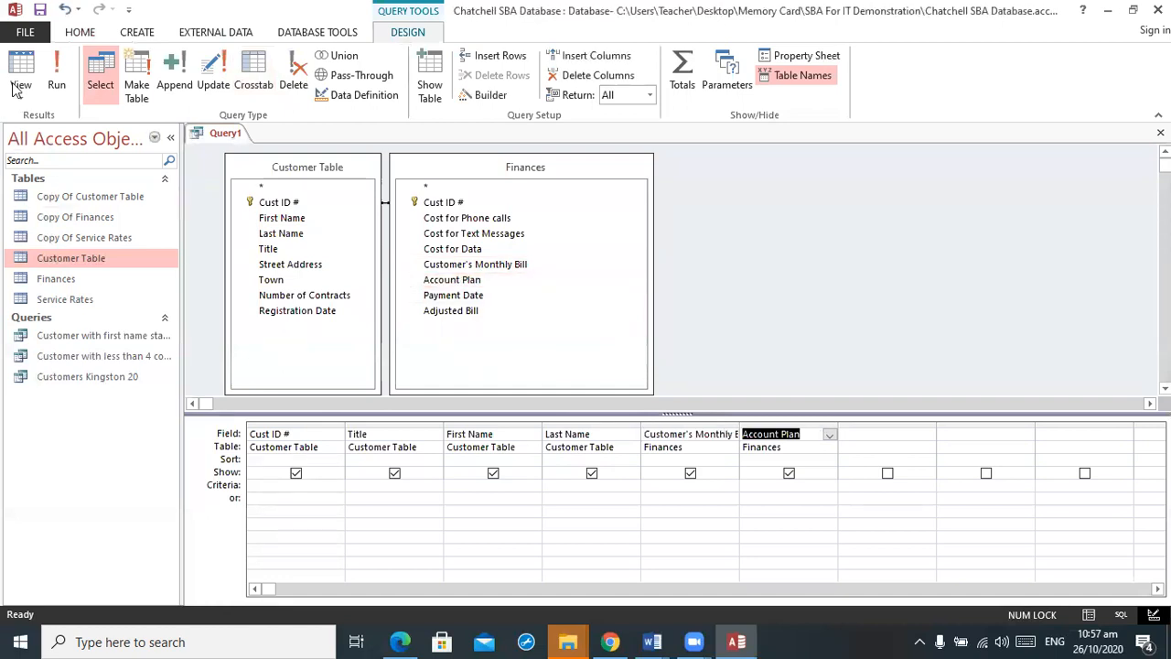
{"action": "left_click", "coordinate": [57, 75]}
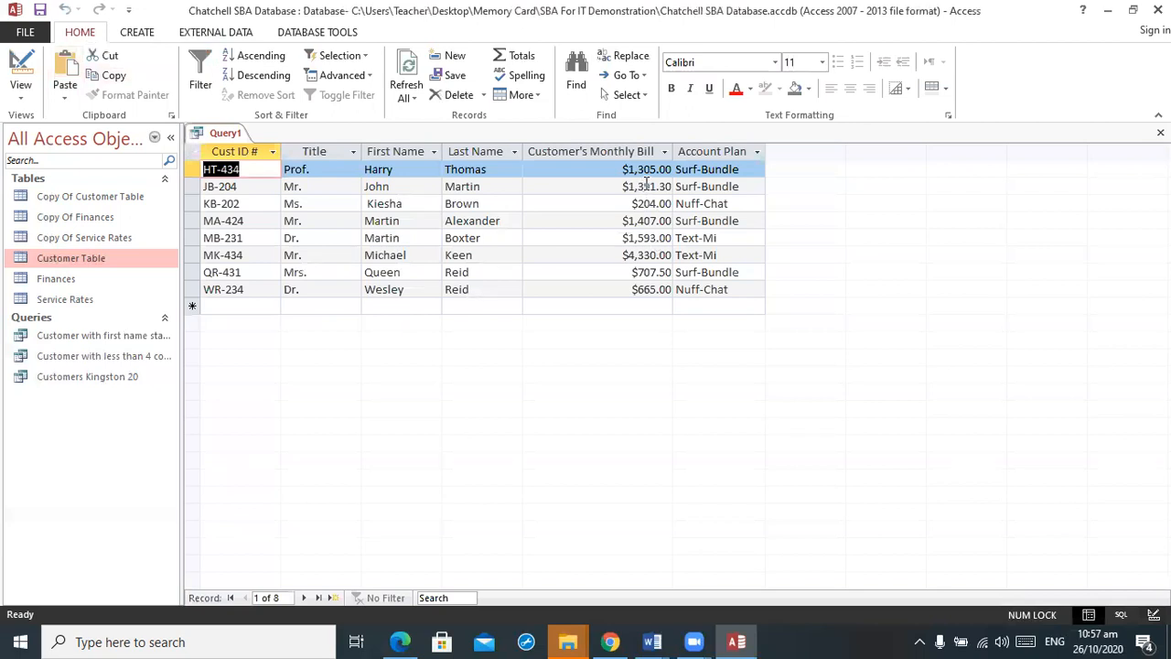
Step: Copy the plan name Text-Mi from the query results and paste it as the Account Plan criterion in the design
{"action": "left_click", "coordinate": [21, 71]}
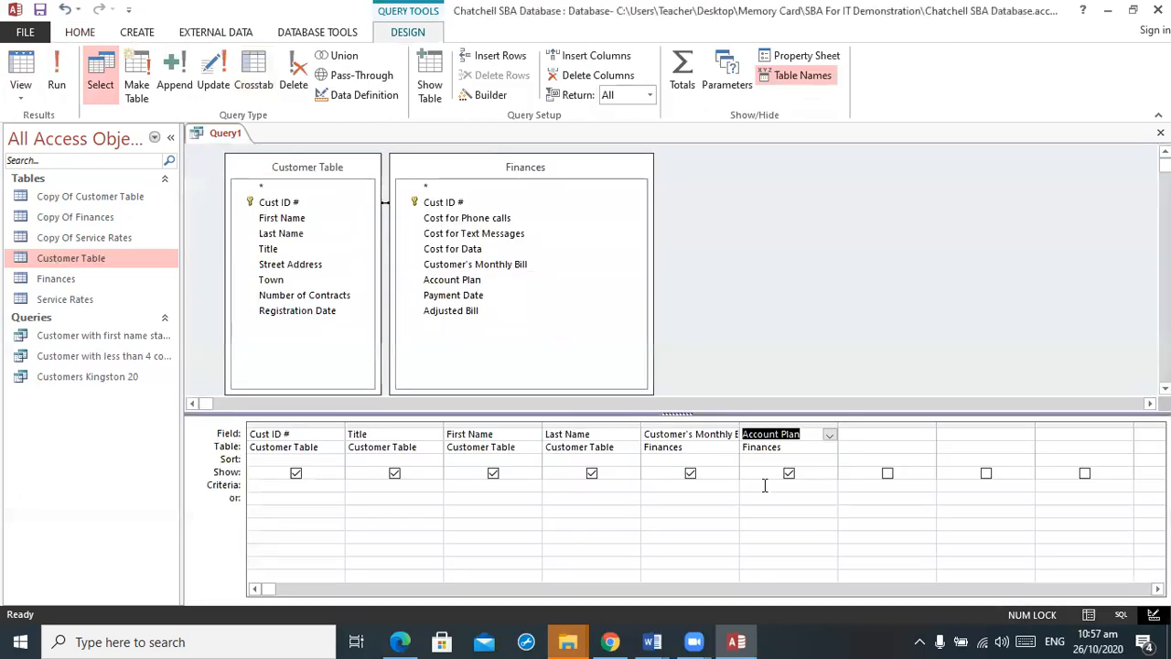
{"action": "left_click", "coordinate": [21, 77]}
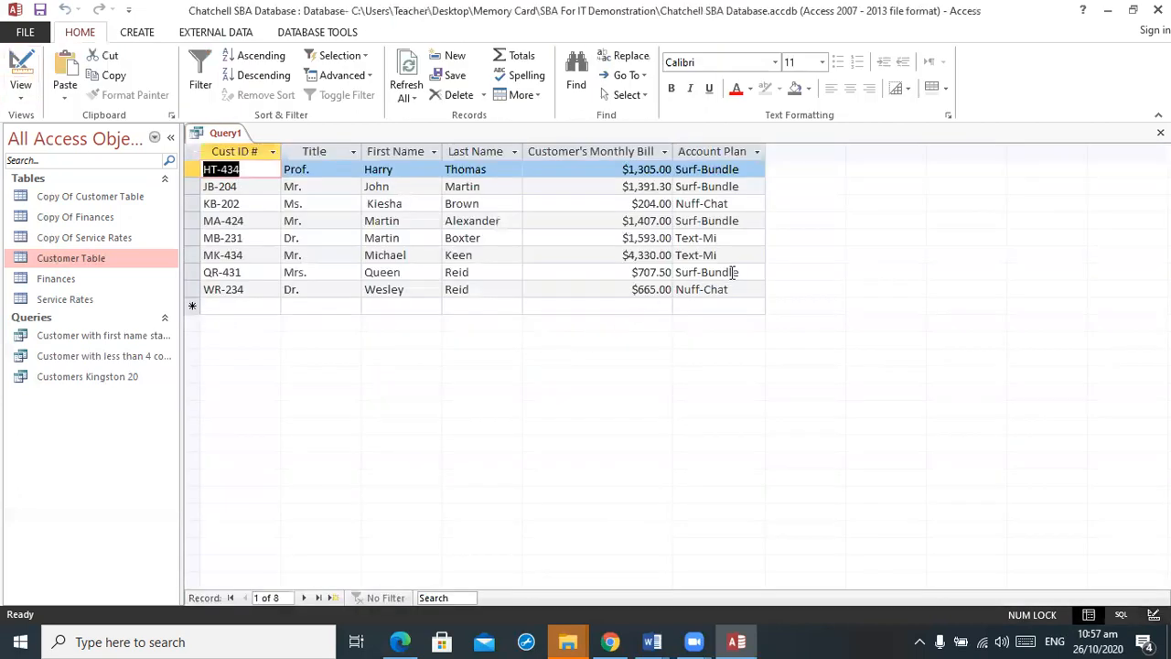
{"action": "left_click_drag", "start_coordinate": [725, 253], "coordinate": [659, 249]}
{"action": "key", "text": "ctrl+c"}
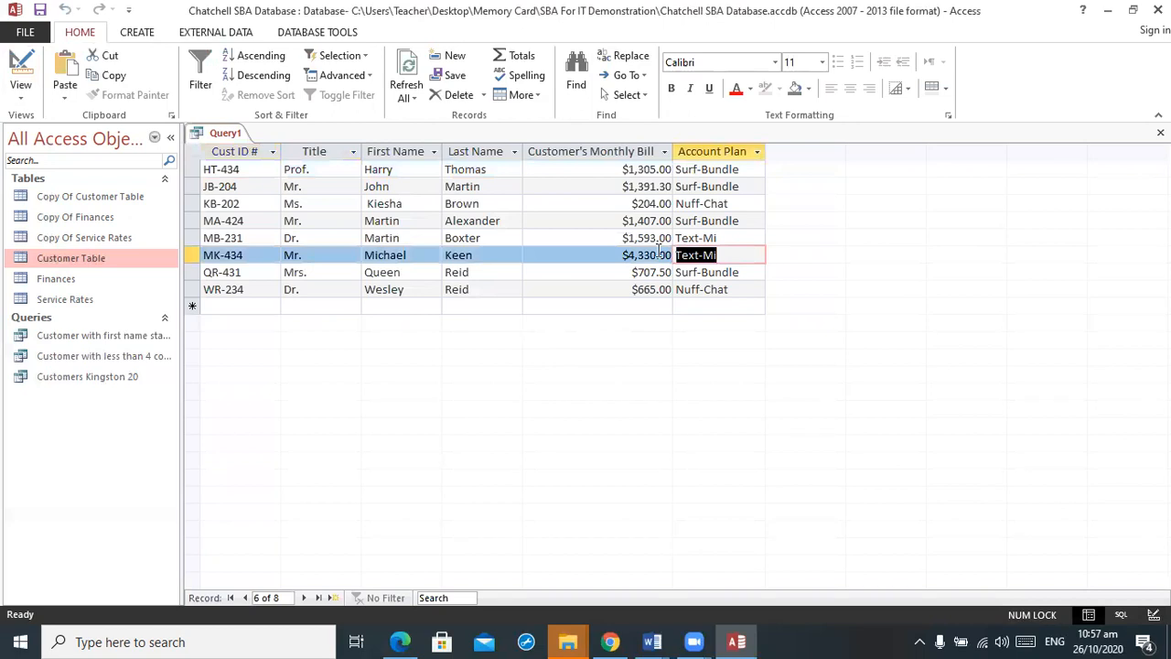
{"action": "left_click", "coordinate": [20, 72]}
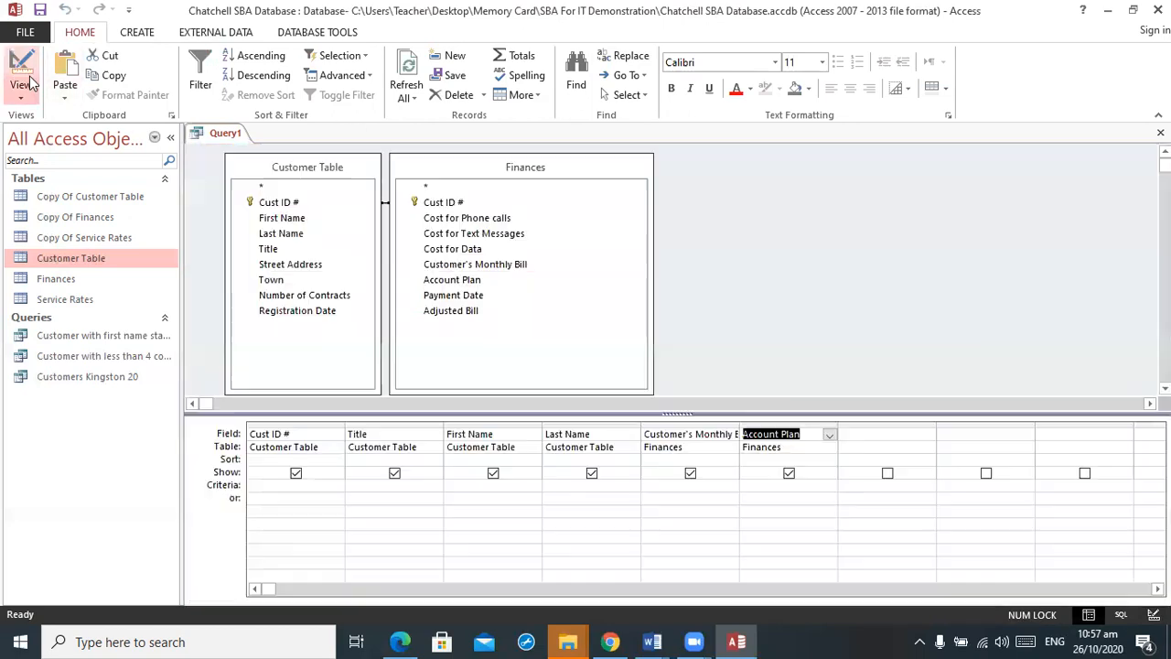
{"action": "key", "text": "ctrl+v"}
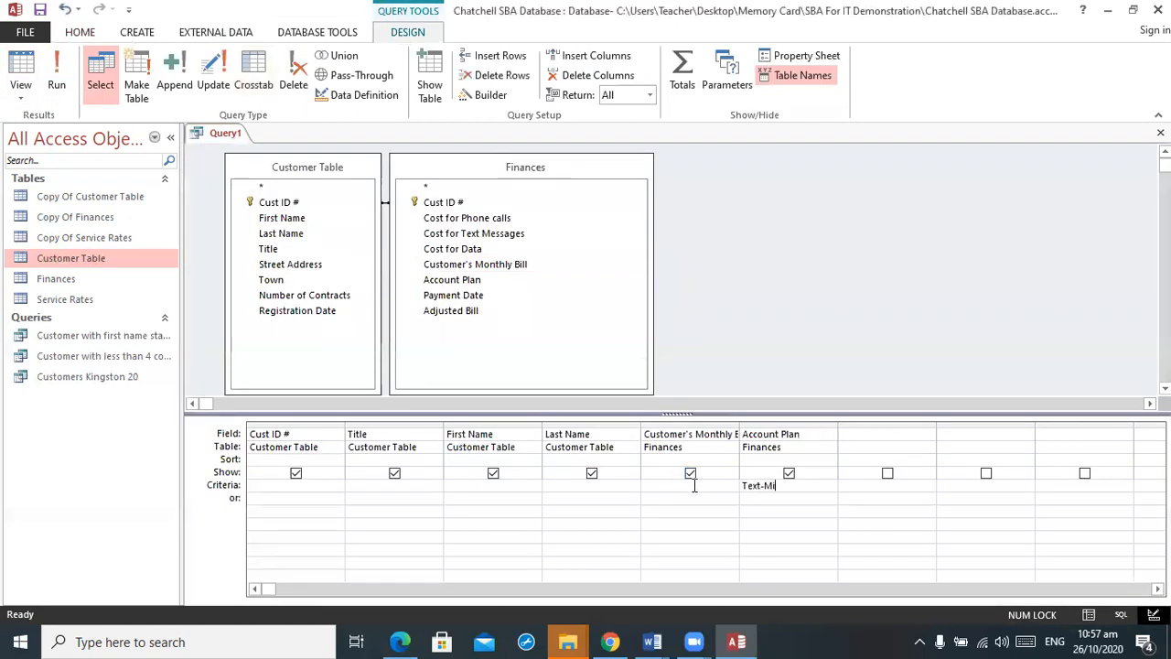
Step: Set the Customer's Monthly Bill criterion to <2000, run the query, and return to its design
{"action": "left_click", "coordinate": [671, 492]}
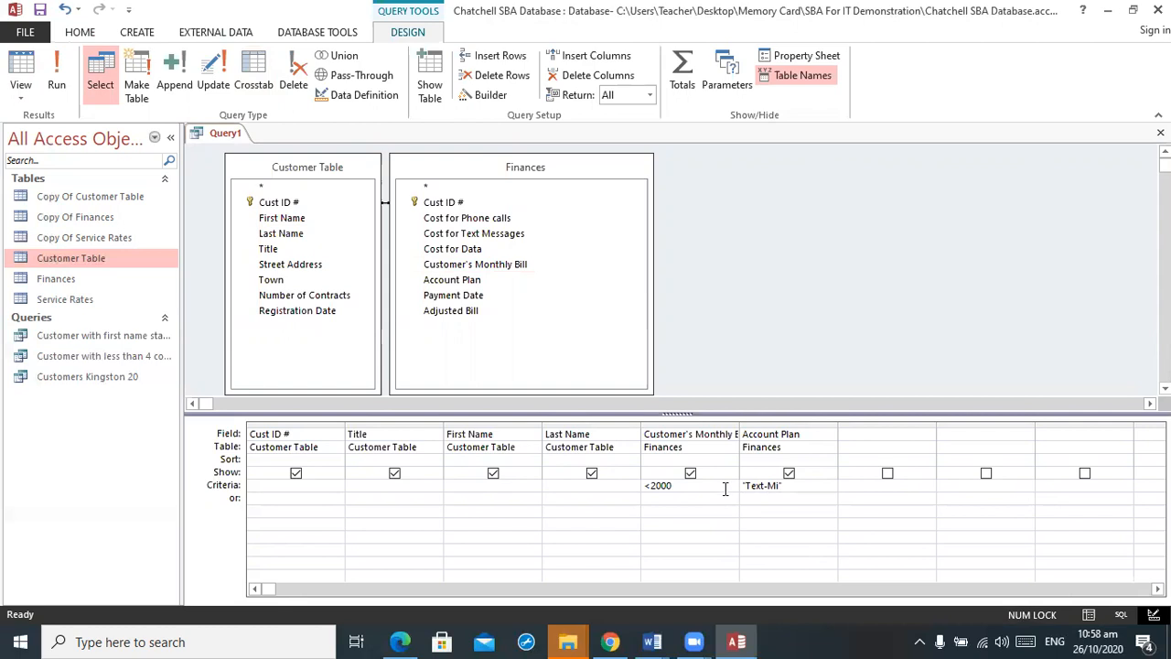
{"action": "left_click", "coordinate": [57, 82]}
{"action": "left_click", "coordinate": [22, 69]}
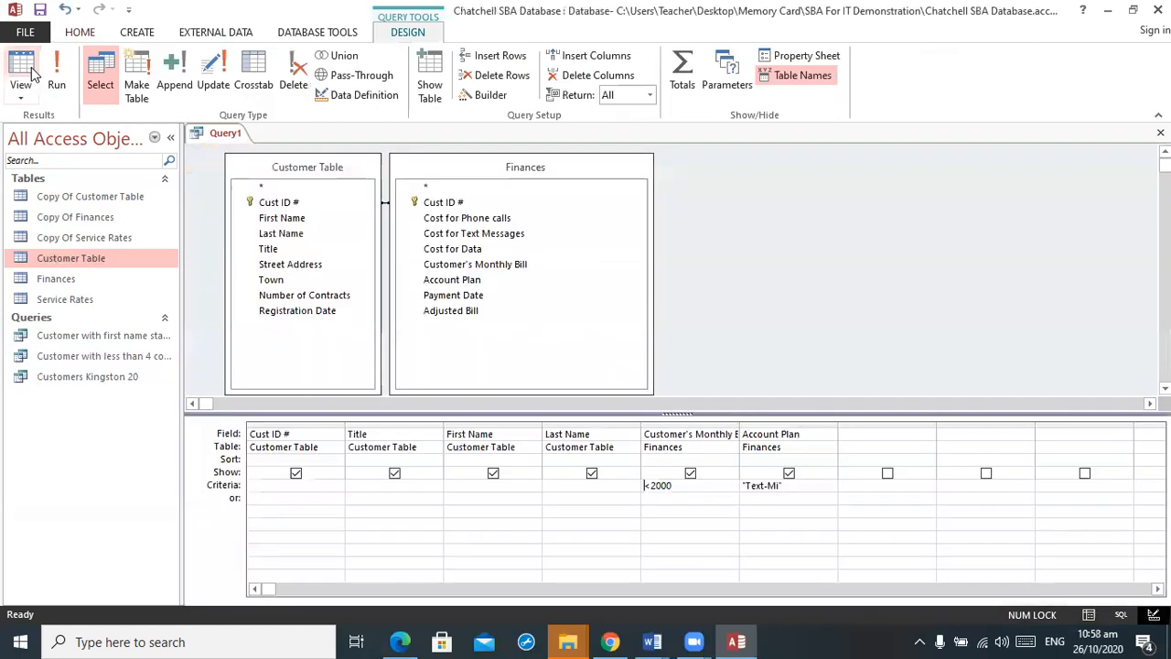
Step: Run the query without the Customer's Monthly Bill criterion, re-enter <2000 in the design, and run it again
{"action": "left_click_drag", "start_coordinate": [679, 485], "coordinate": [619, 487]}
{"action": "key", "text": "Delete"}
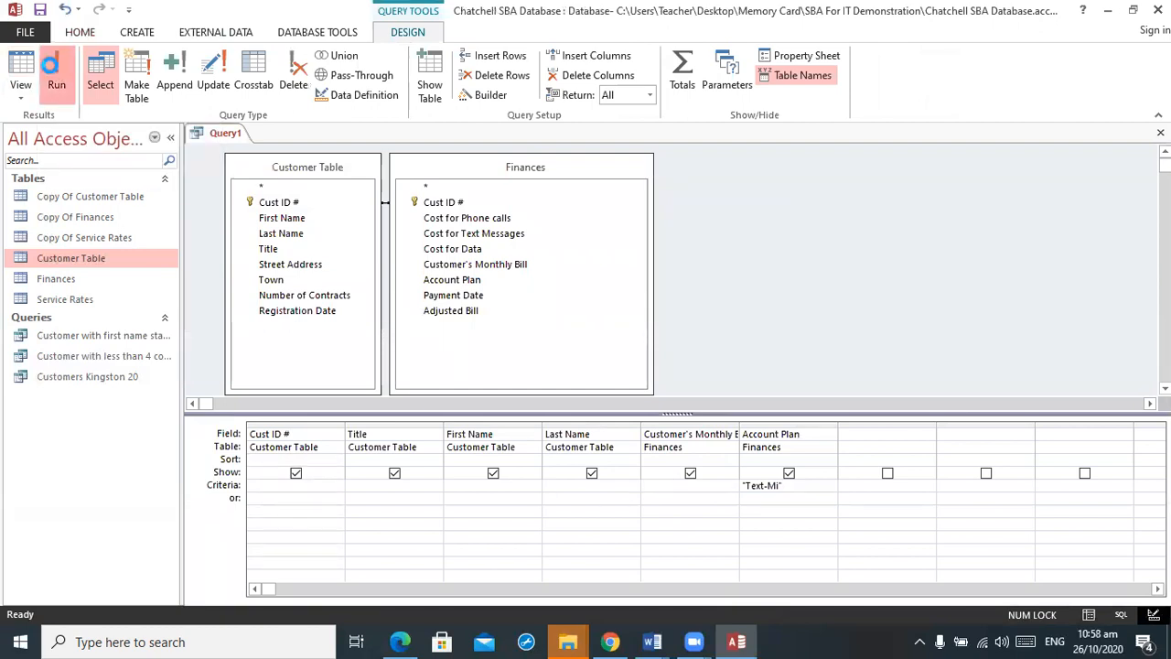
{"action": "left_click", "coordinate": [56, 68]}
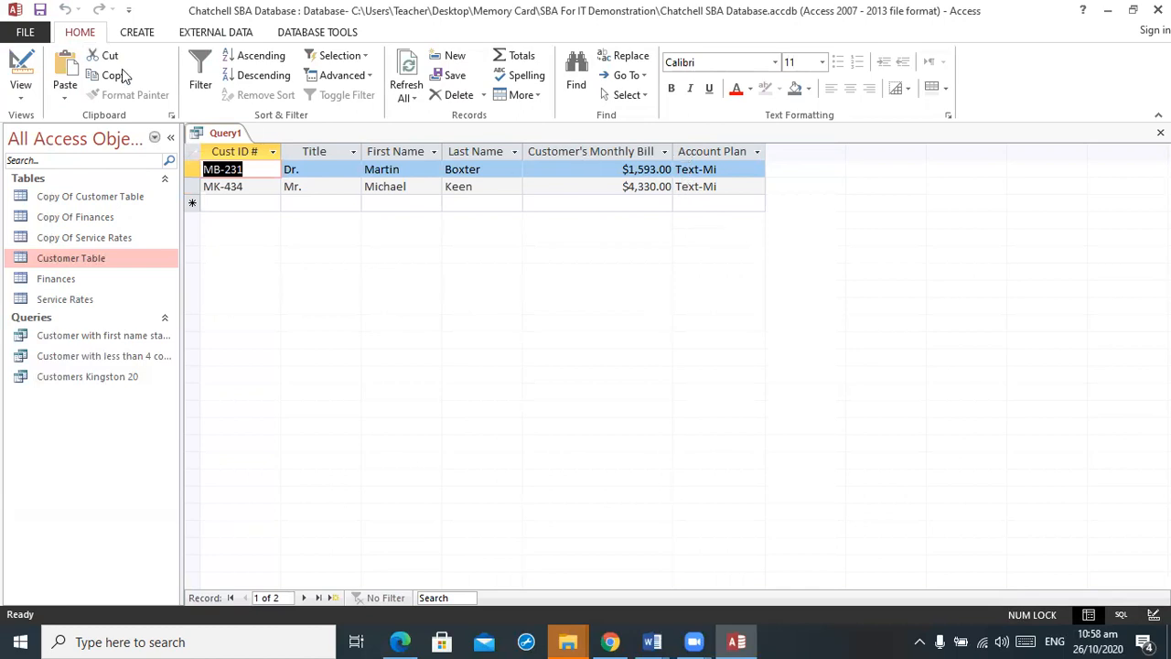
{"action": "left_click", "coordinate": [22, 65]}
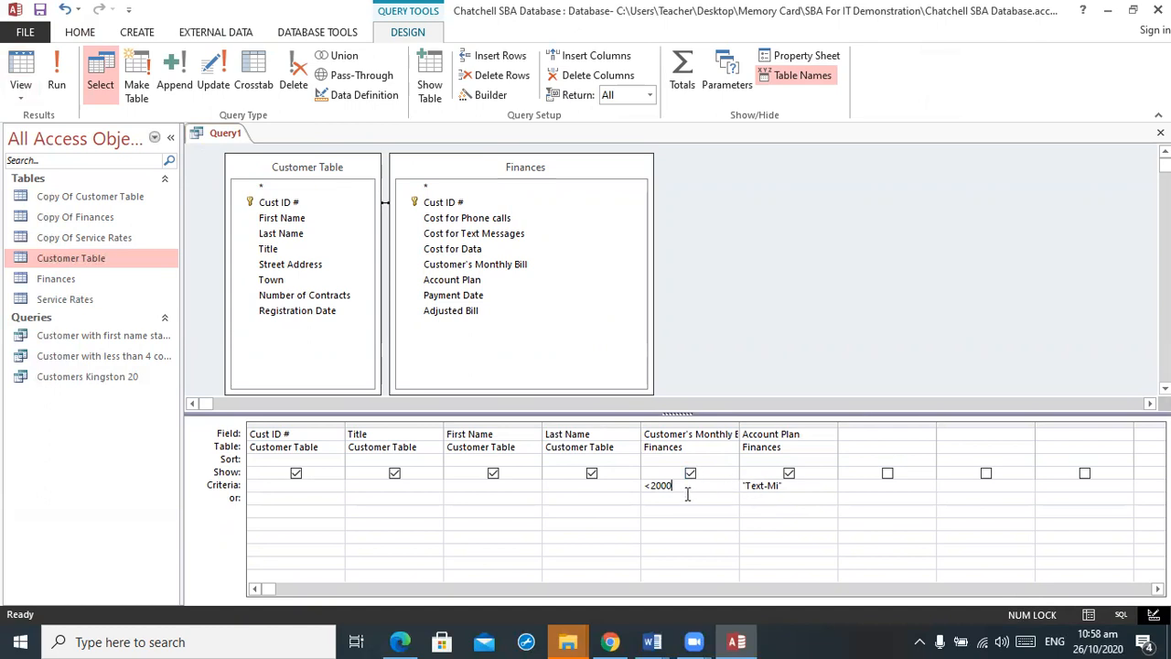
{"action": "left_click", "coordinate": [58, 80]}
{"action": "left_click", "coordinate": [21, 85]}
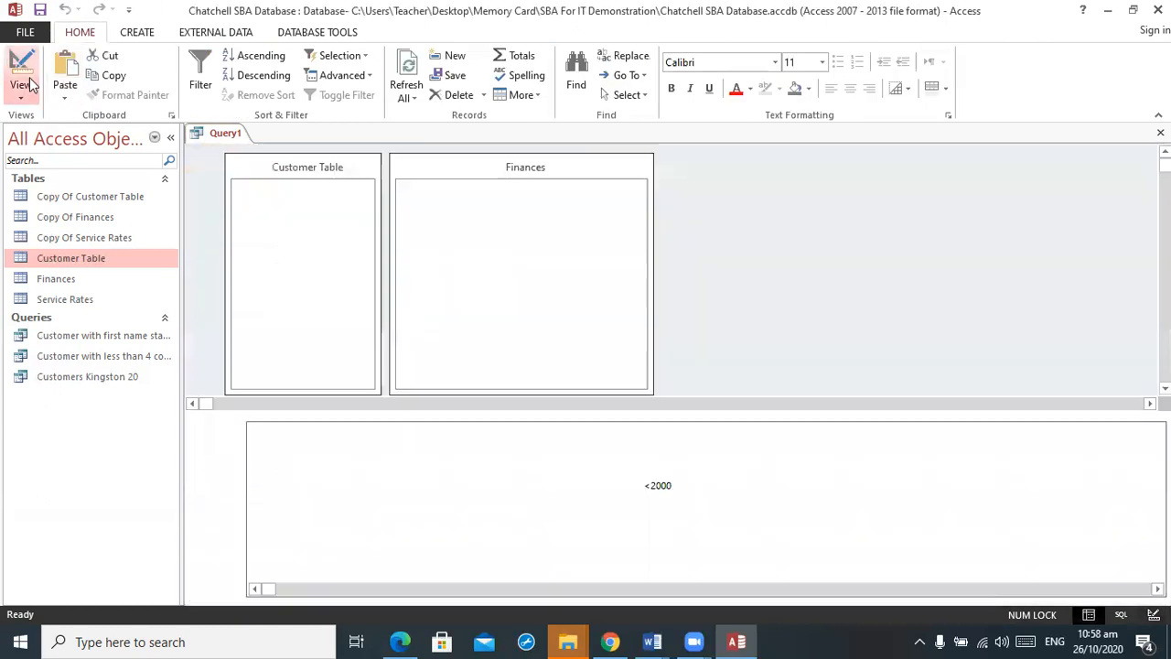
Step: Sort the query by Cust ID # in ascending order and run it
{"action": "left_click", "coordinate": [335, 460]}
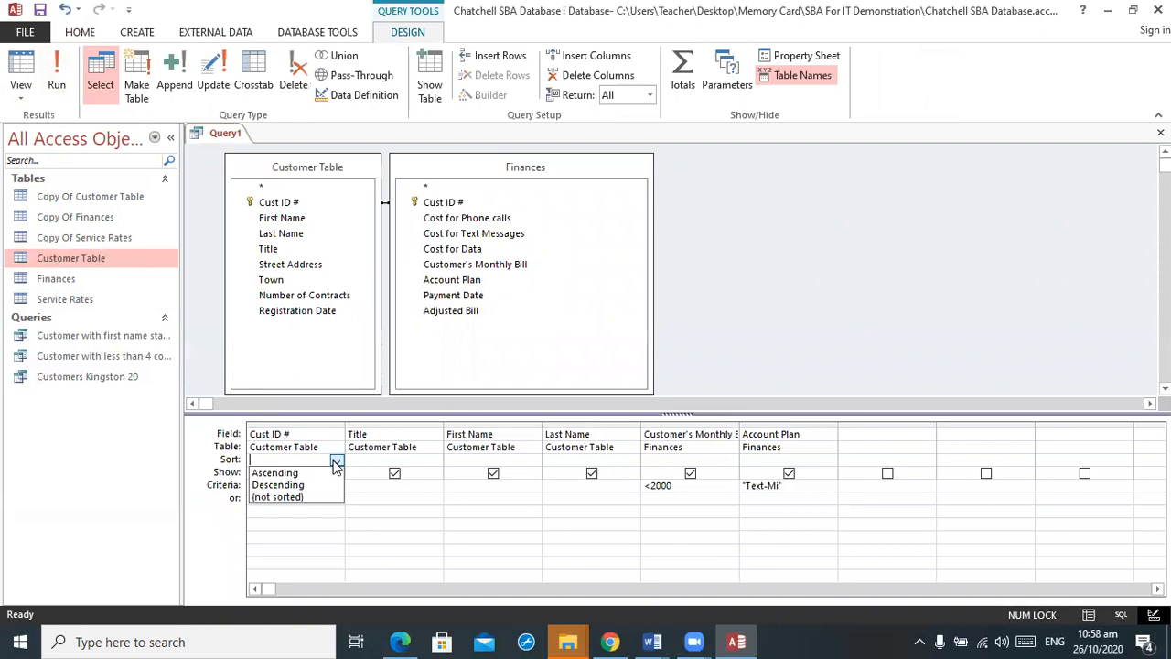
{"action": "left_click", "coordinate": [328, 474]}
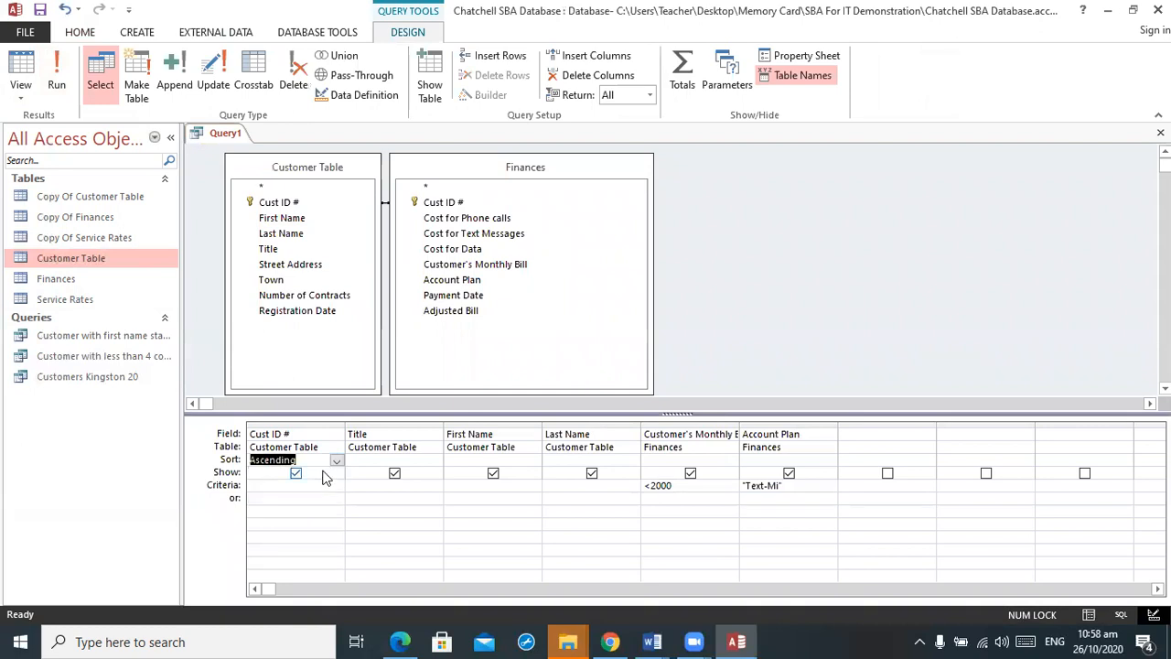
{"action": "left_click", "coordinate": [64, 66]}
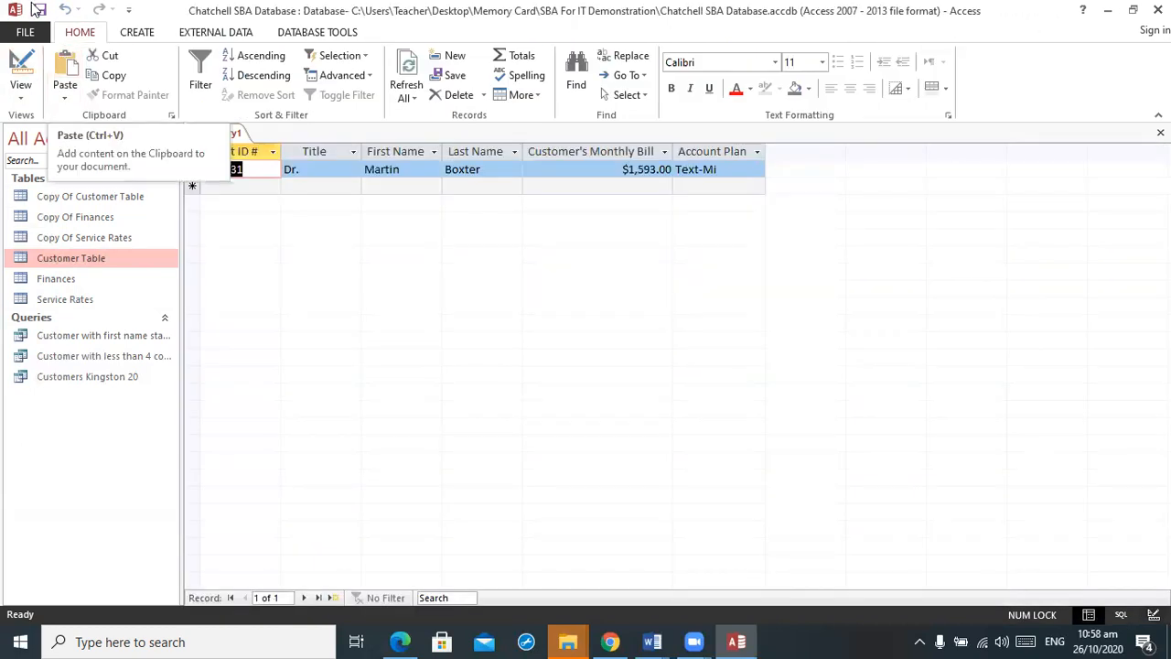
Step: Save the query as Text Mi customer with bills less than $2000 and close it
{"action": "left_click", "coordinate": [39, 10]}
{"action": "type", "text": "Text Mi customer with"}
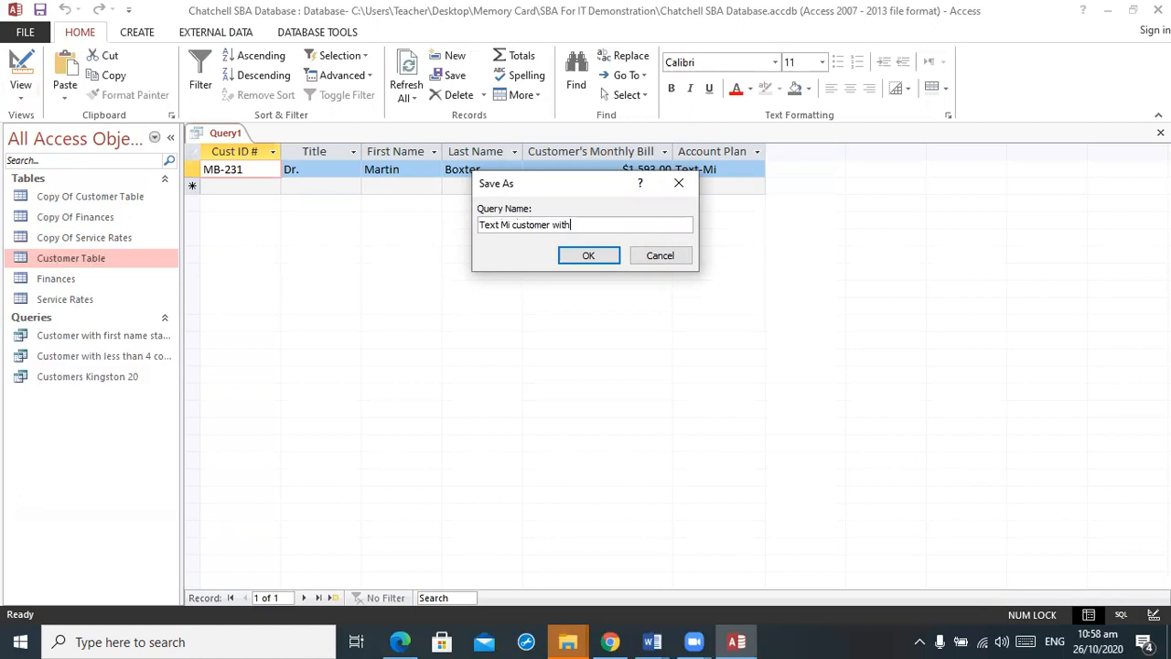
{"action": "type", "text": "an $2000"}
{"action": "key", "text": "Return"}
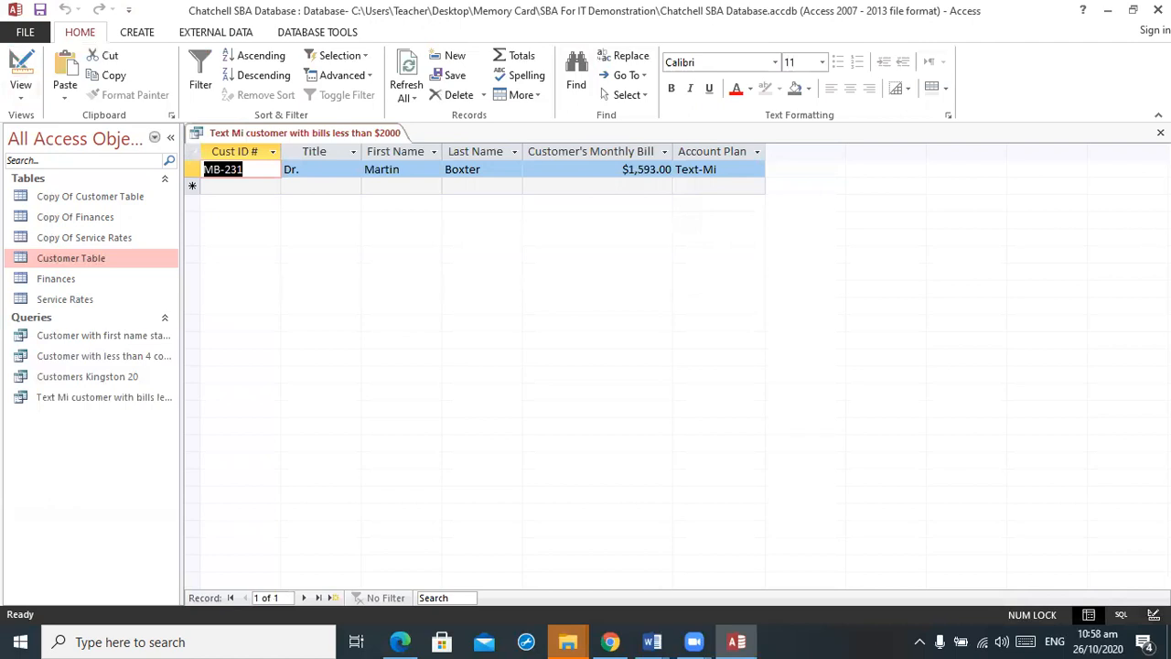
{"action": "left_click", "coordinate": [1161, 132]}
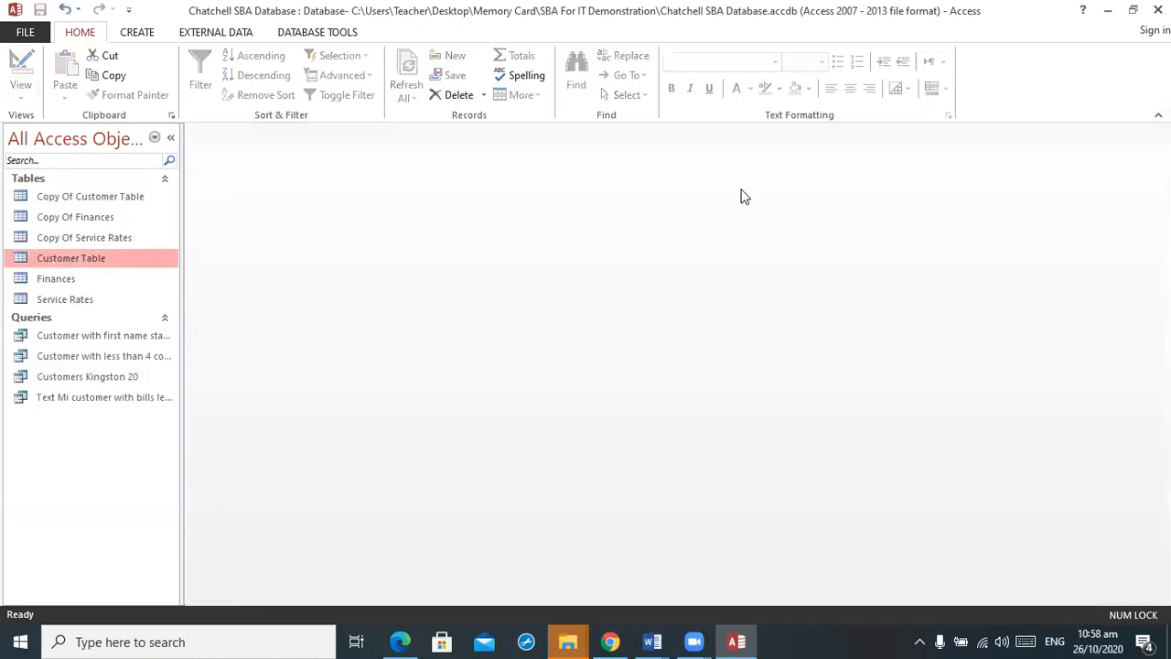
Step: Create a new query design with Customer Table, Finances and Service Rates
{"action": "left_click", "coordinate": [137, 32]}
{"action": "left_click", "coordinate": [256, 95]}
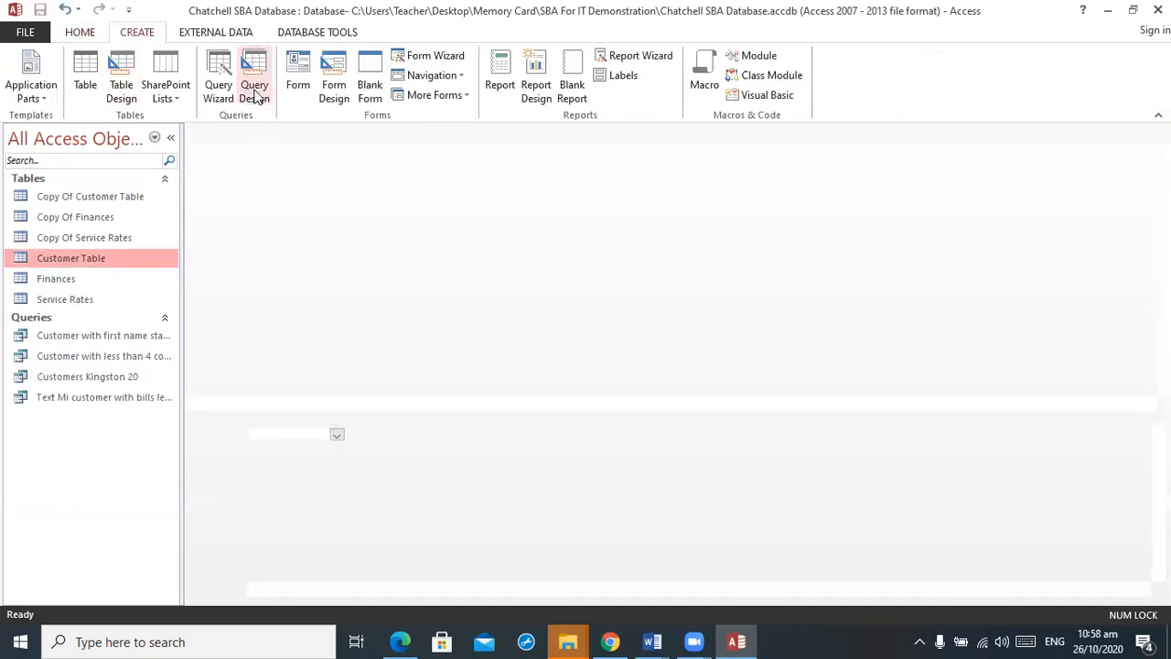
{"action": "double_click", "coordinate": [489, 448]}
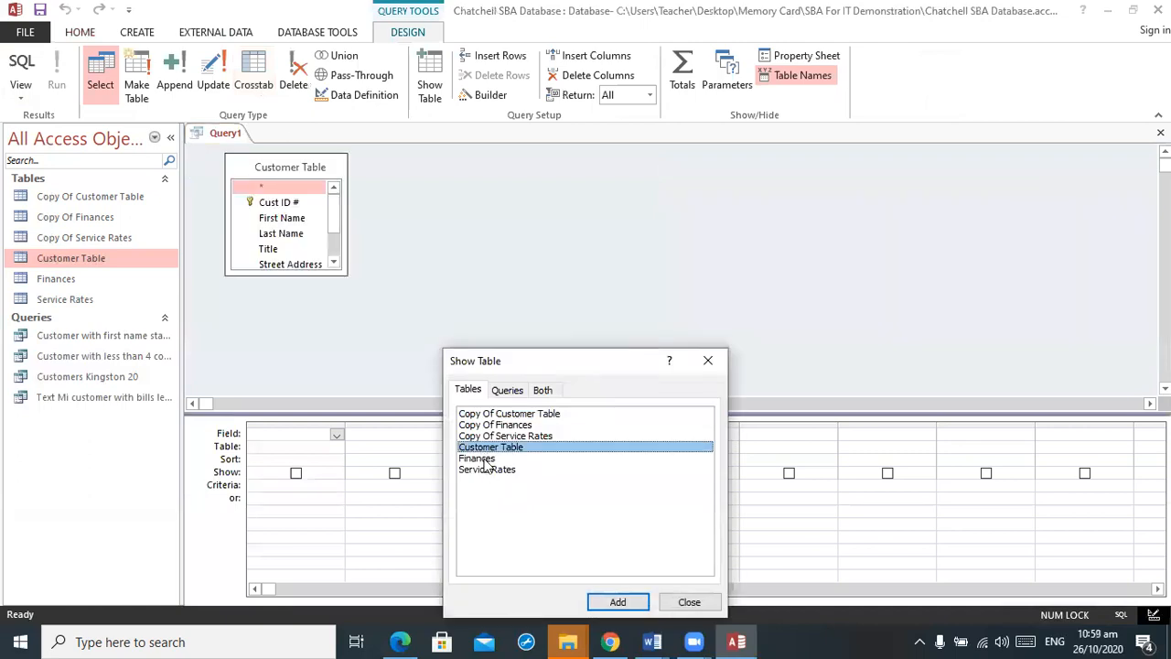
{"action": "double_click", "coordinate": [478, 457]}
{"action": "double_click", "coordinate": [494, 470]}
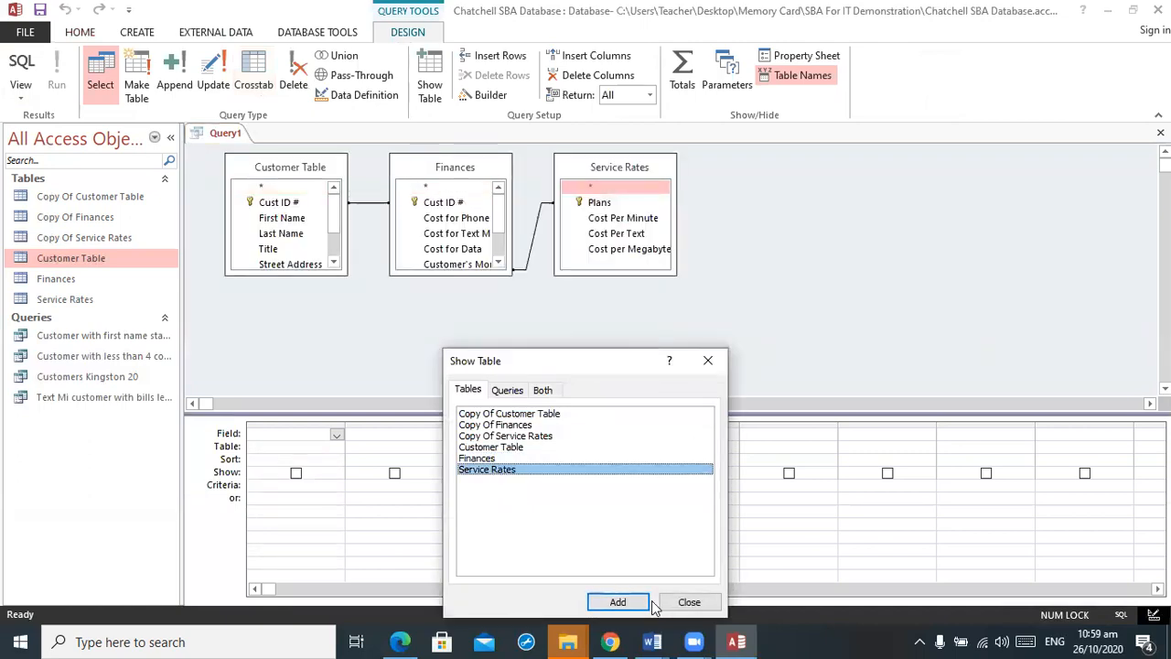
{"action": "left_click", "coordinate": [672, 609]}
Step: Add Cust ID #, Title, First Name and Last Name from Customer Table to the new query
{"action": "double_click", "coordinate": [294, 204]}
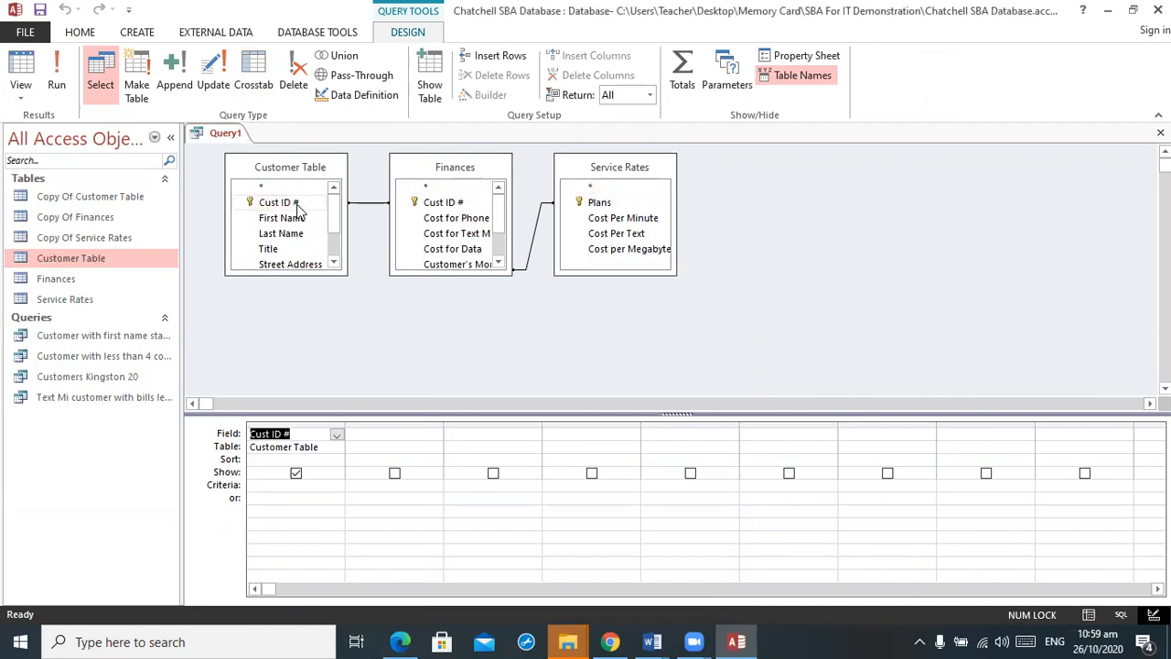
{"action": "double_click", "coordinate": [289, 252]}
{"action": "double_click", "coordinate": [286, 218]}
{"action": "double_click", "coordinate": [290, 233]}
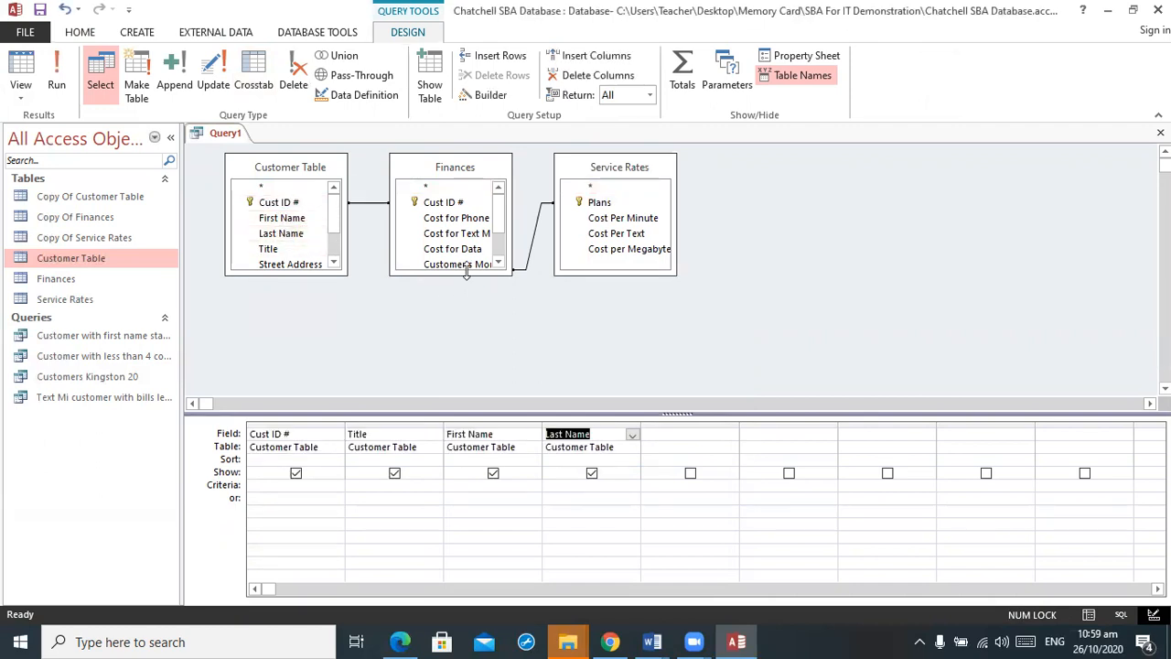
Step: Lengthen the Finances field list and add Customer's Monthly Bill and Payment Date to the query
{"action": "left_click_drag", "start_coordinate": [466, 273], "coordinate": [469, 393]}
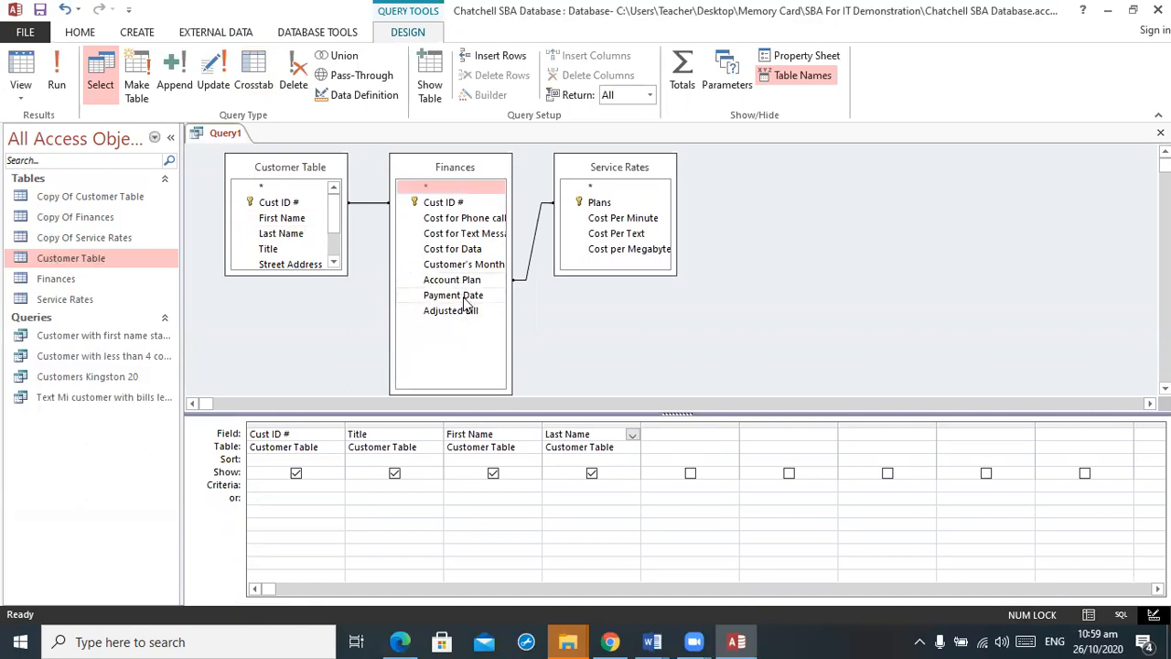
{"action": "double_click", "coordinate": [457, 265]}
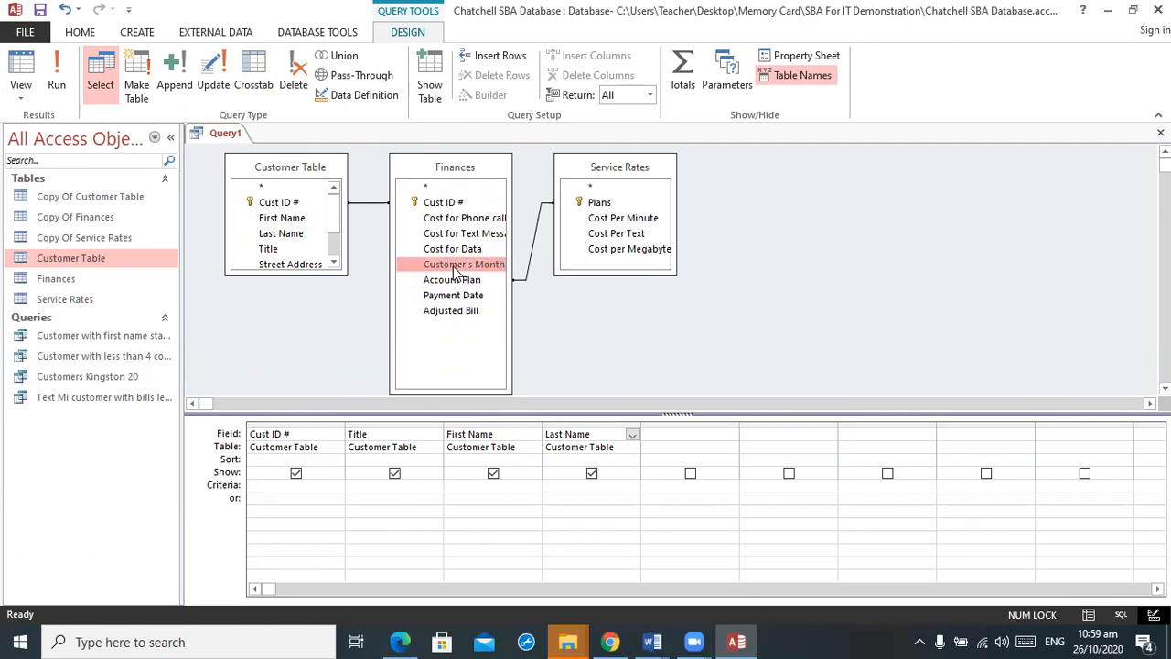
{"action": "double_click", "coordinate": [477, 296]}
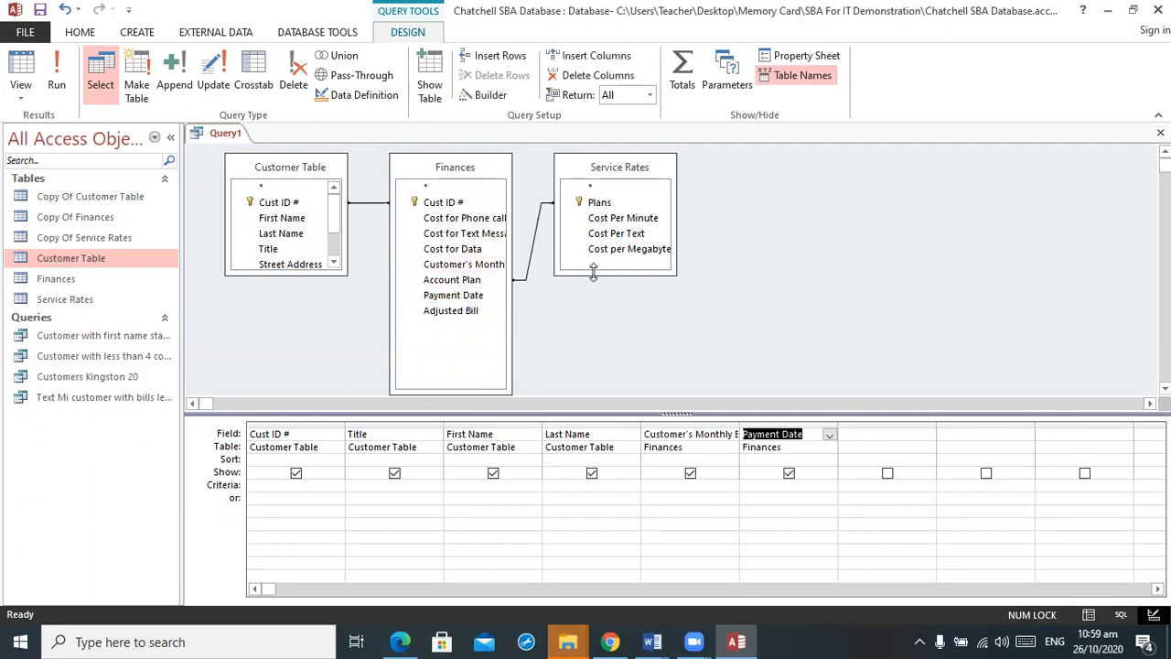
Step: Remove the Service Rates table from the query design and run the query
{"action": "right_click", "coordinate": [623, 176]}
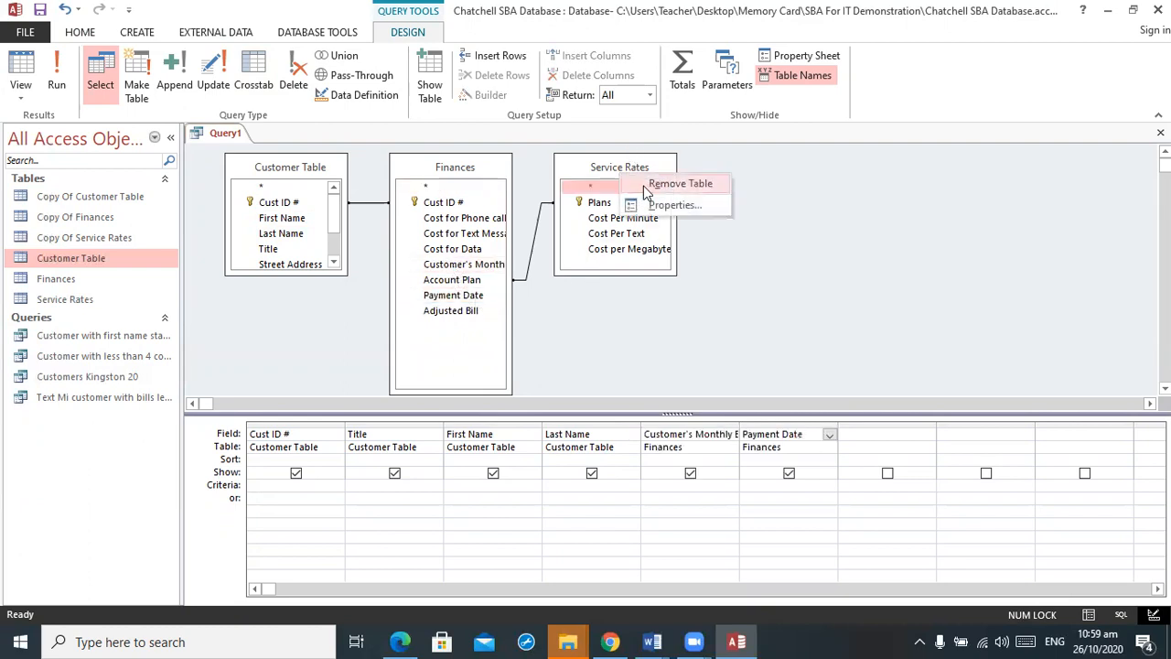
{"action": "left_click", "coordinate": [651, 183]}
{"action": "left_click", "coordinate": [57, 77]}
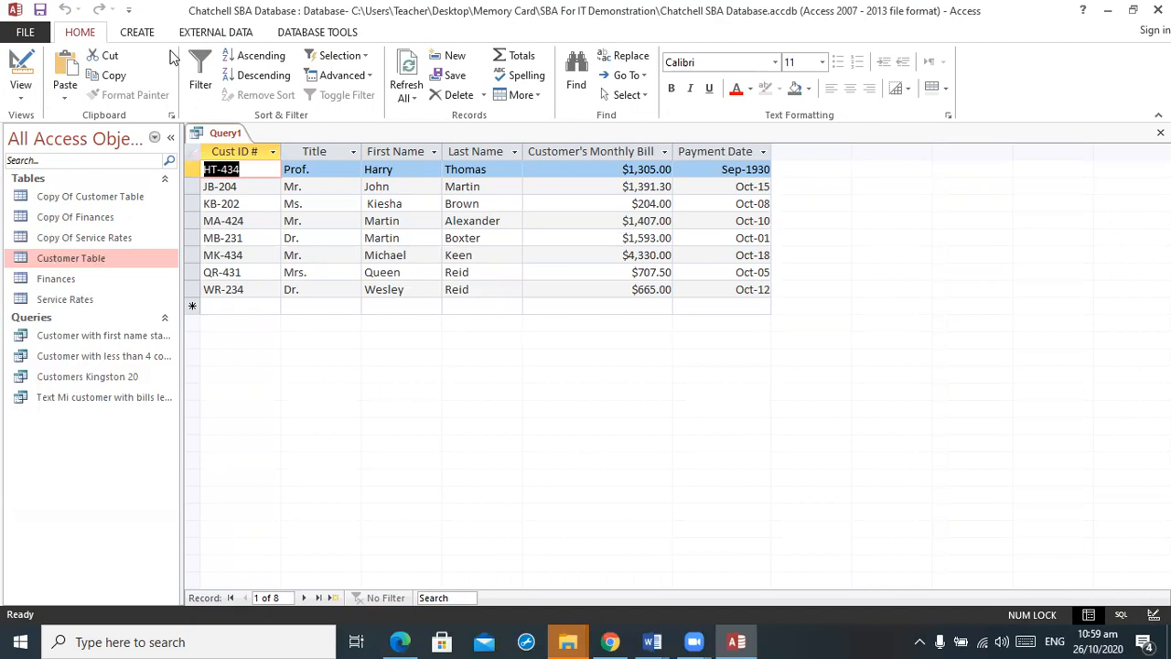
Step: Return to the query design and set the Customer's Monthly Bill criterion to >=1000 and <2500
{"action": "left_click", "coordinate": [20, 75]}
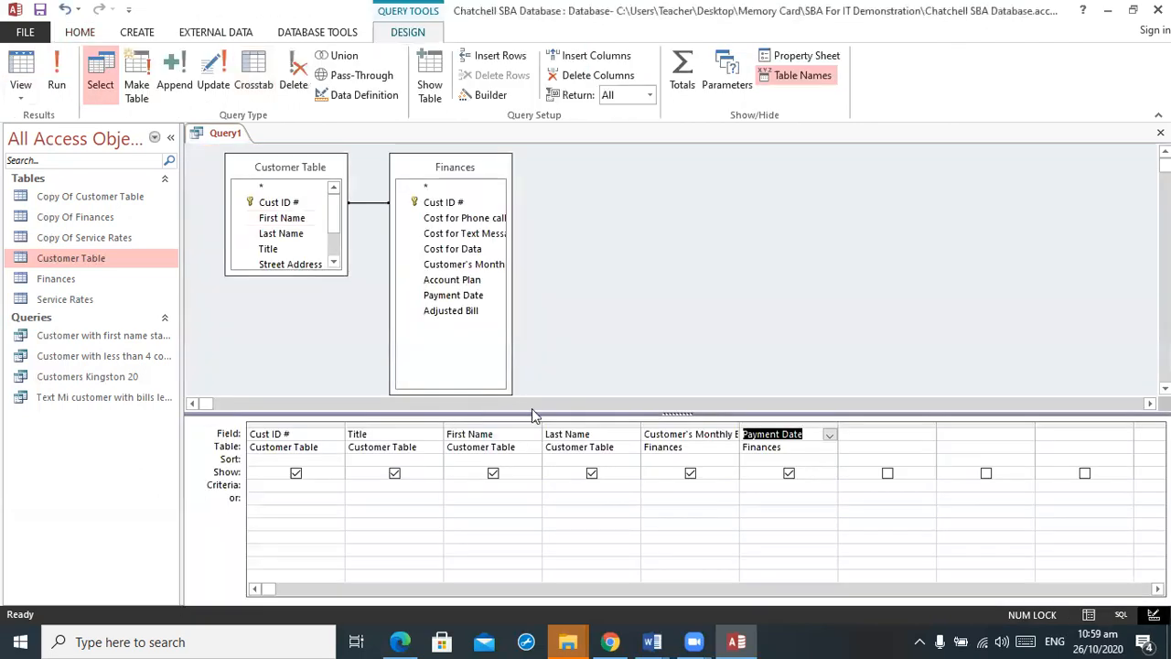
{"action": "left_click", "coordinate": [659, 490]}
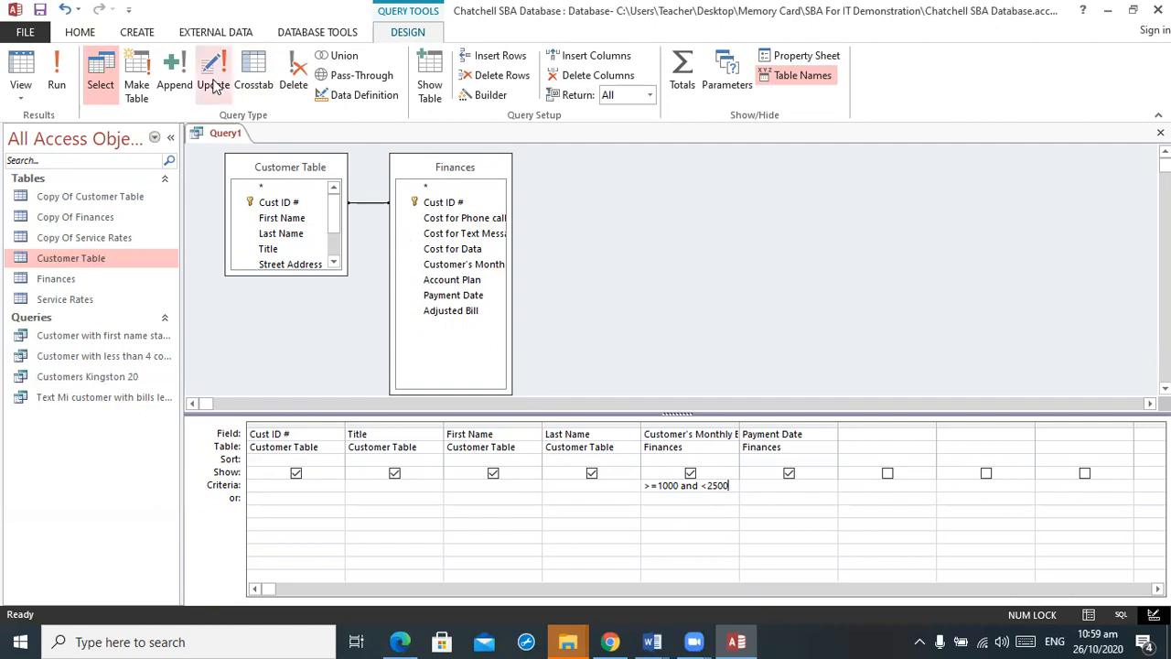
Step: Sort the query by Customer's Monthly Bill in descending order and run it
{"action": "left_click", "coordinate": [690, 461]}
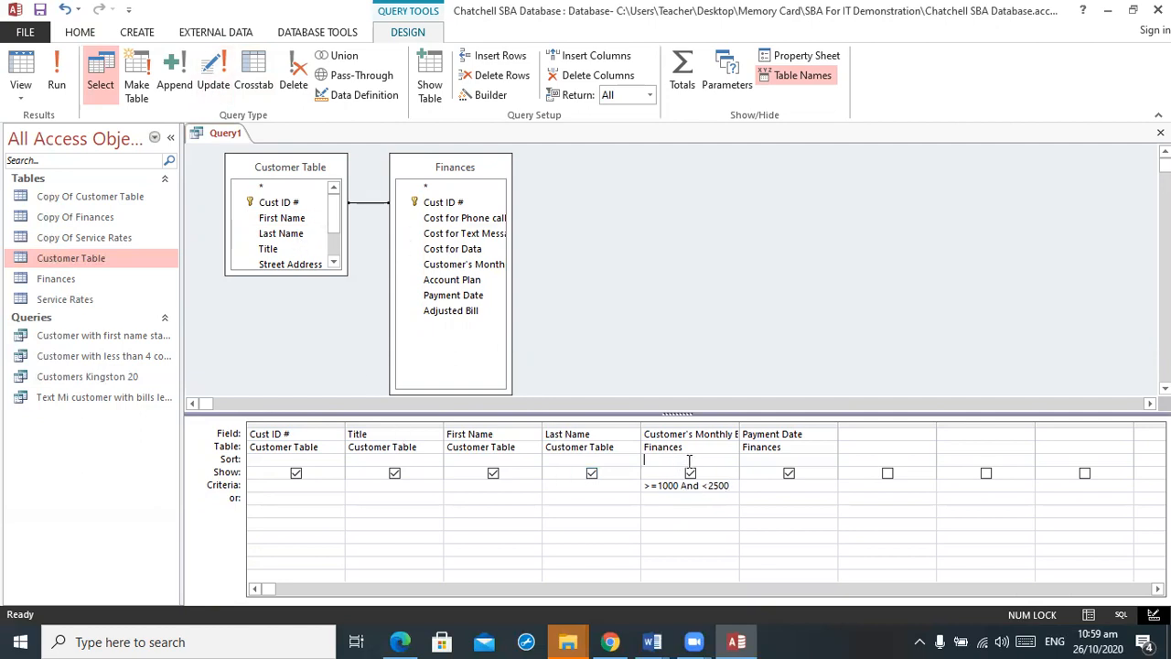
{"action": "left_click", "coordinate": [730, 461]}
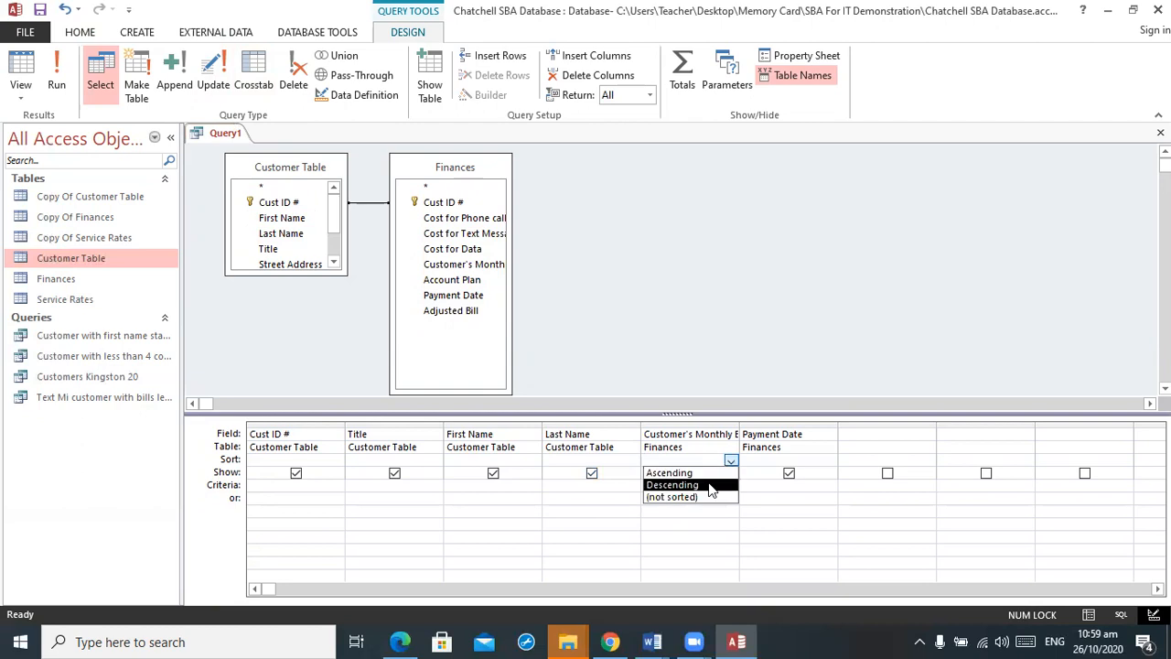
{"action": "left_click", "coordinate": [709, 486]}
{"action": "left_click", "coordinate": [55, 69]}
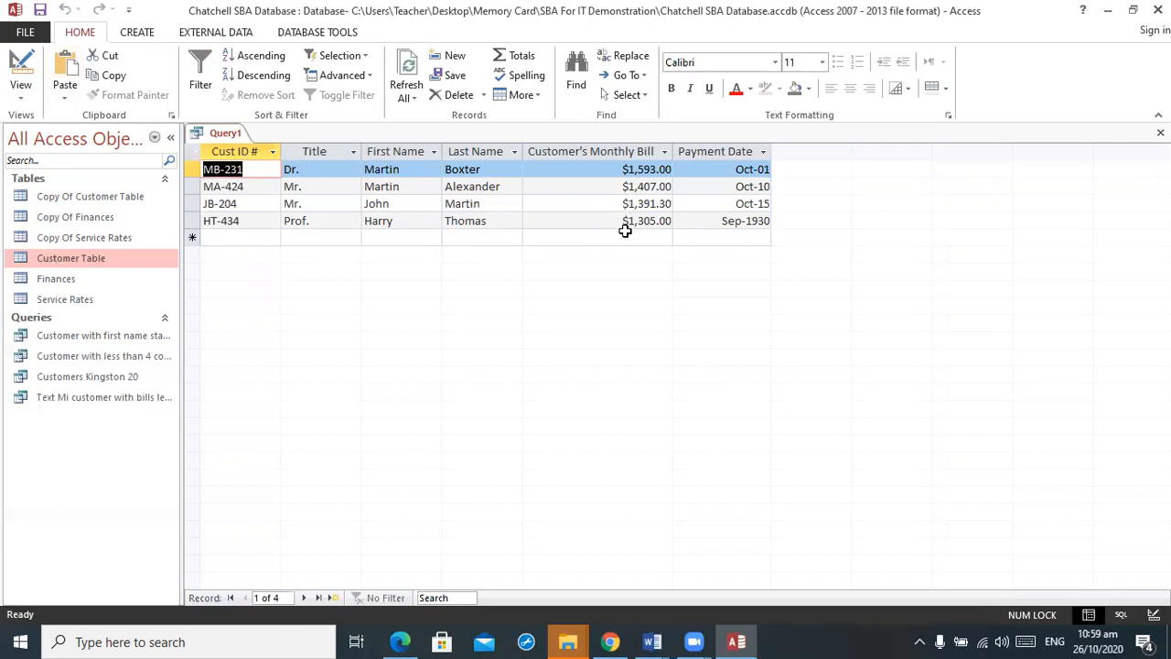
Step: Save the query as "Customers with bills $1000 - $2000" and close it
{"action": "left_click", "coordinate": [40, 11]}
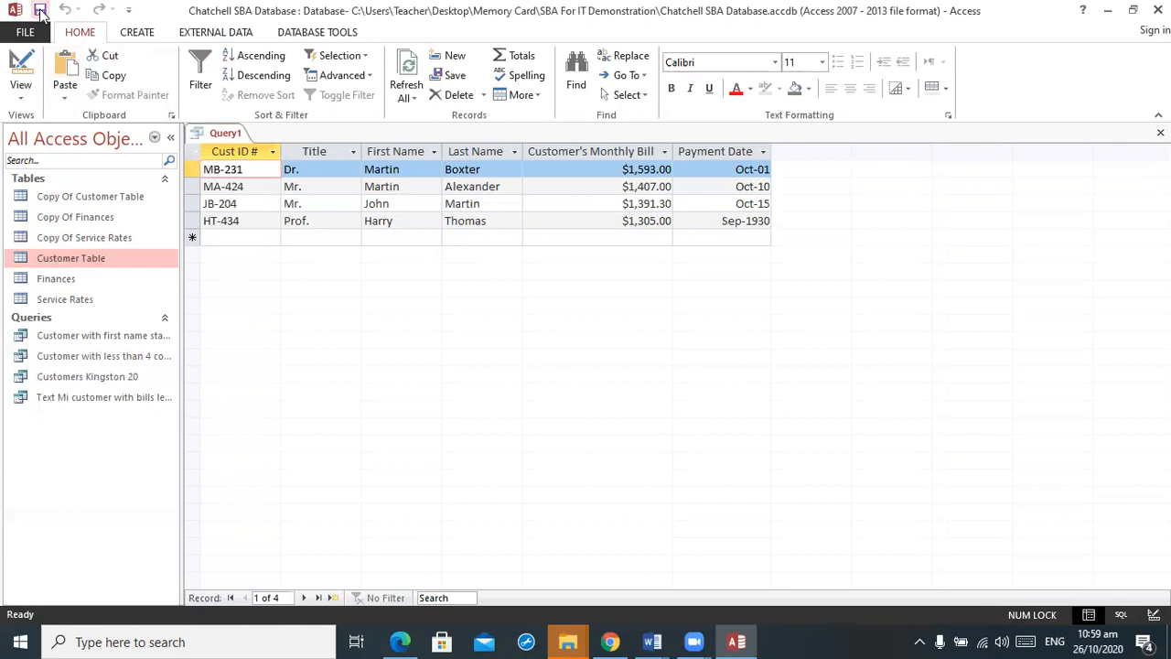
{"action": "type", "text": "Customers with bills $100"}
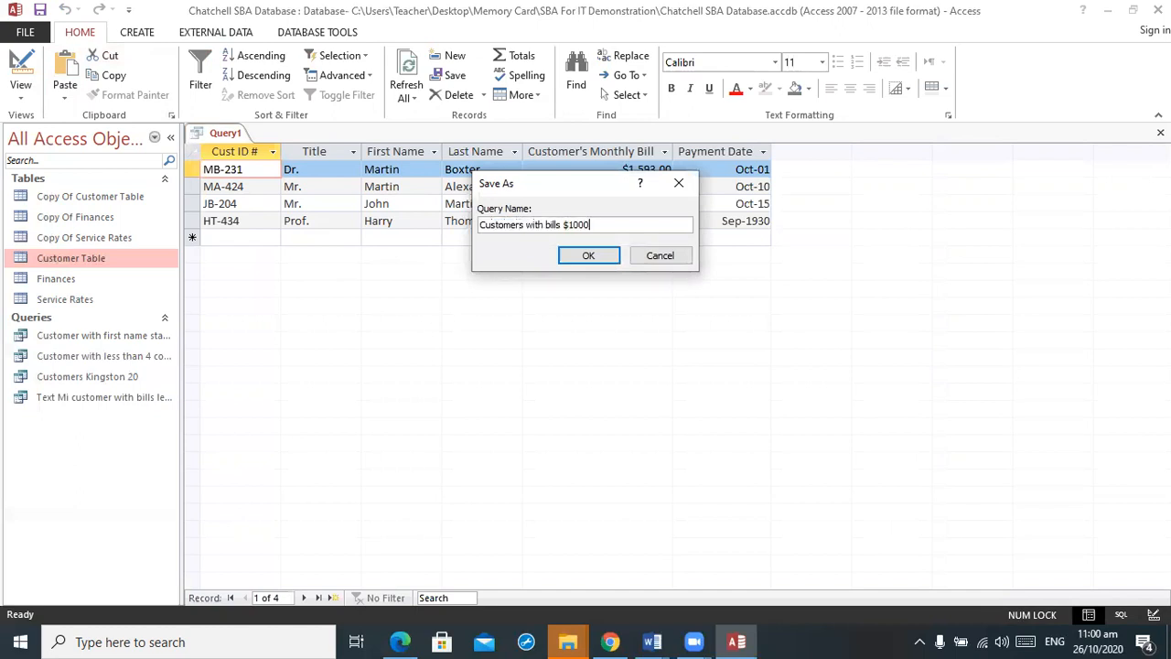
{"action": "type", "text": "00"}
{"action": "key", "text": "Return"}
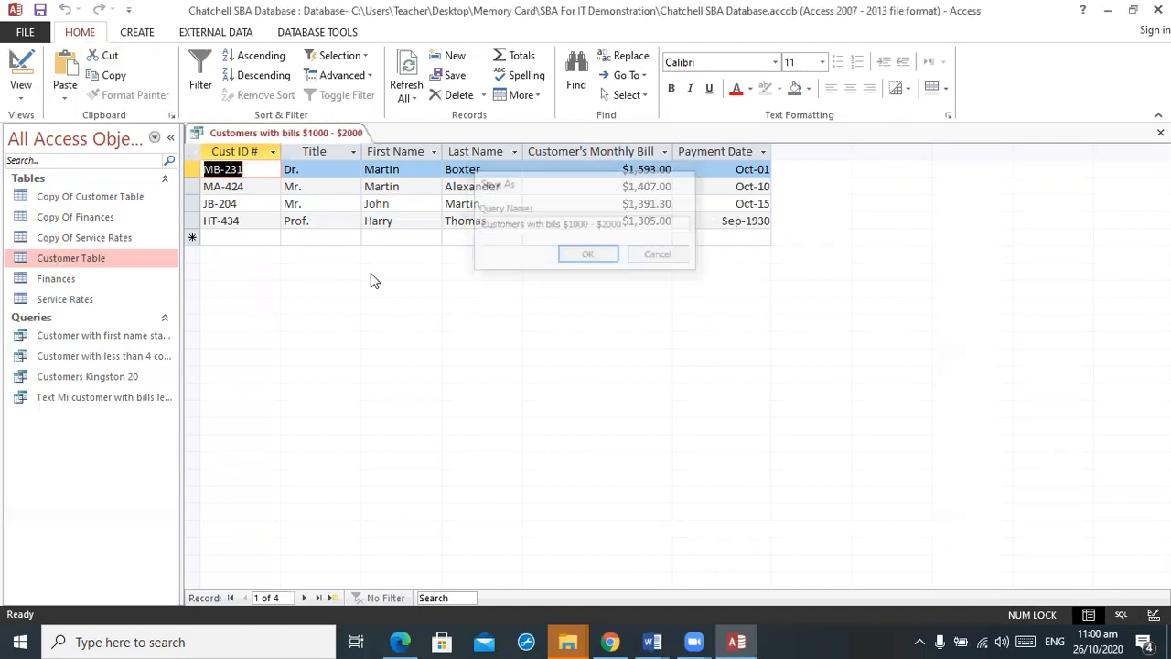
{"action": "left_click", "coordinate": [1162, 134]}
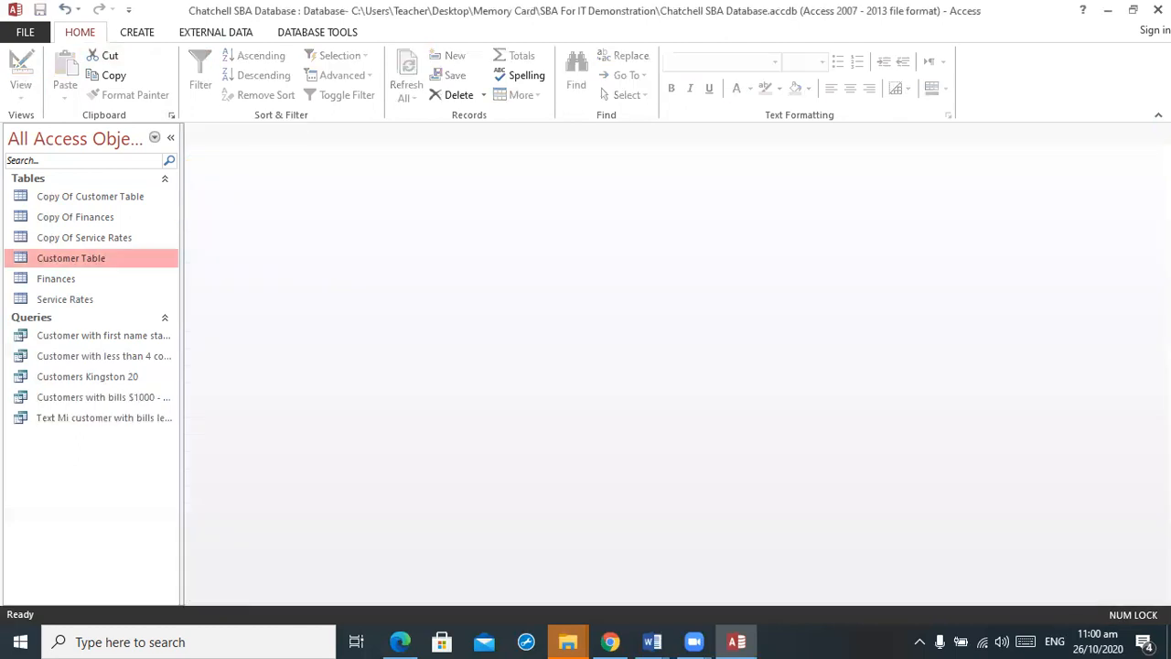
Step: Create a new query in design view with the Finances table and Customer Table
{"action": "left_click", "coordinate": [139, 35]}
{"action": "left_click", "coordinate": [243, 102]}
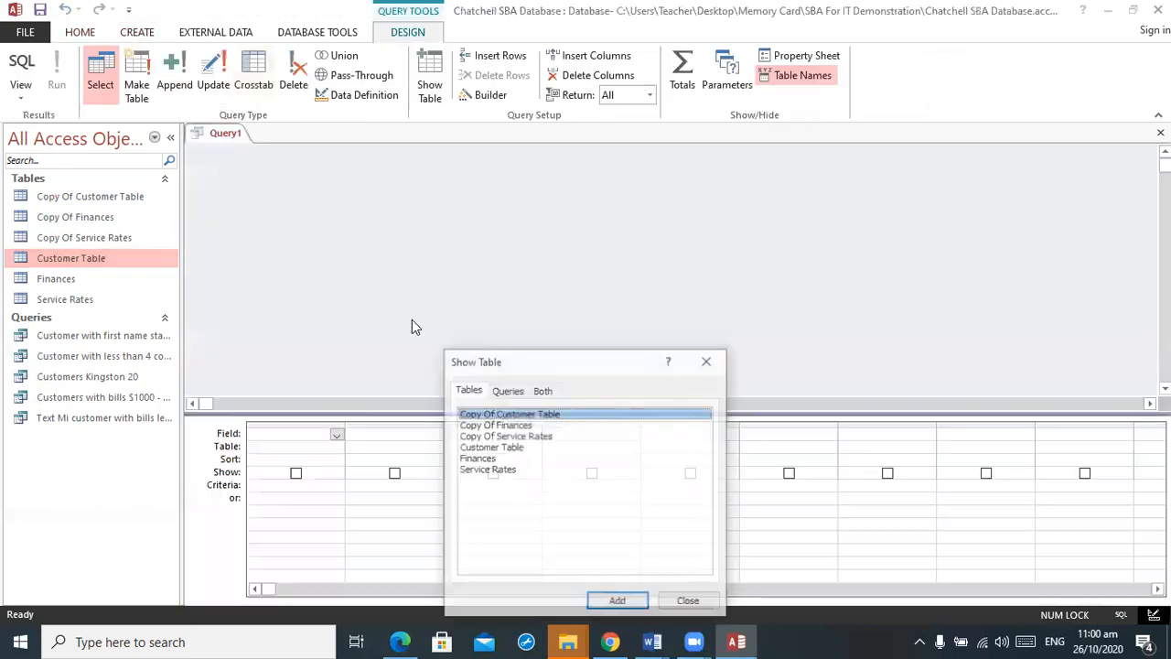
{"action": "double_click", "coordinate": [494, 458]}
{"action": "left_click_drag", "start_coordinate": [497, 463], "coordinate": [503, 471]}
{"action": "left_click", "coordinate": [509, 447]}
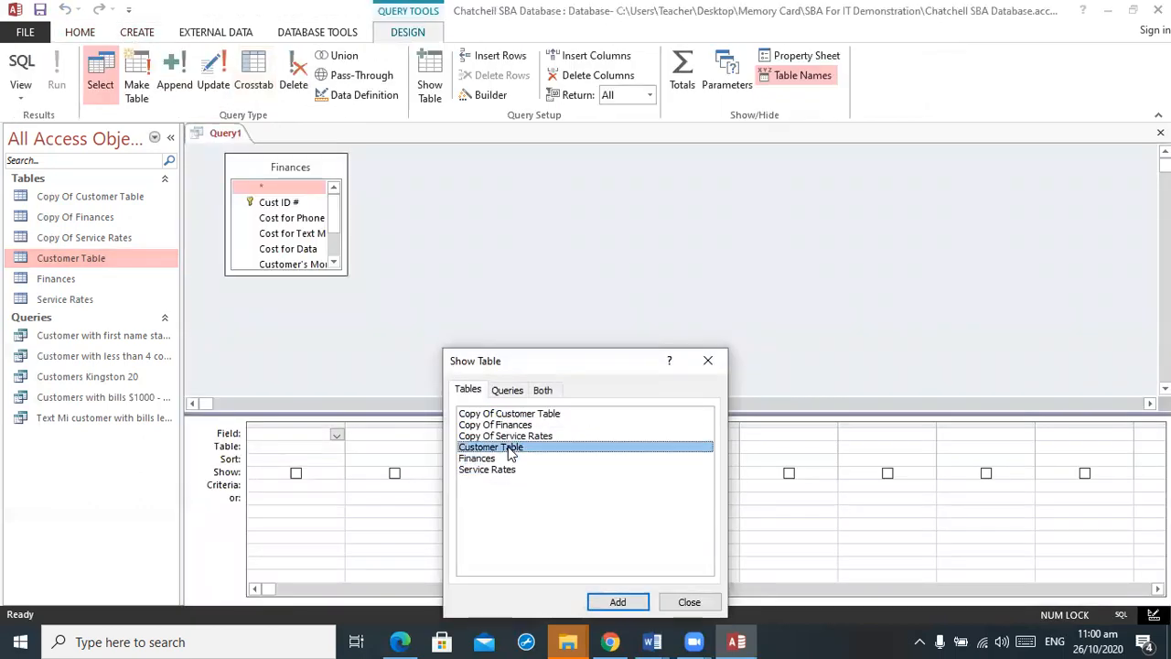
{"action": "double_click", "coordinate": [509, 447]}
{"action": "left_click", "coordinate": [689, 603]}
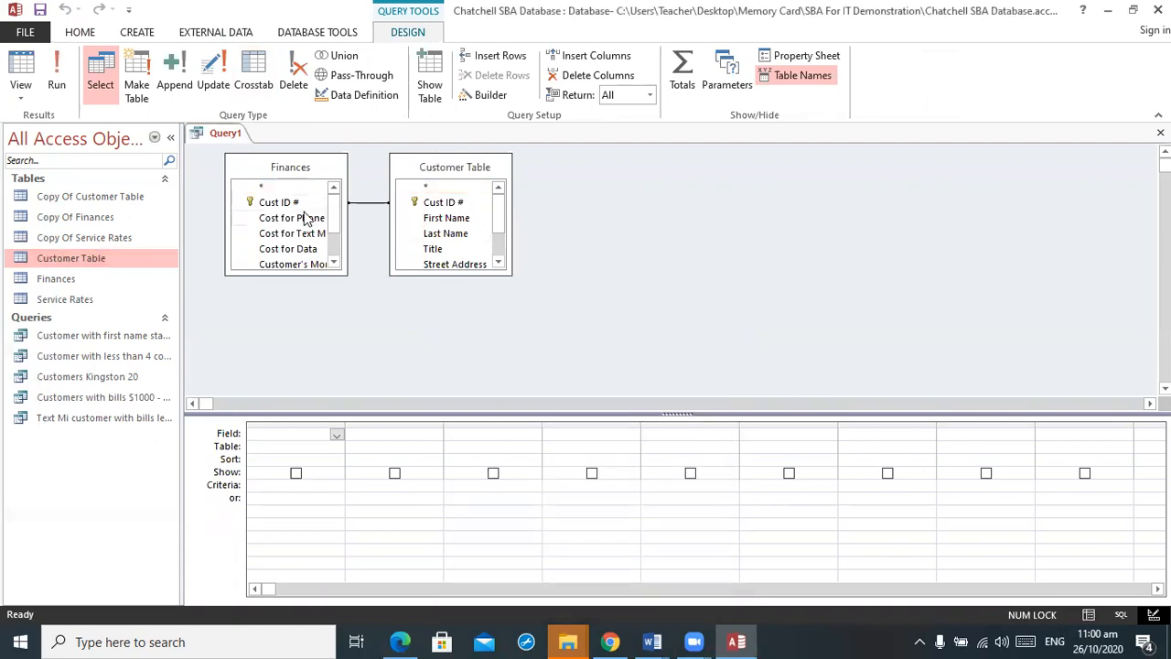
Step: Enlarge both field lists and add Cust ID #, Title, First Name and Last Name from Customer Table, in that order
{"action": "double_click", "coordinate": [439, 203]}
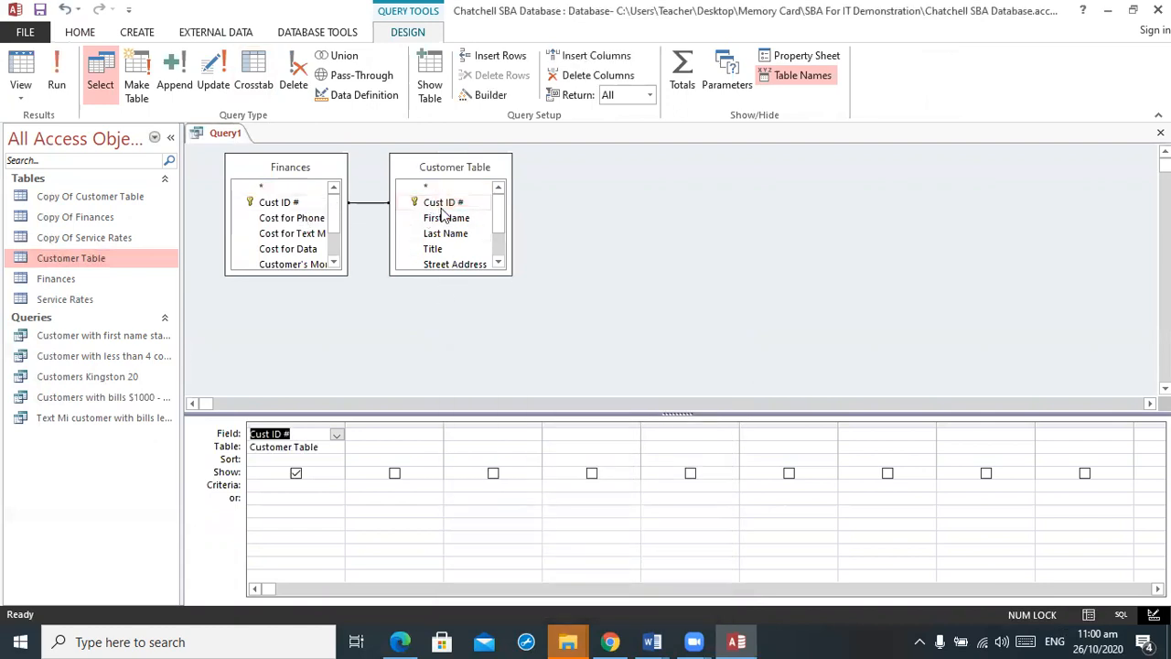
{"action": "double_click", "coordinate": [445, 217]}
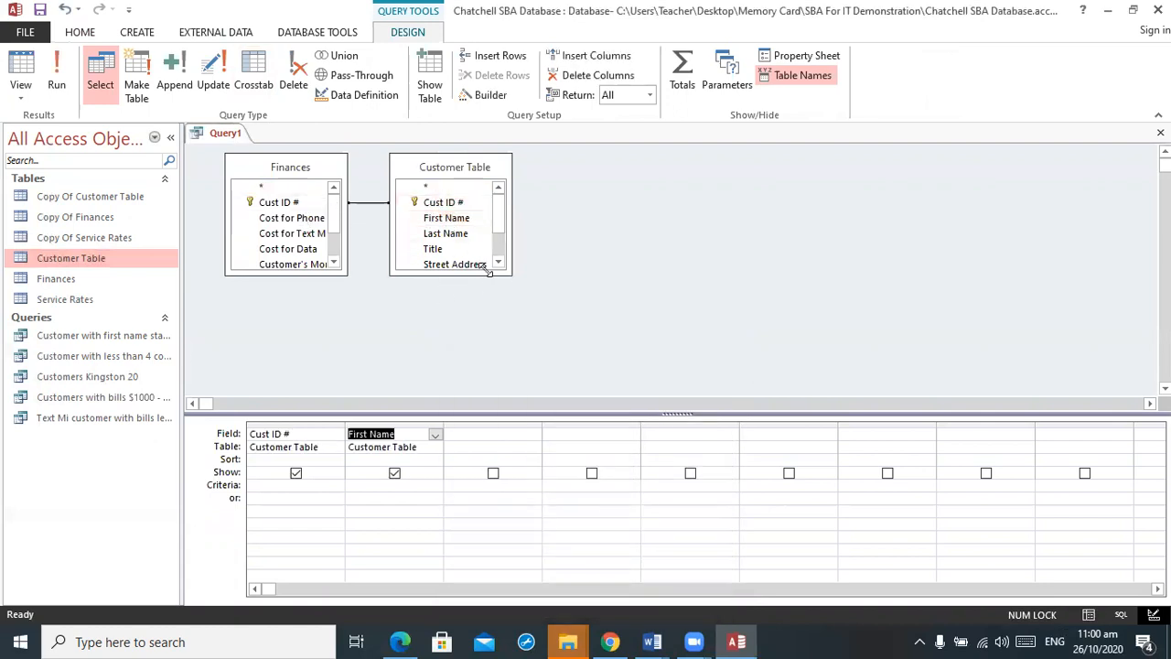
{"action": "left_click_drag", "start_coordinate": [512, 274], "coordinate": [586, 394]}
{"action": "left_click_drag", "start_coordinate": [299, 274], "coordinate": [302, 393]}
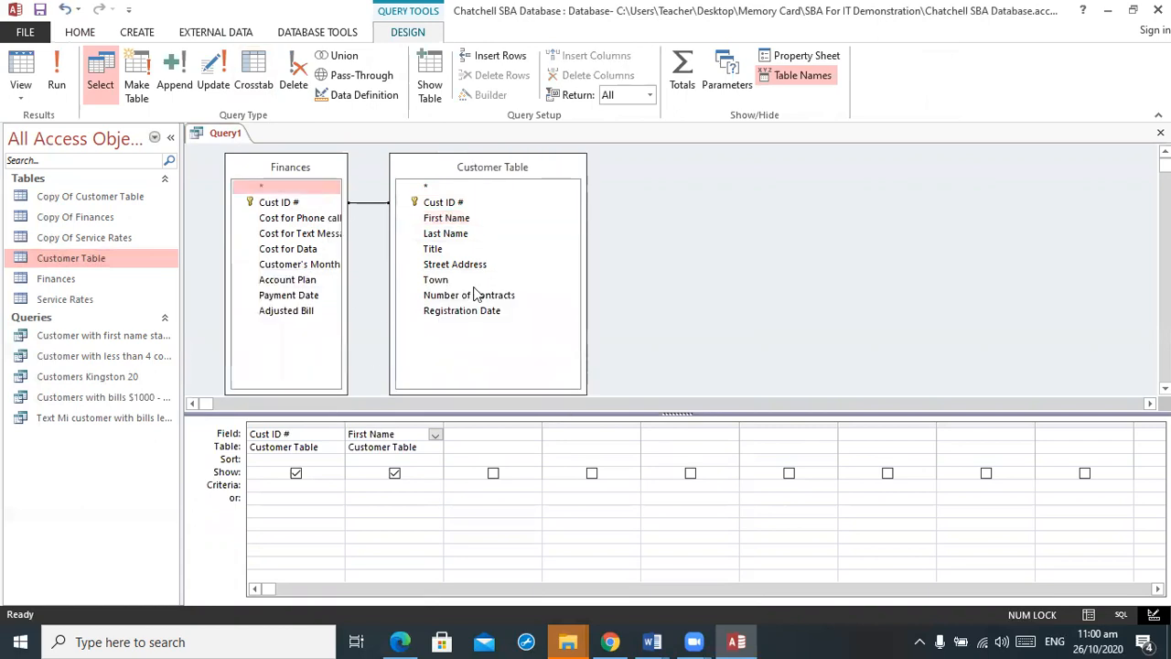
{"action": "left_click_drag", "start_coordinate": [434, 249], "coordinate": [376, 439]}
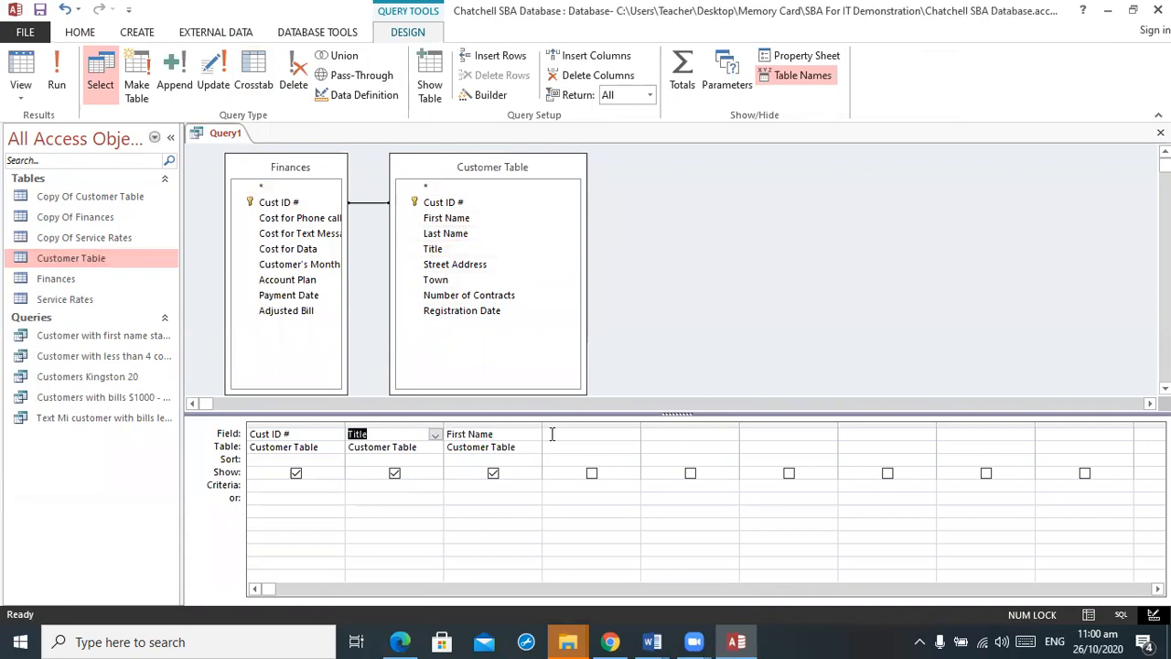
{"action": "double_click", "coordinate": [467, 235]}
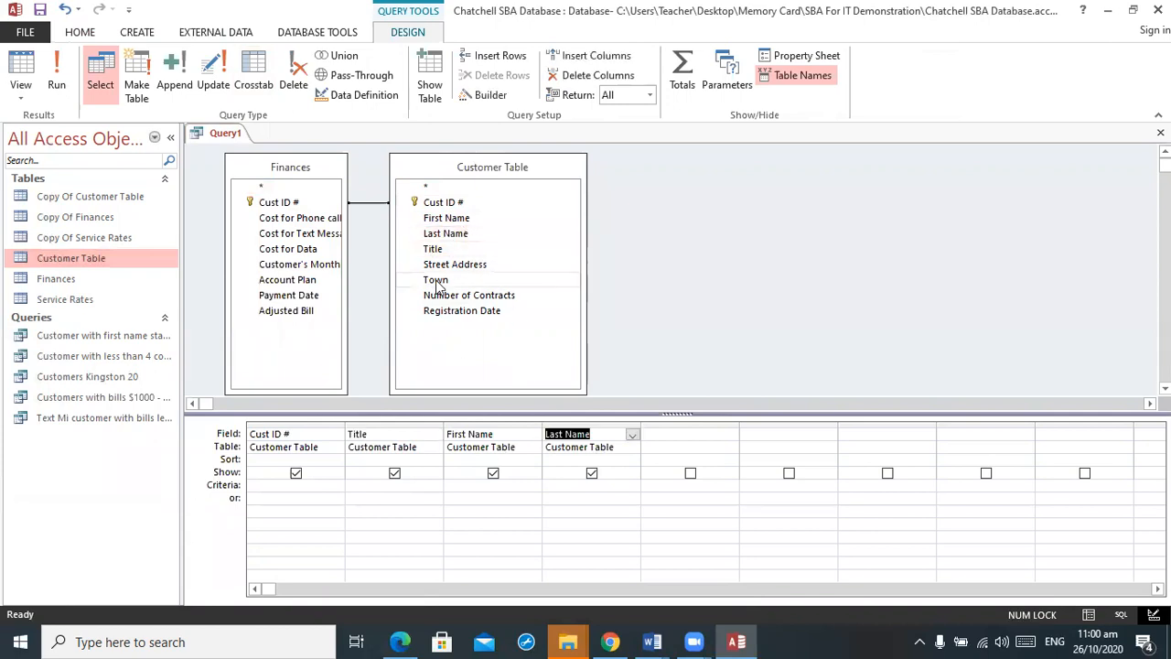
Step: Add Payment Date from Finances to the query, run it and return to the design
{"action": "double_click", "coordinate": [299, 298]}
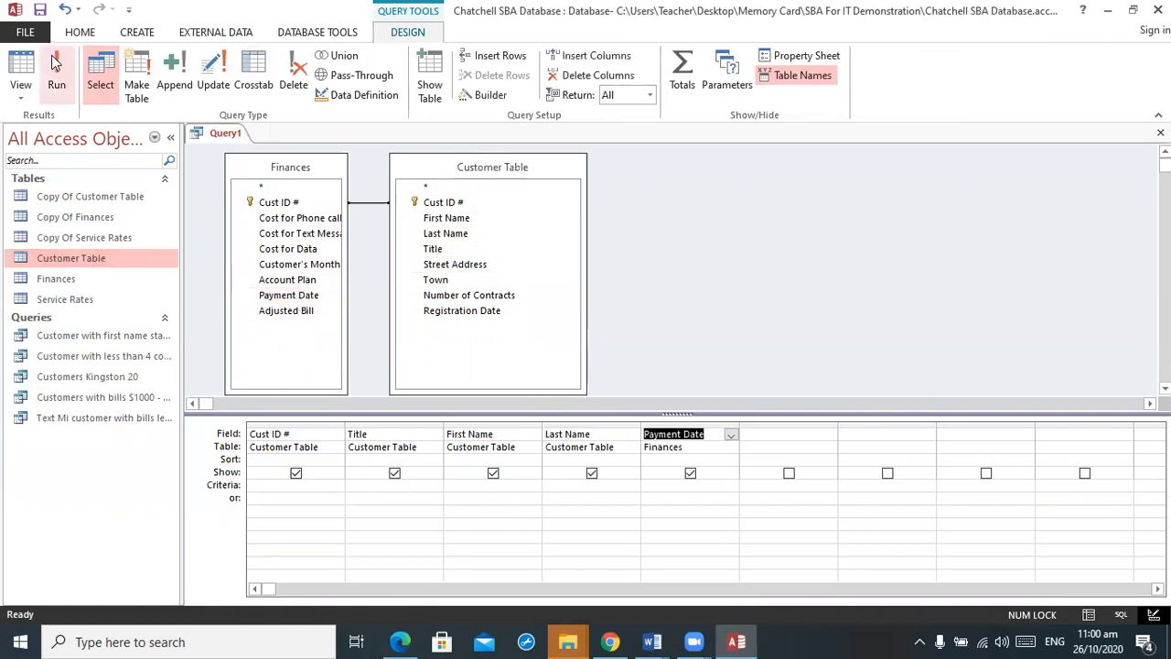
{"action": "left_click", "coordinate": [56, 84]}
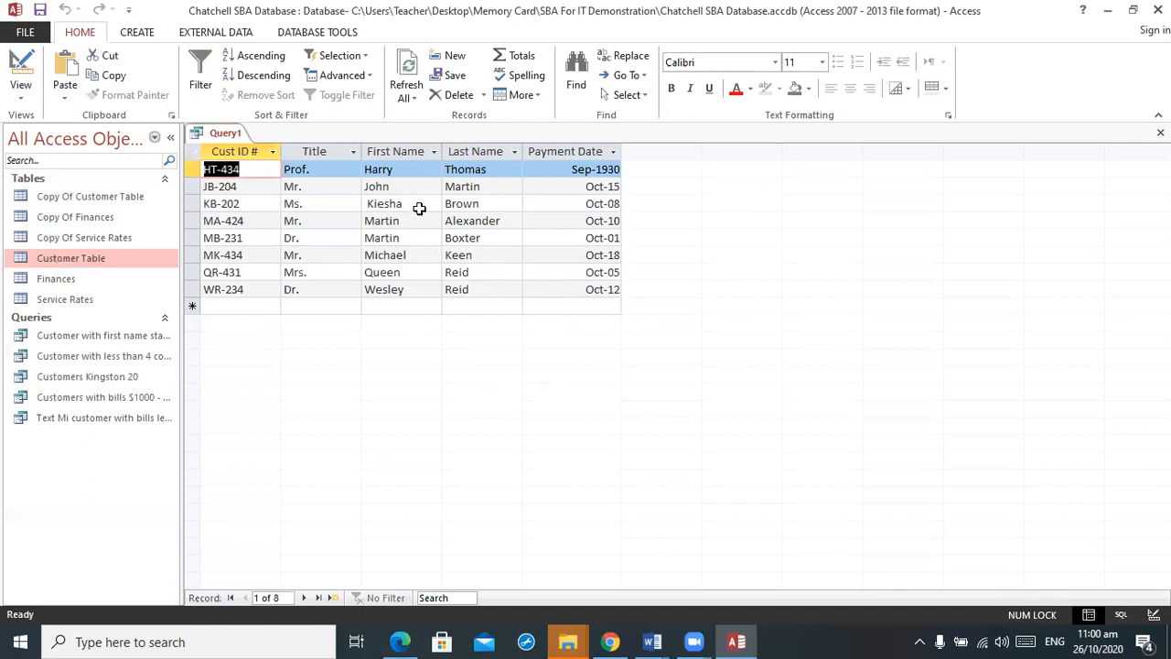
{"action": "left_click", "coordinate": [20, 66]}
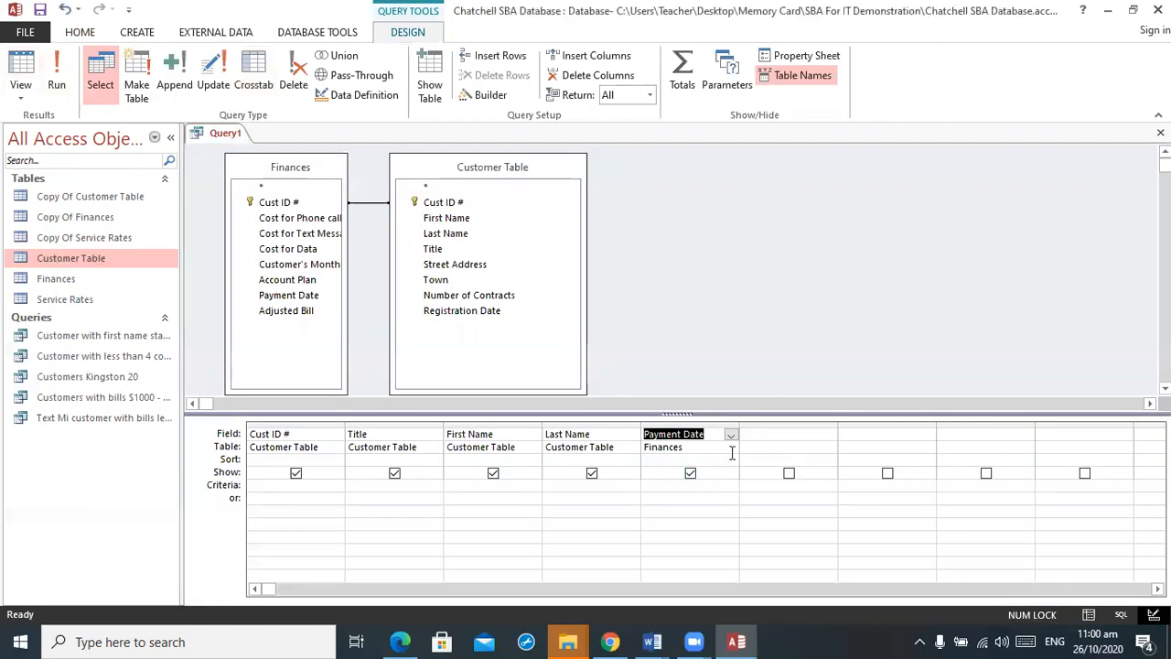
Step: Set the Payment Date criterion to >-5/#1/10/2020# And <=#15/10/2020#, widen its column and run the query
{"action": "left_click", "coordinate": [746, 425]}
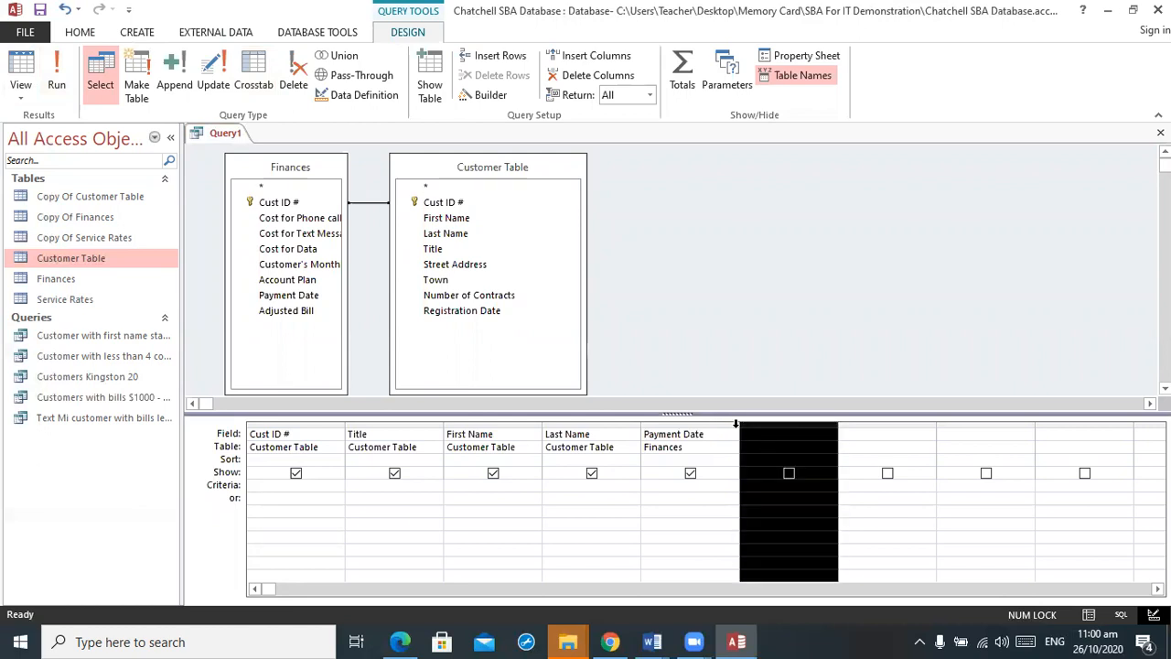
{"action": "left_click", "coordinate": [655, 490]}
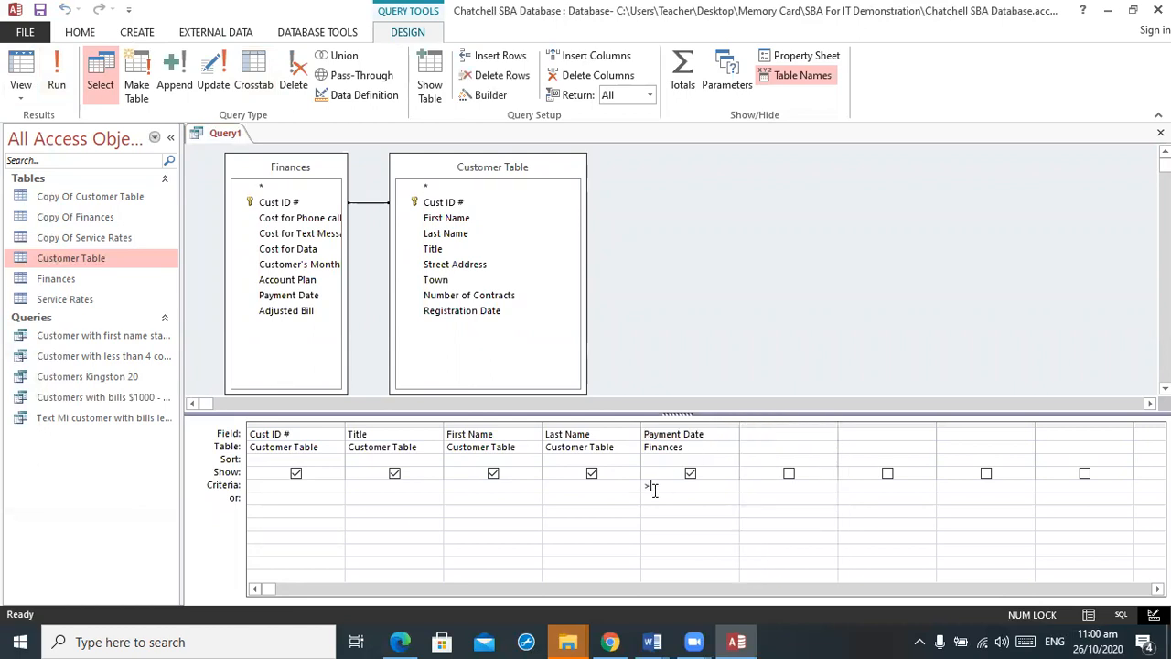
{"action": "type", "text": ">#5/"}
{"action": "type", "text": "10/2020 and <=1"}
{"action": "type", "text": "5/10/2020"}
{"action": "left_click", "coordinate": [705, 520]}
{"action": "left_click_drag", "start_coordinate": [736, 421], "coordinate": [838, 422]}
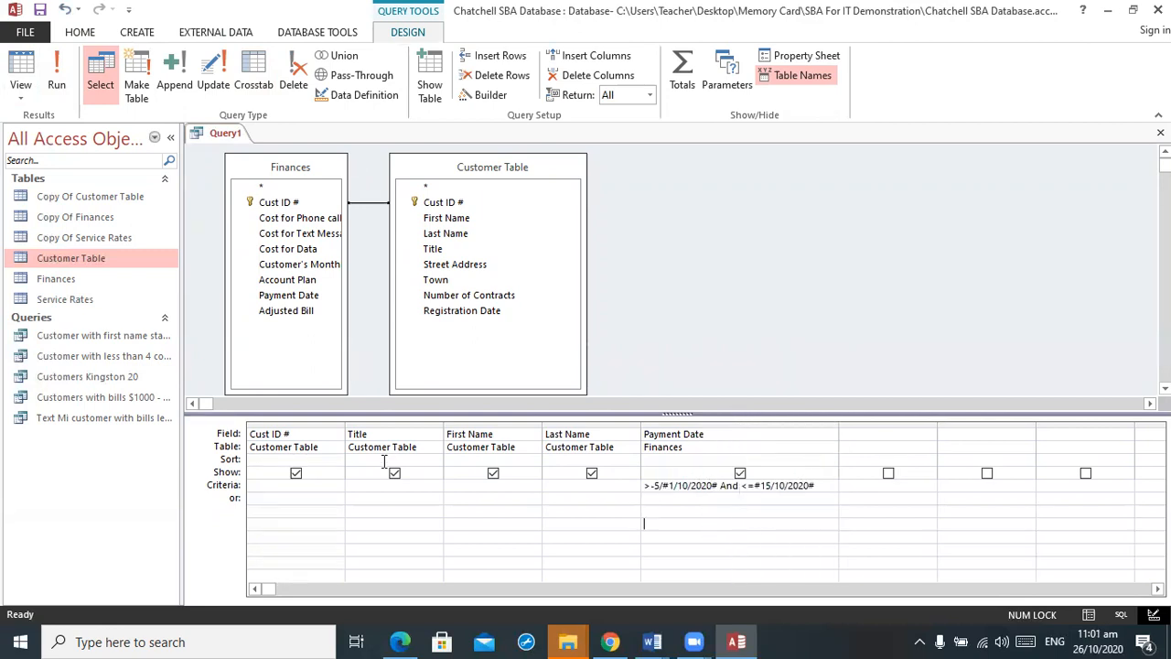
{"action": "left_click", "coordinate": [60, 78]}
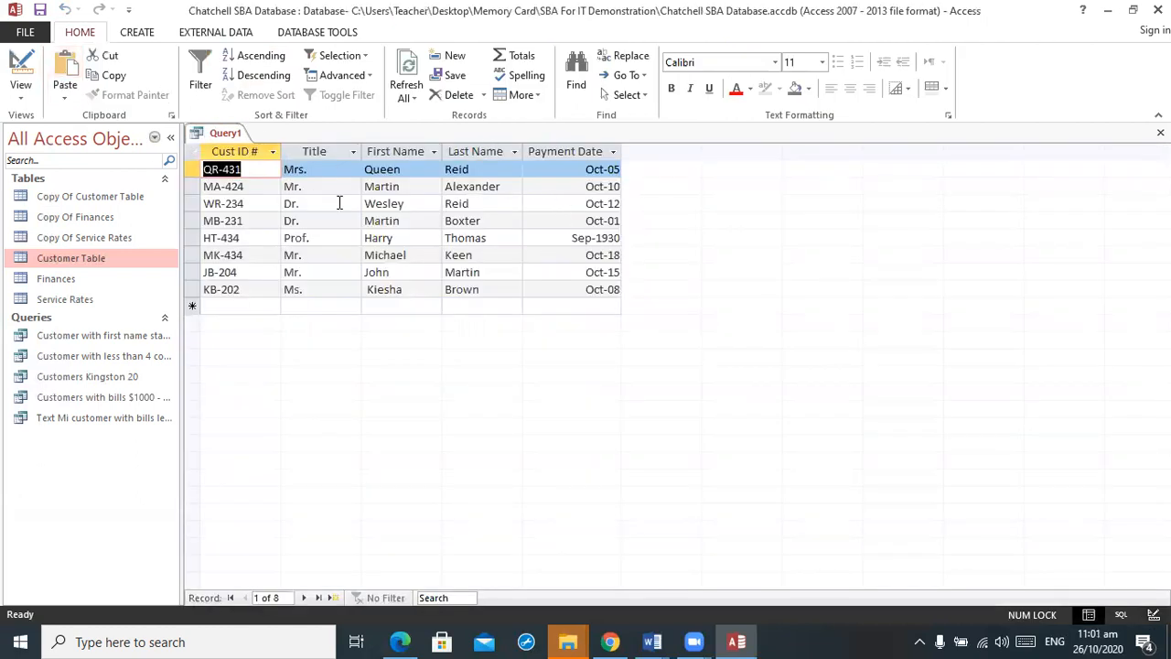
Step: Return to the query design, change the start of the Payment Date criterion to >=5 and rerun the query
{"action": "left_click", "coordinate": [20, 68]}
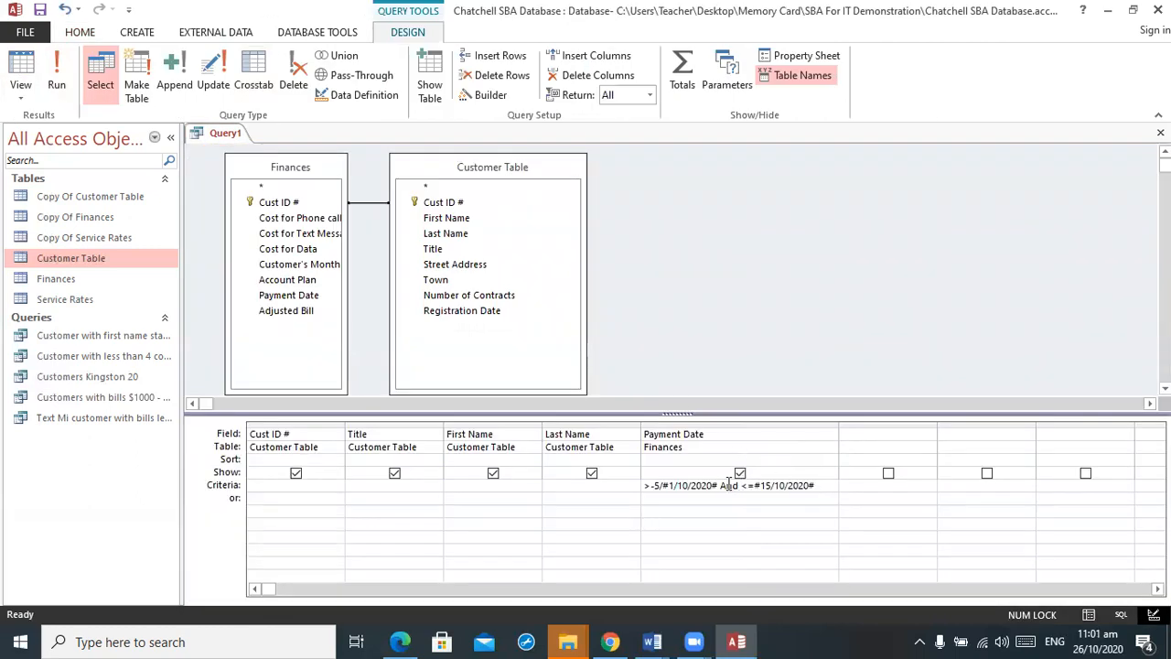
{"action": "left_click", "coordinate": [654, 485]}
{"action": "key", "text": "BackSpace"}
{"action": "type", "text": "="}
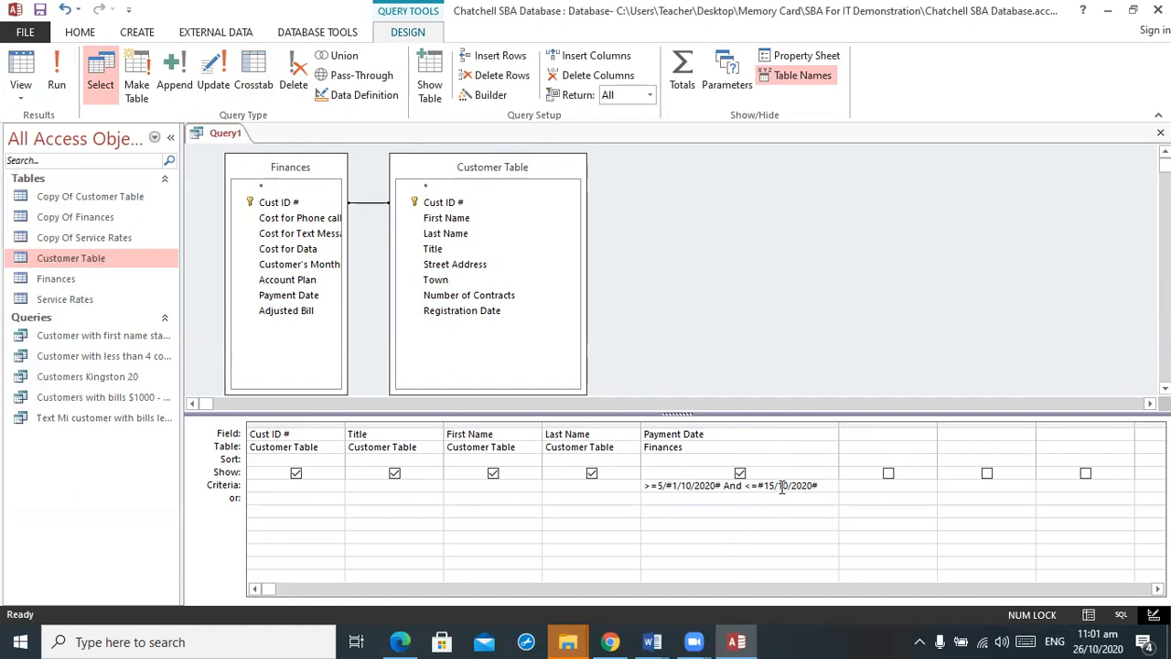
{"action": "left_click", "coordinate": [56, 66]}
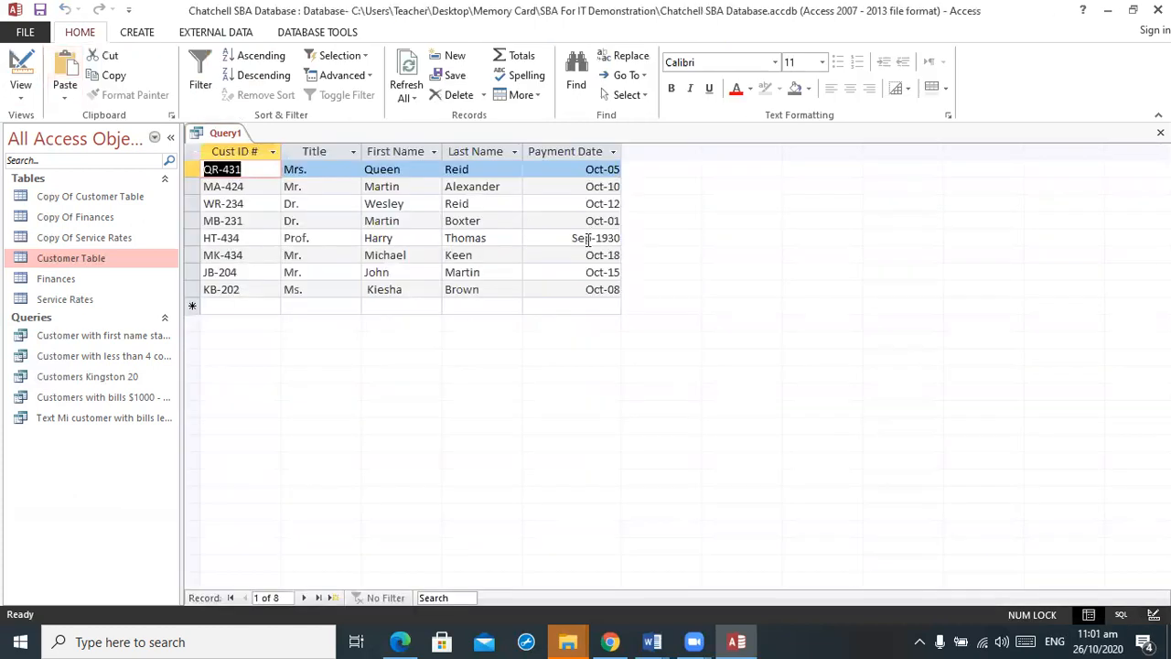
{"action": "left_click", "coordinate": [20, 69]}
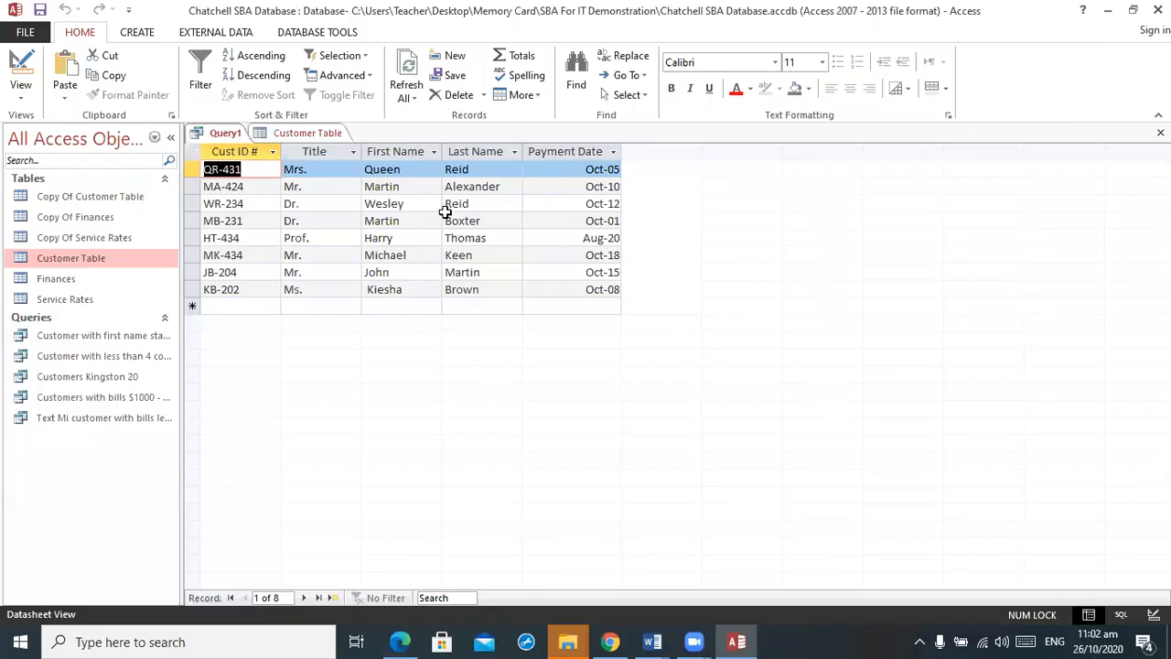
{"action": "left_click", "coordinate": [20, 69]}
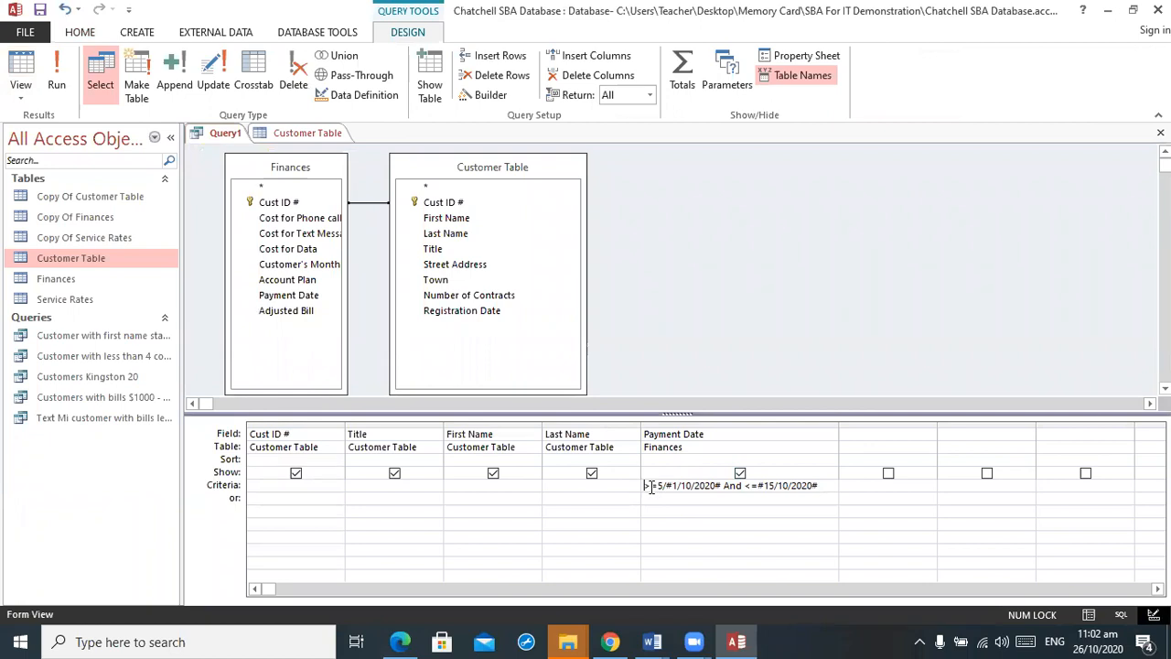
{"action": "key", "text": "Delete"}
{"action": "key", "text": "Delete"}
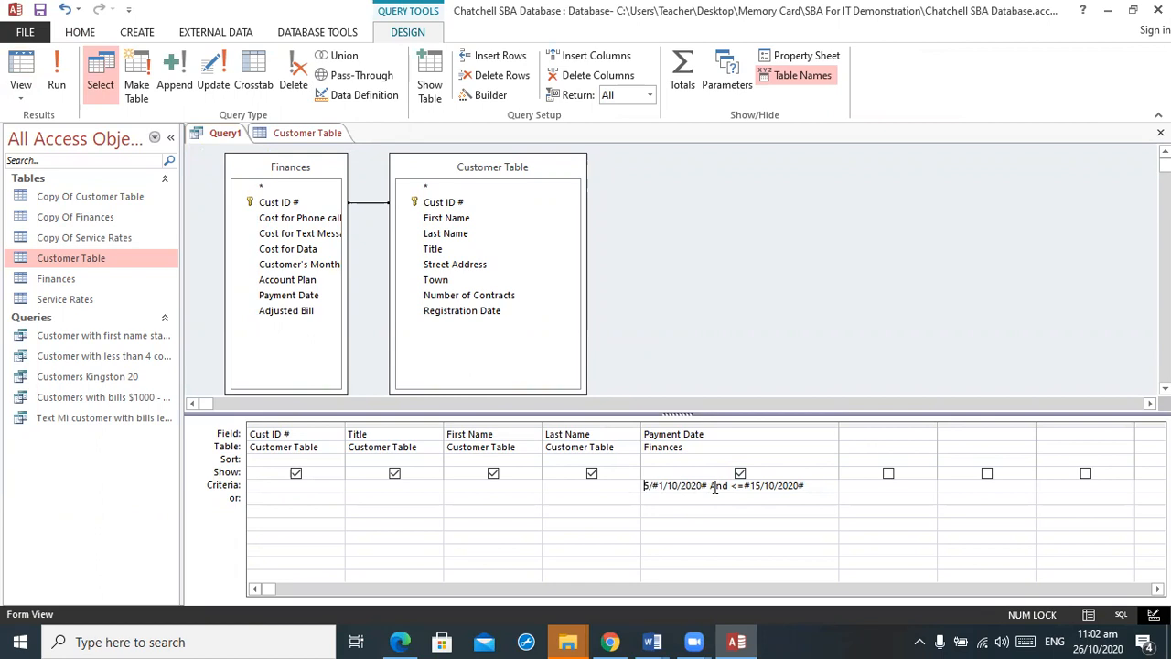
{"action": "type", "text": ">"}
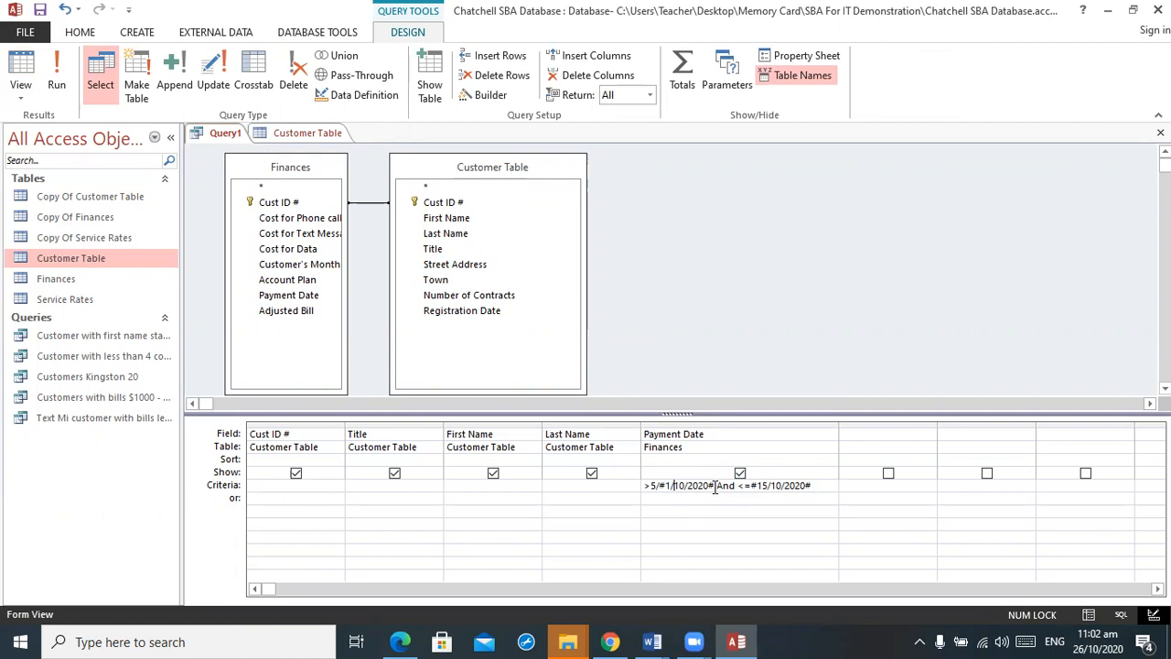
Step: Replace the whole Payment Date criterion with >=#5/10/2020# And <=#15/10/2020# and run the query
{"action": "key", "text": "ctrl+a"}
{"action": "key", "text": "BackSpace"}
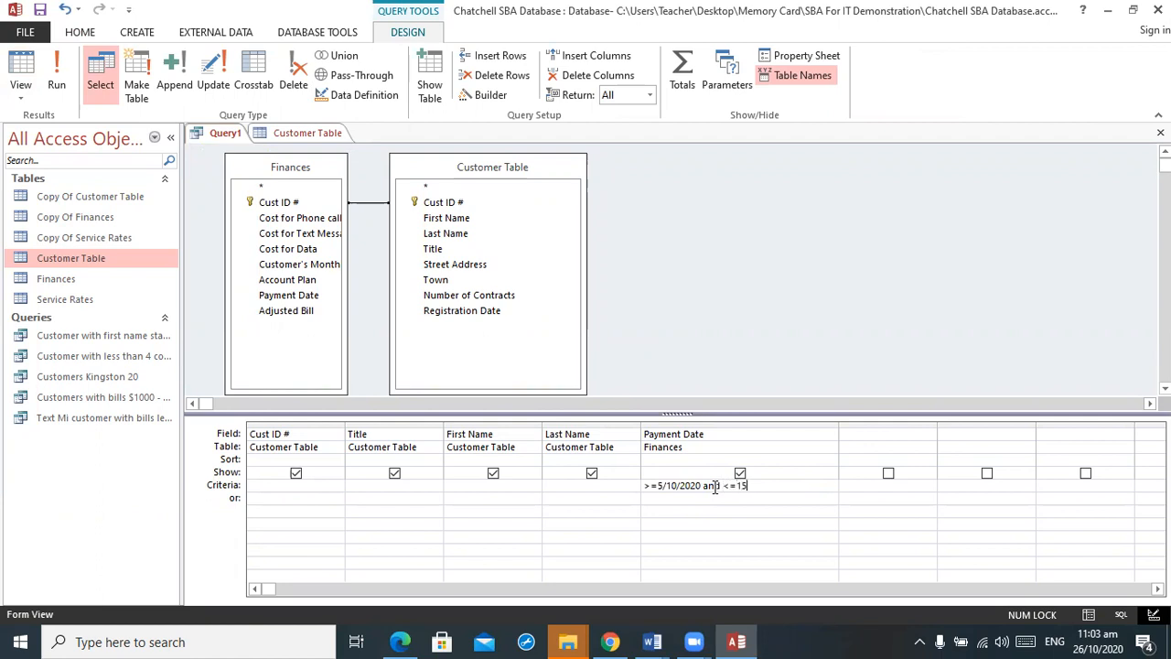
{"action": "key", "text": "Tab"}
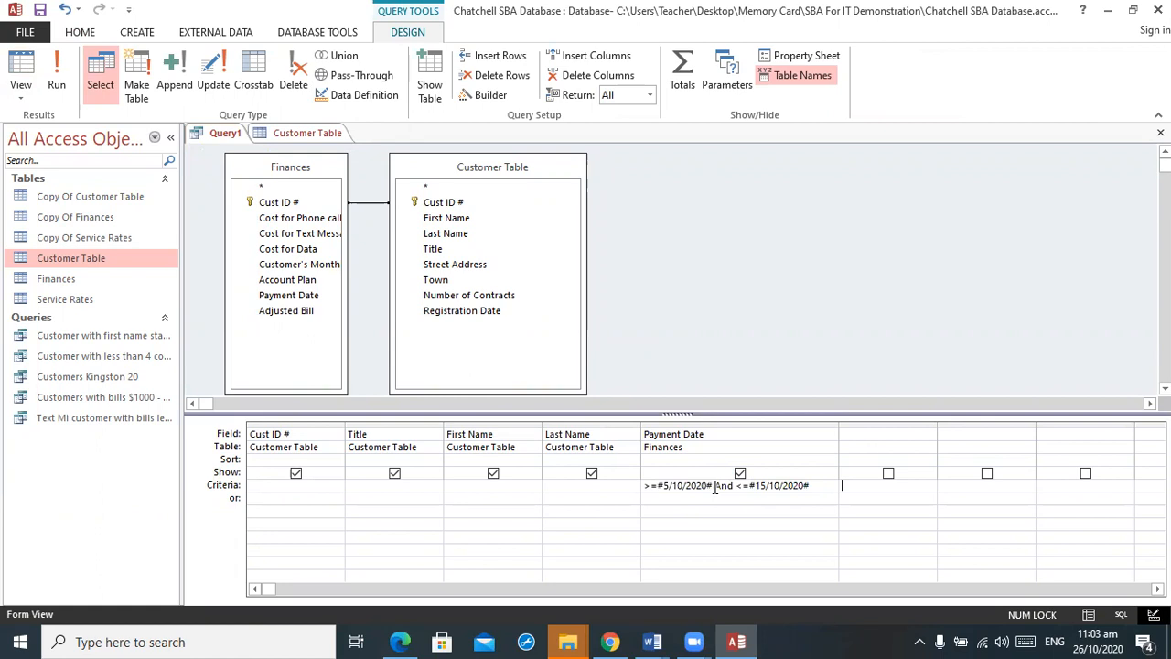
{"action": "left_click", "coordinate": [57, 79]}
Step: Change the lower date of the Payment Date criterion to 5/10/2018, rerun the query and return to its design
{"action": "left_click", "coordinate": [20, 75]}
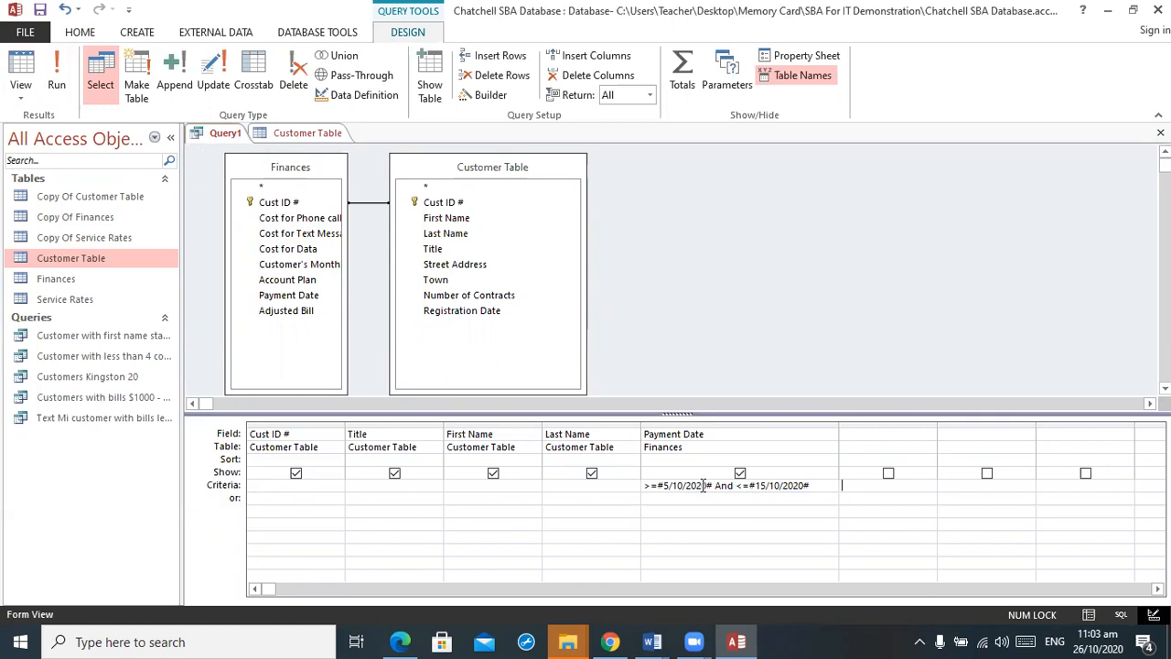
{"action": "key", "text": "BackSpace"}
{"action": "key", "text": "BackSpace"}
{"action": "type", "text": "18"}
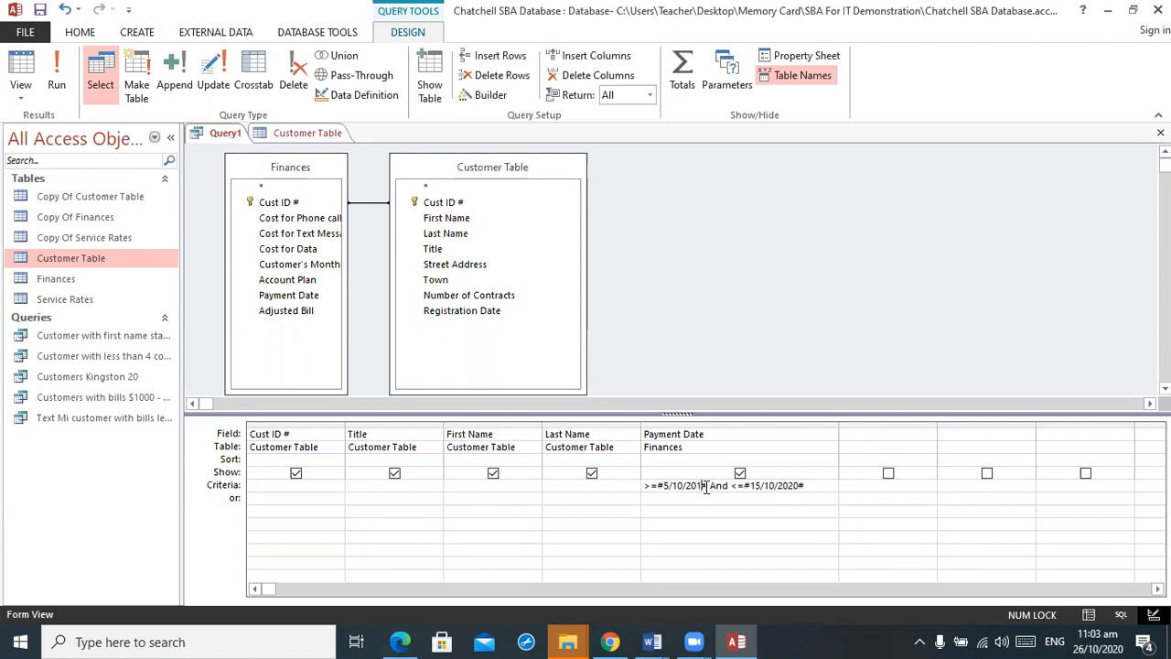
{"action": "left_click", "coordinate": [57, 84]}
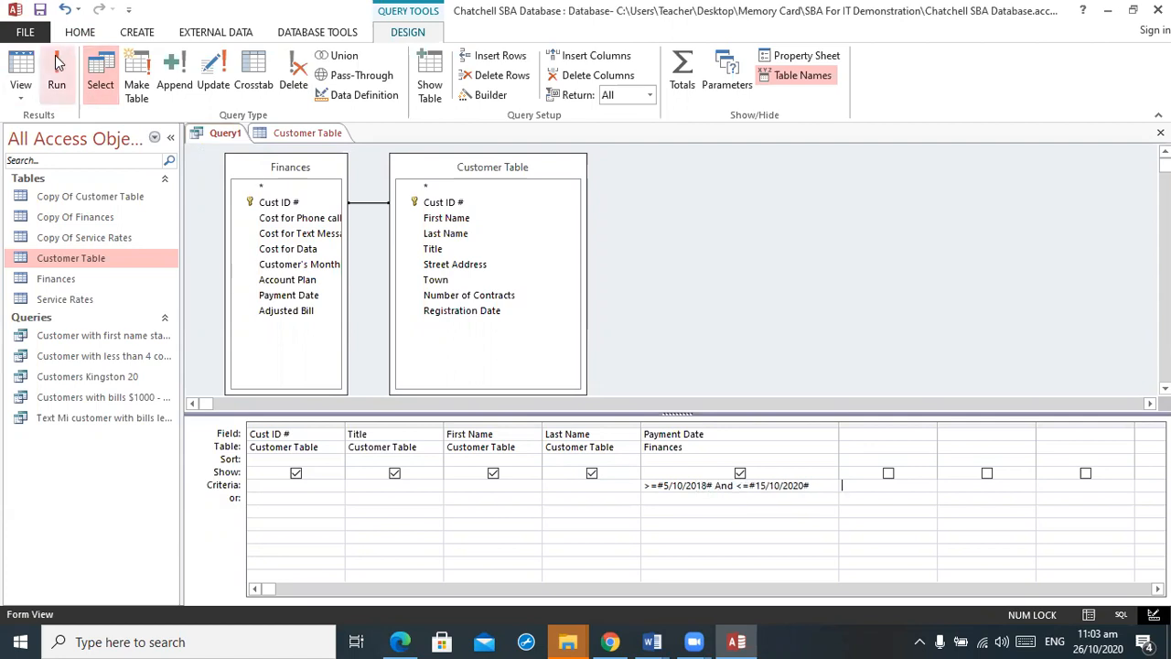
{"action": "left_click", "coordinate": [22, 66]}
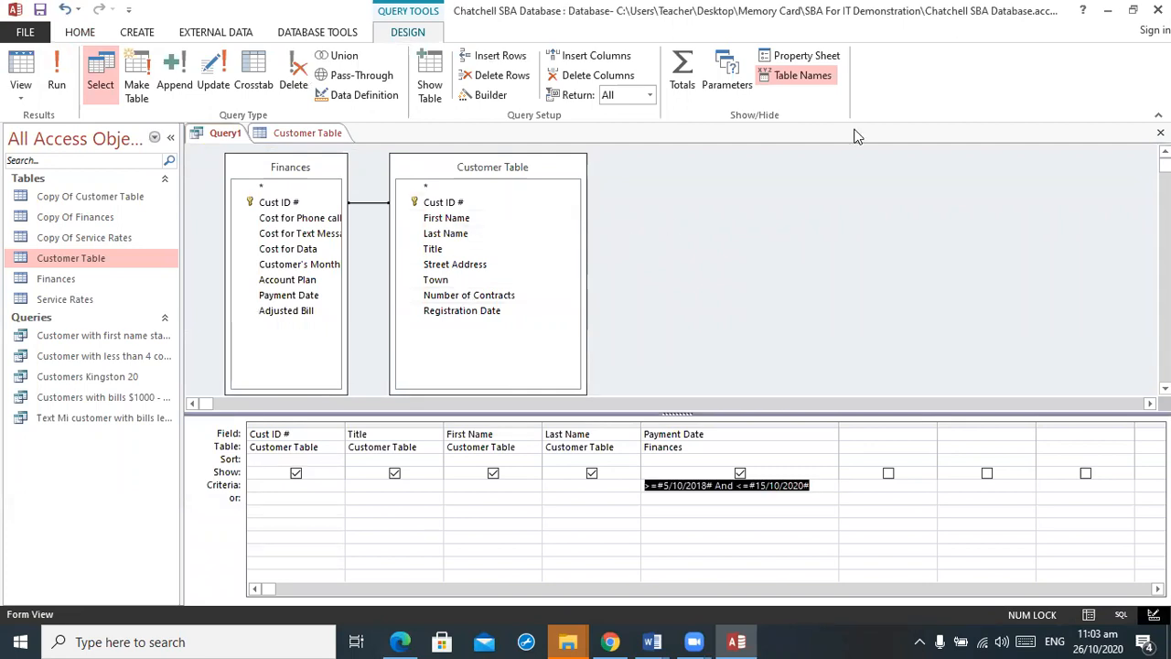
Step: Set the lower date of the Payment Date criterion to 5/10/2020, and clear the whole criterion
{"action": "key", "text": "Tab"}
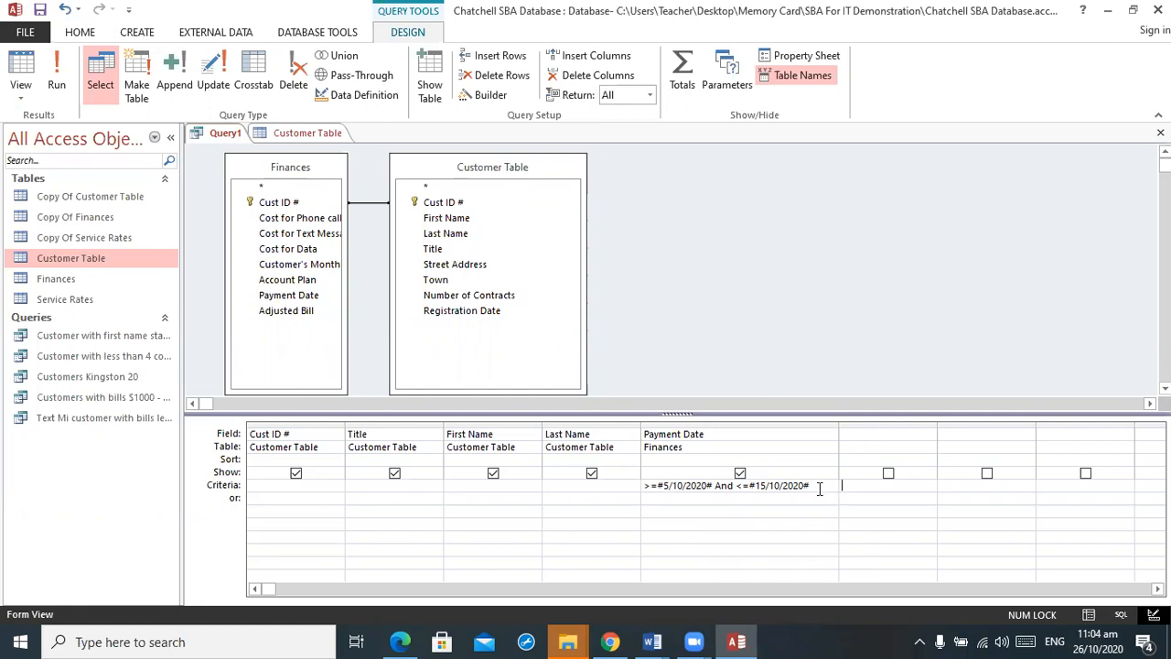
{"action": "left_click_drag", "start_coordinate": [820, 487], "coordinate": [626, 482]}
{"action": "key", "text": "Delete"}
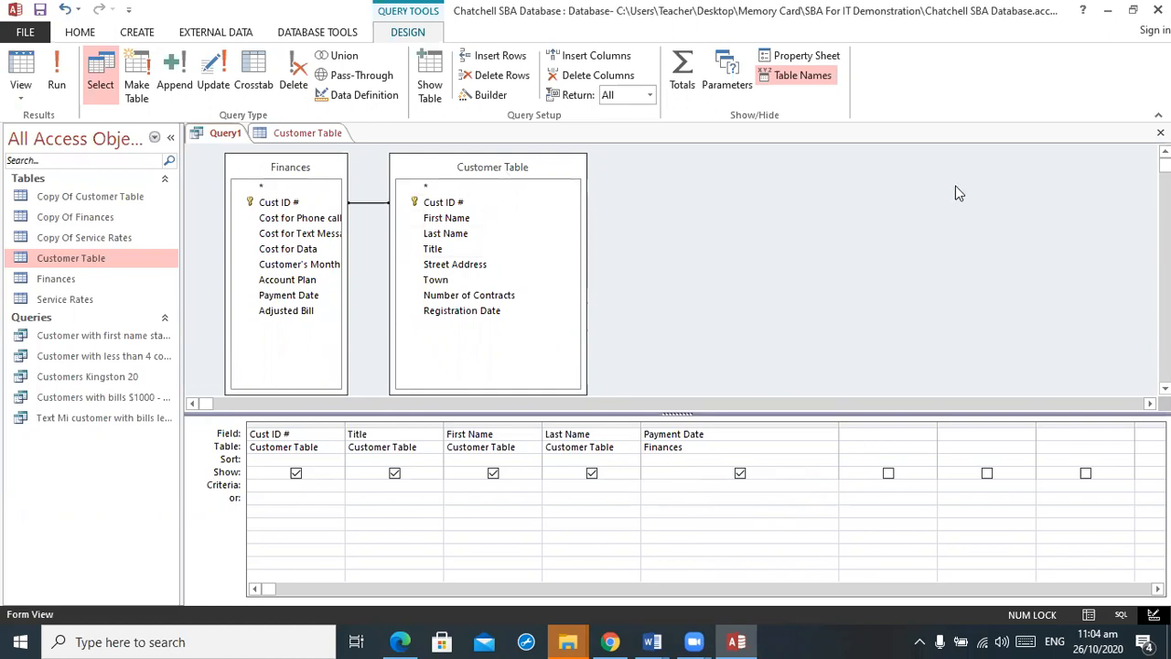
Step: Close the payment date query without saving it and close the Customer Table
{"action": "left_click", "coordinate": [1160, 133]}
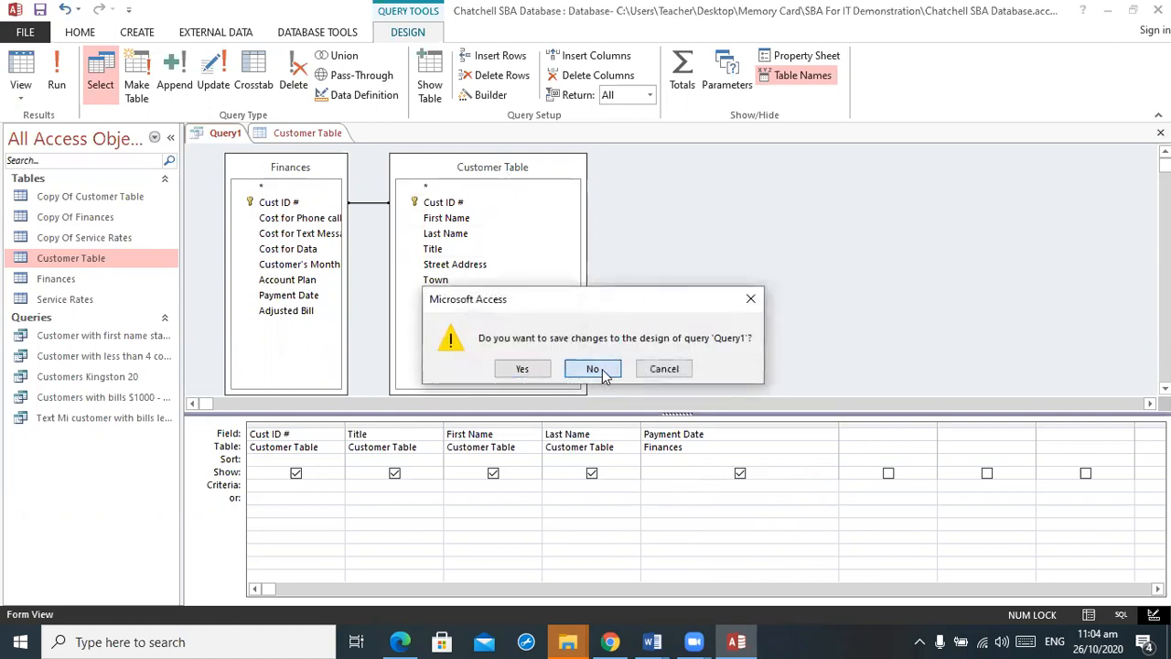
{"action": "left_click", "coordinate": [594, 367]}
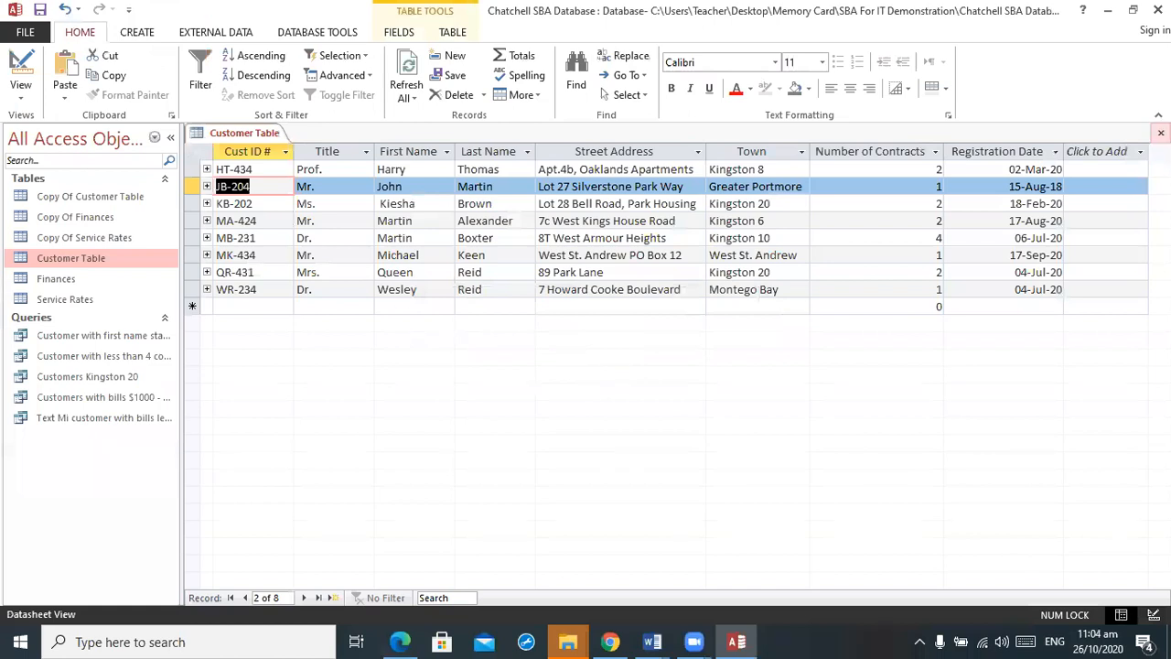
{"action": "left_click", "coordinate": [1160, 132]}
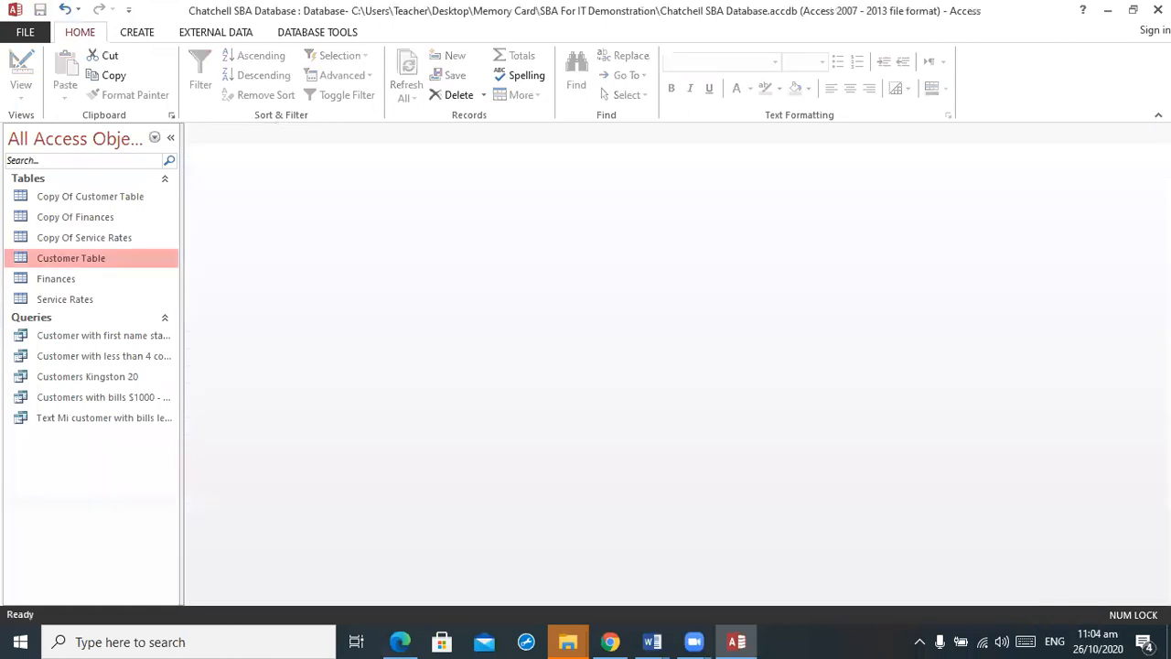
Step: Start a new query design with the Finances table and enlarge its field list to show all the fields
{"action": "left_click", "coordinate": [146, 33]}
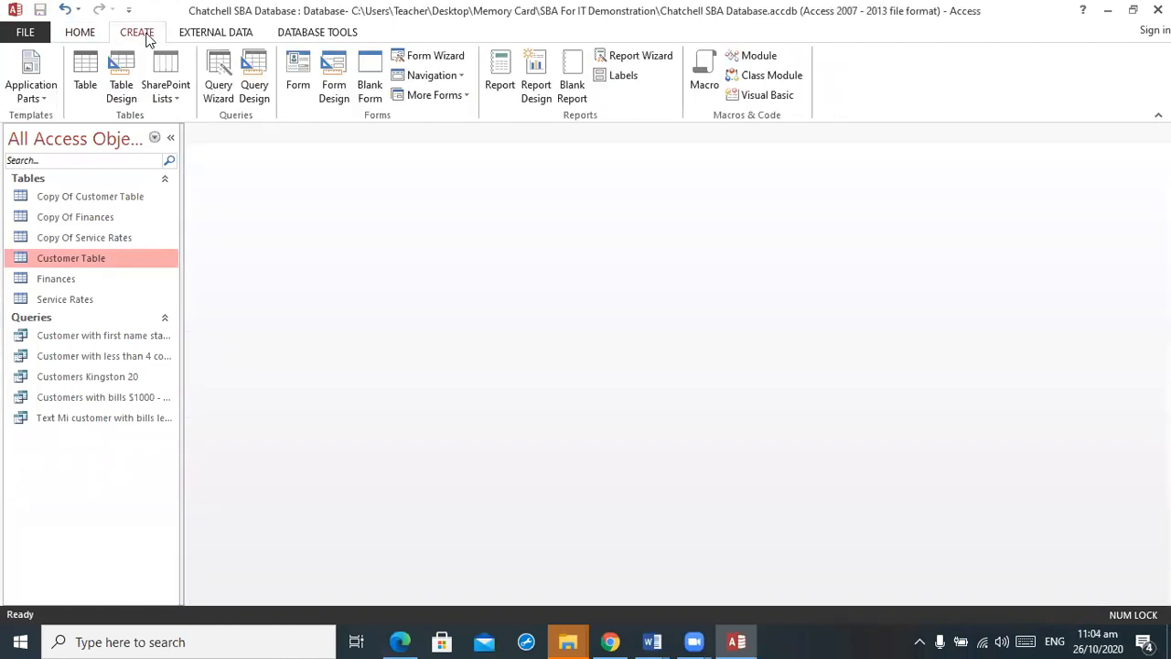
{"action": "left_click", "coordinate": [255, 85]}
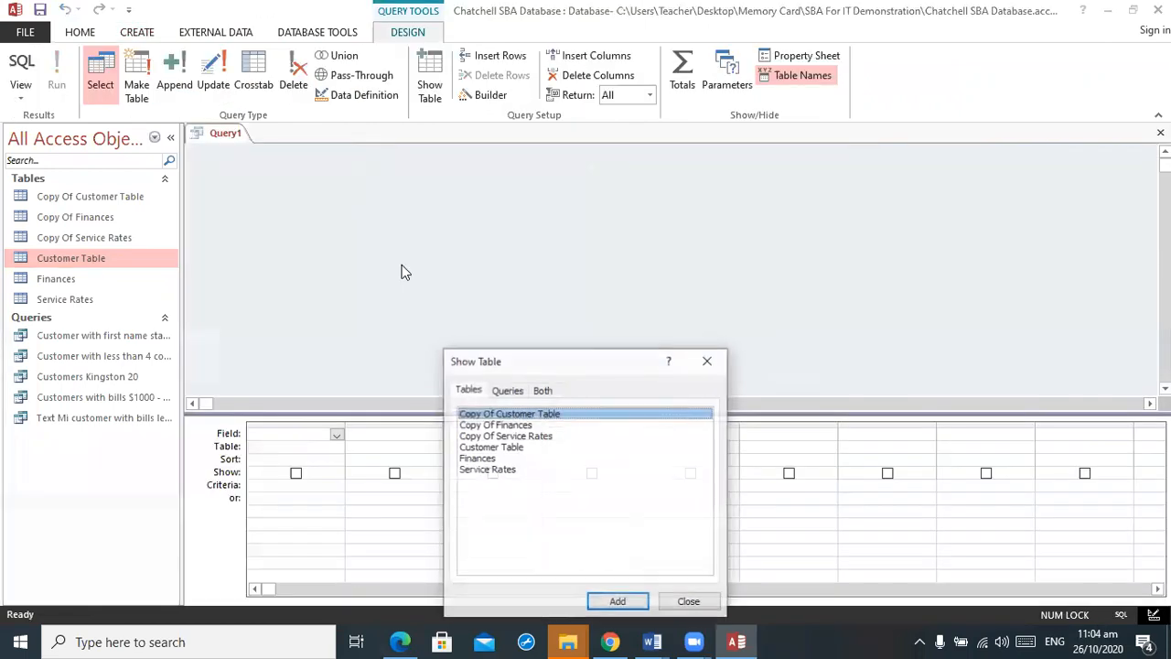
{"action": "double_click", "coordinate": [492, 459]}
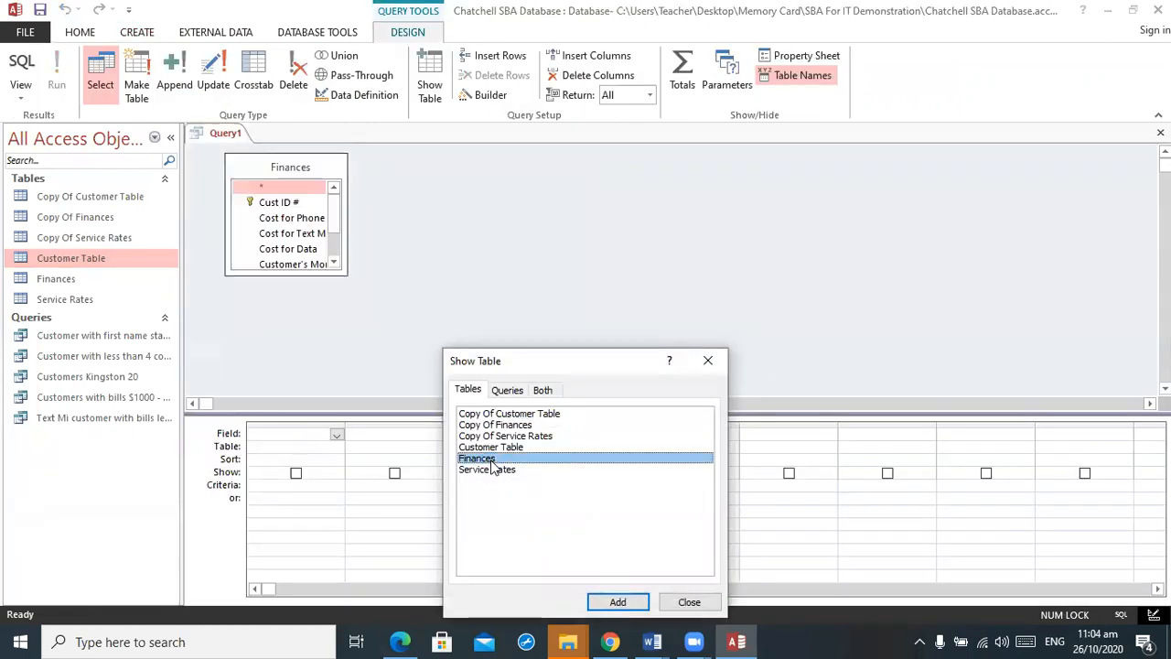
{"action": "left_click", "coordinate": [708, 361]}
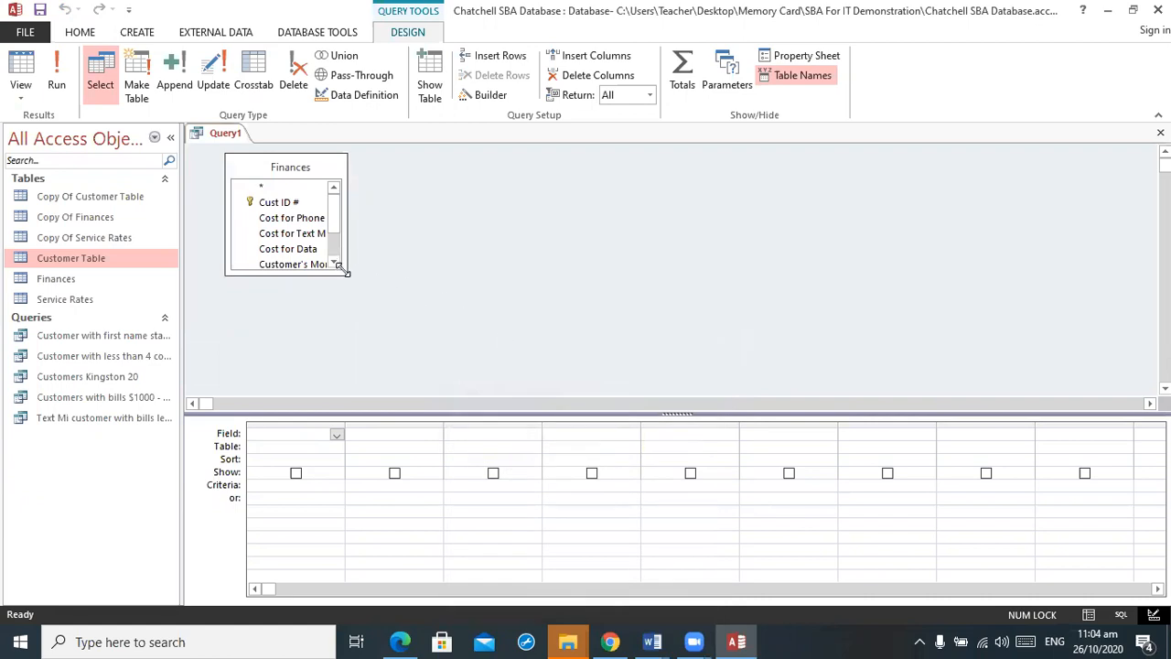
{"action": "left_click_drag", "start_coordinate": [346, 272], "coordinate": [511, 355]}
Step: Fill the query grid with two Account Plan columns from Finances, removing the Cost for Text Messages column
{"action": "double_click", "coordinate": [347, 221]}
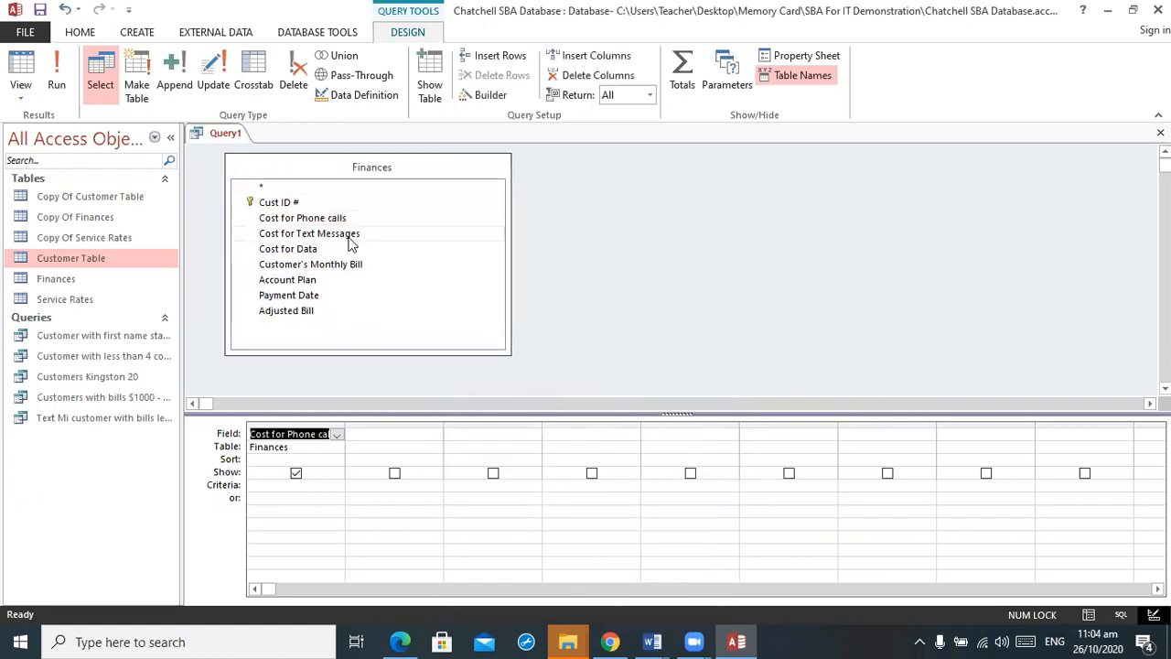
{"action": "double_click", "coordinate": [348, 235]}
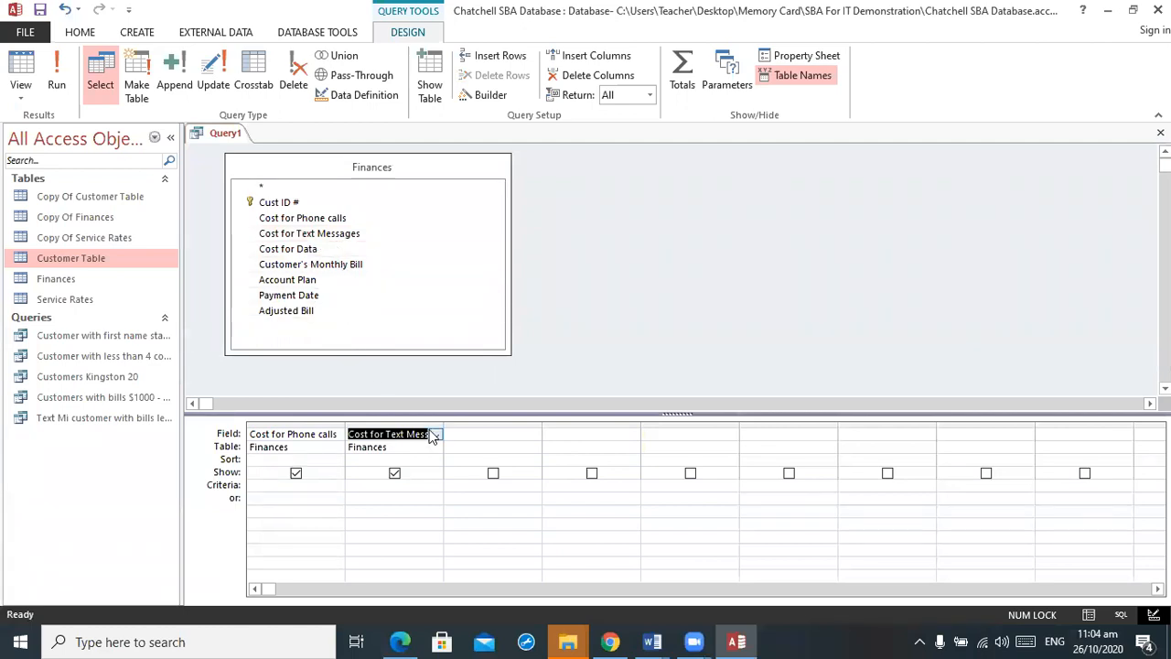
{"action": "left_click", "coordinate": [337, 435]}
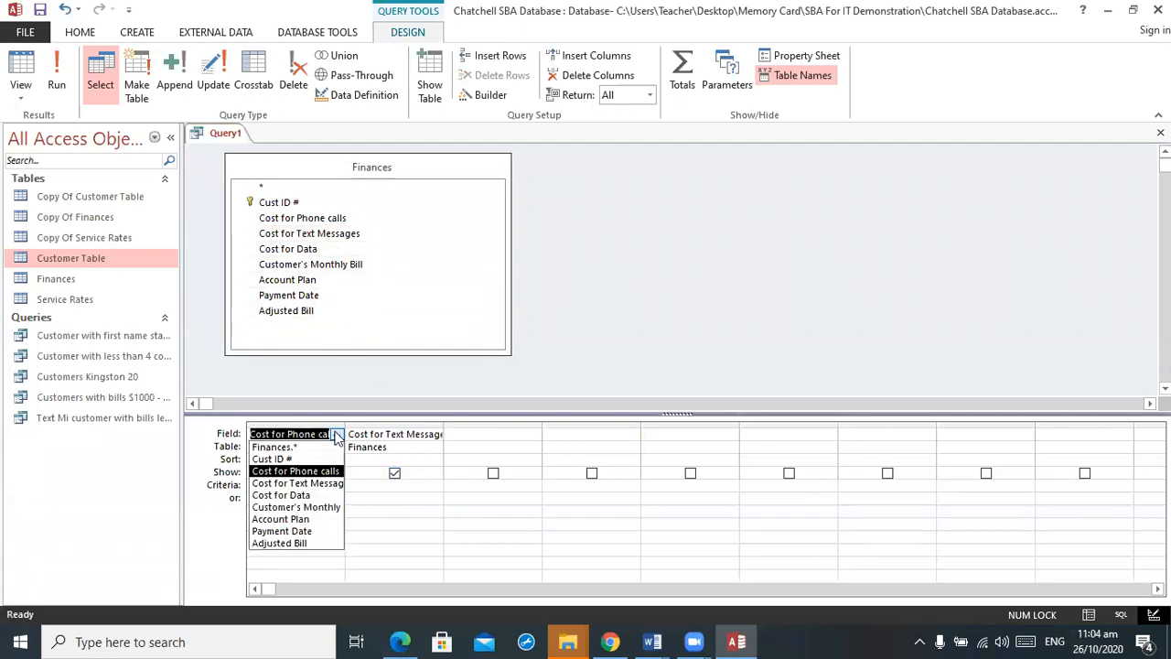
{"action": "left_click", "coordinate": [306, 519]}
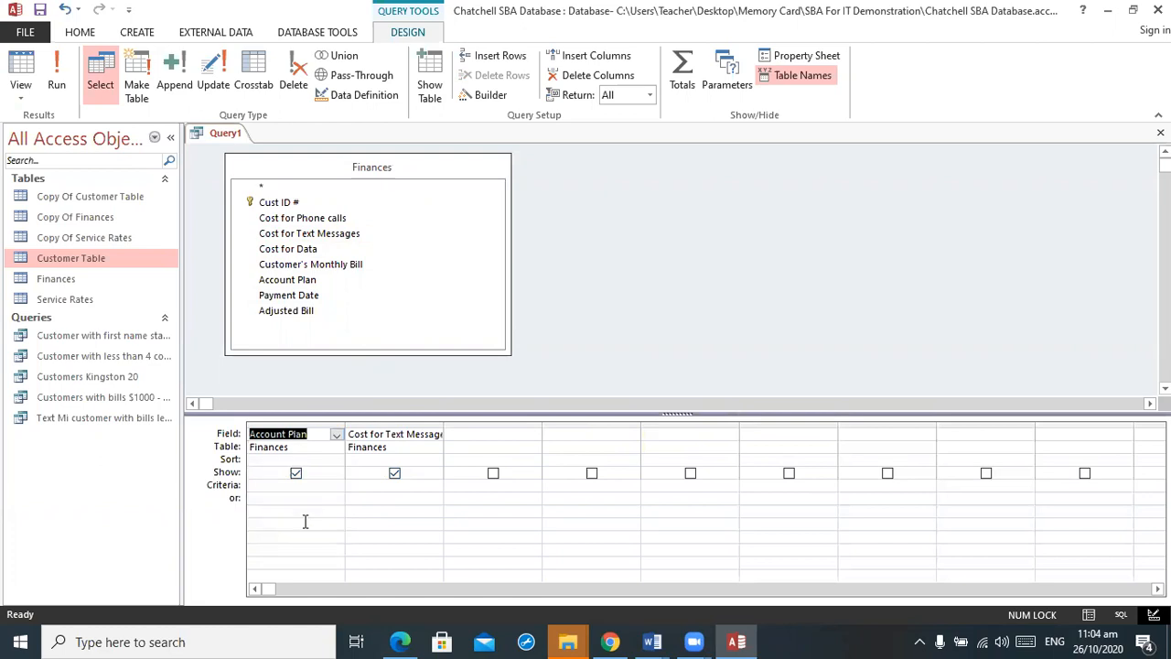
{"action": "double_click", "coordinate": [324, 281]}
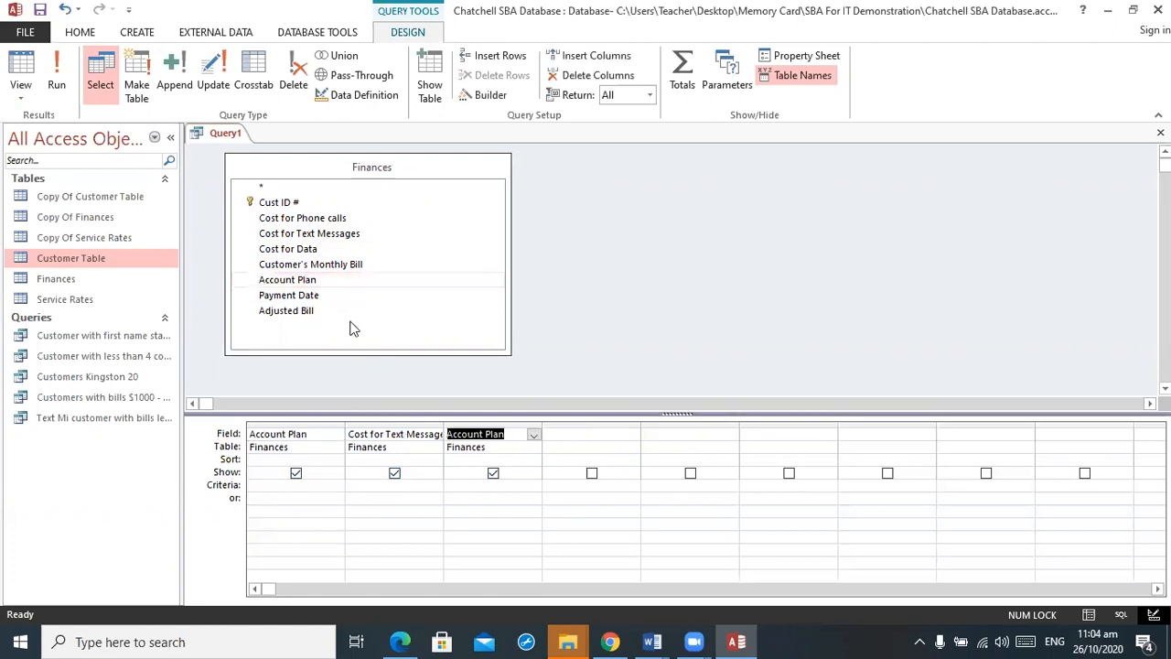
{"action": "left_click", "coordinate": [417, 425]}
{"action": "right_click", "coordinate": [416, 428]}
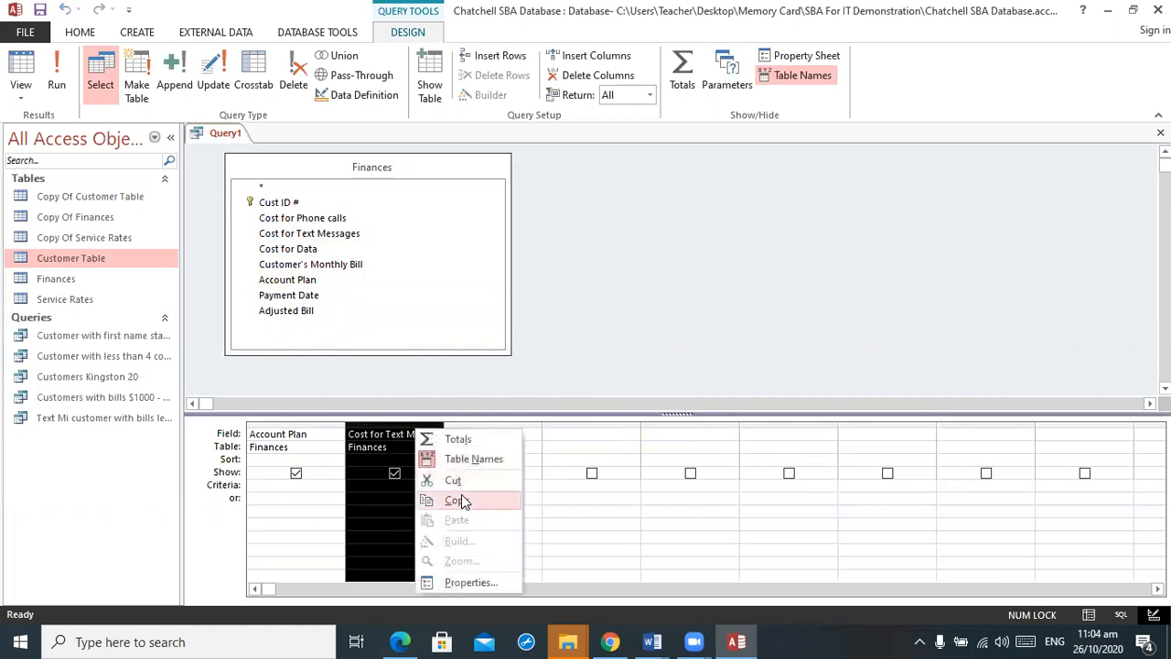
{"action": "left_click", "coordinate": [454, 479]}
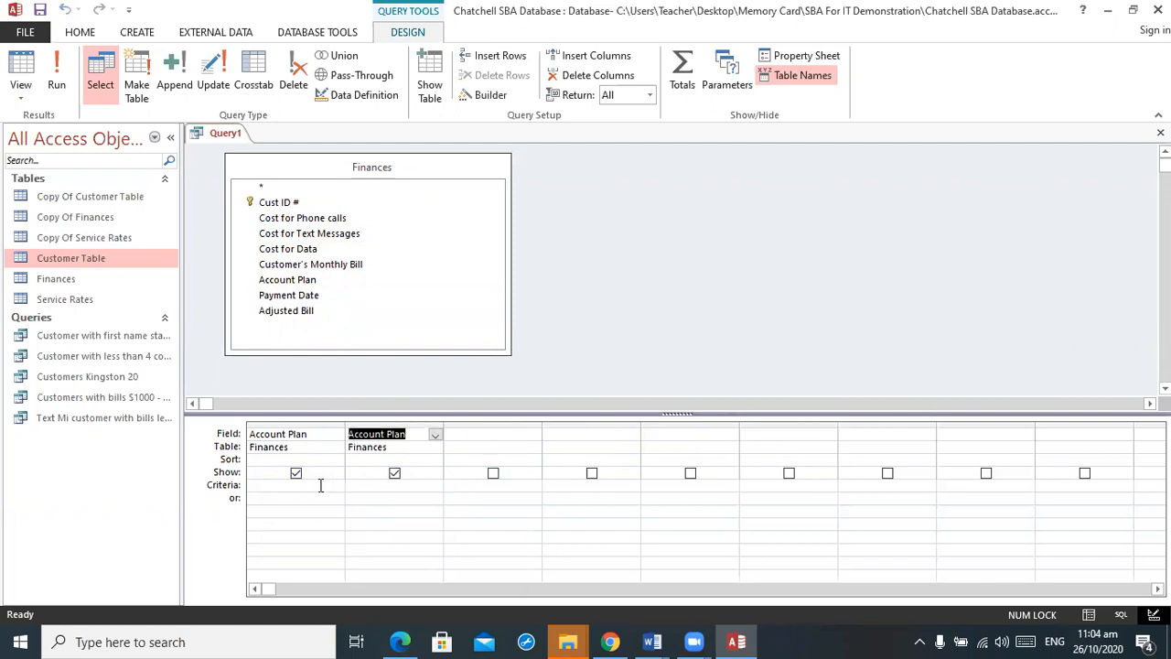
Step: Sort the second Account Plan column in ascending order, run the query and return to its design
{"action": "left_click", "coordinate": [323, 485]}
{"action": "left_click", "coordinate": [435, 461]}
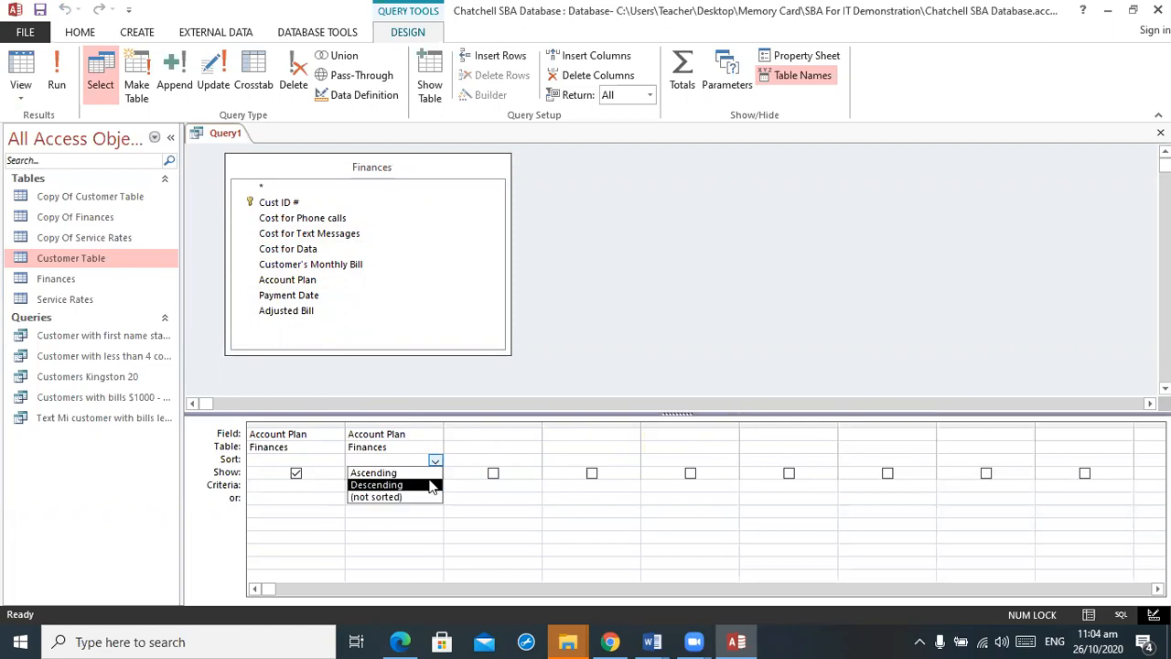
{"action": "left_click", "coordinate": [427, 473]}
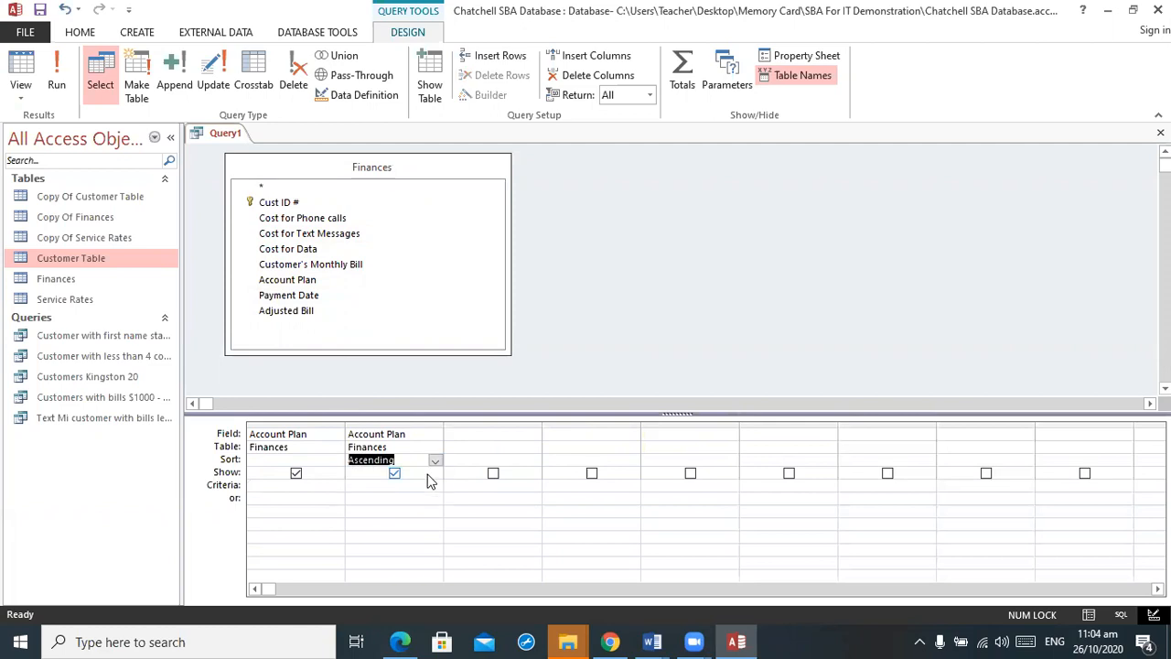
{"action": "left_click", "coordinate": [60, 73]}
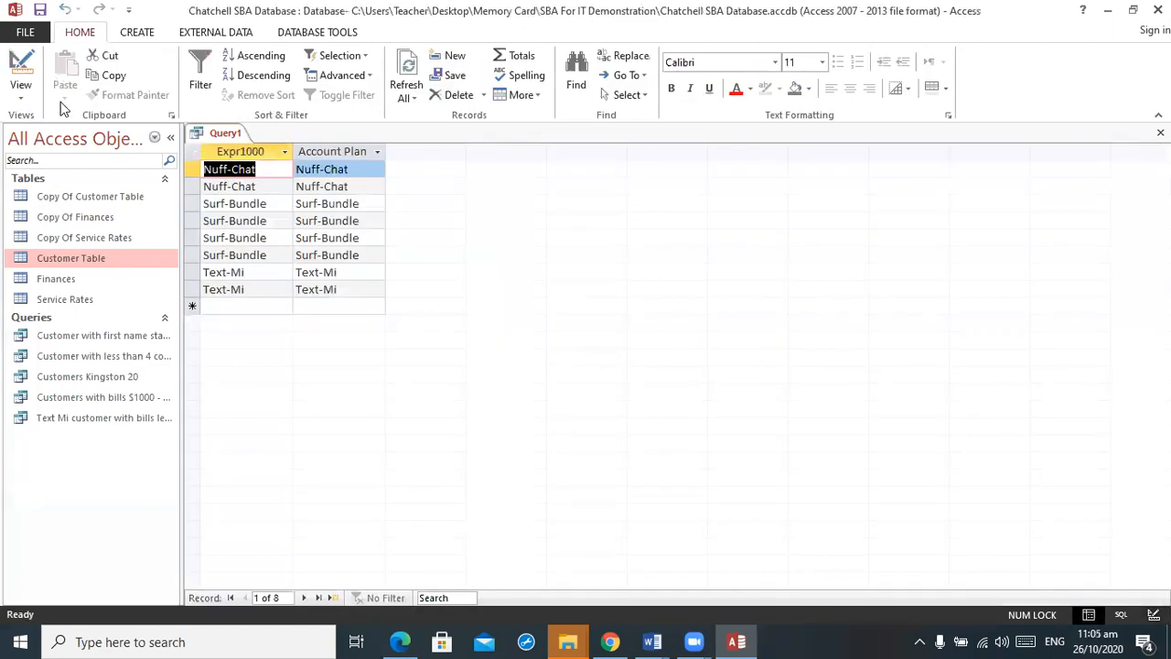
{"action": "left_click", "coordinate": [28, 69]}
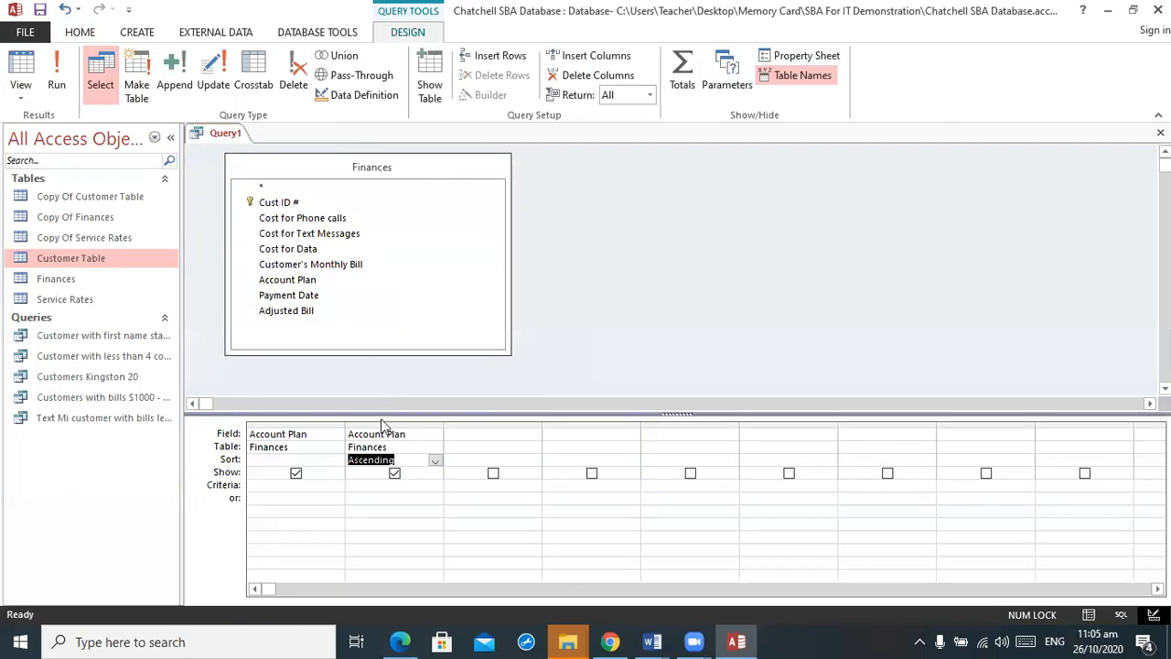
Step: Close the query with the duplicate Account Plan columns without saving it
{"action": "left_click", "coordinate": [310, 526]}
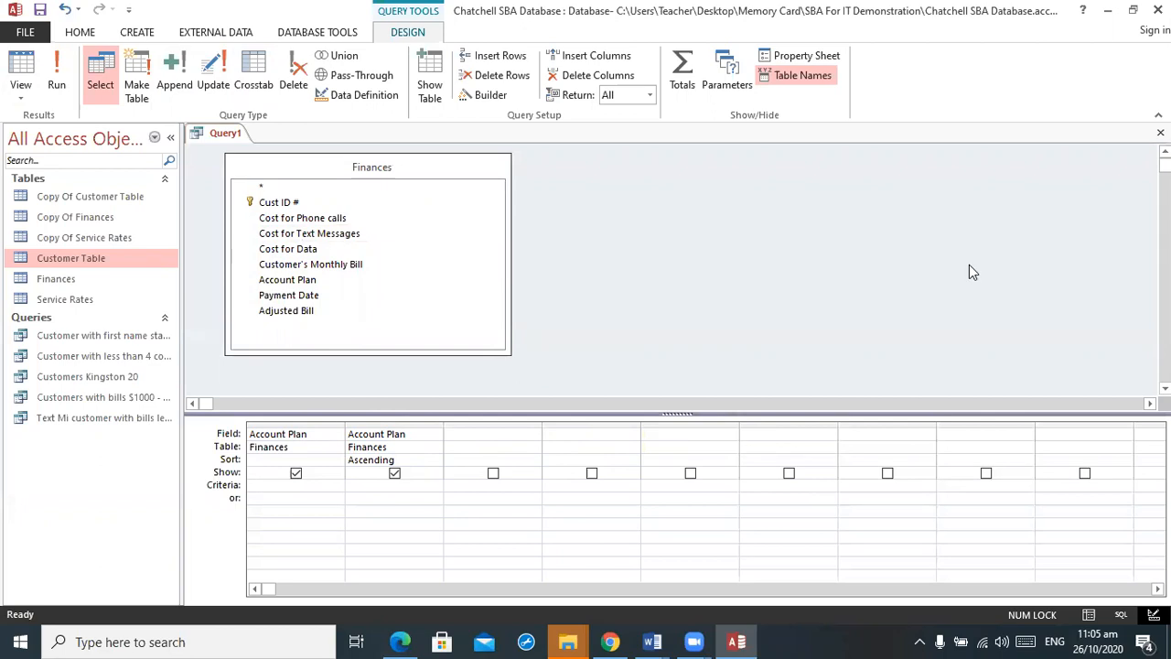
{"action": "left_click", "coordinate": [1160, 133]}
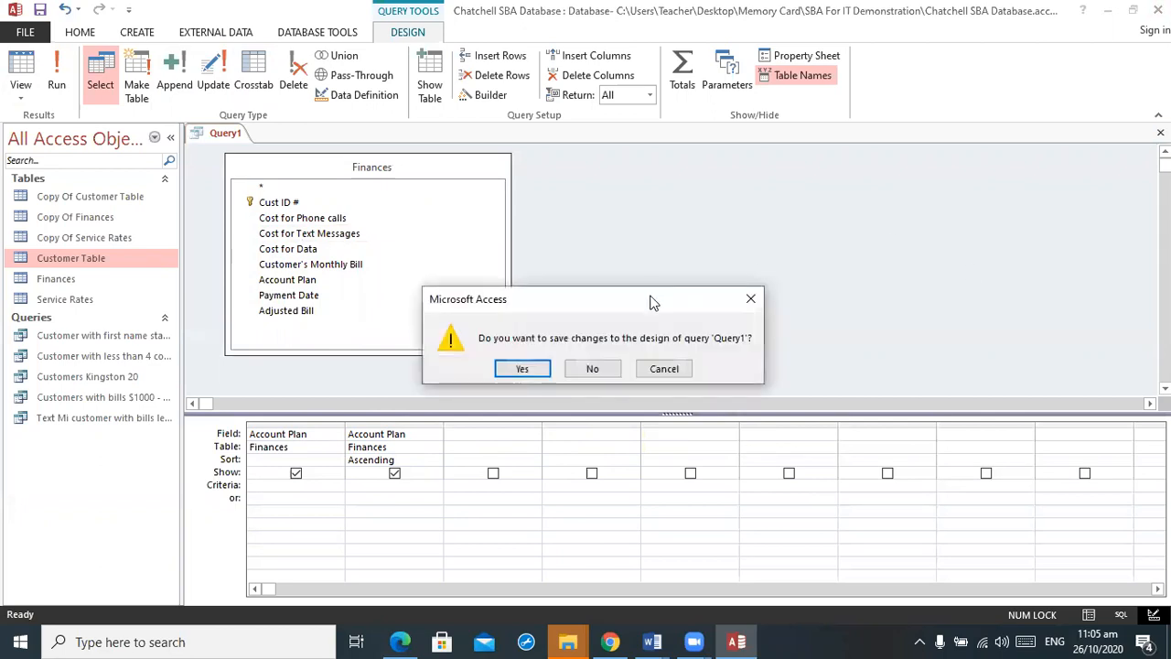
{"action": "left_click", "coordinate": [594, 368]}
Step: Create another query design based on the Finances table and enlarge its box so every field name is readable
{"action": "left_click", "coordinate": [140, 34]}
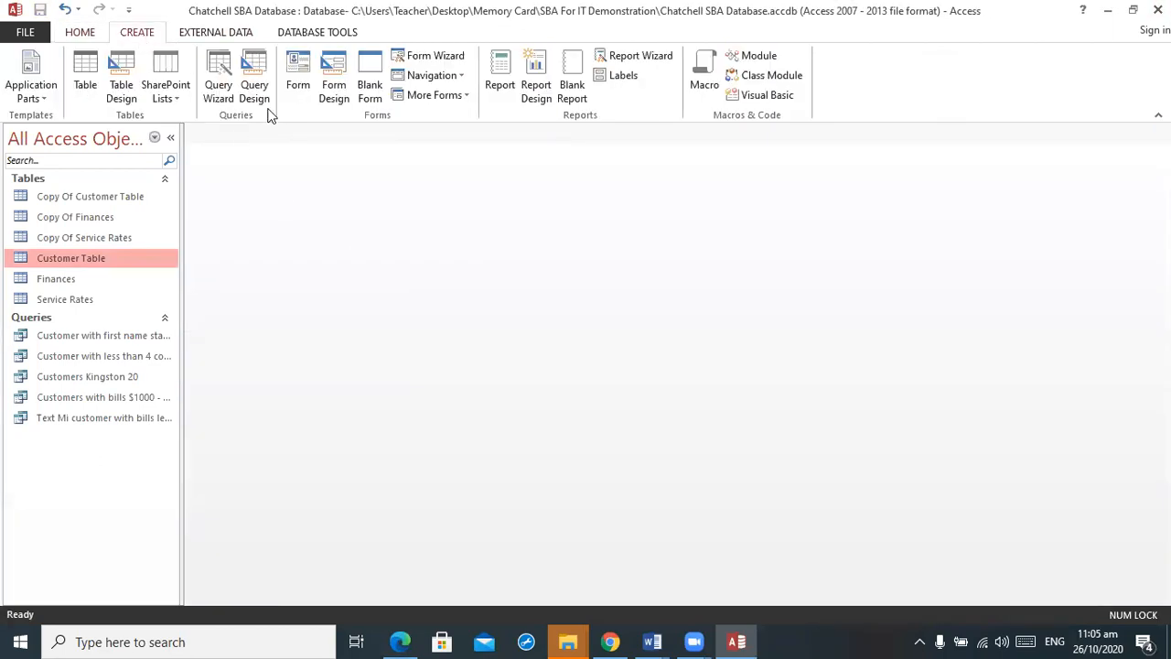
{"action": "left_click", "coordinate": [255, 81]}
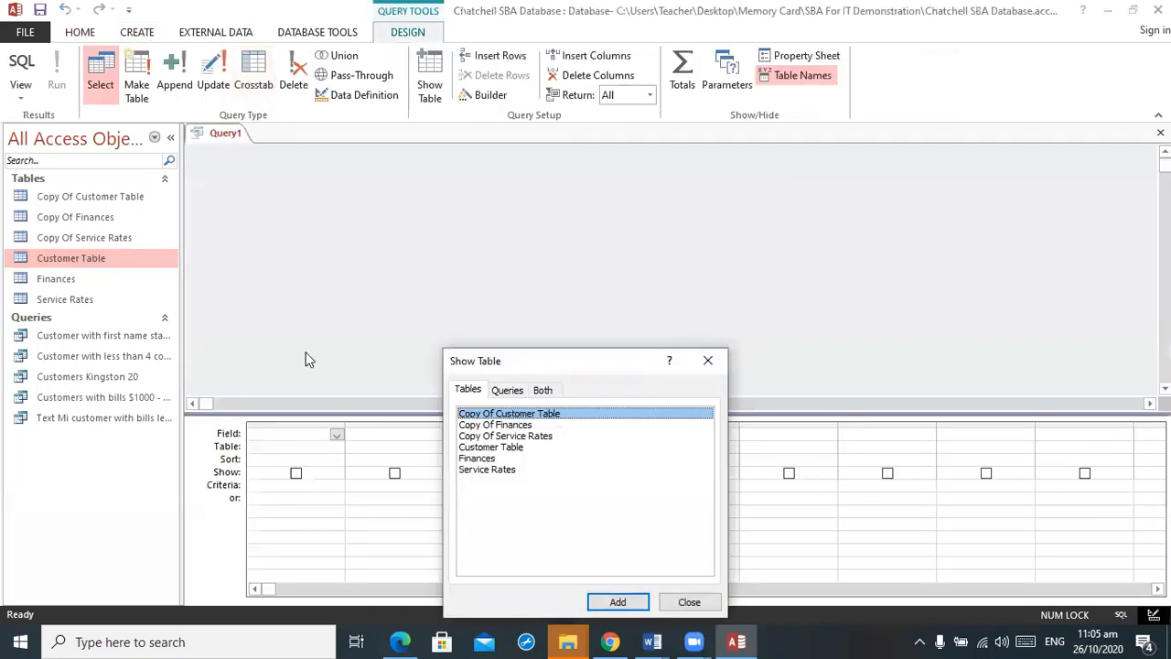
{"action": "double_click", "coordinate": [494, 458]}
{"action": "left_click", "coordinate": [687, 601]}
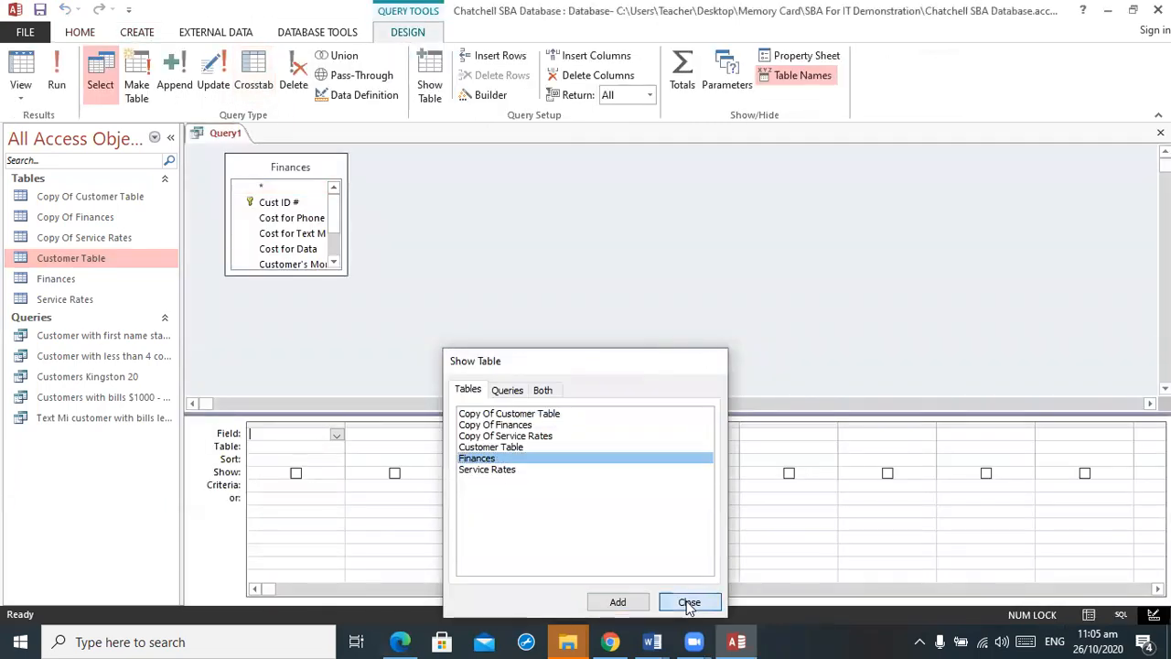
{"action": "left_click", "coordinate": [358, 264]}
{"action": "left_click_drag", "start_coordinate": [347, 273], "coordinate": [463, 394]}
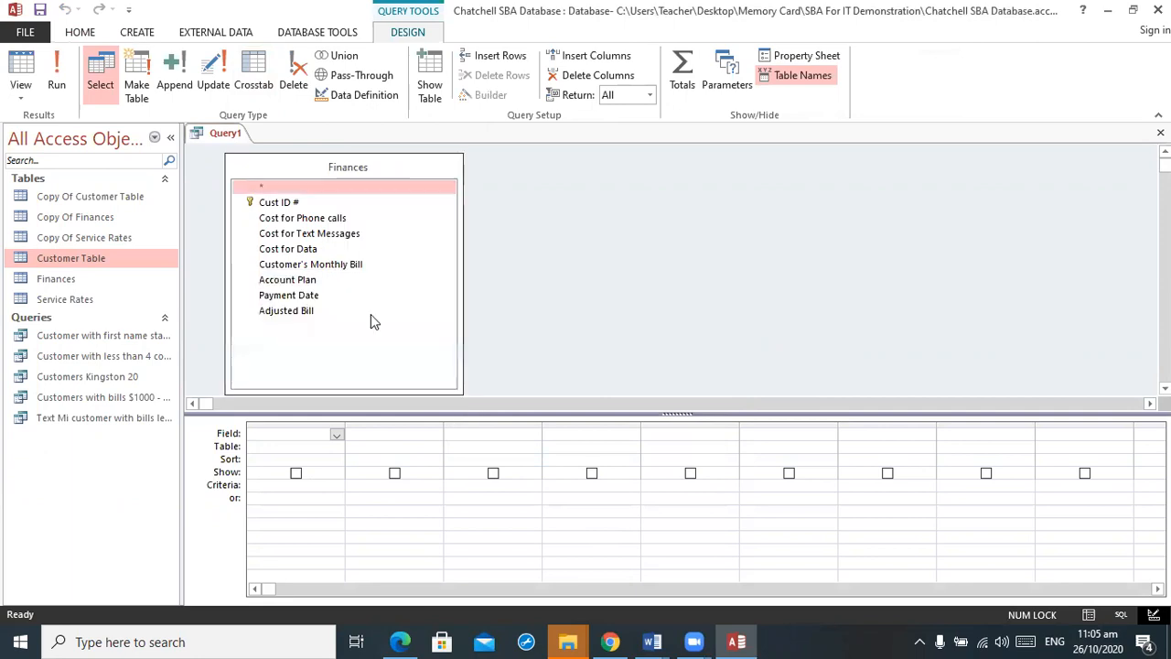
Step: Add Account Plan and Customer's Monthly Bill to the query, run it and return to its design
{"action": "double_click", "coordinate": [321, 279]}
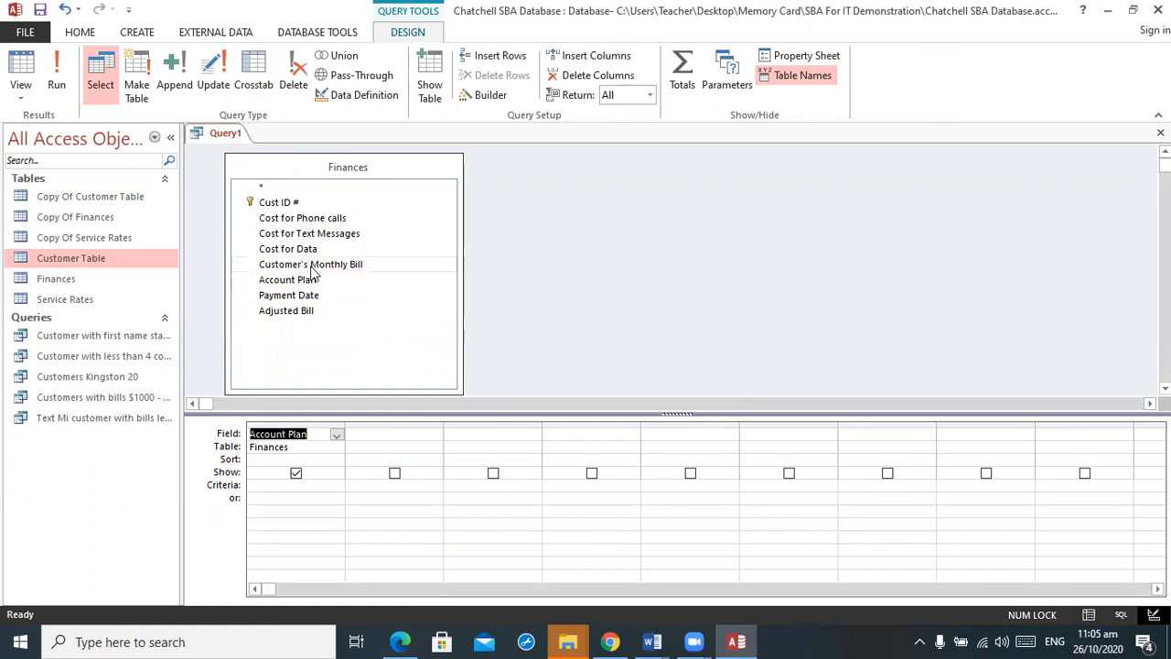
{"action": "double_click", "coordinate": [311, 265]}
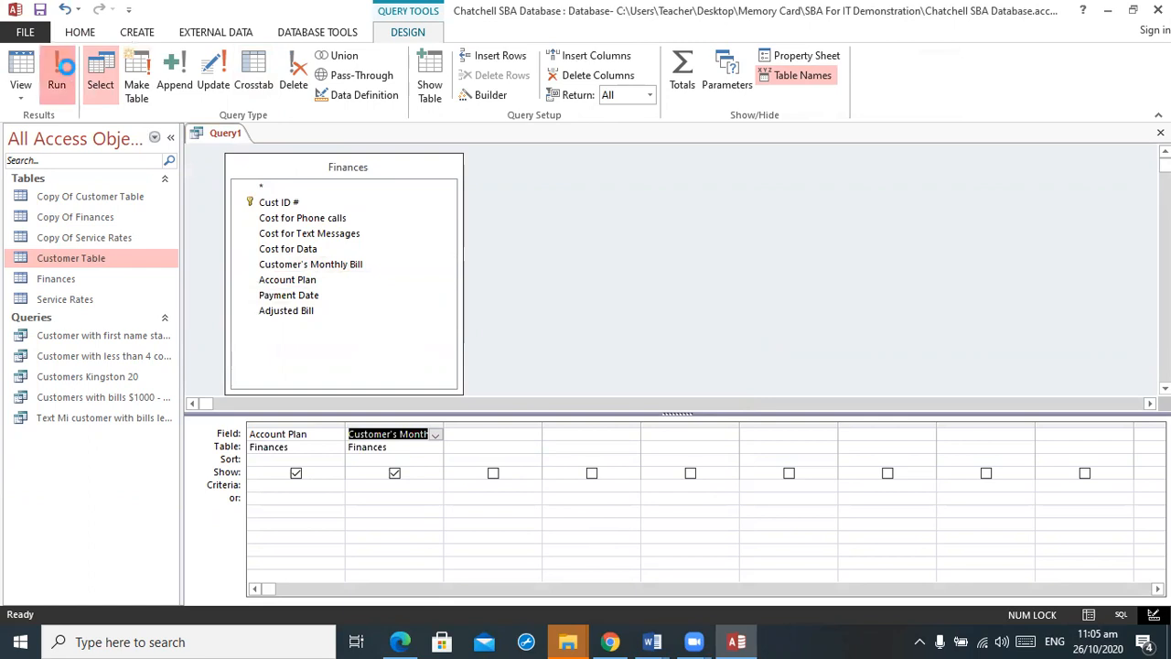
{"action": "left_click", "coordinate": [69, 75]}
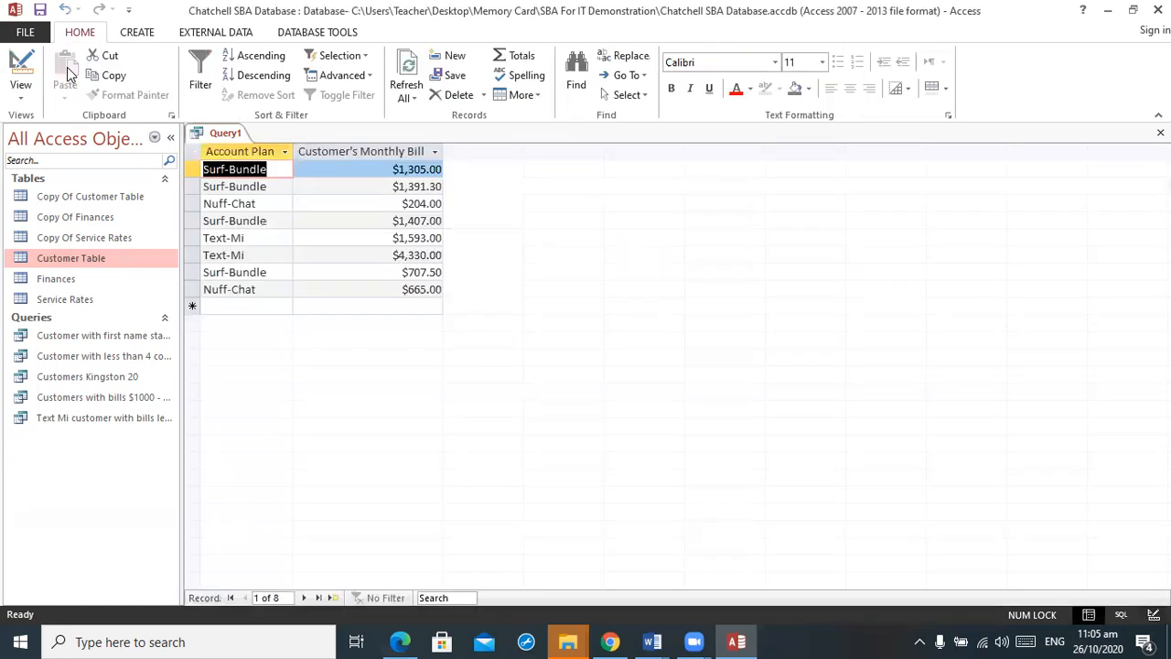
{"action": "left_click", "coordinate": [20, 75]}
Step: Turn on totals, keep Account Plan as Group By, set Customer's Monthly Bill to Sum and run the query
{"action": "left_click", "coordinate": [436, 460]}
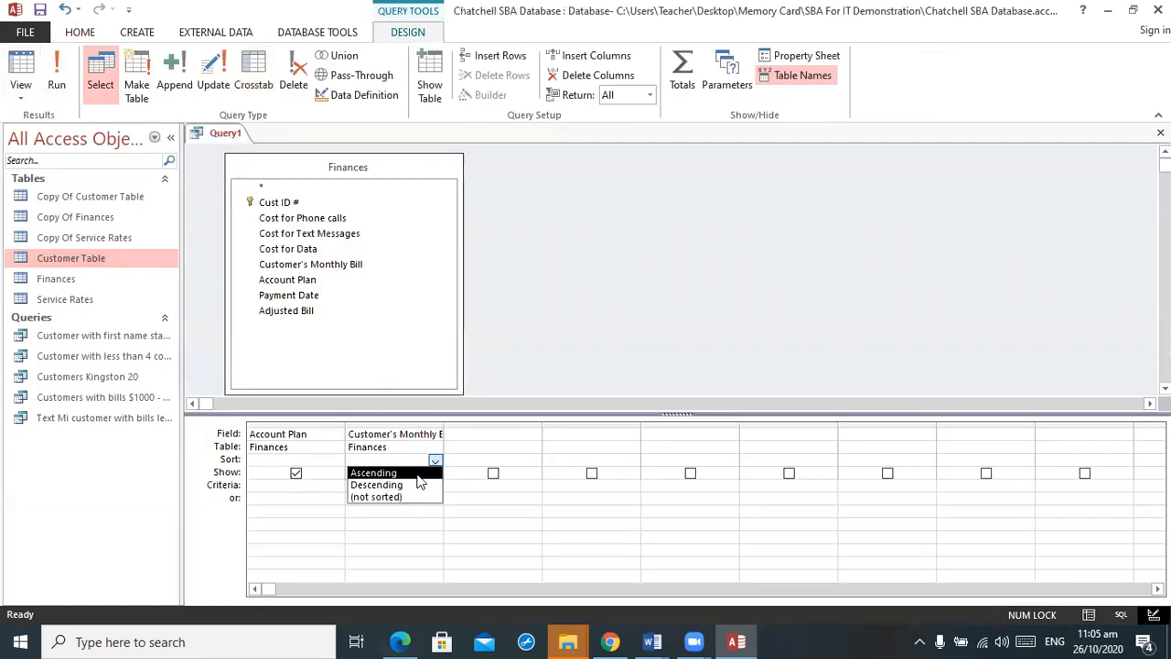
{"action": "left_click", "coordinate": [377, 526]}
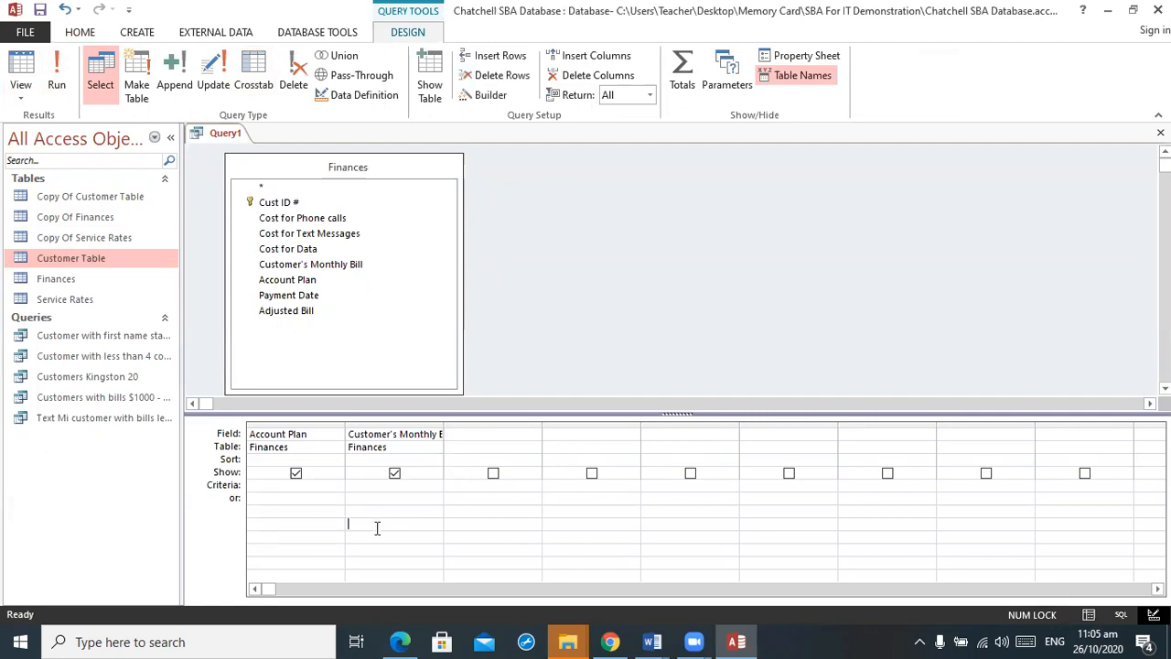
{"action": "left_click", "coordinate": [682, 73]}
{"action": "left_click", "coordinate": [434, 461]}
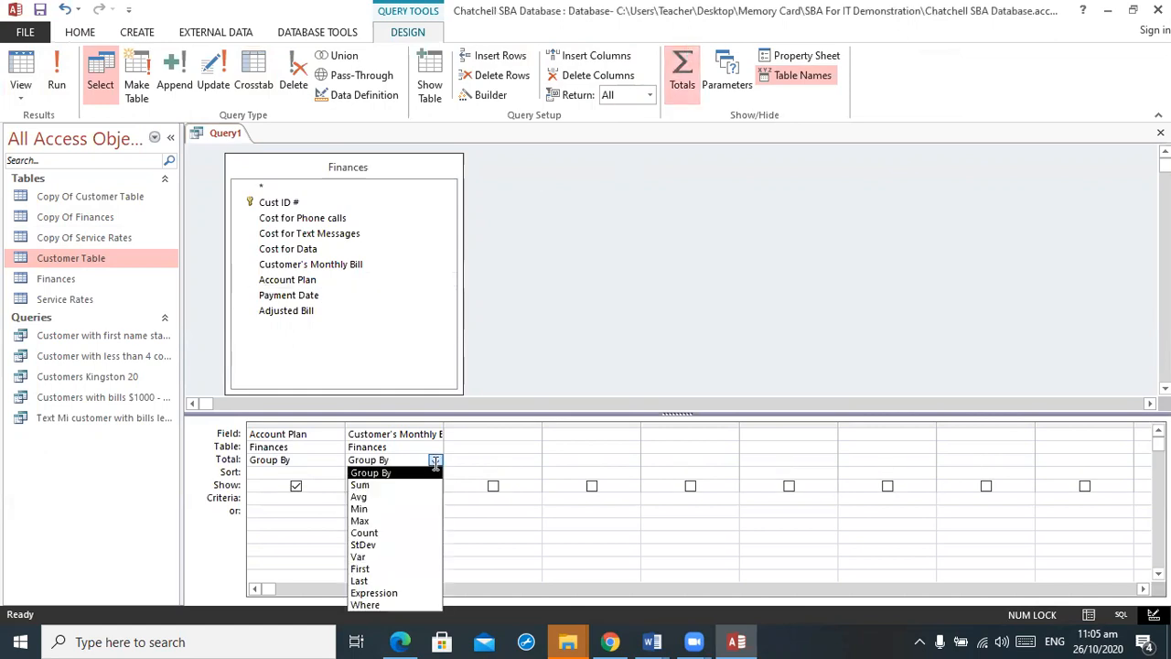
{"action": "left_click", "coordinate": [360, 485]}
{"action": "left_click", "coordinate": [57, 77]}
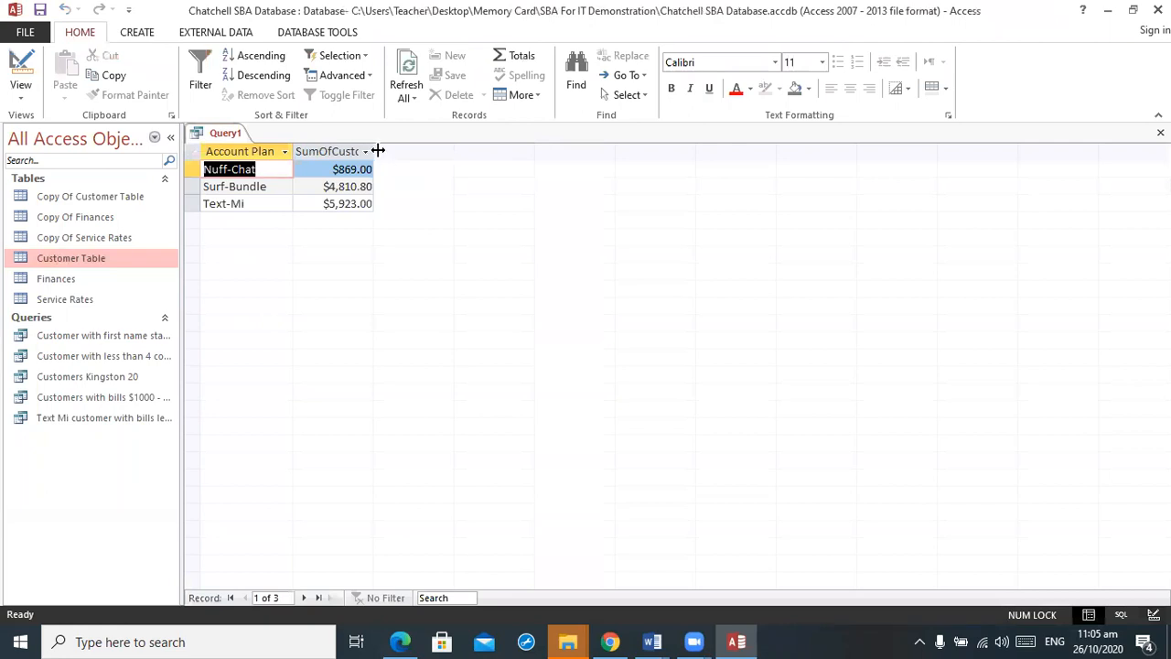
Step: Widen the summed monthly bill column to fit its heading, save the query as Bill Summary and close it
{"action": "double_click", "coordinate": [374, 150]}
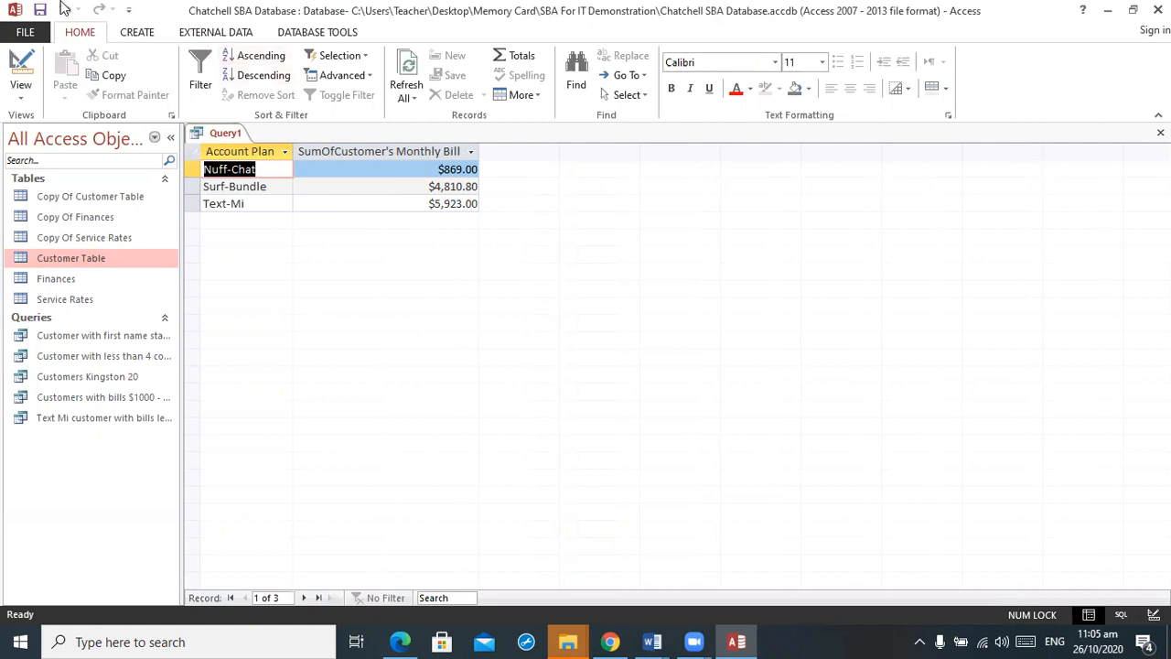
{"action": "left_click", "coordinate": [40, 10]}
{"action": "type", "text": "Bill Summary"}
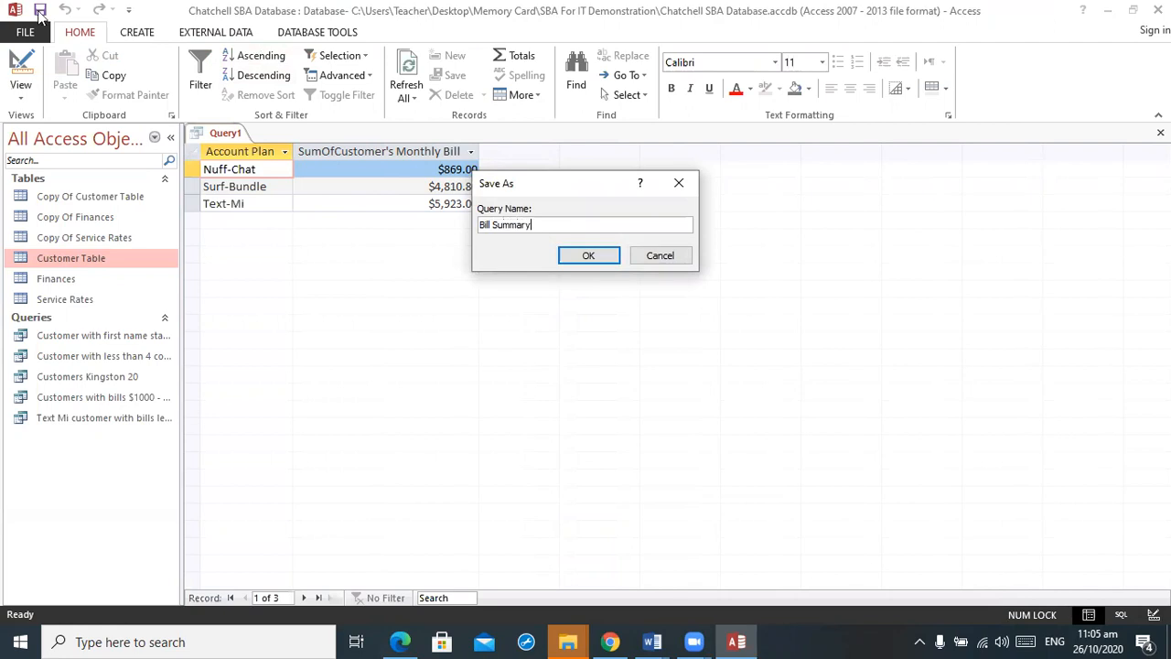
{"action": "key", "text": "Return"}
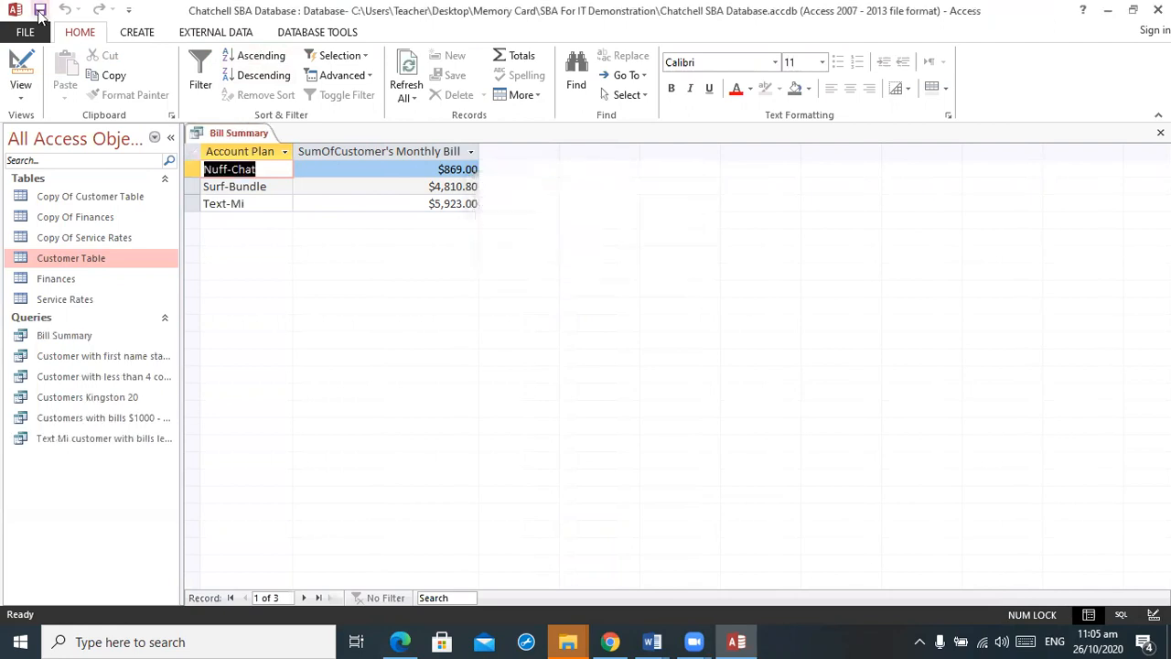
{"action": "left_click", "coordinate": [1160, 133]}
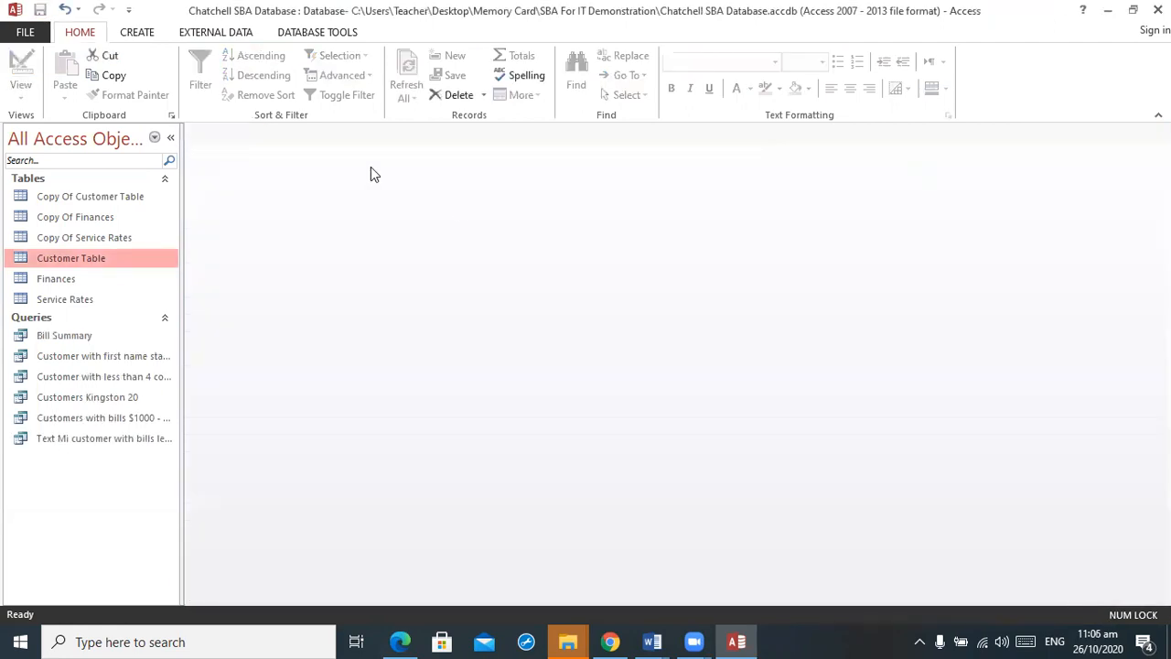
Step: Create a new query design based on Customer Table and enlarge its box so every field name is readable
{"action": "left_click", "coordinate": [147, 34]}
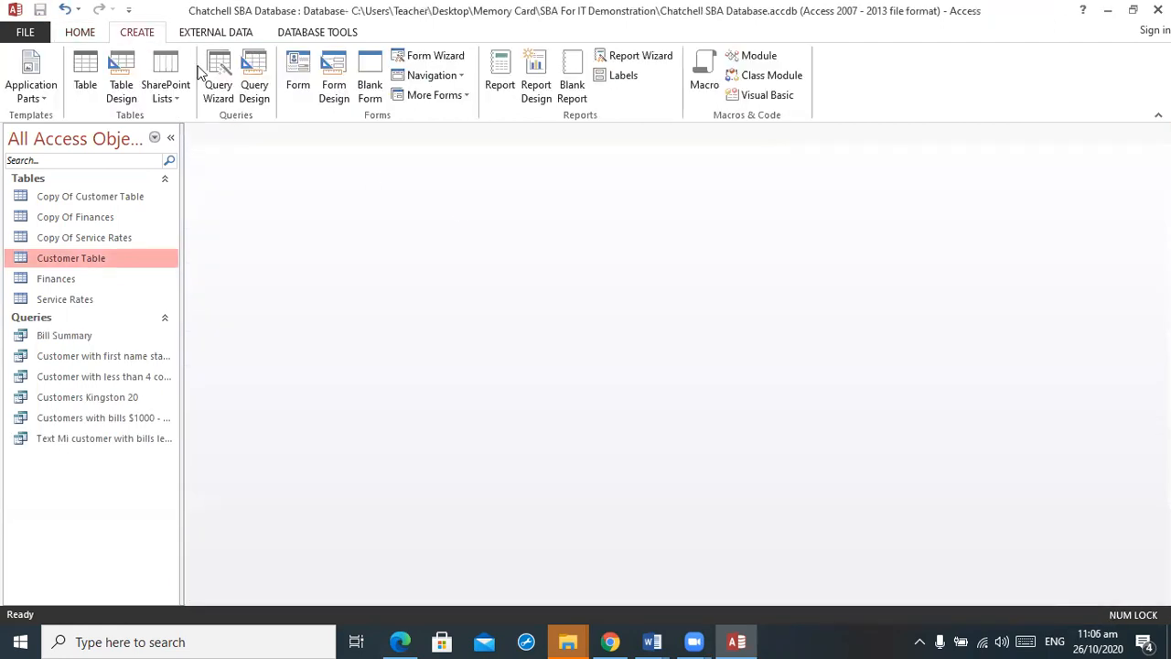
{"action": "left_click", "coordinate": [256, 89]}
{"action": "left_click", "coordinate": [499, 448]}
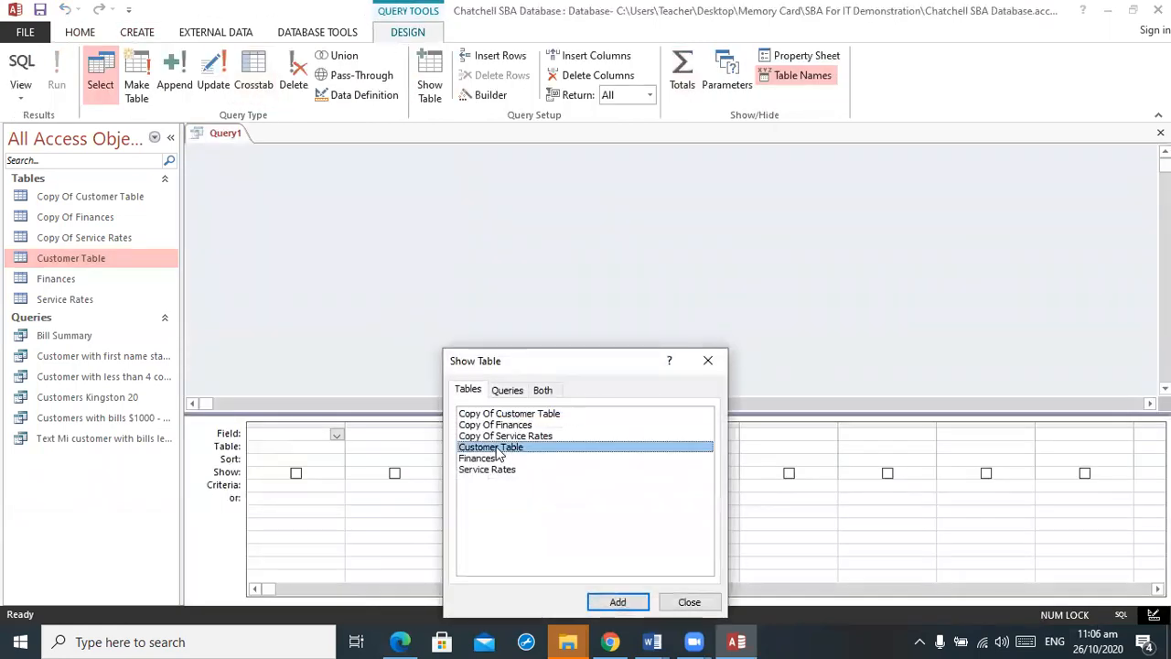
{"action": "double_click", "coordinate": [497, 449]}
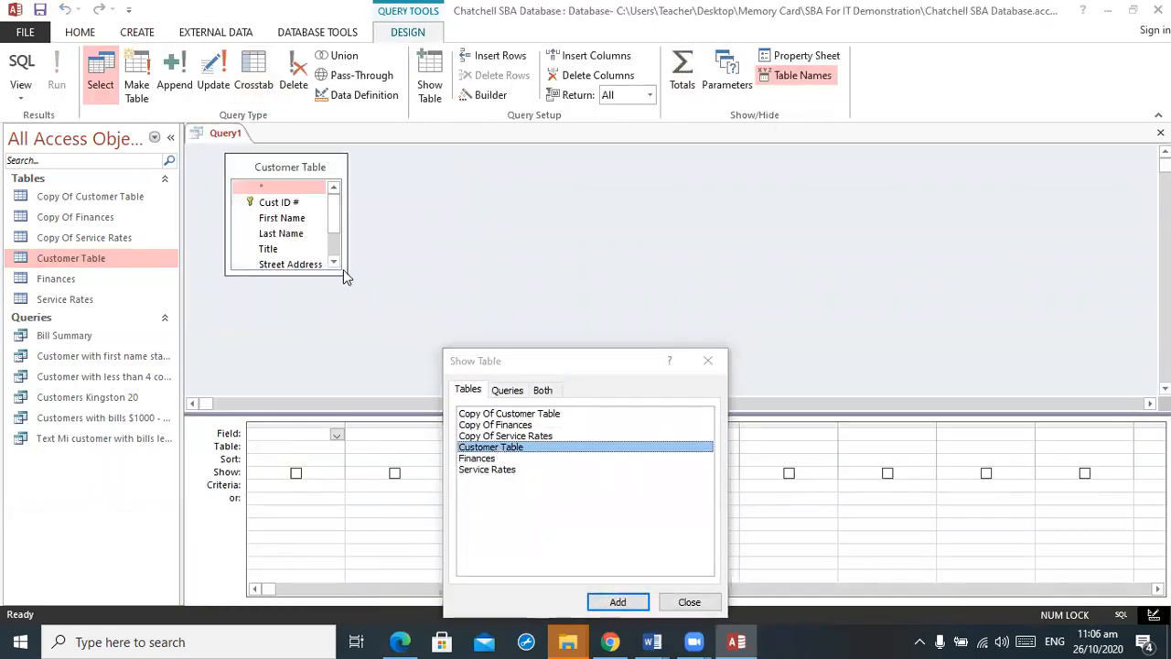
{"action": "left_click", "coordinate": [707, 363]}
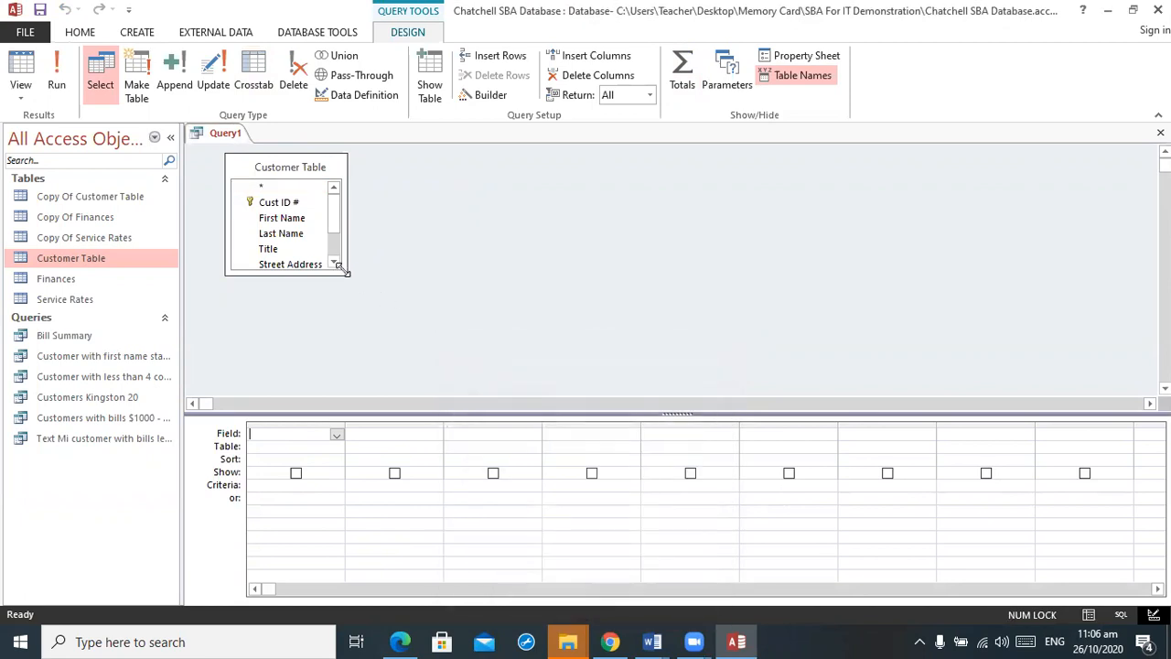
{"action": "left_click_drag", "start_coordinate": [345, 271], "coordinate": [420, 349]}
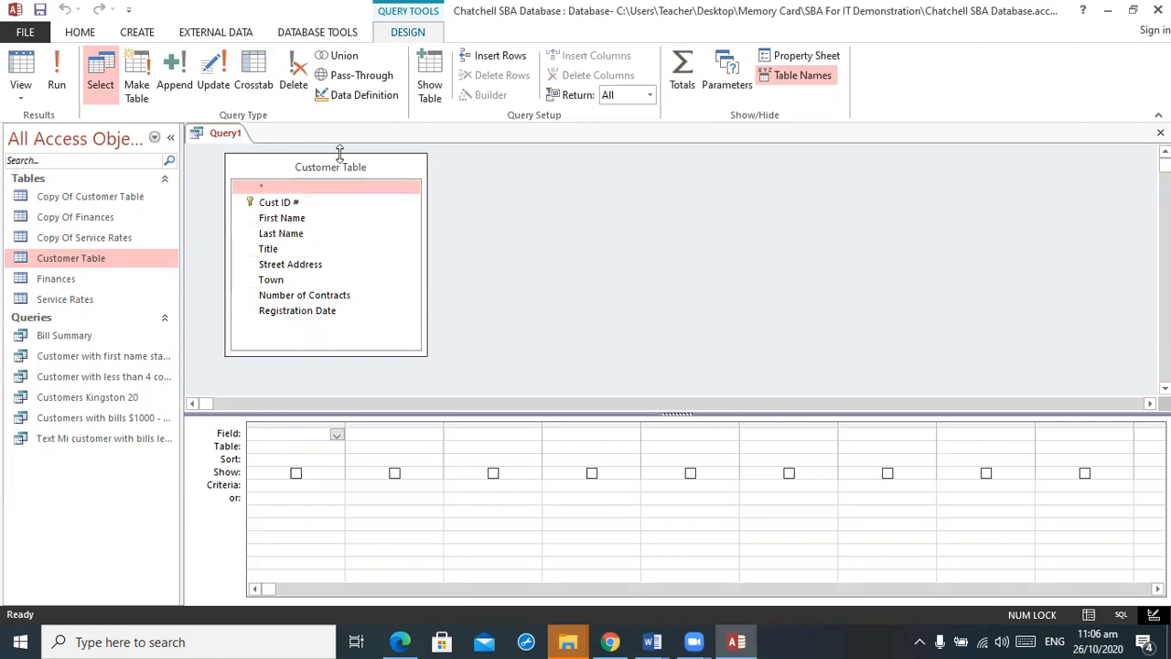
Step: Replace Customer Table with the Finances table in the query design and enlarge its box to show all fields
{"action": "left_click", "coordinate": [81, 33]}
{"action": "left_click", "coordinate": [137, 35]}
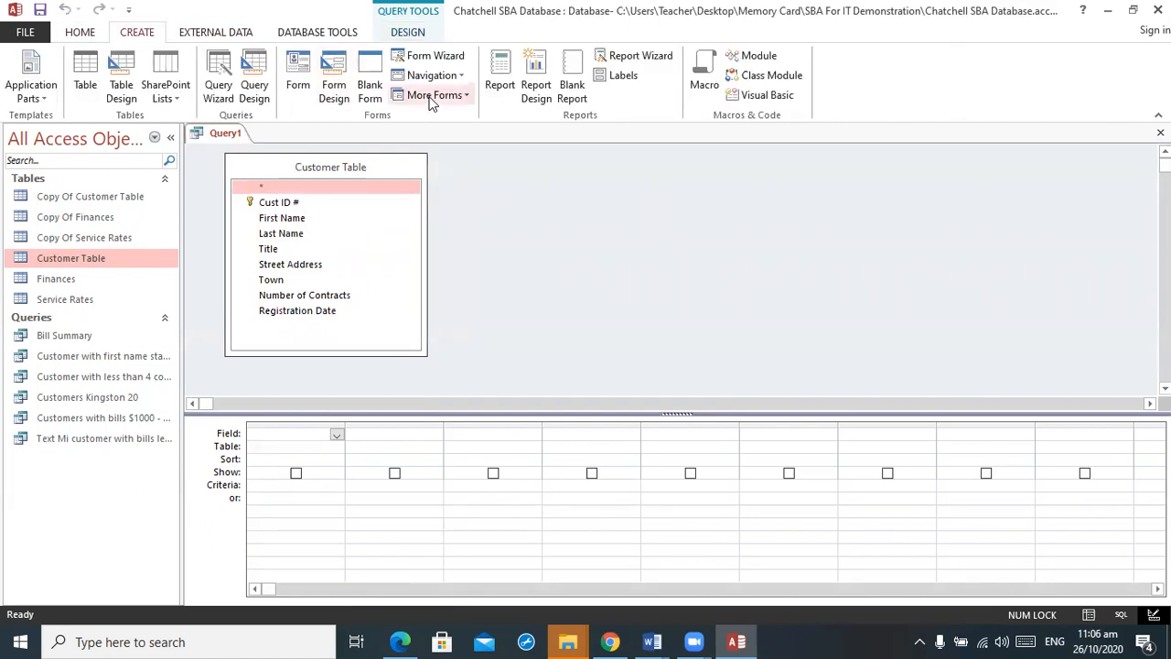
{"action": "right_click", "coordinate": [380, 174]}
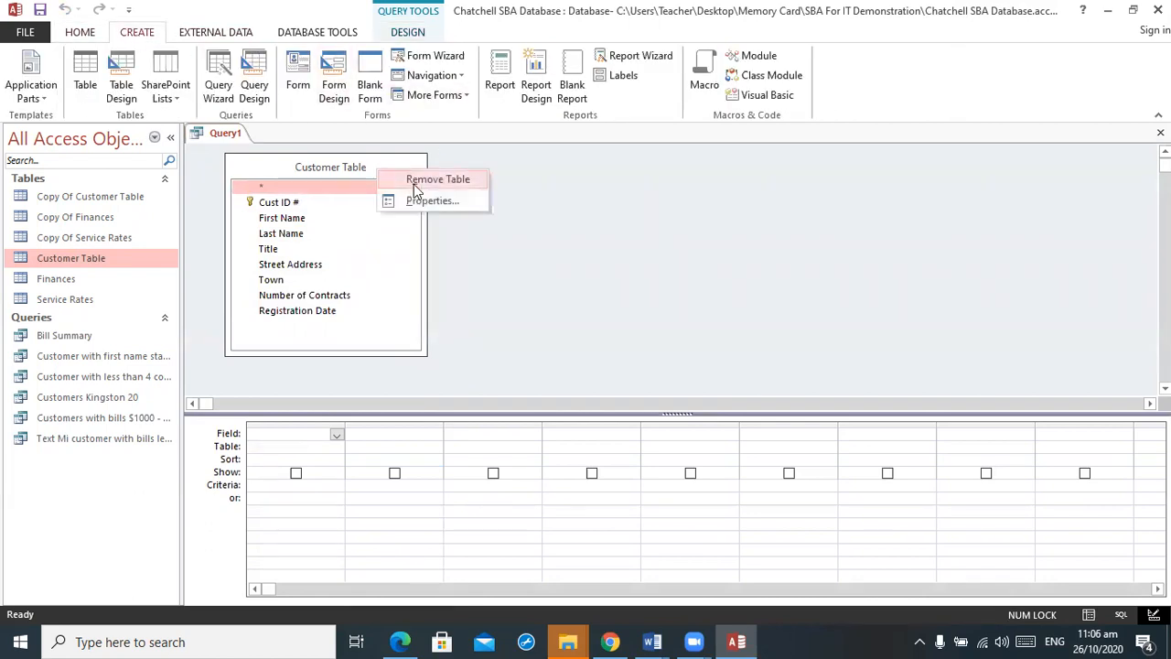
{"action": "left_click", "coordinate": [407, 180]}
{"action": "left_click", "coordinate": [409, 33]}
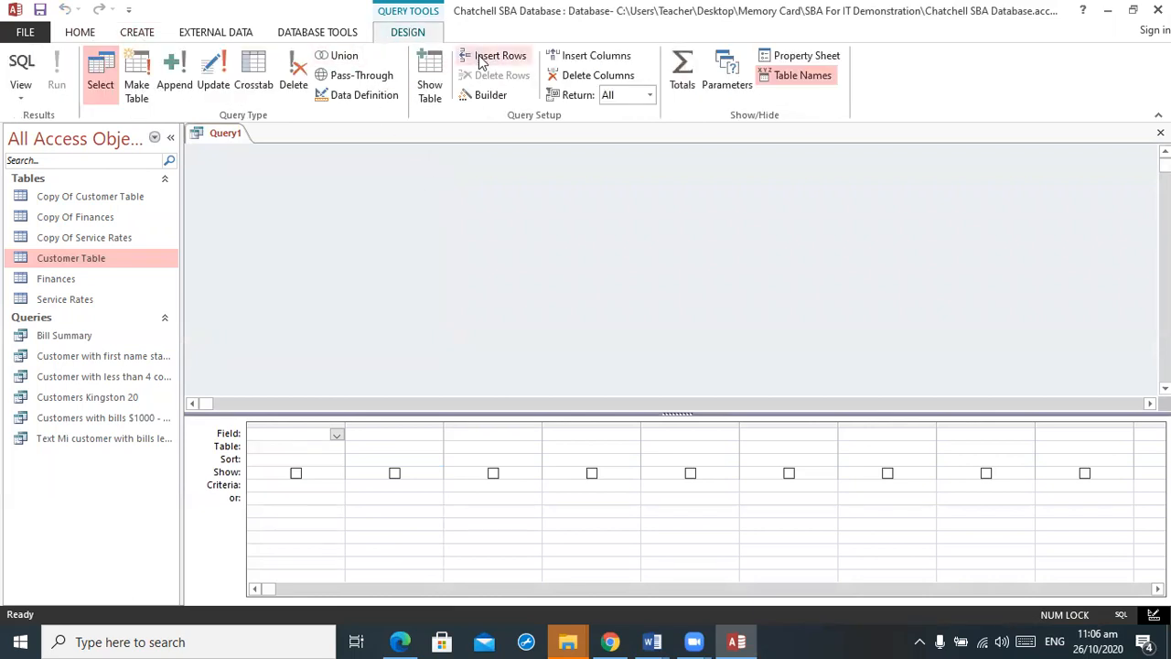
{"action": "left_click", "coordinate": [429, 78]}
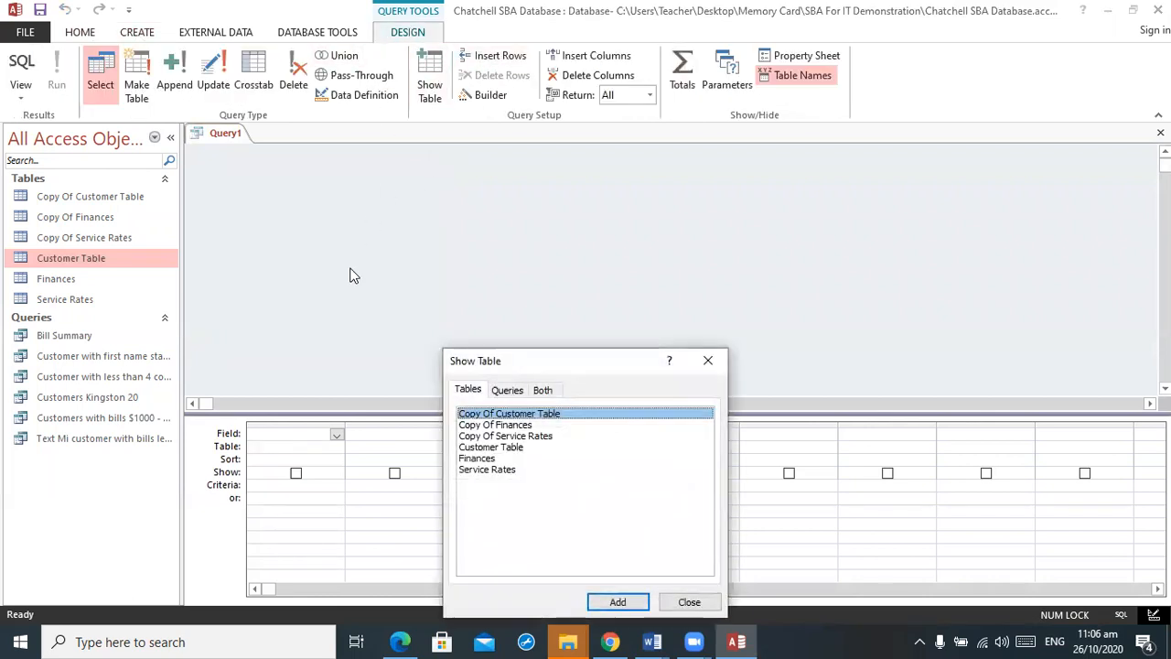
{"action": "double_click", "coordinate": [498, 458]}
{"action": "left_click", "coordinate": [689, 603]}
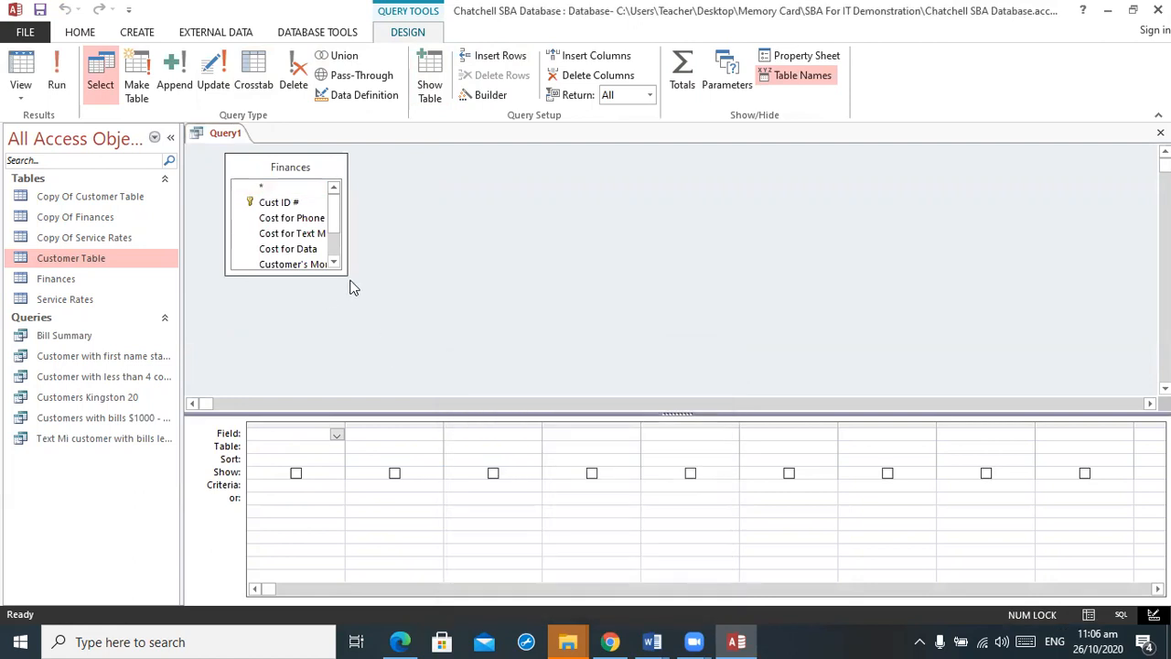
{"action": "left_click_drag", "start_coordinate": [343, 271], "coordinate": [477, 370]}
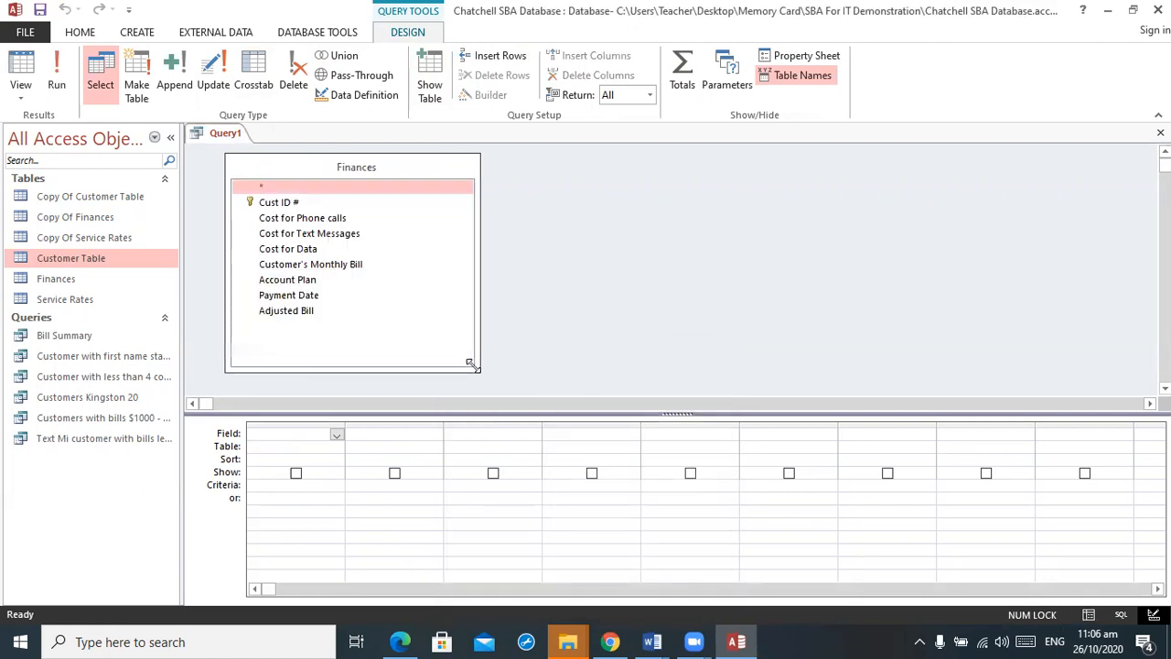
Step: Add Account Plan and Cust ID # with totals on, grouping by Account Plan and counting Cust ID #, and run the query
{"action": "double_click", "coordinate": [311, 281]}
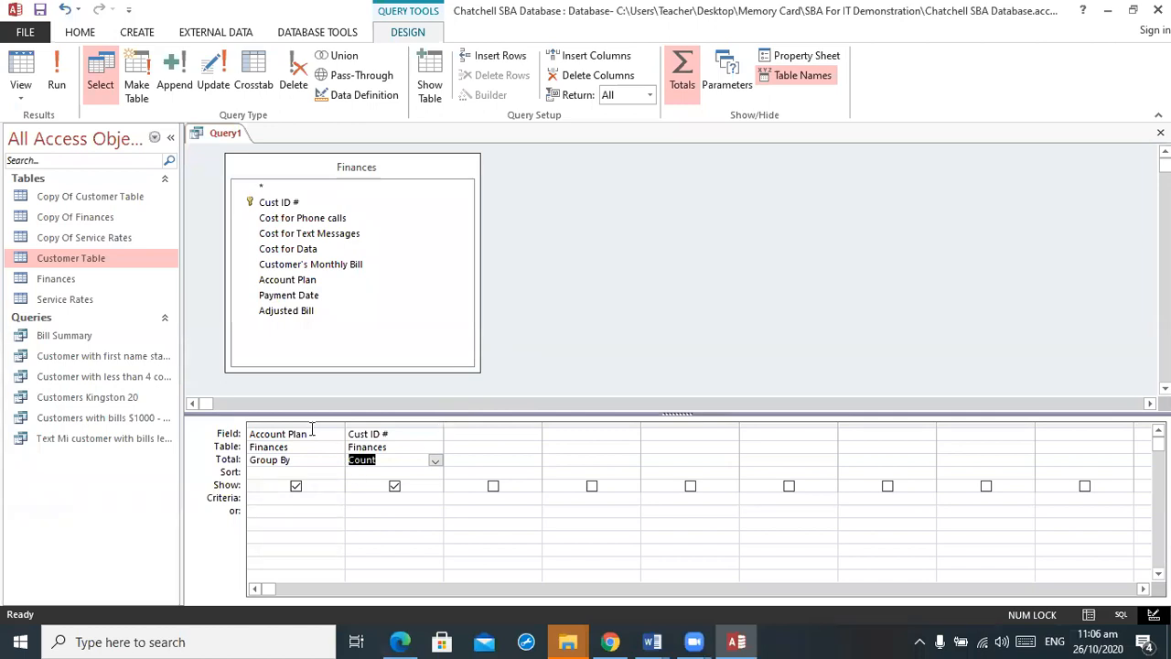
{"action": "left_click", "coordinate": [682, 74]}
{"action": "left_click", "coordinate": [683, 73]}
{"action": "left_click", "coordinate": [435, 460]}
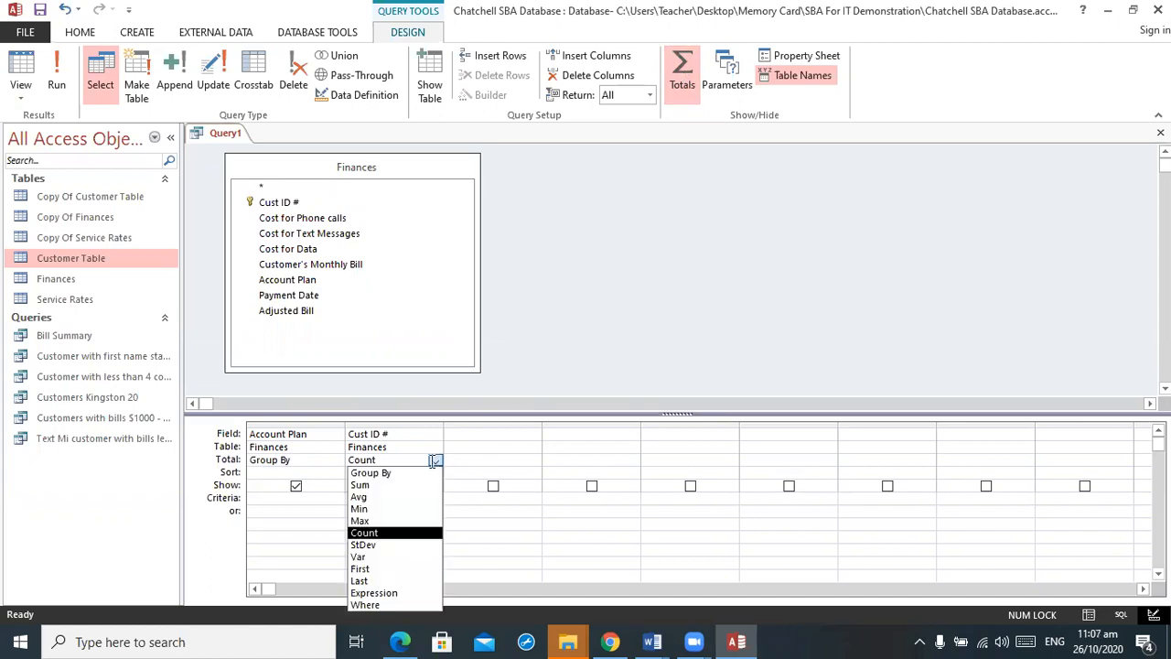
{"action": "left_click", "coordinate": [393, 537]}
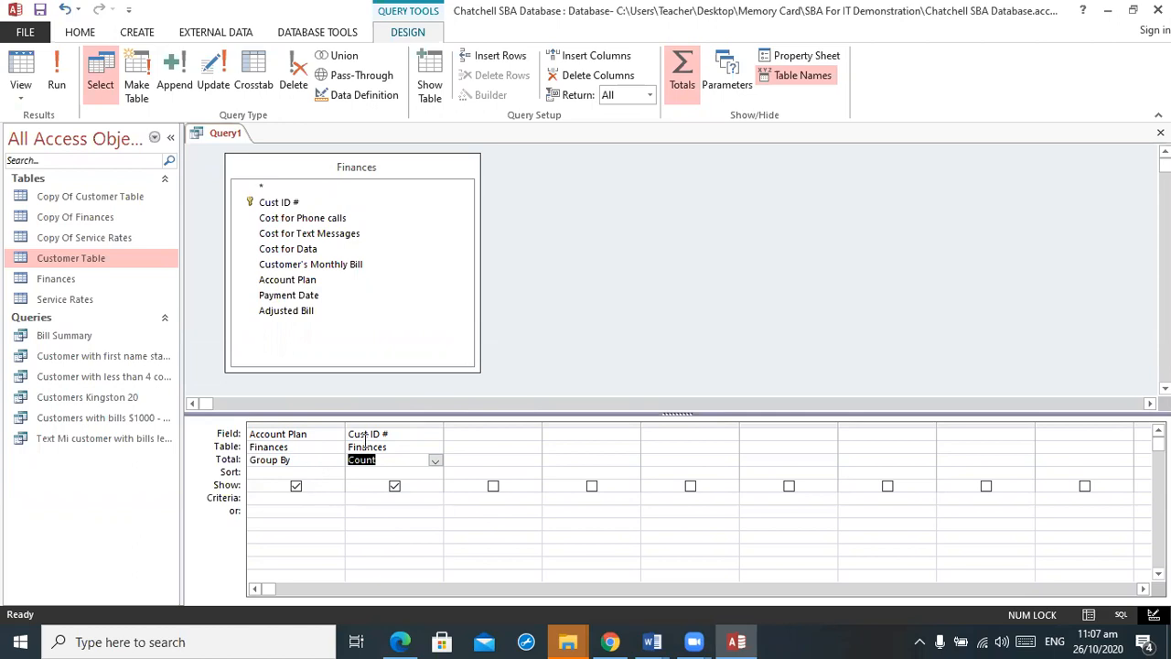
{"action": "left_click", "coordinate": [56, 74]}
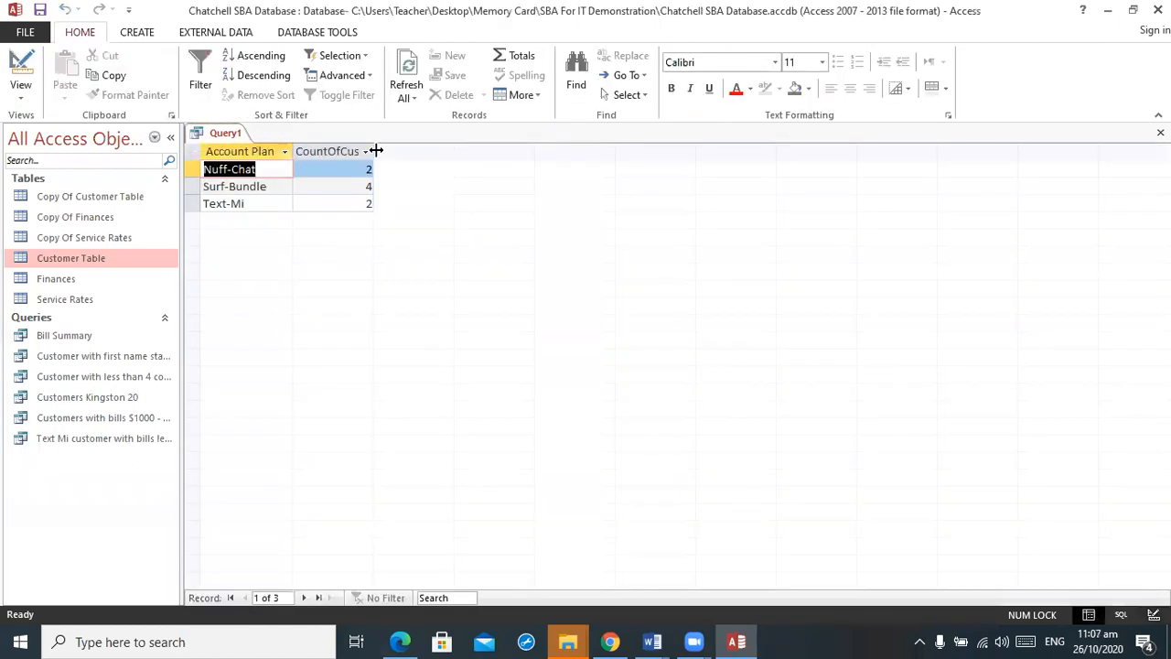
Step: Widen the customer count column to fit its heading, save the query as Number of Customers by Plan and close it
{"action": "double_click", "coordinate": [374, 151]}
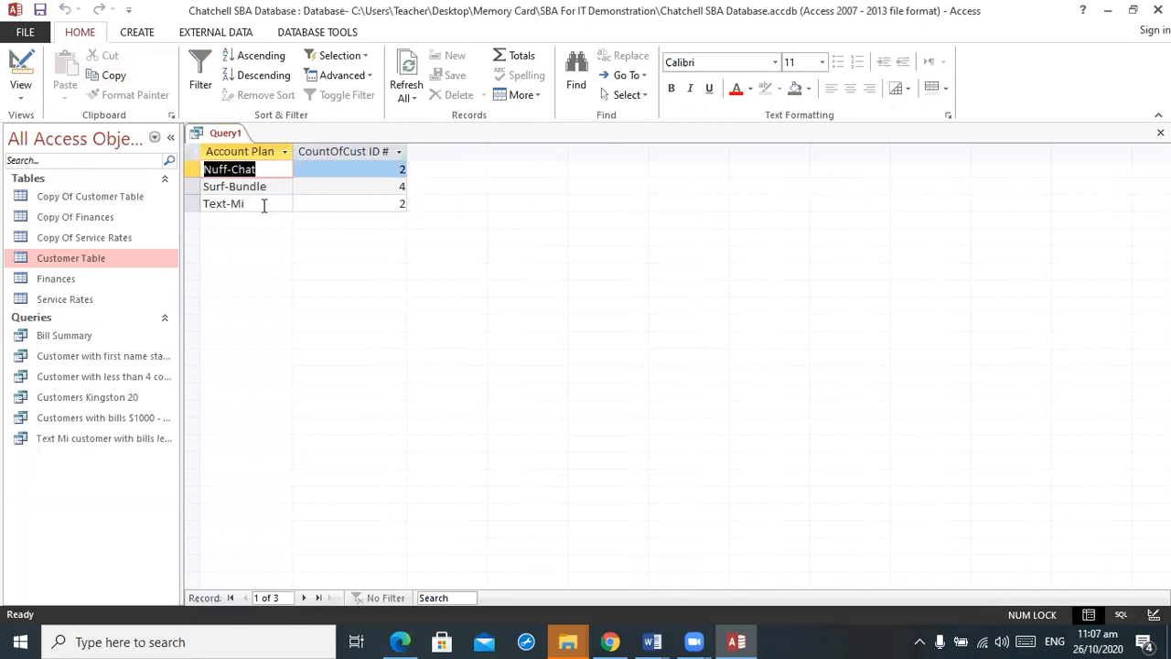
{"action": "left_click", "coordinate": [40, 10]}
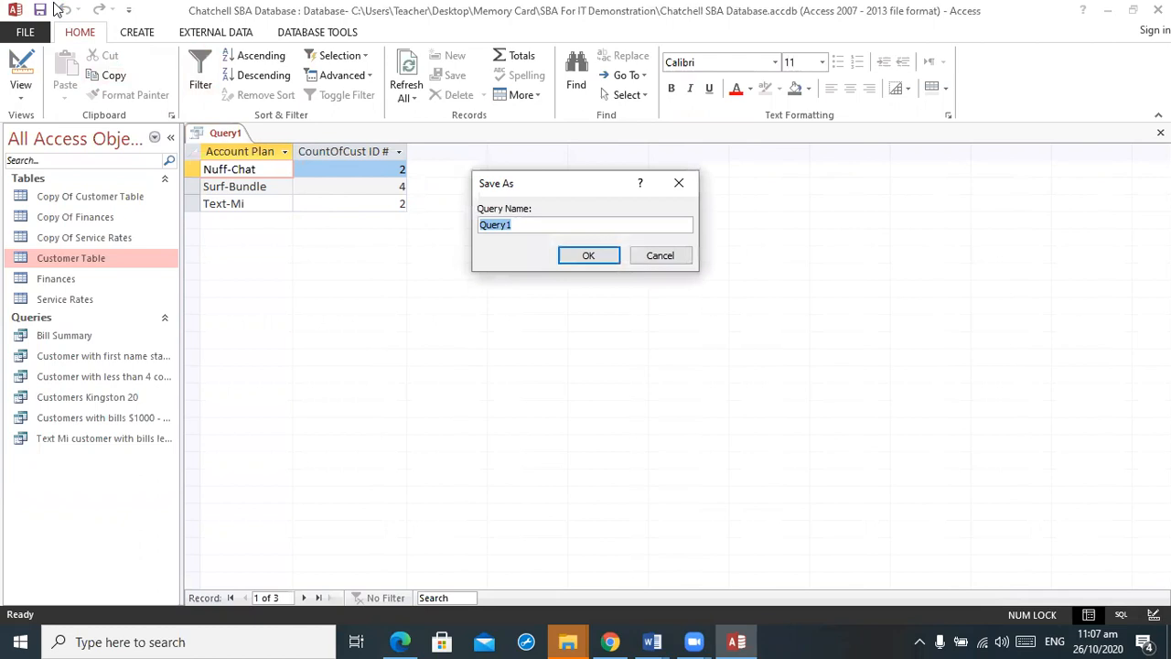
{"action": "type", "text": "Customers by Plan"}
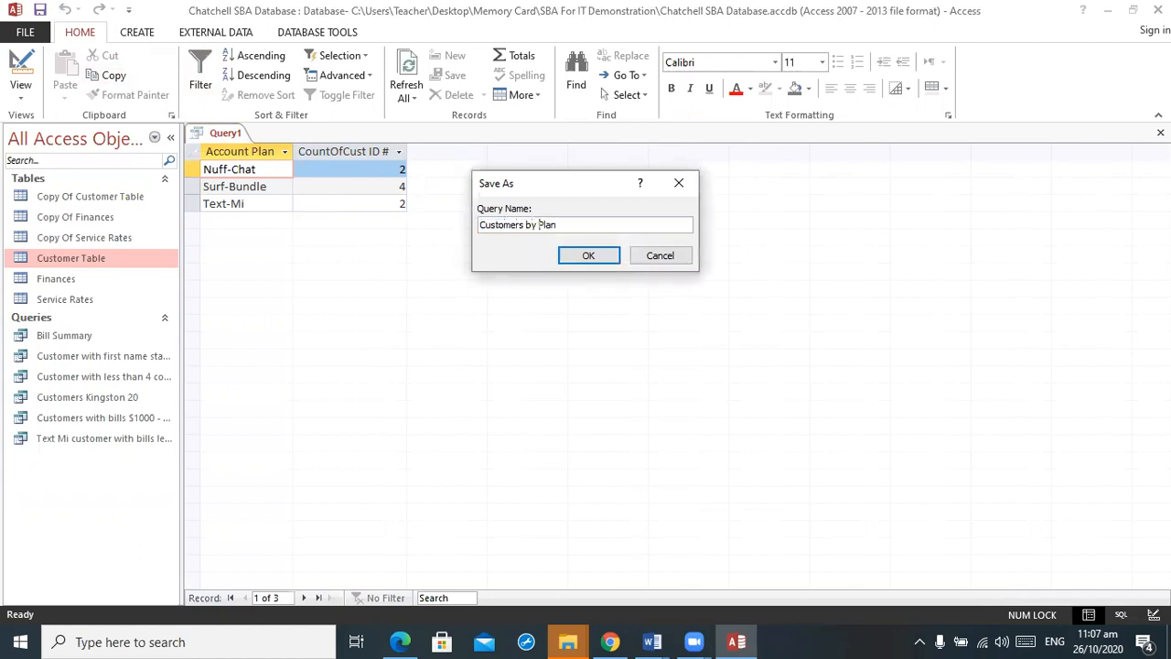
{"action": "type", "text": "Number of"}
{"action": "key", "text": "Return"}
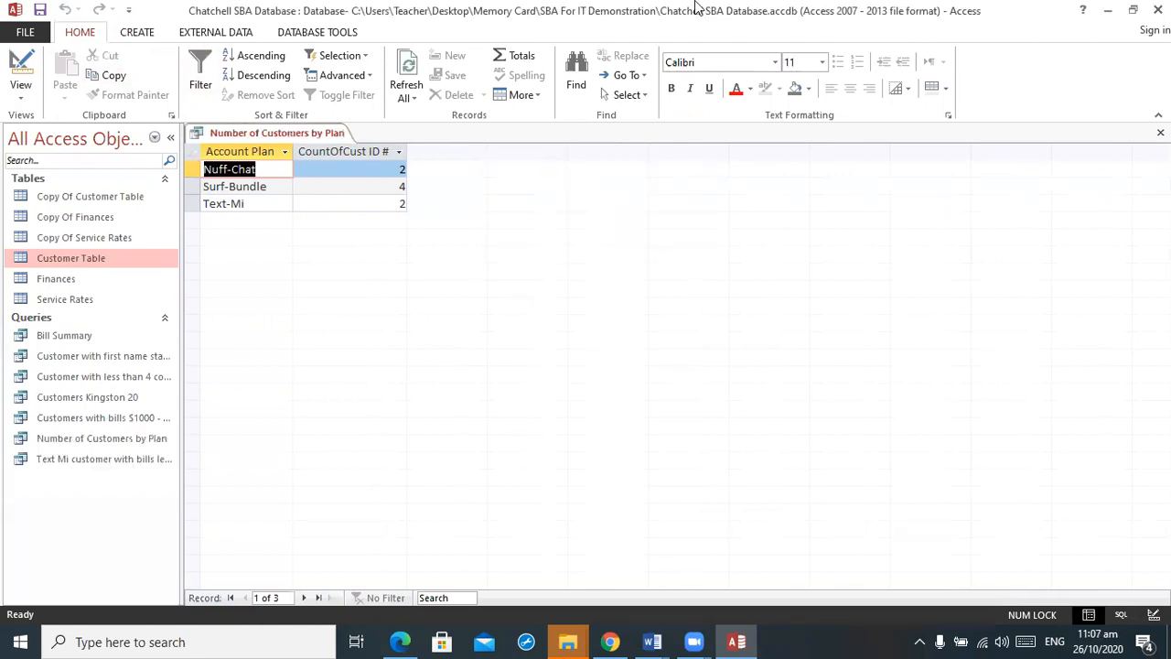
{"action": "left_click", "coordinate": [1160, 133]}
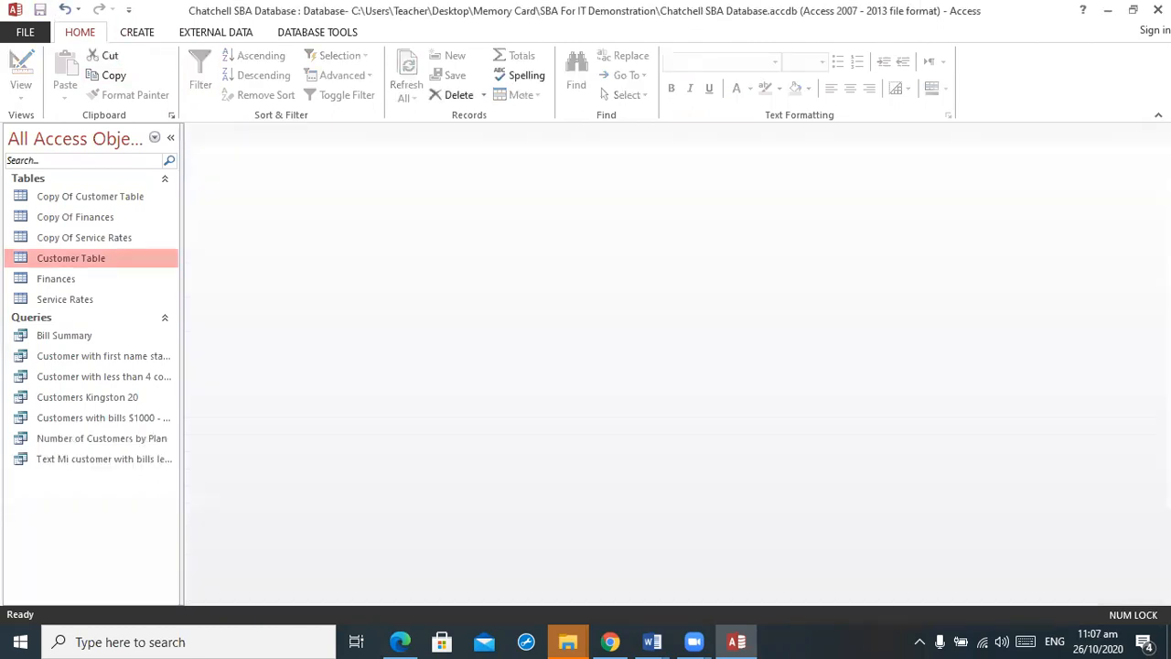
Step: Create another query design containing Customer Table, Finances and Service Rates
{"action": "left_click", "coordinate": [140, 33]}
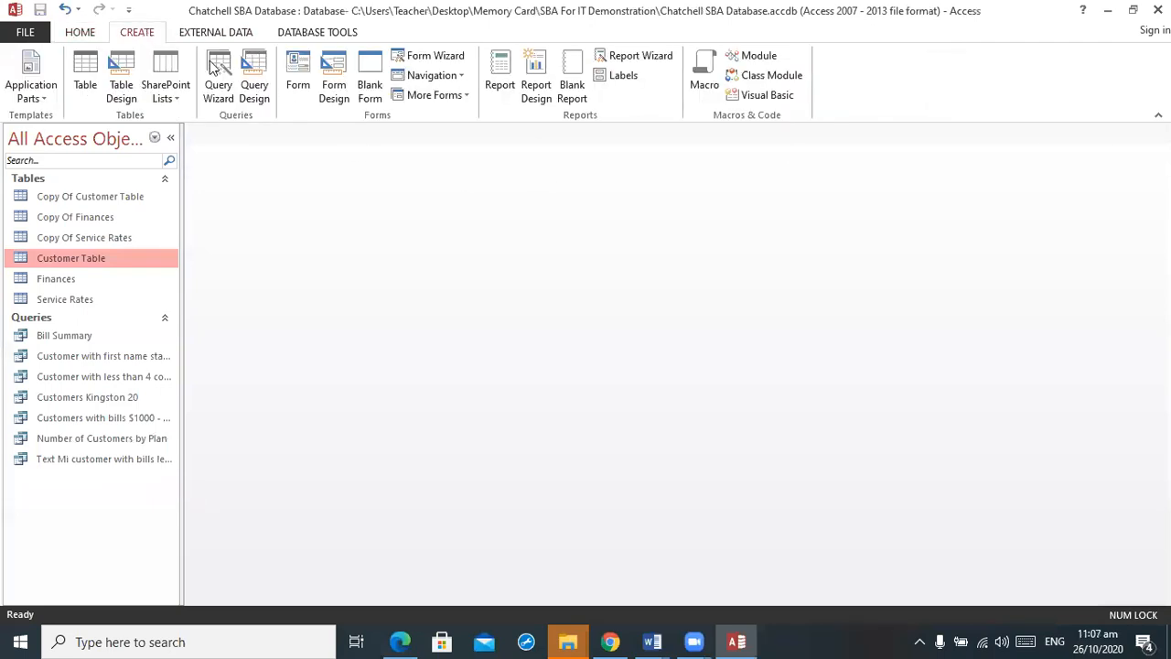
{"action": "left_click", "coordinate": [256, 86]}
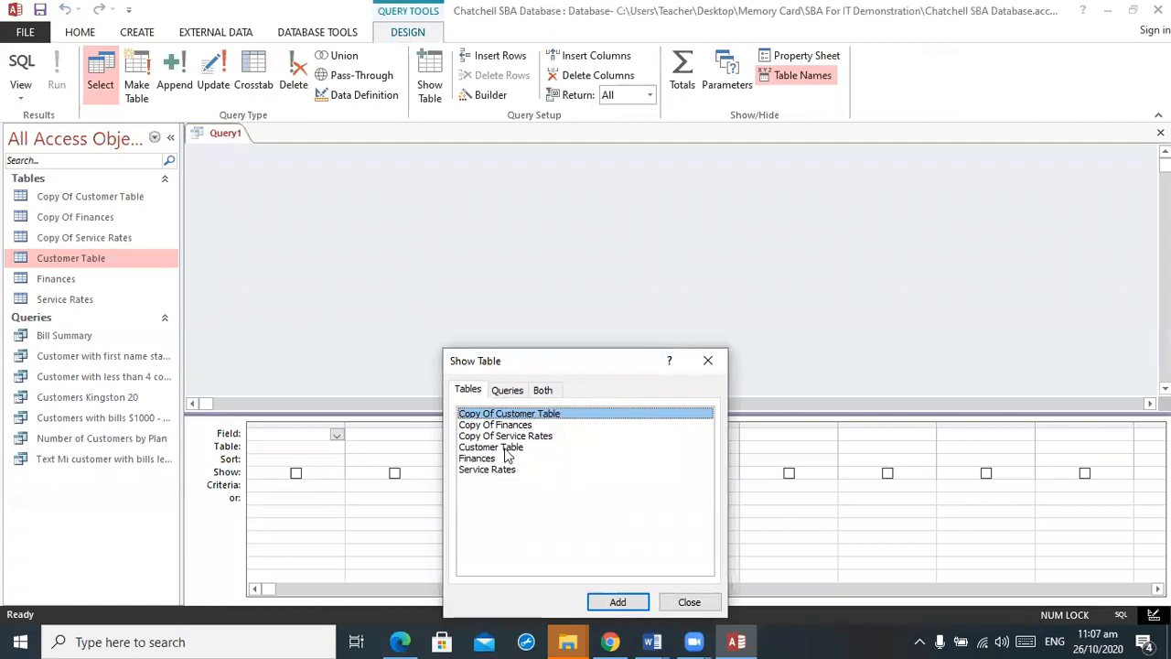
{"action": "double_click", "coordinate": [504, 448]}
{"action": "double_click", "coordinate": [504, 459]}
{"action": "left_click", "coordinate": [507, 469]}
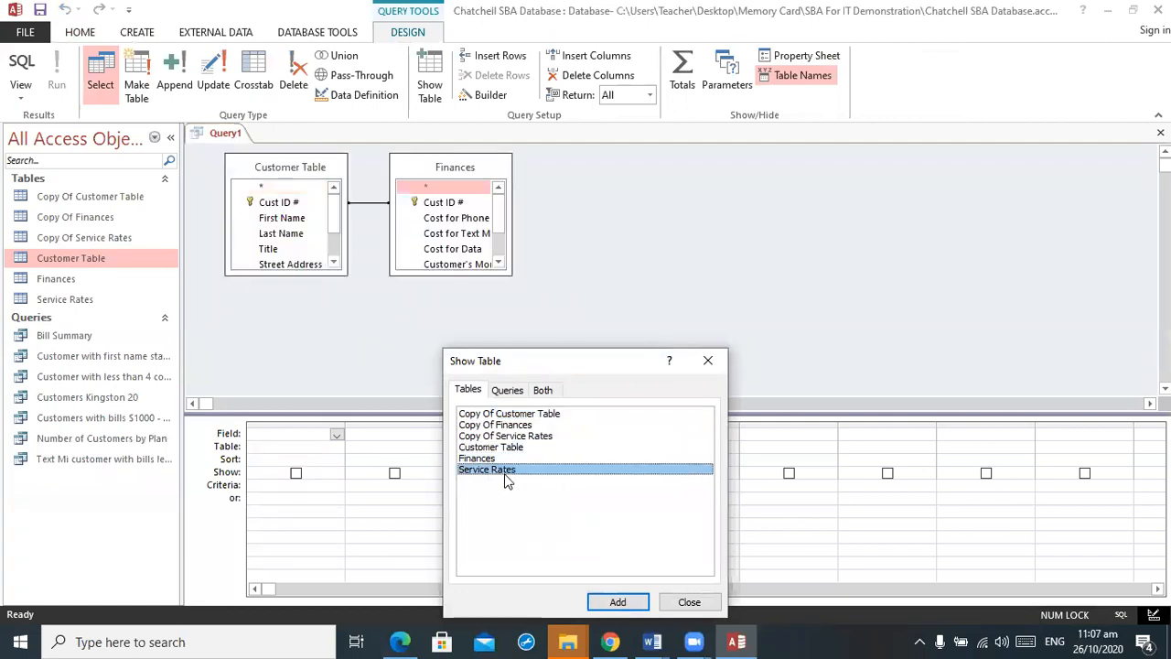
{"action": "double_click", "coordinate": [506, 470]}
{"action": "left_click", "coordinate": [705, 360]}
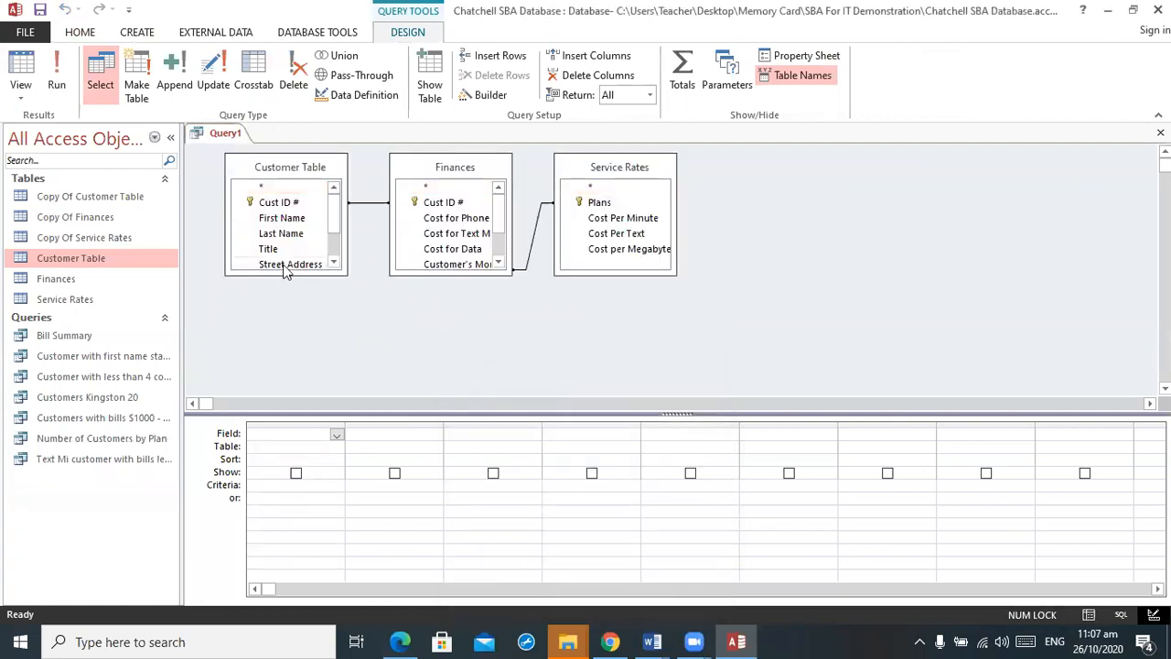
Step: Add Cust ID #, Title, First Name and Last Name from Customer Table, plus Customer's Monthly Bill and Account Plan from Finances, to the query
{"action": "left_click_drag", "start_coordinate": [286, 276], "coordinate": [287, 395]}
{"action": "left_click_drag", "start_coordinate": [511, 273], "coordinate": [525, 393]}
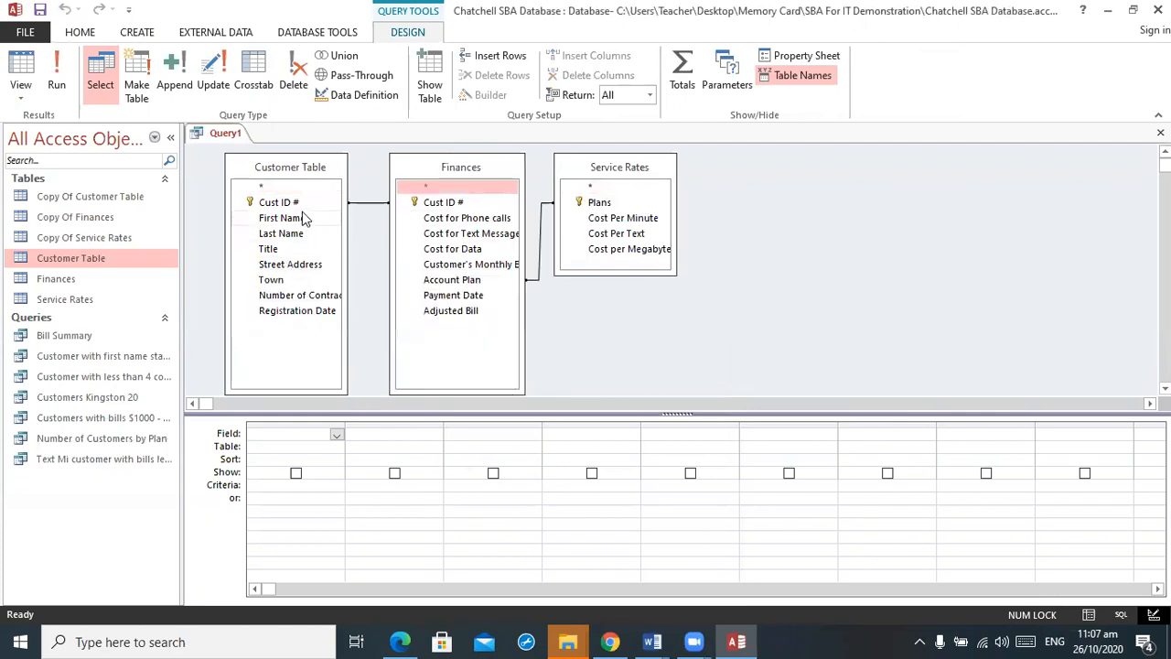
{"action": "double_click", "coordinate": [291, 202]}
{"action": "double_click", "coordinate": [298, 251]}
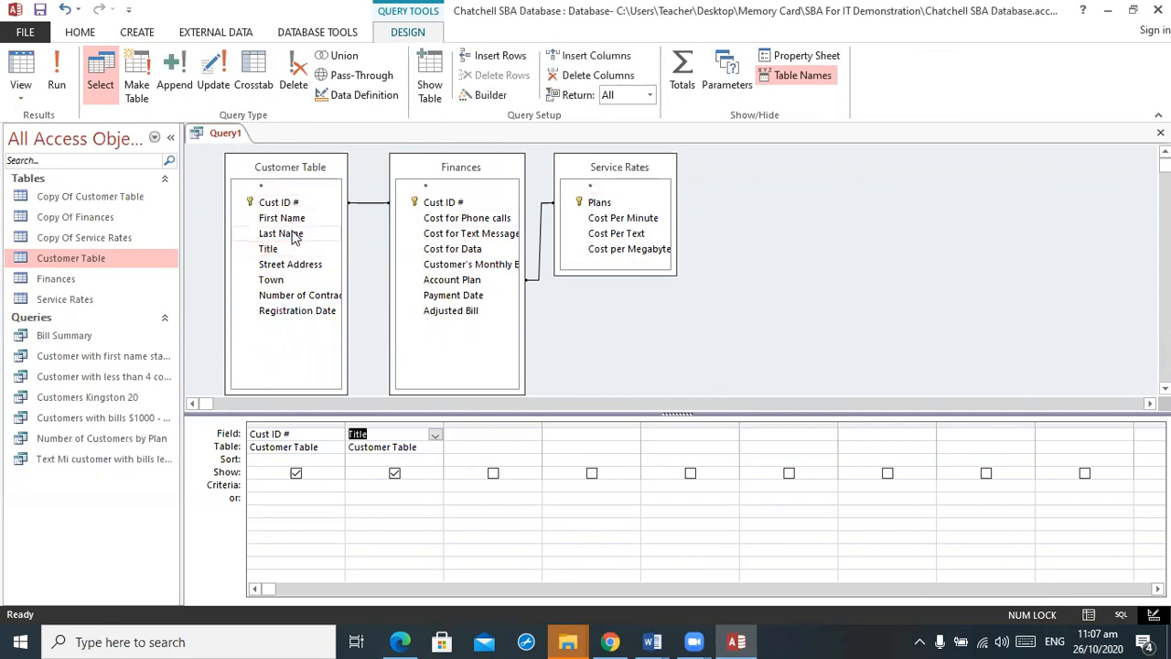
{"action": "double_click", "coordinate": [284, 220]}
{"action": "double_click", "coordinate": [285, 234]}
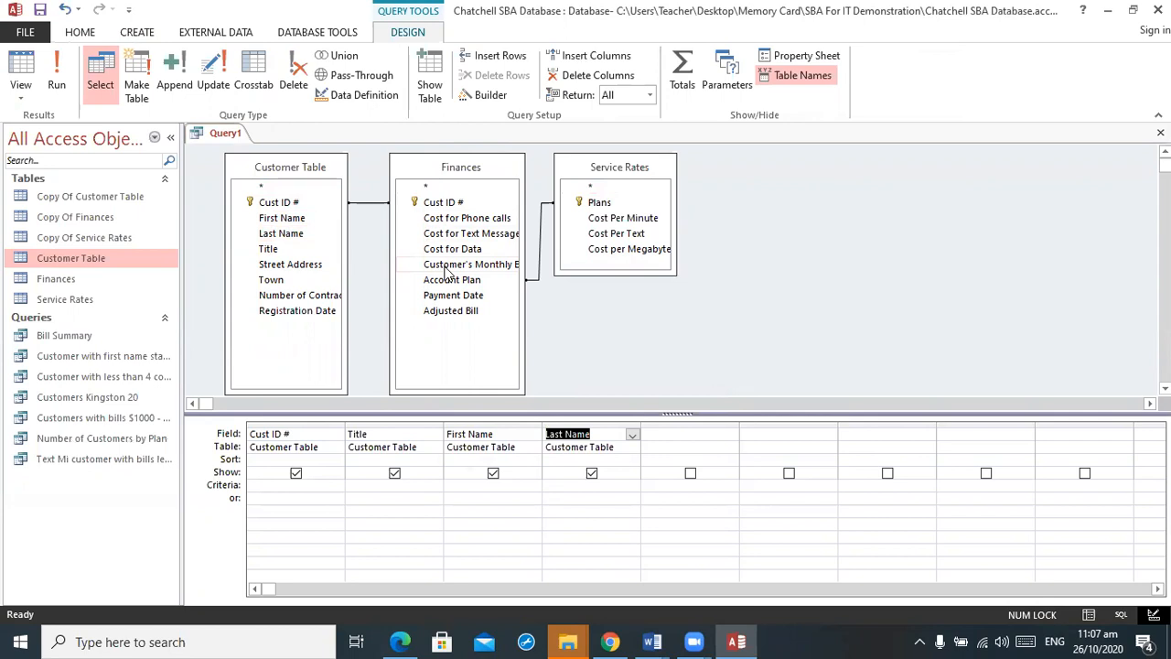
{"action": "double_click", "coordinate": [448, 265]}
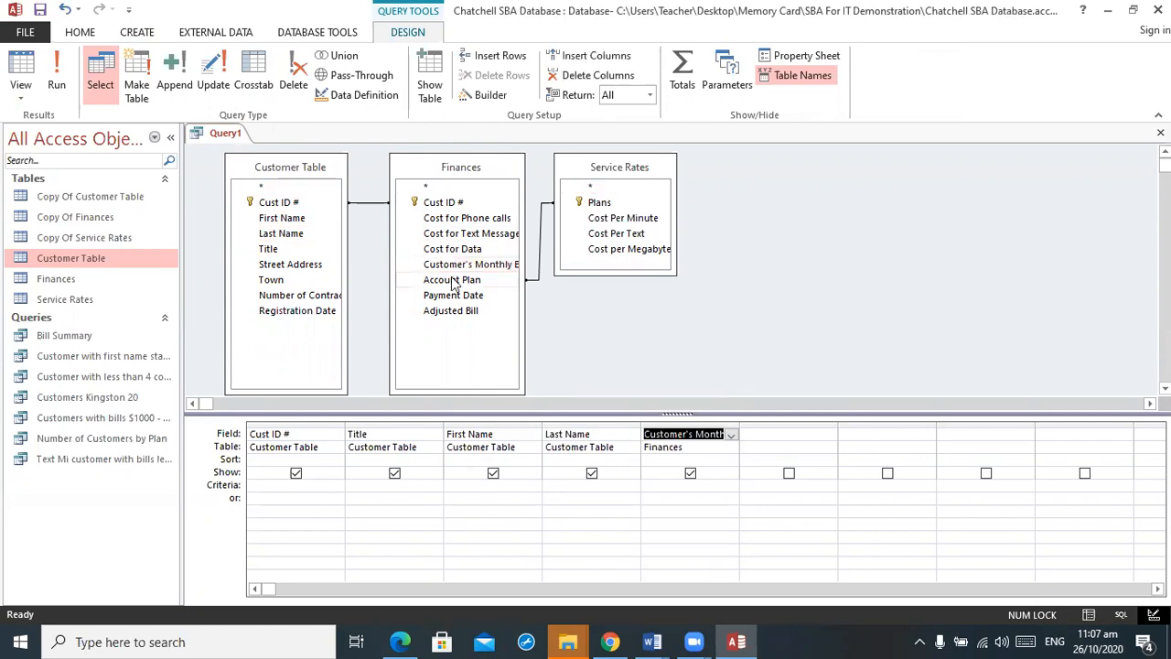
{"action": "double_click", "coordinate": [454, 281]}
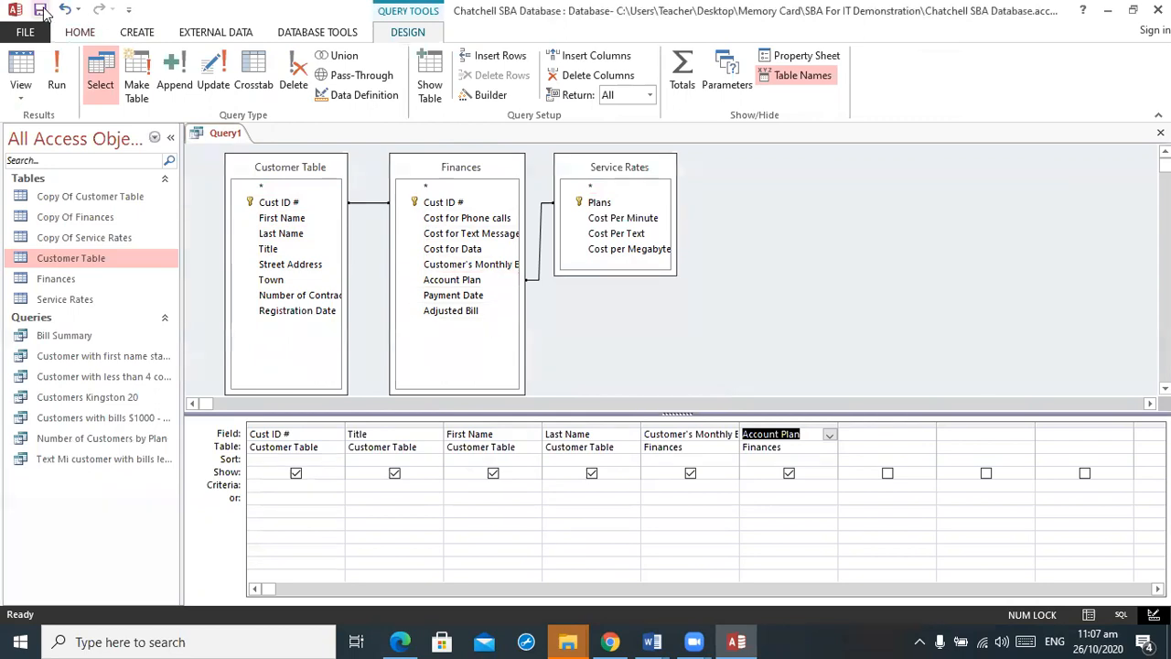
Step: Save the query as Report Data 1 and close it
{"action": "key", "text": "ctrl+s"}
{"action": "type", "text": "Report Data 1"}
{"action": "key", "text": "Return"}
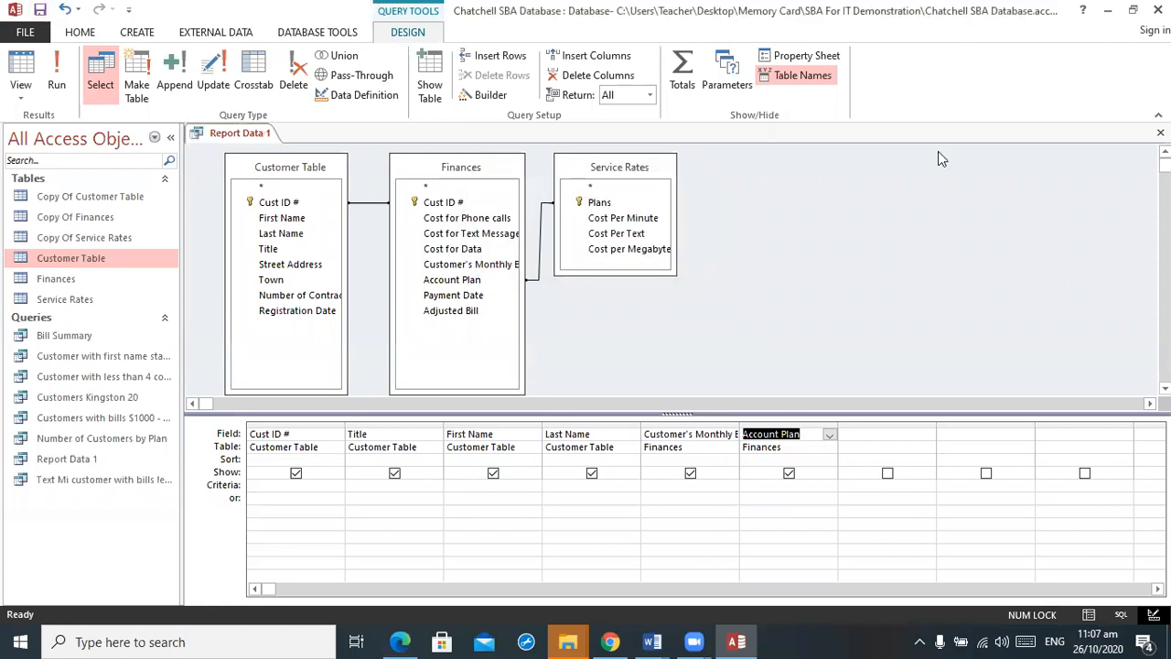
{"action": "left_click", "coordinate": [1160, 132]}
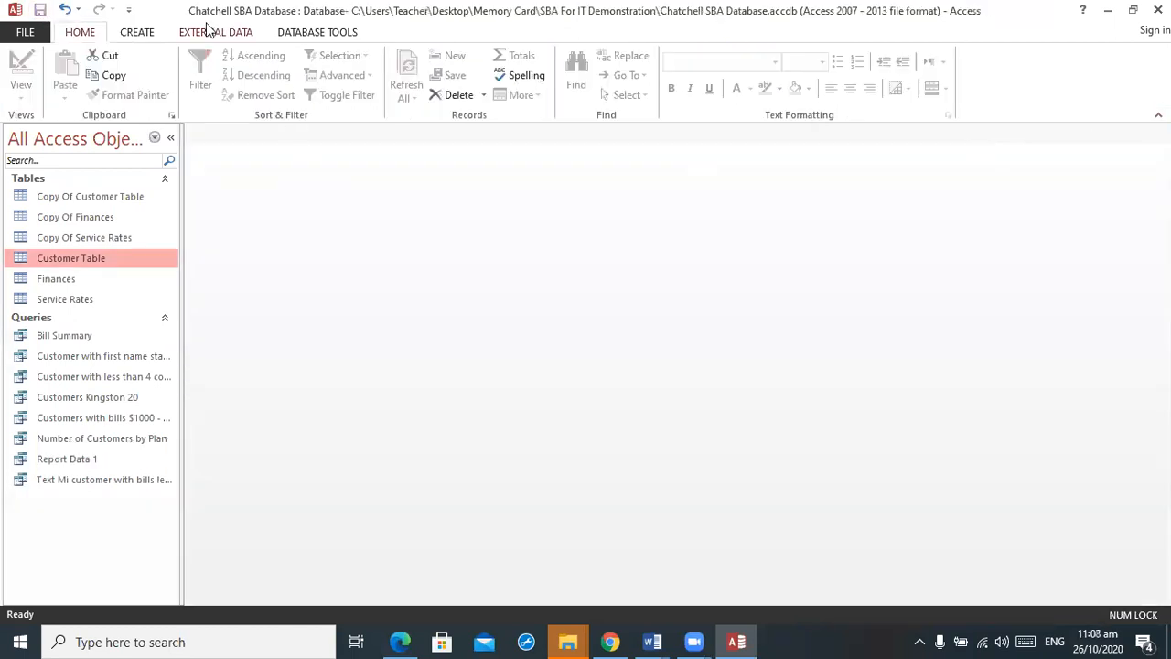
Step: Start a report with the Report Wizard, including all fields of the Report Data 1 query
{"action": "left_click", "coordinate": [152, 34]}
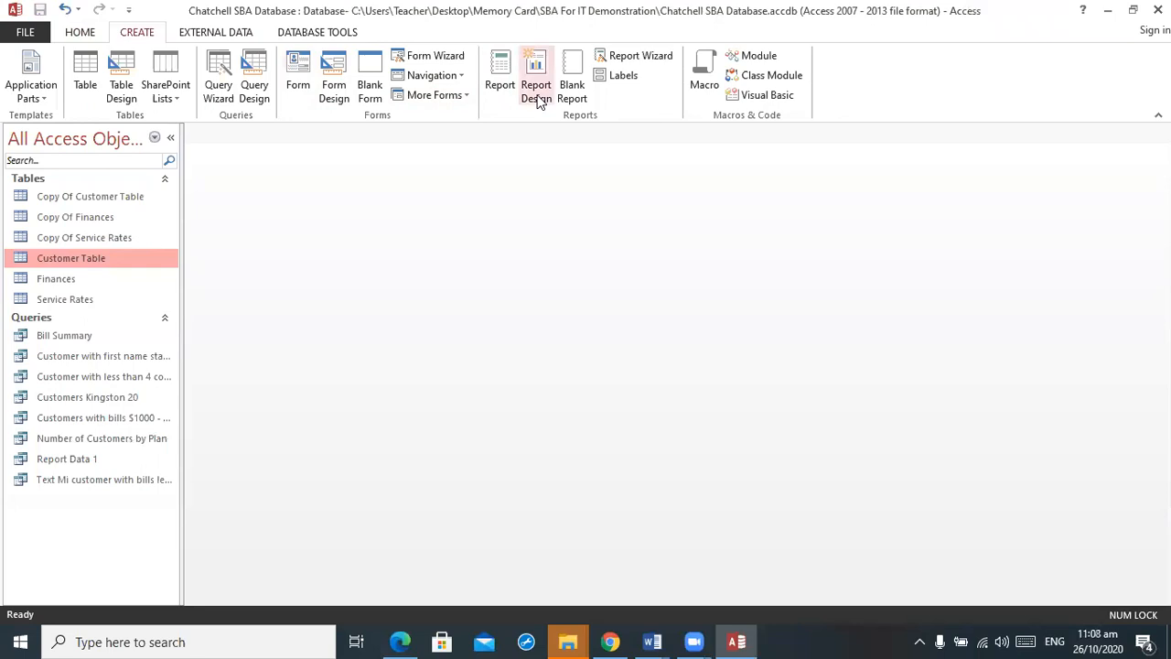
{"action": "left_click", "coordinate": [625, 56]}
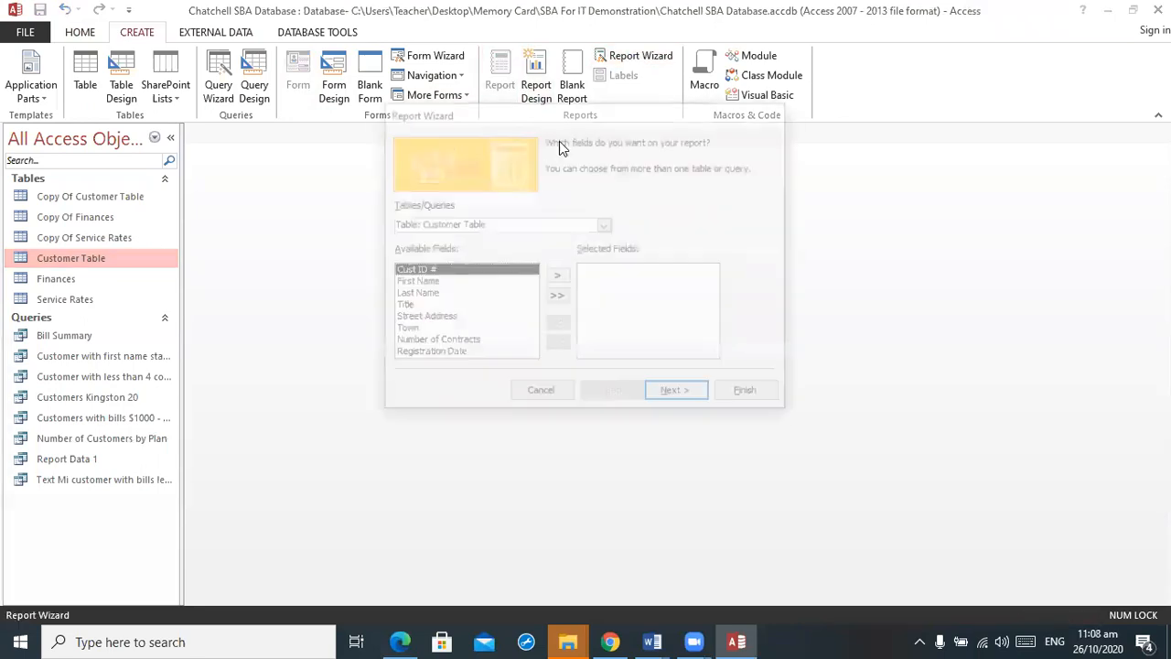
{"action": "left_click", "coordinate": [605, 225]}
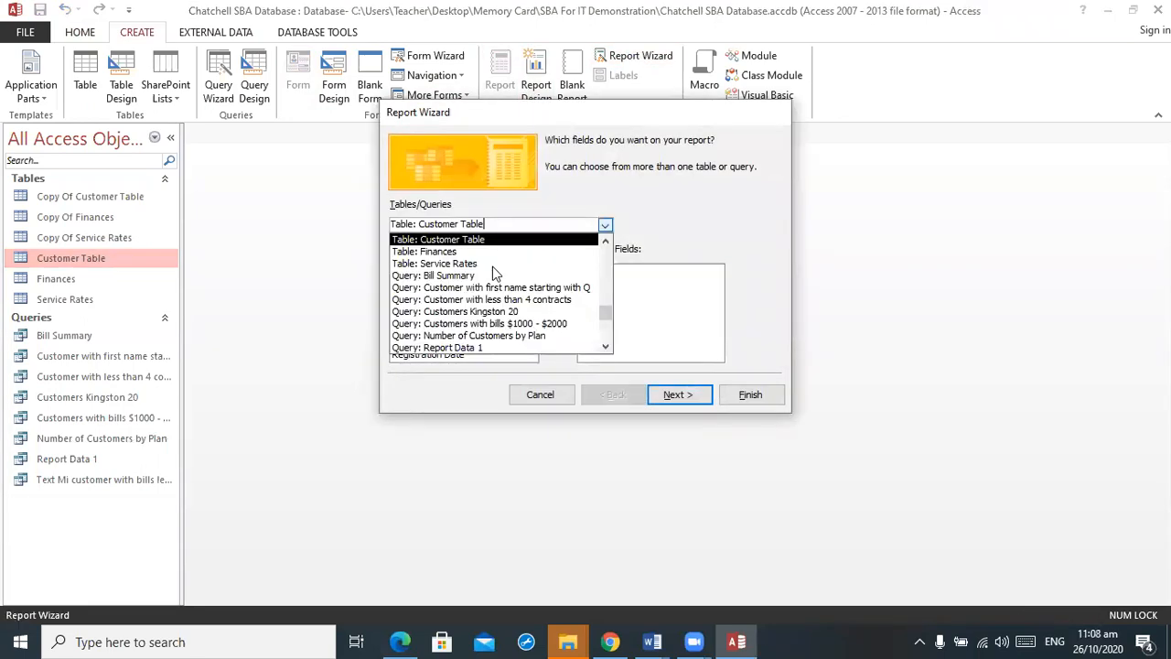
{"action": "left_click", "coordinate": [562, 349]}
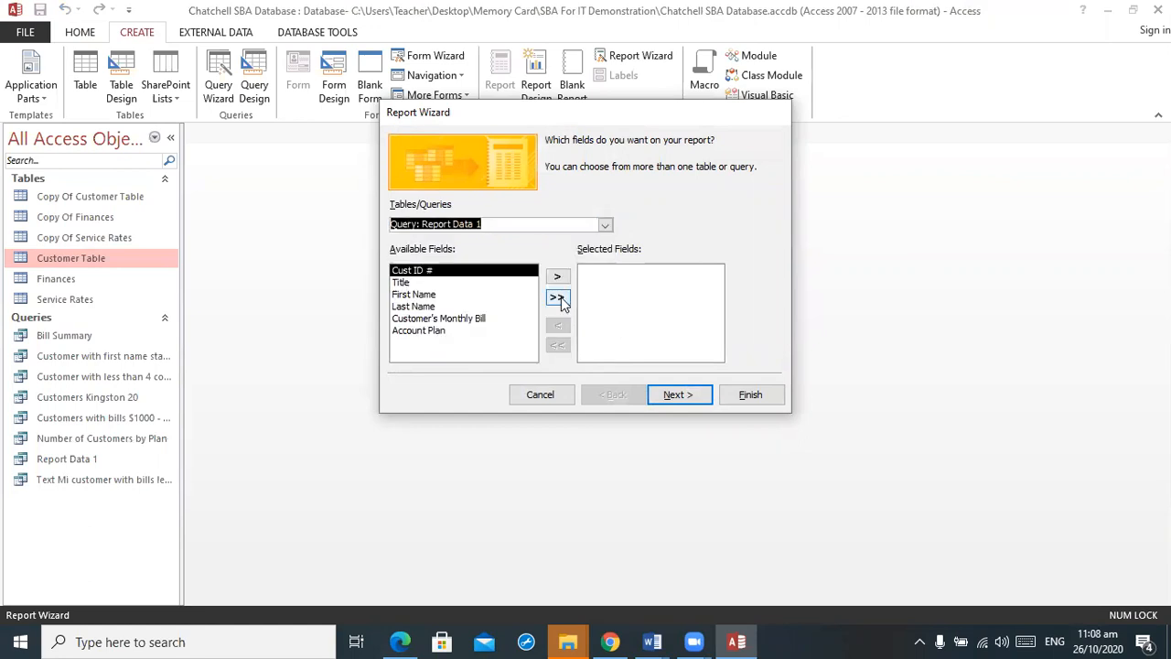
{"action": "left_click", "coordinate": [558, 298]}
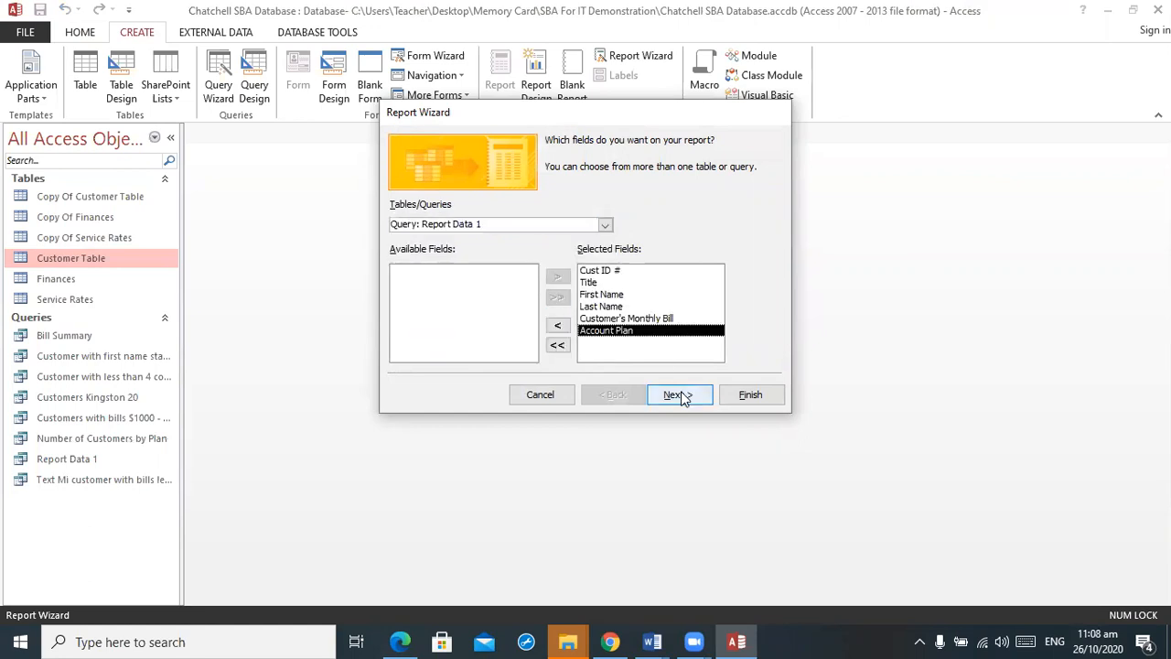
{"action": "left_click", "coordinate": [679, 394]}
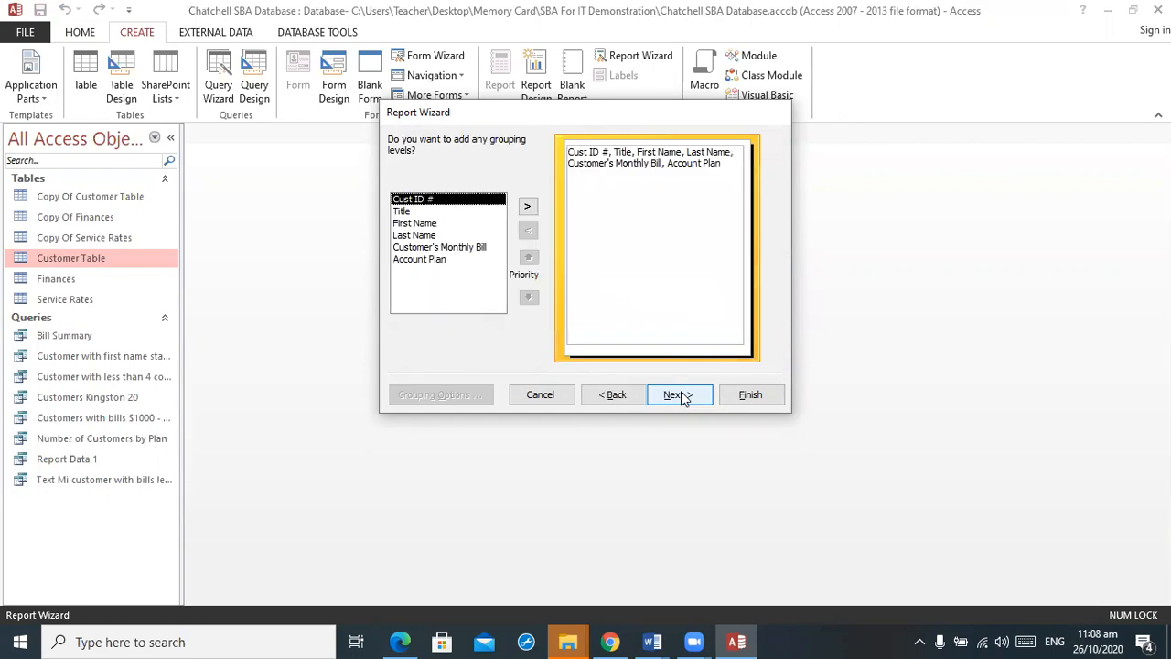
Step: Group the report by Account Plan and continue to the sorting options
{"action": "left_click", "coordinate": [413, 261]}
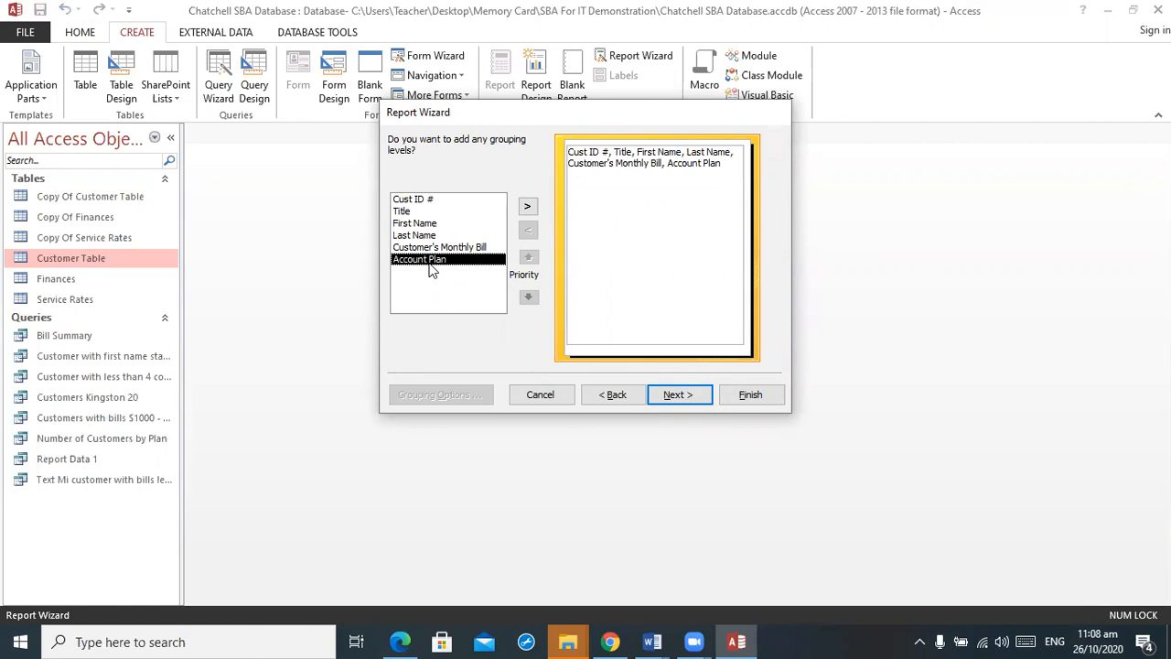
{"action": "double_click", "coordinate": [483, 257]}
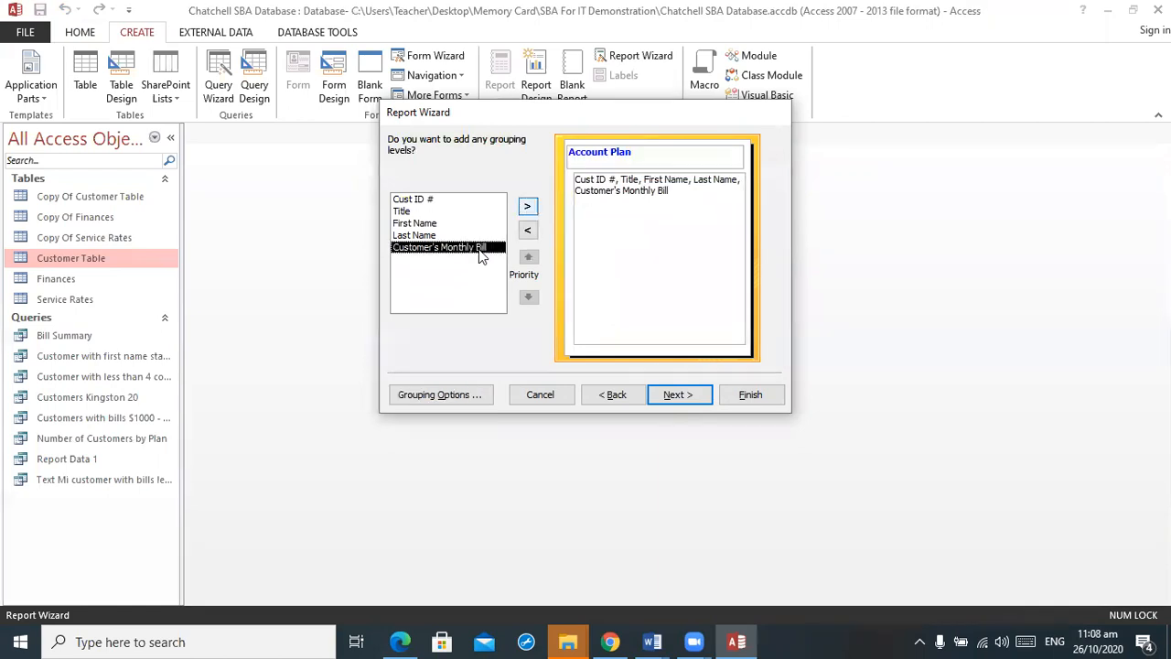
{"action": "left_click", "coordinate": [679, 395]}
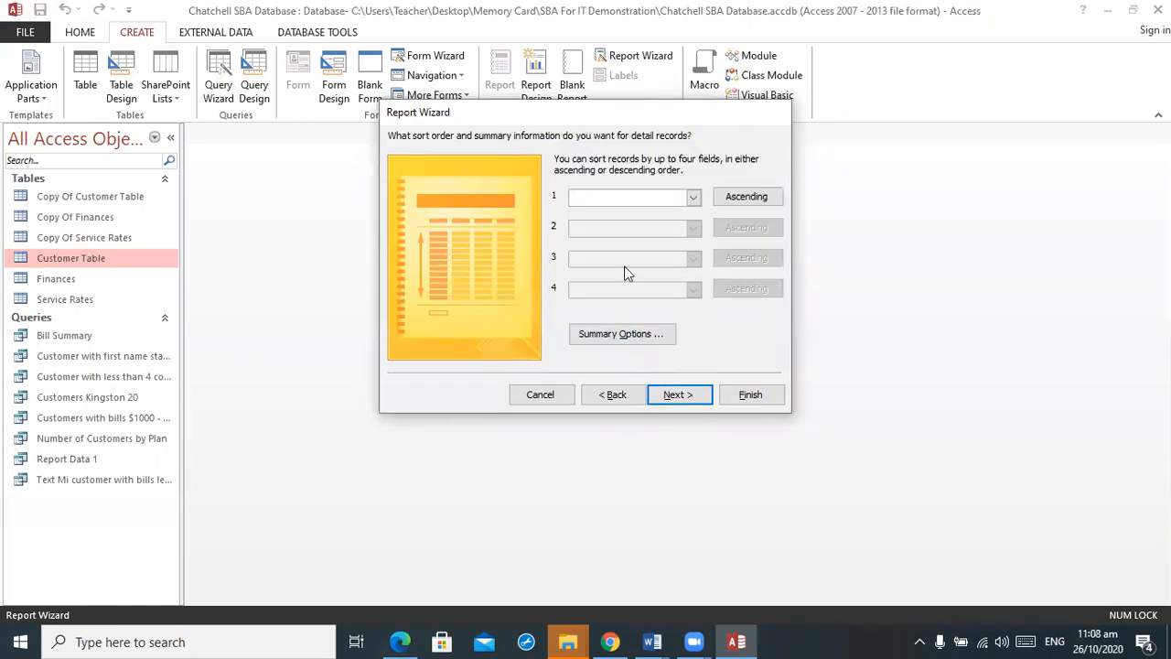
Step: Sort the report's detail records by Last Name in ascending order
{"action": "key", "text": "alt+Down"}
{"action": "key", "text": "Down"}
{"action": "key", "text": "Down"}
{"action": "key", "text": "Down"}
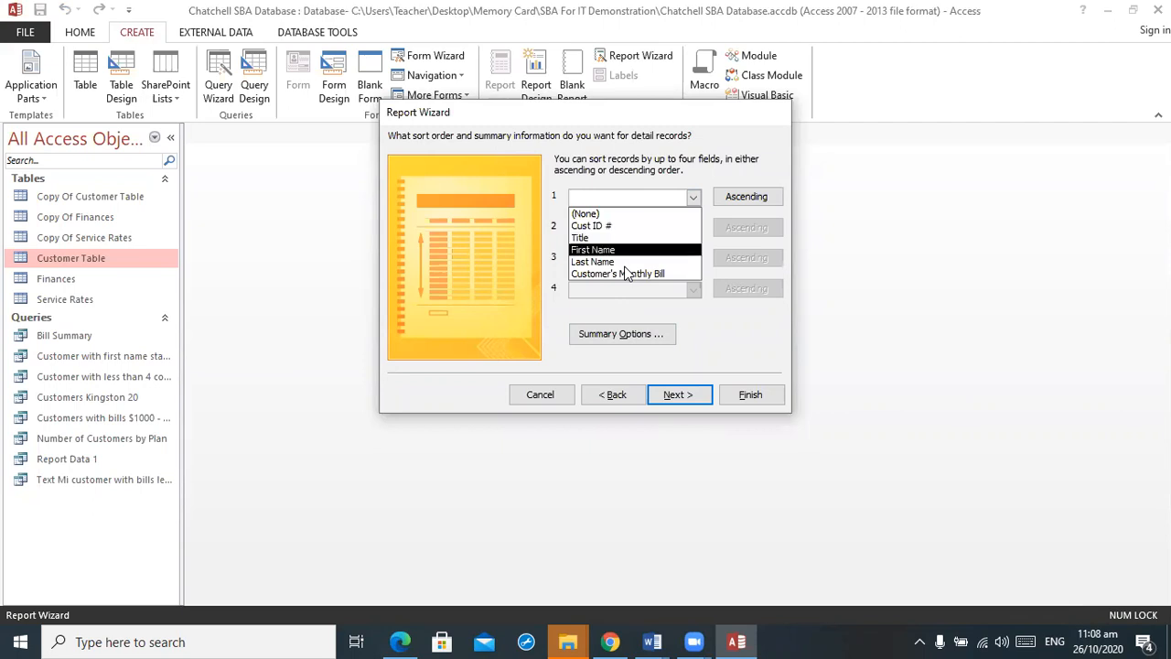
{"action": "left_click", "coordinate": [613, 262]}
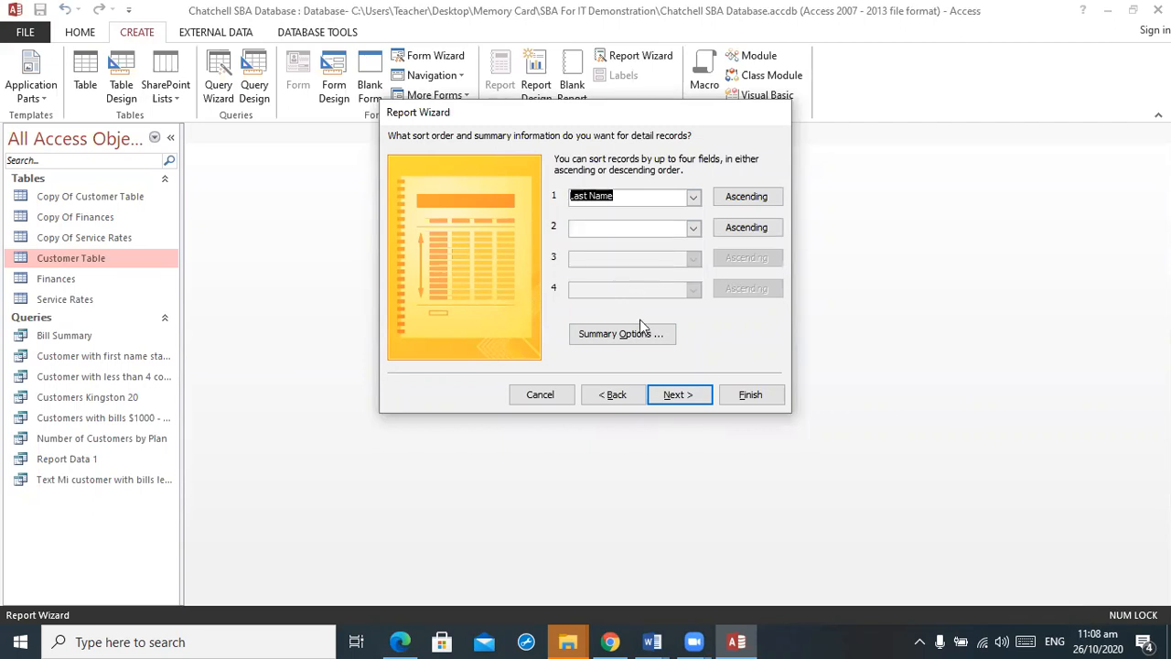
Step: Add Sum and Avg summary values for Customer's Monthly Bill and continue to the layout options
{"action": "left_click", "coordinate": [644, 334]}
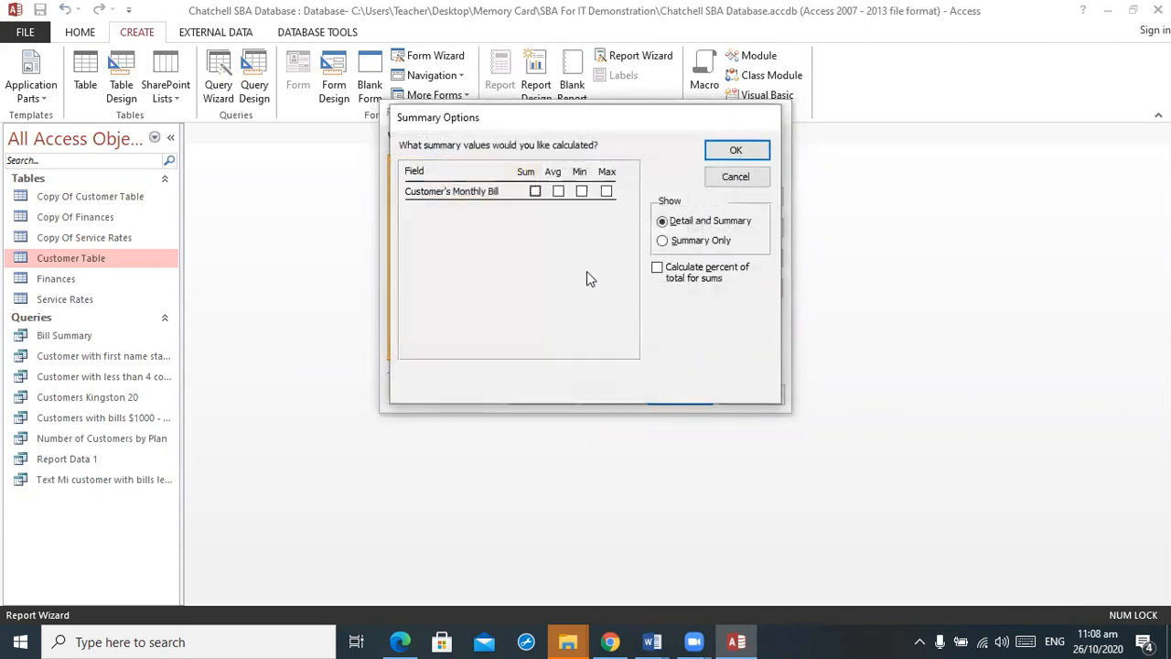
{"action": "key", "text": "space"}
{"action": "key", "text": "Tab"}
{"action": "left_click", "coordinate": [724, 158]}
{"action": "left_click", "coordinate": [682, 392]}
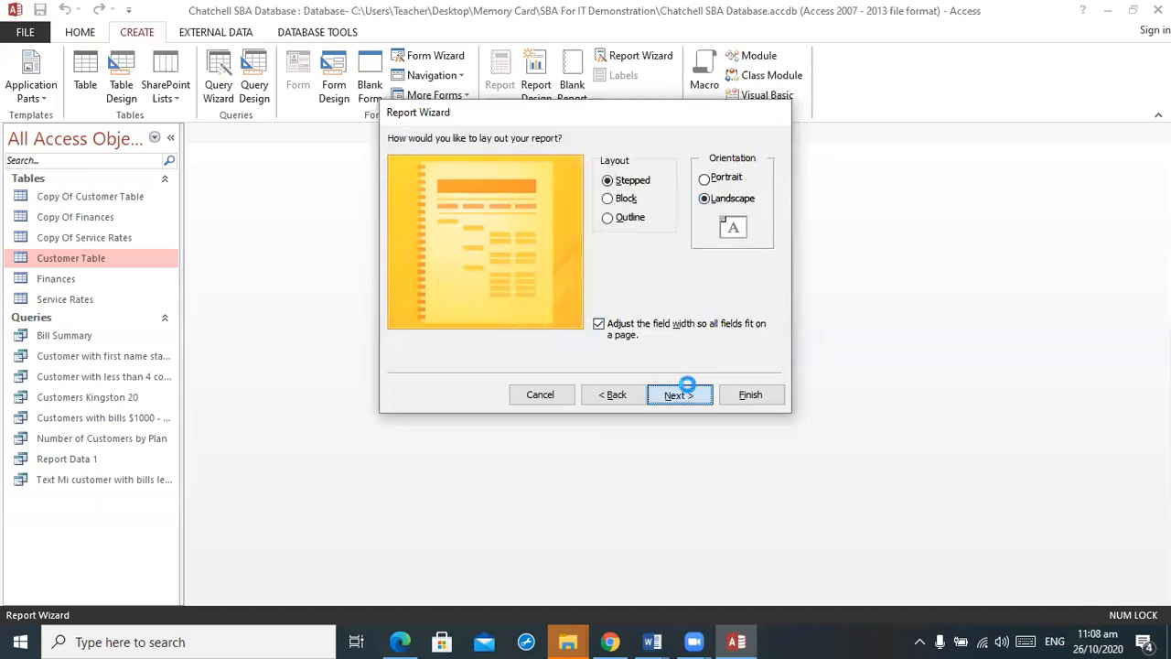
Step: Accept the Stepped landscape layout, title the report "Report Data - Customer Bills by Plans" and finish the wizard
{"action": "left_click", "coordinate": [687, 391]}
{"action": "left_click", "coordinate": [603, 162]}
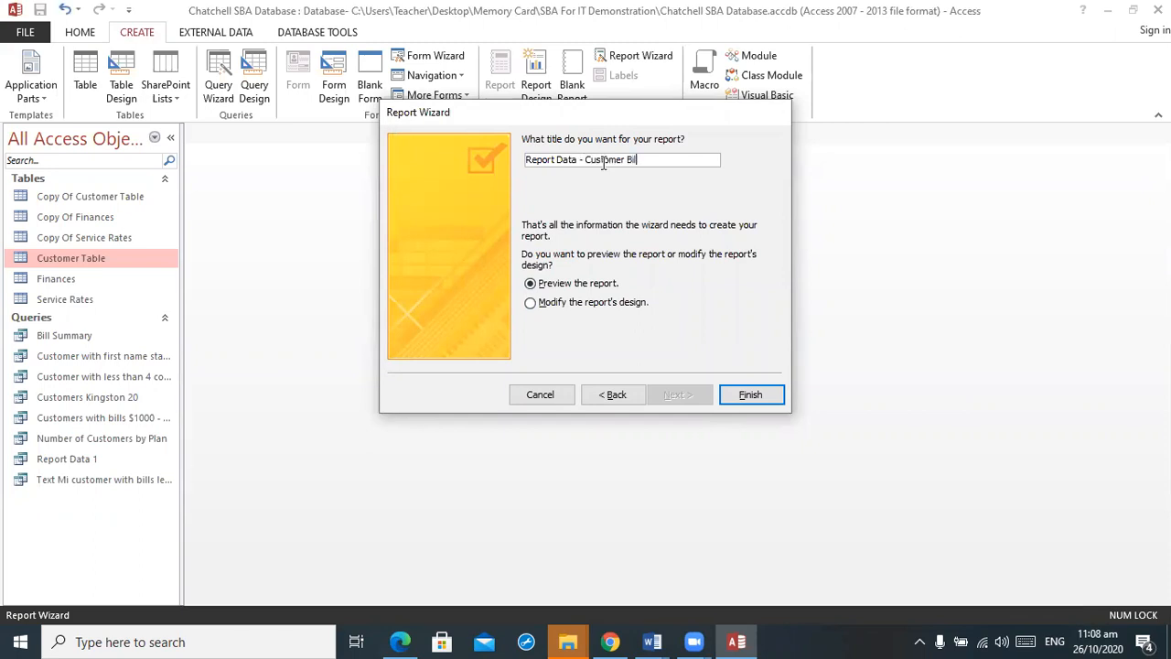
{"action": "type", "text": "ans"}
{"action": "key", "text": "Return"}
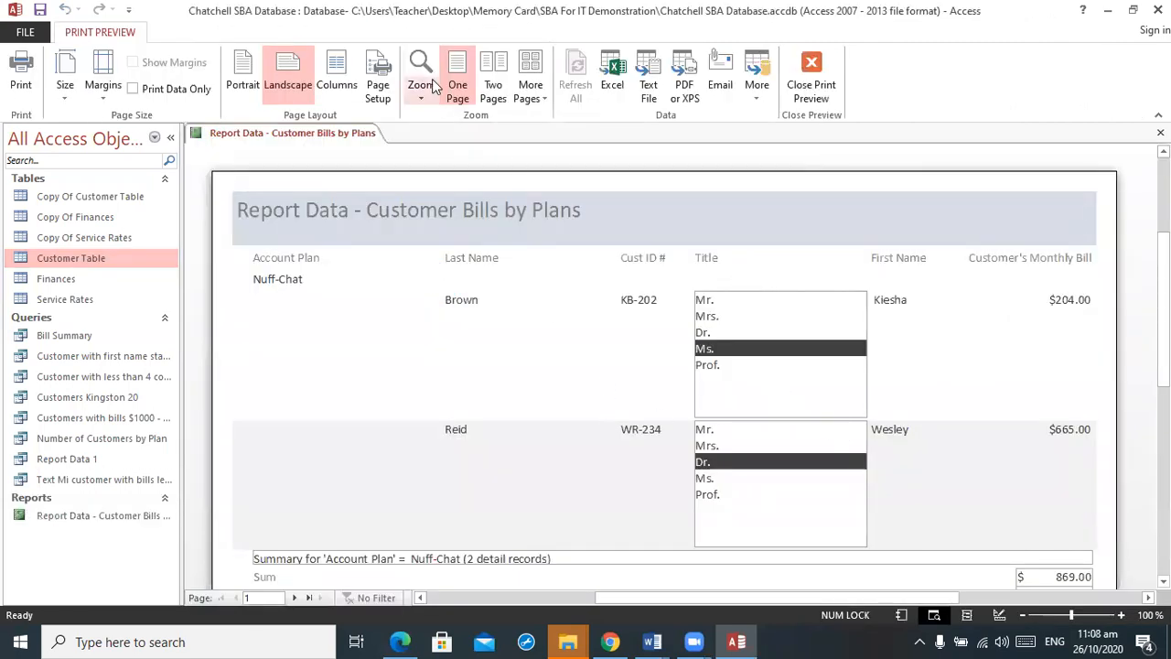
Step: Close the print preview, switch the report to Layout View and close the Field List
{"action": "left_click", "coordinate": [812, 81]}
{"action": "left_click", "coordinate": [21, 90]}
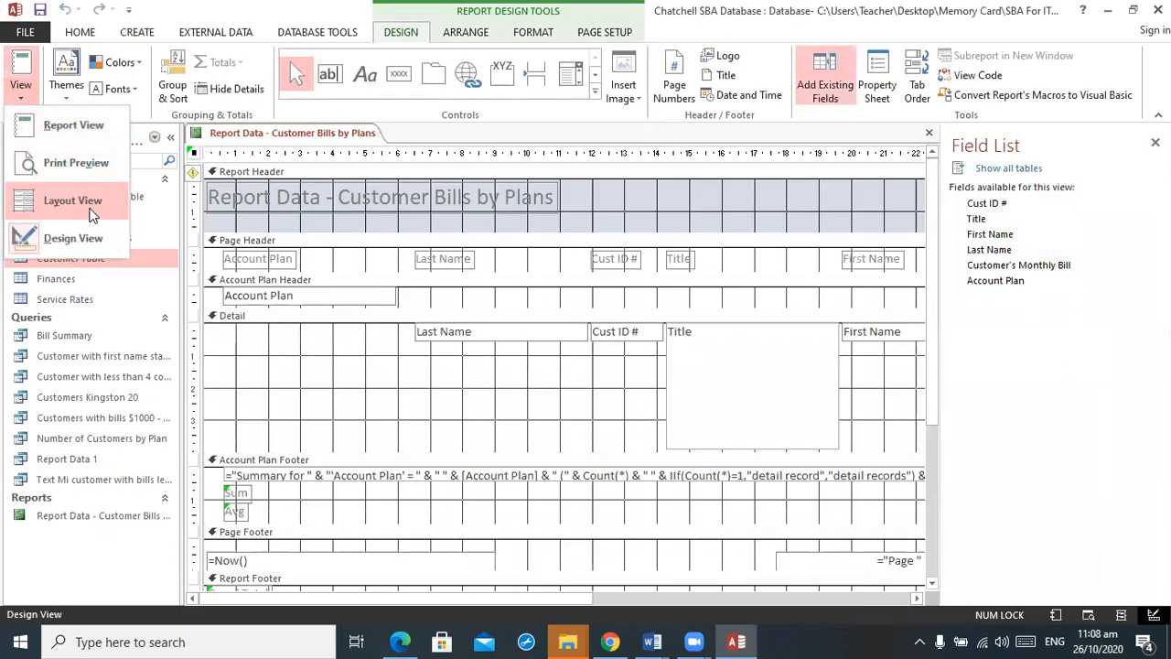
{"action": "left_click", "coordinate": [82, 200]}
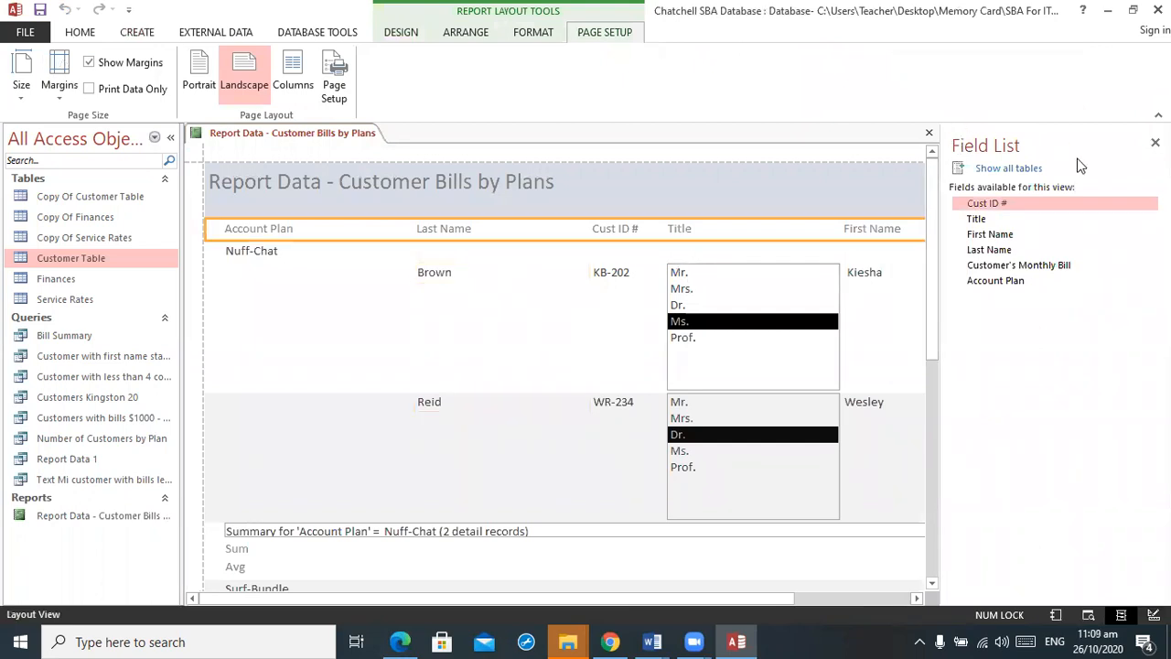
{"action": "left_click", "coordinate": [1155, 142]}
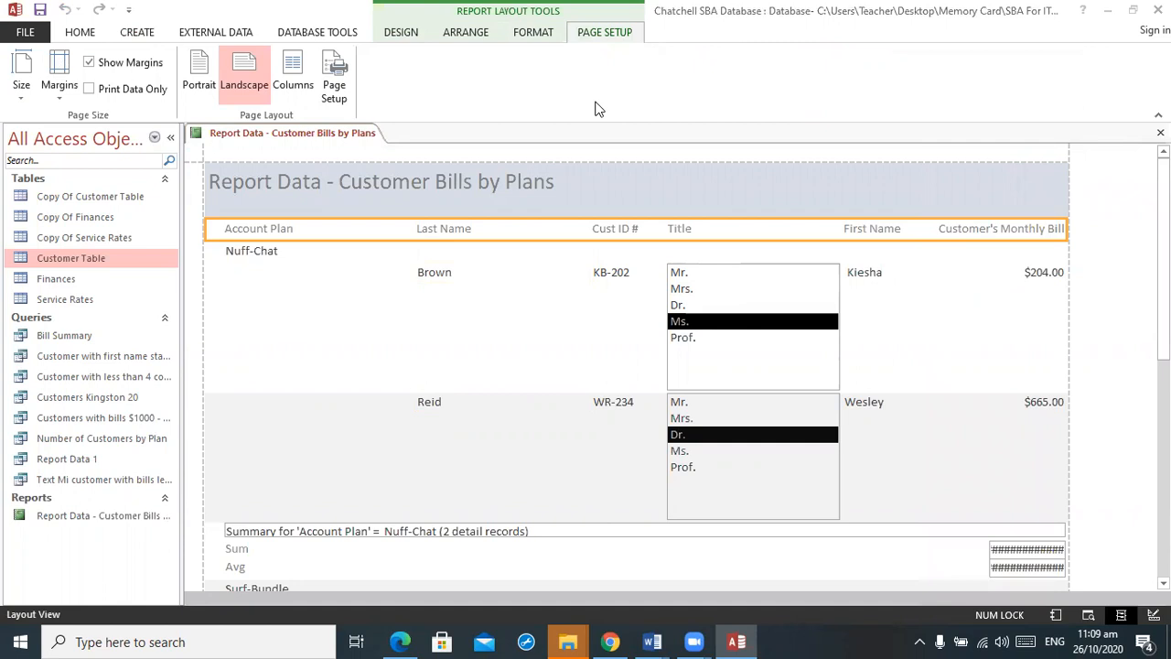
Step: Narrow the Title list box in the report's detail rows to about half its width
{"action": "left_click", "coordinate": [817, 275]}
{"action": "left_click_drag", "start_coordinate": [843, 277], "coordinate": [738, 261]}
{"action": "left_click", "coordinate": [717, 210]}
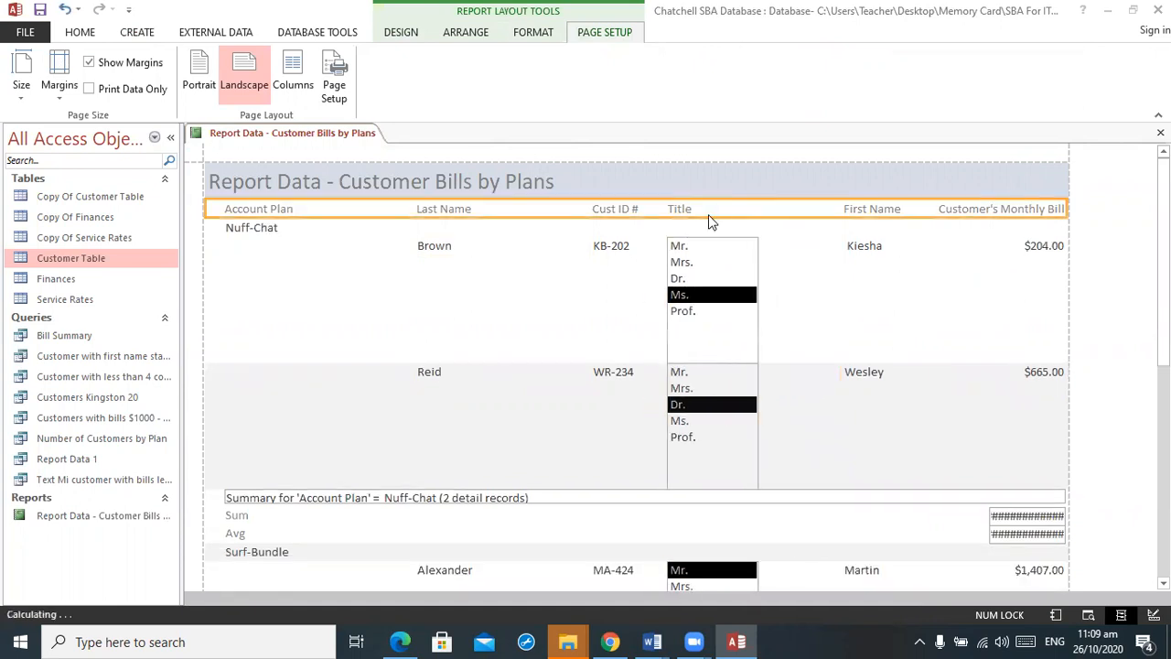
Step: Move the Title heading and its list box between the Account Plan and Last Name columns
{"action": "left_click", "coordinate": [691, 208]}
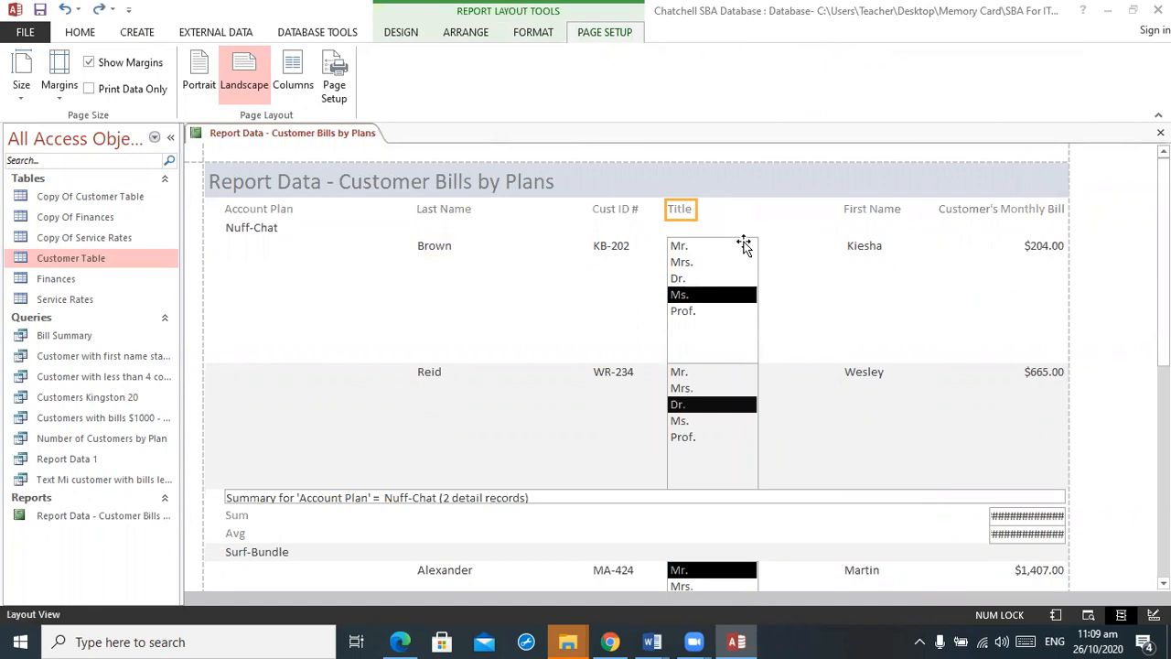
{"action": "left_click_drag", "start_coordinate": [557, 213], "coordinate": [385, 210]}
{"action": "left_click_drag", "start_coordinate": [730, 275], "coordinate": [349, 261]}
{"action": "left_click", "coordinate": [370, 213]}
{"action": "left_click", "coordinate": [366, 209]}
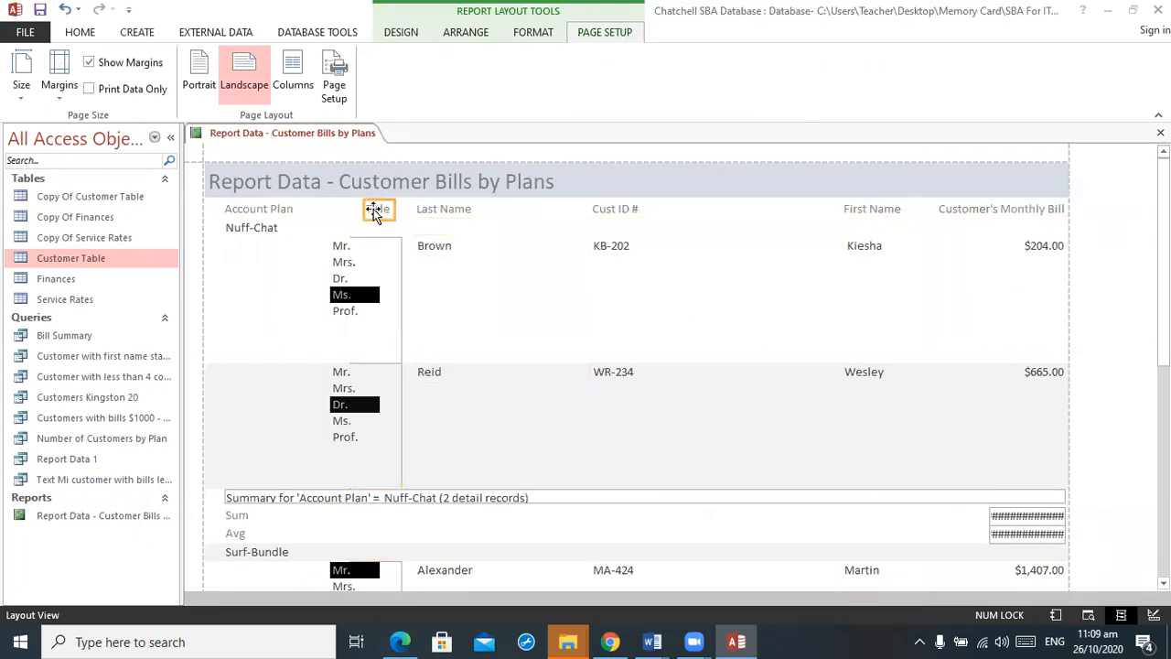
Step: Narrow the Last Name field in the detail rows to free space before Cust ID #
{"action": "left_click", "coordinate": [467, 209]}
{"action": "left_click", "coordinate": [466, 255]}
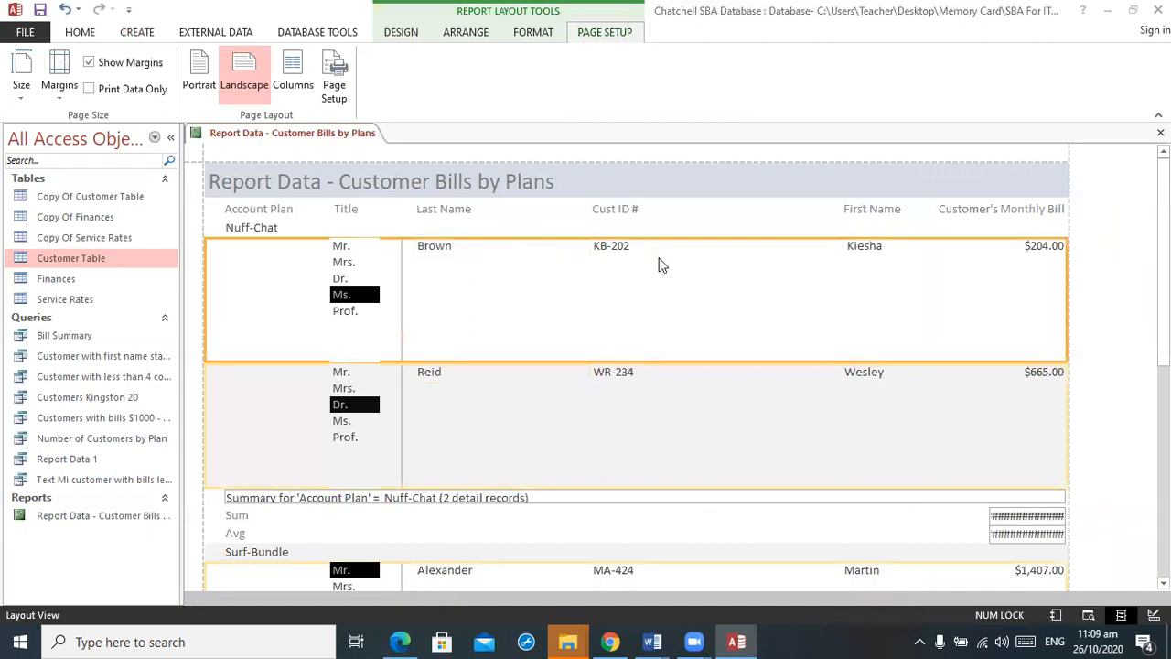
{"action": "left_click", "coordinate": [459, 249]}
{"action": "left_click_drag", "start_coordinate": [590, 247], "coordinate": [480, 246]}
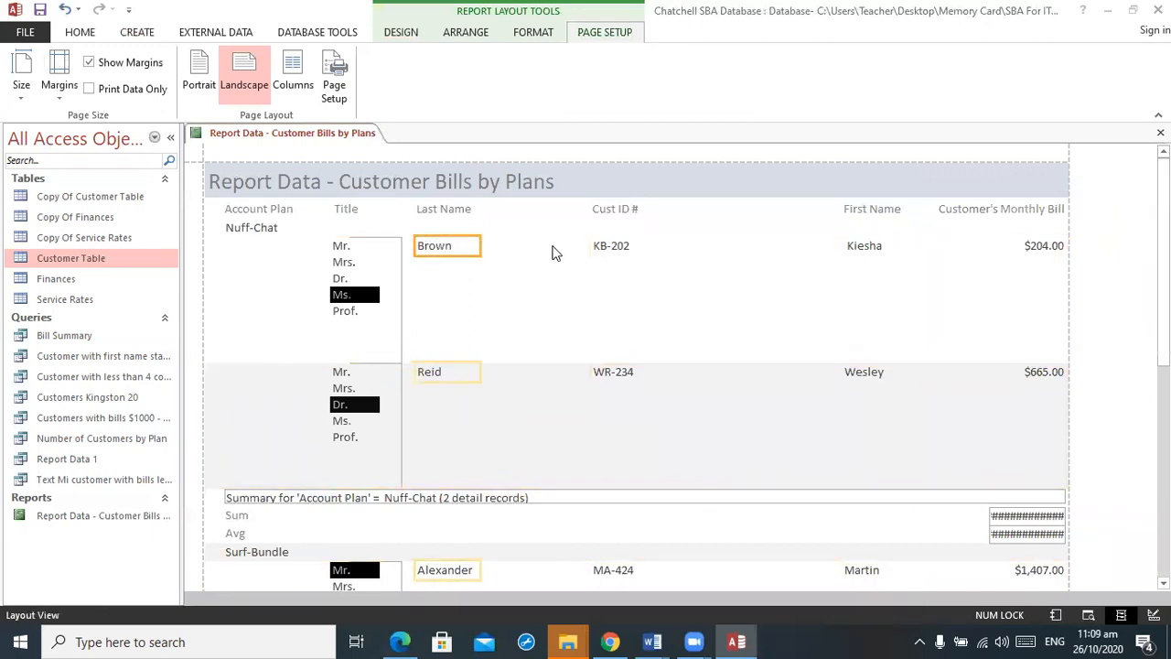
Step: Move the First Name heading and its detail field between the Last Name and Cust ID # columns
{"action": "left_click", "coordinate": [860, 212]}
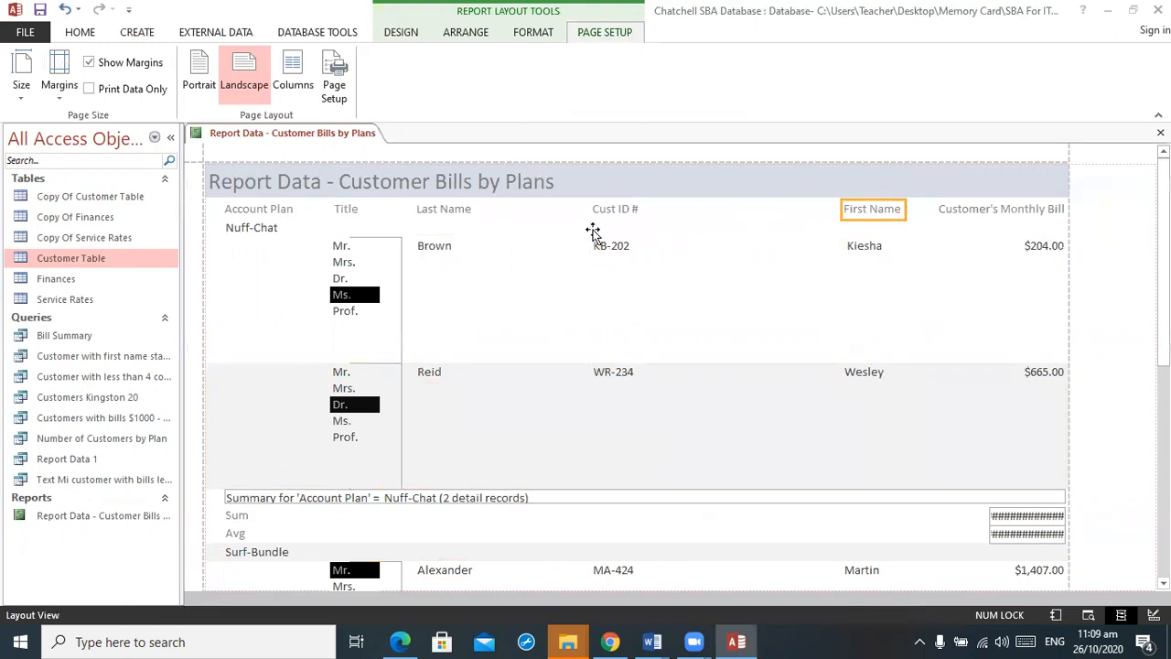
{"action": "left_click_drag", "start_coordinate": [524, 214], "coordinate": [534, 234]}
{"action": "left_click", "coordinate": [852, 252]}
{"action": "left_click_drag", "start_coordinate": [660, 246], "coordinate": [499, 243]}
{"action": "left_click", "coordinate": [710, 247]}
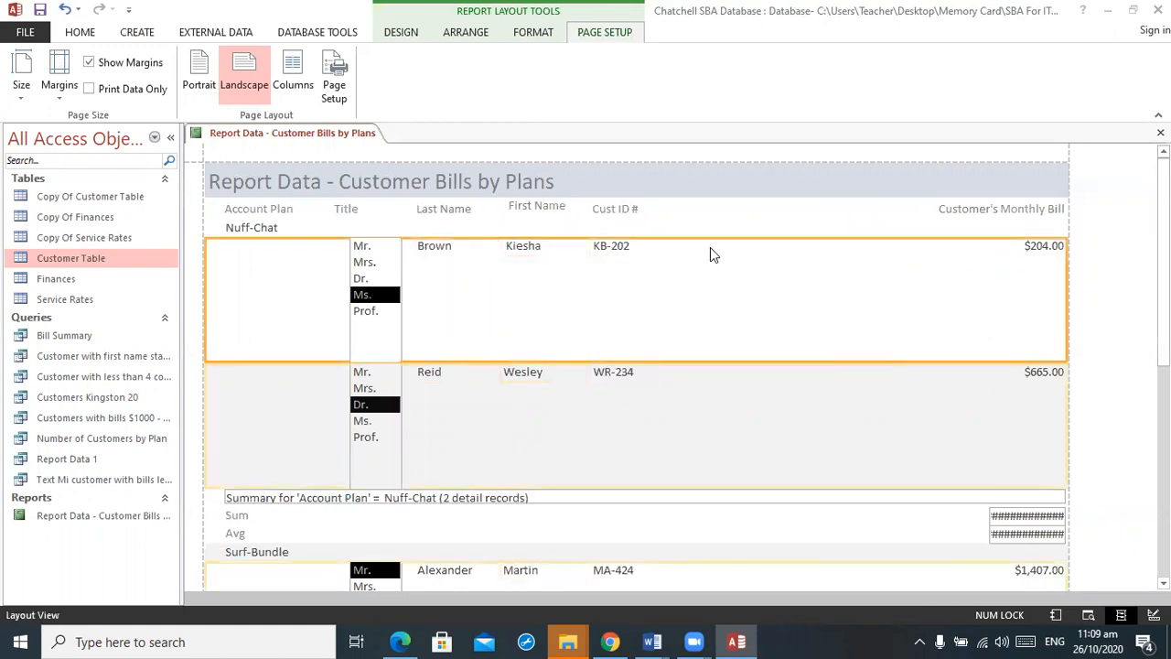
{"action": "left_click", "coordinate": [617, 210]}
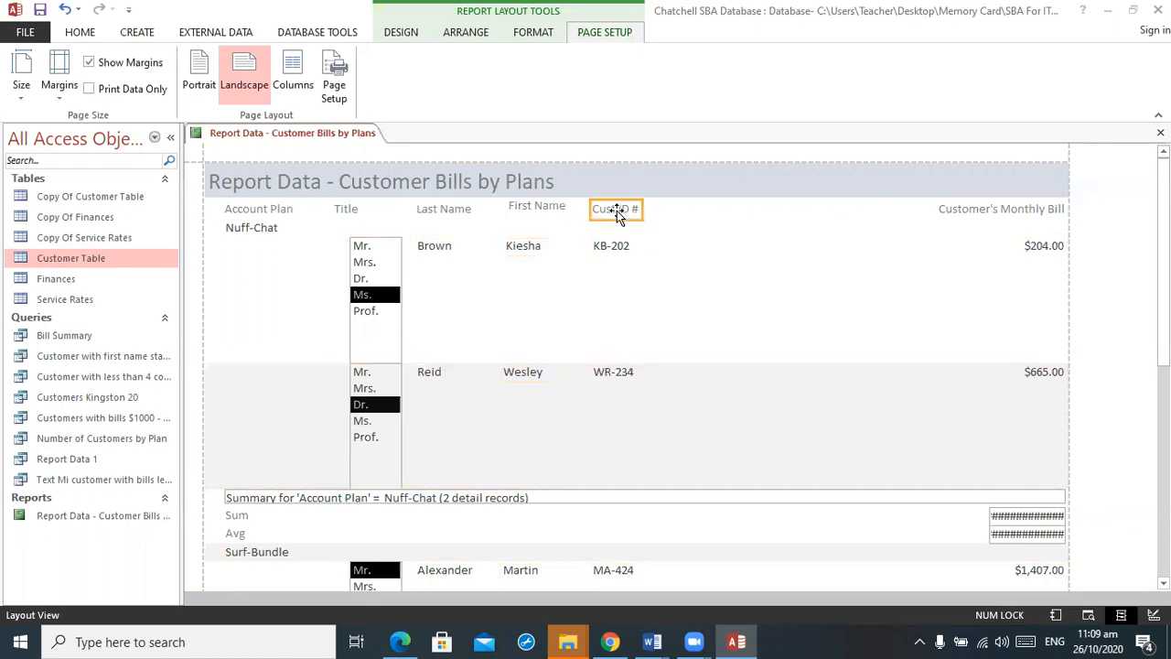
{"action": "left_click", "coordinate": [244, 215]}
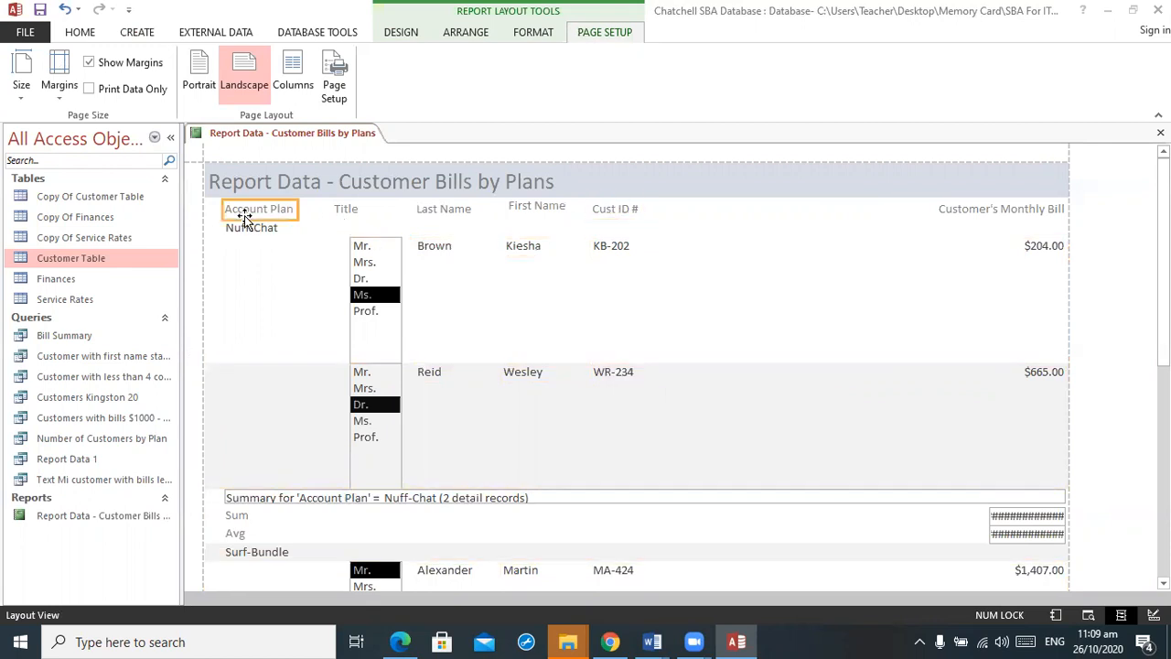
{"action": "left_click", "coordinate": [619, 212]}
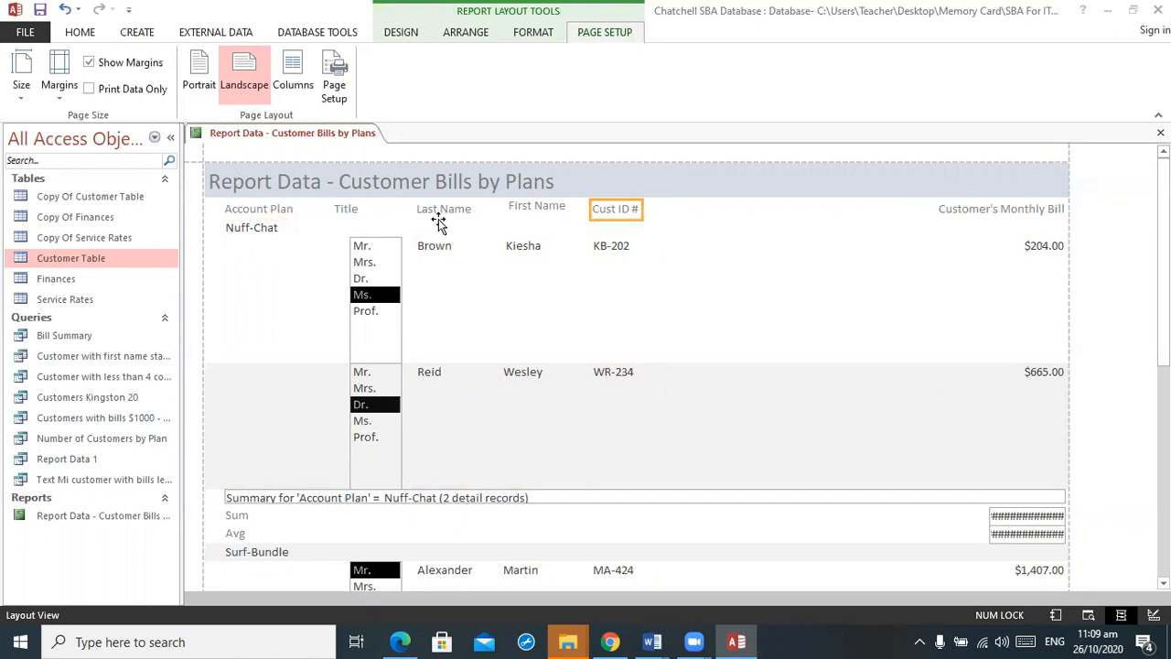
{"action": "left_click", "coordinate": [548, 213]}
{"action": "left_click", "coordinate": [452, 211]}
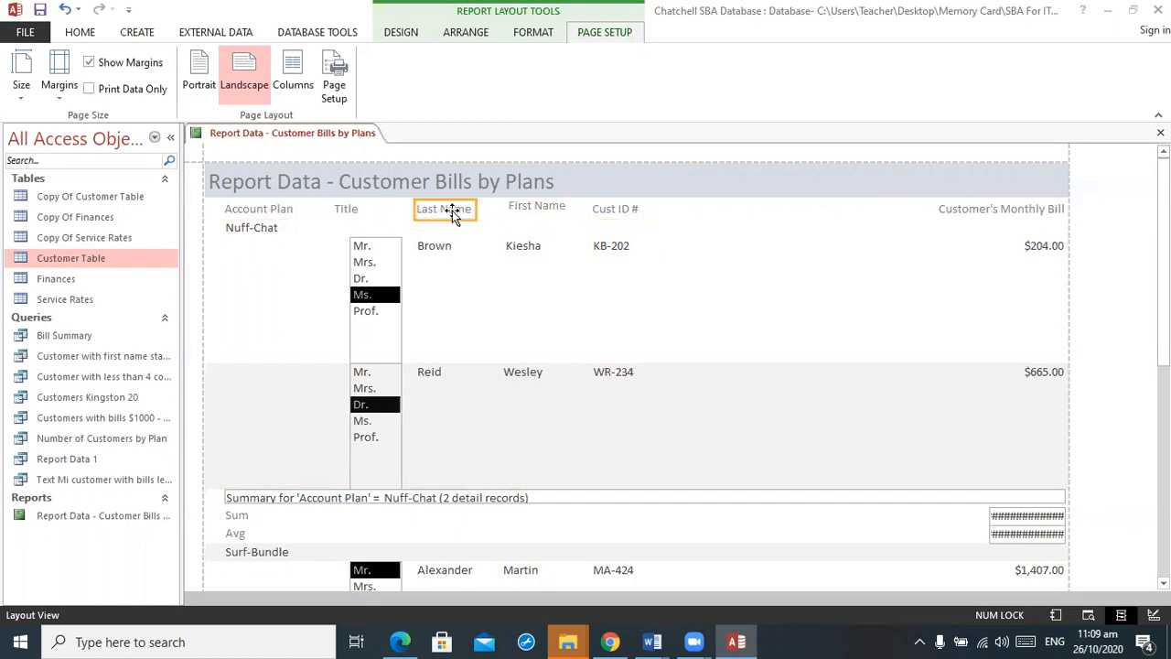
{"action": "left_click", "coordinate": [595, 210]}
Step: Move the Customer's Monthly Bill heading and its detail field closer to the Cust ID # column
{"action": "left_click", "coordinate": [627, 246]}
{"action": "left_click", "coordinate": [806, 247]}
{"action": "left_click", "coordinate": [1020, 249]}
{"action": "left_click_drag", "start_coordinate": [982, 205], "coordinate": [731, 214]}
{"action": "left_click_drag", "start_coordinate": [1051, 248], "coordinate": [818, 252]}
Step: Widen the Sum and Avg value boxes in the account plan summary so they extend beneath the Customer's Monthly Bill column
{"action": "left_click", "coordinate": [1027, 528]}
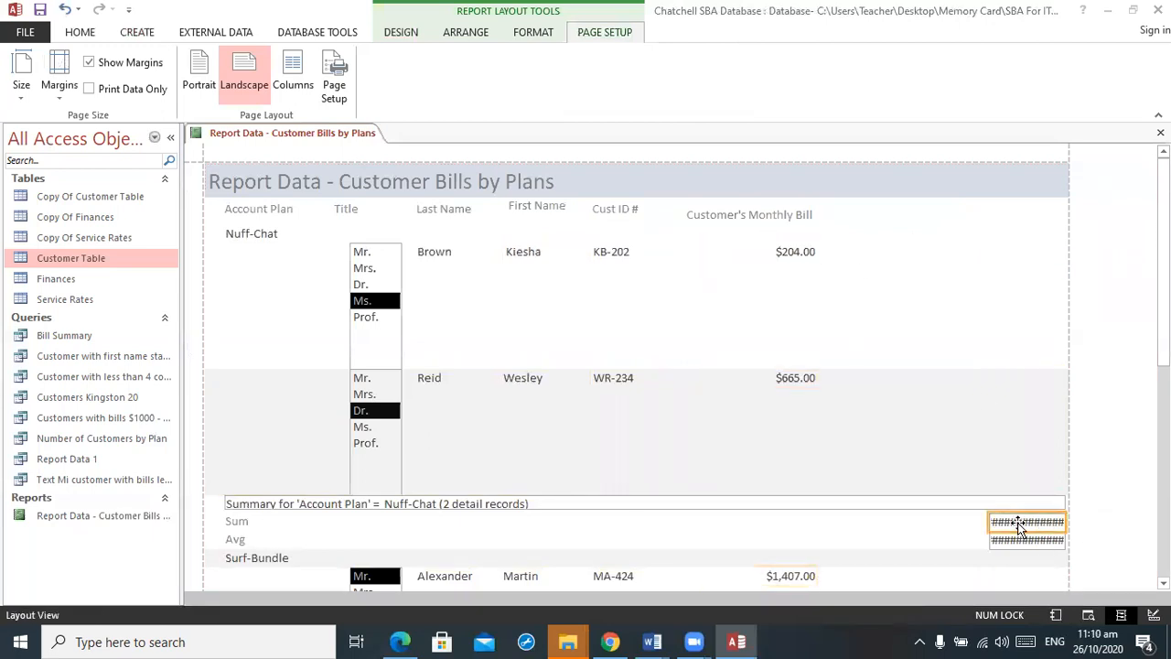
{"action": "left_click_drag", "start_coordinate": [963, 521], "coordinate": [847, 552]}
{"action": "left_click", "coordinate": [993, 542]}
{"action": "left_click", "coordinate": [947, 521]}
{"action": "left_click_drag", "start_coordinate": [946, 521], "coordinate": [756, 522]}
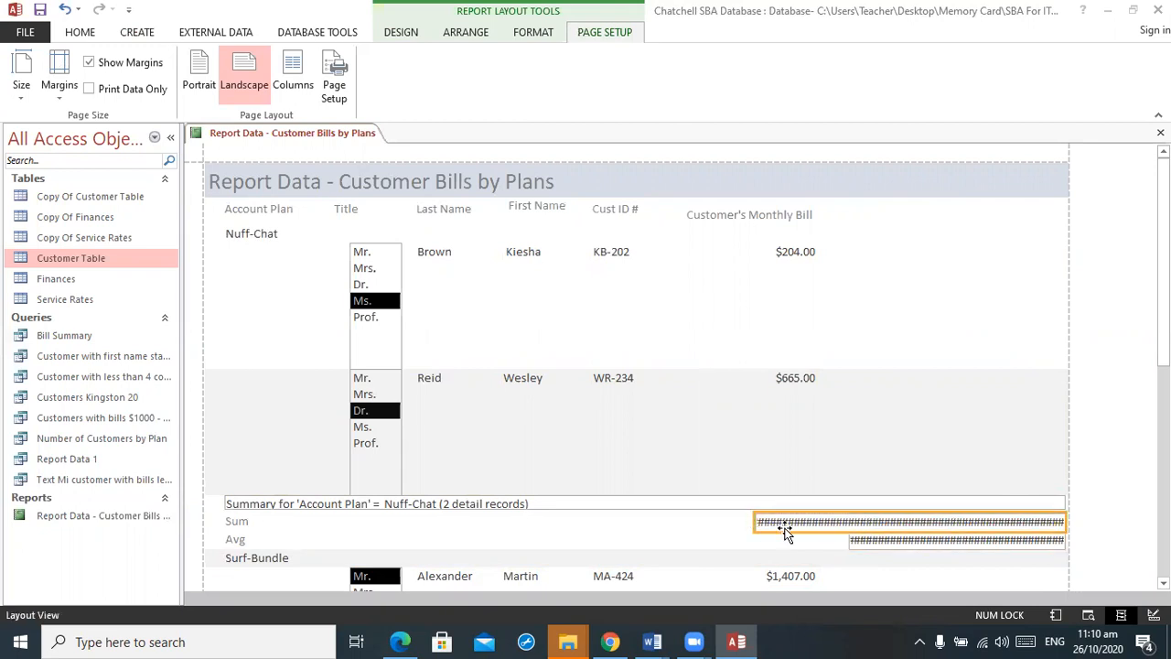
{"action": "left_click", "coordinate": [854, 542]}
{"action": "left_click_drag", "start_coordinate": [845, 540], "coordinate": [753, 543]}
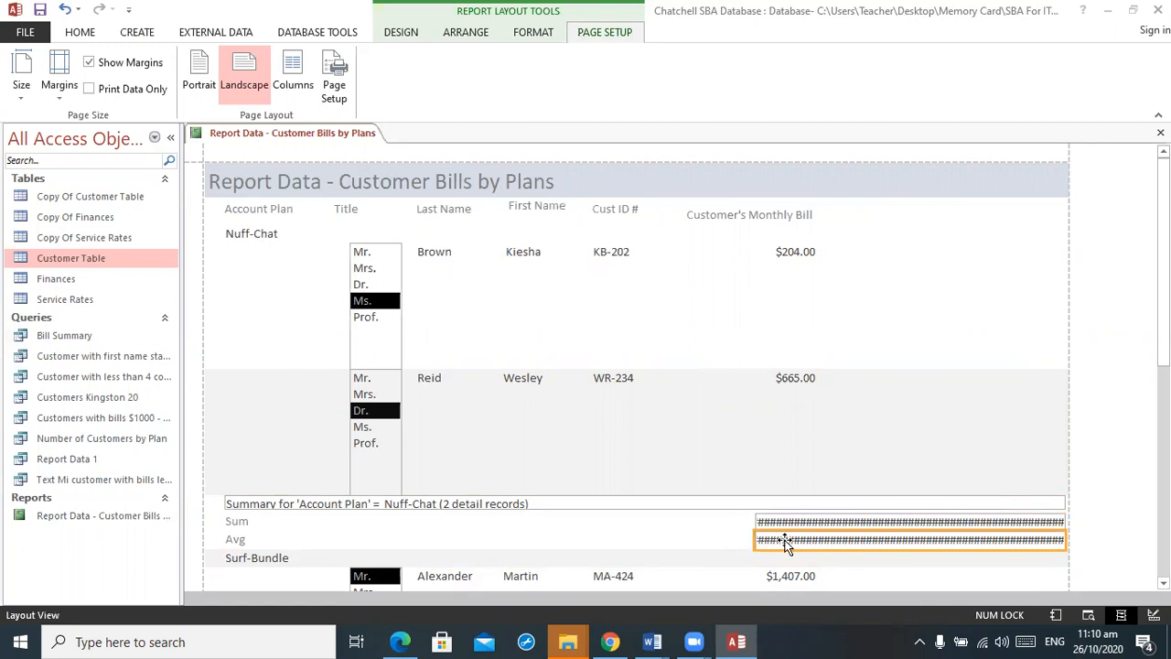
{"action": "right_click", "coordinate": [784, 523]}
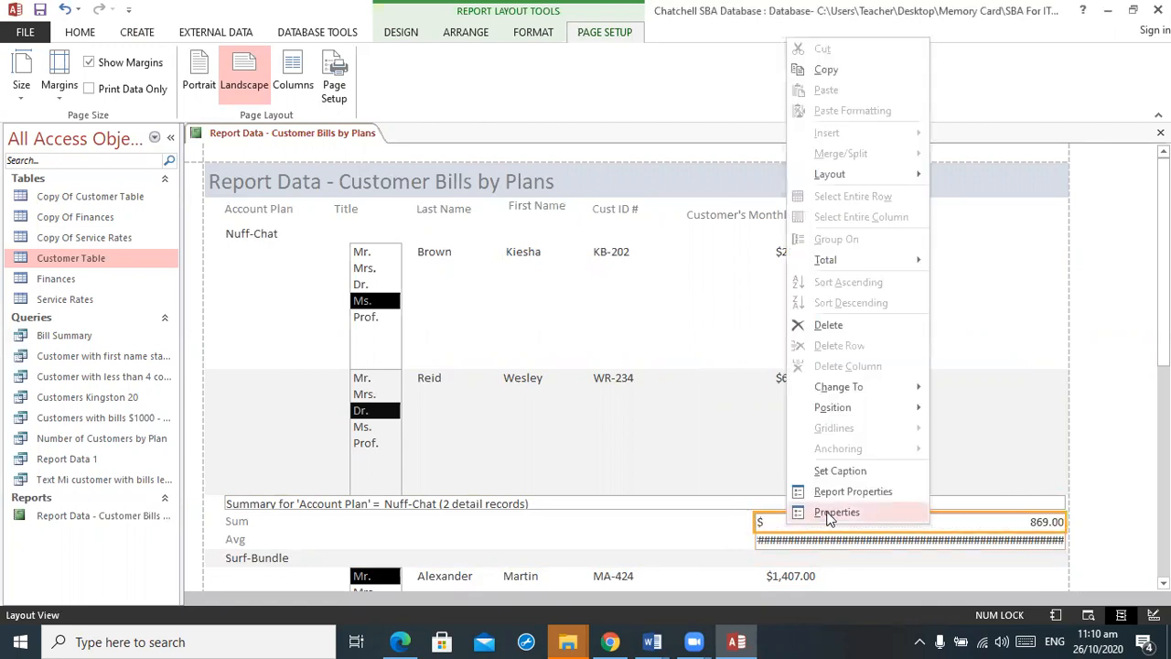
{"action": "left_click", "coordinate": [837, 514]}
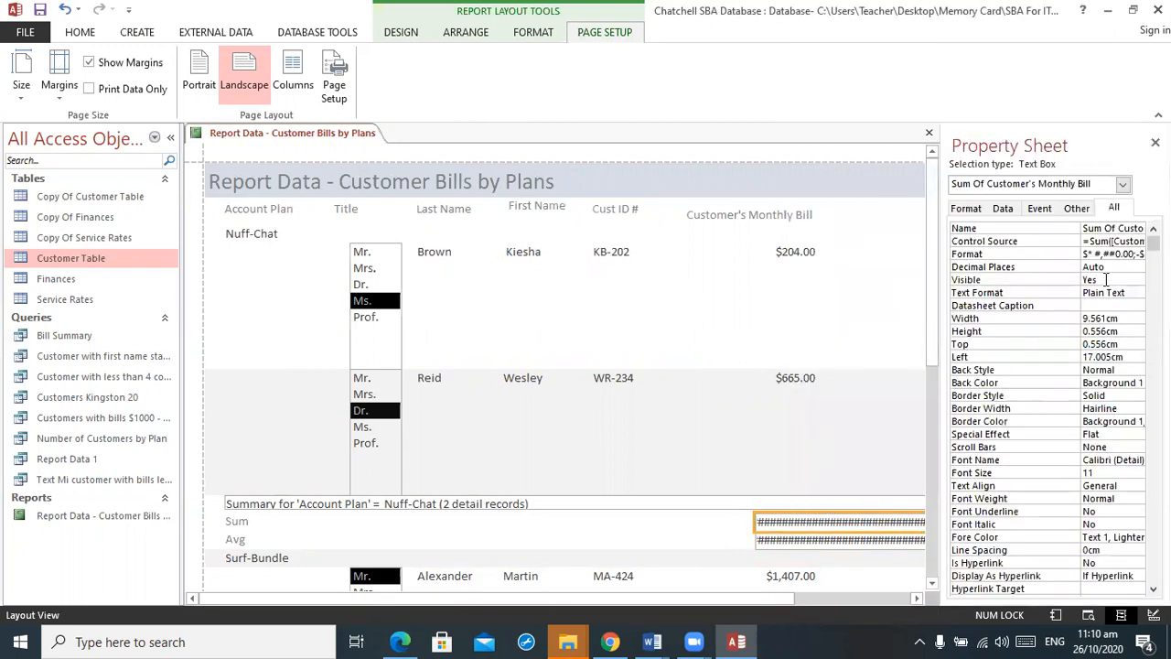
{"action": "left_click", "coordinate": [1155, 143]}
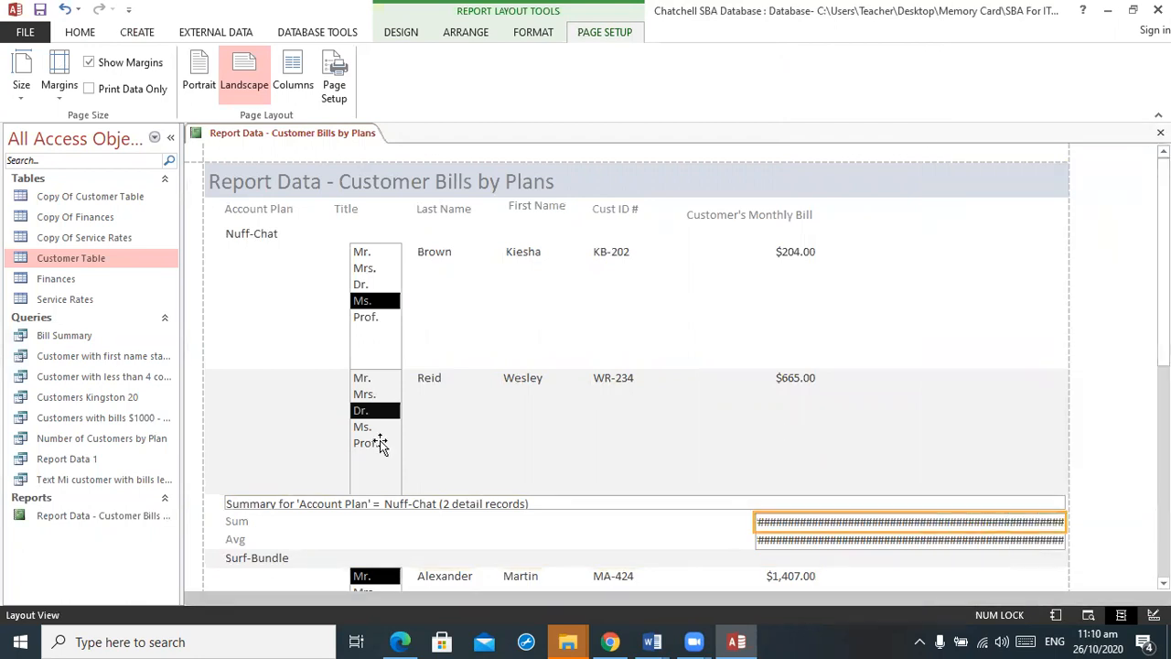
Step: Rename the Sum label in the account plan summary to Total Customer Bill
{"action": "left_click", "coordinate": [238, 523]}
{"action": "left_click", "coordinate": [239, 526]}
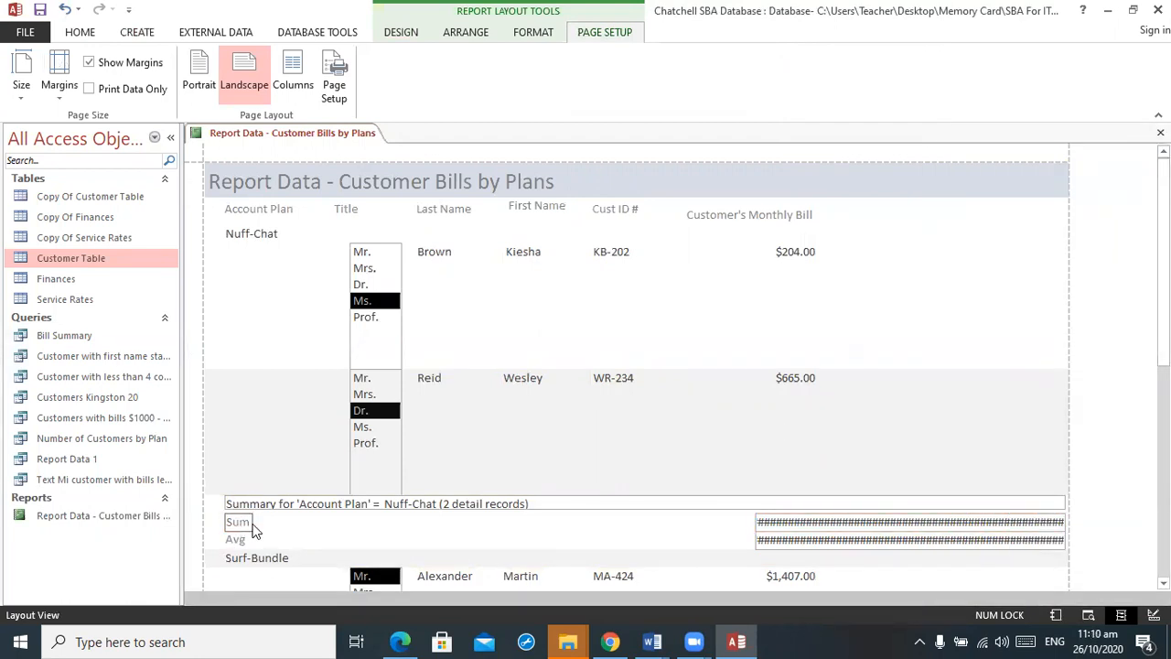
{"action": "key", "text": "BackSpace"}
{"action": "key", "text": "BackSpace"}
{"action": "key", "text": "BackSpace"}
{"action": "type", "text": "Total Customer"}
Step: Rename the Avg label in the account plan summary to Average Customer Bill
{"action": "left_click", "coordinate": [236, 540]}
{"action": "left_click", "coordinate": [241, 540]}
{"action": "type", "text": "Bus"}
{"action": "key", "text": "BackSpace"}
{"action": "key", "text": "BackSpace"}
{"action": "key", "text": "BackSpace"}
{"action": "type", "text": "Customer"}
{"action": "left_click", "coordinate": [253, 413]}
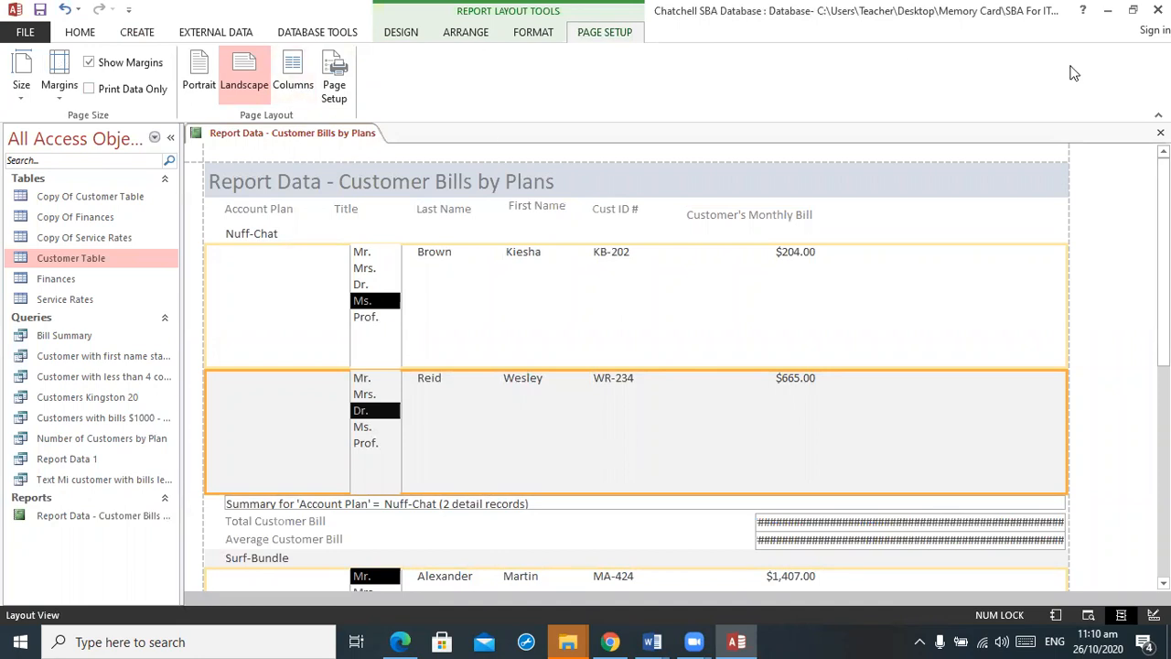
Step: Close the report with its design changes saved, and reopen it to check the Total Customer Bill value
{"action": "left_click", "coordinate": [1161, 133]}
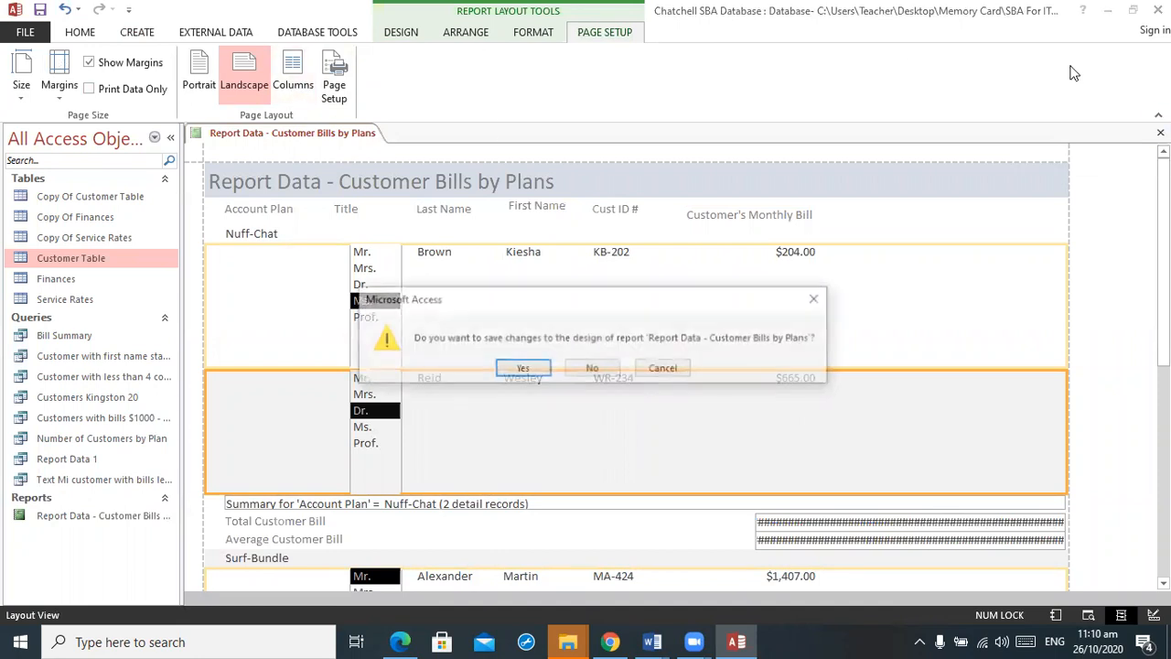
{"action": "left_click", "coordinate": [524, 368]}
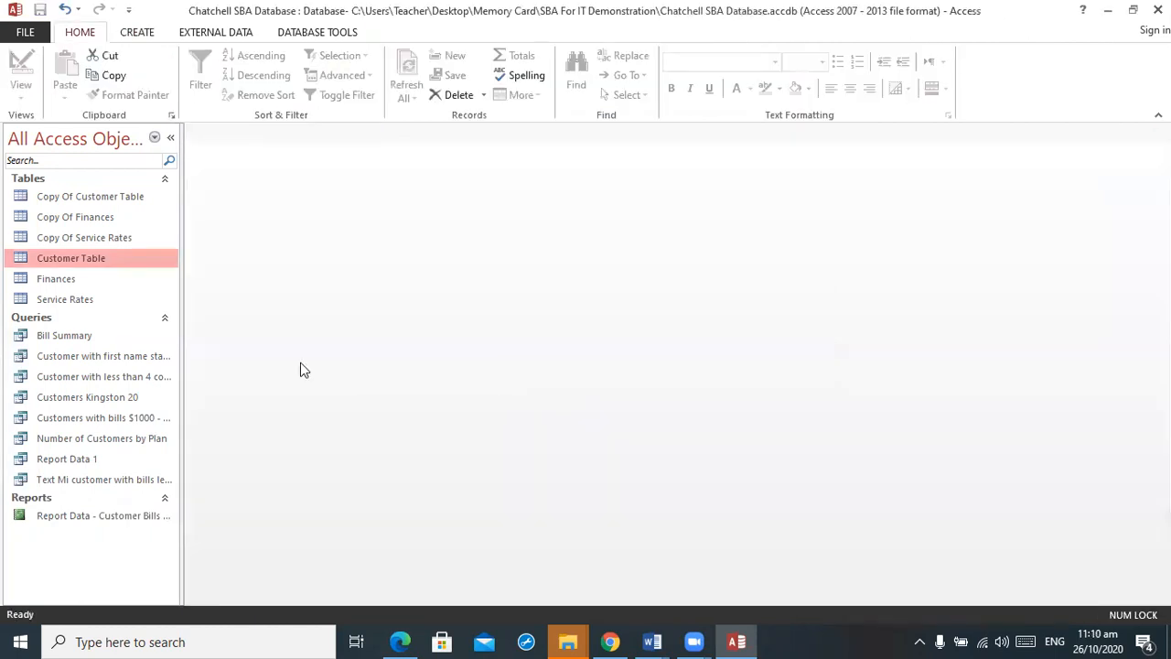
{"action": "double_click", "coordinate": [110, 510]}
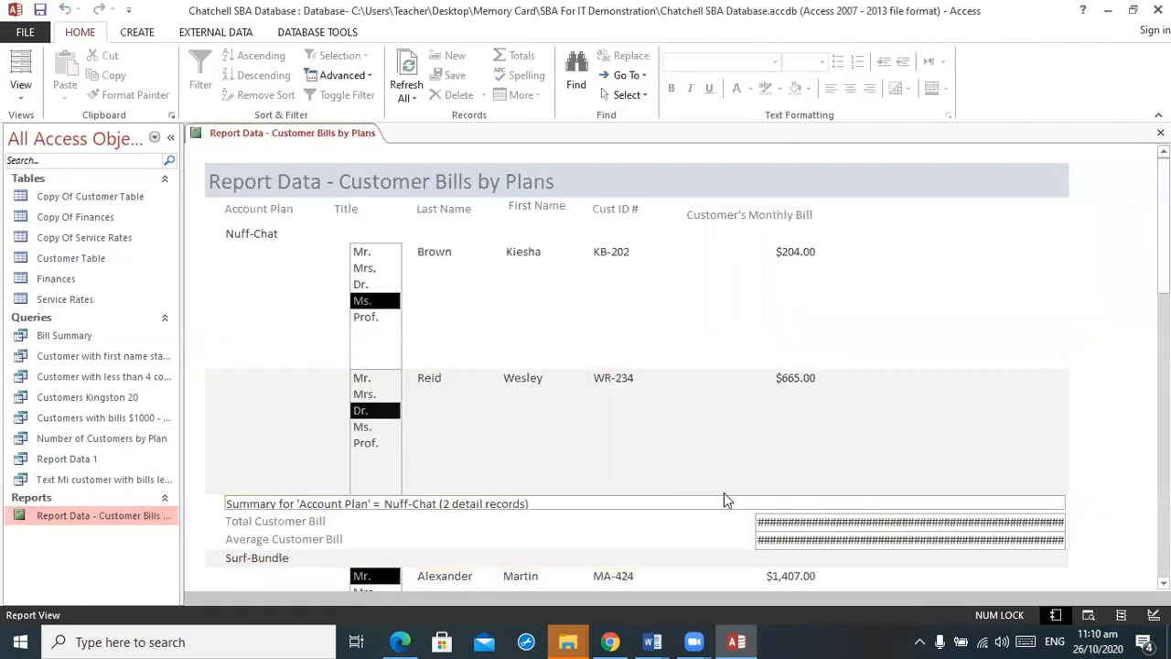
{"action": "left_click", "coordinate": [778, 521]}
{"action": "left_click", "coordinate": [778, 522]}
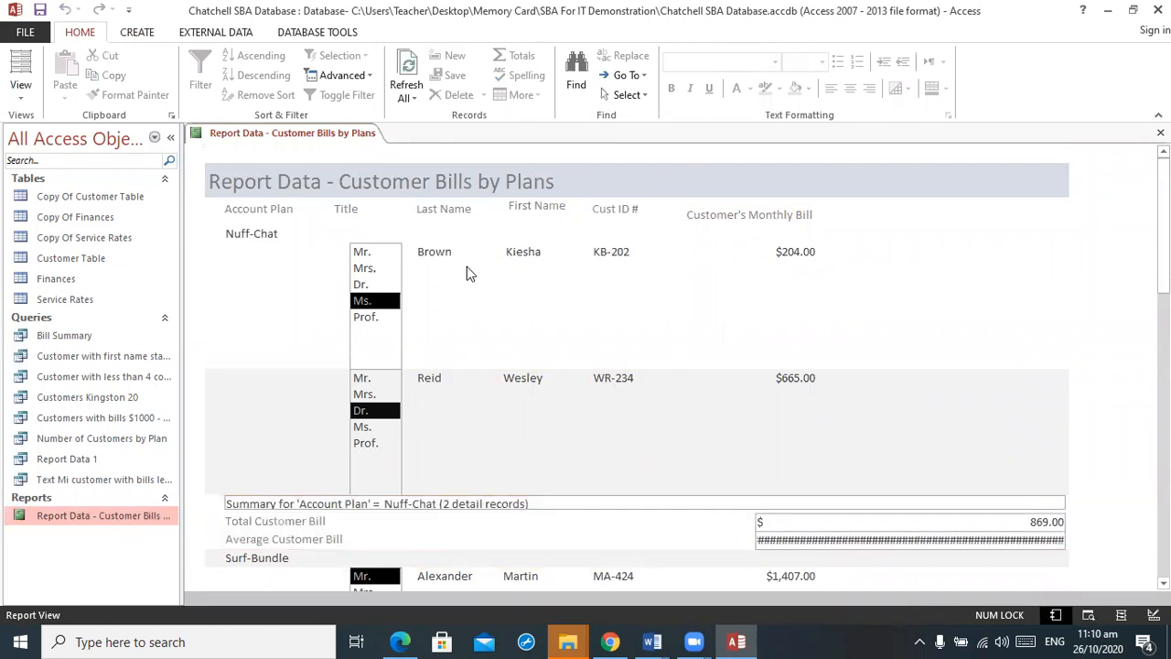
Step: Check the report's summary values in Print Preview, and close the preview
{"action": "left_click", "coordinate": [20, 92]}
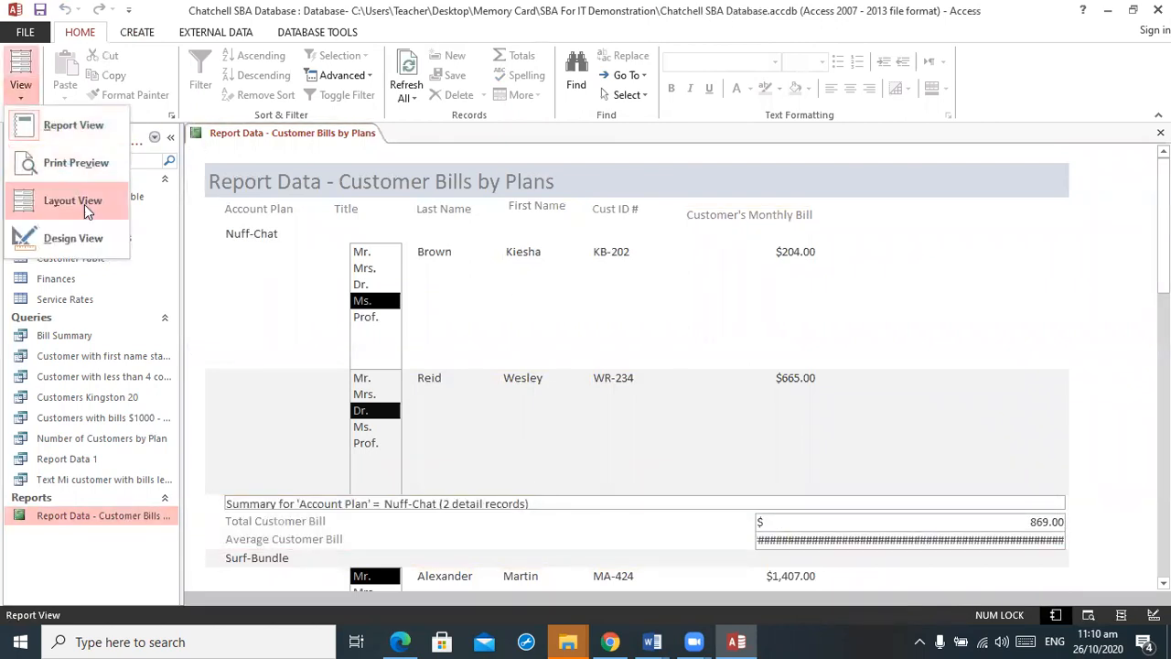
{"action": "left_click", "coordinate": [78, 163]}
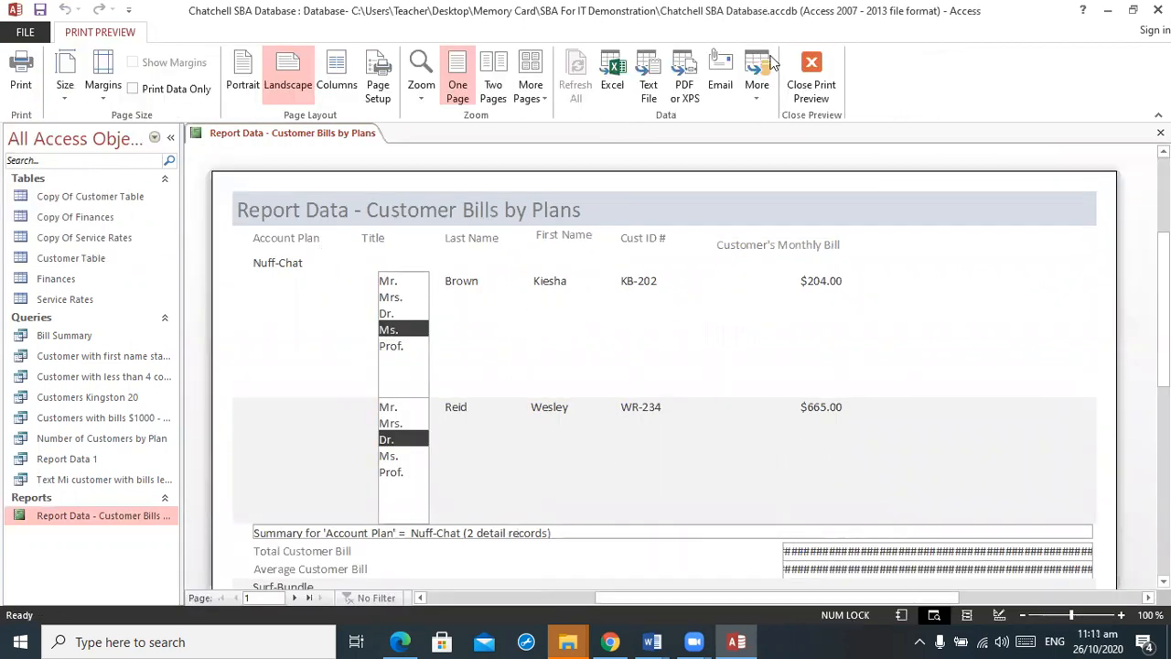
{"action": "left_click", "coordinate": [812, 73]}
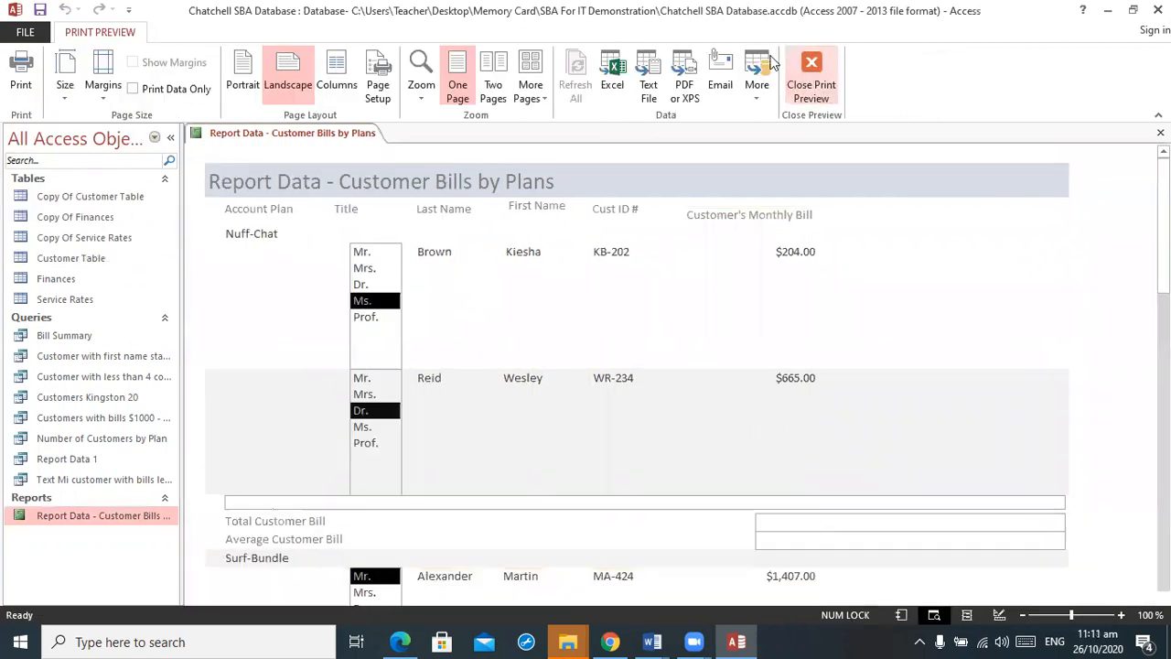
{"action": "right_click", "coordinate": [919, 524]}
{"action": "left_click", "coordinate": [752, 521]}
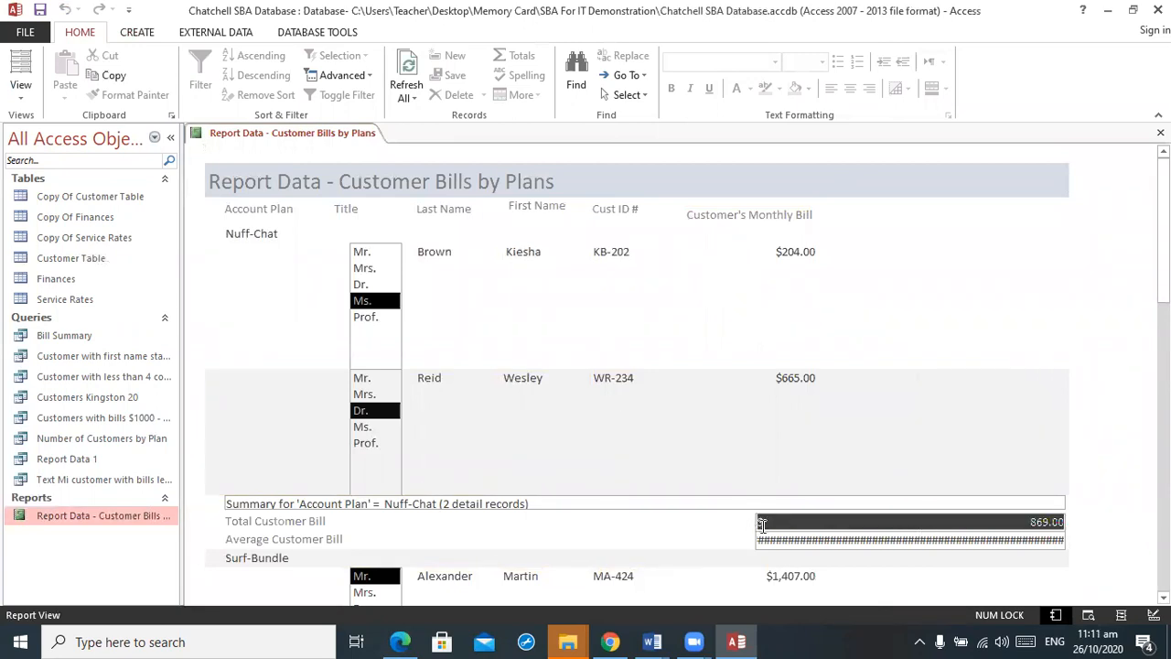
{"action": "left_click", "coordinate": [1076, 490]}
{"action": "right_click", "coordinate": [1062, 529]}
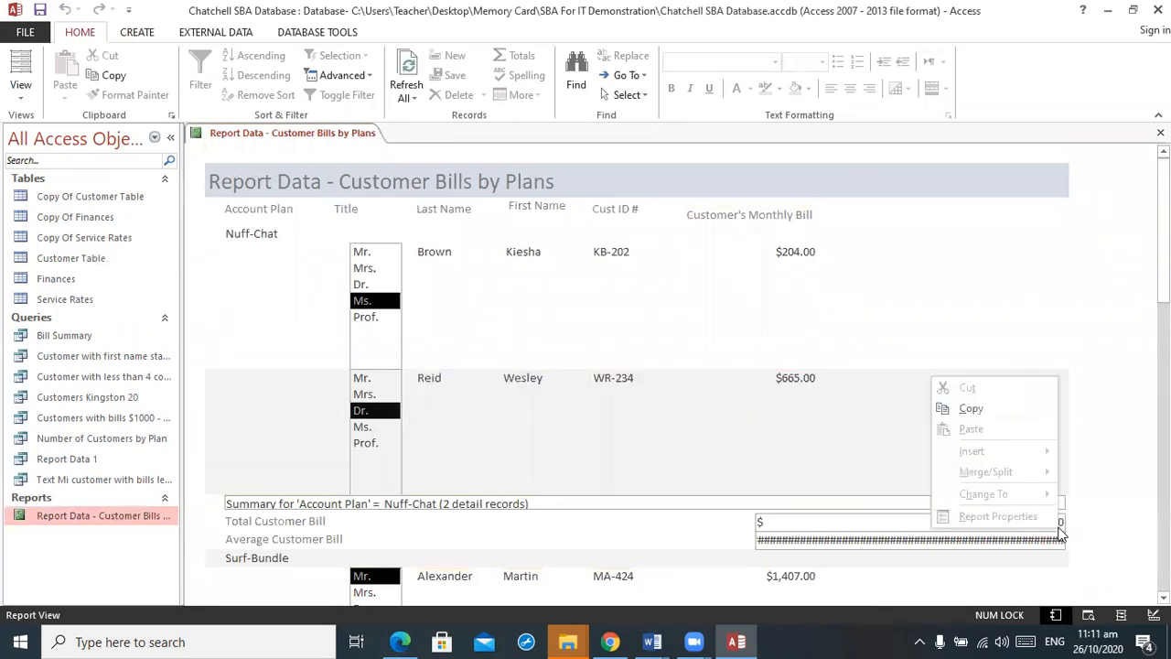
{"action": "left_click", "coordinate": [834, 527]}
{"action": "left_click", "coordinate": [742, 541]}
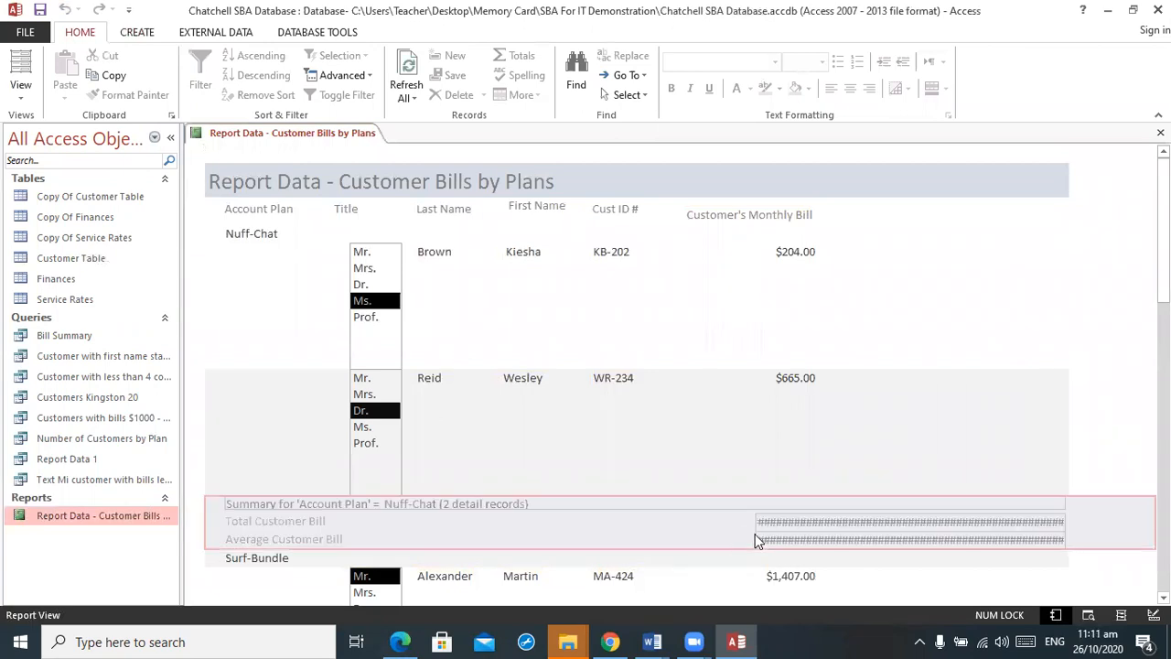
{"action": "left_click", "coordinate": [756, 540]}
{"action": "right_click", "coordinate": [756, 539]}
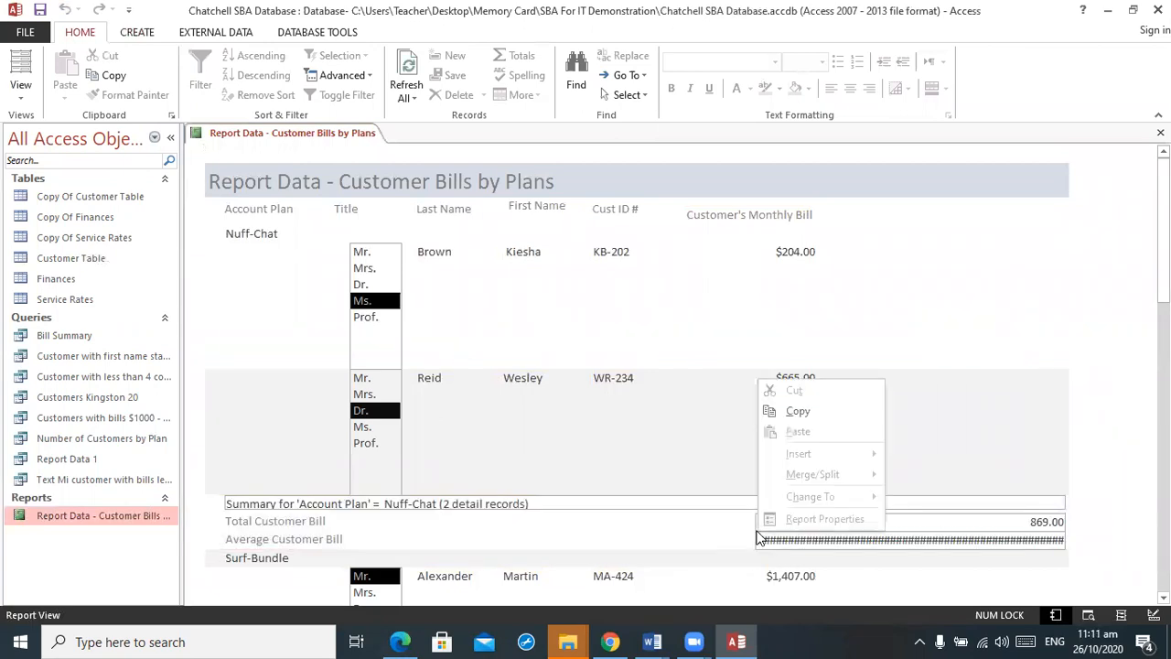
{"action": "left_click", "coordinate": [580, 575]}
Step: In Design View, set the format of the Total Customer Bill value box in the Account Plan Footer to Currency
{"action": "left_click", "coordinate": [20, 91]}
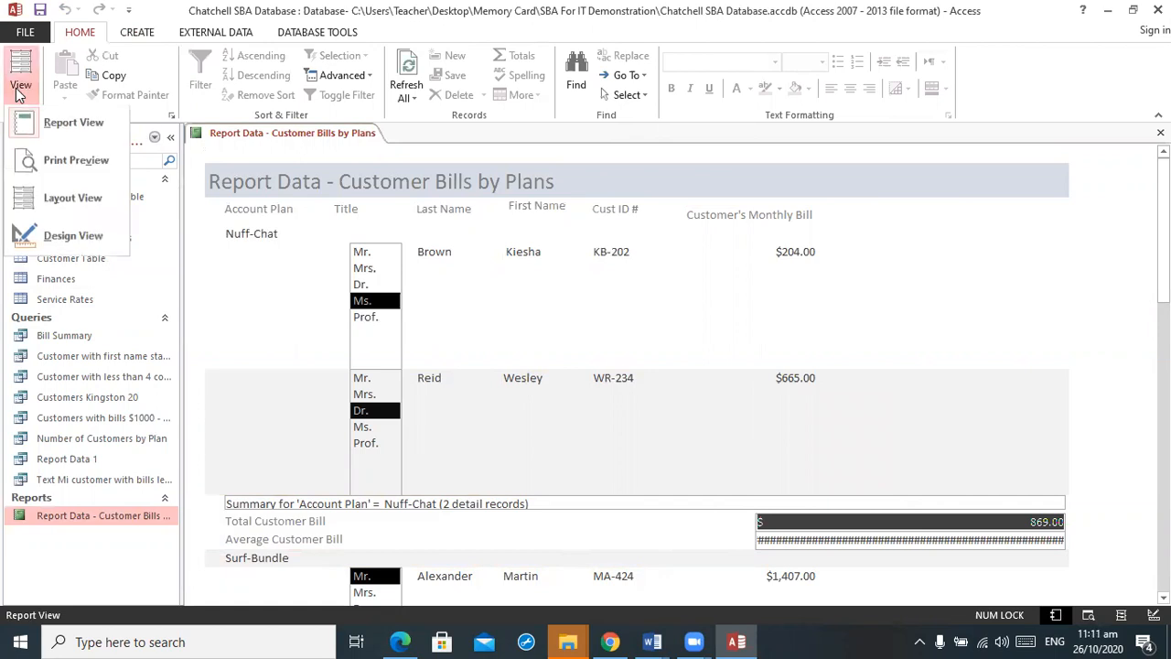
{"action": "left_click", "coordinate": [80, 236]}
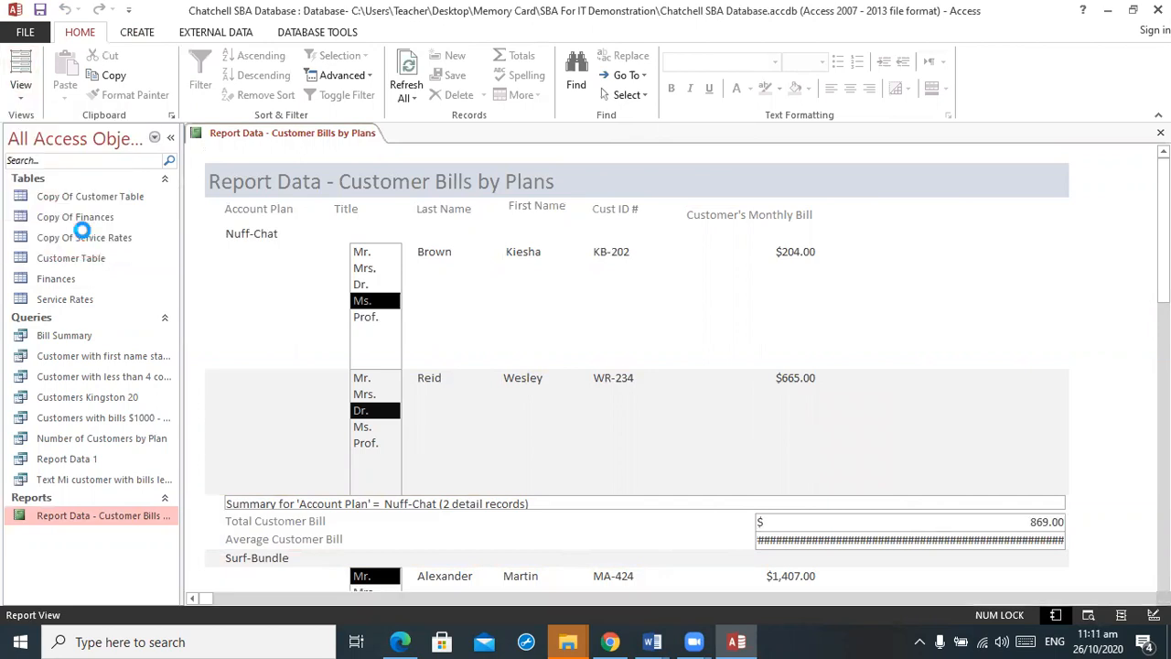
{"action": "right_click", "coordinate": [837, 471]}
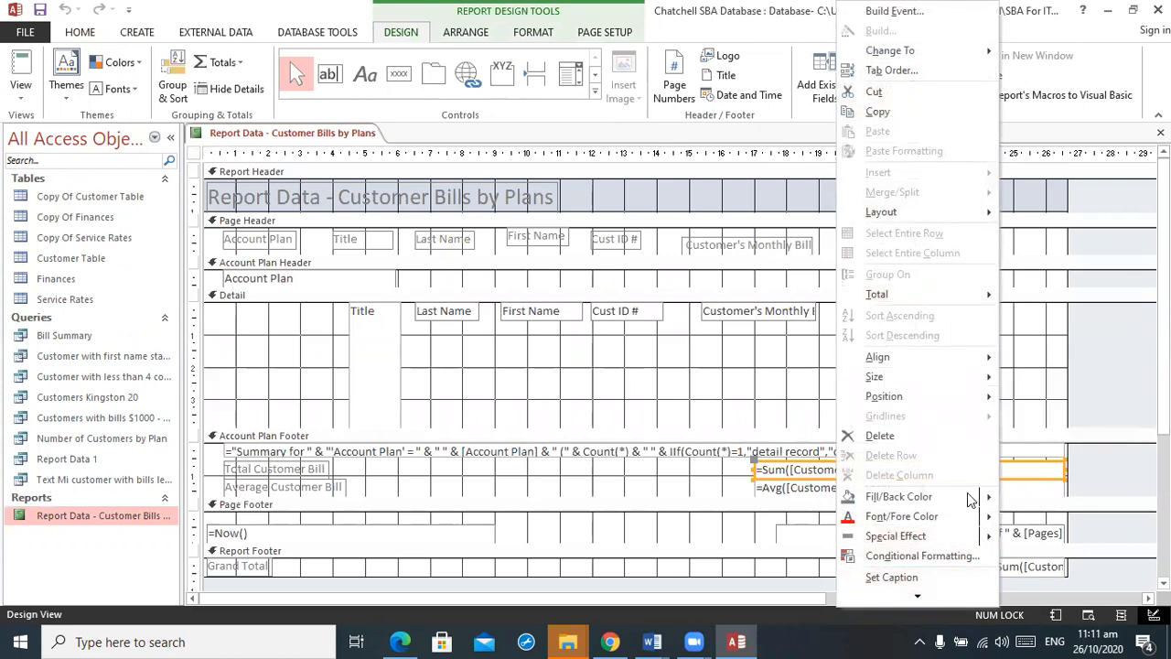
{"action": "left_click", "coordinate": [920, 596]}
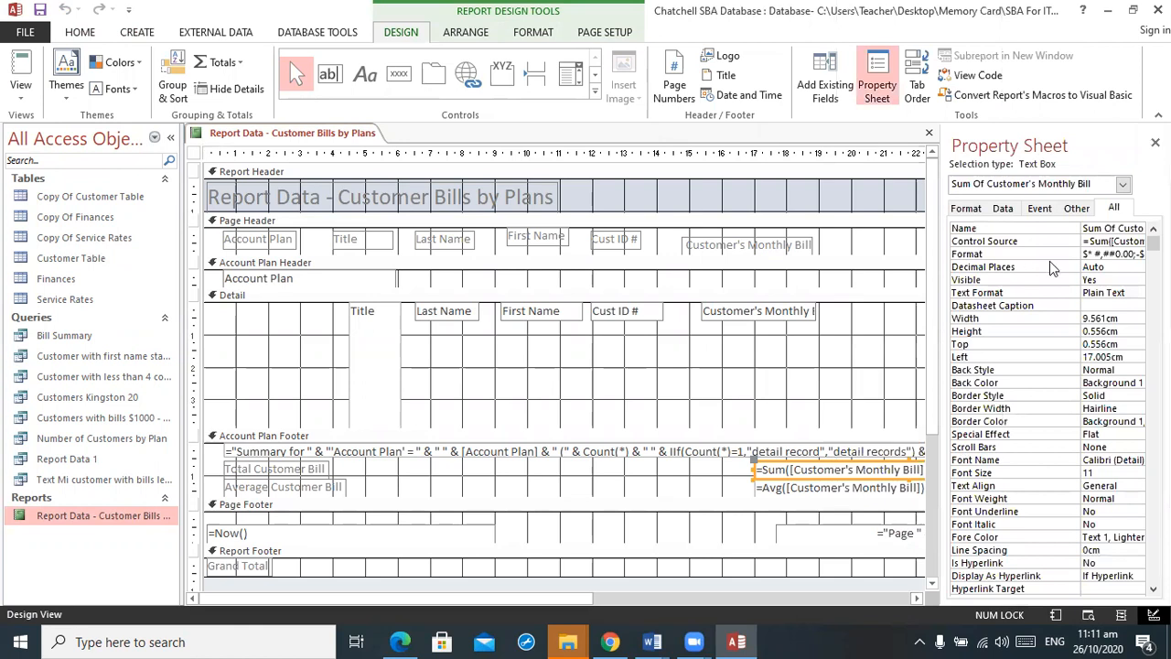
{"action": "left_click", "coordinate": [1106, 255]}
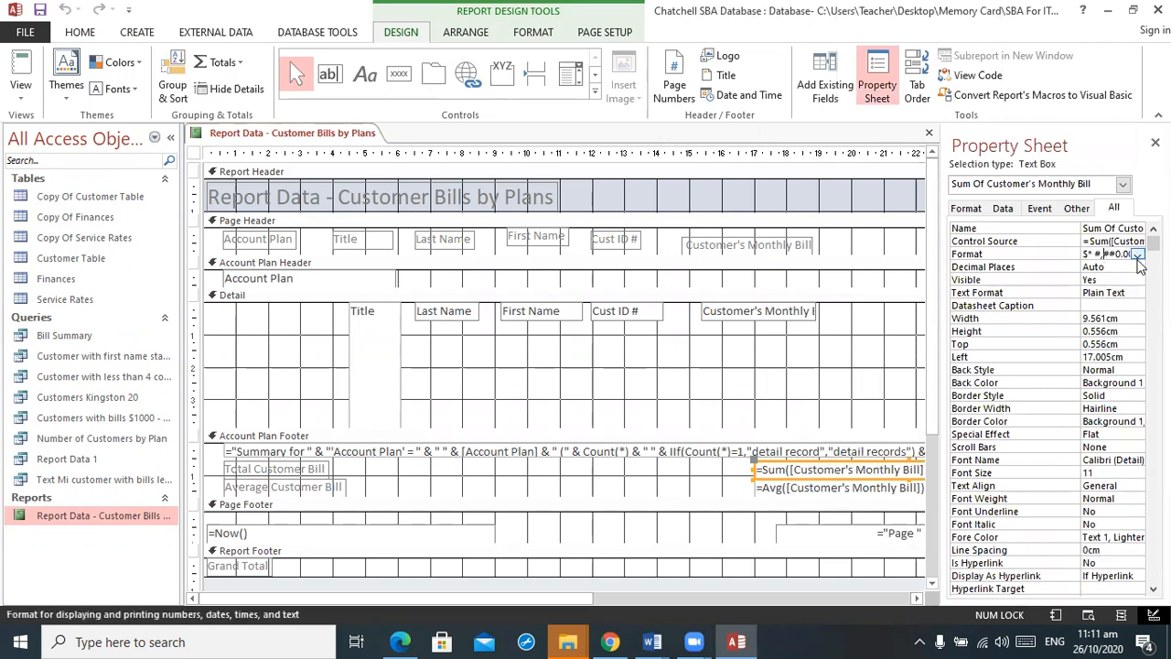
{"action": "left_click", "coordinate": [1139, 254]}
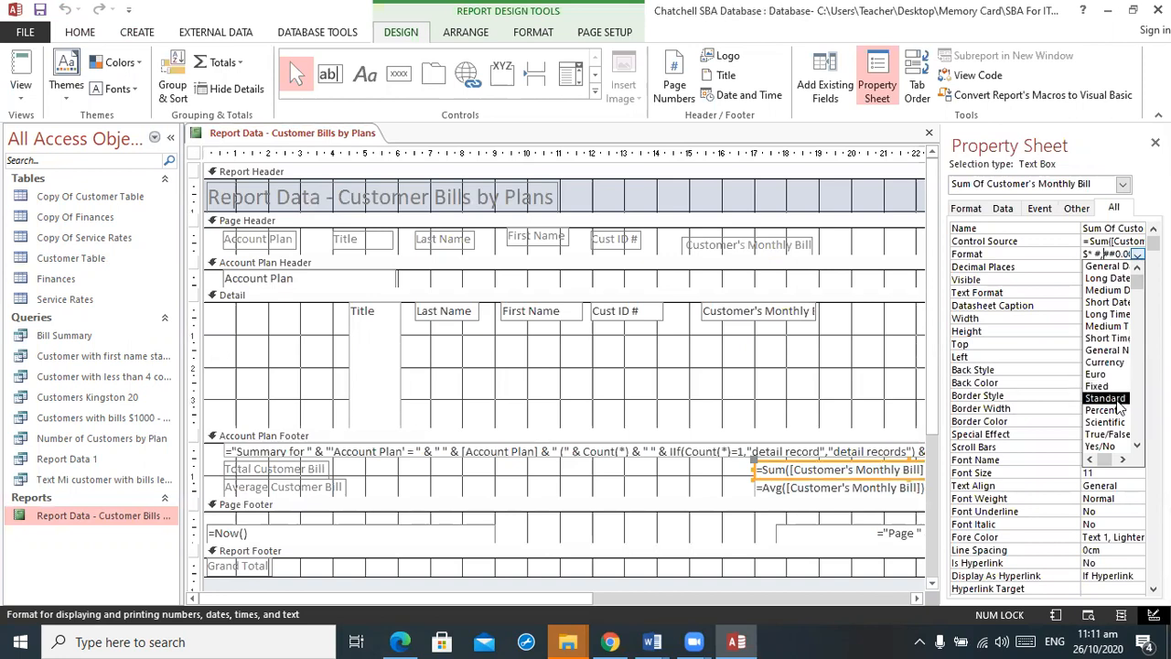
{"action": "left_click", "coordinate": [1111, 361]}
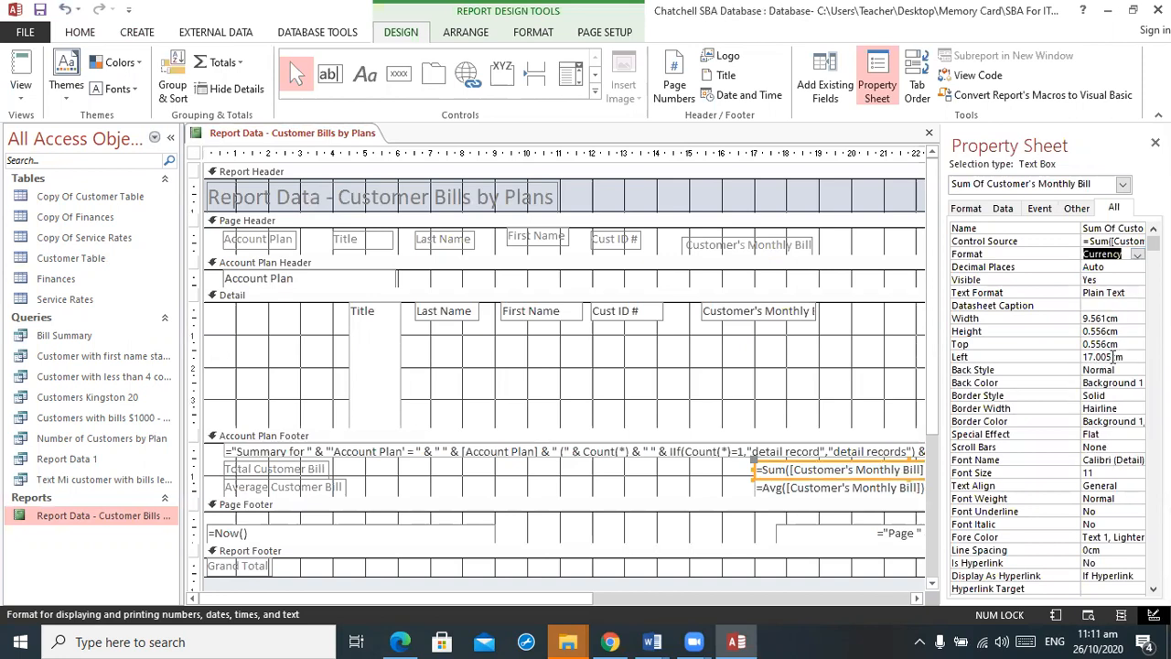
Step: Set the format of the Average Customer Bill value box in the Account Plan Footer to Currency
{"action": "left_click", "coordinate": [835, 488]}
{"action": "right_click", "coordinate": [835, 487]}
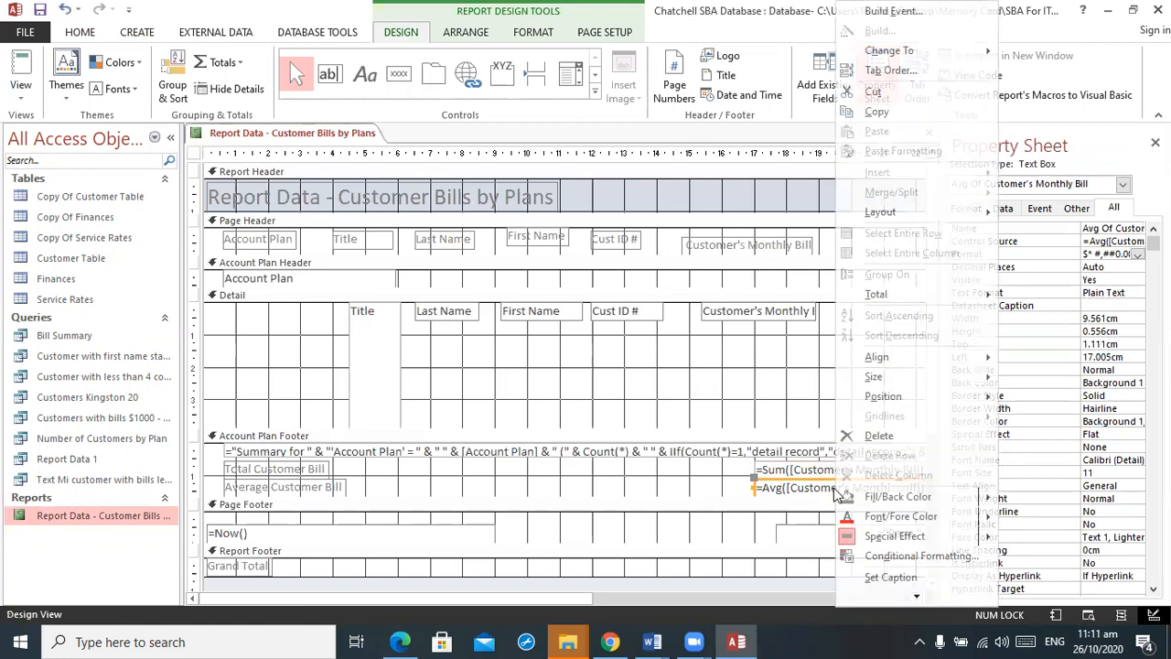
{"action": "left_click", "coordinate": [1136, 255]}
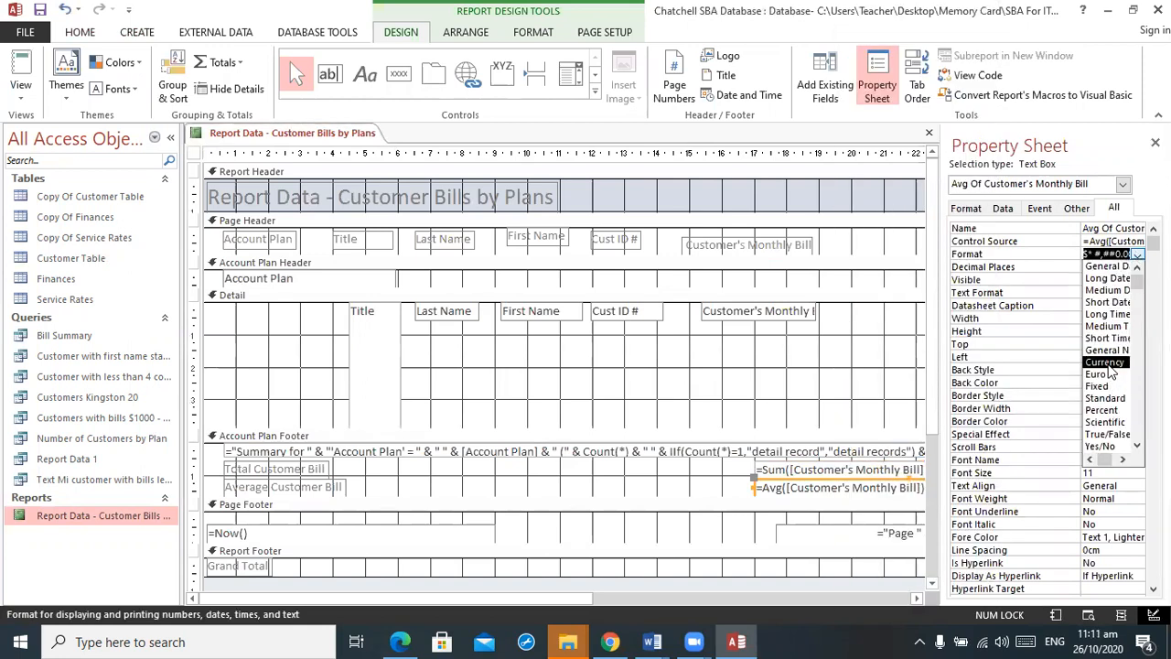
{"action": "left_click", "coordinate": [1104, 363]}
Step: Save the report's design changes and check the formatted summary values in Report View
{"action": "left_click", "coordinate": [40, 10]}
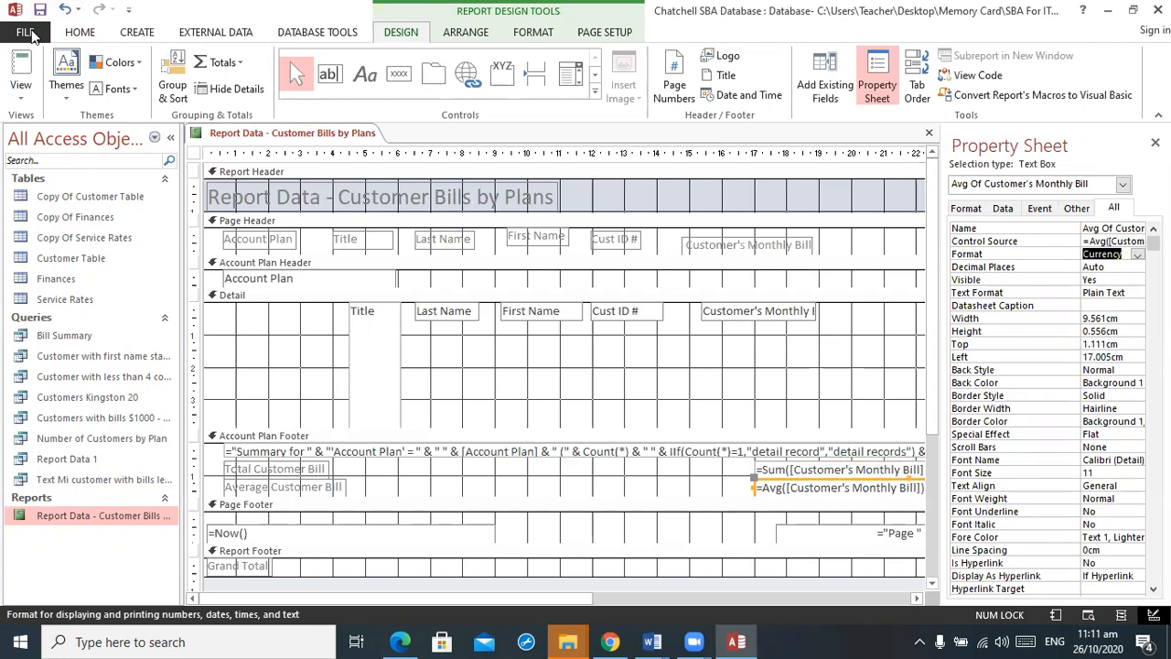
{"action": "left_click", "coordinate": [20, 69]}
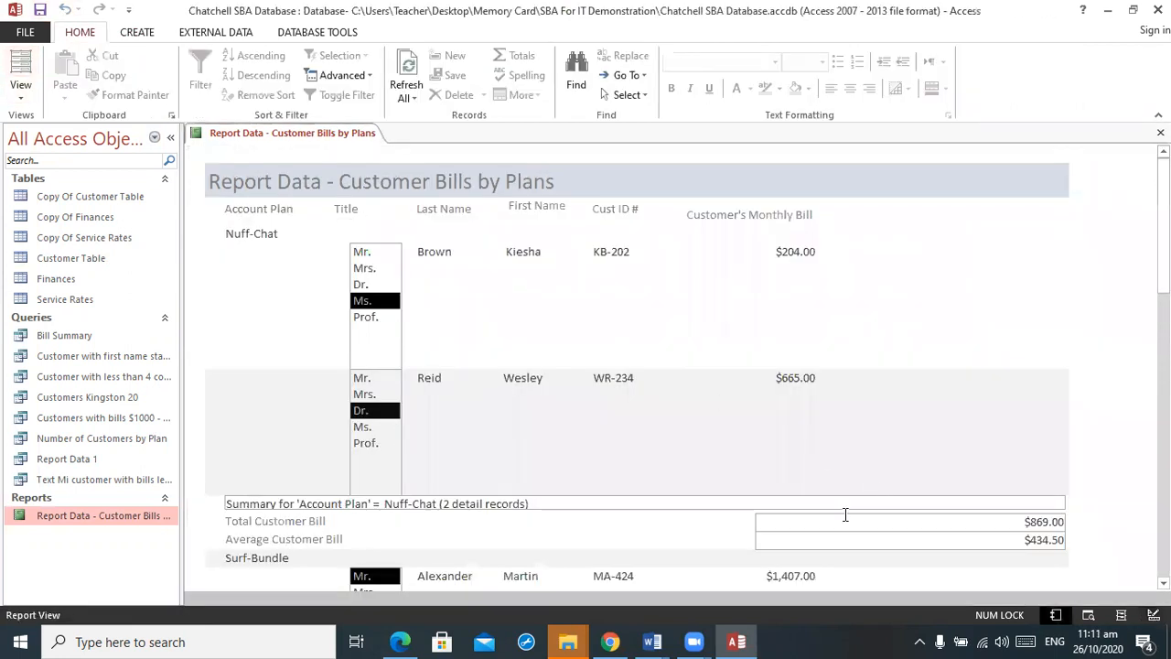
Step: In Layout View, narrow the Total and Average Customer Bill value boxes to end near the Customer's Monthly Bill column's edge
{"action": "left_click", "coordinate": [20, 91]}
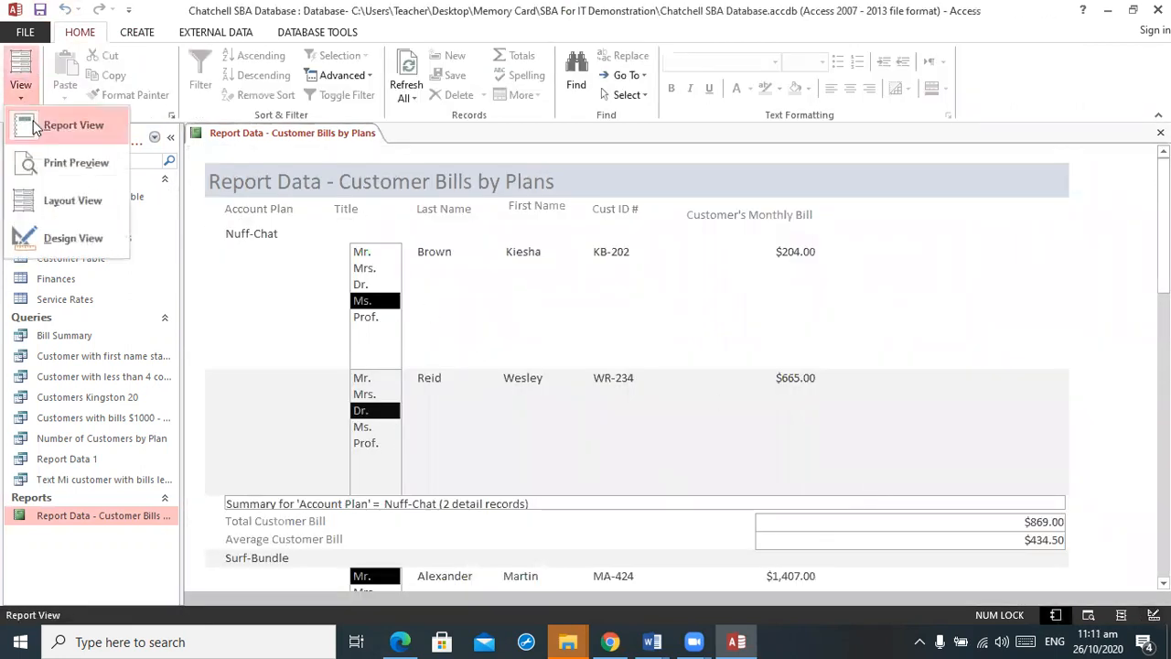
{"action": "left_click", "coordinate": [78, 210]}
{"action": "left_click", "coordinate": [1154, 143]}
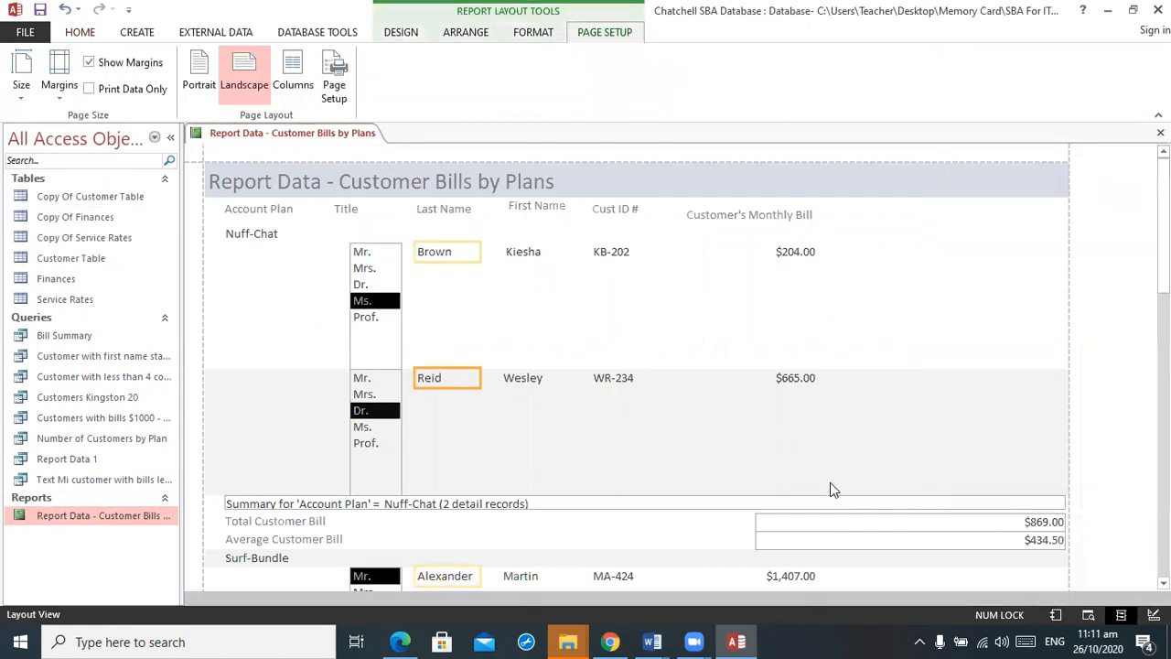
{"action": "left_click", "coordinate": [777, 525]}
{"action": "left_click_drag", "start_coordinate": [1061, 520], "coordinate": [828, 512]}
{"action": "left_click", "coordinate": [1038, 540]}
{"action": "left_click_drag", "start_coordinate": [1064, 540], "coordinate": [827, 540]}
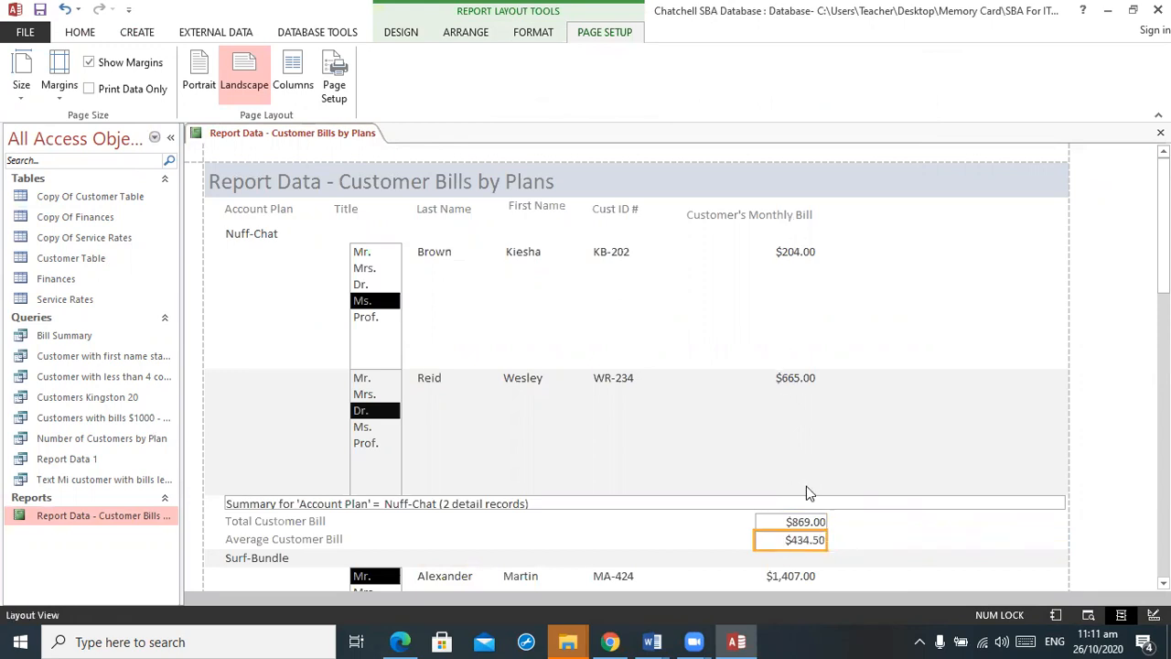
{"action": "left_click", "coordinate": [1102, 325]}
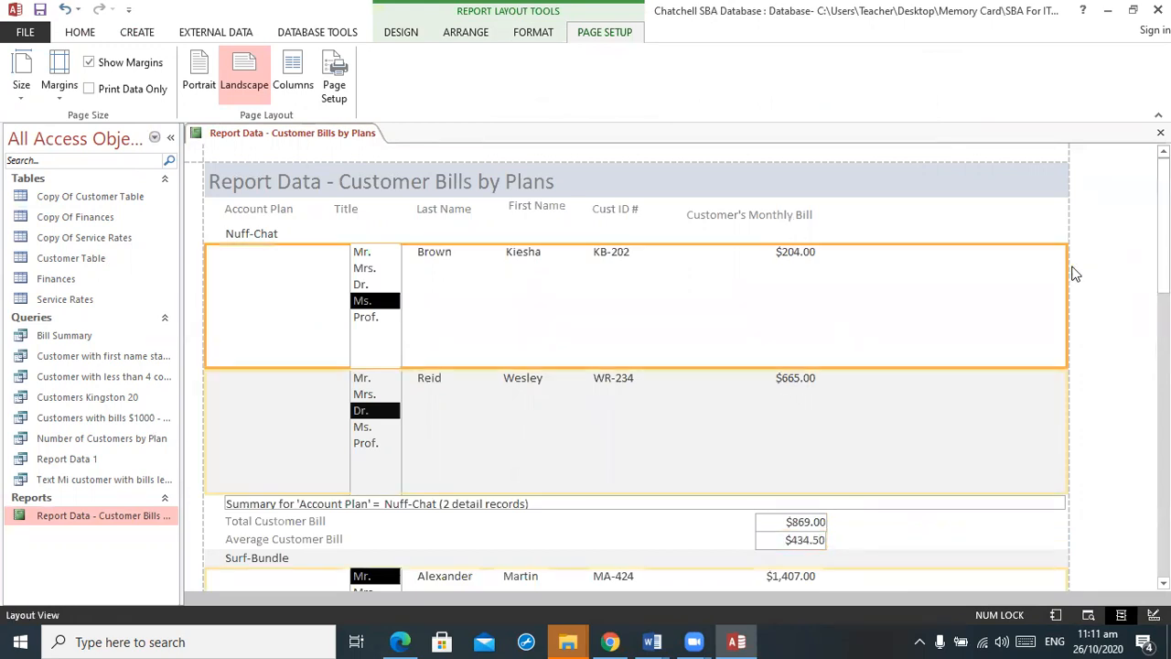
Step: Look through the remaining account plan groups, and close the customer bills report
{"action": "scroll", "coordinate": [1163, 224], "scroll_direction": "down", "scroll_amount": 5}
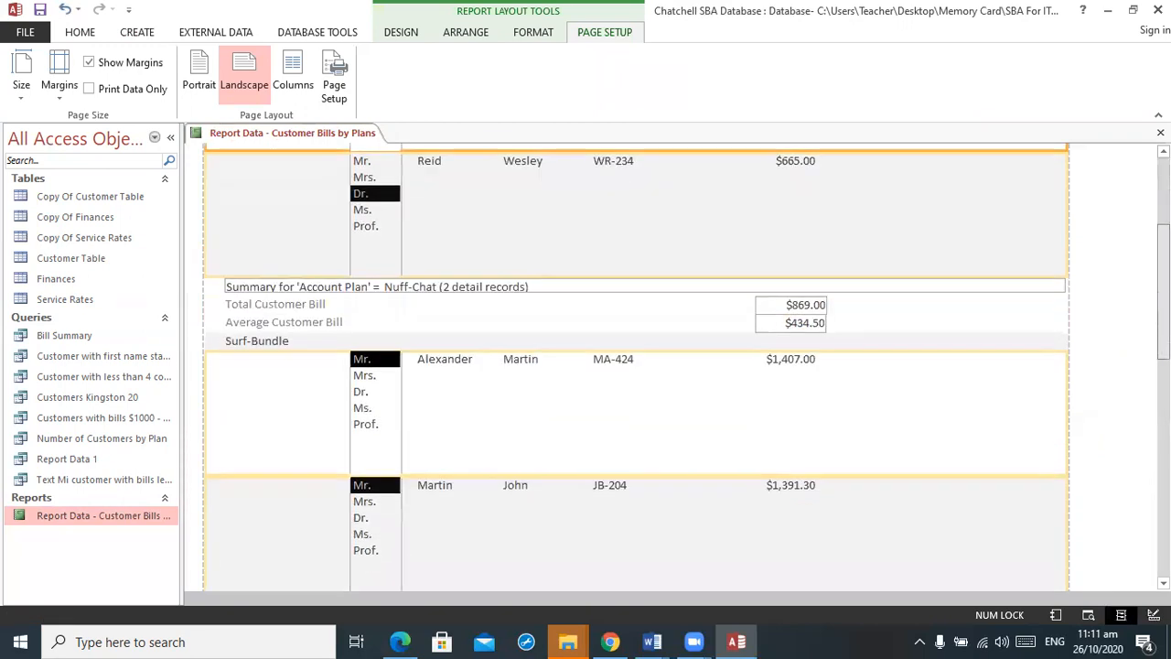
{"action": "left_click_drag", "start_coordinate": [1163, 308], "coordinate": [1163, 317]}
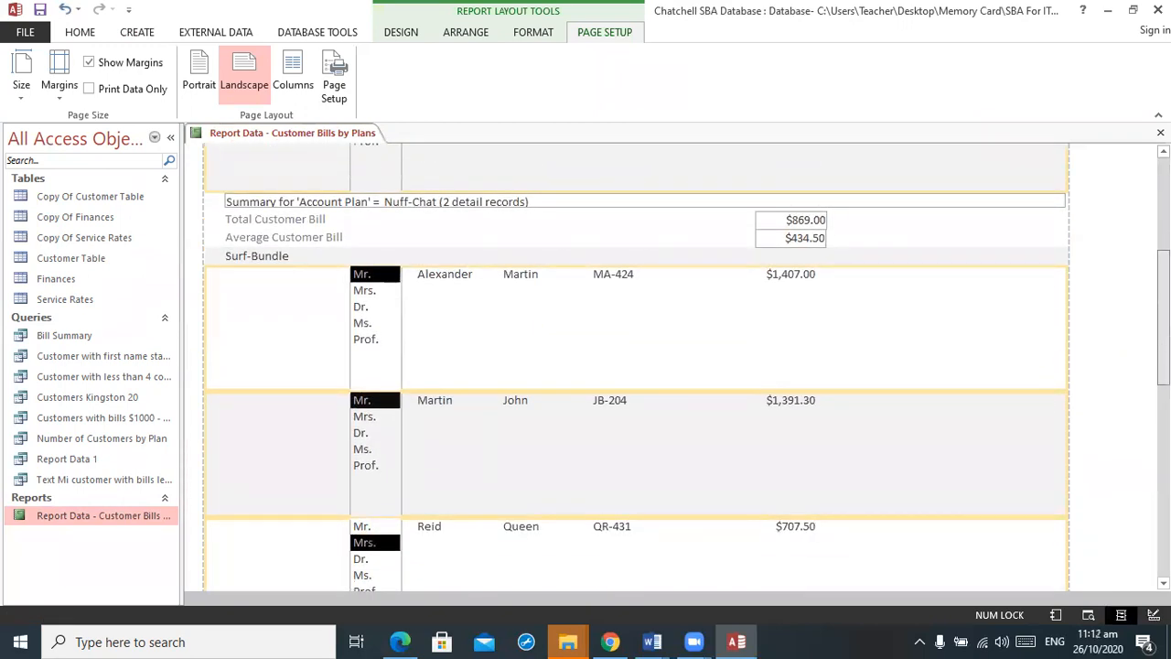
{"action": "scroll", "coordinate": [931, 314], "scroll_direction": "up", "scroll_amount": 5}
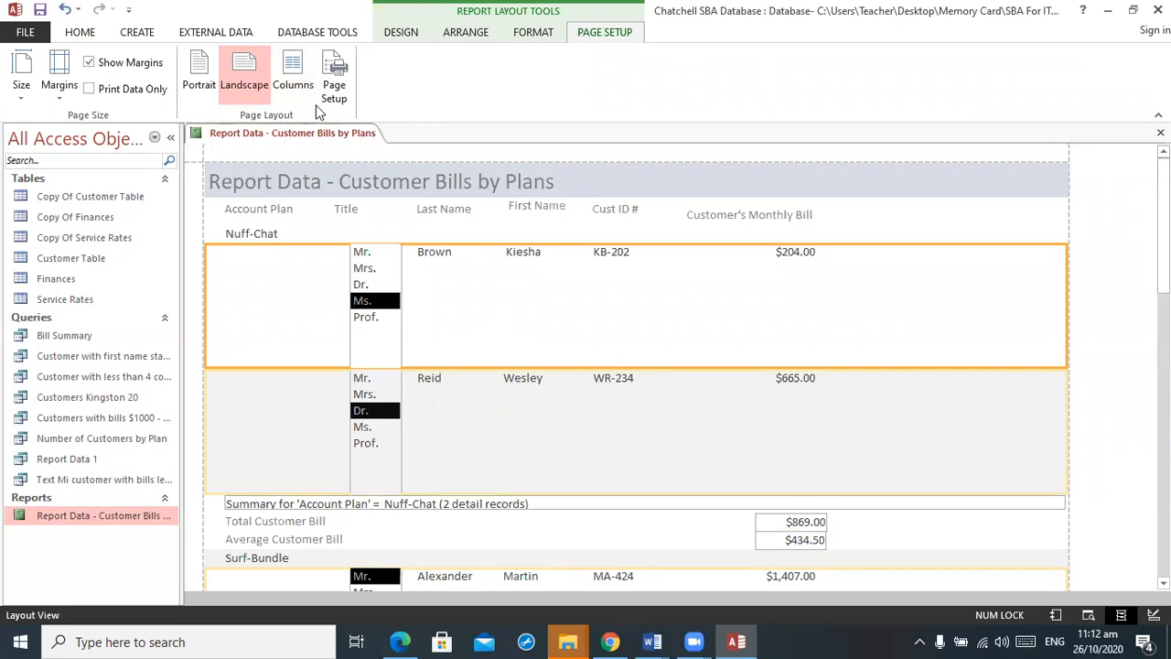
{"action": "left_click", "coordinate": [1160, 134]}
{"action": "left_click", "coordinate": [590, 369]}
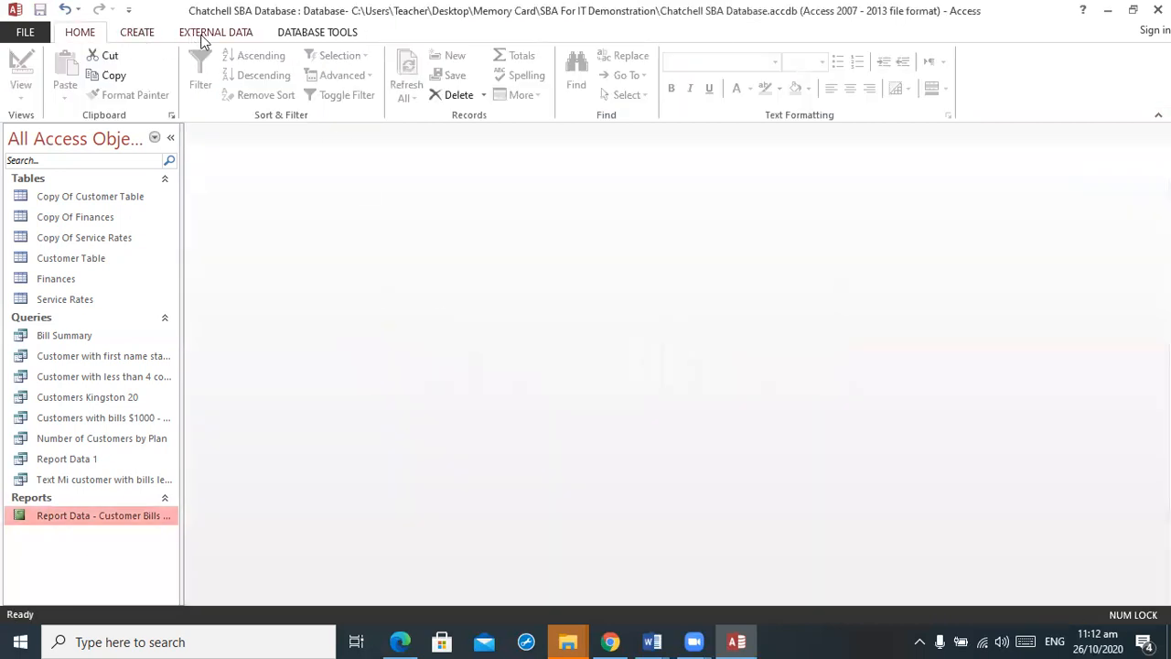
Step: Start a new report in the Report Wizard with all fields from the Report Data 1 query, grouped by Account Plan
{"action": "left_click", "coordinate": [142, 41]}
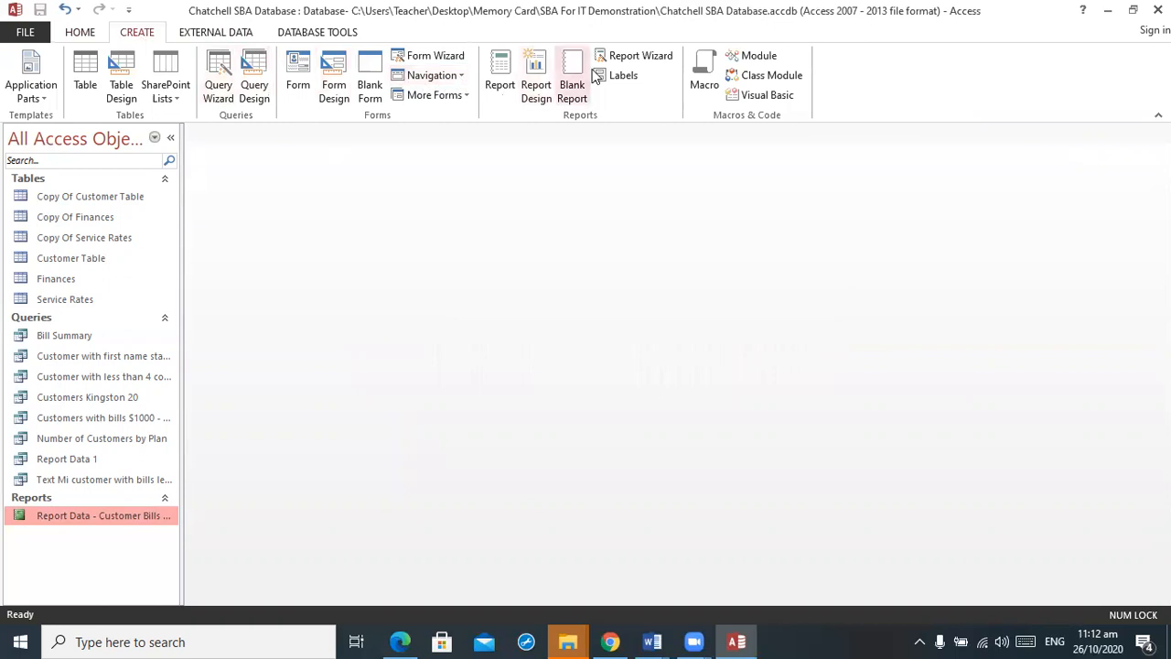
{"action": "left_click", "coordinate": [630, 56]}
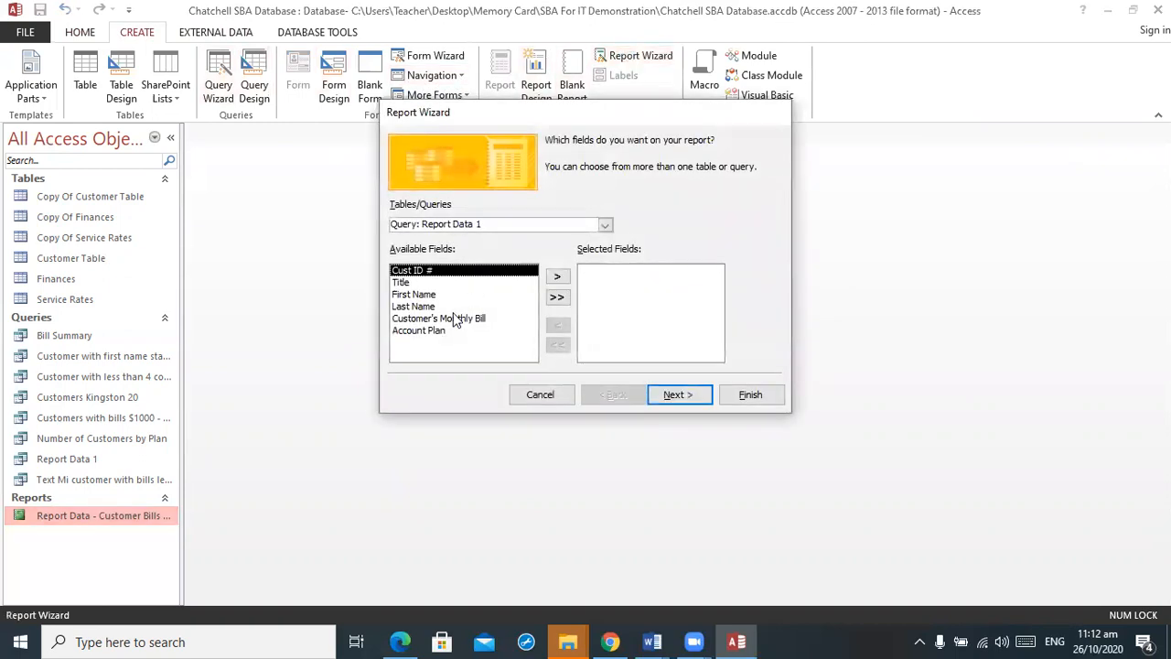
{"action": "left_click", "coordinate": [556, 296]}
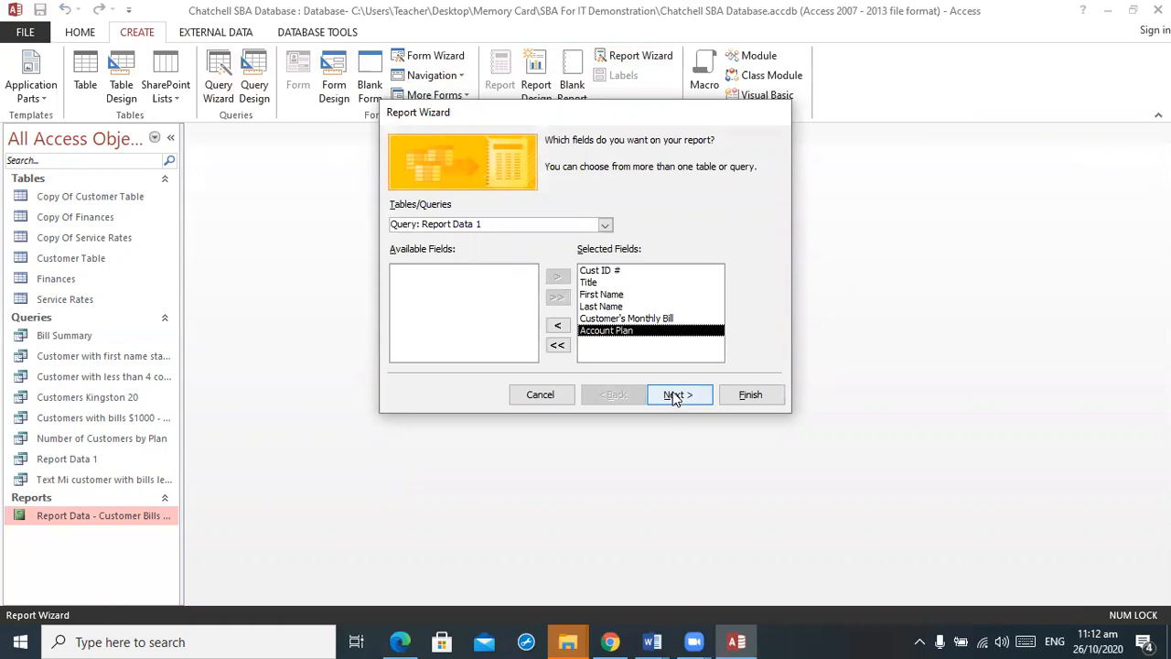
{"action": "left_click", "coordinate": [678, 396]}
{"action": "left_click", "coordinate": [449, 260]}
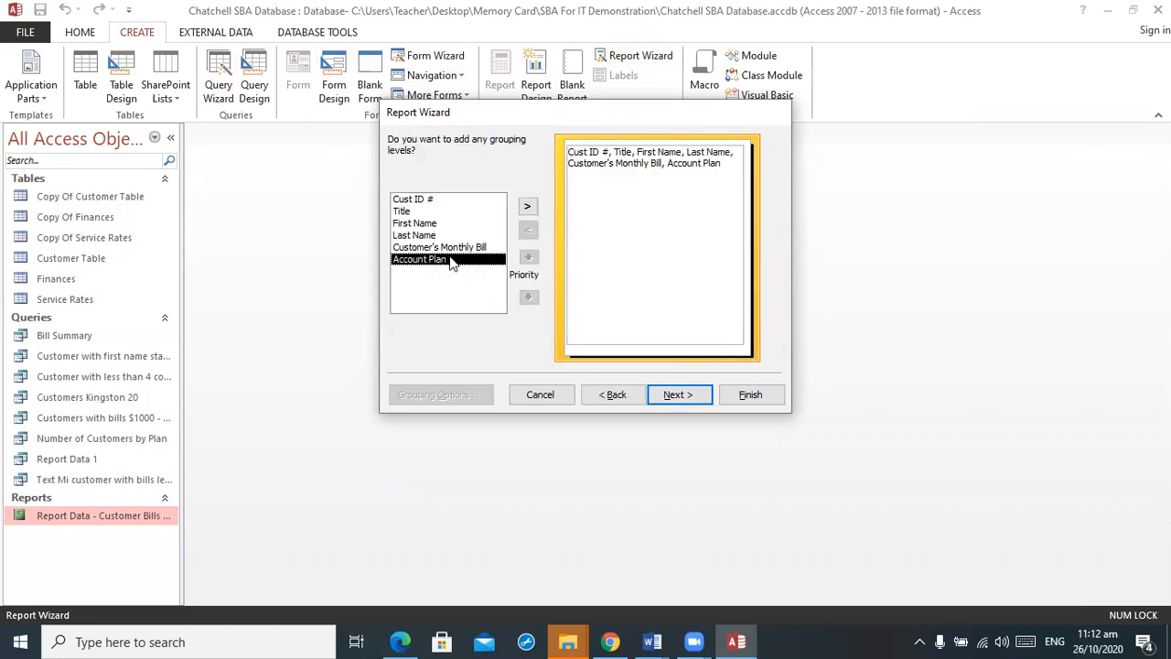
{"action": "left_click", "coordinate": [527, 207]}
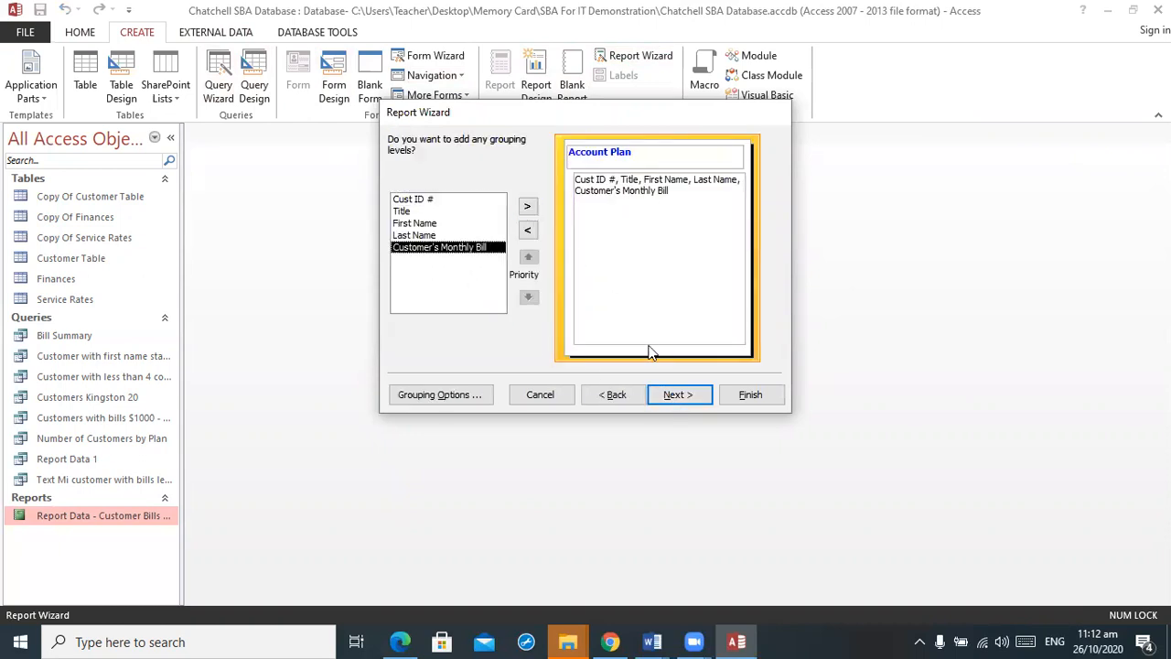
{"action": "left_click", "coordinate": [685, 396]}
Step: Sort the detail records by Last Name in ascending order, and include the Sum and Avg of Customer's Monthly Bill
{"action": "left_click", "coordinate": [694, 198]}
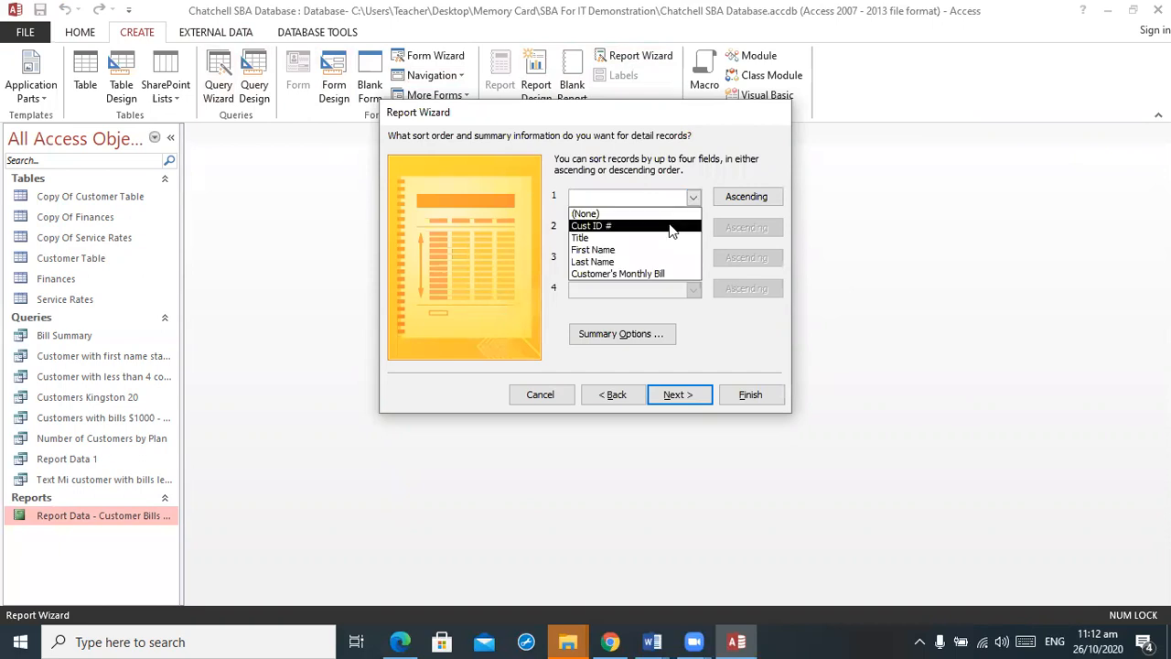
{"action": "left_click", "coordinate": [645, 258]}
{"action": "left_click", "coordinate": [626, 333]}
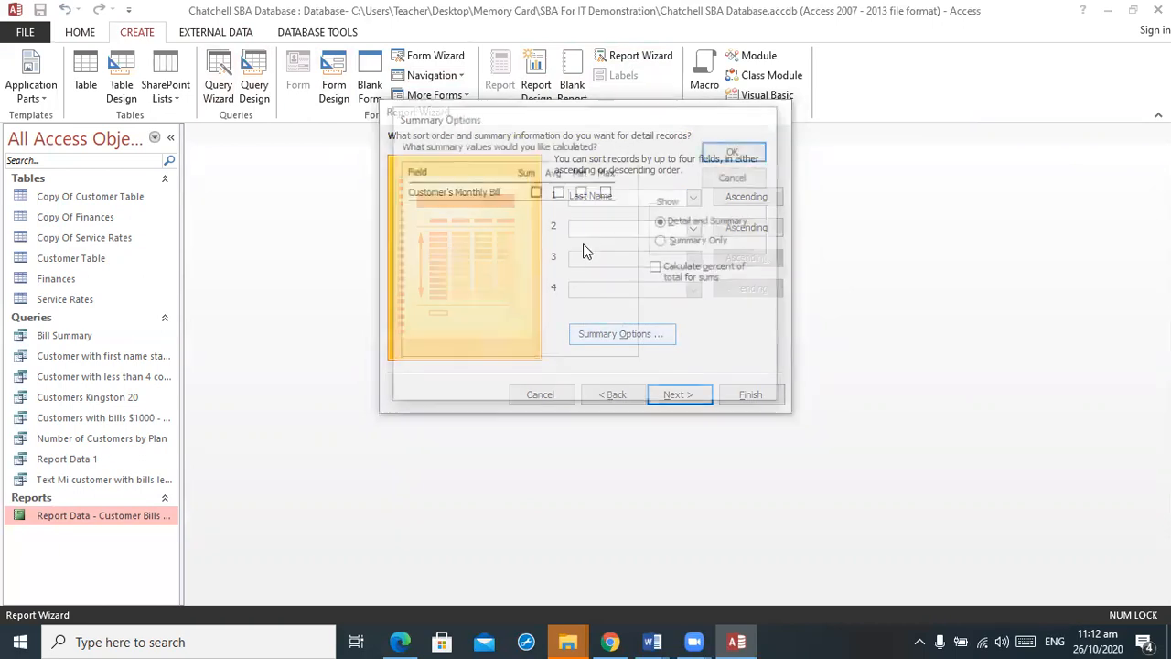
{"action": "left_click", "coordinate": [536, 191]}
{"action": "left_click", "coordinate": [558, 191]}
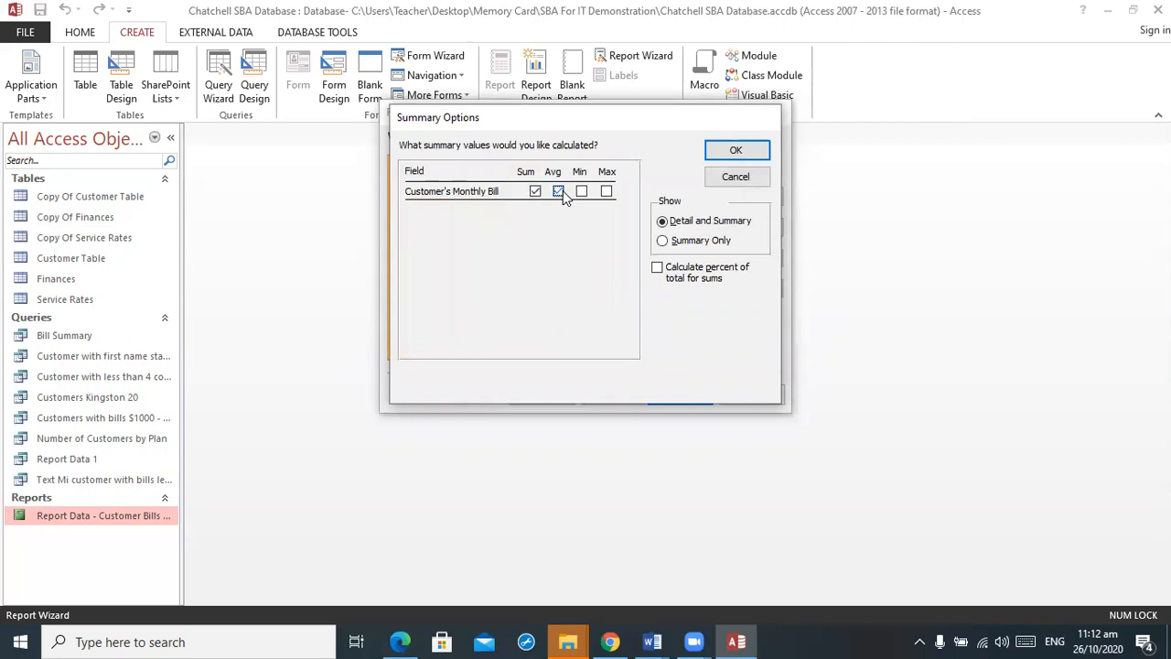
{"action": "left_click", "coordinate": [723, 157]}
{"action": "left_click", "coordinate": [675, 394]}
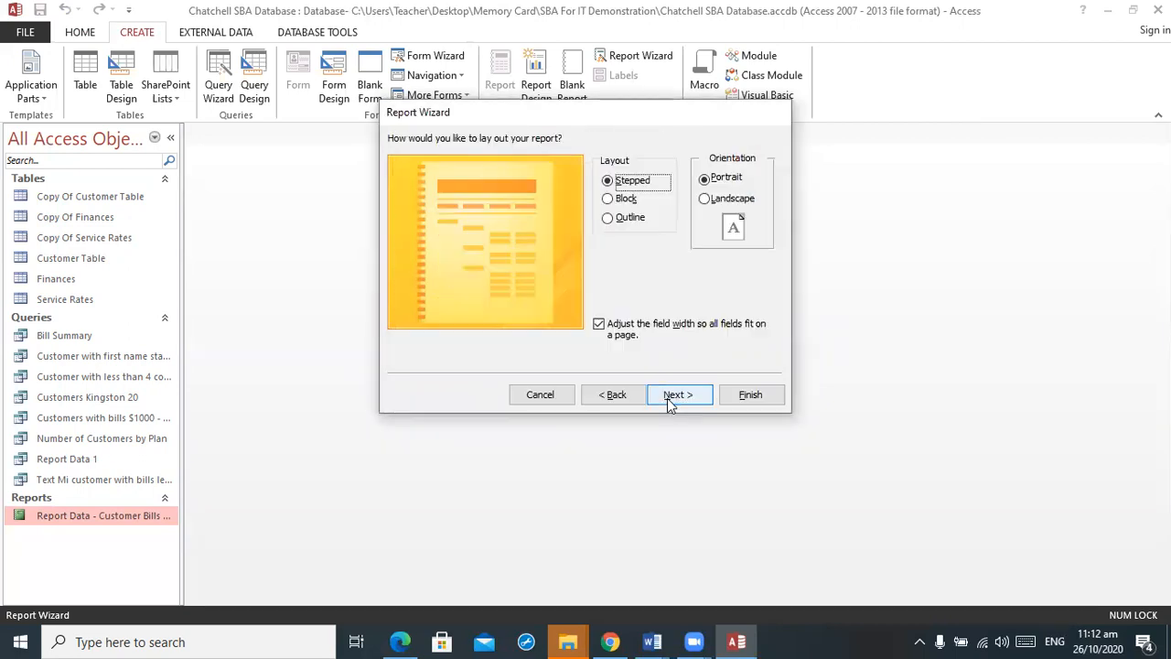
Step: Set the new report to landscape orientation, title it "Report Data 2 - Customer Plan" and finish the wizard
{"action": "left_click", "coordinate": [705, 198]}
{"action": "left_click", "coordinate": [688, 403]}
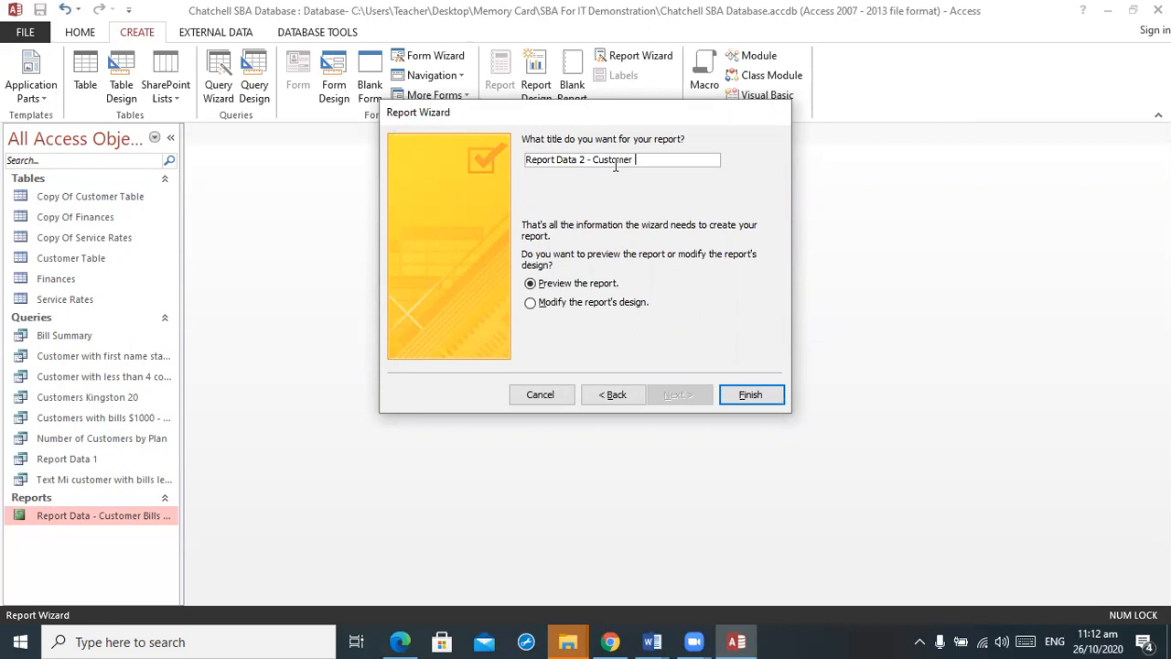
{"action": "key", "text": "Return"}
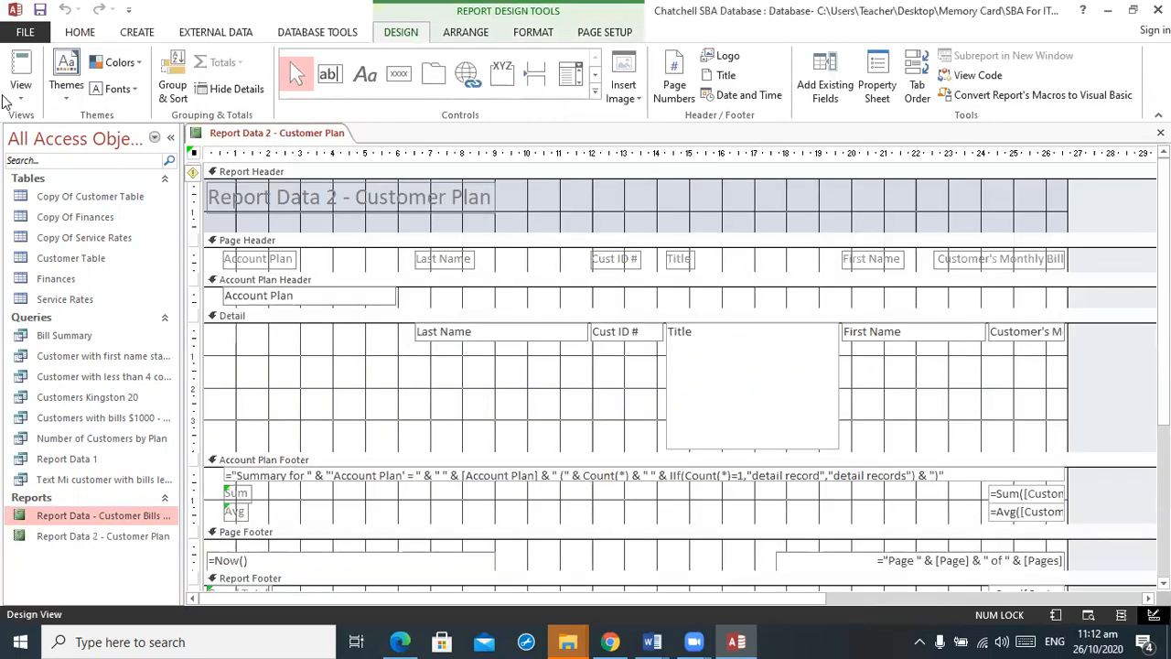
Step: In Layout View, move the Last Name heading and its values right, close to the Cust ID # column
{"action": "left_click", "coordinate": [20, 91]}
{"action": "left_click", "coordinate": [84, 199]}
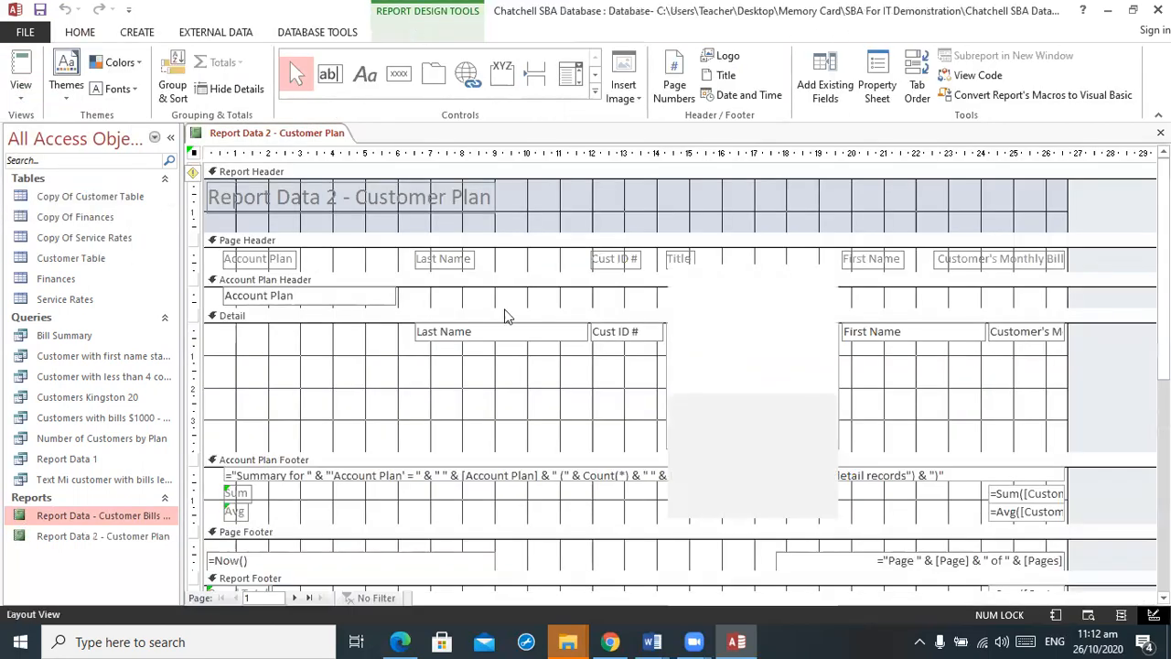
{"action": "left_click", "coordinate": [428, 232]}
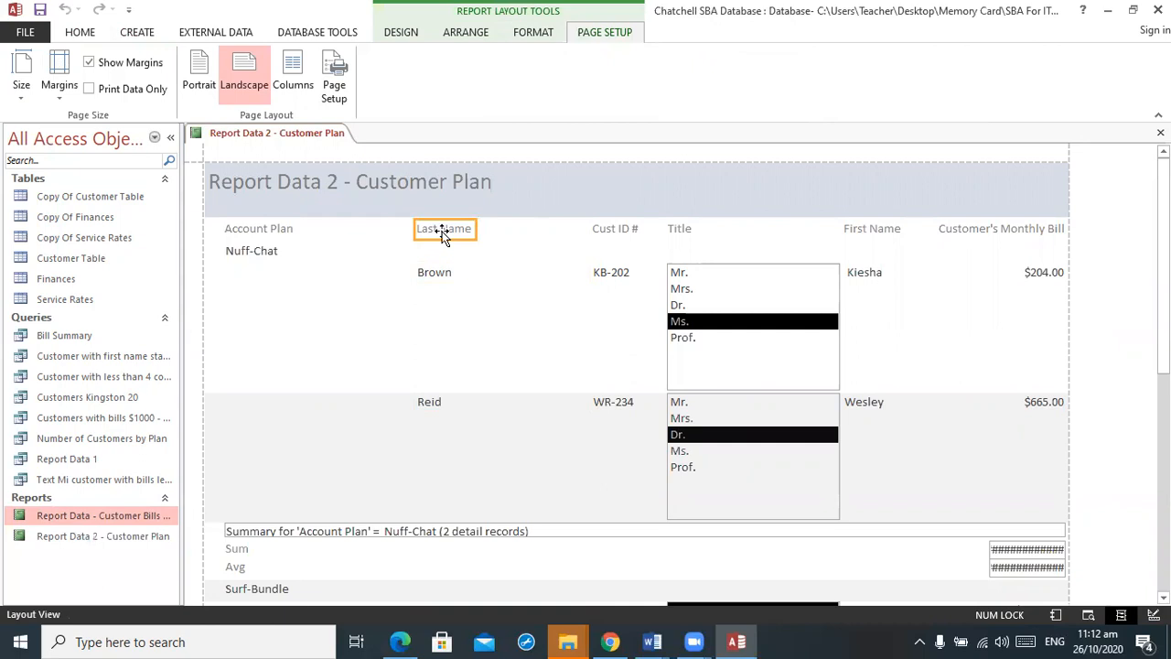
{"action": "left_click_drag", "start_coordinate": [507, 229], "coordinate": [533, 230]}
{"action": "left_click_drag", "start_coordinate": [441, 247], "coordinate": [538, 244]}
Step: Move the Cust ID # heading and its values to directly after the Account Plan column
{"action": "left_click", "coordinate": [619, 209]}
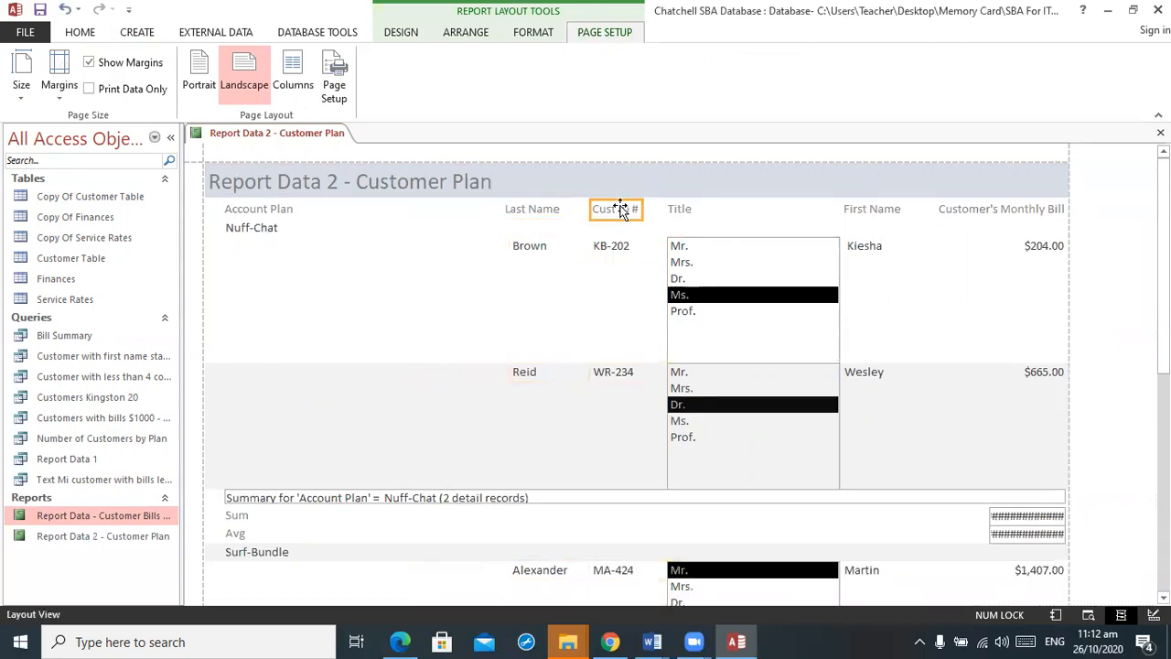
{"action": "left_click_drag", "start_coordinate": [397, 211], "coordinate": [366, 207]}
{"action": "left_click_drag", "start_coordinate": [600, 252], "coordinate": [358, 237]}
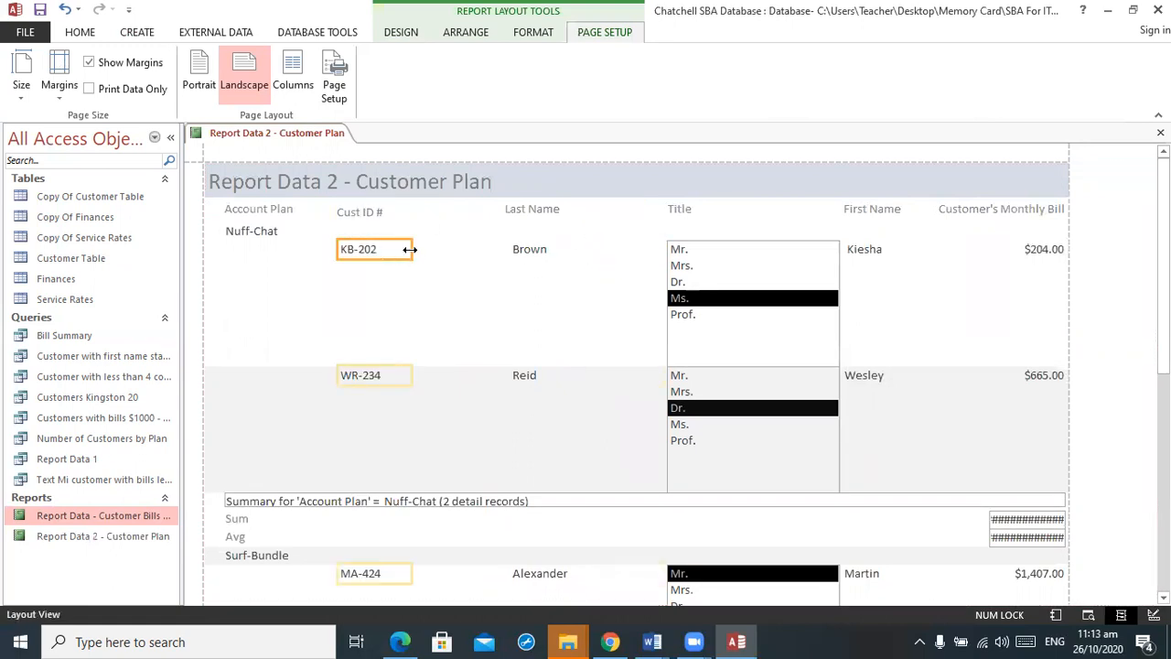
Step: Move the Last Name heading and values next to the Cust ID # column, and narrow the Last Name value box
{"action": "left_click", "coordinate": [512, 211]}
{"action": "left_click_drag", "start_coordinate": [509, 212], "coordinate": [440, 217]}
{"action": "left_click_drag", "start_coordinate": [513, 251], "coordinate": [442, 242]}
{"action": "left_click_drag", "start_coordinate": [608, 250], "coordinate": [507, 250]}
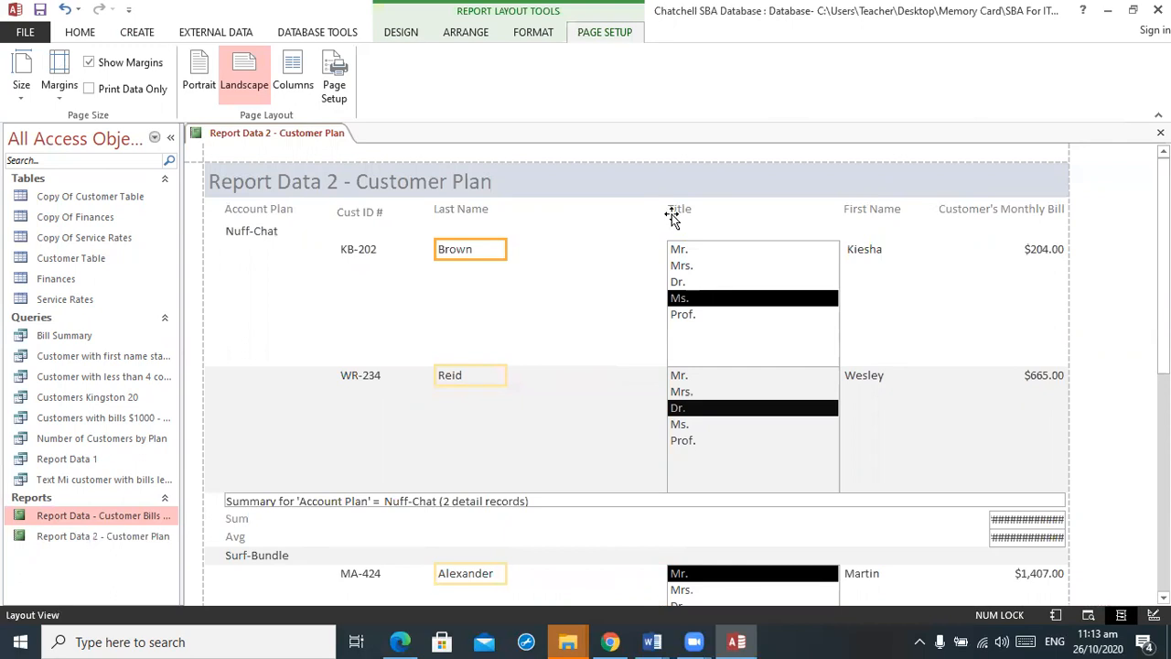
Step: Shift the Last Name heading and values slightly right to make room for a column after Cust ID #
{"action": "left_click", "coordinate": [672, 216]}
{"action": "left_click_drag", "start_coordinate": [458, 210], "coordinate": [495, 211]}
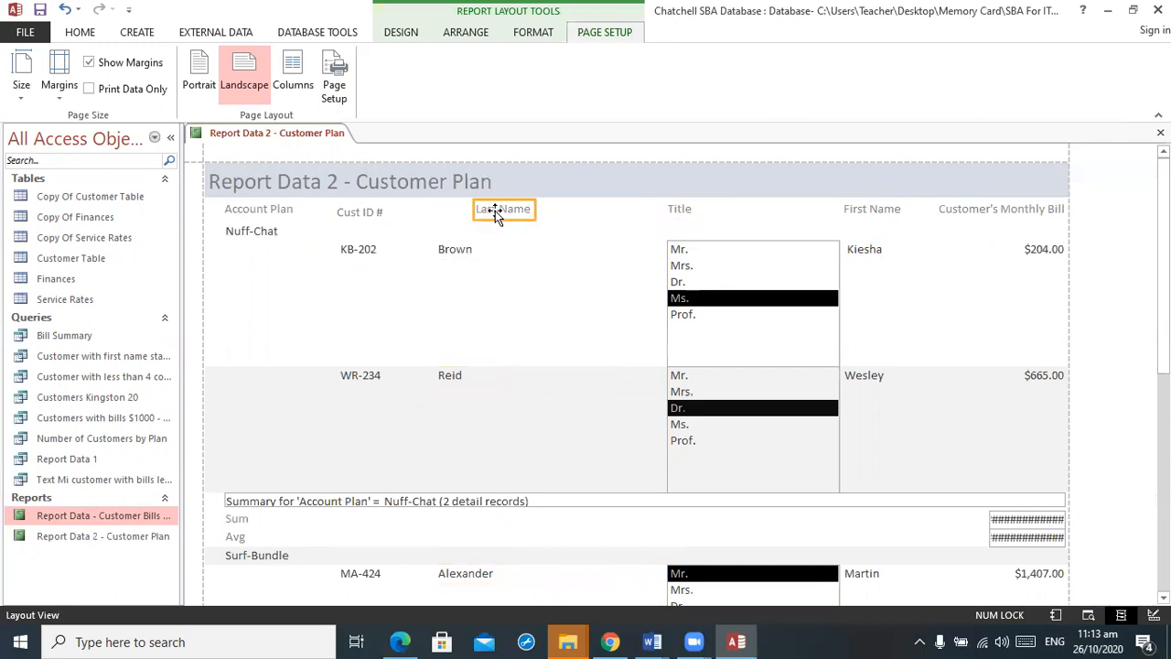
{"action": "left_click", "coordinate": [464, 258]}
{"action": "left_click", "coordinate": [462, 249]}
{"action": "left_click_drag", "start_coordinate": [462, 249], "coordinate": [499, 249]}
Step: Place the Title heading and its list box between Cust ID # and Last Name, narrowing the list box to fit
{"action": "left_click_drag", "start_coordinate": [682, 212], "coordinate": [446, 207]}
{"action": "left_click", "coordinate": [675, 257]}
{"action": "left_click_drag", "start_coordinate": [676, 259], "coordinate": [420, 234]}
{"action": "left_click_drag", "start_coordinate": [584, 260], "coordinate": [465, 238]}
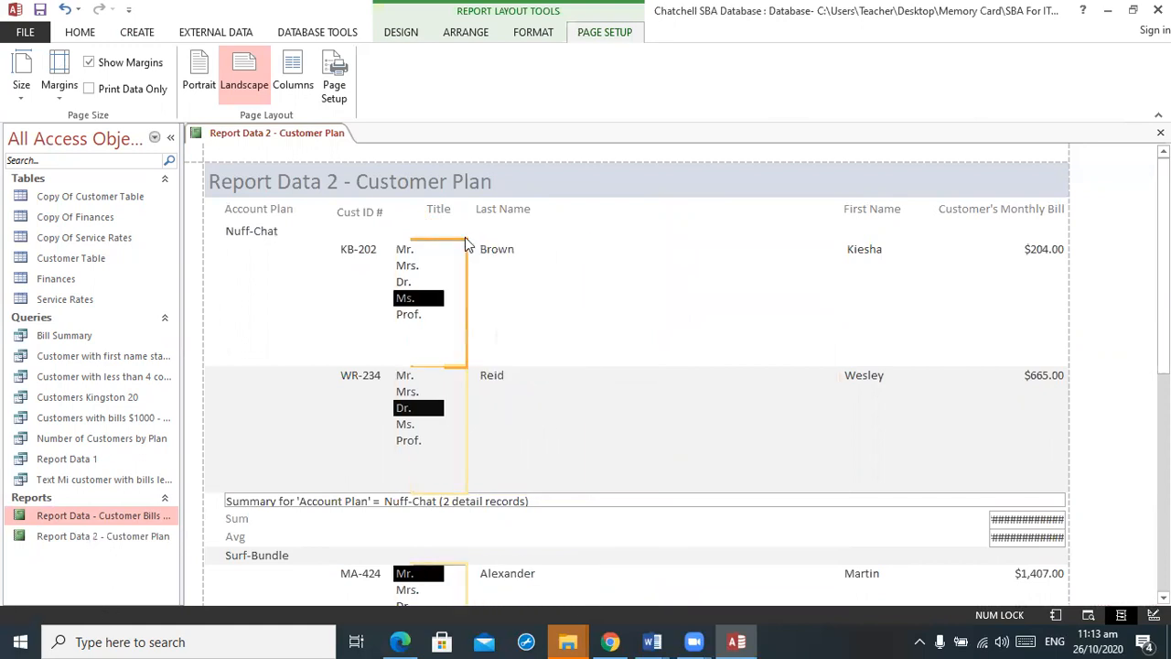
{"action": "left_click", "coordinate": [586, 275]}
{"action": "left_click", "coordinate": [401, 266]}
{"action": "left_click", "coordinate": [546, 284]}
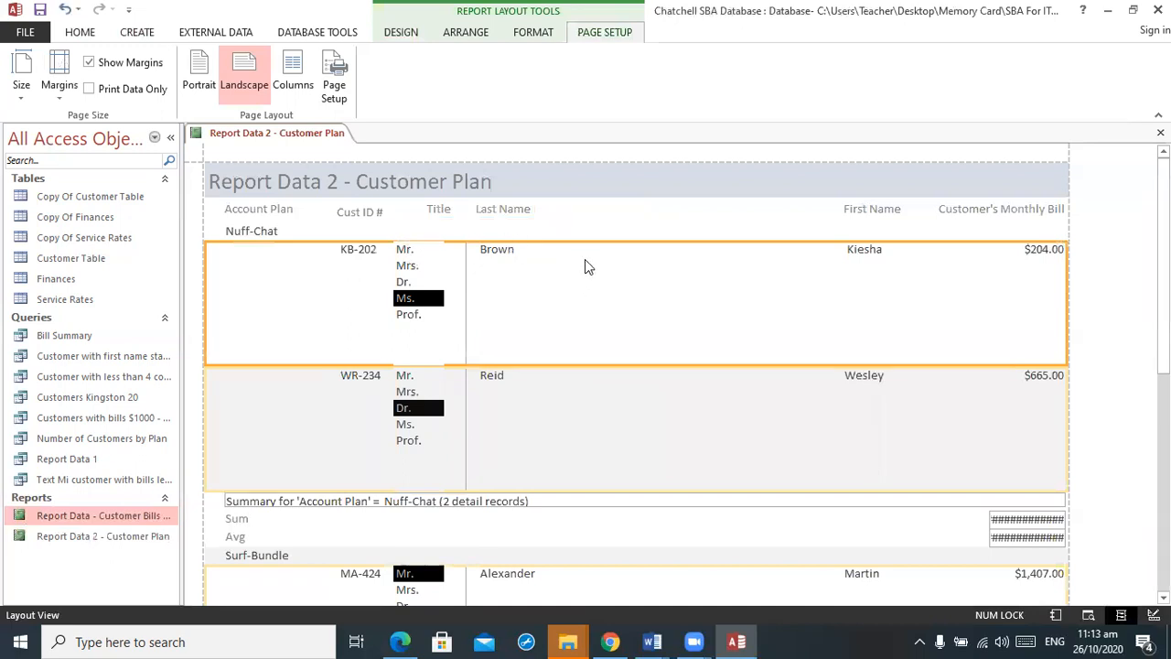
Step: Move the First Name heading and values next to the Last Name column, and narrow the First Name value box
{"action": "left_click_drag", "start_coordinate": [876, 208], "coordinate": [604, 211]}
{"action": "left_click", "coordinate": [856, 250]}
{"action": "left_click_drag", "start_coordinate": [674, 252], "coordinate": [596, 243]}
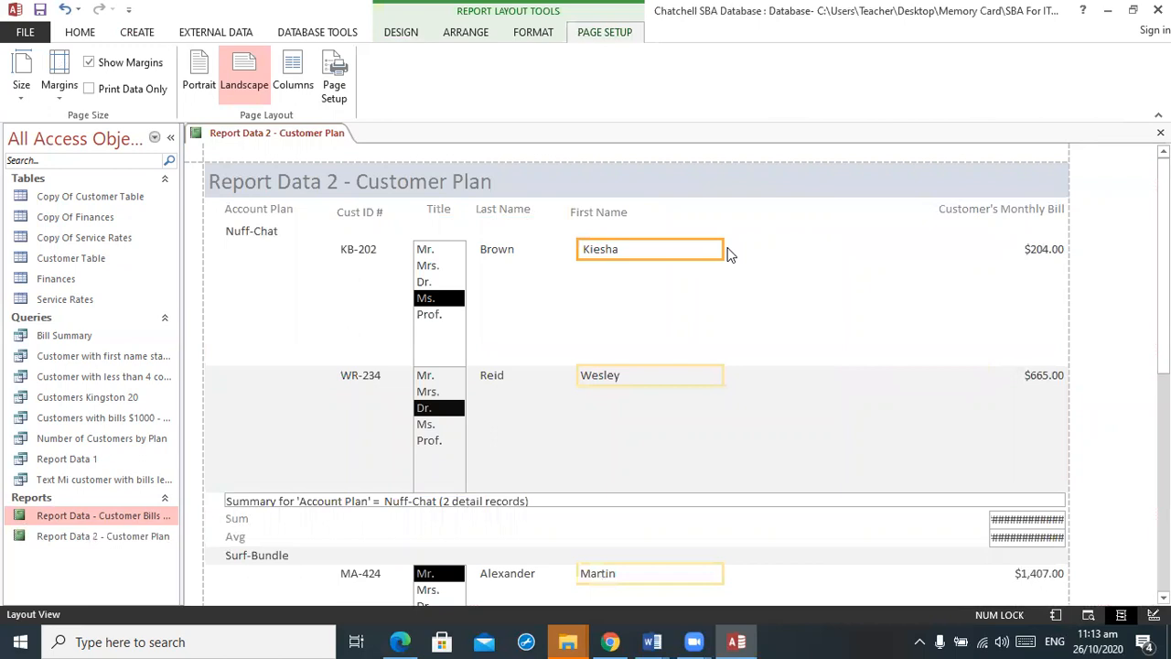
{"action": "left_click_drag", "start_coordinate": [722, 246], "coordinate": [632, 246]}
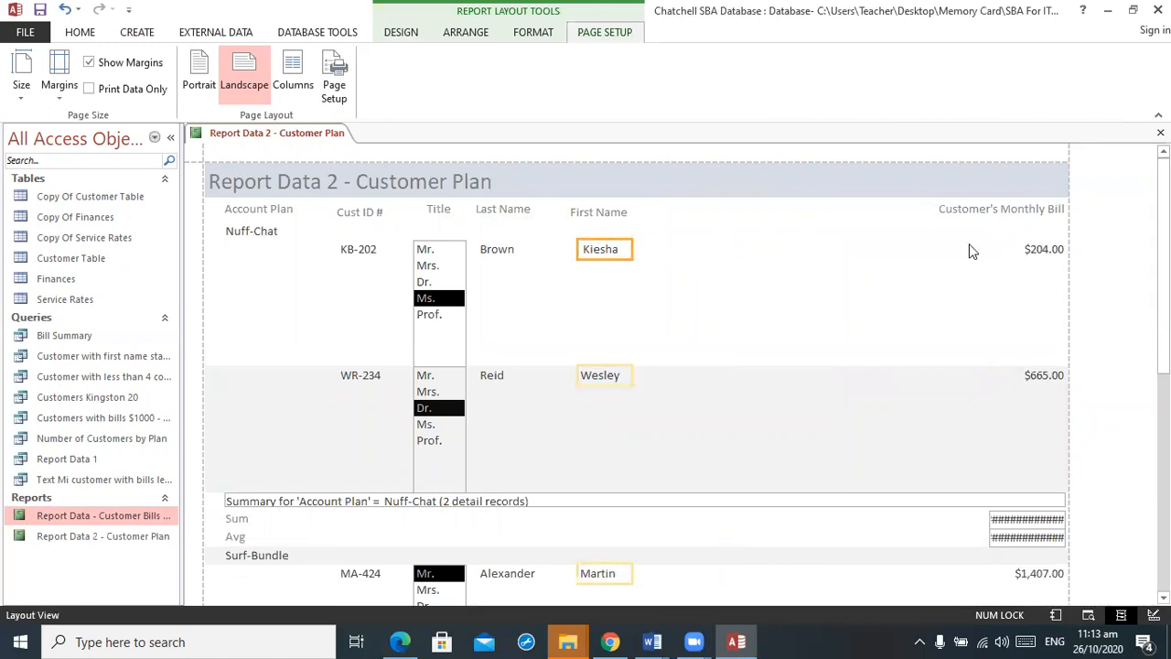
Step: Move the Customer's Monthly Bill heading and its values next to the First Name column
{"action": "left_click_drag", "start_coordinate": [954, 212], "coordinate": [745, 217]}
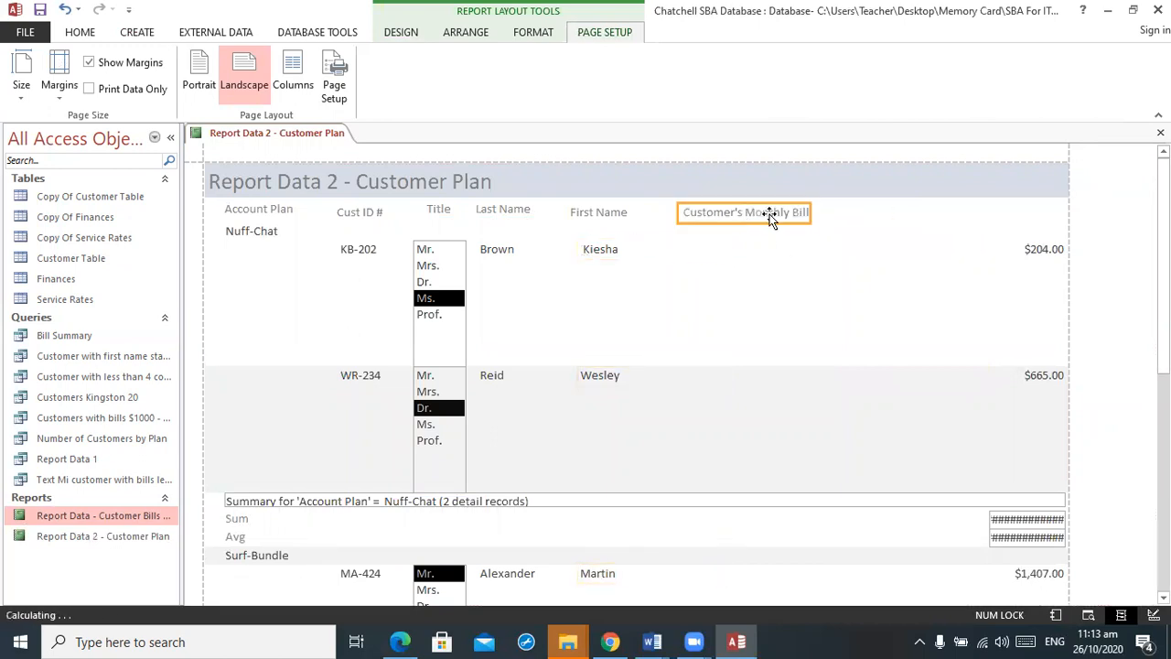
{"action": "left_click_drag", "start_coordinate": [1011, 252], "coordinate": [731, 246]}
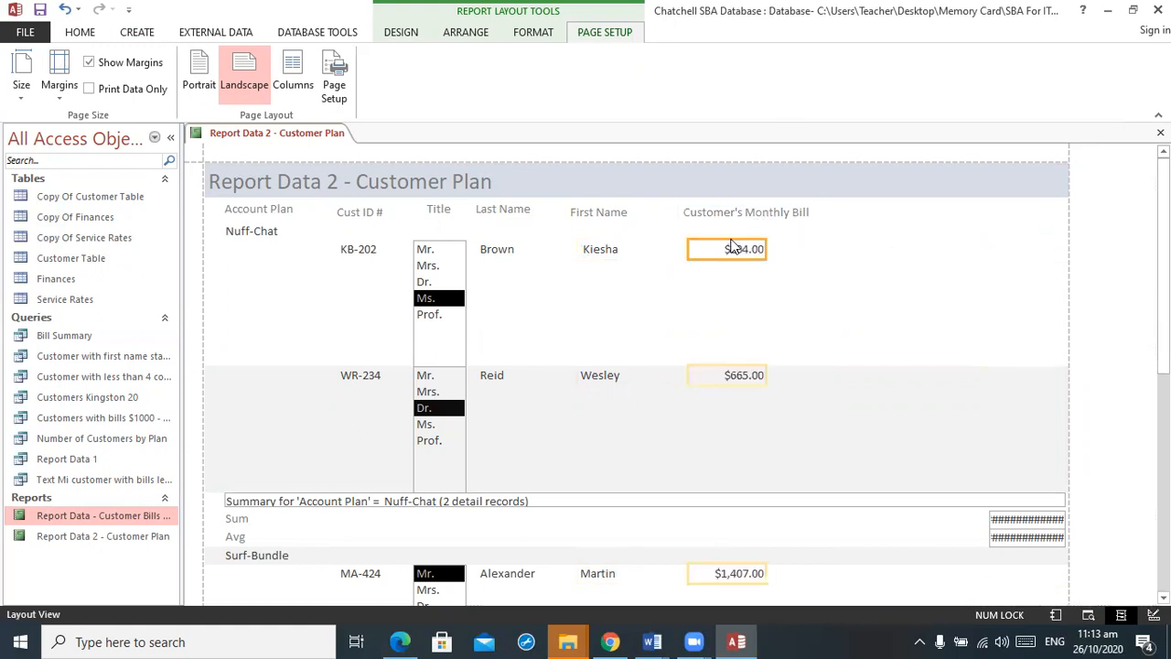
Step: Set the format of the group Sum of Customer's Monthly Bill text box to Currency
{"action": "left_click", "coordinate": [1006, 522]}
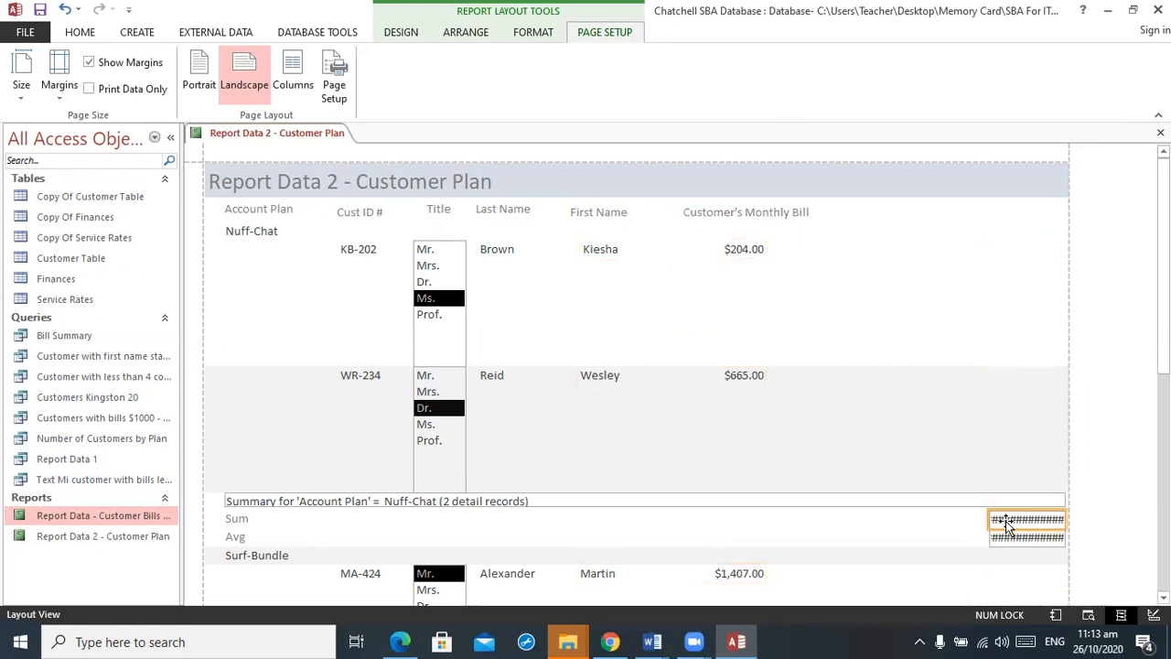
{"action": "right_click", "coordinate": [1006, 522]}
{"action": "left_click", "coordinate": [1065, 516]}
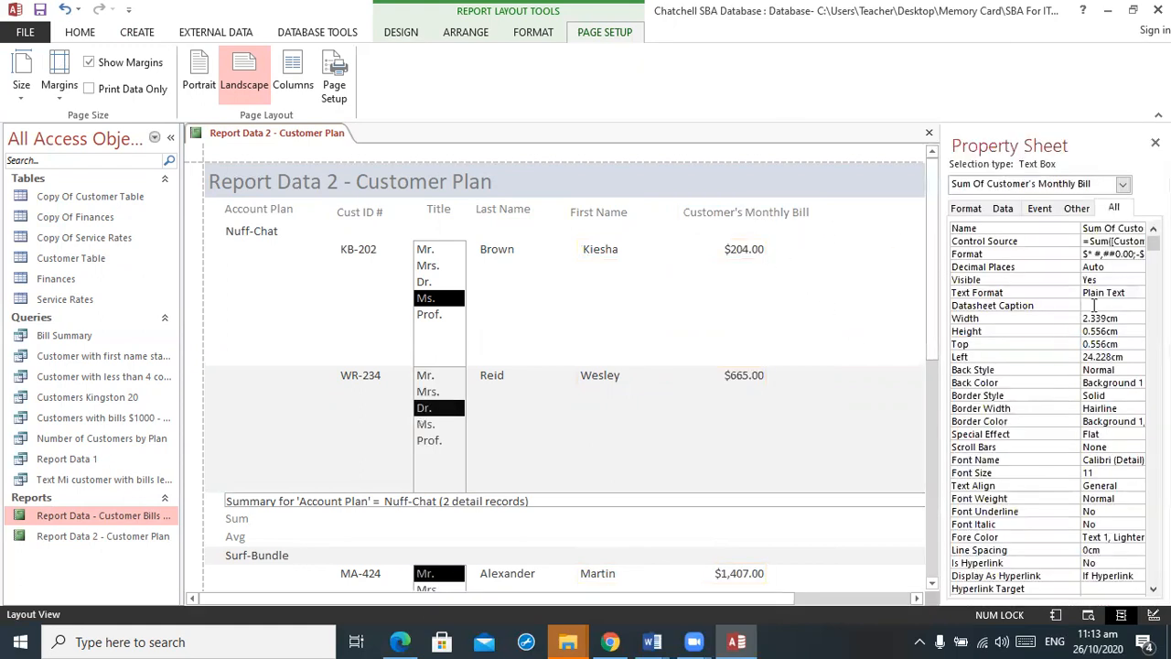
{"action": "left_click", "coordinate": [1110, 254]}
{"action": "left_click", "coordinate": [1138, 255]}
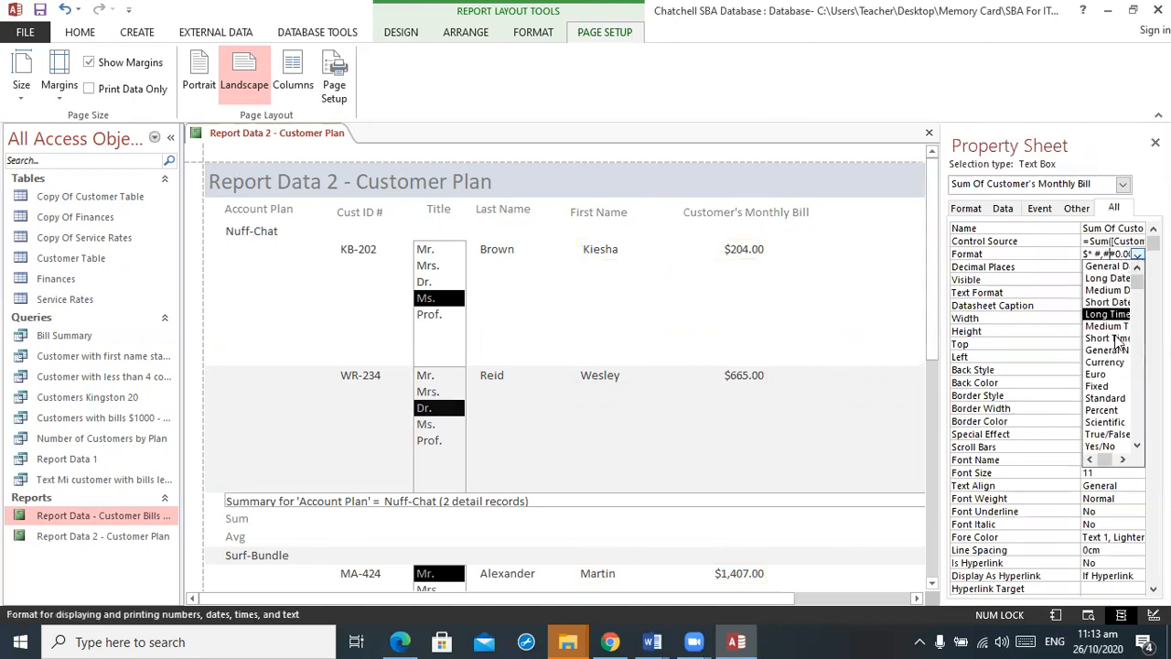
{"action": "left_click", "coordinate": [1105, 362]}
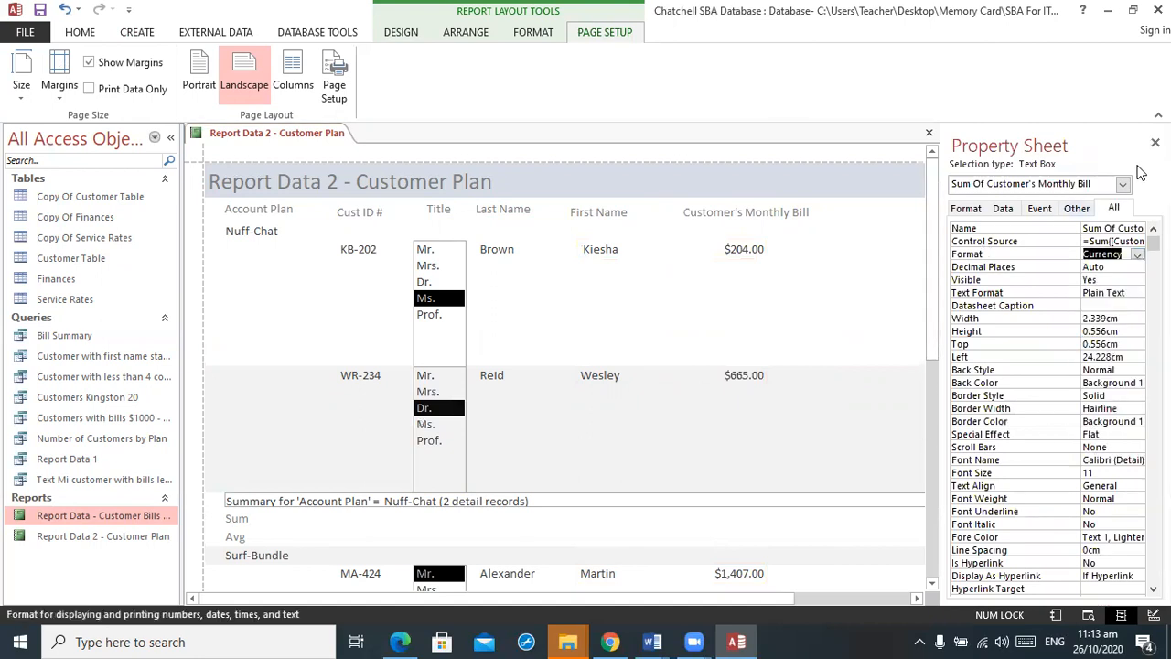
{"action": "left_click", "coordinate": [1155, 142]}
Step: Set the format of the group Avg of Customer's Monthly Bill text box to Currency
{"action": "left_click", "coordinate": [1040, 538]}
{"action": "right_click", "coordinate": [1040, 537]}
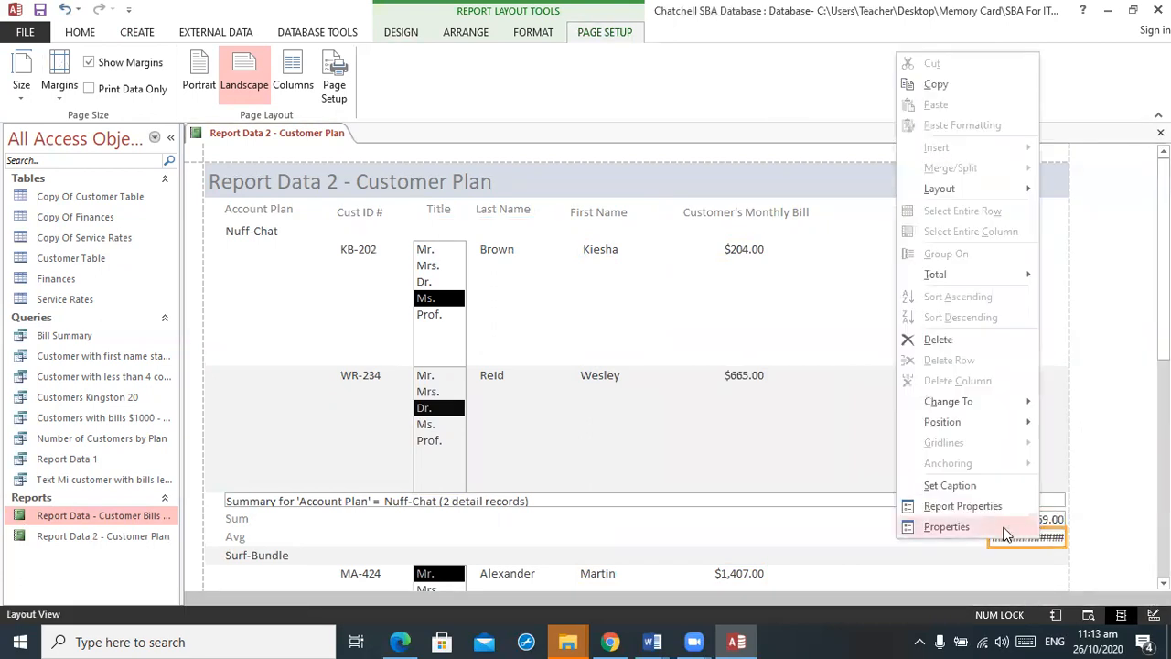
{"action": "left_click", "coordinate": [1001, 527]}
{"action": "left_click", "coordinate": [1138, 254]}
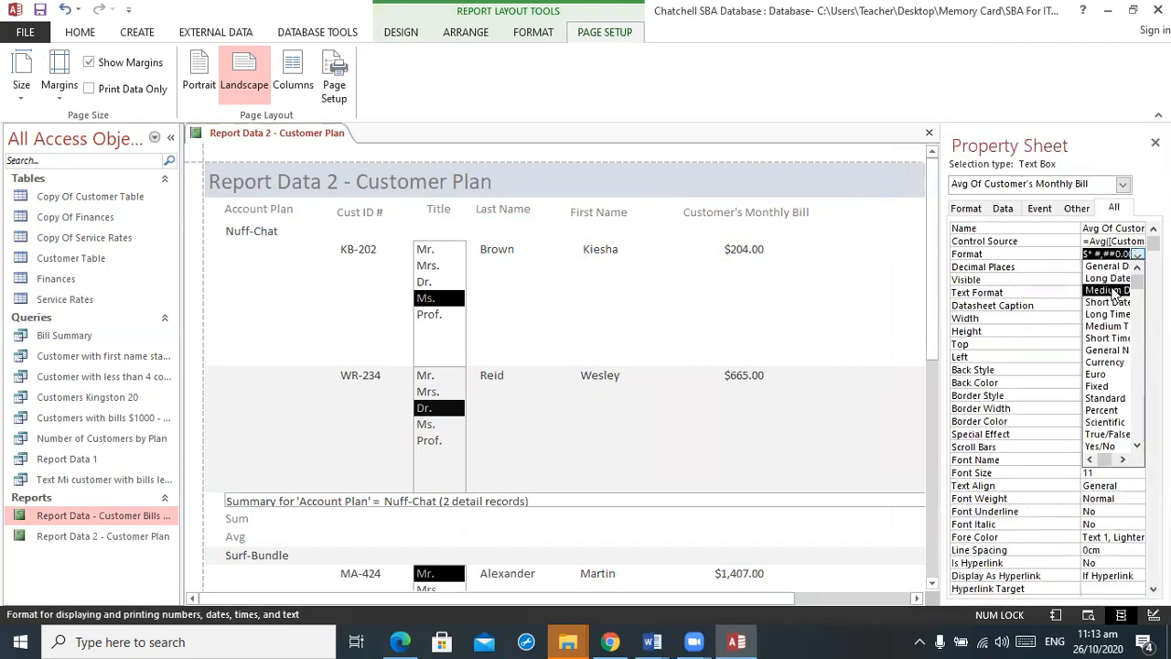
{"action": "left_click", "coordinate": [1108, 363]}
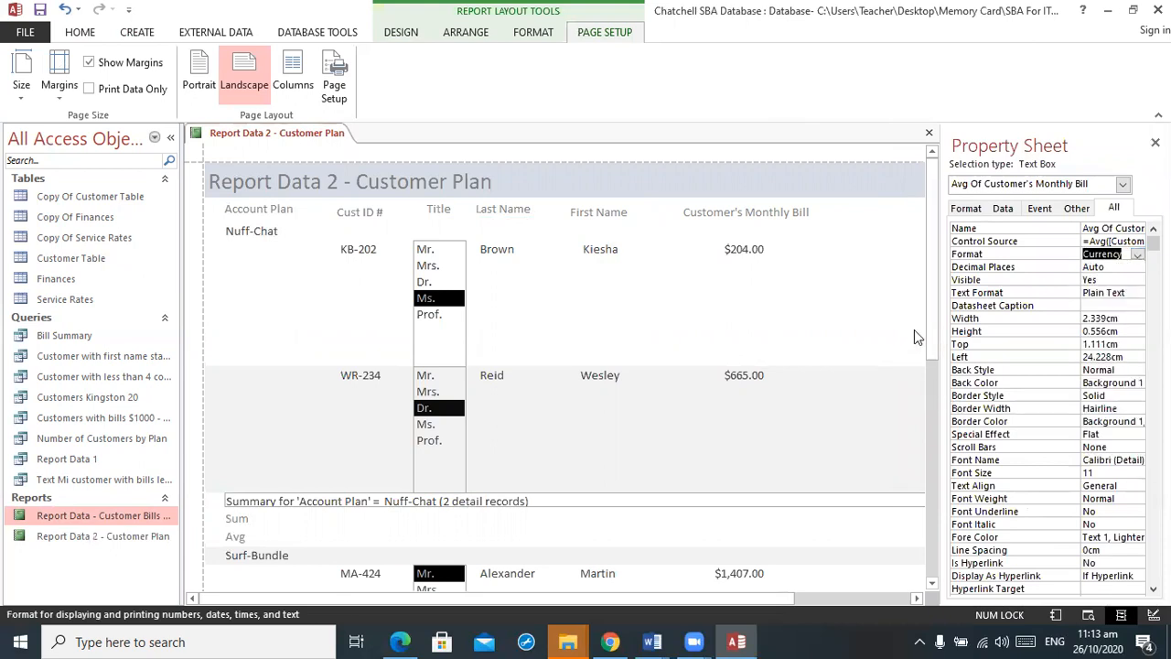
{"action": "left_click", "coordinate": [1156, 143]}
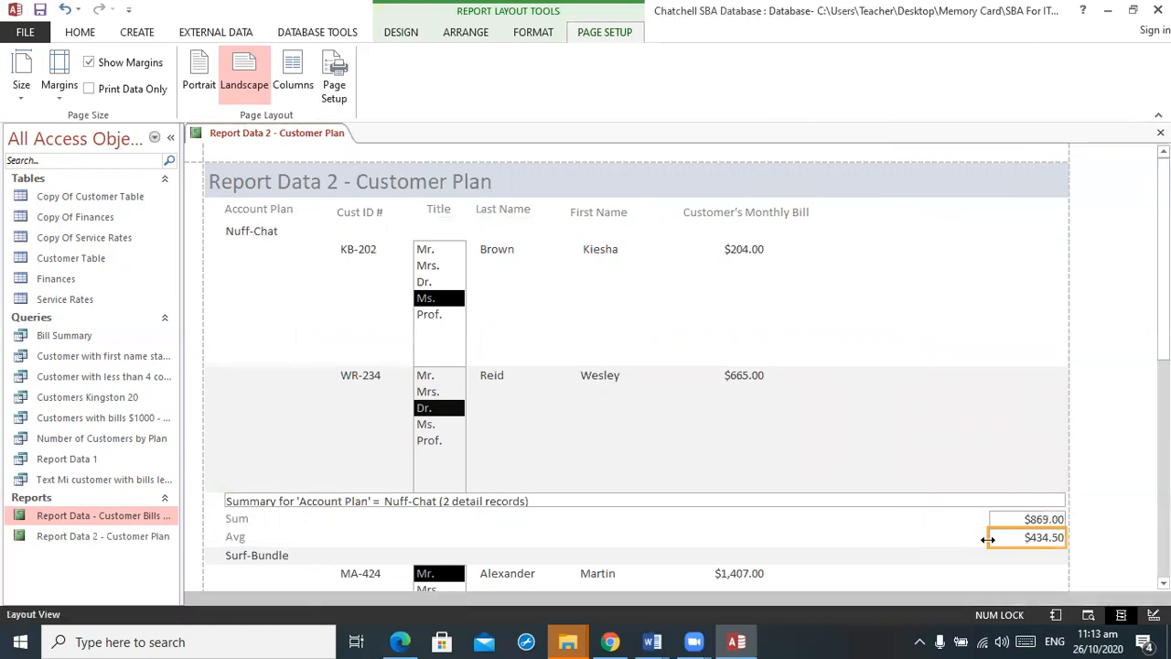
Step: Move the average and sum value boxes under the Customer's Monthly Bill column, one directly above the other
{"action": "left_click_drag", "start_coordinate": [1001, 543], "coordinate": [740, 536]}
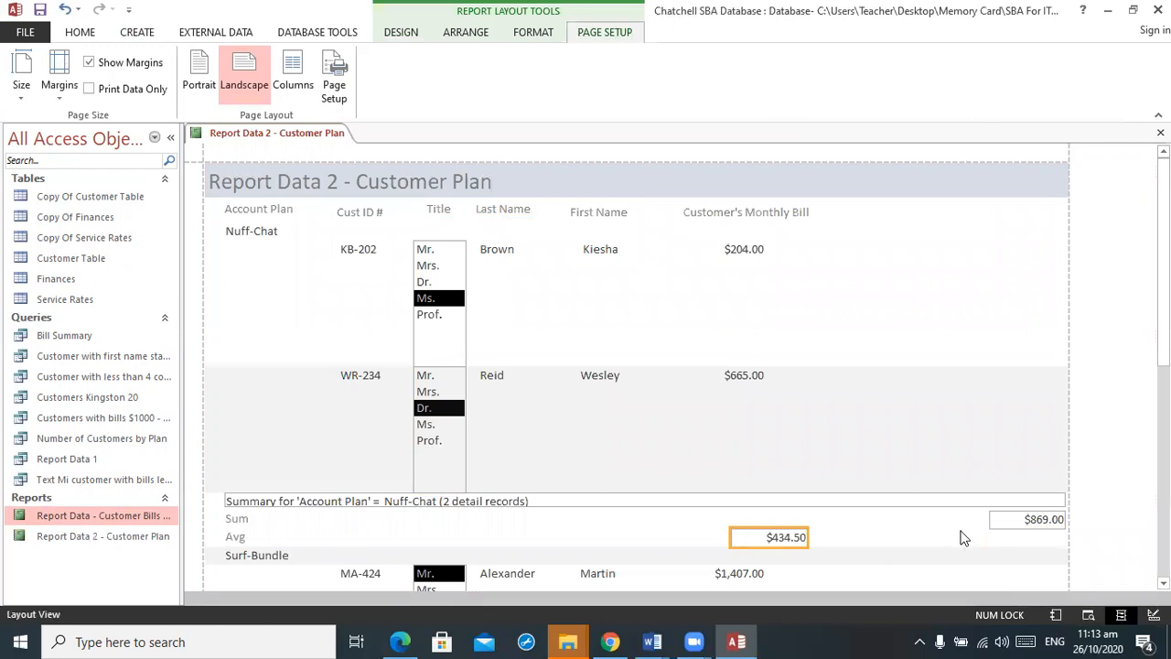
{"action": "left_click_drag", "start_coordinate": [989, 523], "coordinate": [701, 519]}
{"action": "left_click", "coordinate": [805, 534]}
{"action": "left_click", "coordinate": [740, 517]}
Step: Relabel Sum as "Total of Customer Monthly Bill" and Avg as "Average Customer Monthly Bill" in the group summary
{"action": "left_click", "coordinate": [240, 519]}
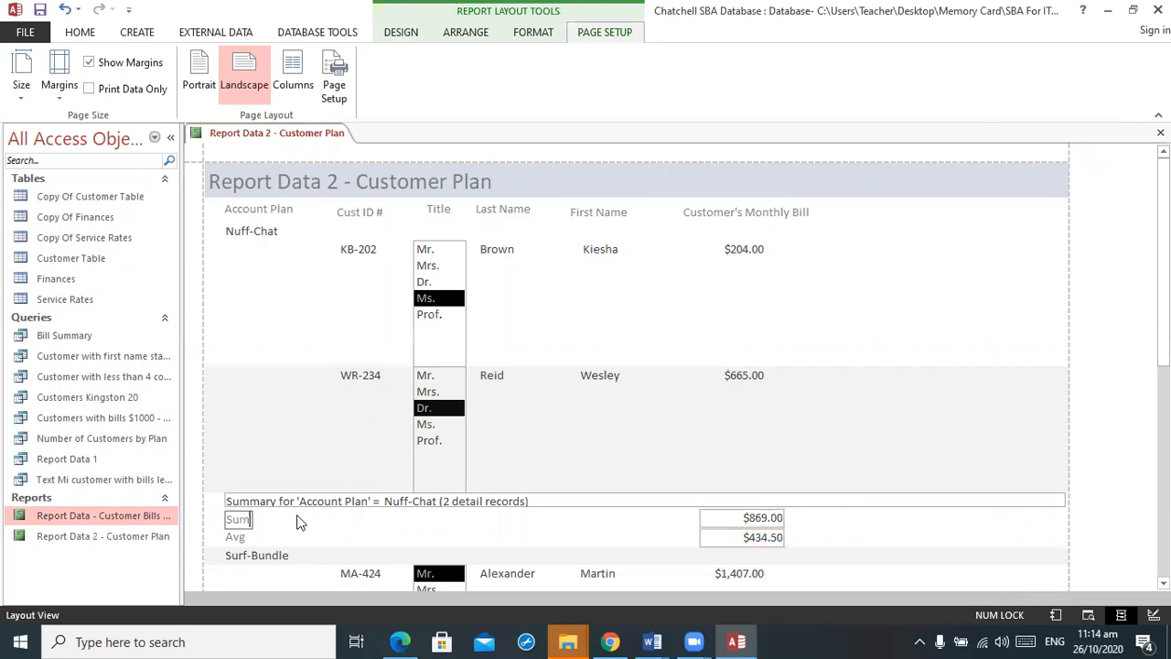
{"action": "type", "text": "Total of Customer Monthly Bill"}
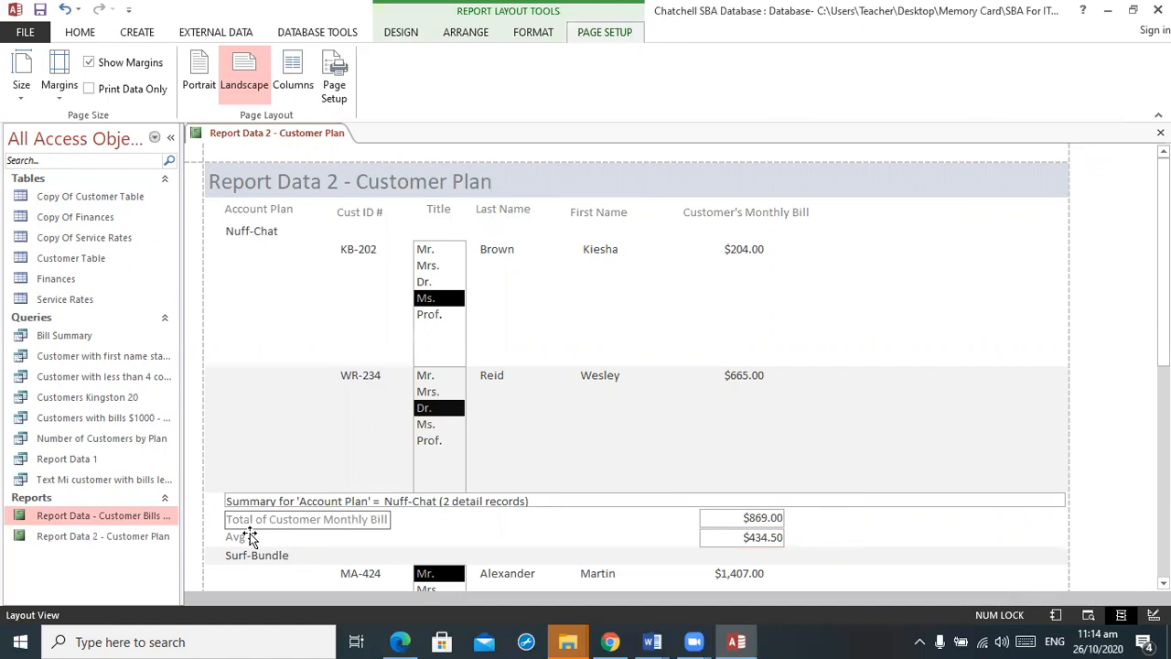
{"action": "left_click", "coordinate": [234, 551]}
{"action": "left_click", "coordinate": [237, 538]}
{"action": "left_click", "coordinate": [242, 537]}
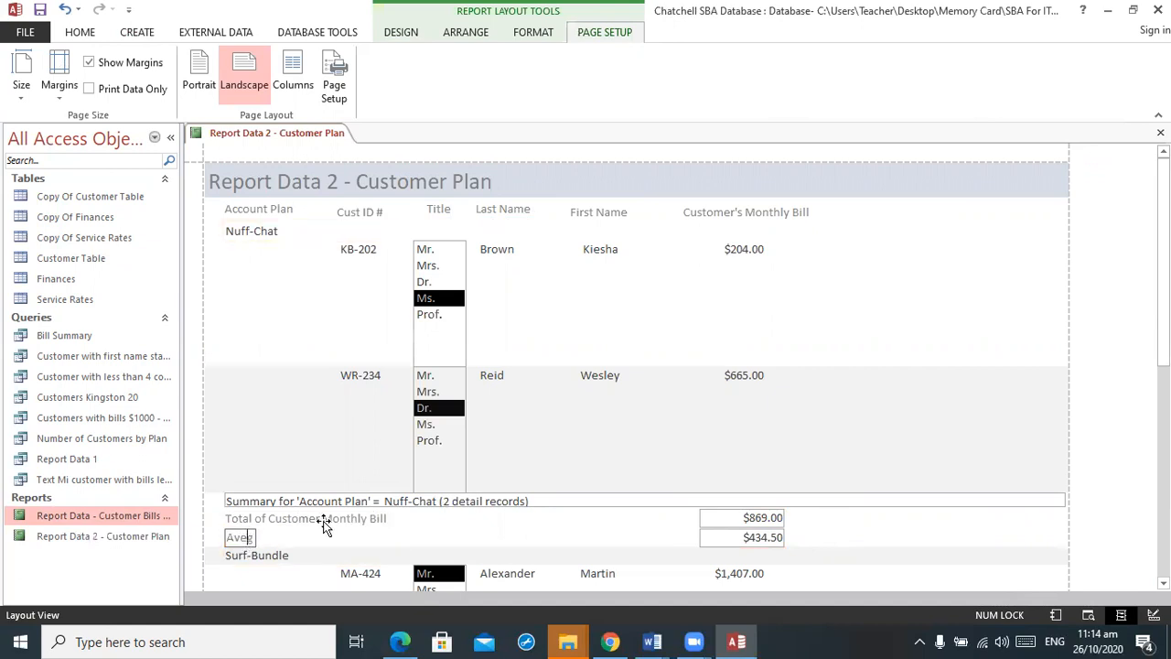
{"action": "type", "text": "Average Customer Mont"}
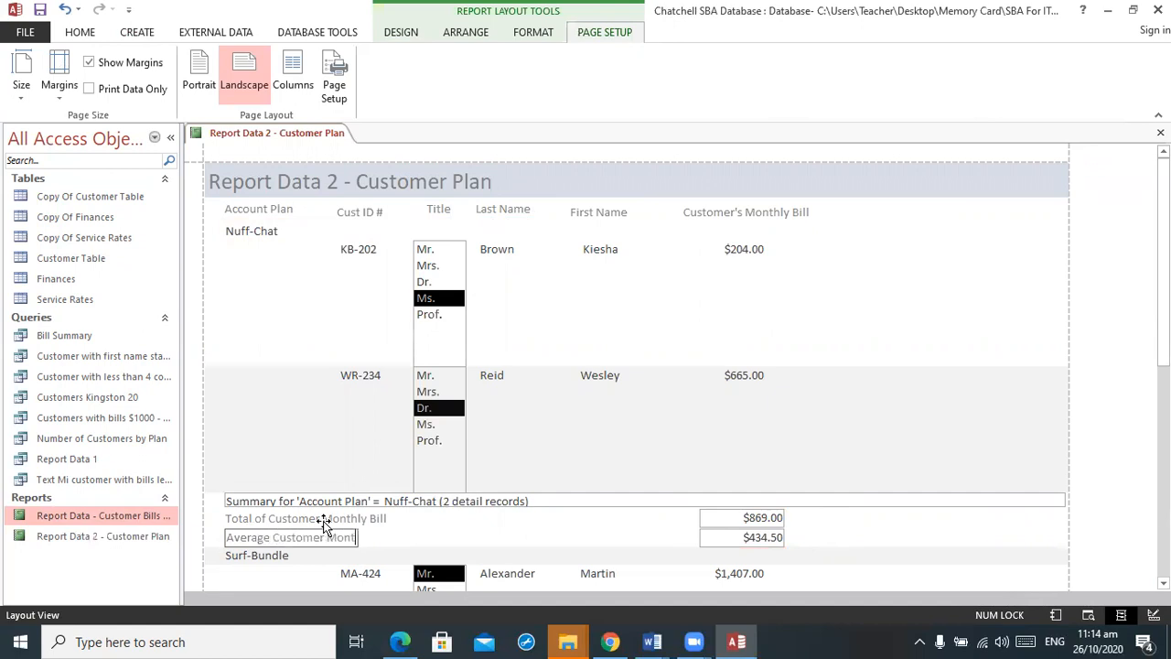
{"action": "type", "text": "hly Bill"}
{"action": "left_click", "coordinate": [1093, 369]}
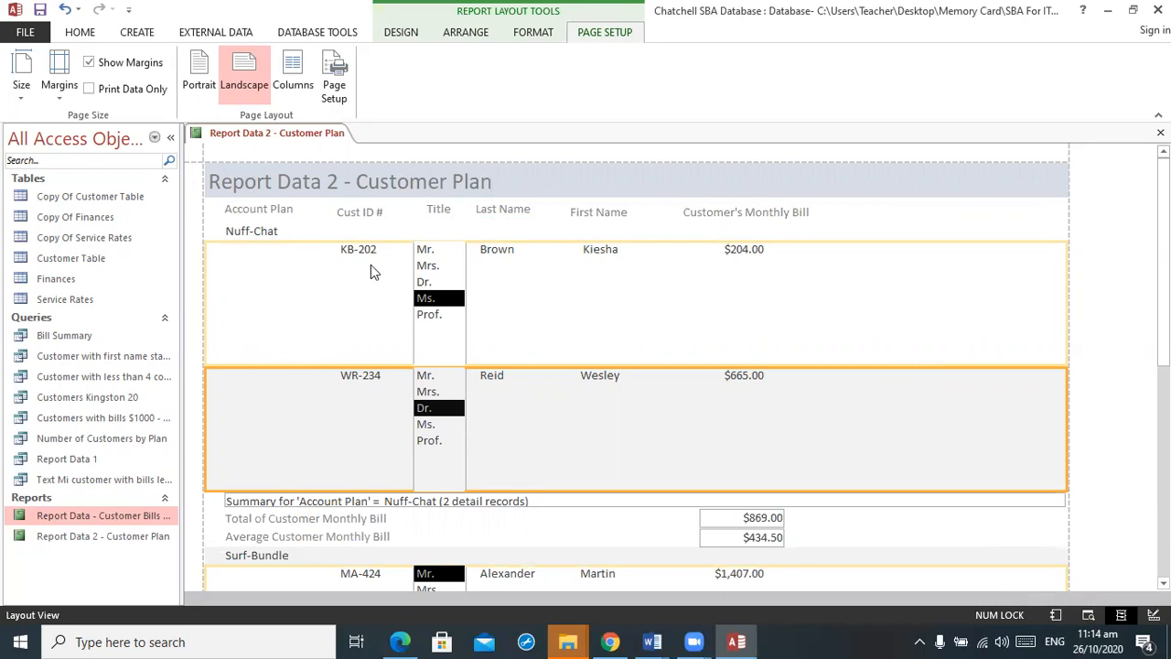
Step: Try deleting the Title column heading and undo the deletion
{"action": "left_click", "coordinate": [439, 210]}
{"action": "right_click", "coordinate": [440, 210]}
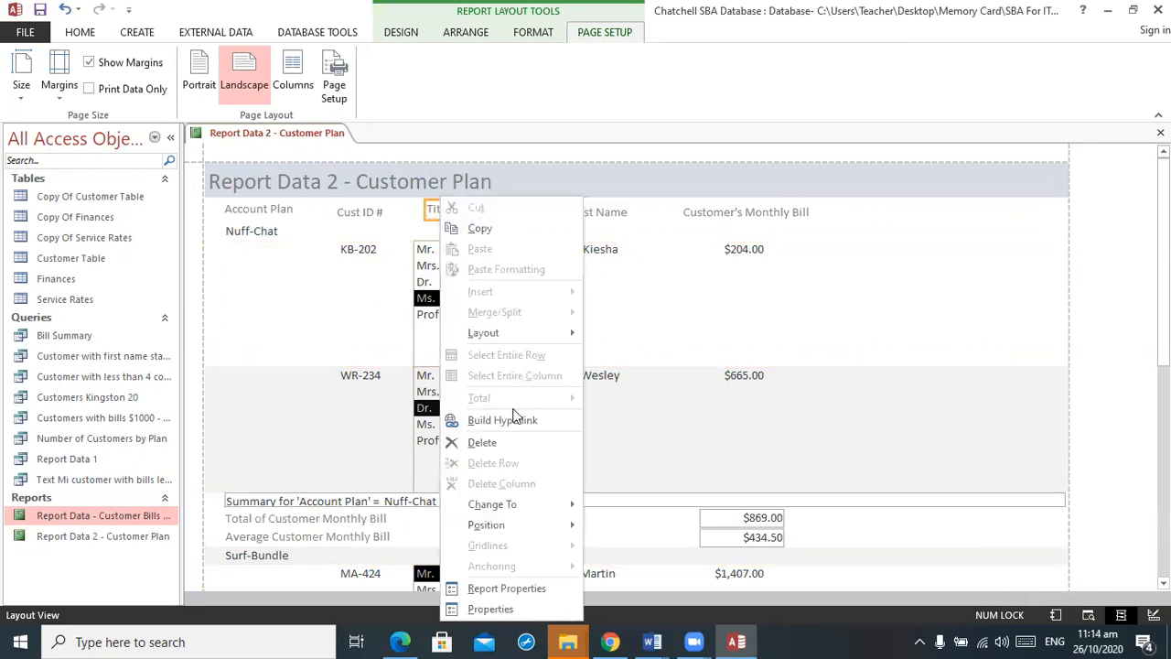
{"action": "left_click", "coordinate": [506, 445]}
{"action": "left_click", "coordinate": [454, 277]}
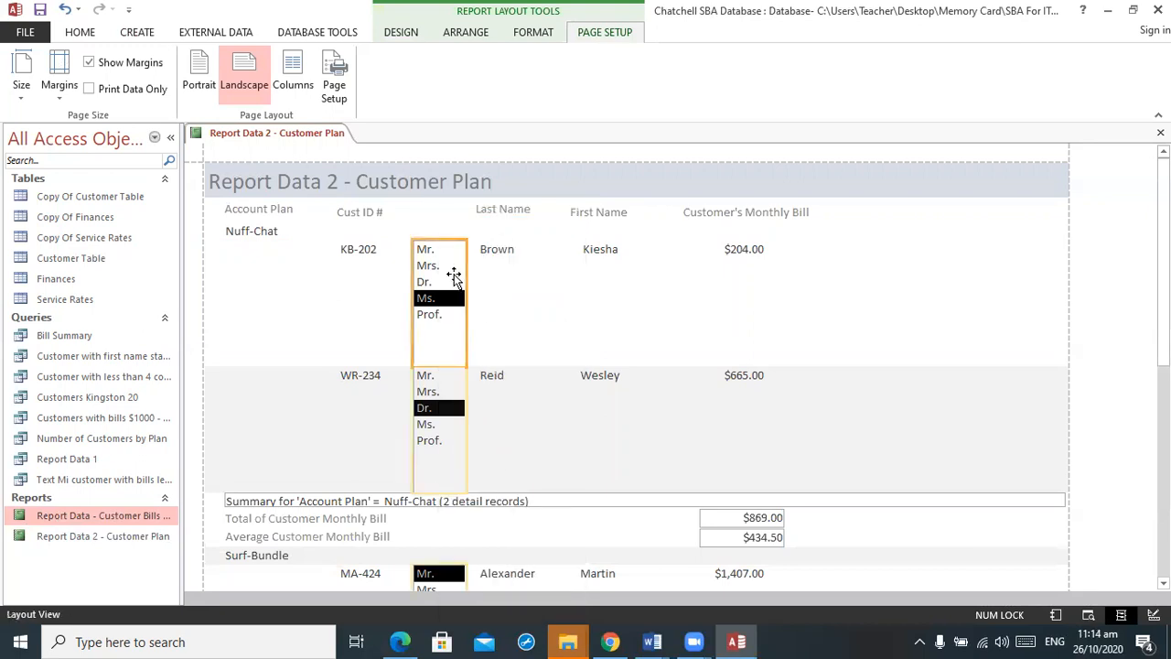
{"action": "key", "text": "ctrl+z"}
Step: Close the Report Data 2 - Customer Plan report and save its layout changes
{"action": "left_click", "coordinate": [1160, 133]}
{"action": "left_click", "coordinate": [534, 369]}
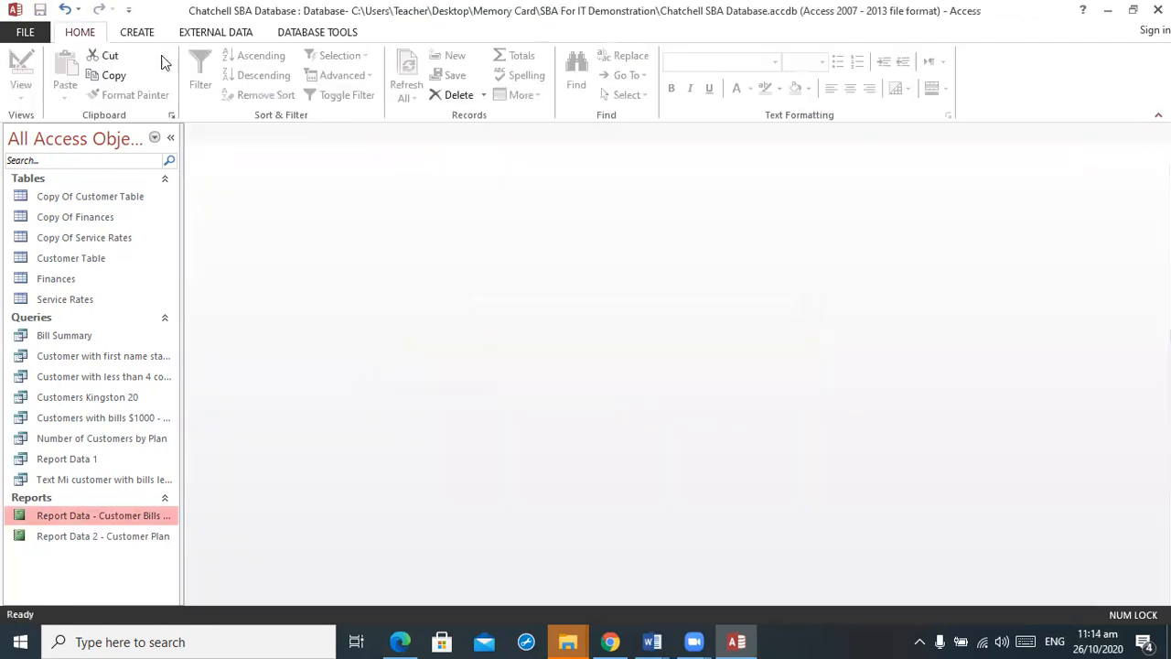
{"action": "left_click", "coordinate": [139, 33]}
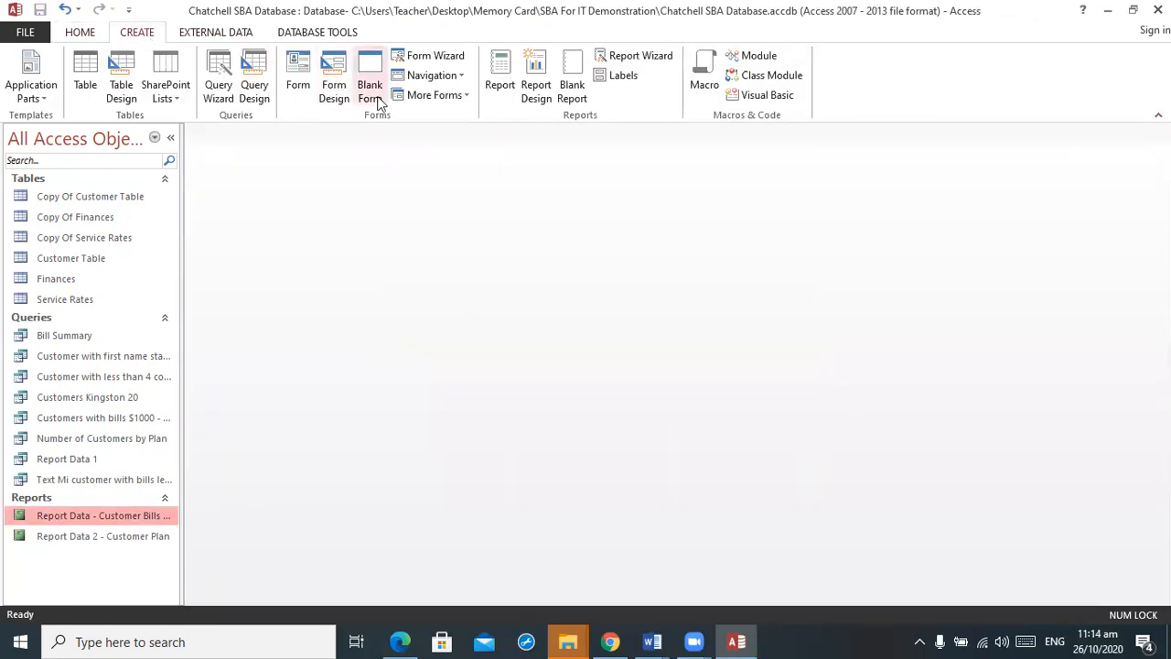
{"action": "left_click", "coordinate": [632, 57]}
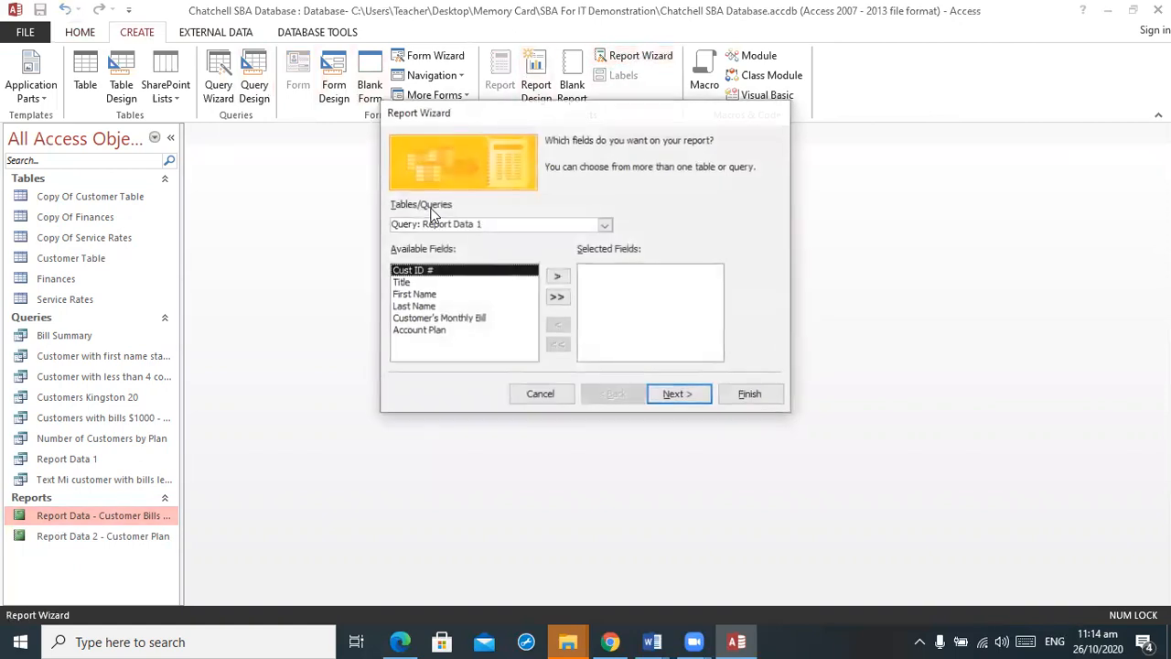
{"action": "left_click", "coordinate": [605, 224]}
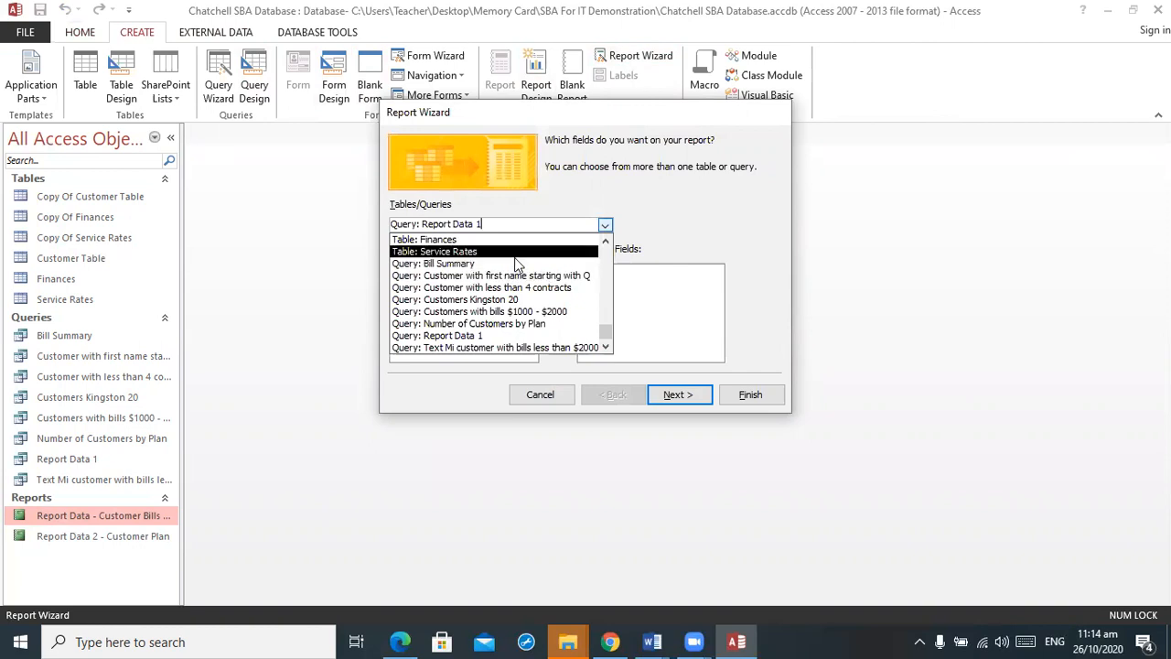
{"action": "left_click_drag", "start_coordinate": [607, 333], "coordinate": [608, 260]}
{"action": "left_click", "coordinate": [474, 276]}
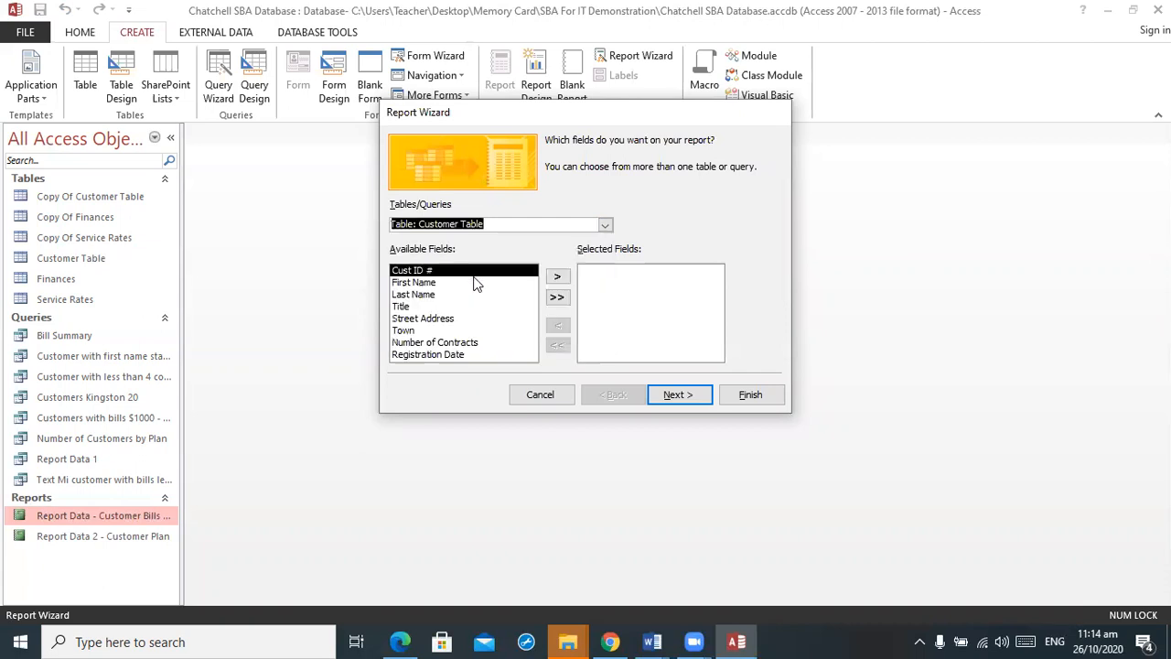
{"action": "left_click", "coordinate": [558, 278]}
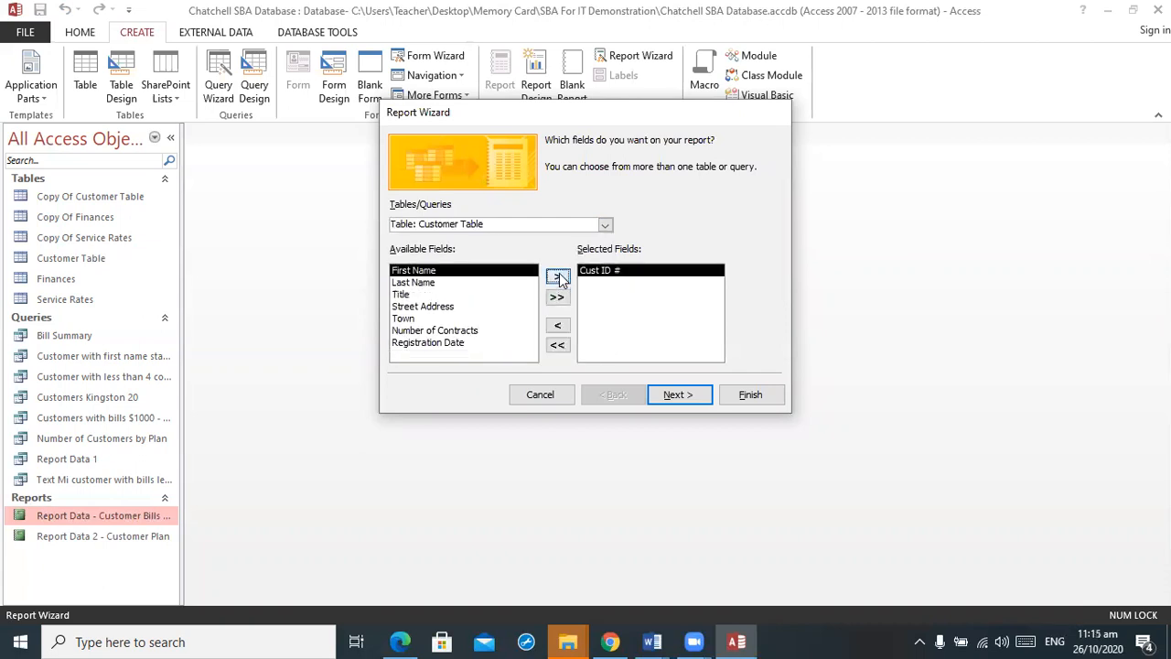
{"action": "left_click", "coordinate": [558, 277]}
{"action": "left_click", "coordinate": [558, 277]}
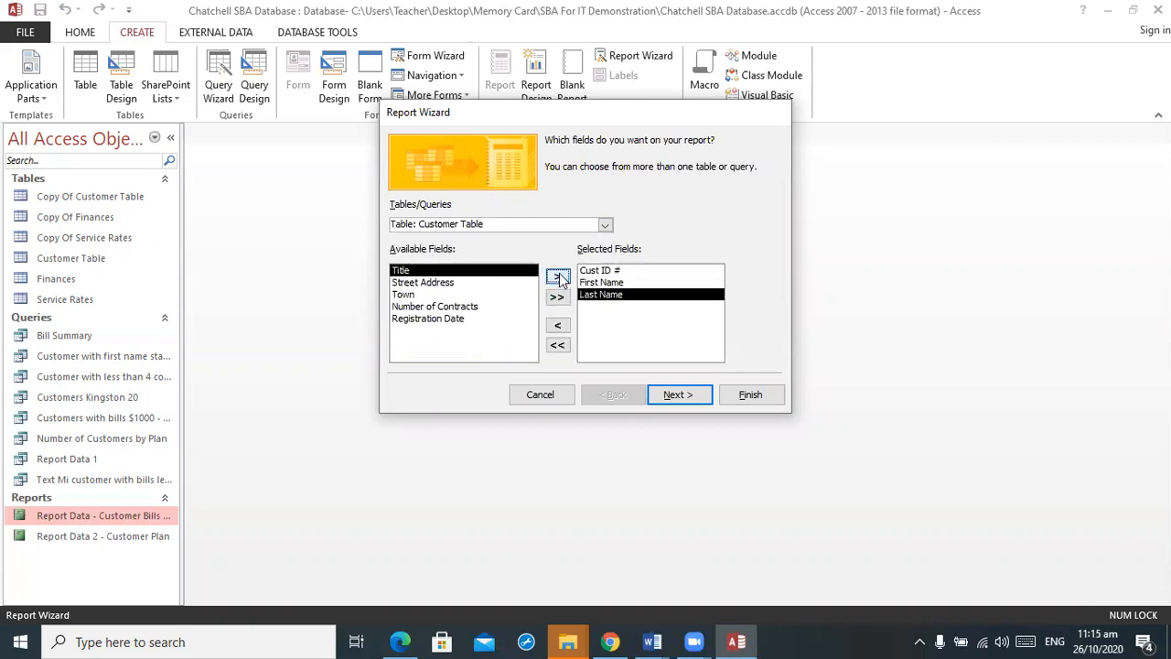
{"action": "left_click", "coordinate": [492, 310]}
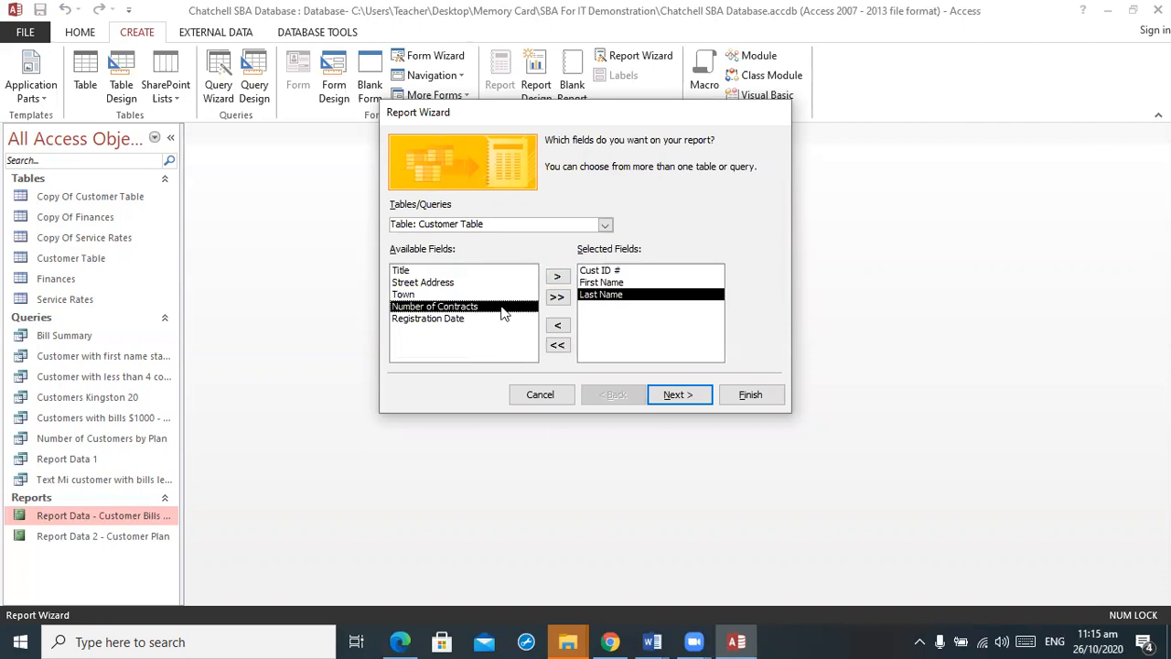
{"action": "left_click", "coordinate": [548, 396]}
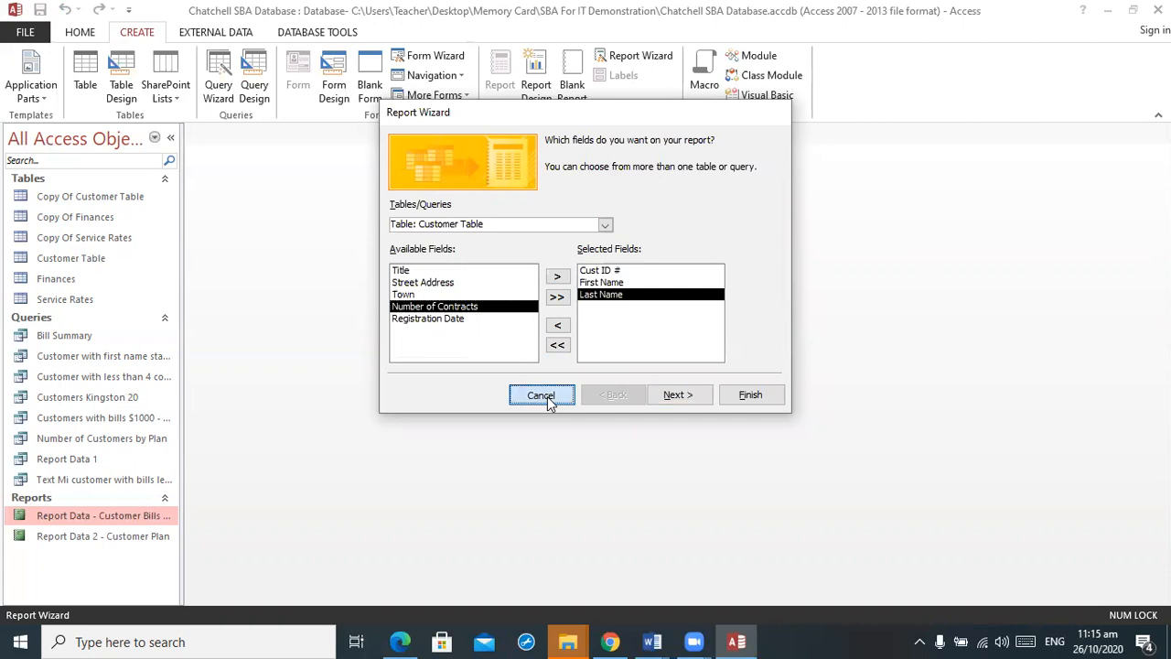
Step: Start a new report with the Report Wizard, using Customer Table as its data source
{"action": "left_click", "coordinate": [80, 32]}
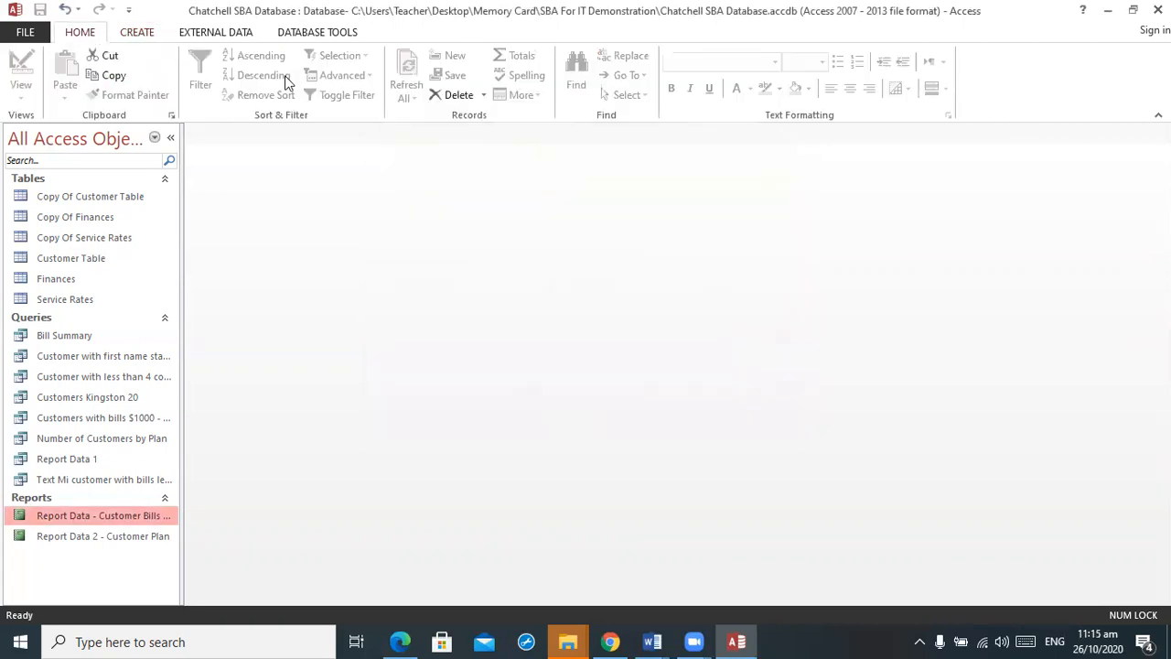
{"action": "left_click", "coordinate": [137, 33]}
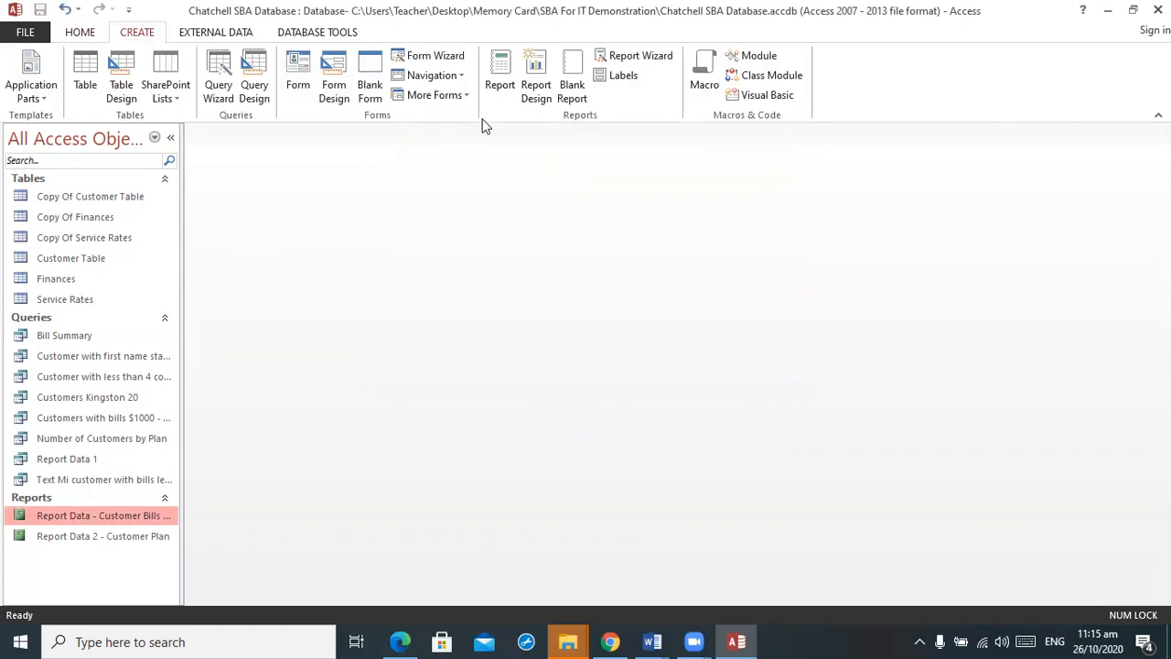
{"action": "left_click", "coordinate": [651, 57]}
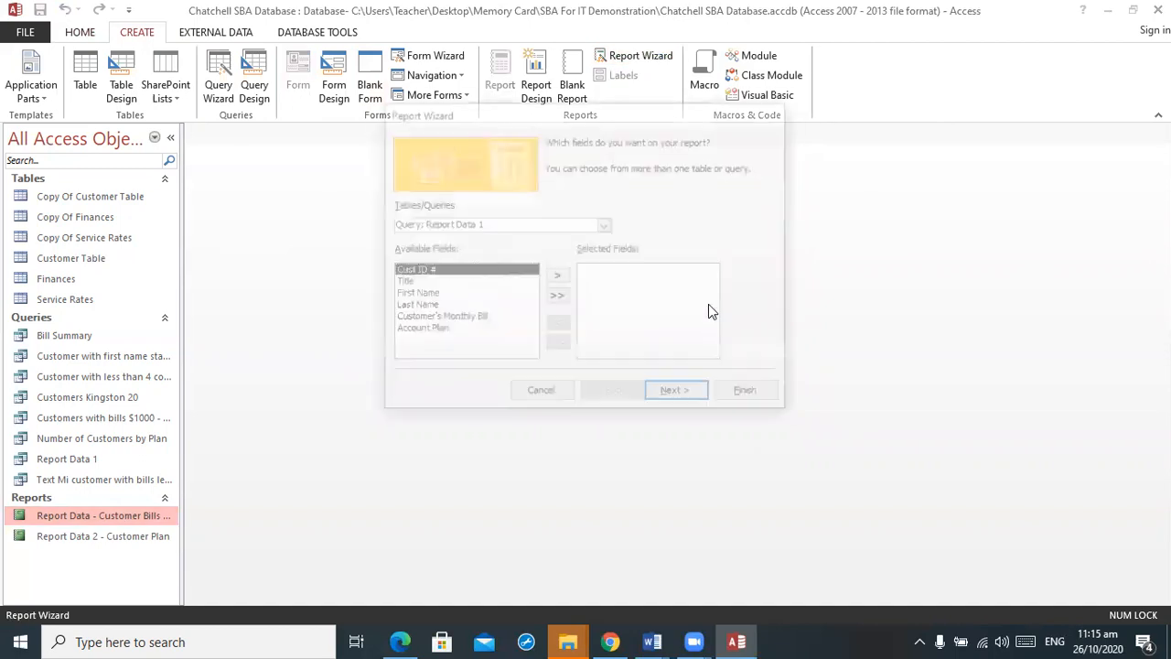
{"action": "left_click", "coordinate": [605, 225]}
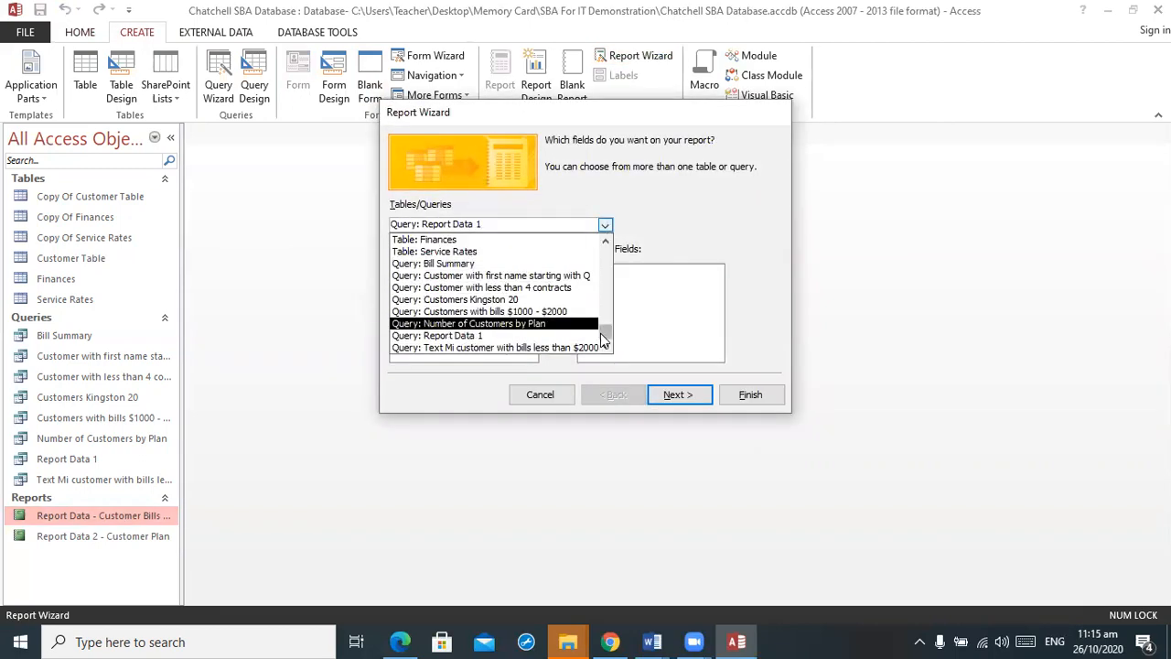
{"action": "left_click_drag", "start_coordinate": [608, 331], "coordinate": [615, 252]}
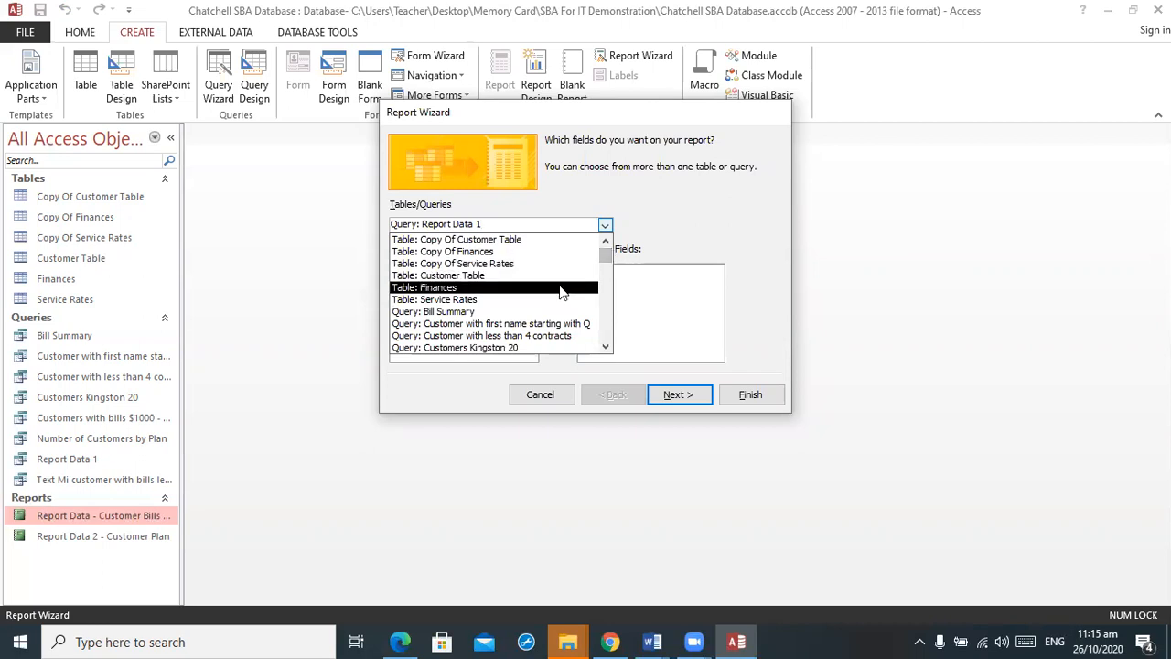
{"action": "left_click", "coordinate": [568, 275]}
Step: Include Cust ID #, First Name, Last Name, Number of Contracts and Registration Date in the report, and continue without grouping levels
{"action": "left_click", "coordinate": [559, 278]}
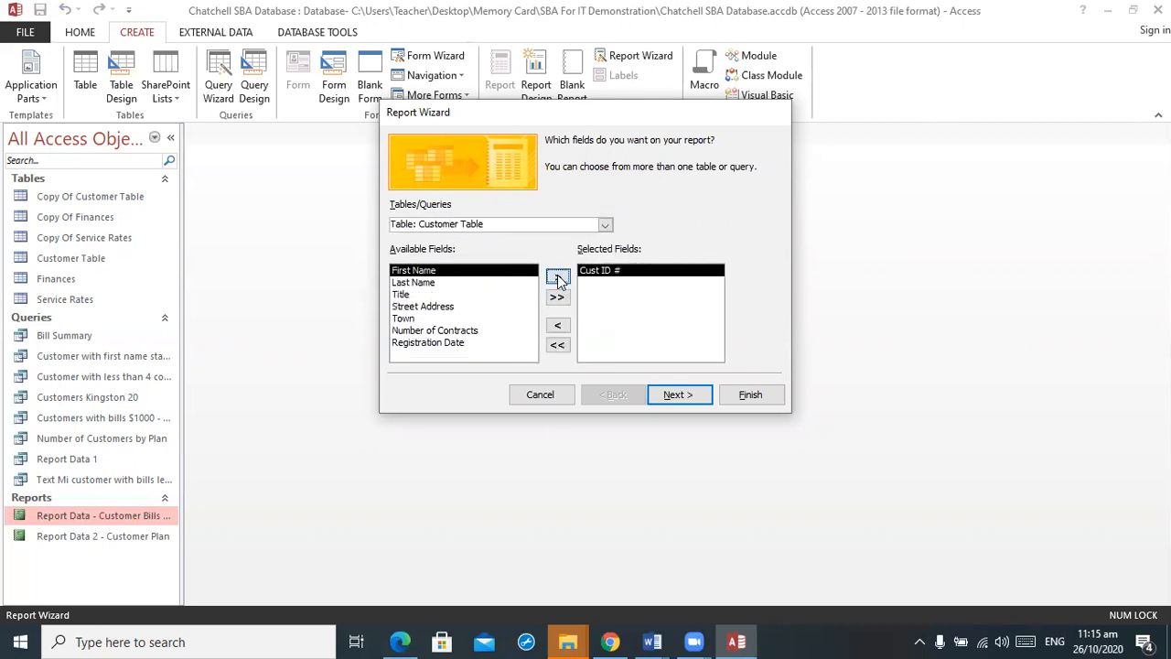
{"action": "left_click", "coordinate": [559, 278]}
{"action": "left_click", "coordinate": [558, 278]}
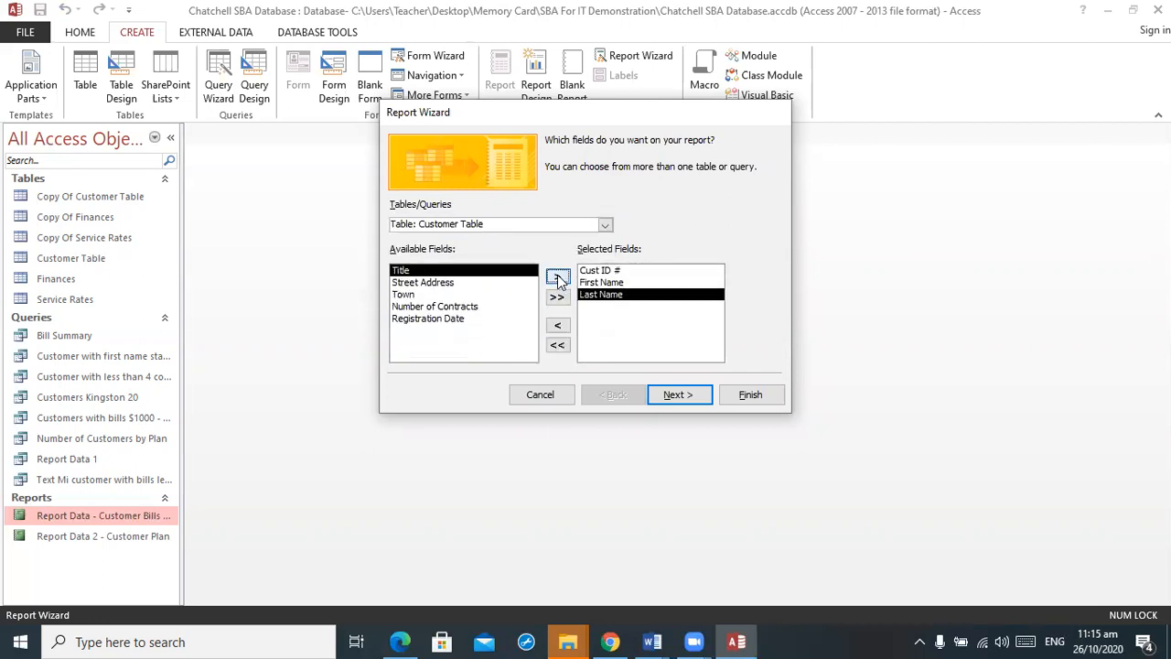
{"action": "left_click", "coordinate": [465, 318]}
{"action": "double_click", "coordinate": [468, 310]}
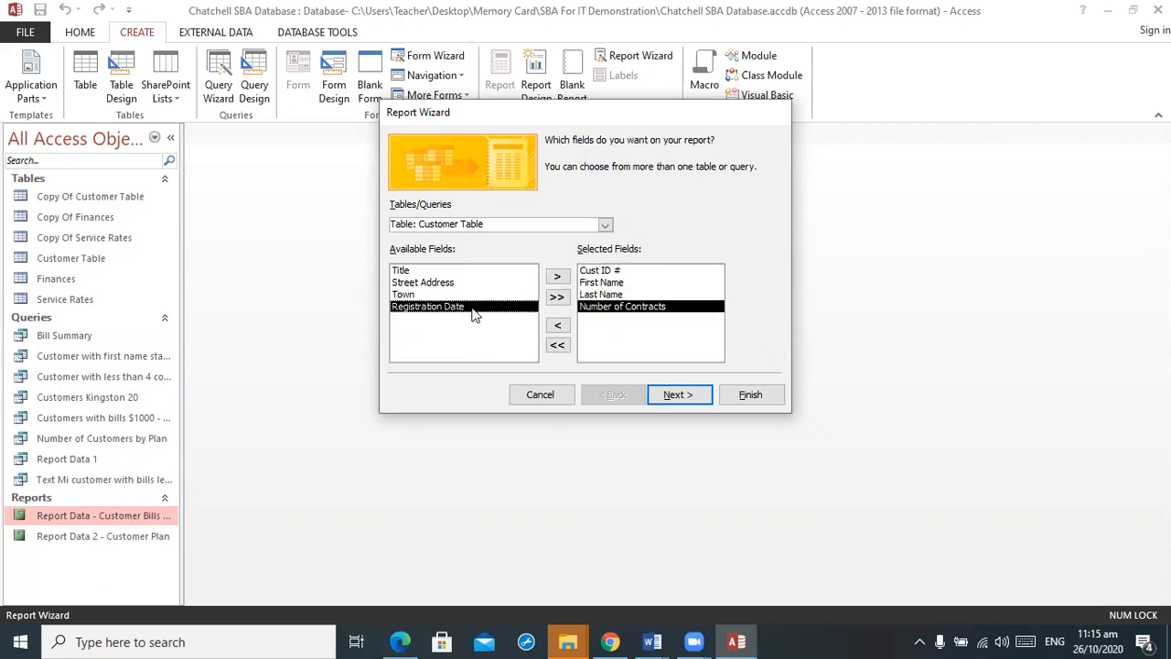
{"action": "double_click", "coordinate": [474, 310]}
{"action": "left_click", "coordinate": [676, 396]}
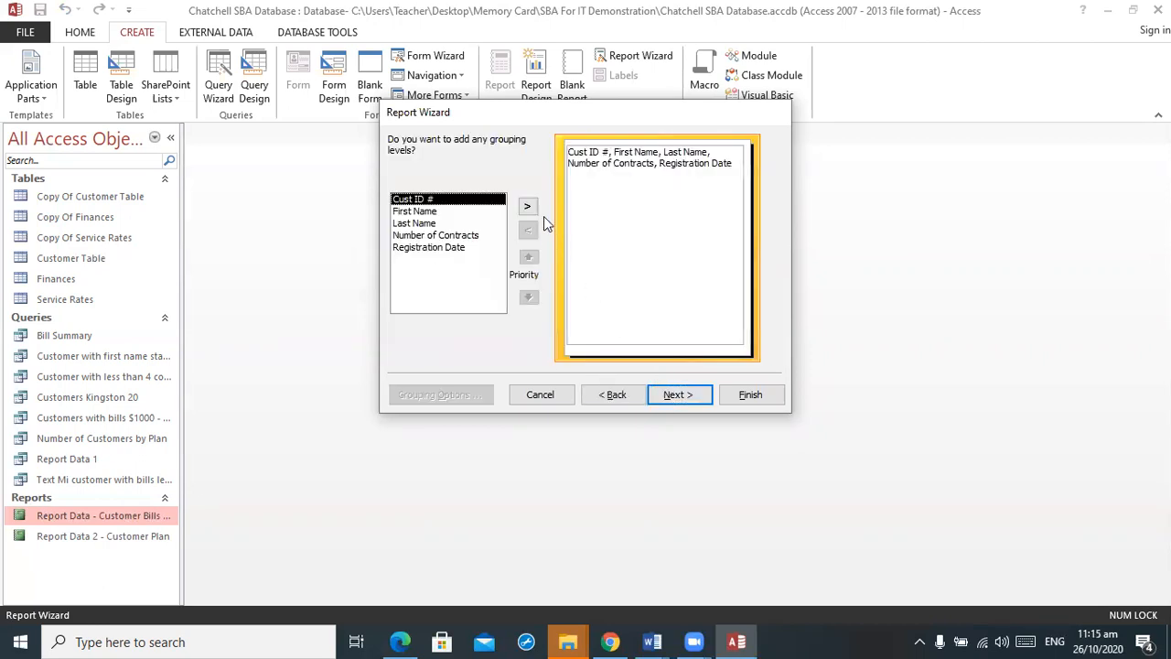
{"action": "left_click", "coordinate": [675, 395]}
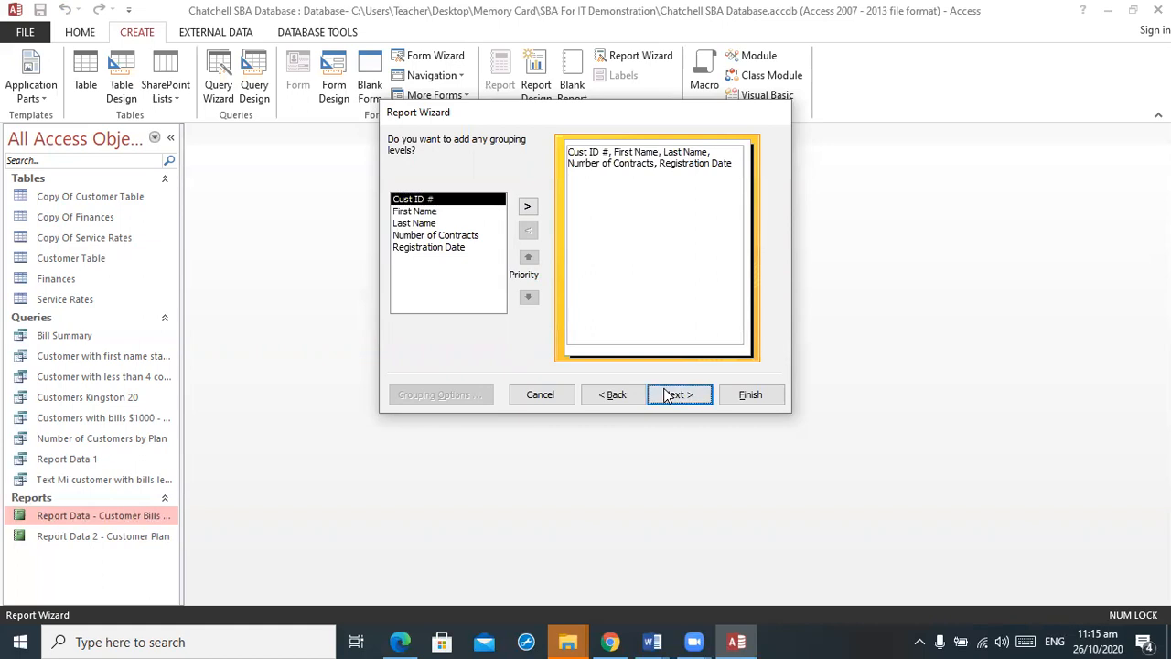
Step: Sort the records by Number of Contracts in descending order and by Last Name in ascending order, and continue the wizard
{"action": "left_click", "coordinate": [693, 197]}
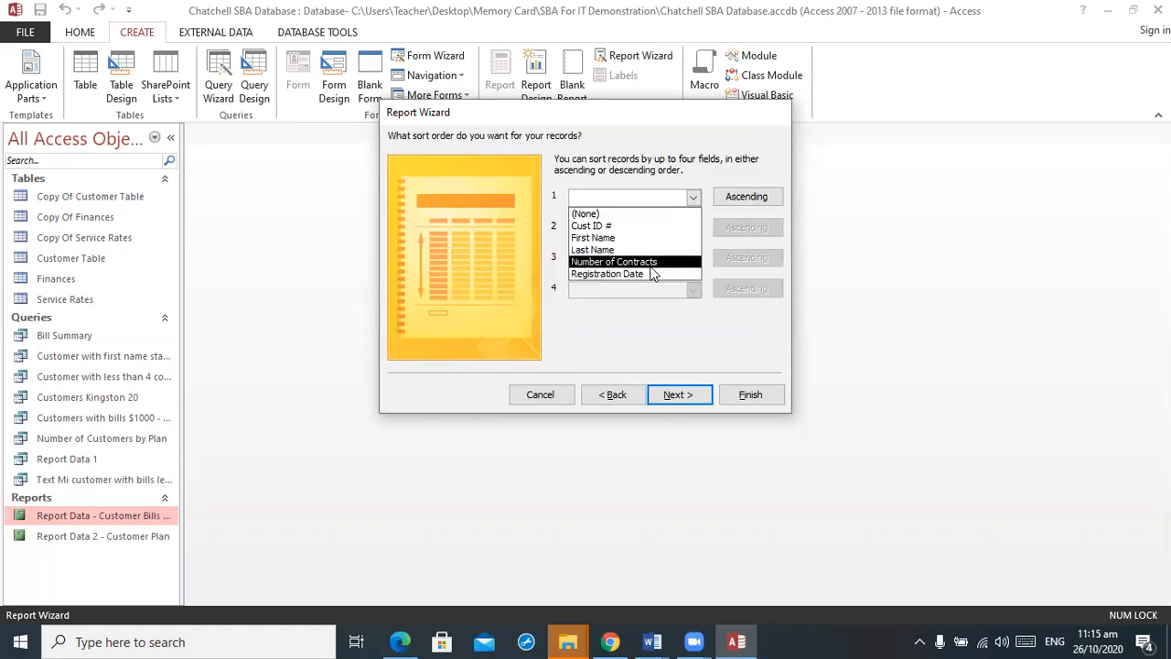
{"action": "left_click", "coordinate": [650, 264]}
{"action": "left_click", "coordinate": [692, 230]}
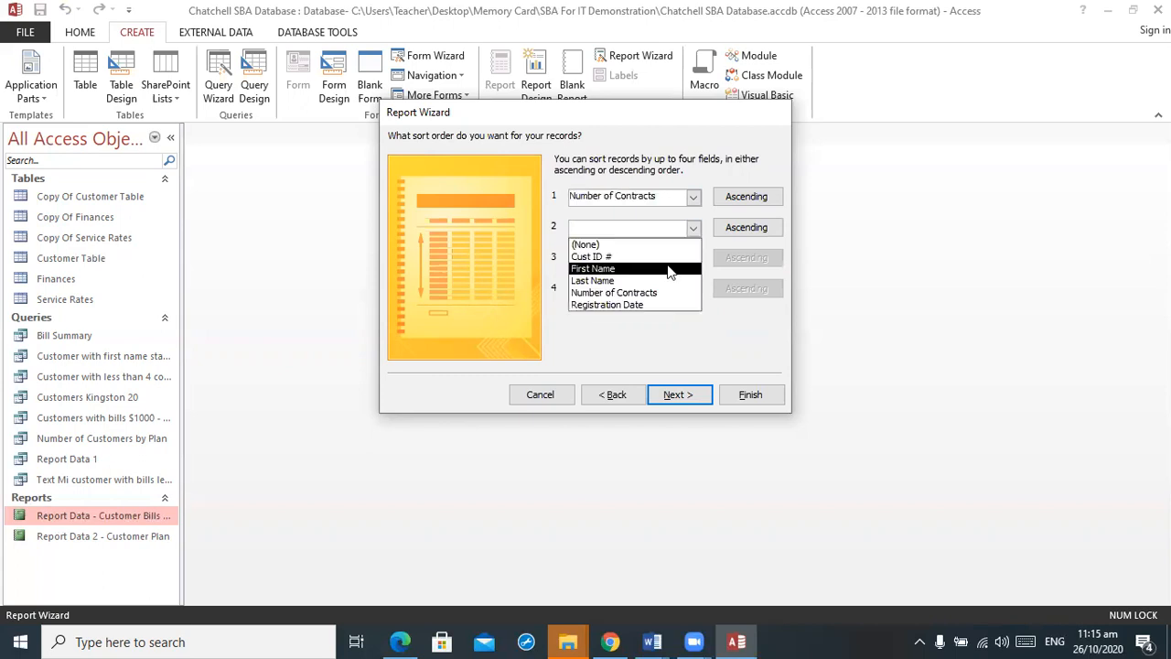
{"action": "left_click", "coordinate": [673, 281]}
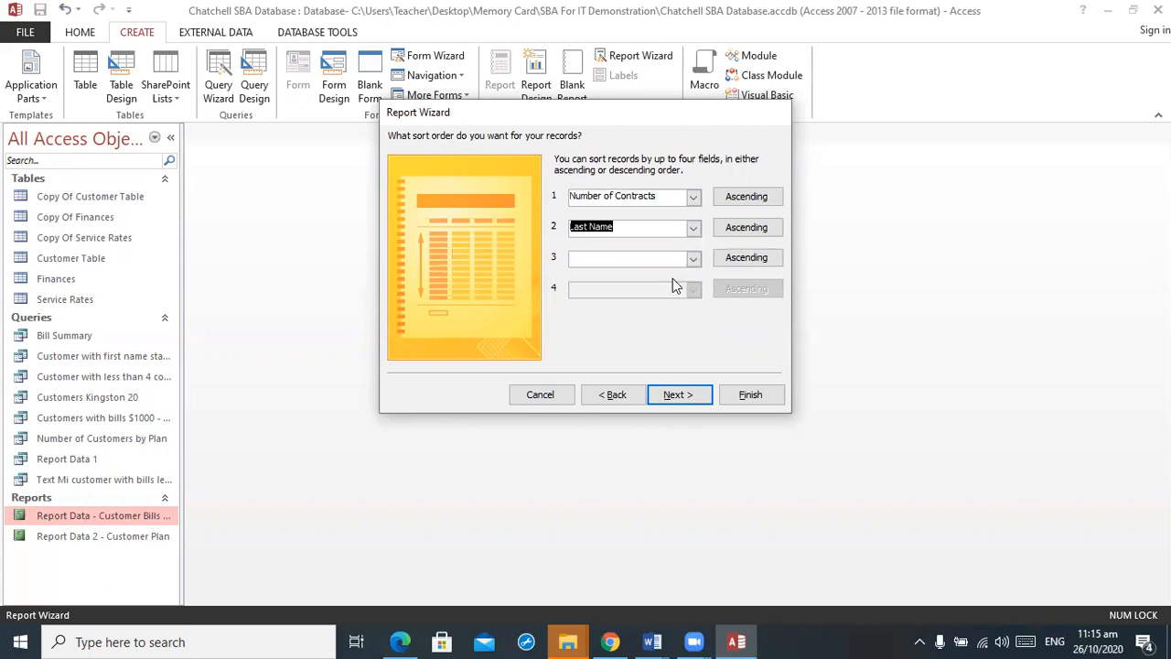
{"action": "left_click", "coordinate": [744, 197]}
{"action": "left_click", "coordinate": [695, 394]}
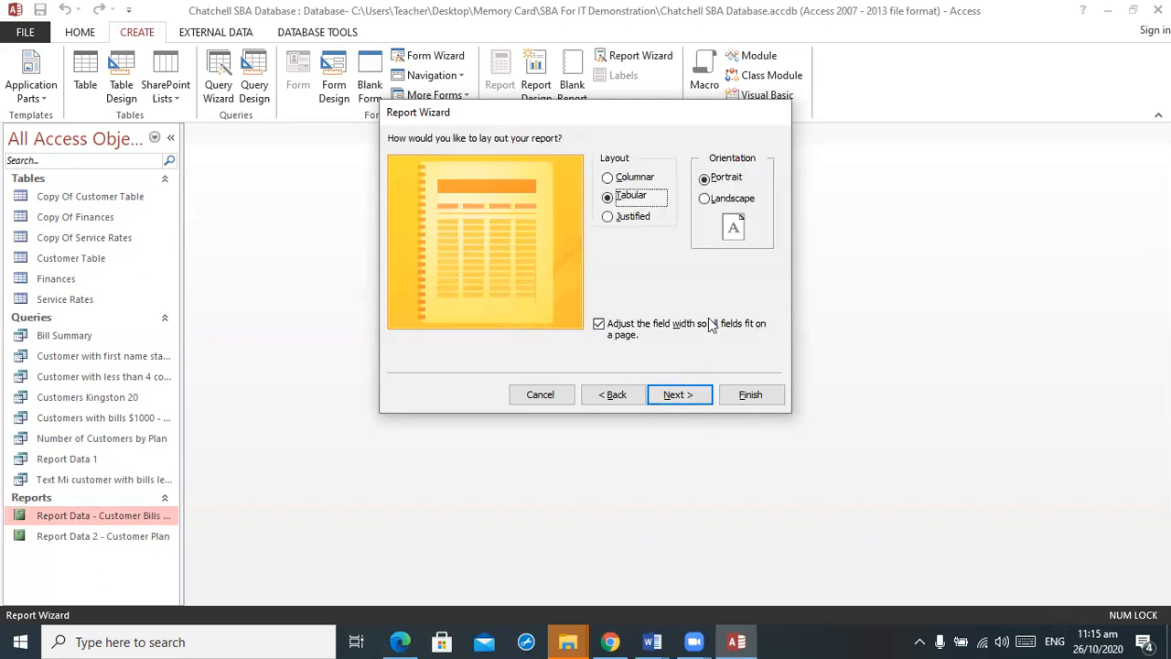
Step: Set the report to landscape orientation, title it Customer Report by Contracts, and finish the wizard with a preview
{"action": "left_click", "coordinate": [705, 198]}
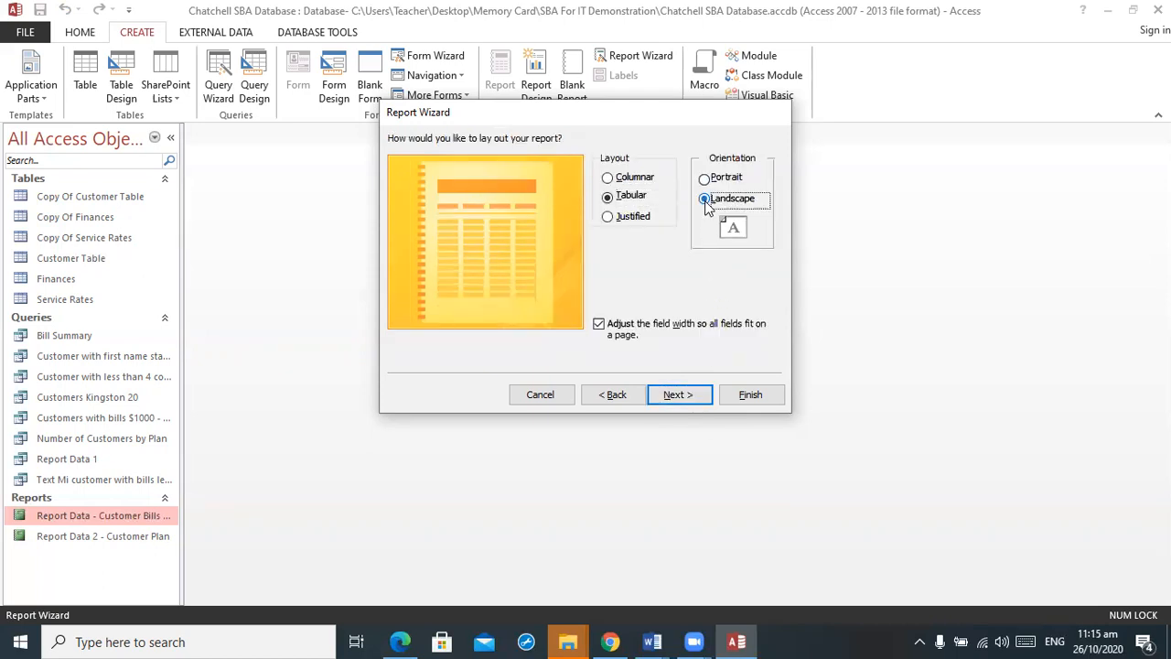
{"action": "left_click", "coordinate": [691, 397]}
{"action": "left_click", "coordinate": [645, 160]}
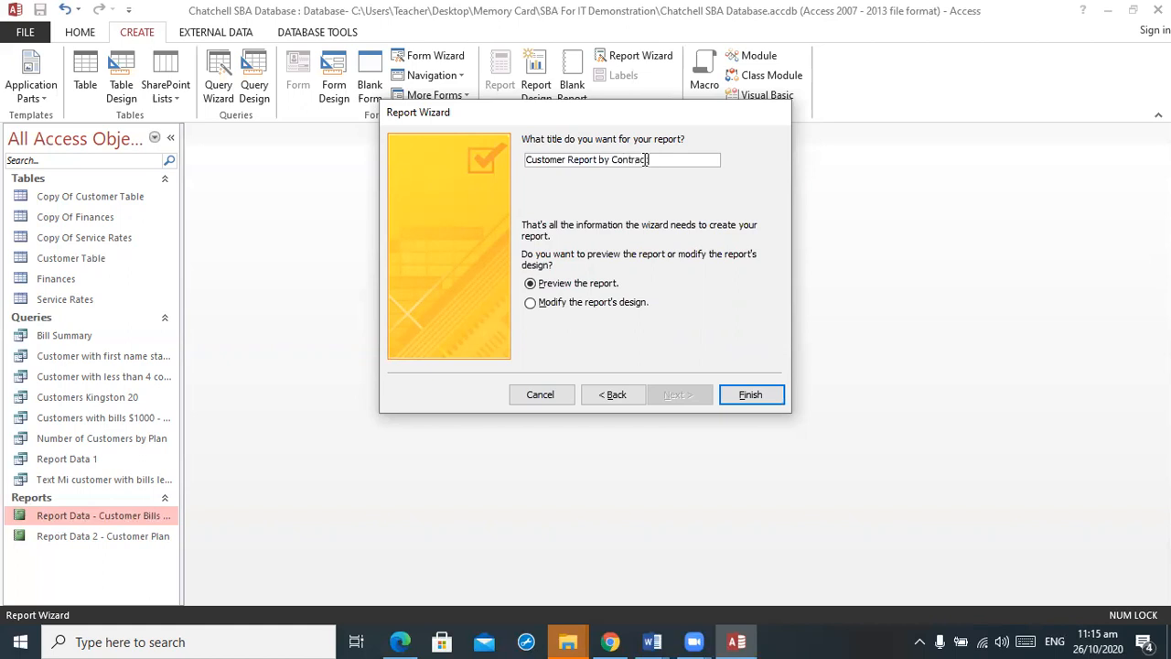
{"action": "type", "text": "ts"}
{"action": "key", "text": "Return"}
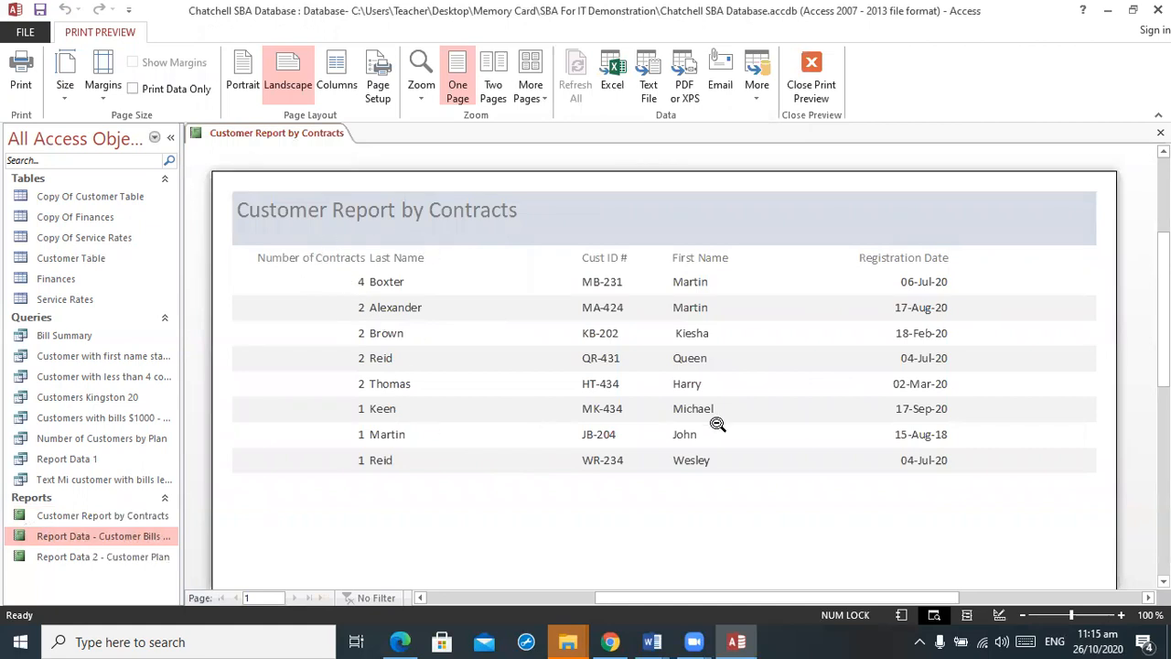
Step: Close the print preview, switch the report to Layout View, and narrow the Last Name values column
{"action": "left_click", "coordinate": [810, 71]}
{"action": "left_click", "coordinate": [20, 92]}
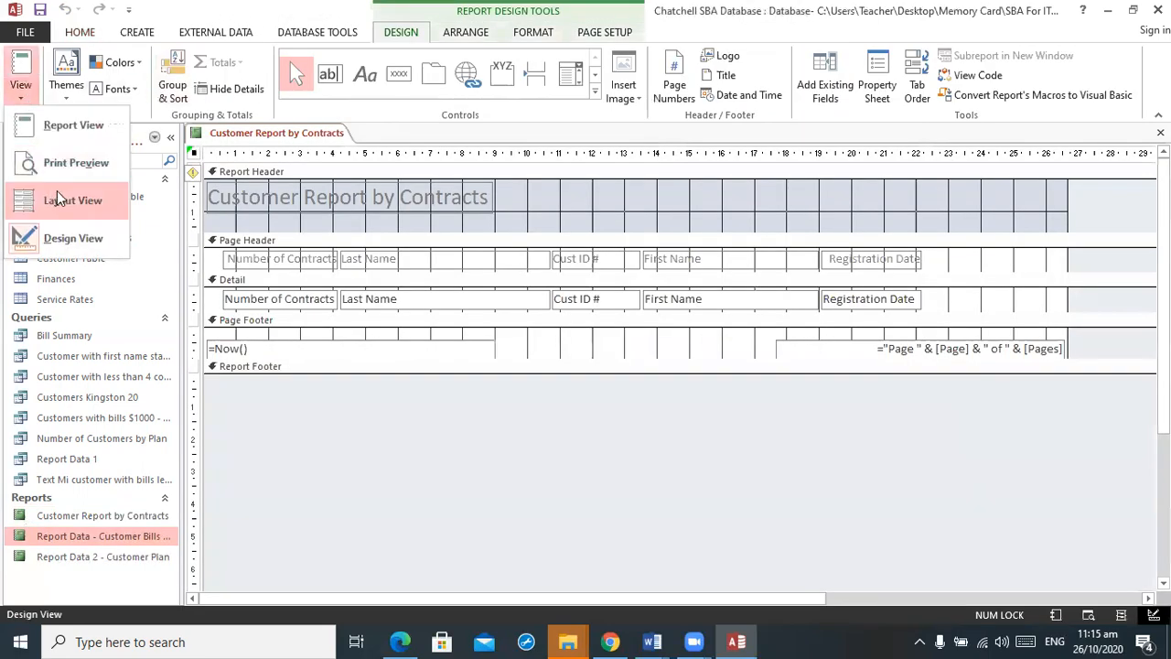
{"action": "left_click", "coordinate": [57, 200]}
{"action": "left_click", "coordinate": [366, 258]}
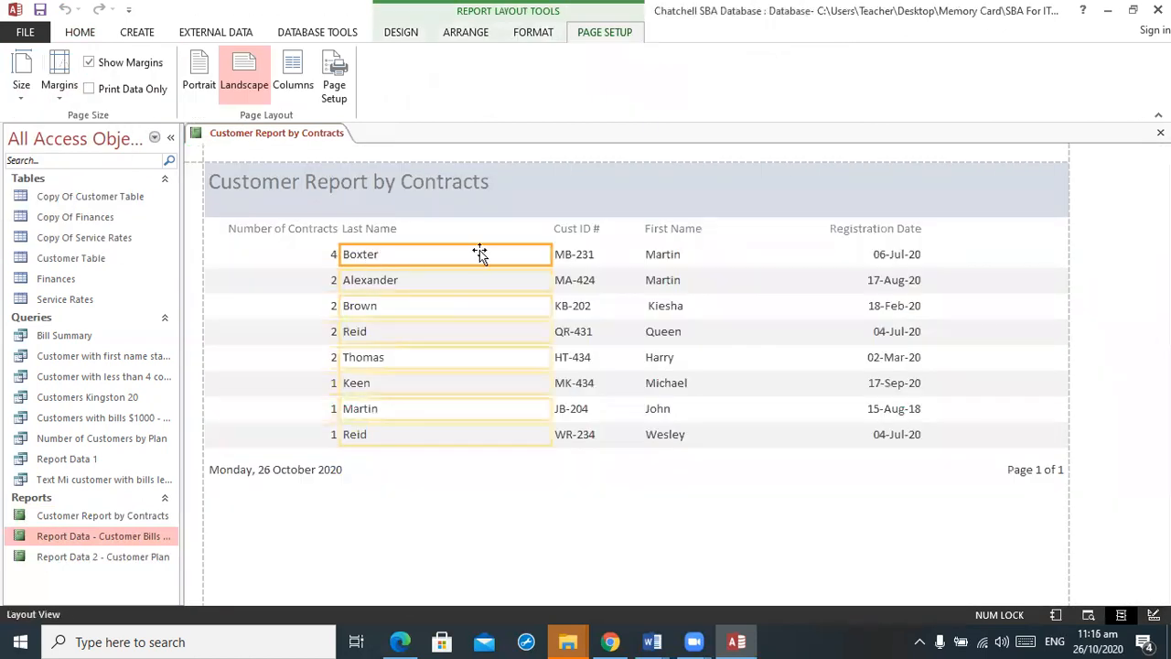
{"action": "left_click_drag", "start_coordinate": [549, 254], "coordinate": [422, 245]}
Step: Move the Cust ID # heading and values closer to Last Name, leaving room for First Name between them, and line the values up under the heading
{"action": "left_click", "coordinate": [568, 231]}
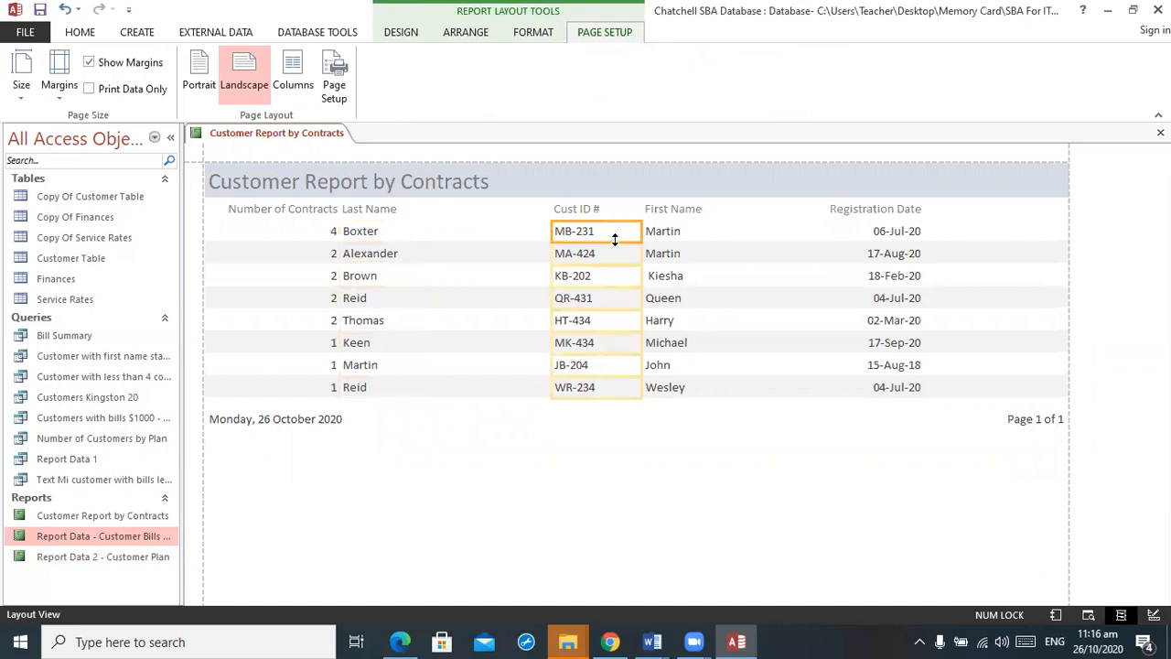
{"action": "left_click_drag", "start_coordinate": [600, 231], "coordinate": [534, 205]}
{"action": "left_click", "coordinate": [560, 208]}
{"action": "left_click", "coordinate": [513, 227]}
{"action": "left_click", "coordinate": [466, 302]}
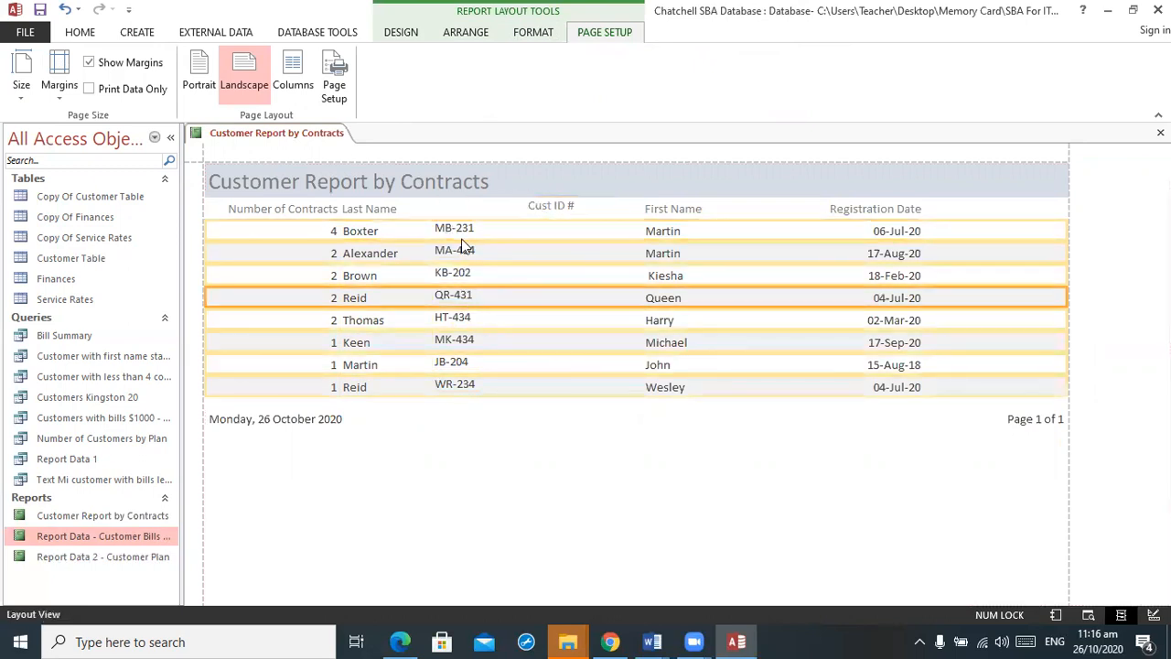
{"action": "left_click", "coordinate": [467, 404]}
{"action": "left_click", "coordinate": [455, 342]}
{"action": "left_click", "coordinate": [462, 235]}
{"action": "left_click", "coordinate": [456, 223]}
{"action": "left_click", "coordinate": [456, 213]}
{"action": "left_click", "coordinate": [458, 230]}
{"action": "left_click_drag", "start_coordinate": [526, 233], "coordinate": [558, 229]}
Step: Move the First Name heading and values between Last Name and Cust ID #, and narrow them to fit the gap
{"action": "left_click_drag", "start_coordinate": [646, 220], "coordinate": [460, 220]}
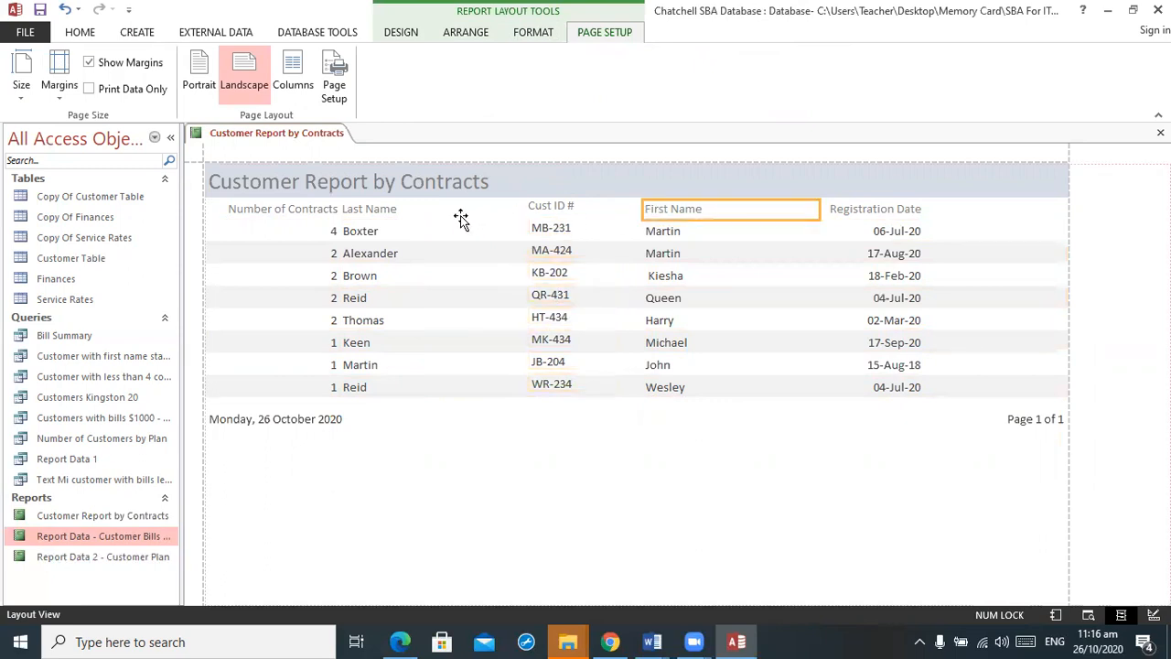
{"action": "left_click_drag", "start_coordinate": [626, 210], "coordinate": [519, 211]}
{"action": "left_click_drag", "start_coordinate": [675, 241], "coordinate": [472, 252]}
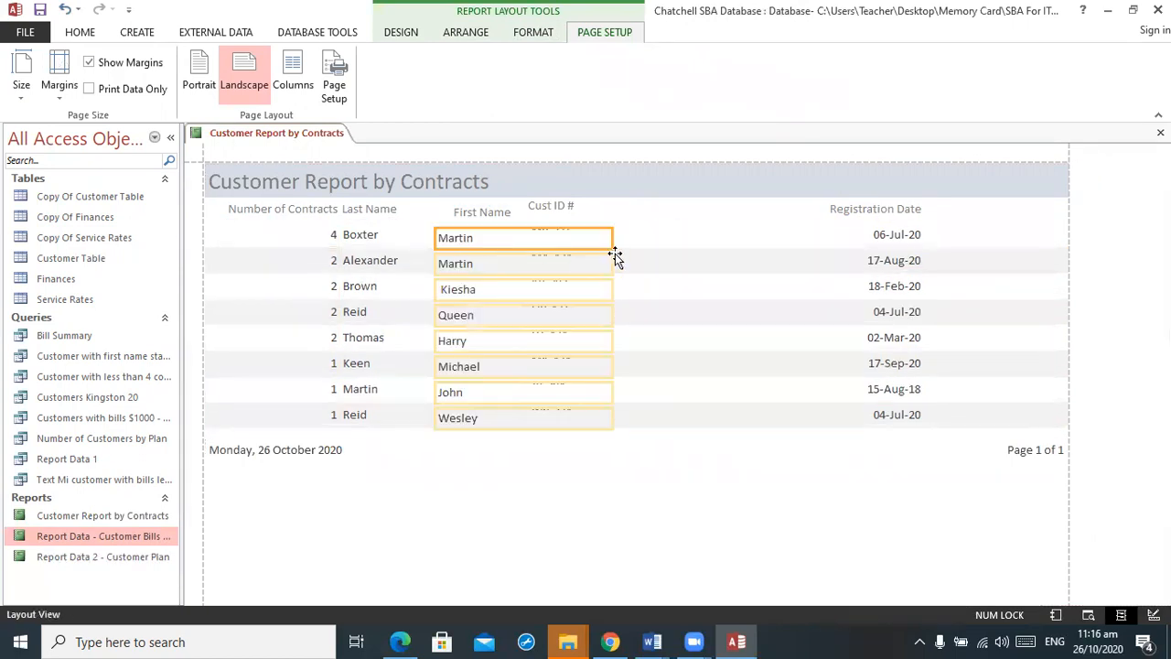
{"action": "left_click_drag", "start_coordinate": [612, 264], "coordinate": [495, 250]}
{"action": "left_click", "coordinate": [474, 212]}
{"action": "left_click", "coordinate": [448, 214]}
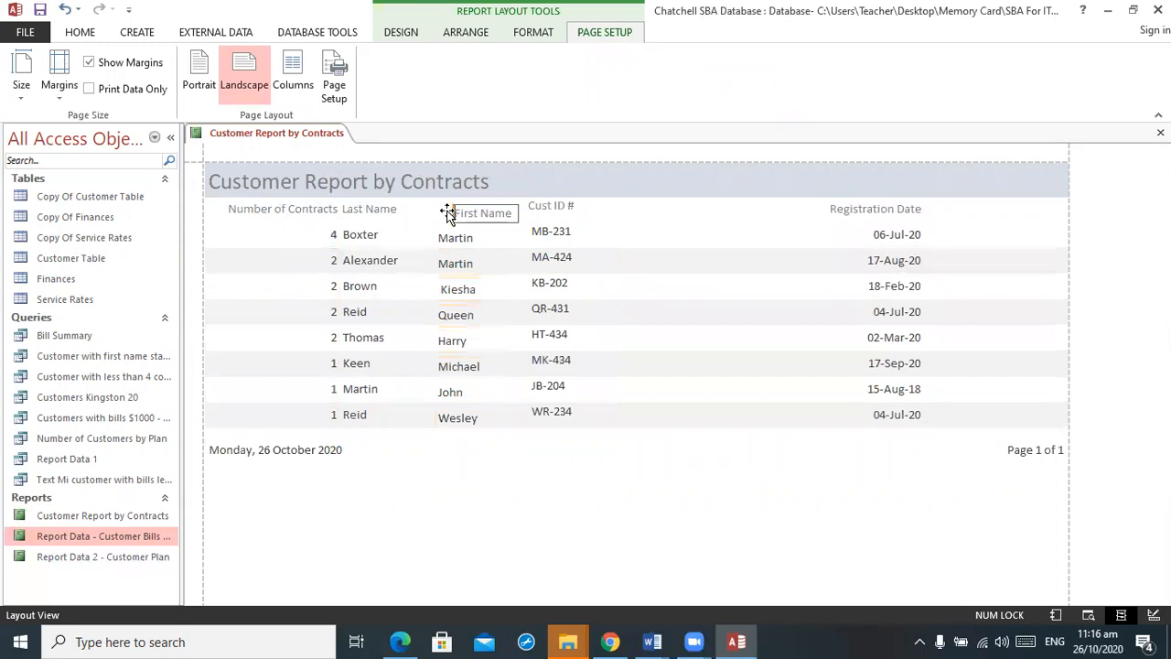
Step: Move the Registration Date values and heading next to the Cust ID # column
{"action": "left_click", "coordinate": [884, 264]}
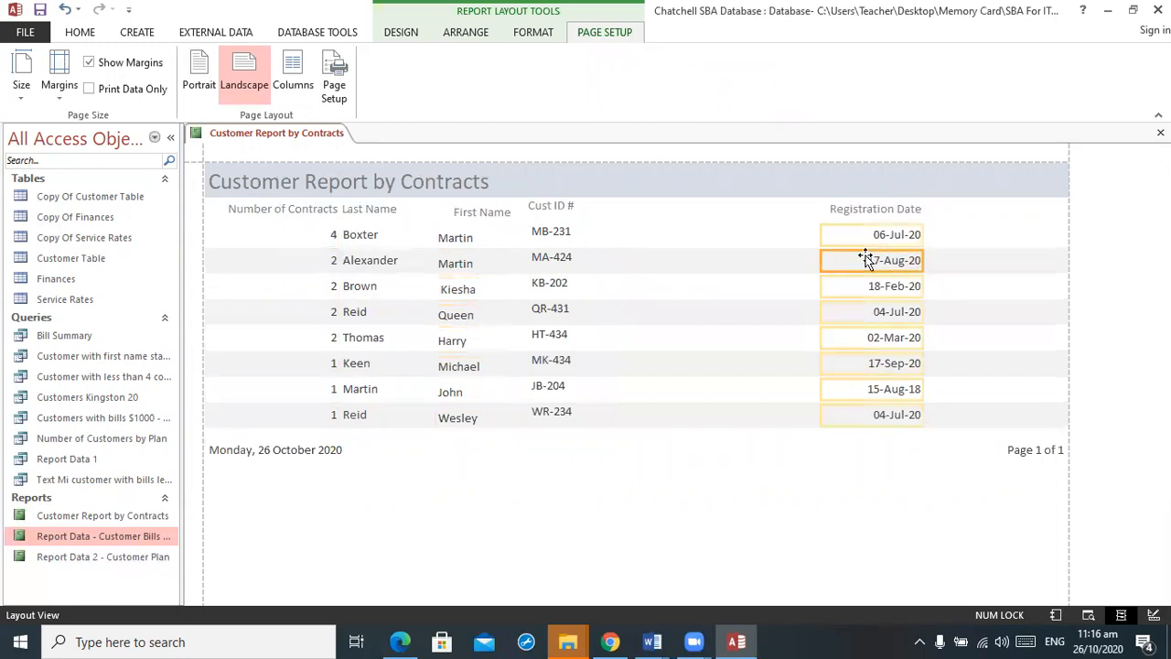
{"action": "left_click_drag", "start_coordinate": [882, 236], "coordinate": [684, 234]}
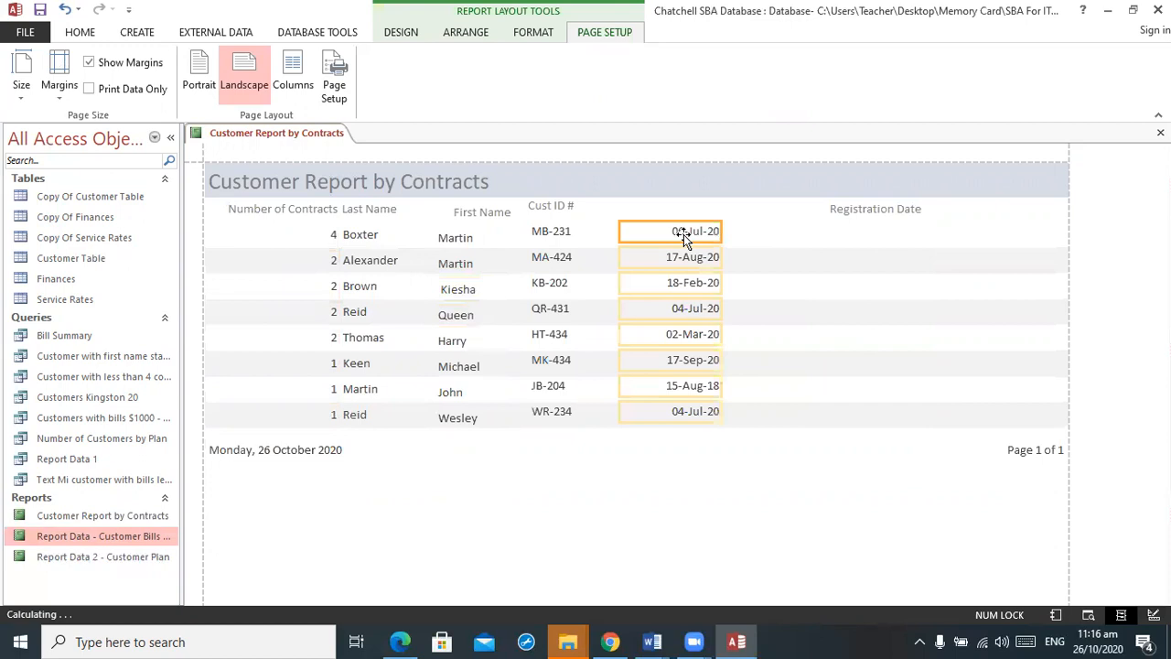
{"action": "left_click_drag", "start_coordinate": [842, 203], "coordinate": [671, 203]}
Step: Close the Customer Report by Contracts report and save its design changes
{"action": "left_click", "coordinate": [543, 489]}
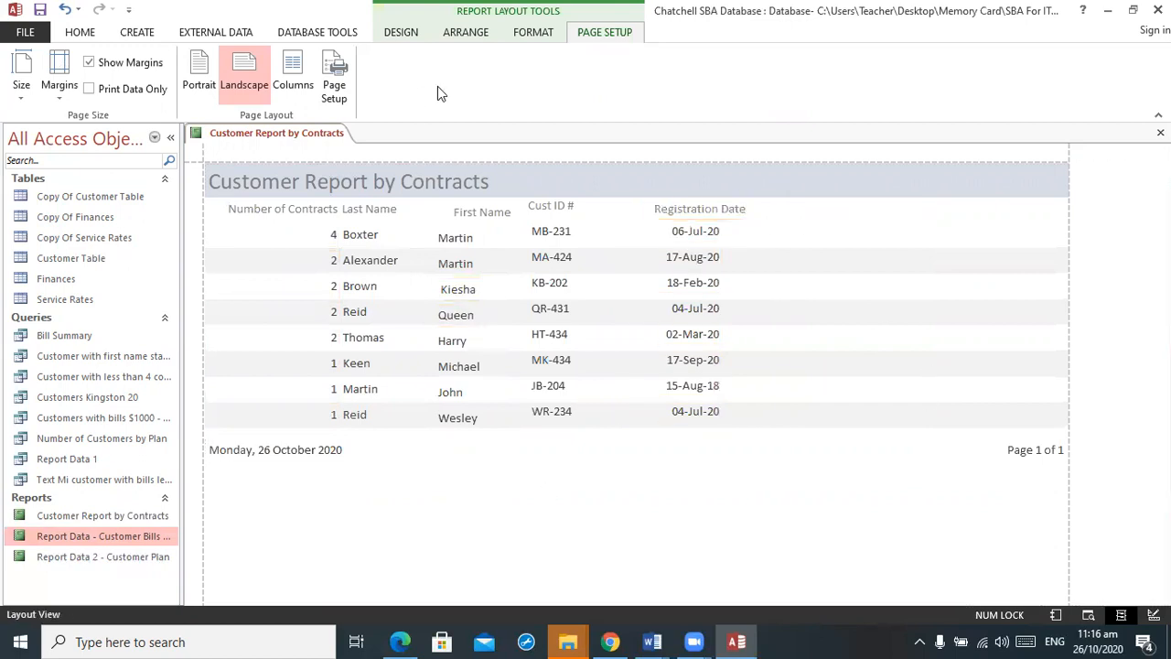
{"action": "left_click", "coordinate": [1160, 133]}
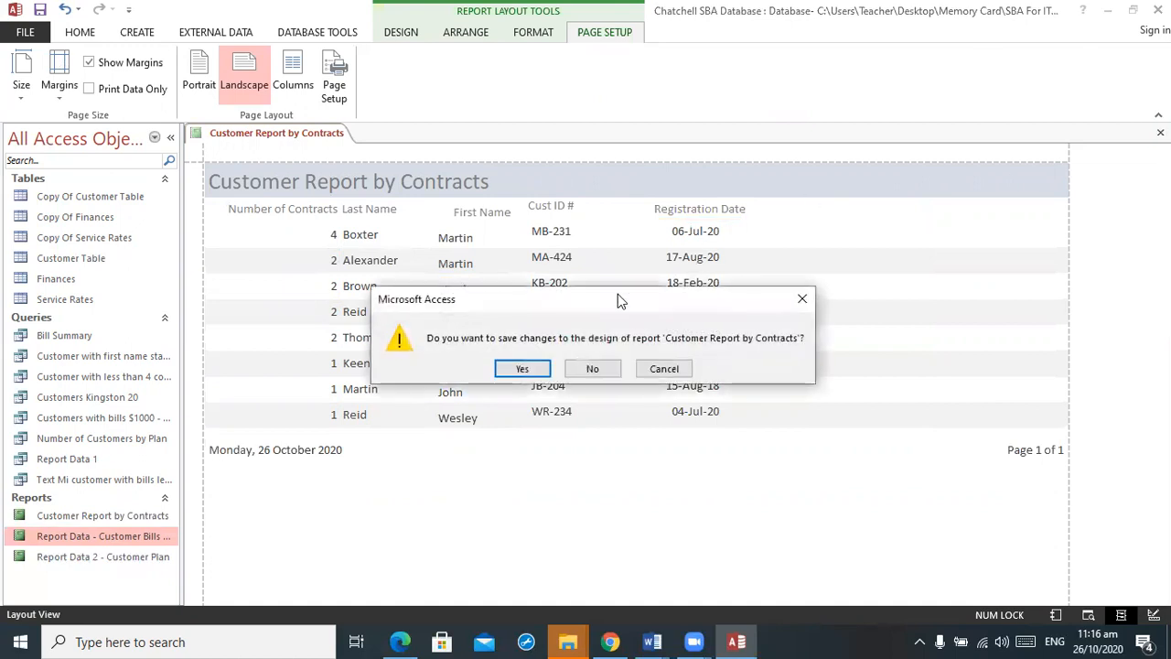
{"action": "left_click", "coordinate": [522, 369]}
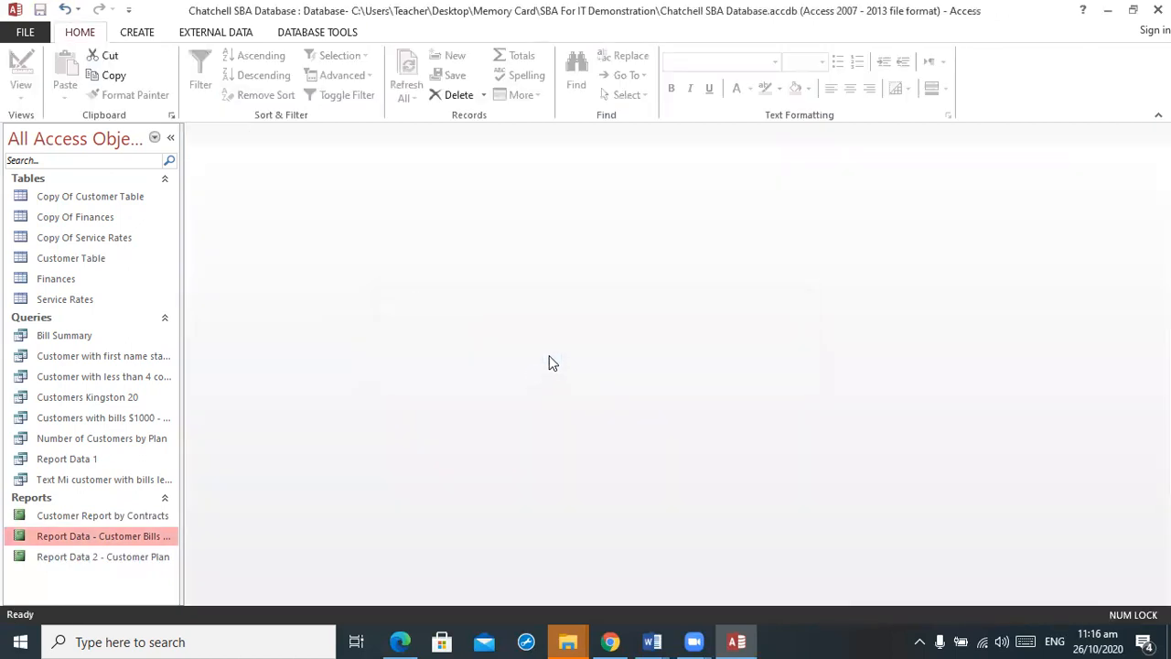
Step: Create a new query in Design View with Customer Table and Finances as its source tables
{"action": "left_click", "coordinate": [137, 32]}
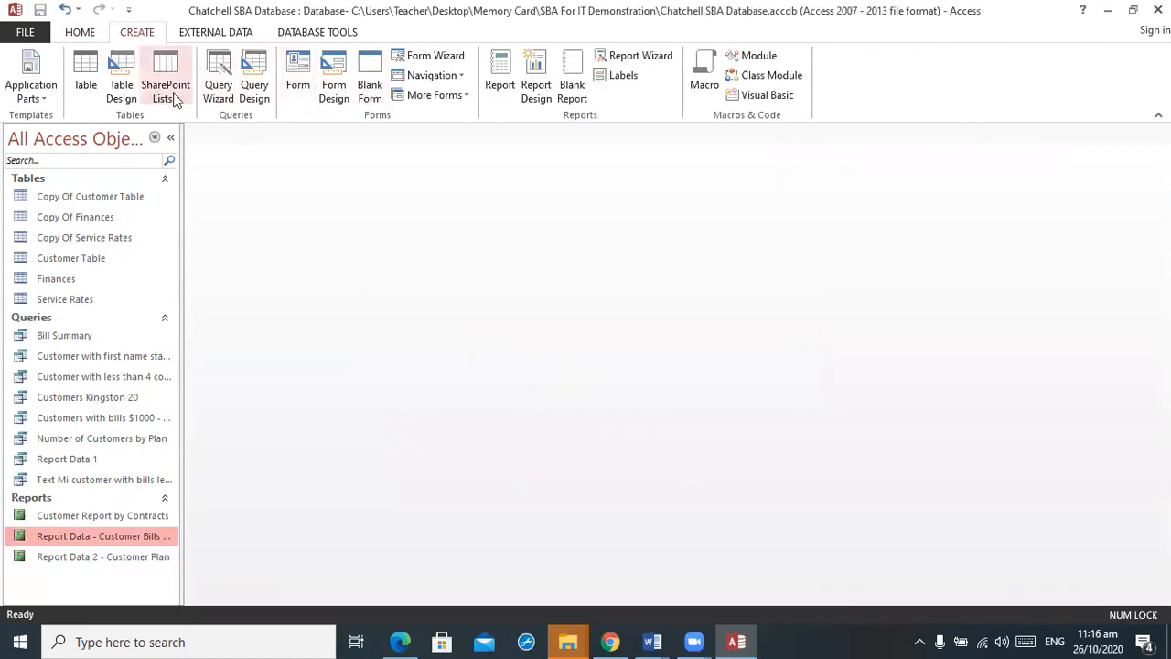
{"action": "left_click", "coordinate": [256, 92]}
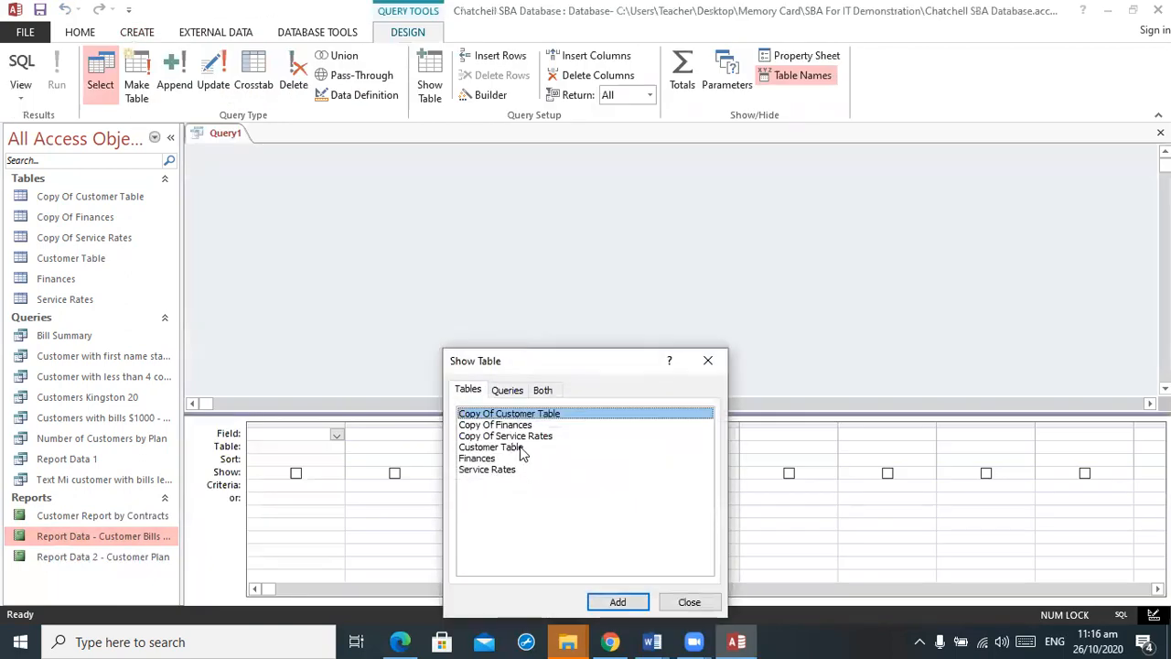
{"action": "double_click", "coordinate": [491, 447]}
{"action": "double_click", "coordinate": [478, 458]}
{"action": "left_click", "coordinate": [686, 602]}
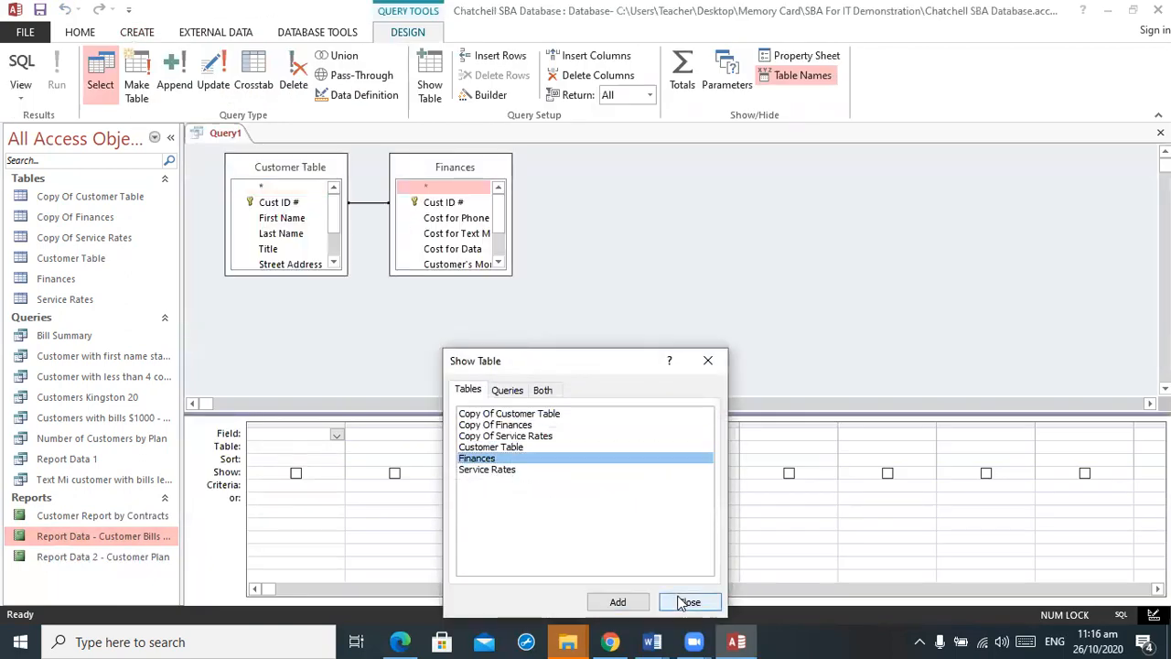
Step: Add Cust ID #, First Name and Last Name from Customer Table, and Account Plan and Customer's Monthly Bill from Finances, to the query
{"action": "double_click", "coordinate": [291, 205]}
{"action": "double_click", "coordinate": [293, 220]}
{"action": "double_click", "coordinate": [297, 235]}
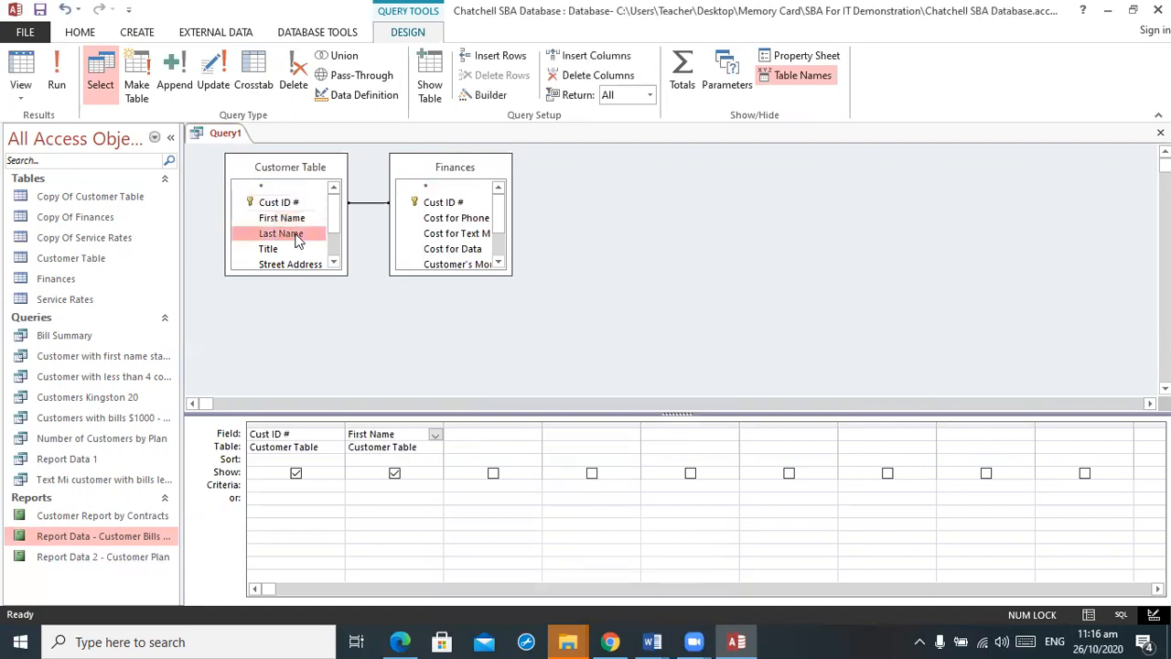
{"action": "left_click_drag", "start_coordinate": [507, 275], "coordinate": [622, 392]}
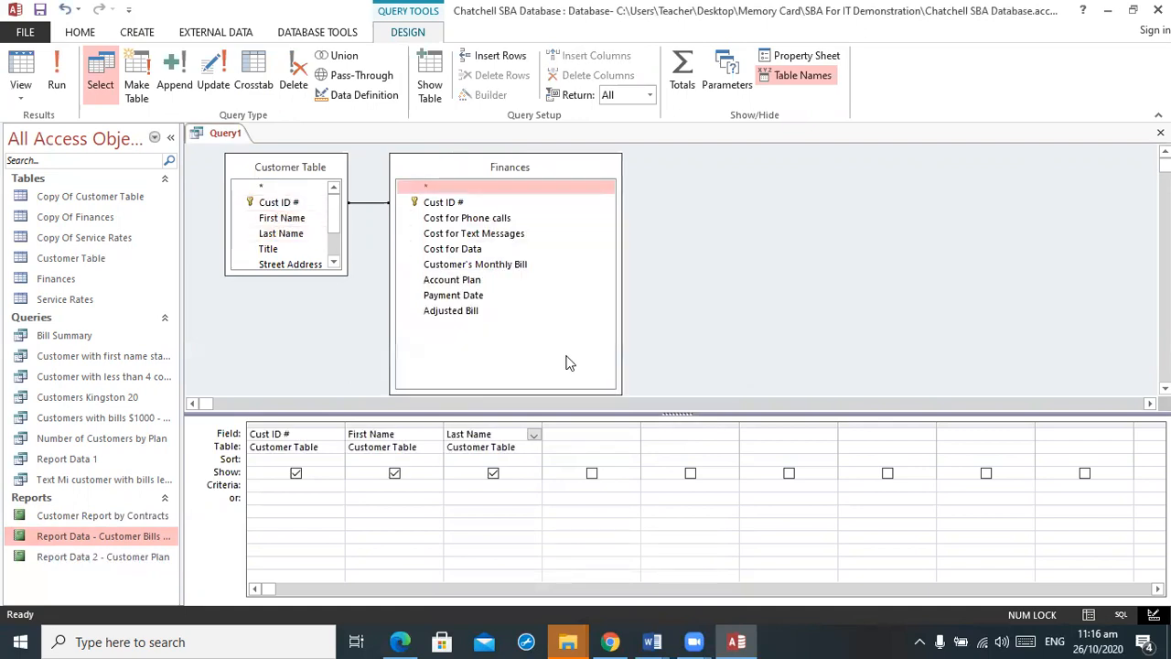
{"action": "double_click", "coordinate": [476, 280]}
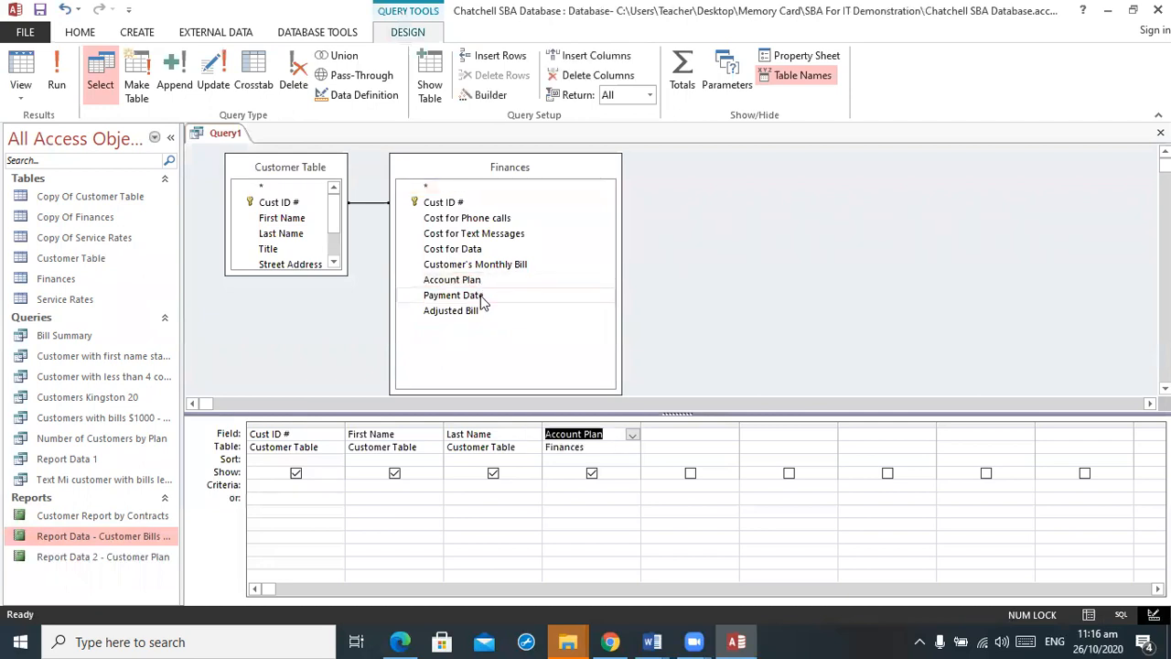
{"action": "double_click", "coordinate": [476, 265]}
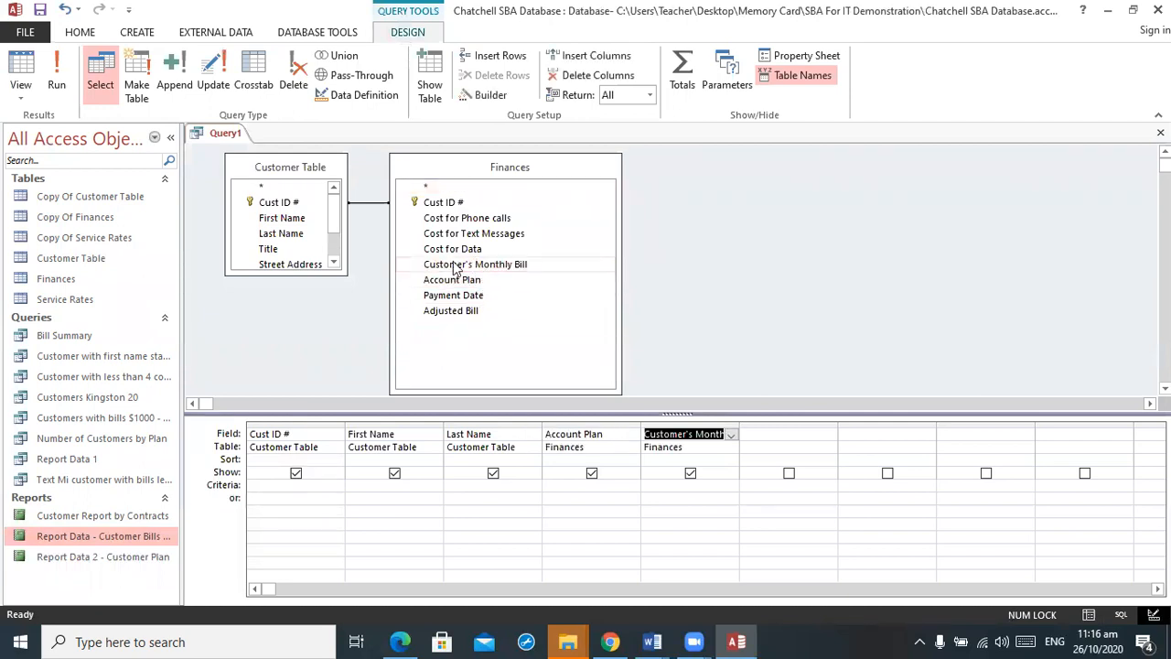
Step: Save the query as Report Data final and close it
{"action": "left_click", "coordinate": [41, 13]}
{"action": "type", "text": "Report Data"}
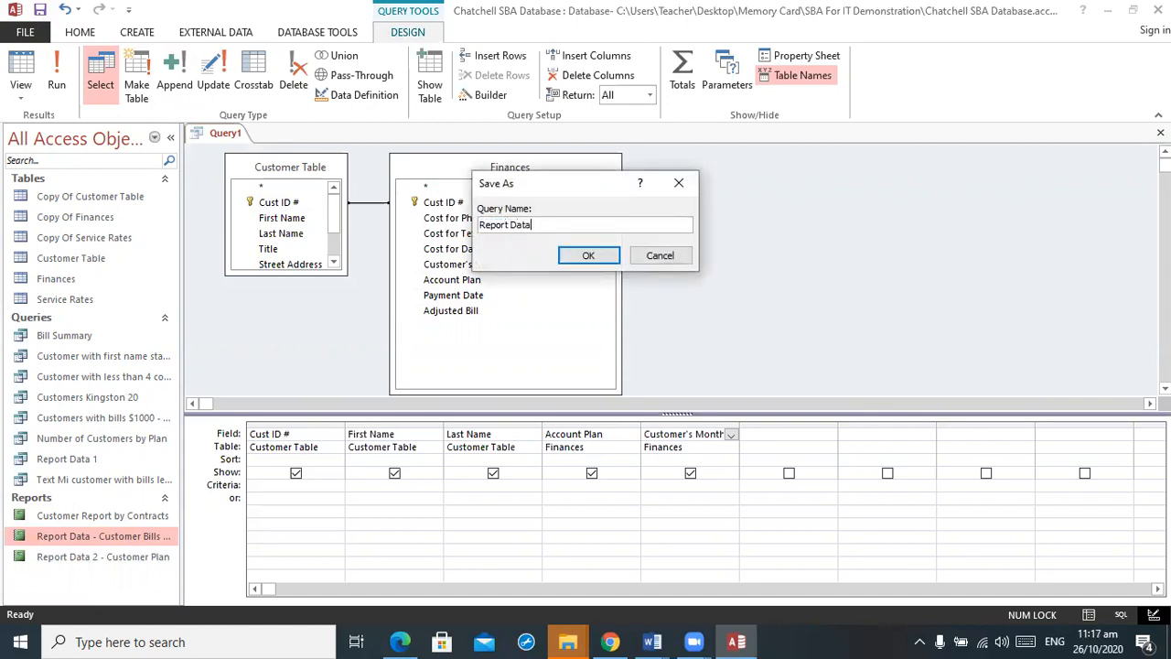
{"action": "type", "text": " final"}
{"action": "key", "text": "Return"}
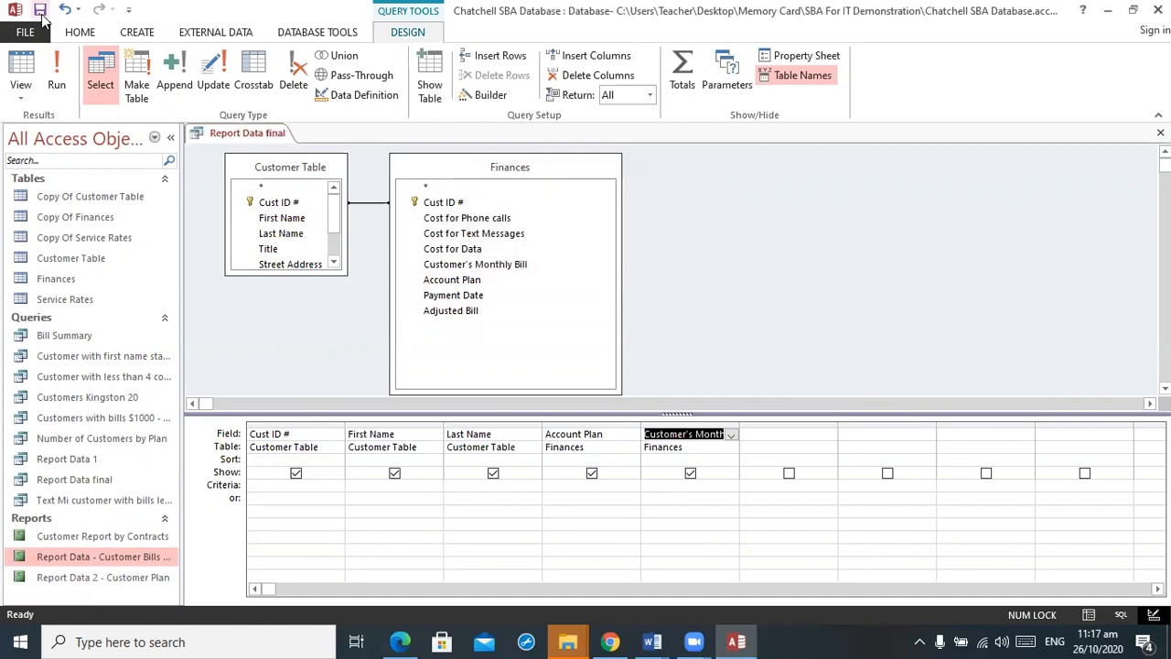
{"action": "left_click", "coordinate": [1161, 132]}
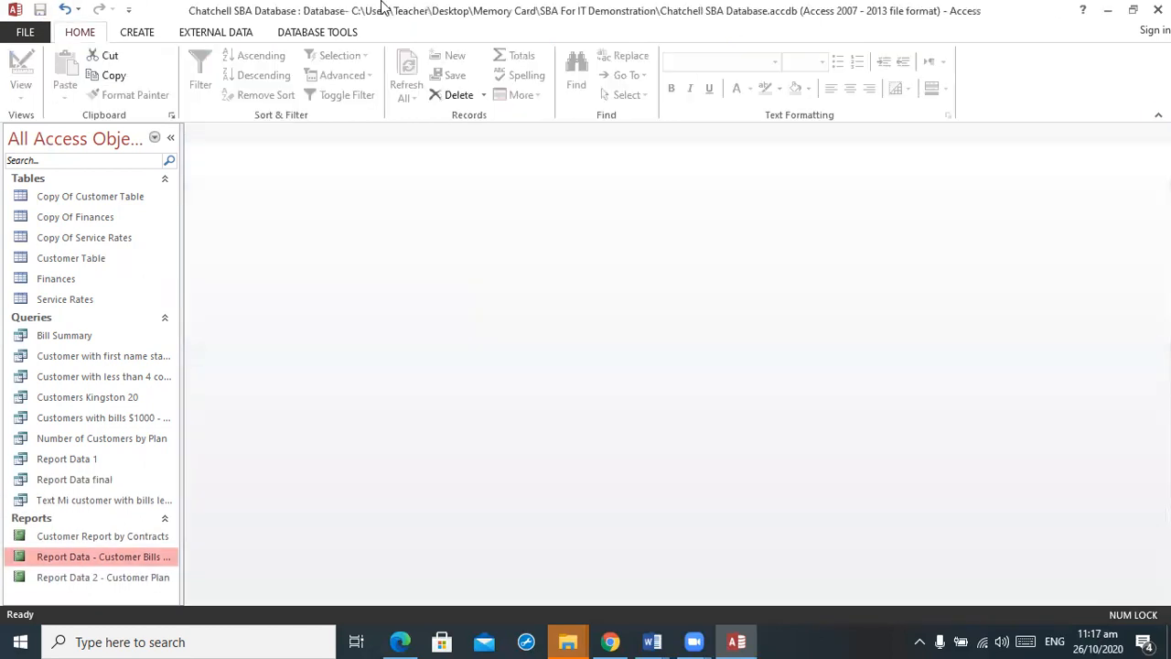
Step: Start a new report with the Report Wizard, using all fields of the Report Data final query
{"action": "left_click", "coordinate": [147, 33]}
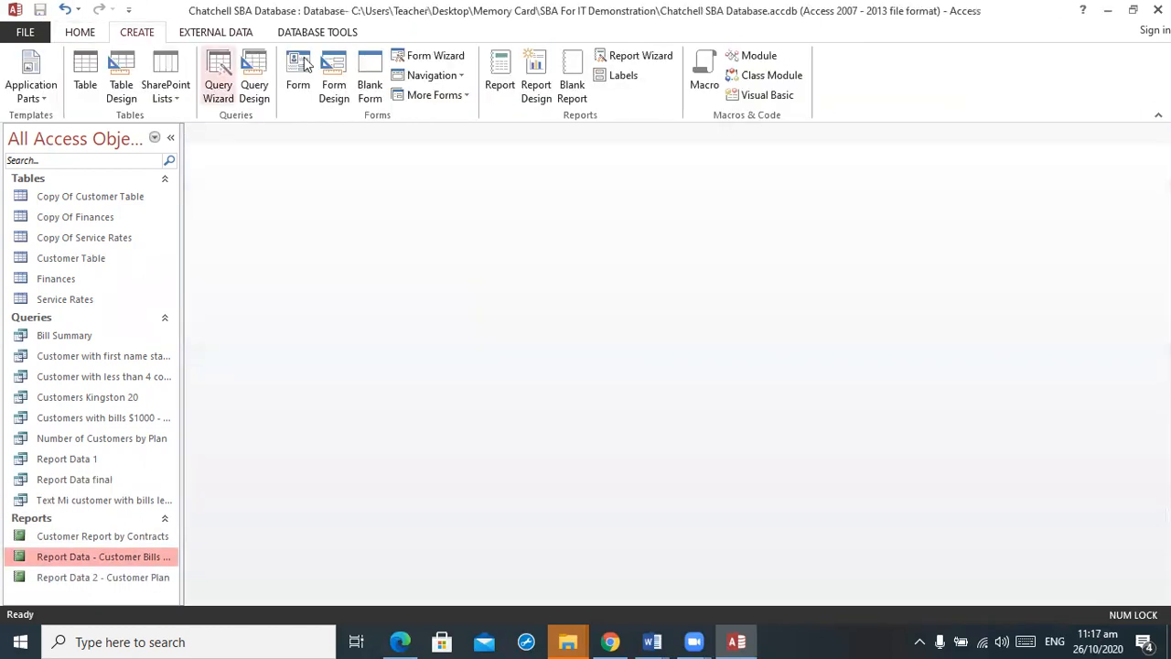
{"action": "left_click", "coordinate": [640, 56]}
{"action": "left_click", "coordinate": [605, 225]}
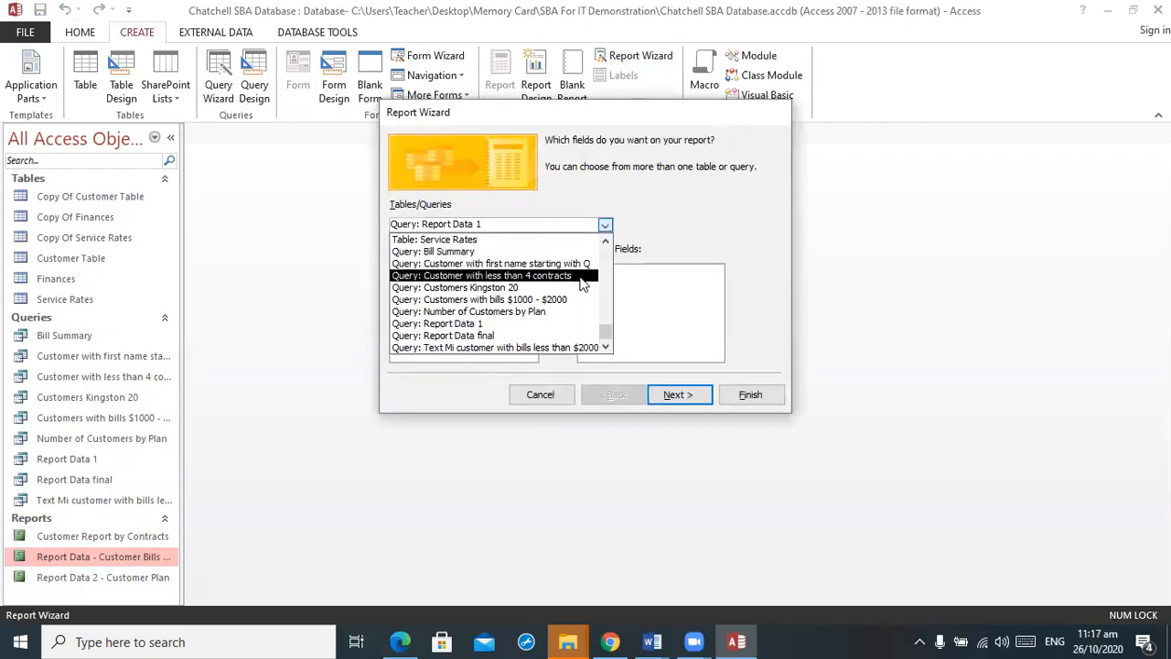
{"action": "left_click", "coordinate": [577, 336]}
{"action": "left_click", "coordinate": [557, 298]}
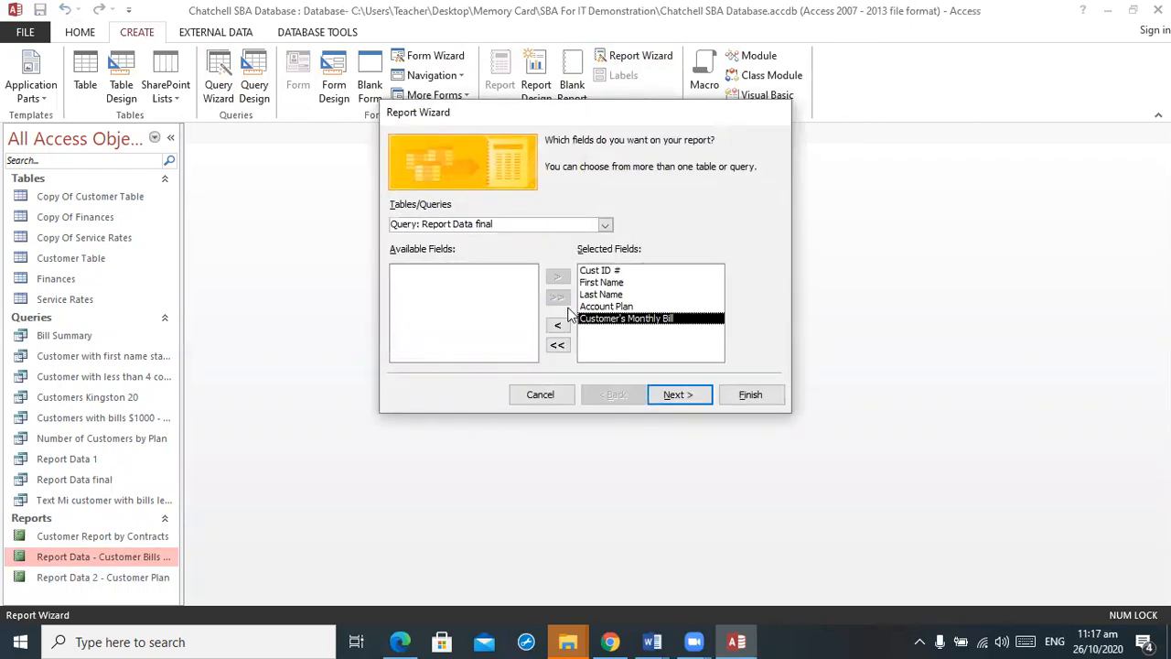
Step: Group the report by Account Plan and sort its detail records by Customer's Monthly Bill in descending order
{"action": "left_click", "coordinate": [677, 395]}
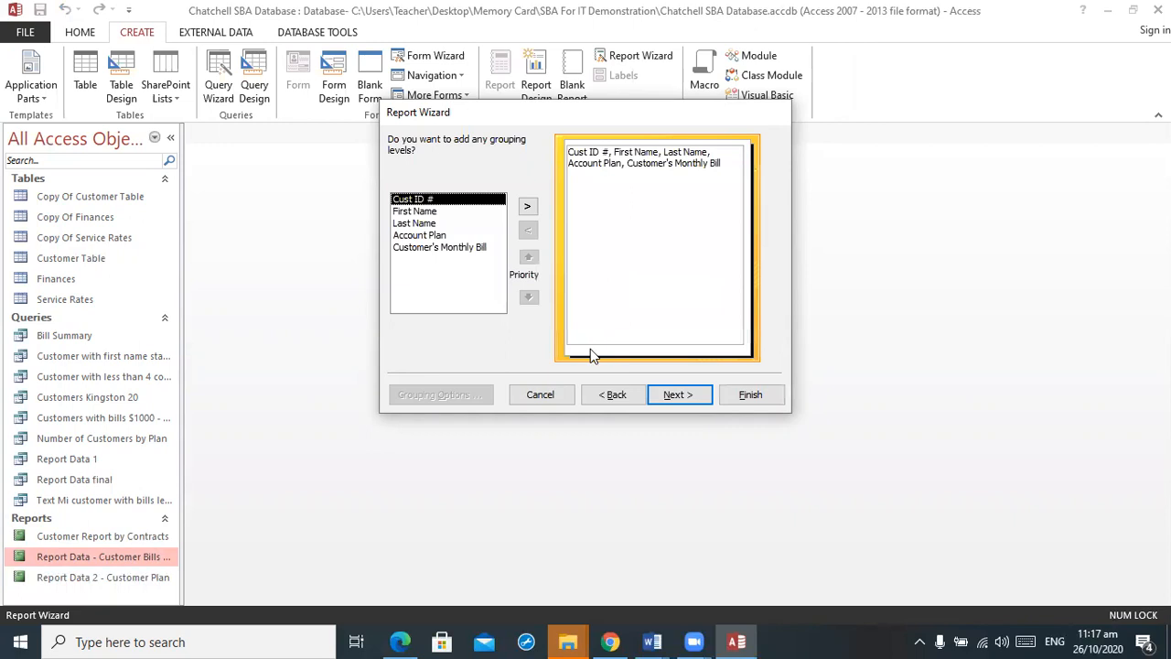
{"action": "double_click", "coordinate": [430, 240]}
{"action": "left_click", "coordinate": [673, 391]}
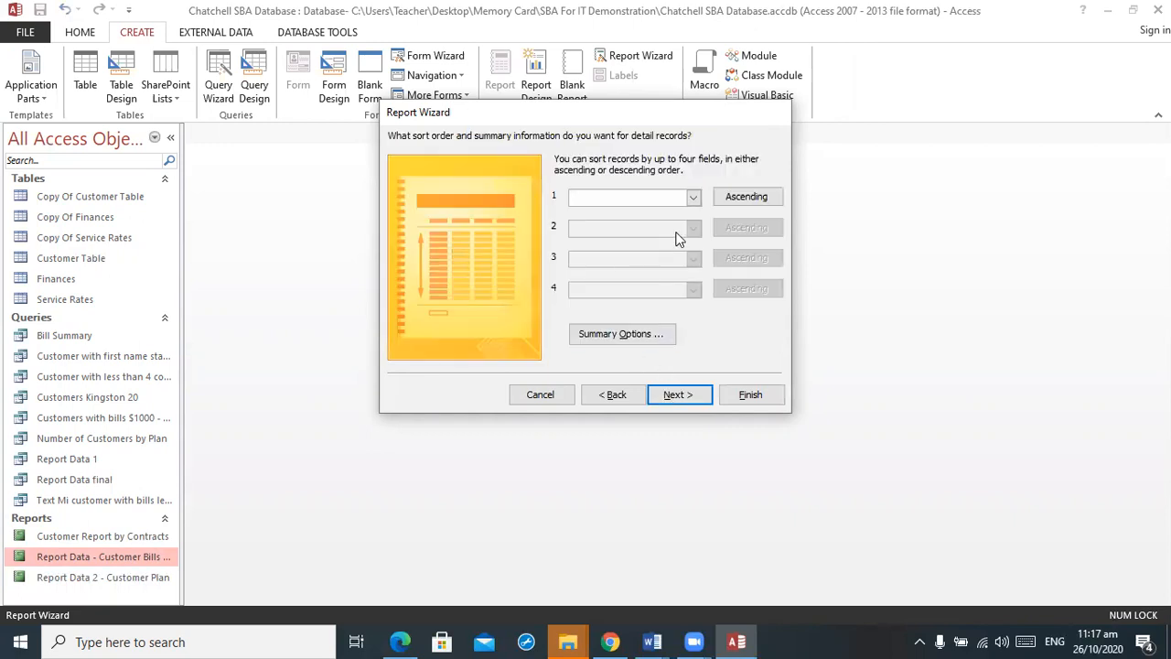
{"action": "left_click", "coordinate": [693, 198]}
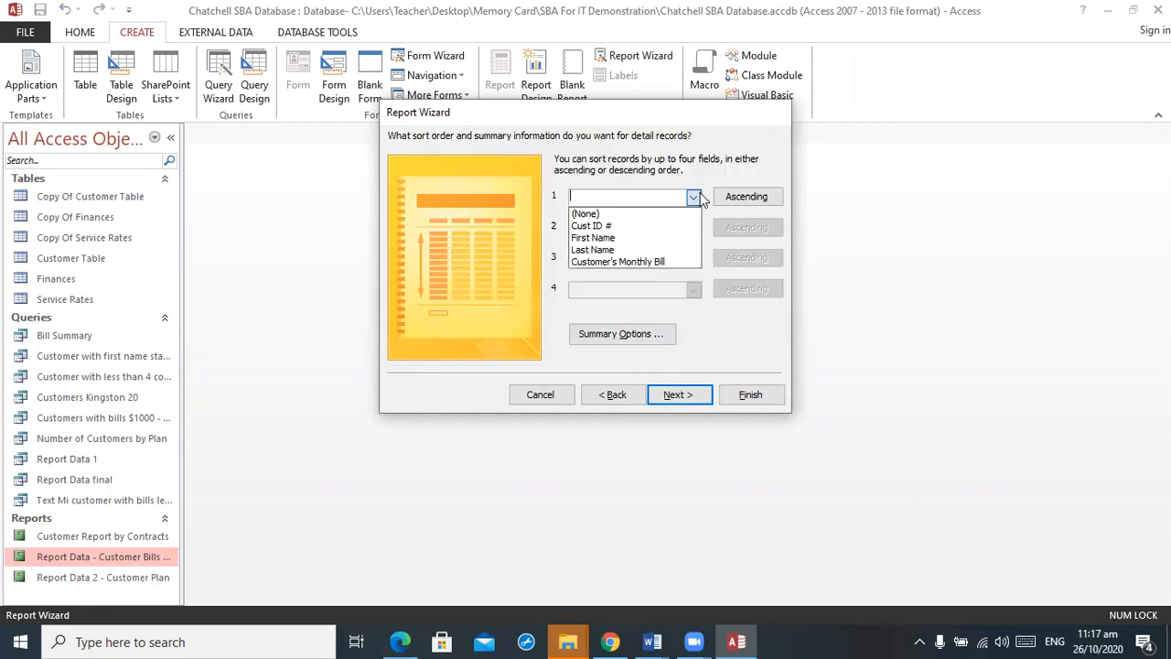
{"action": "left_click", "coordinate": [658, 263]}
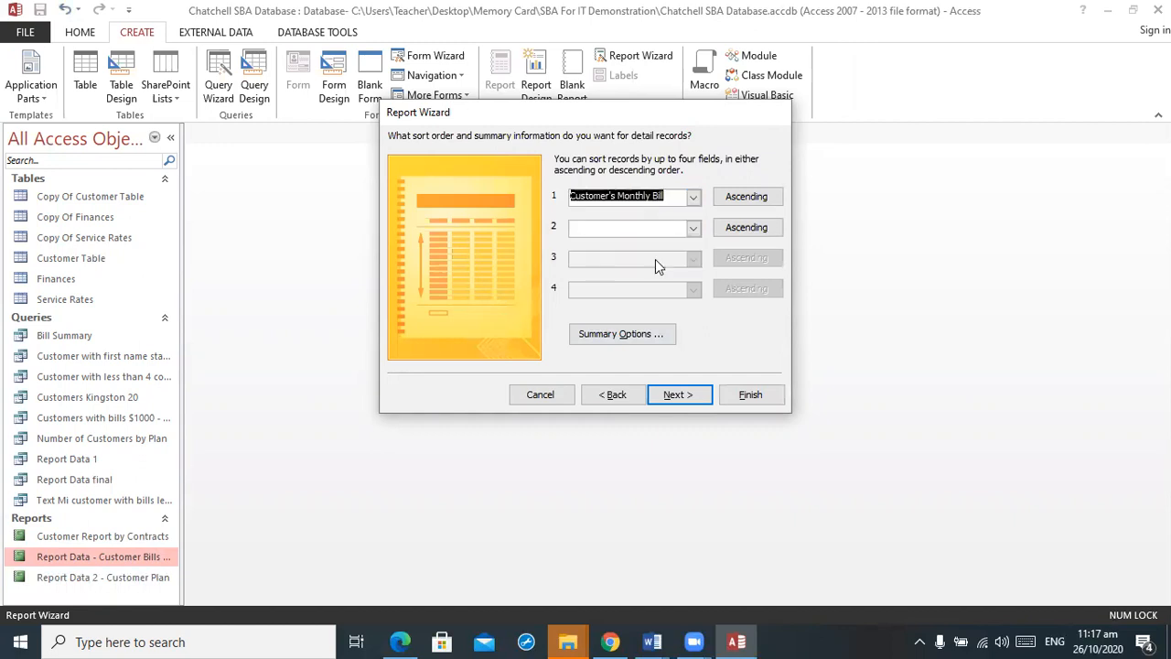
{"action": "left_click", "coordinate": [738, 196]}
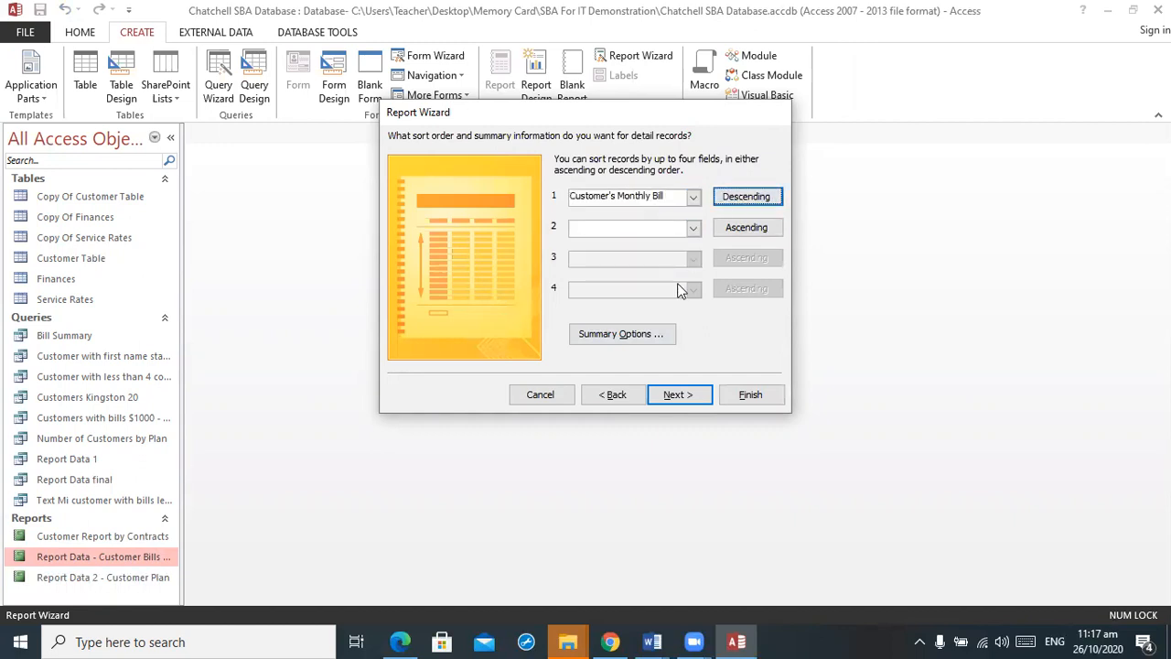
Step: Add a Sum summary for Customer's Monthly Bill to the report
{"action": "left_click", "coordinate": [645, 334]}
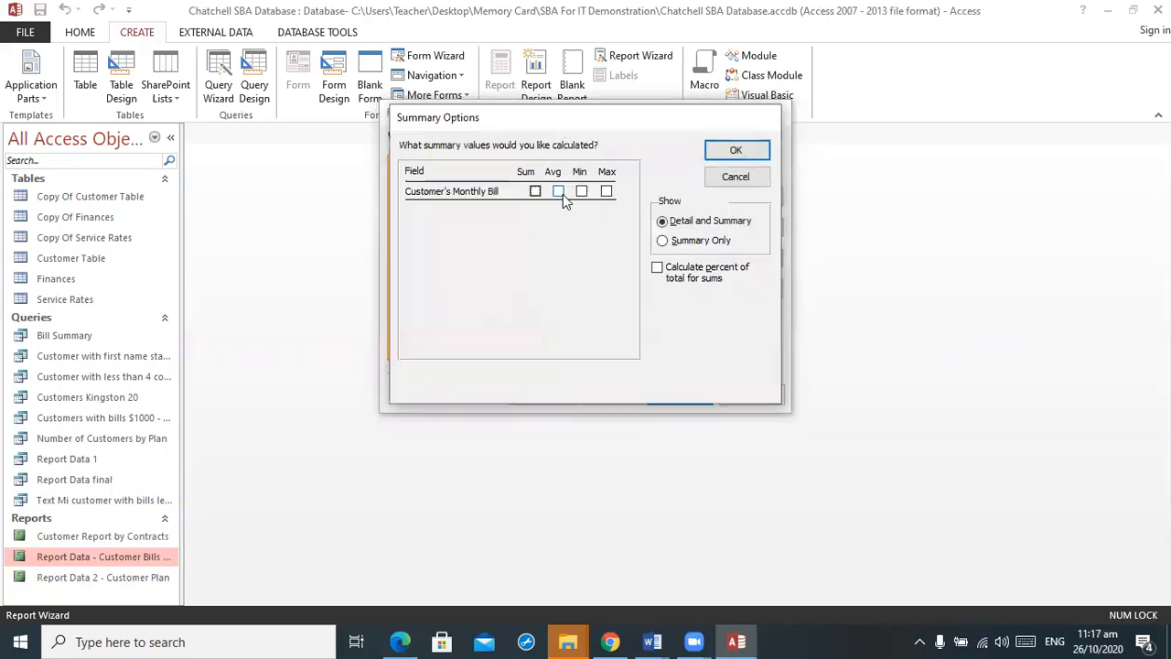
{"action": "left_click", "coordinate": [535, 193]}
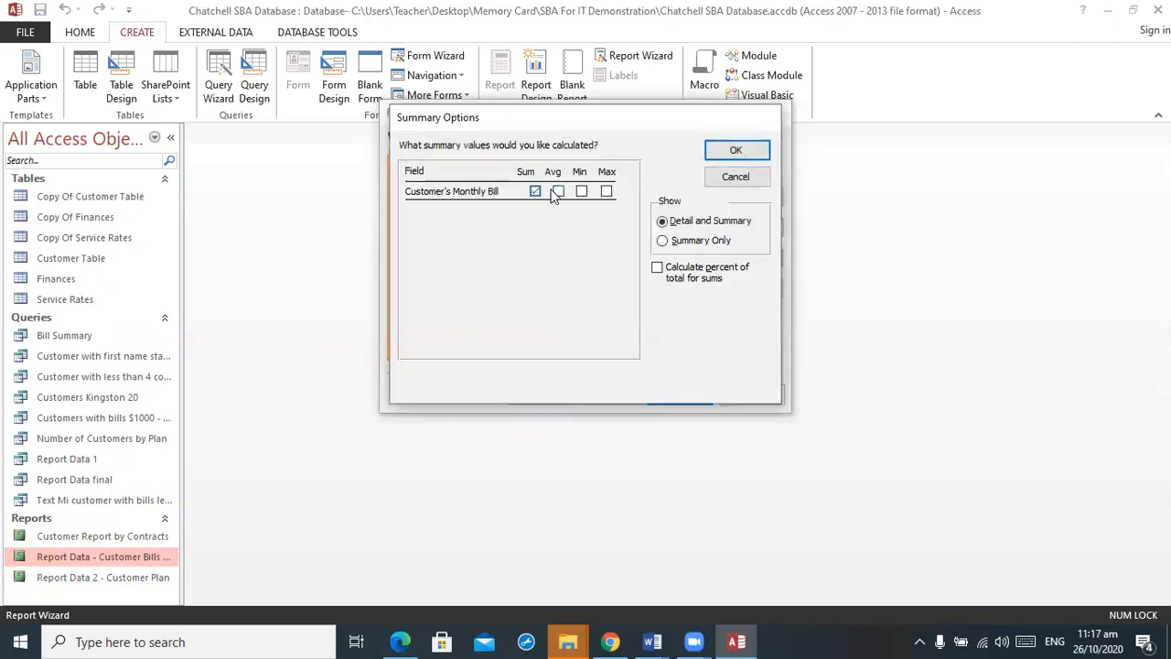
{"action": "left_click", "coordinate": [735, 152]}
Step: Set the report's orientation to Landscape and finish the wizard
{"action": "left_click", "coordinate": [677, 394]}
{"action": "left_click", "coordinate": [719, 203]}
{"action": "left_click", "coordinate": [695, 395]}
{"action": "left_click", "coordinate": [741, 395]}
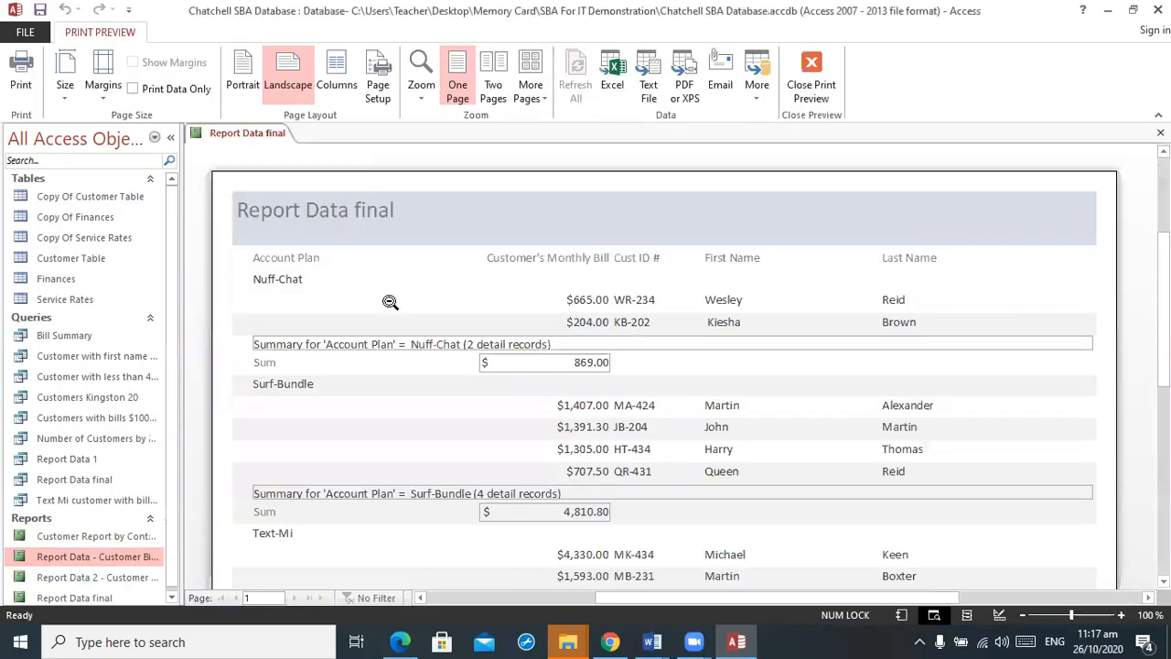
Step: Close the report's print preview and switch the report to Layout View
{"action": "left_click", "coordinate": [812, 77]}
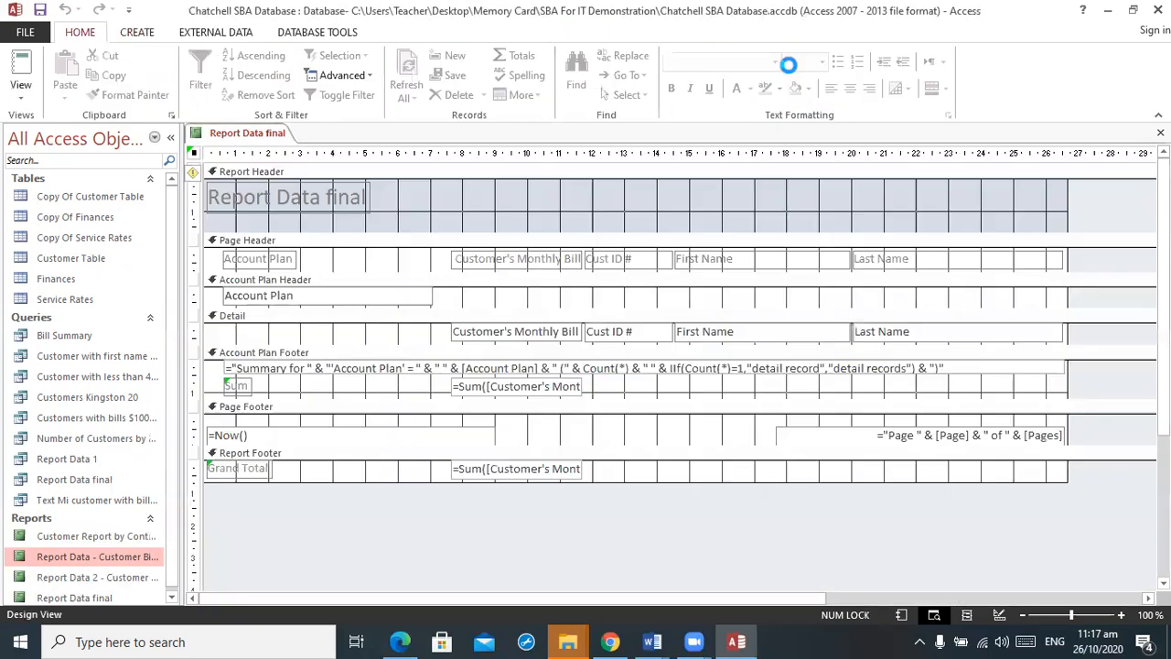
{"action": "left_click", "coordinate": [20, 87]}
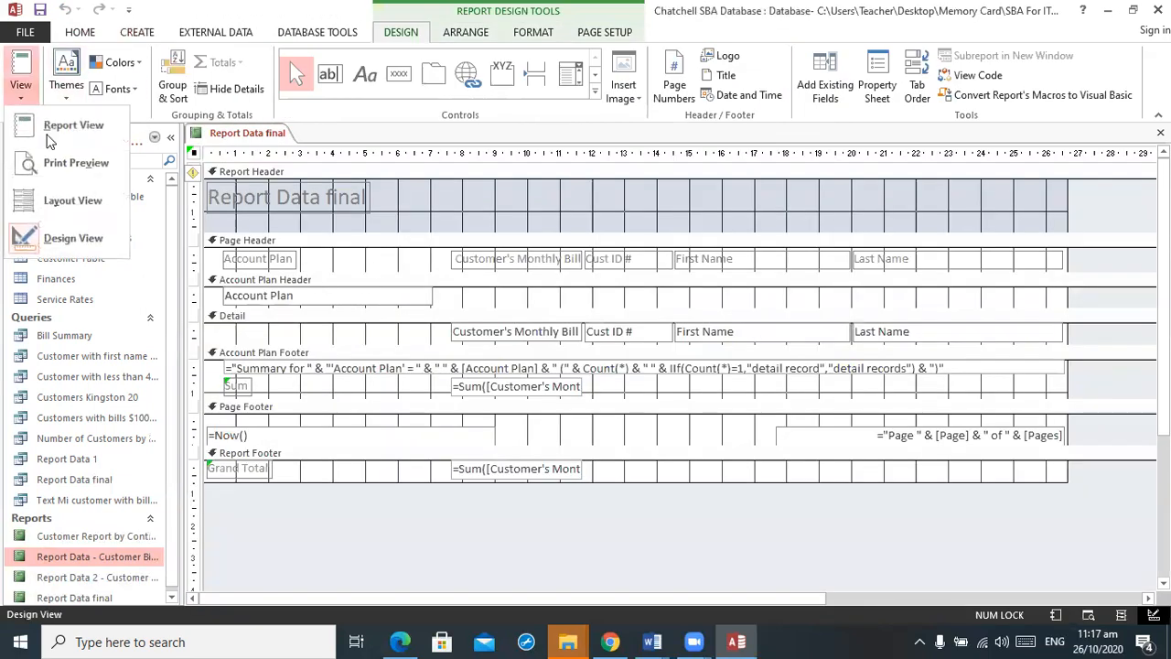
{"action": "left_click", "coordinate": [73, 198]}
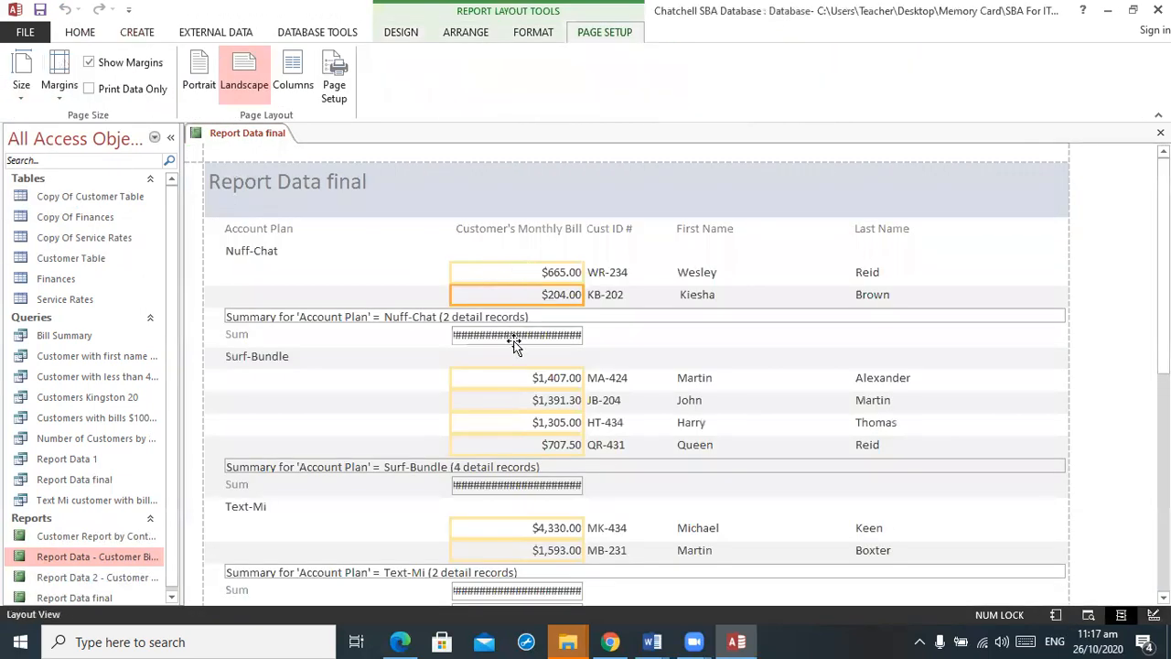
Step: Set the number format of the Account Plan group Sum box to Currency
{"action": "left_click", "coordinate": [542, 339]}
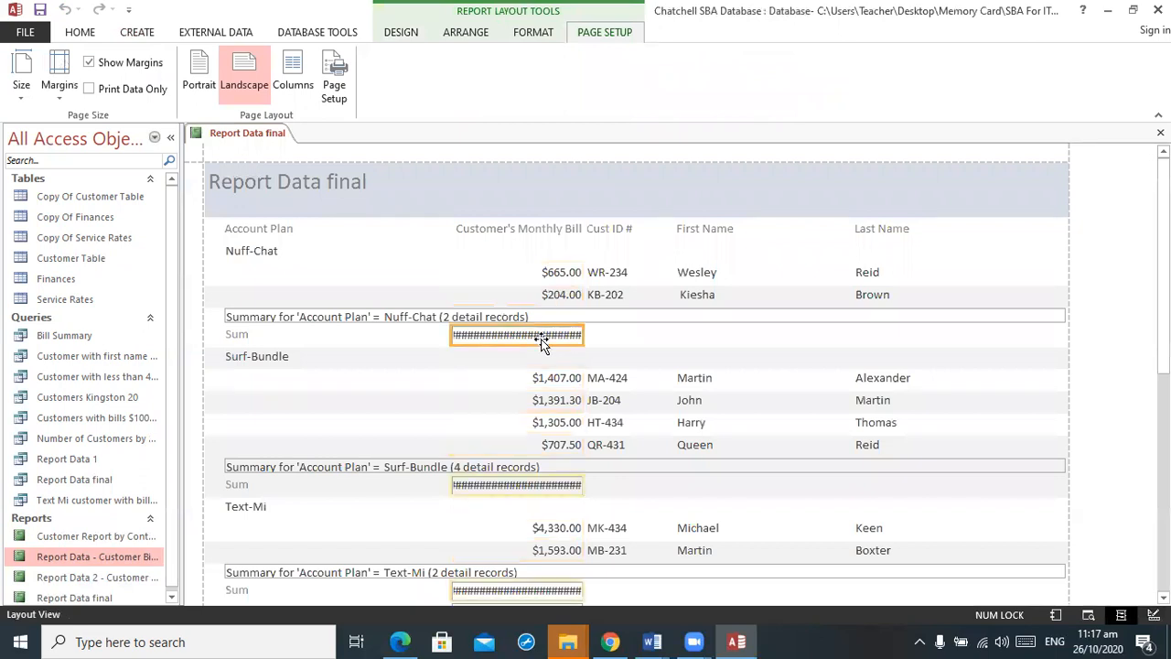
{"action": "right_click", "coordinate": [541, 339]}
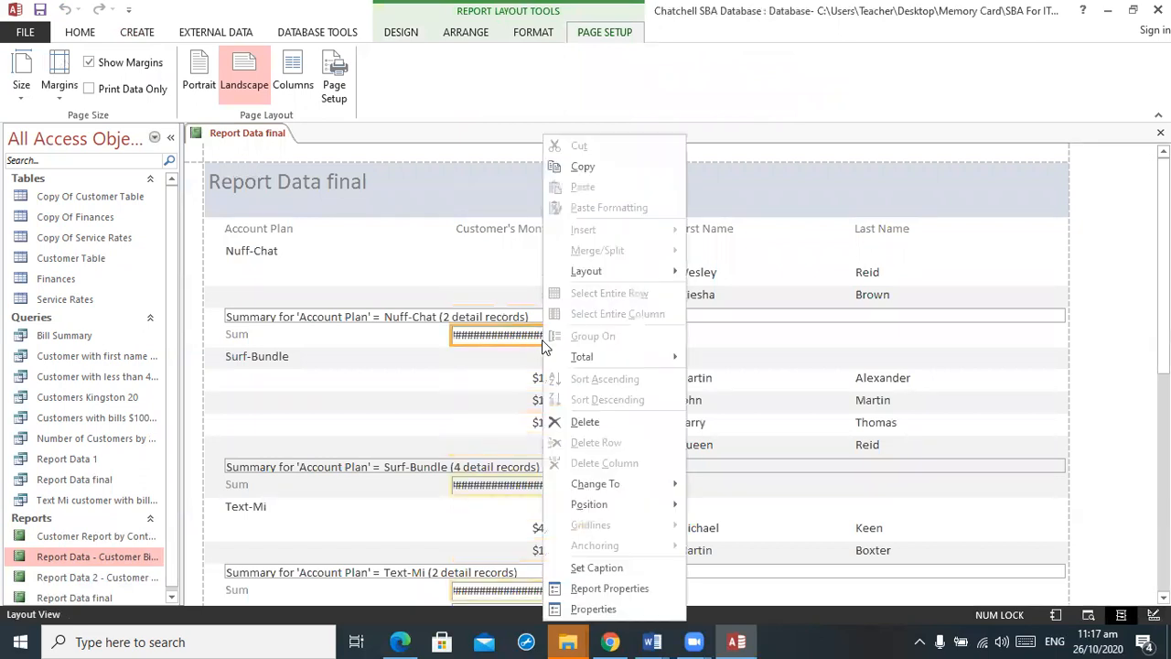
{"action": "left_click", "coordinate": [626, 615]}
{"action": "left_click", "coordinate": [1137, 255]}
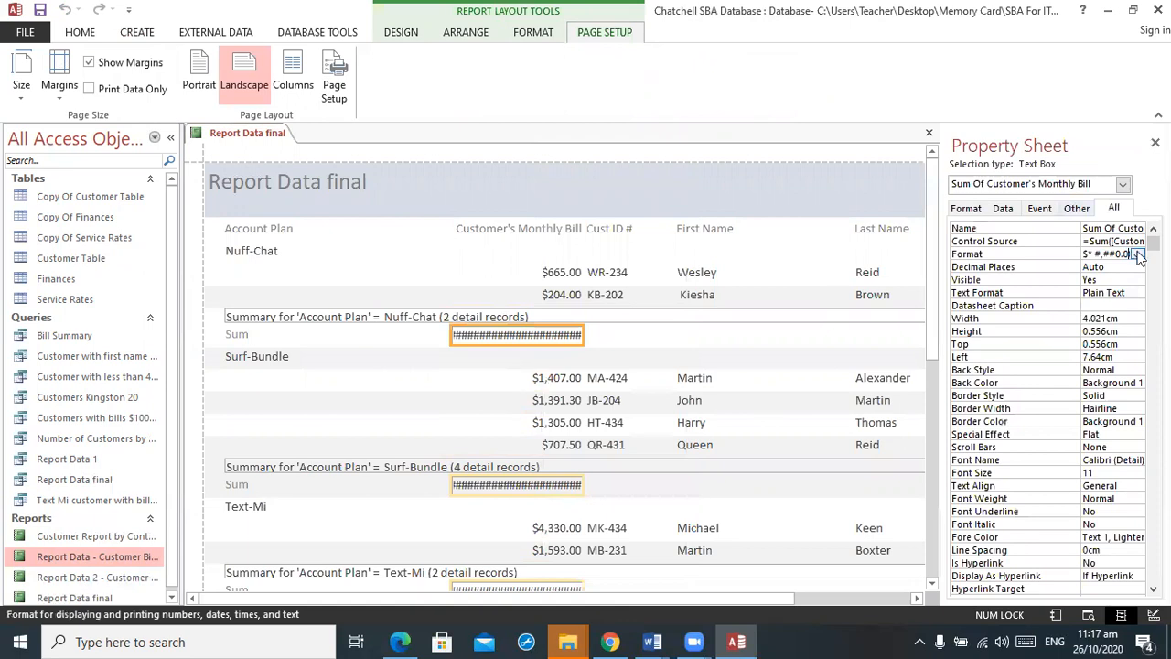
{"action": "left_click", "coordinate": [1140, 257]}
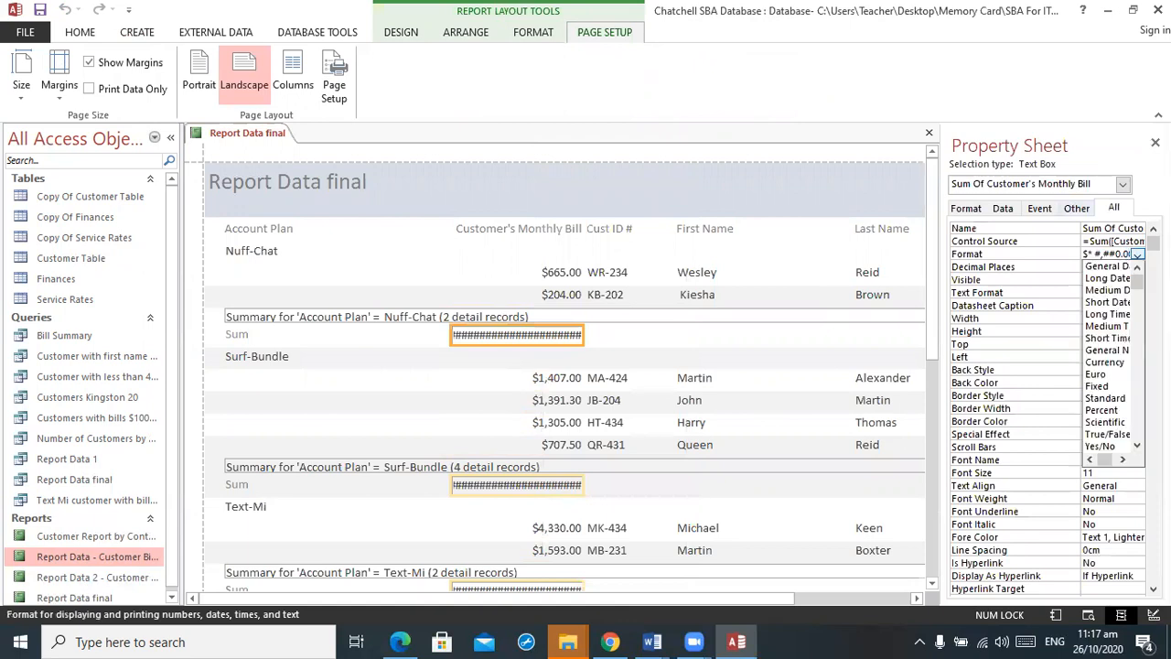
{"action": "left_click", "coordinate": [1112, 362]}
{"action": "left_click", "coordinate": [1155, 143]}
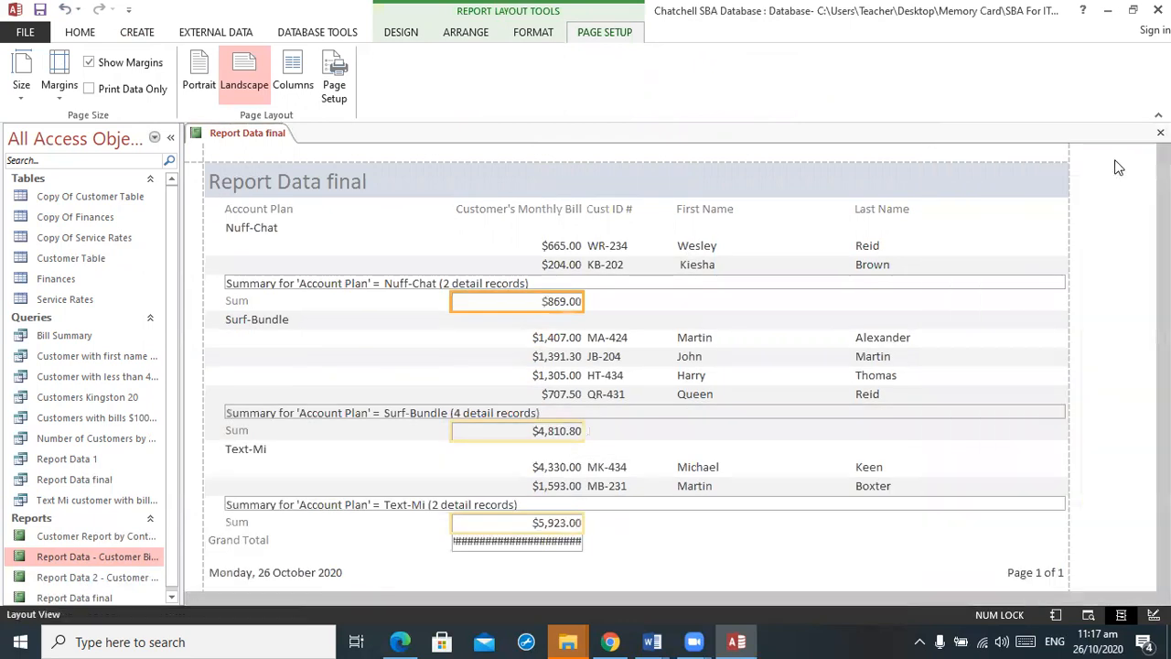
Step: Set the number format of the Grand Total box to Currency and close its properties
{"action": "left_click", "coordinate": [557, 541]}
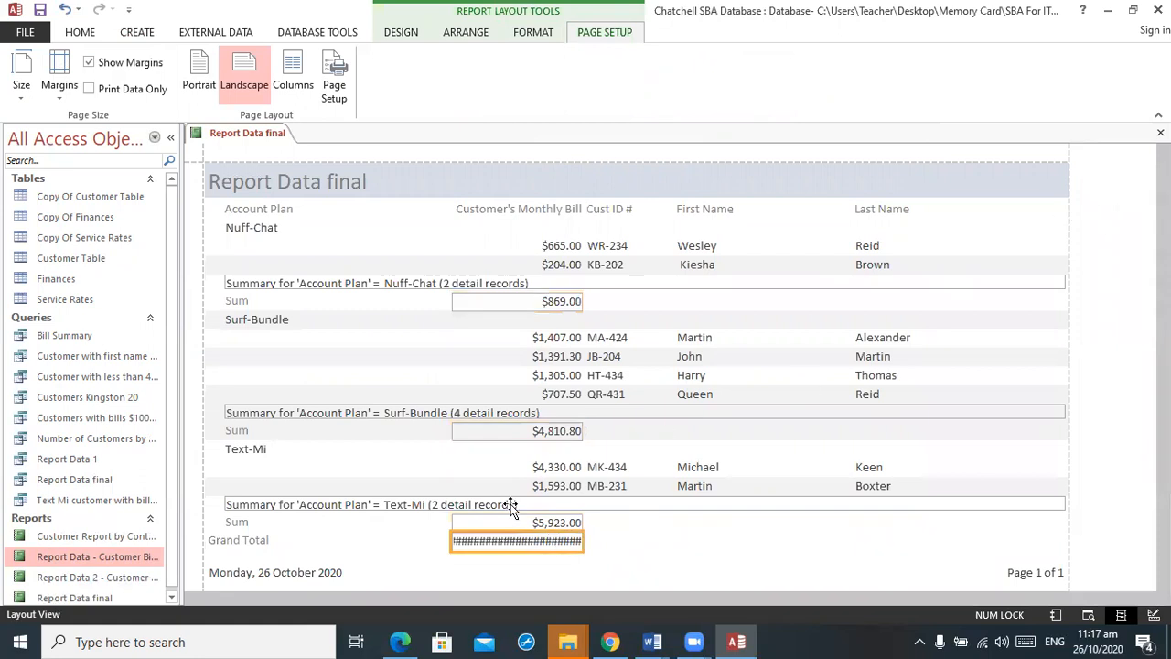
{"action": "right_click", "coordinate": [508, 542]}
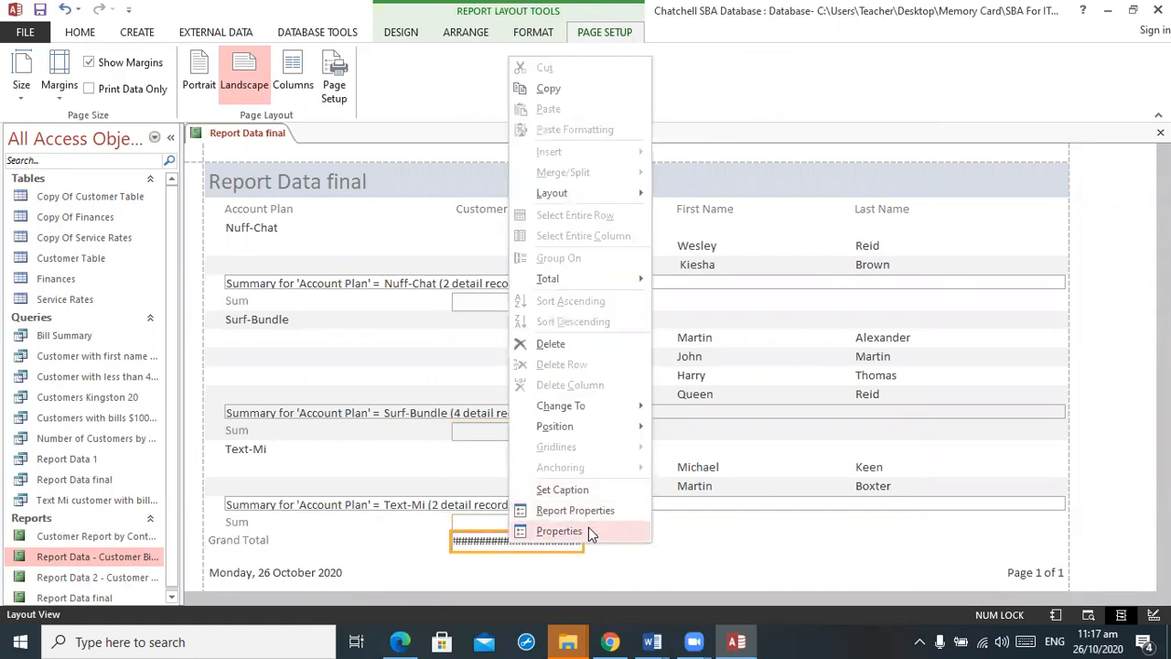
{"action": "left_click", "coordinate": [588, 531]}
{"action": "left_click", "coordinate": [1137, 255]}
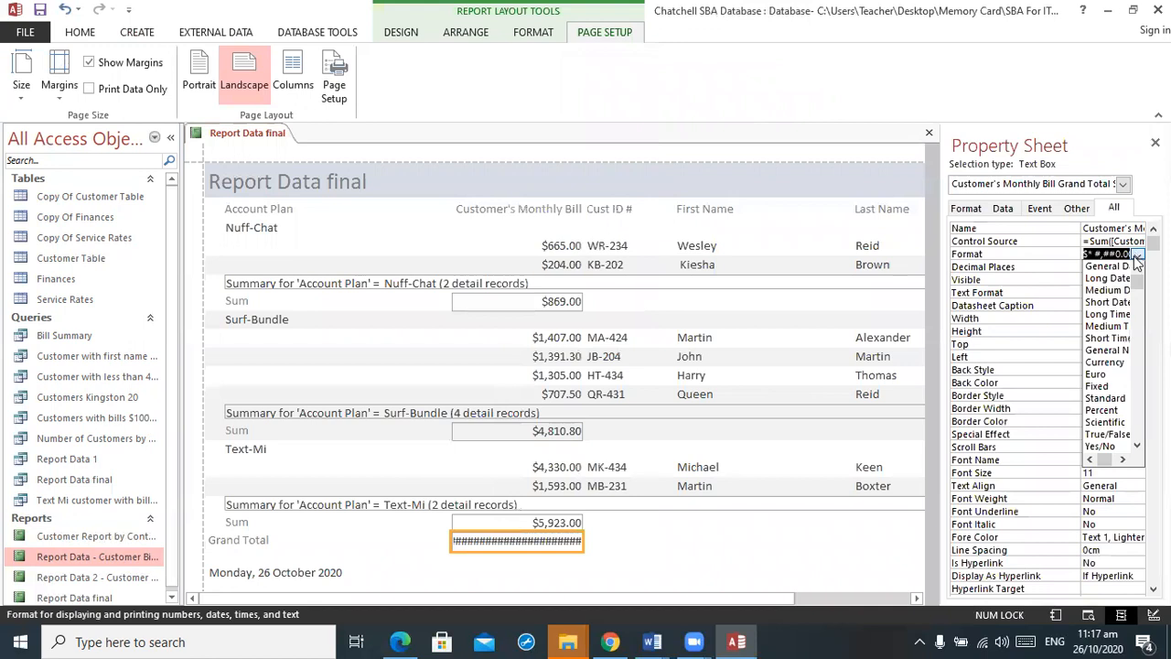
{"action": "left_click", "coordinate": [1105, 363]}
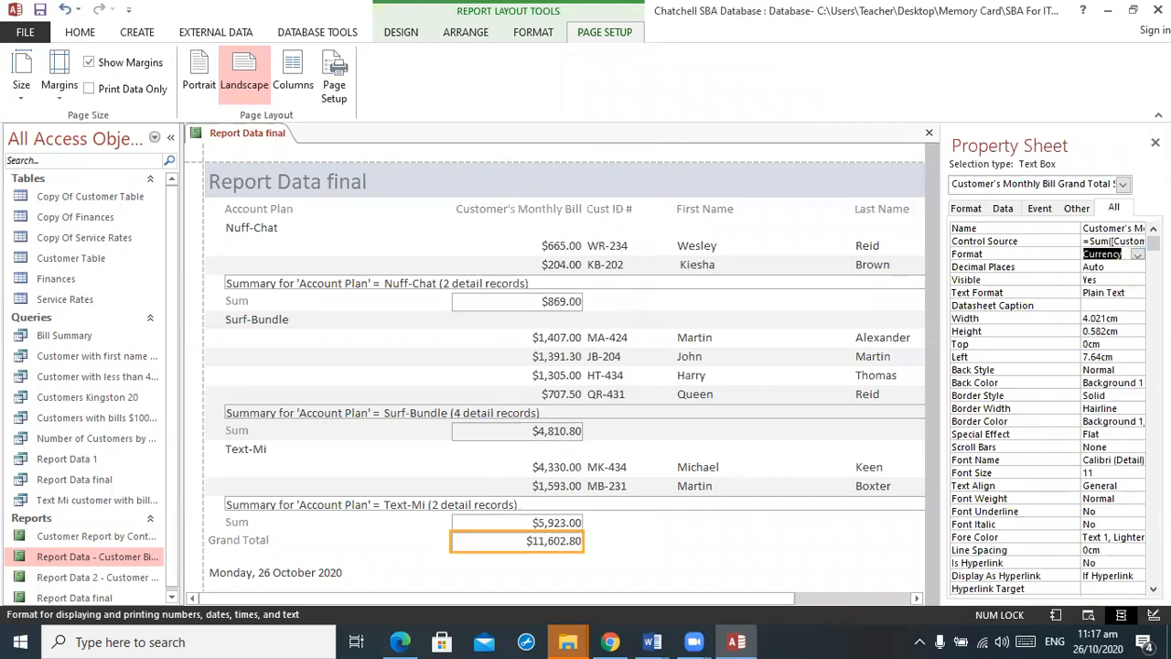
{"action": "key", "text": "F4"}
Step: Narrow the group Sum boxes and the Customer's Monthly Bill heading, keeping their right edges in place
{"action": "left_click", "coordinate": [464, 301]}
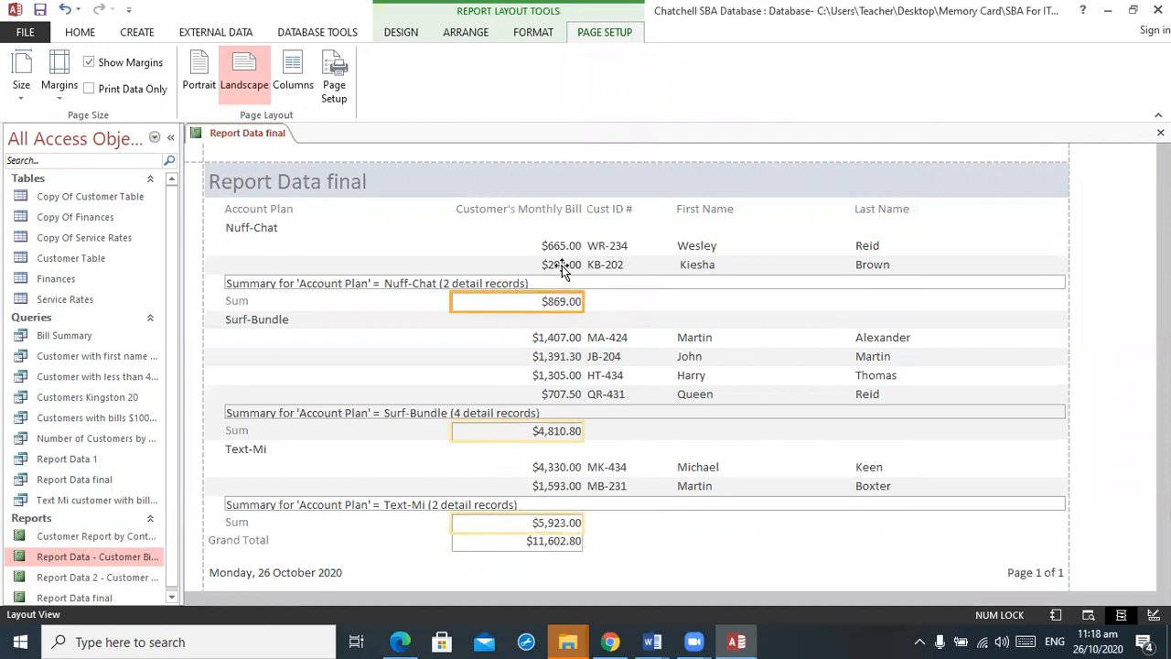
{"action": "left_click_drag", "start_coordinate": [451, 298], "coordinate": [529, 301]}
{"action": "left_click", "coordinate": [484, 217]}
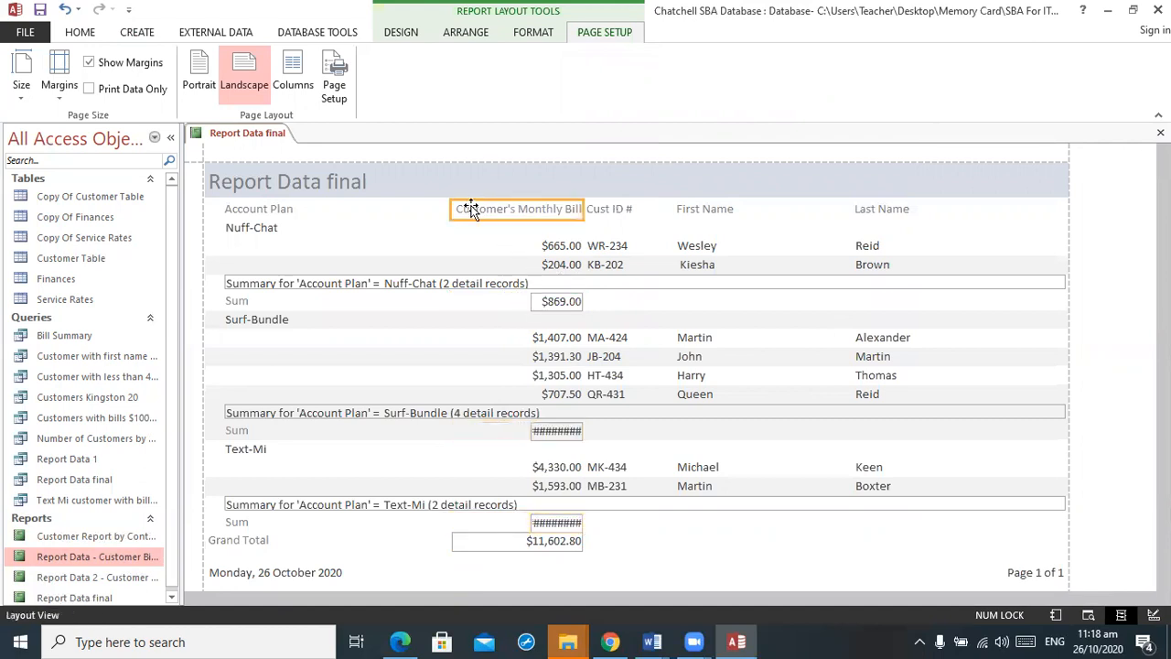
{"action": "left_click_drag", "start_coordinate": [449, 211], "coordinate": [556, 236]}
Step: Move the Cust ID # heading and its values between Account Plan and Customer's Monthly Bill
{"action": "left_click", "coordinate": [609, 210]}
{"action": "left_click_drag", "start_coordinate": [430, 218], "coordinate": [416, 210]}
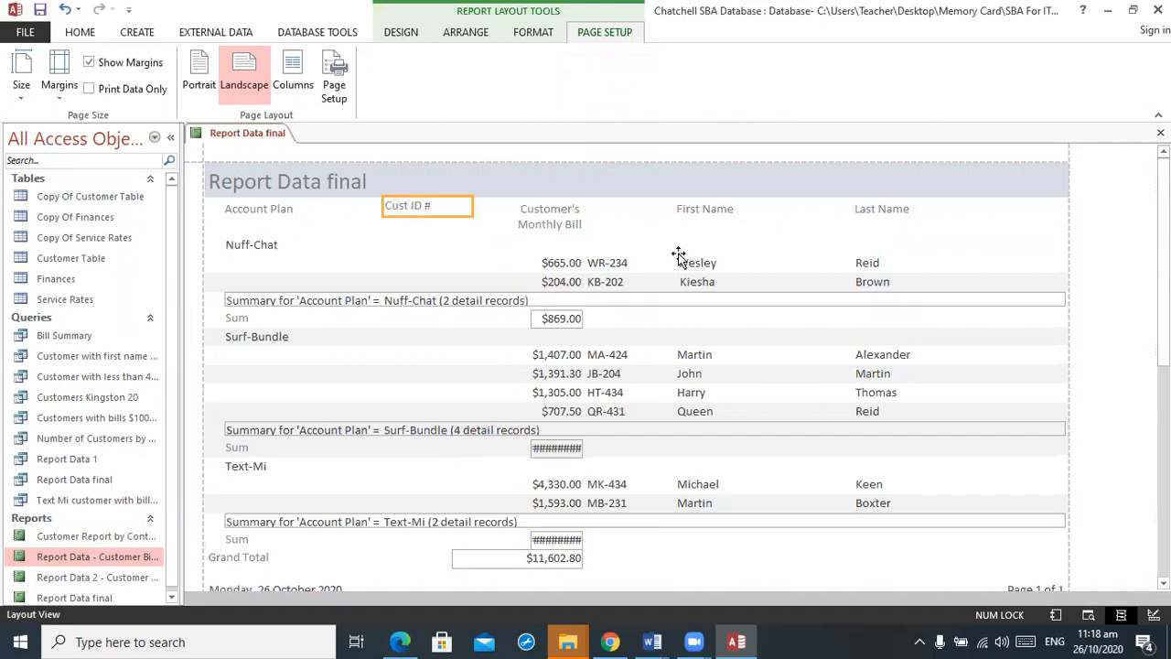
{"action": "left_click_drag", "start_coordinate": [609, 263], "coordinate": [408, 234]}
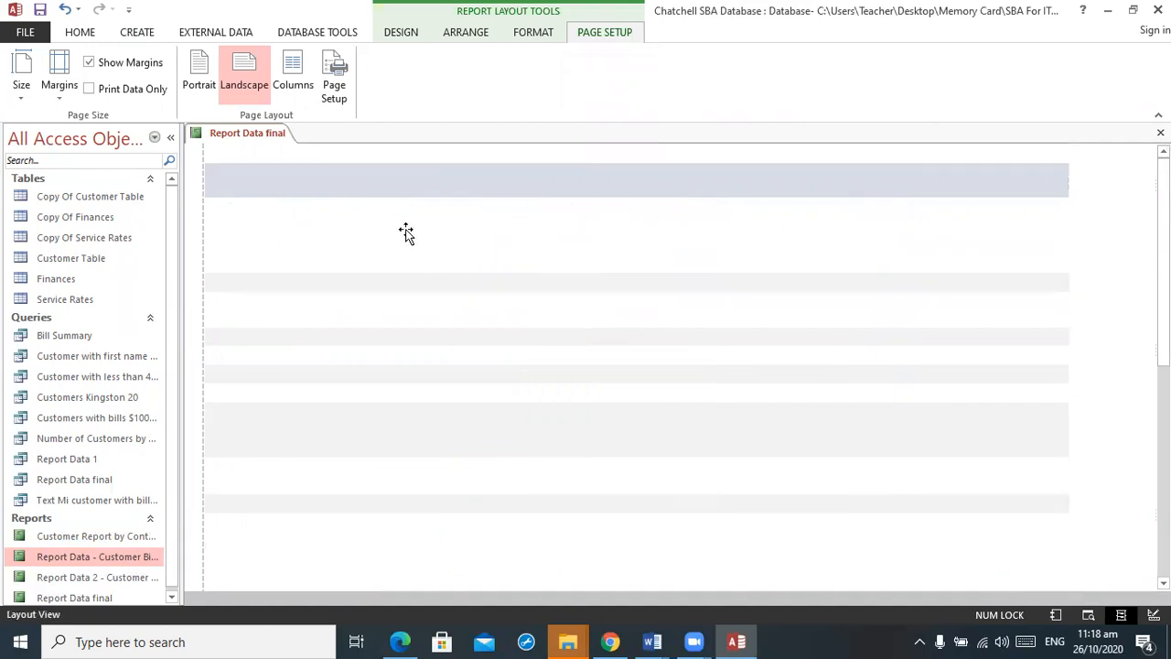
Step: Shift the Customer's Monthly Bill heading and its values right, close to the First Name column
{"action": "left_click_drag", "start_coordinate": [572, 216], "coordinate": [640, 216]}
{"action": "left_click", "coordinate": [568, 273]}
{"action": "left_click_drag", "start_coordinate": [567, 273], "coordinate": [647, 264]}
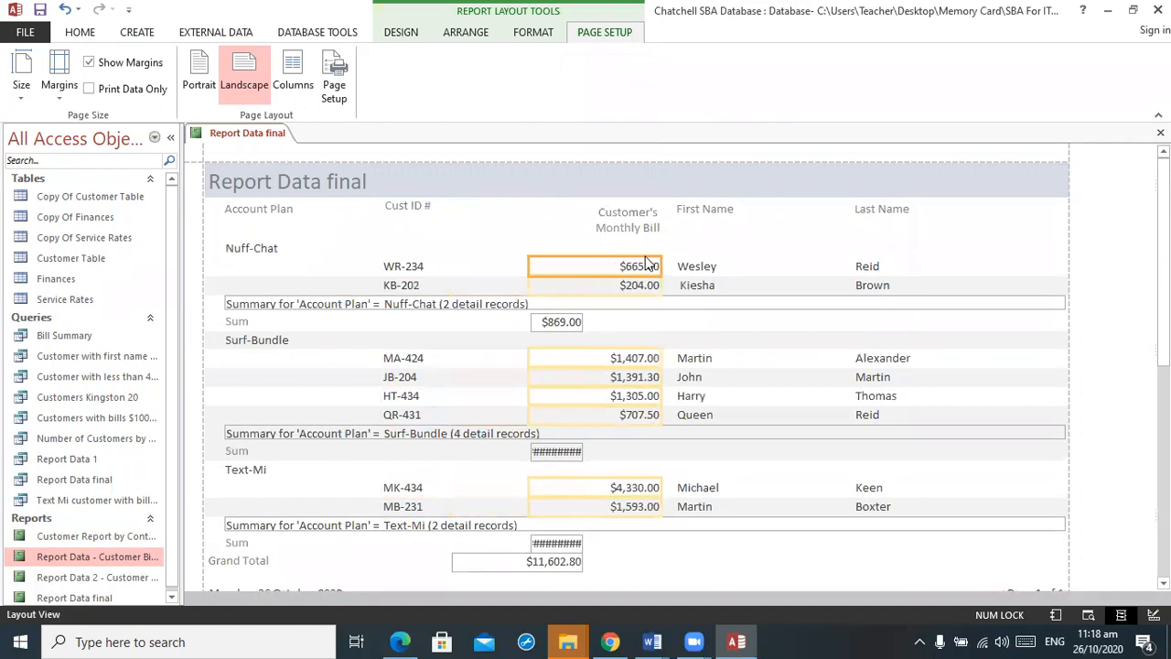
Step: Widen the group Sum boxes to about 4.1 cm and move them under the Customer's Monthly Bill values
{"action": "left_click", "coordinate": [568, 450]}
{"action": "right_click", "coordinate": [568, 450]}
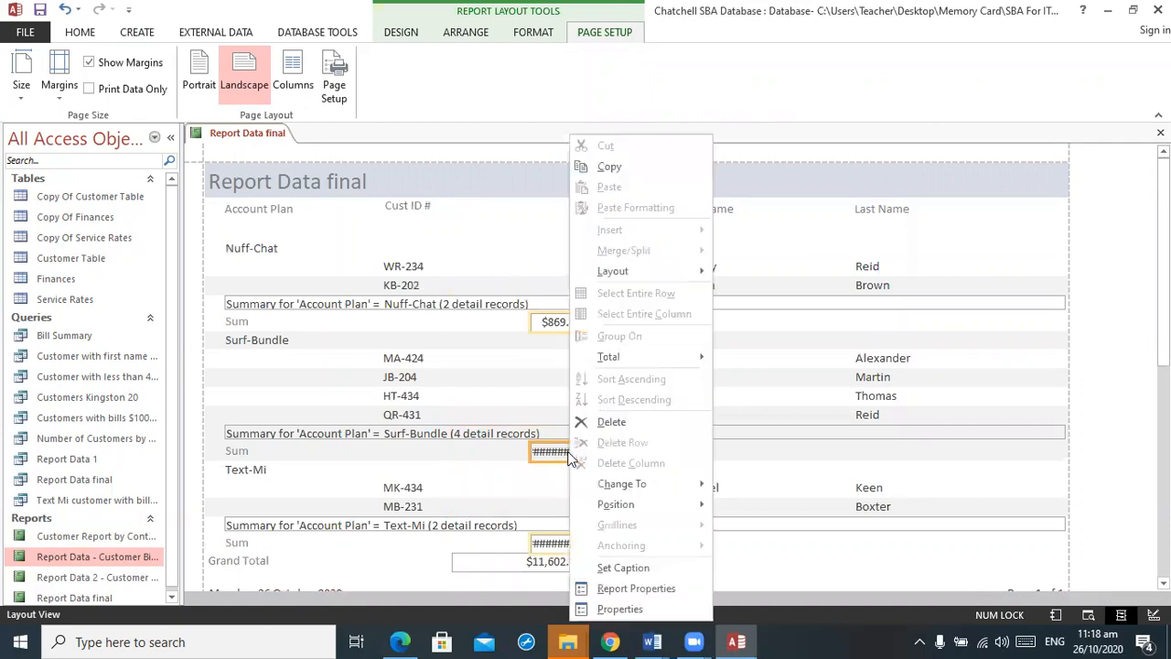
{"action": "left_click", "coordinate": [621, 609]}
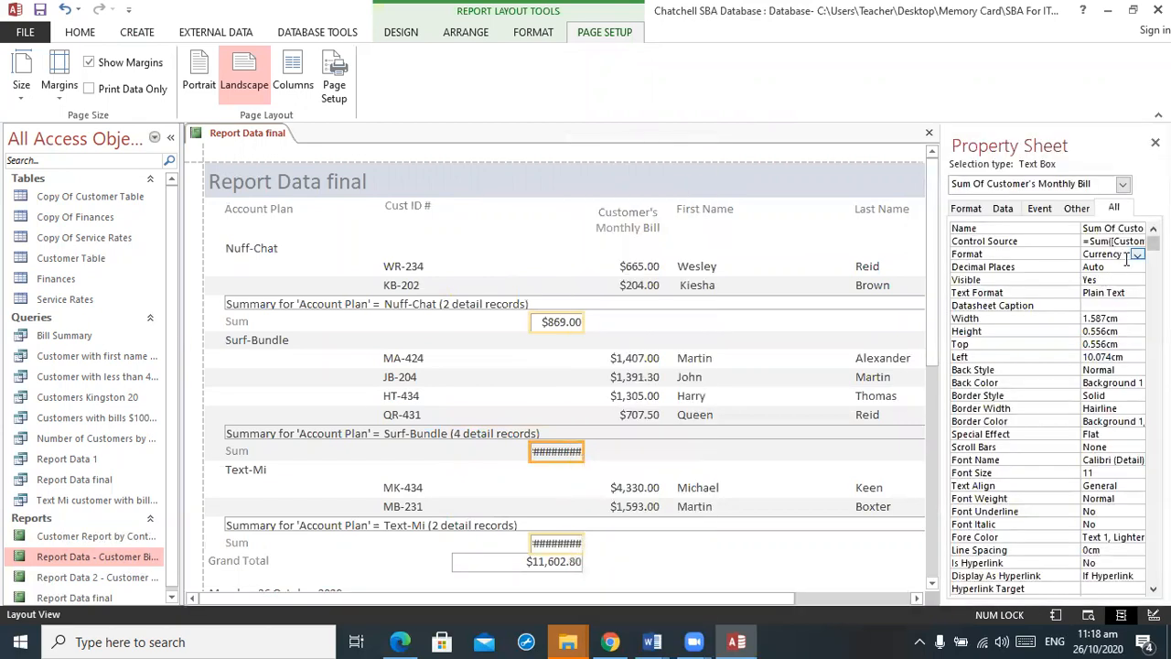
{"action": "left_click", "coordinate": [577, 543]}
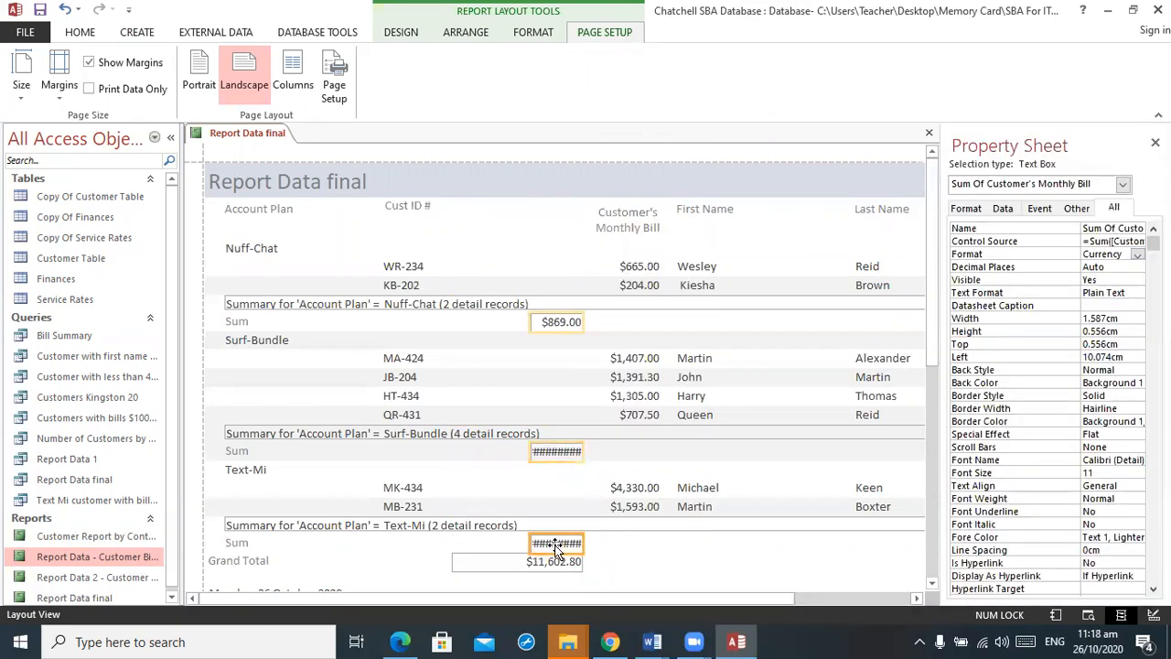
{"action": "left_click_drag", "start_coordinate": [526, 544], "coordinate": [449, 544]}
{"action": "left_click_drag", "start_coordinate": [561, 546], "coordinate": [644, 562]}
Step: Align the Grand Total box with the Customer's Monthly Bill column and lower the group Sum boxes below the summary line
{"action": "left_click", "coordinate": [571, 564]}
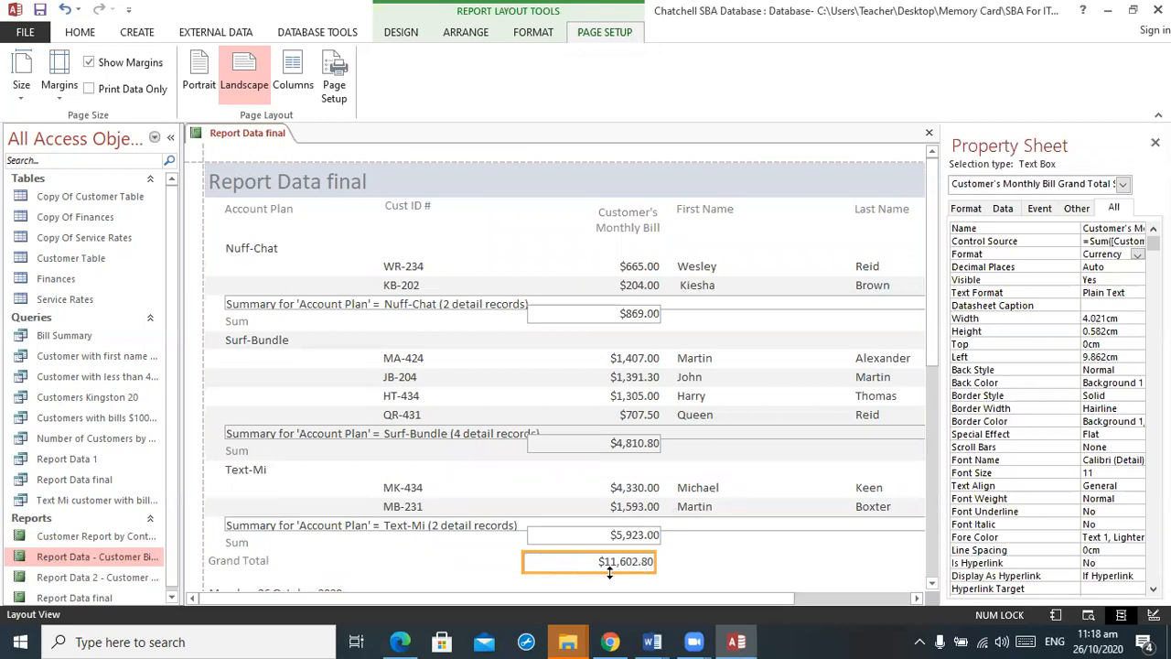
{"action": "key", "text": "Right"}
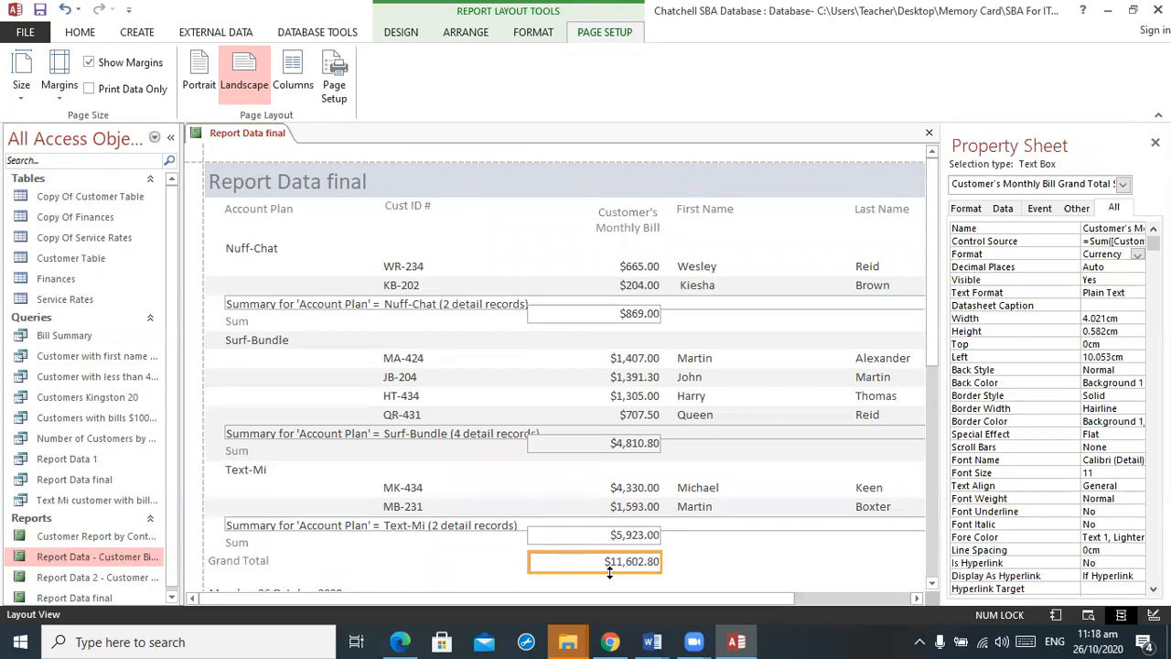
{"action": "left_click", "coordinate": [549, 454]}
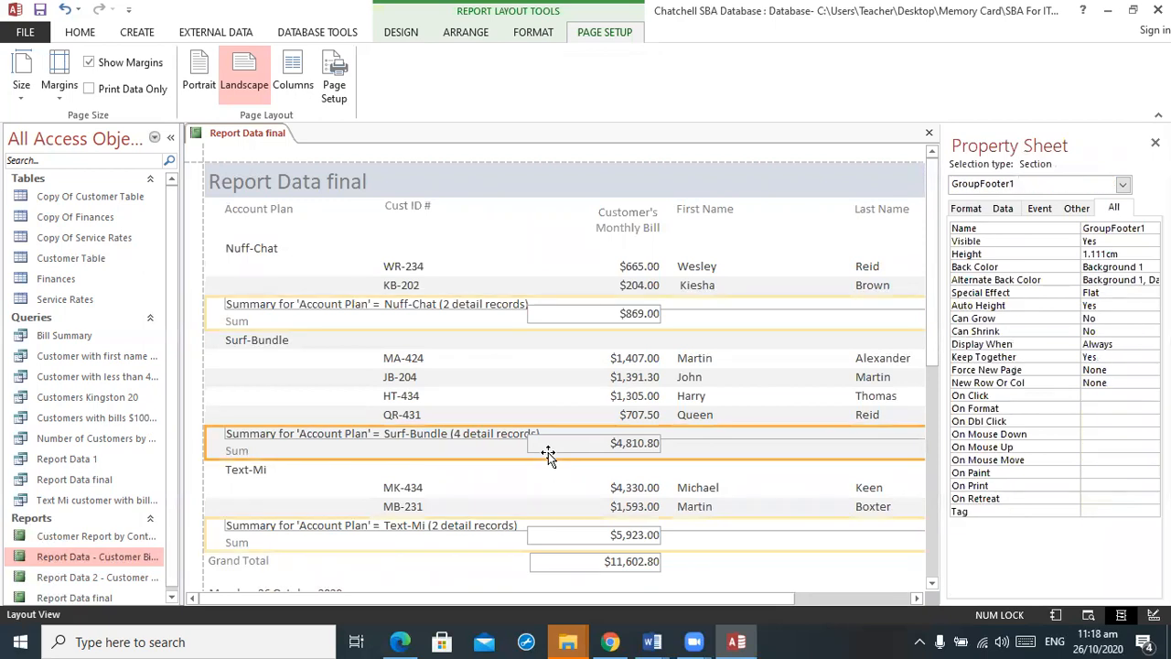
{"action": "left_click", "coordinate": [549, 446]}
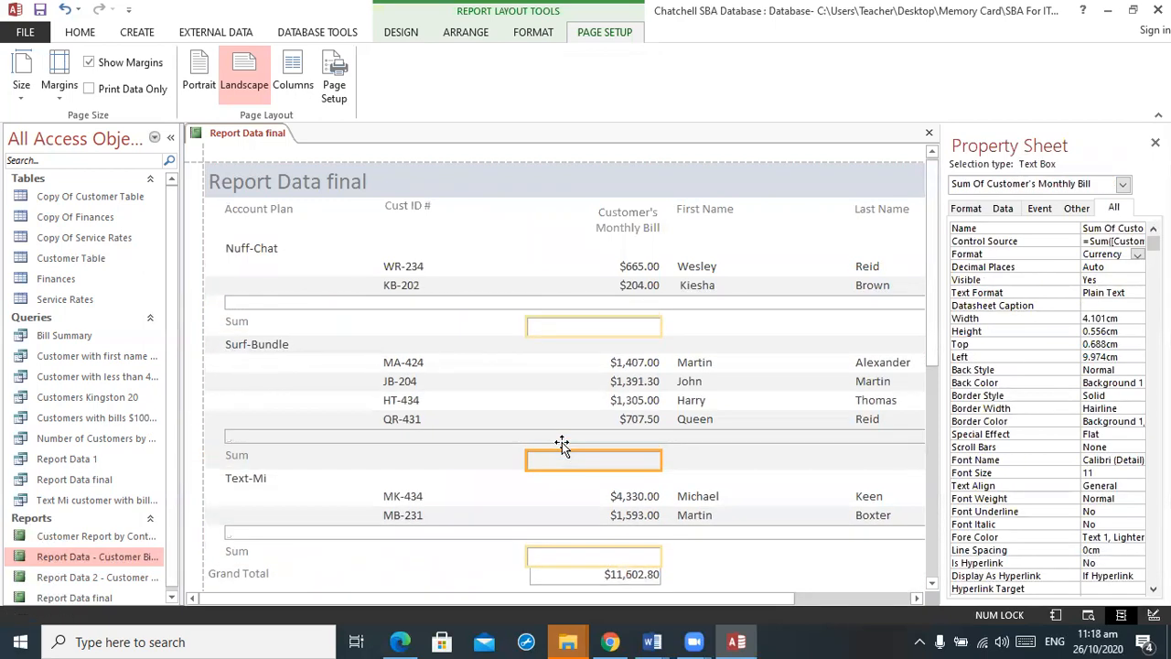
Step: Move the First Name heading and values between Cust ID # and Customer's Monthly Bill, narrowing both, with the values about 2.2 cm wide
{"action": "left_click", "coordinate": [756, 289]}
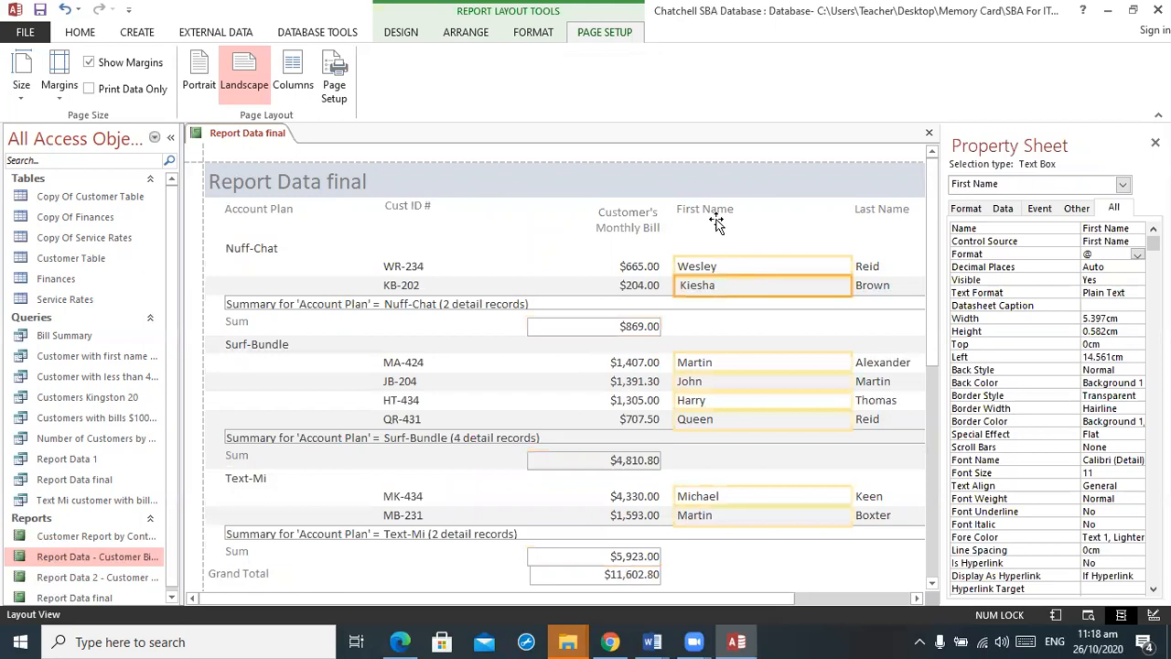
{"action": "left_click", "coordinate": [711, 206]}
{"action": "left_click_drag", "start_coordinate": [711, 207], "coordinate": [497, 212]}
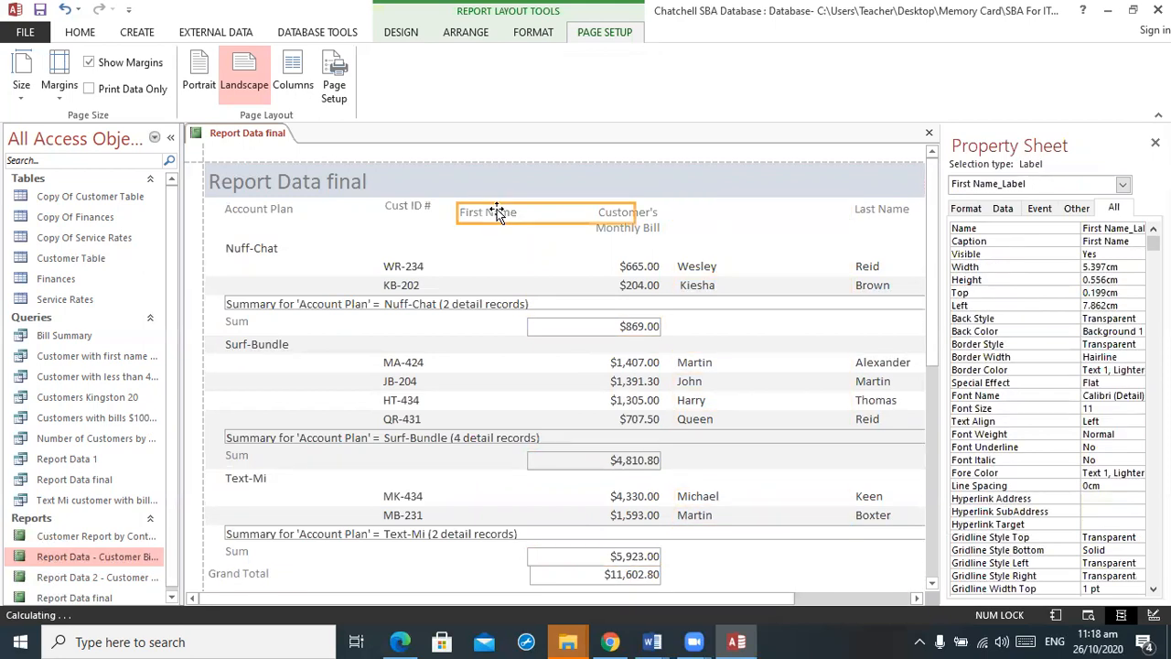
{"action": "left_click_drag", "start_coordinate": [633, 210], "coordinate": [524, 211]}
{"action": "left_click", "coordinate": [701, 268]}
{"action": "left_click_drag", "start_coordinate": [562, 260], "coordinate": [482, 265]}
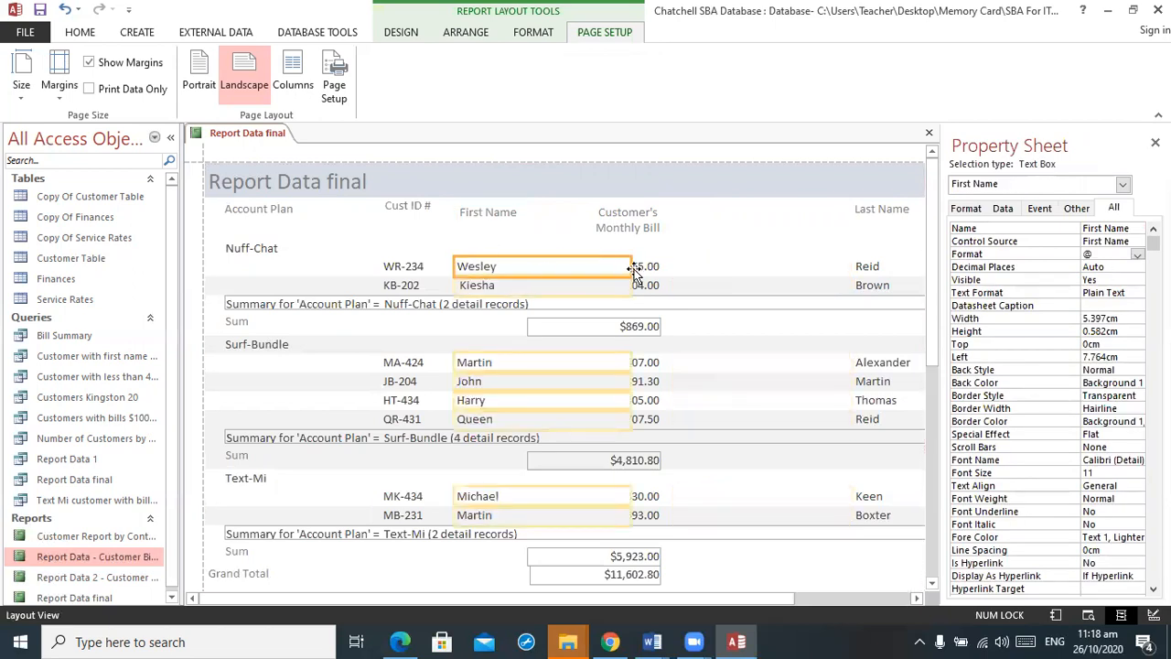
{"action": "left_click_drag", "start_coordinate": [632, 265], "coordinate": [529, 265]}
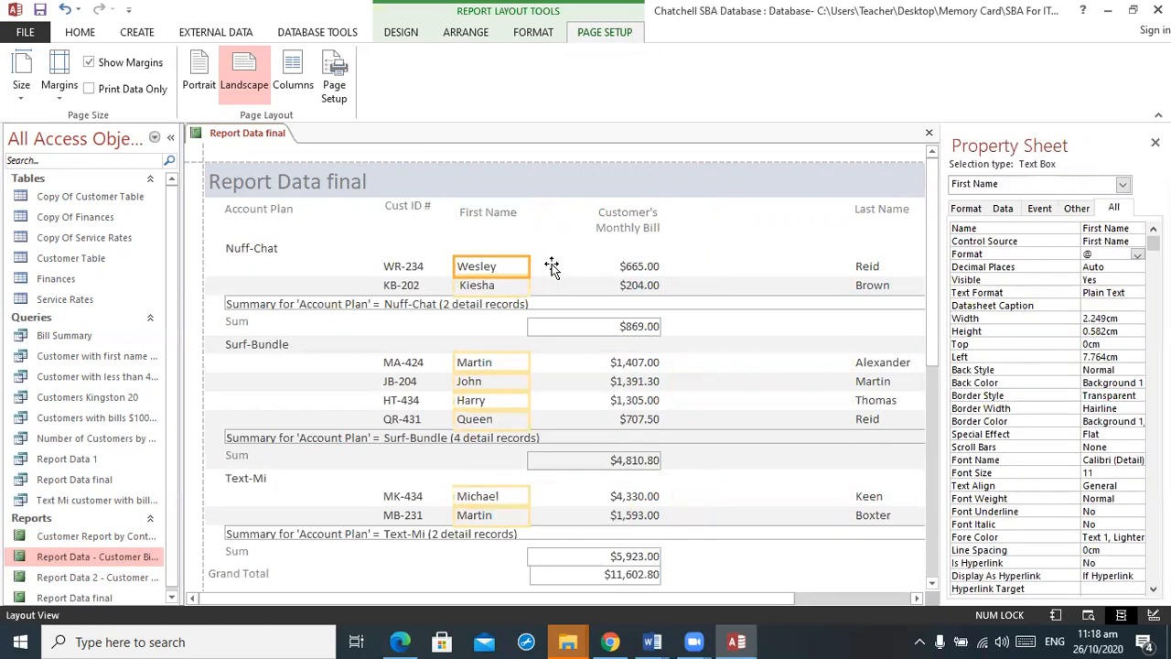
Step: Shift the Customer's Monthly Bill heading, values, group Sum boxes and Grand Total box about 2 cm to the right
{"action": "left_click", "coordinate": [631, 225]}
{"action": "left_click_drag", "start_coordinate": [628, 217], "coordinate": [694, 210]}
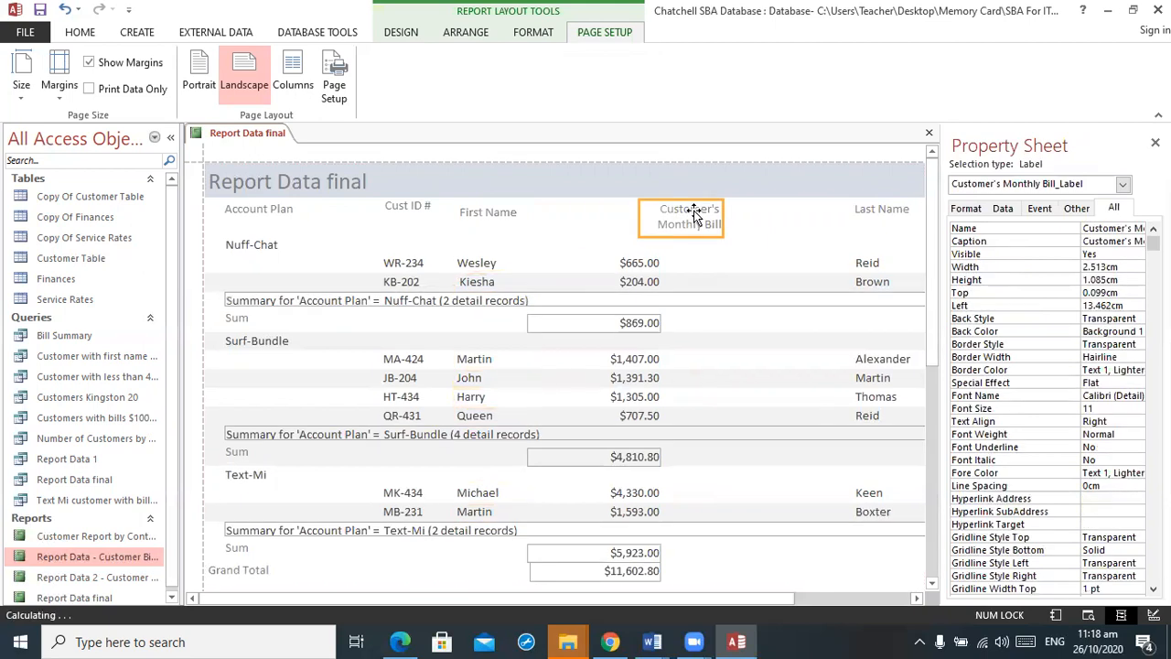
{"action": "left_click_drag", "start_coordinate": [638, 268], "coordinate": [702, 256]}
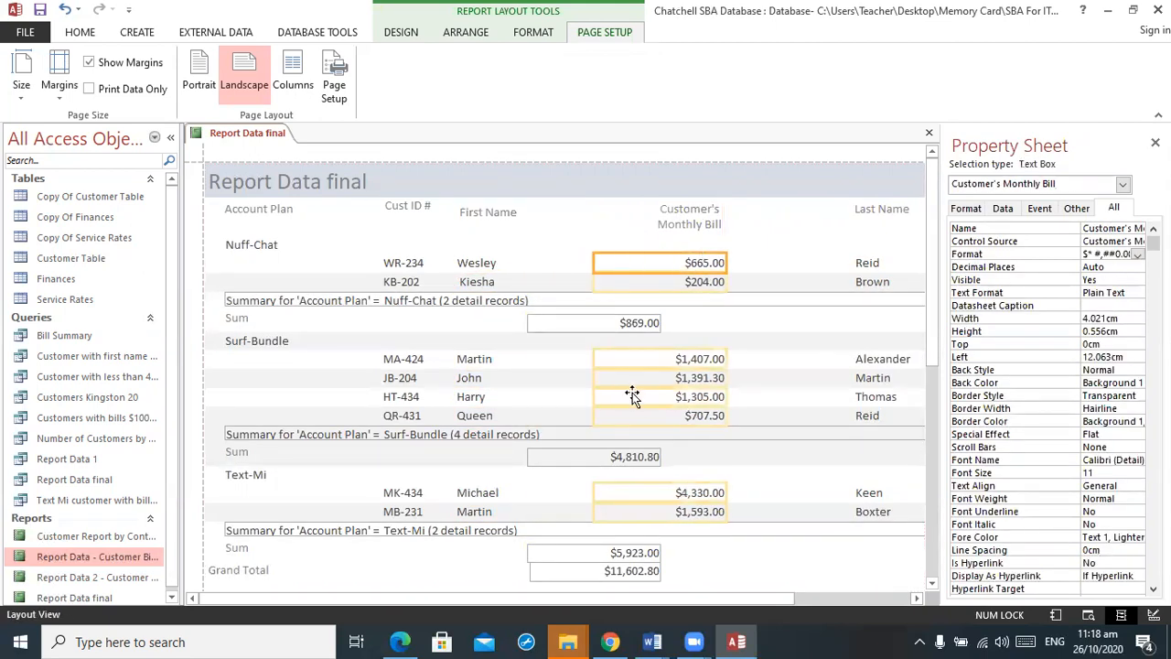
{"action": "left_click_drag", "start_coordinate": [633, 460], "coordinate": [708, 458]}
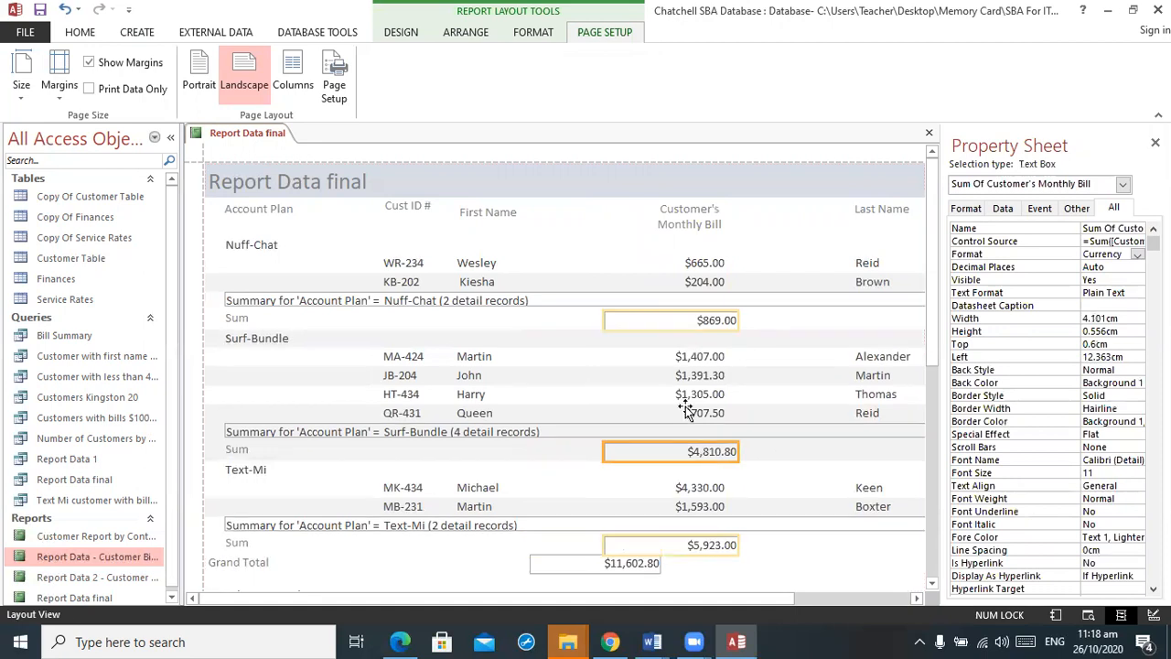
{"action": "left_click_drag", "start_coordinate": [615, 565], "coordinate": [751, 569]}
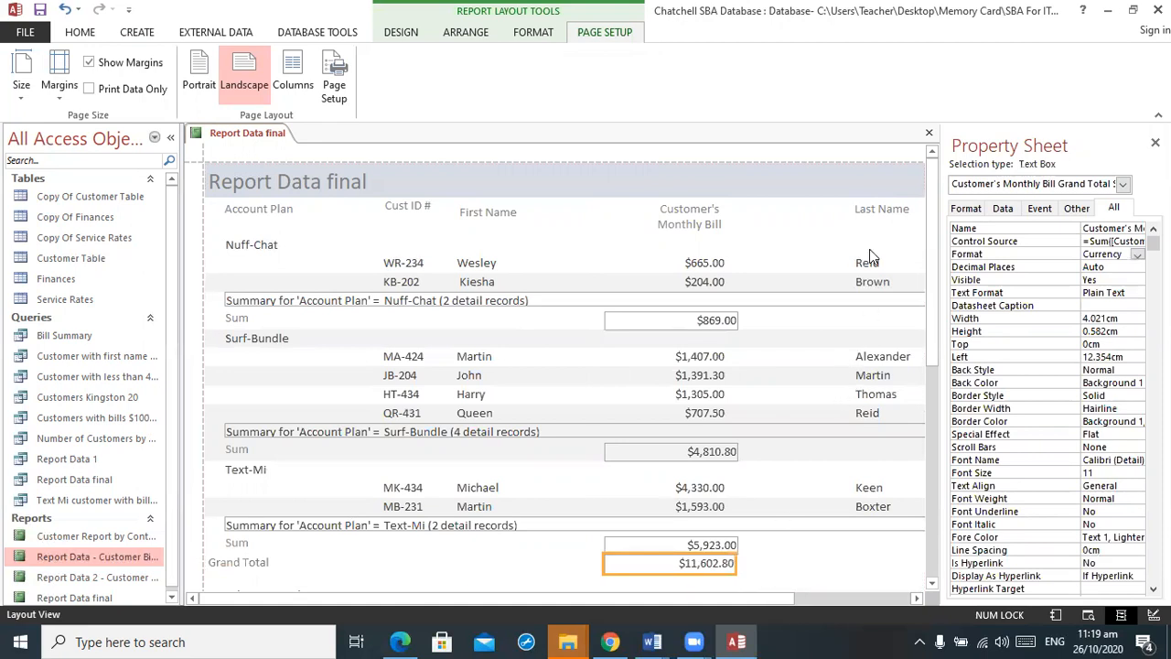
Step: Move the Last Name heading and values between First Name and Customer's Monthly Bill, narrowing the values to about 2.2 cm
{"action": "left_click", "coordinate": [872, 216]}
{"action": "left_click_drag", "start_coordinate": [599, 207], "coordinate": [601, 212]}
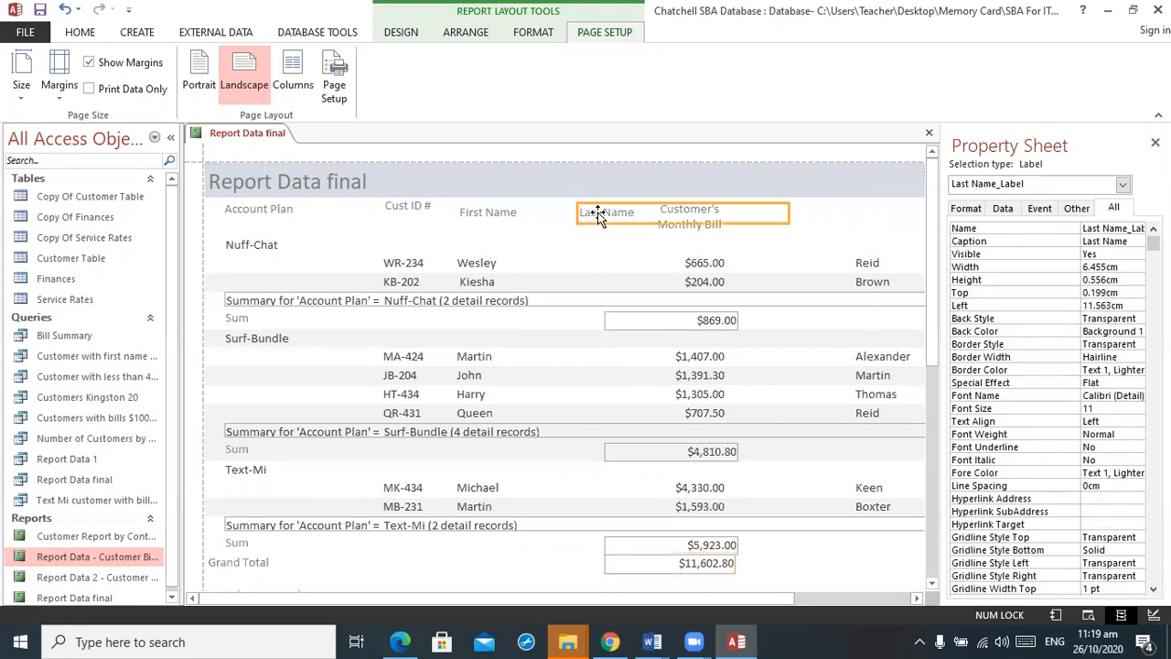
{"action": "left_click", "coordinate": [872, 265]}
{"action": "left_click_drag", "start_coordinate": [746, 274], "coordinate": [605, 277]}
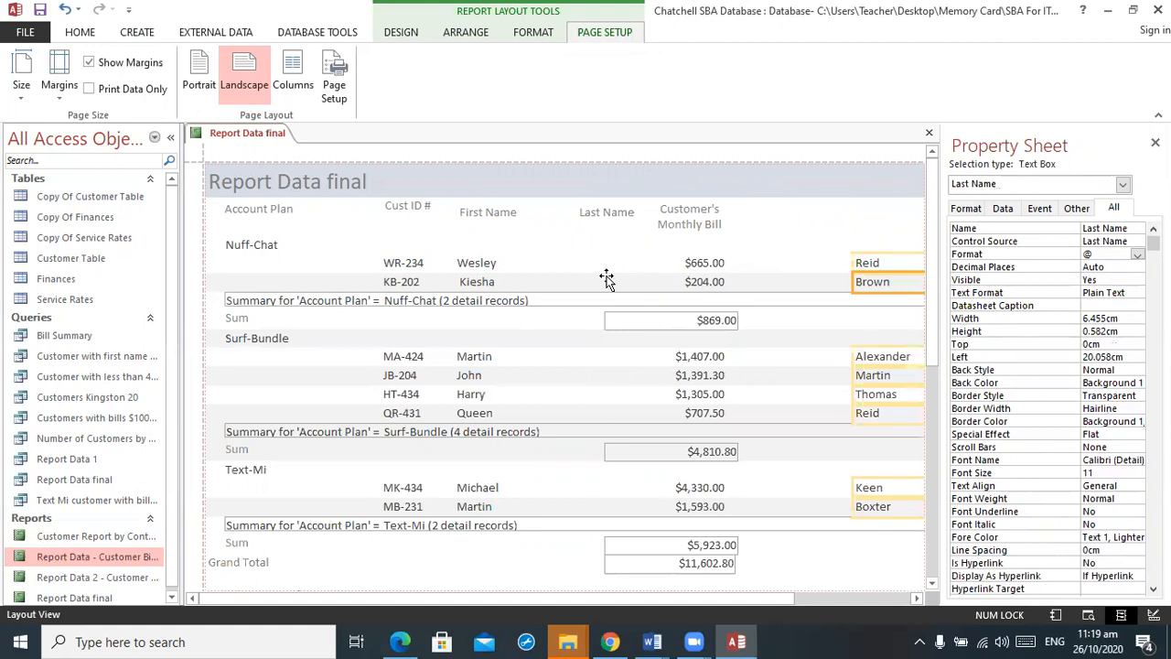
{"action": "left_click_drag", "start_coordinate": [777, 267], "coordinate": [658, 265]}
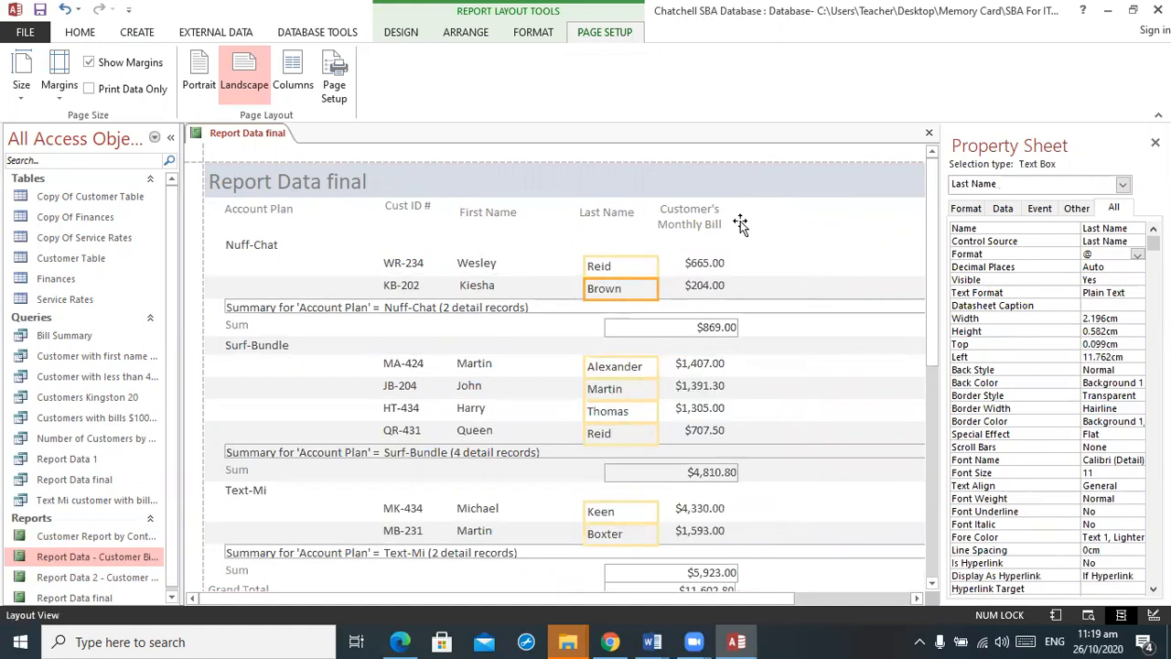
{"action": "left_click", "coordinate": [817, 236]}
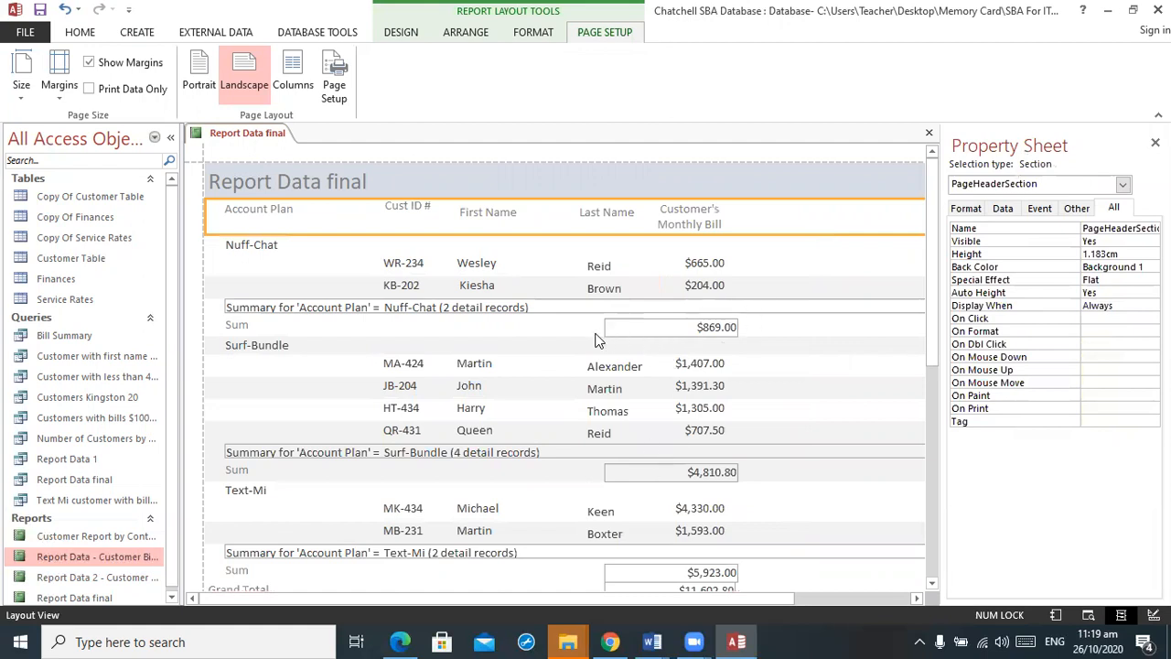
Step: Change the group footer's Sum label to "Total Customer Monthly Bill"
{"action": "left_click", "coordinate": [240, 326]}
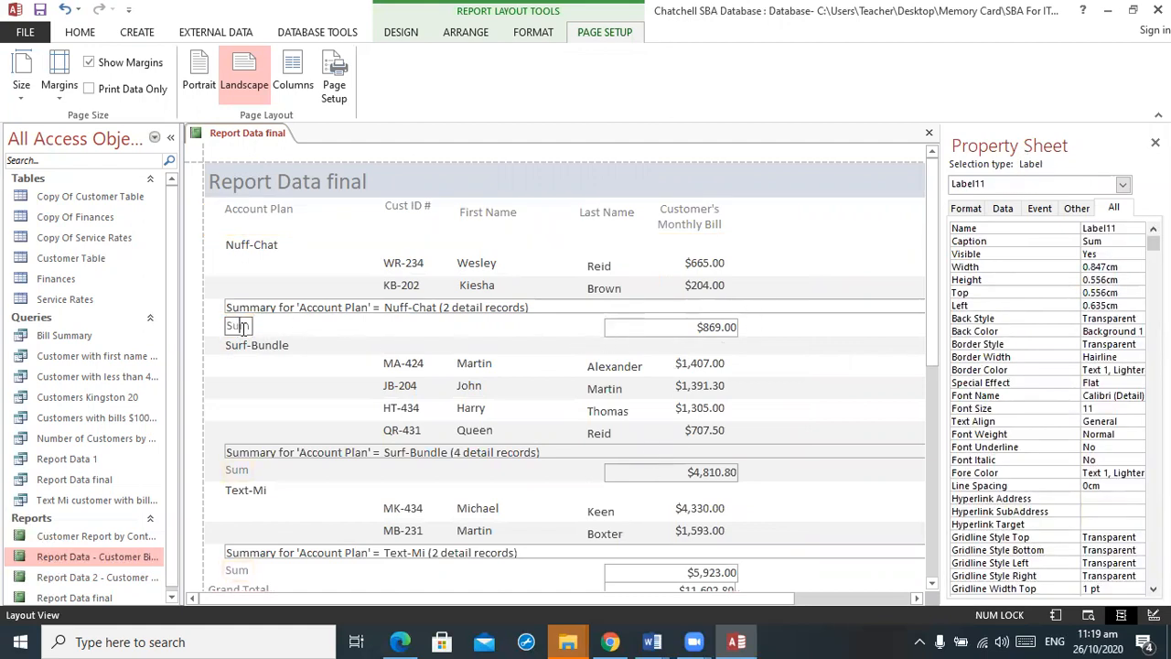
{"action": "double_click", "coordinate": [247, 326]}
{"action": "type", "text": "Total Customer Mont"}
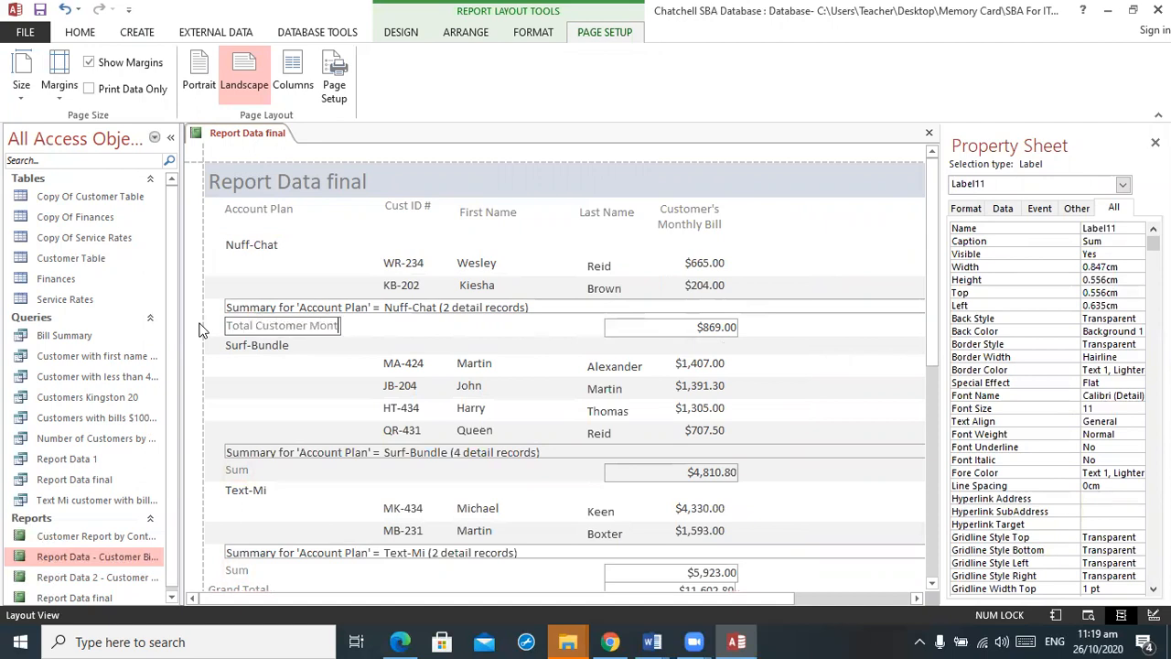
{"action": "type", "text": "hly Bill"}
{"action": "left_click", "coordinate": [831, 261]}
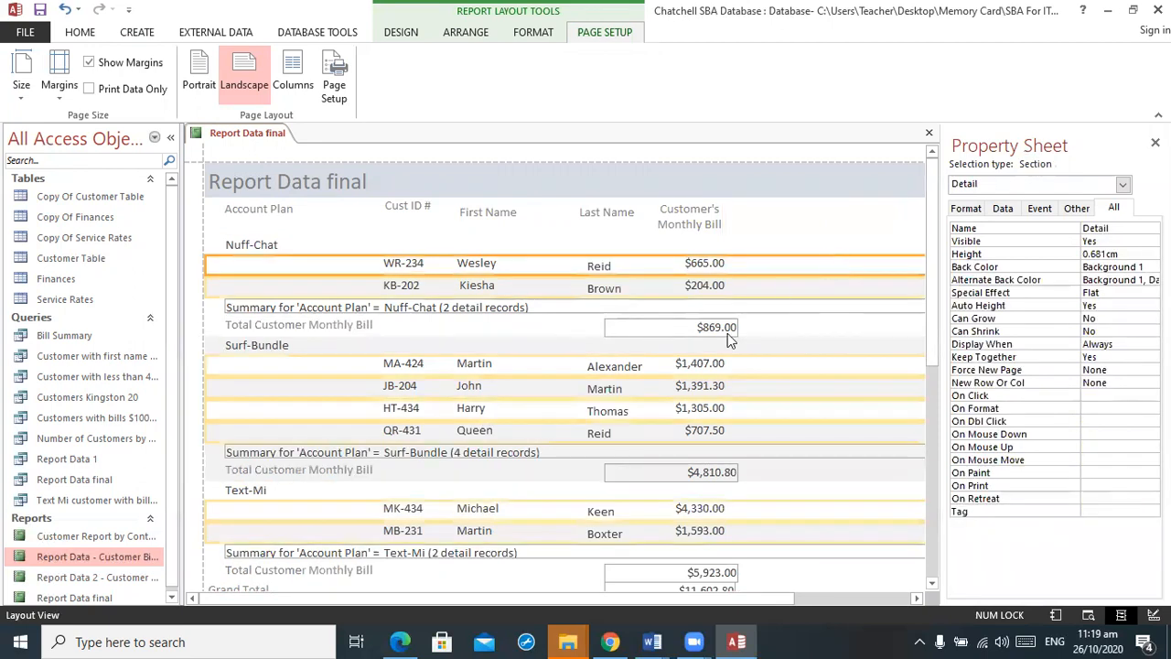
{"action": "left_click", "coordinate": [308, 473]}
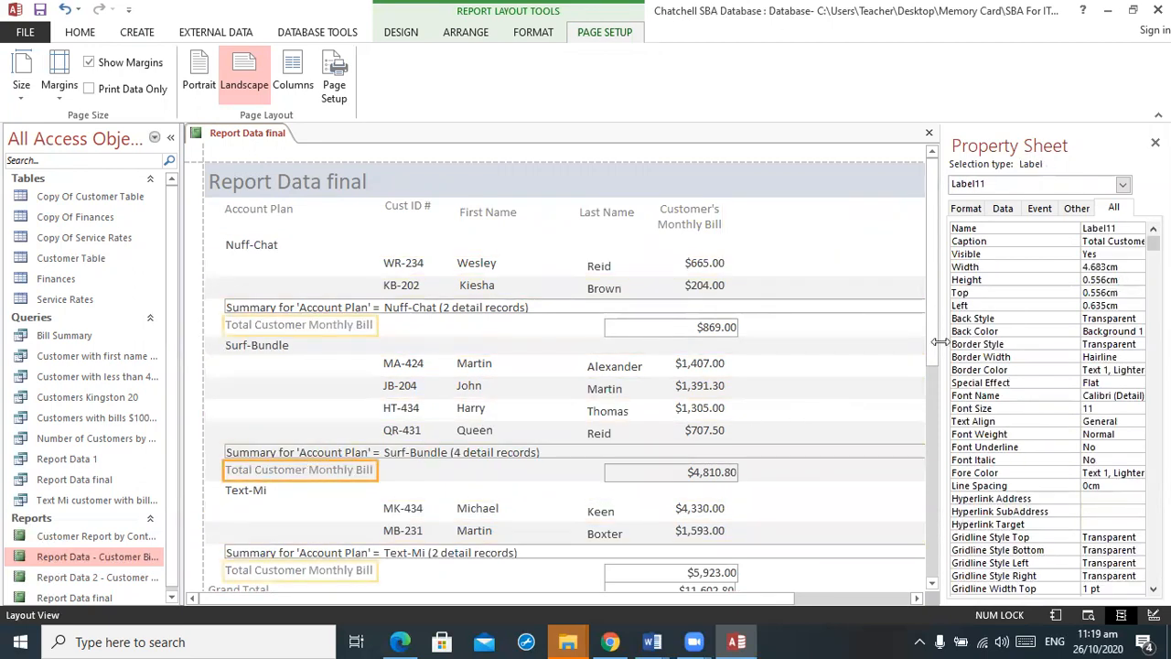
Step: Extend the Grand Total label in the report footer to read "Grand Total Customer Bill Payment"
{"action": "scroll", "coordinate": [938, 412], "scroll_direction": "down", "scroll_amount": 2}
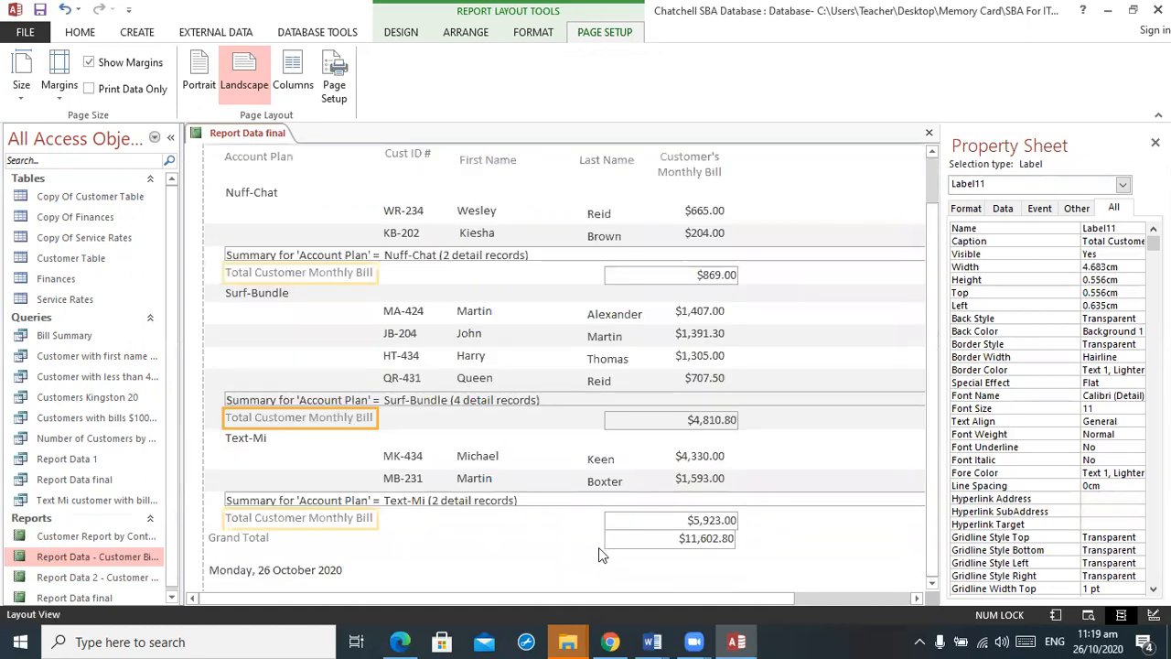
{"action": "left_click", "coordinate": [277, 539]}
{"action": "left_click", "coordinate": [263, 539]}
{"action": "left_click", "coordinate": [257, 539]}
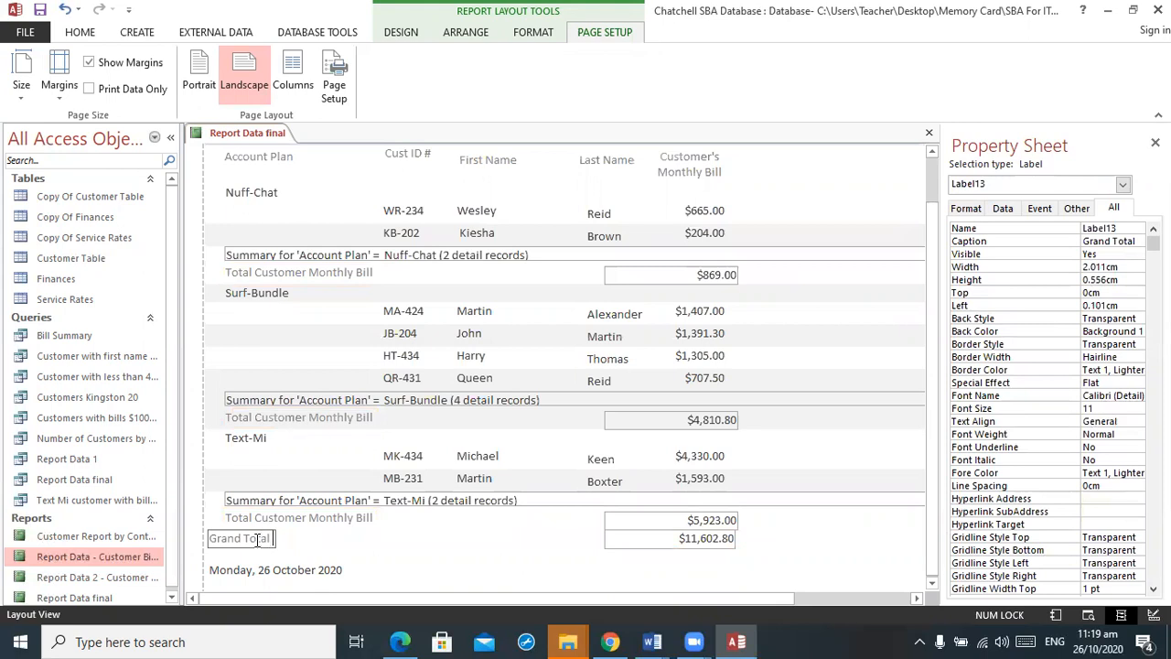
{"action": "type", "text": "Cutom"}
{"action": "key", "text": "BackSpace"}
{"action": "key", "text": "BackSpace"}
{"action": "key", "text": "BackSpace"}
{"action": "type", "text": "stomer Bill"}
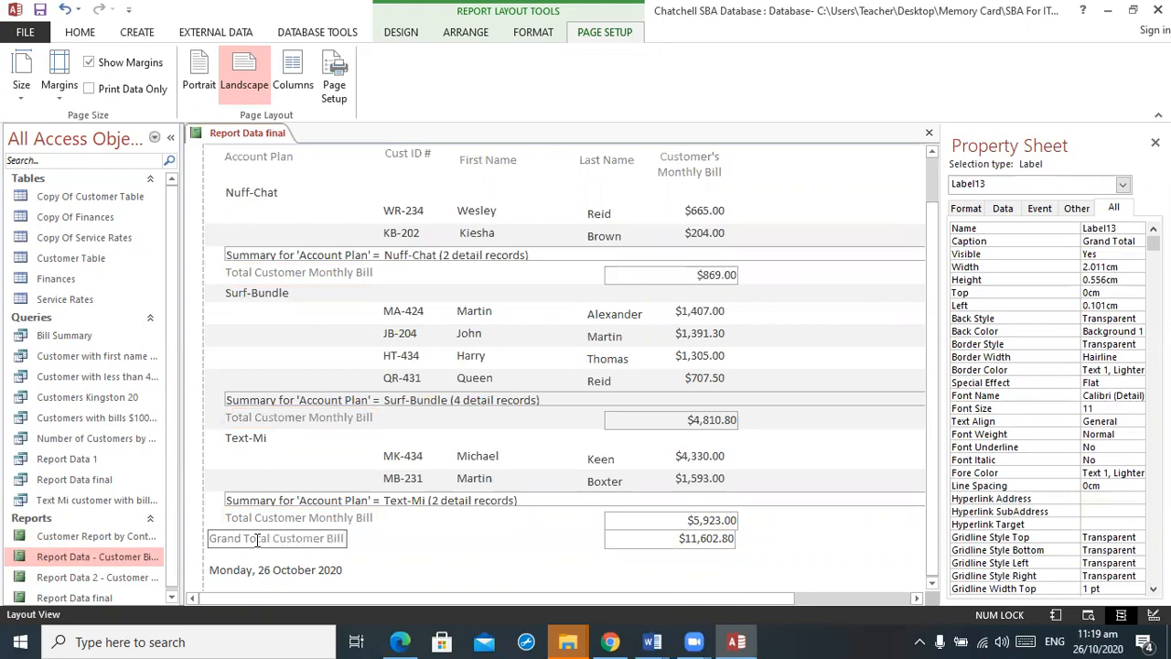
{"action": "type", "text": " Payment"}
{"action": "key", "text": "Return"}
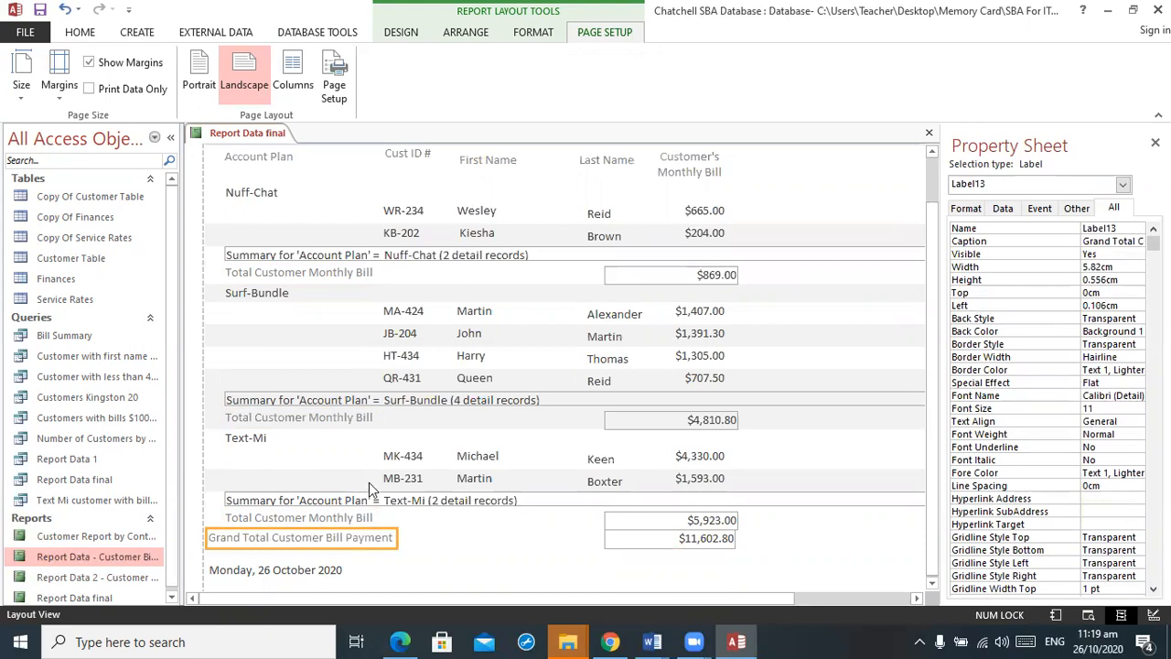
{"action": "left_click", "coordinate": [367, 538]}
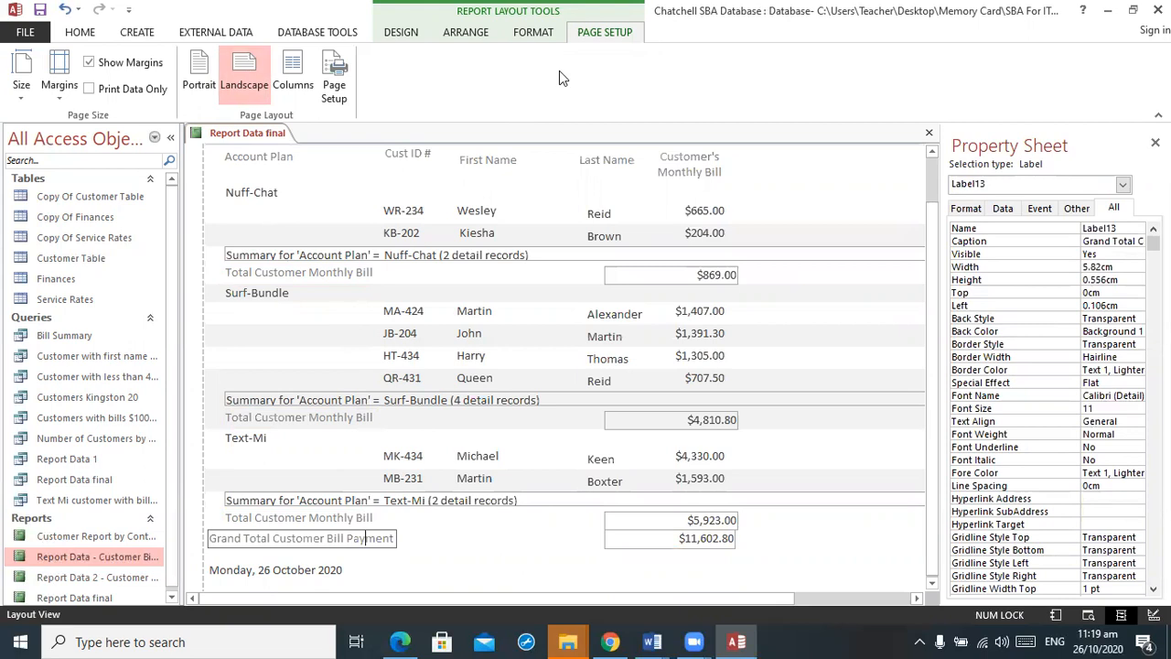
Step: Close the property sheet and the Report Data final report, saving its design changes
{"action": "left_click", "coordinate": [1155, 143]}
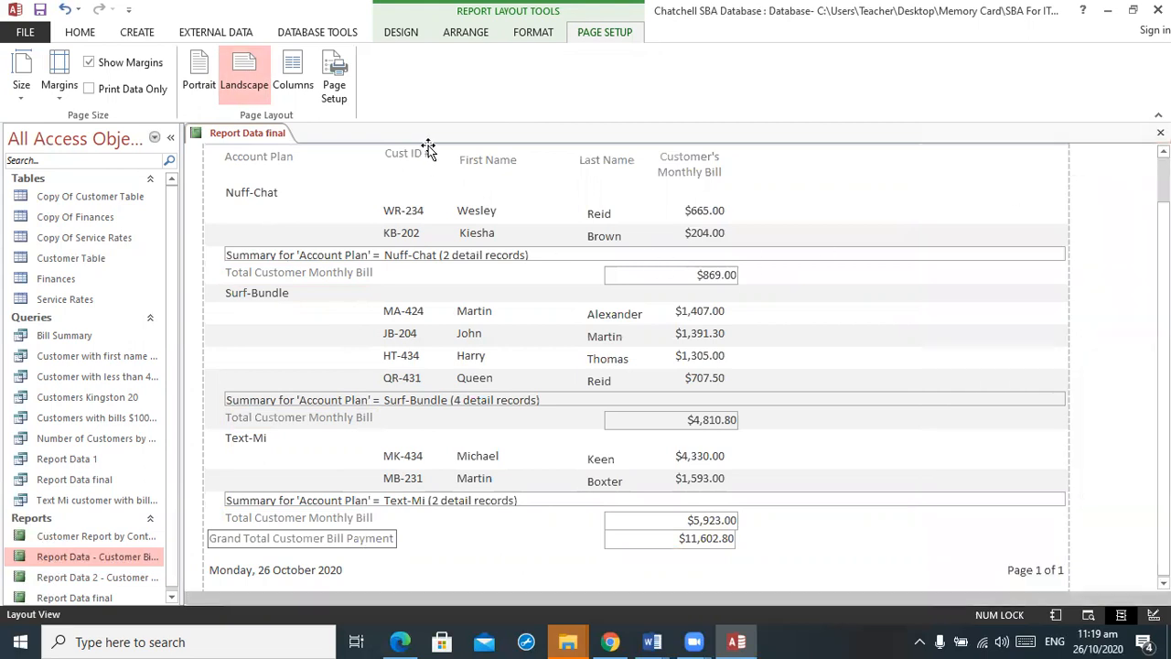
{"action": "left_click", "coordinate": [1160, 133]}
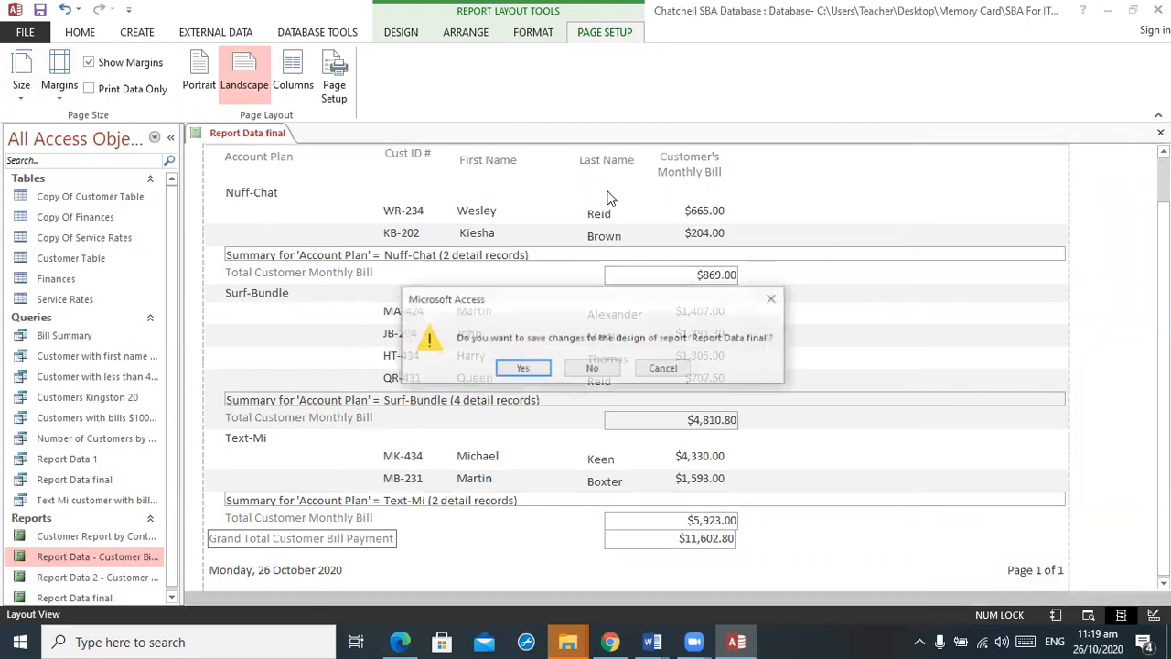
{"action": "left_click", "coordinate": [522, 368]}
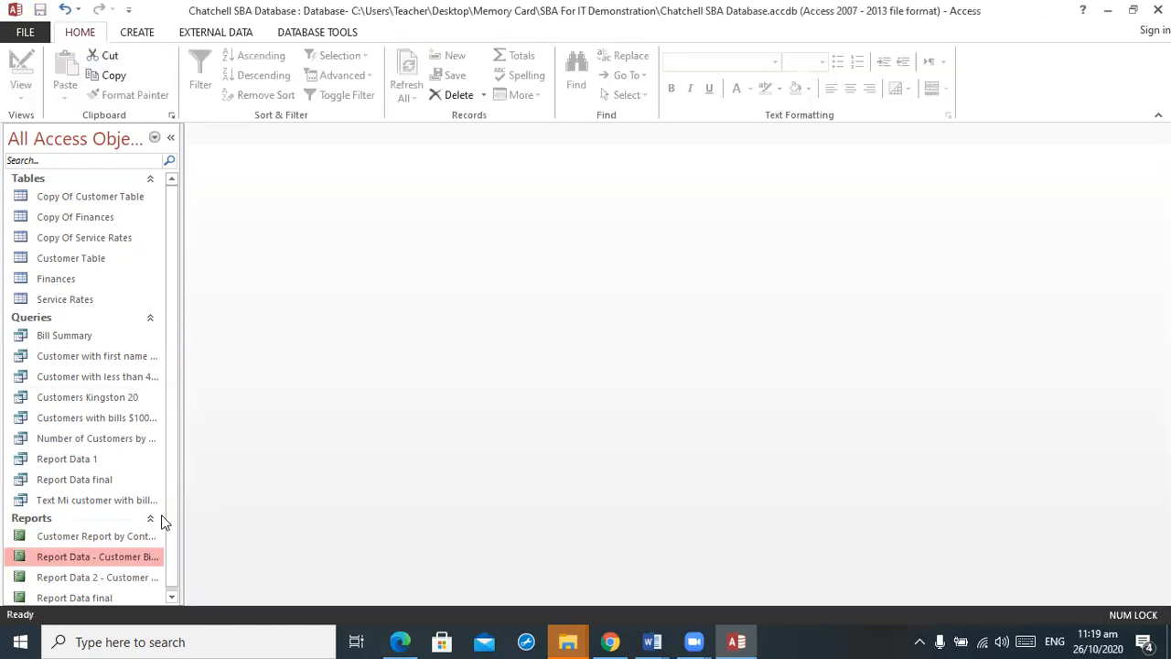
Step: Reopen the Report Data final report and switch it to Design View
{"action": "double_click", "coordinate": [103, 597]}
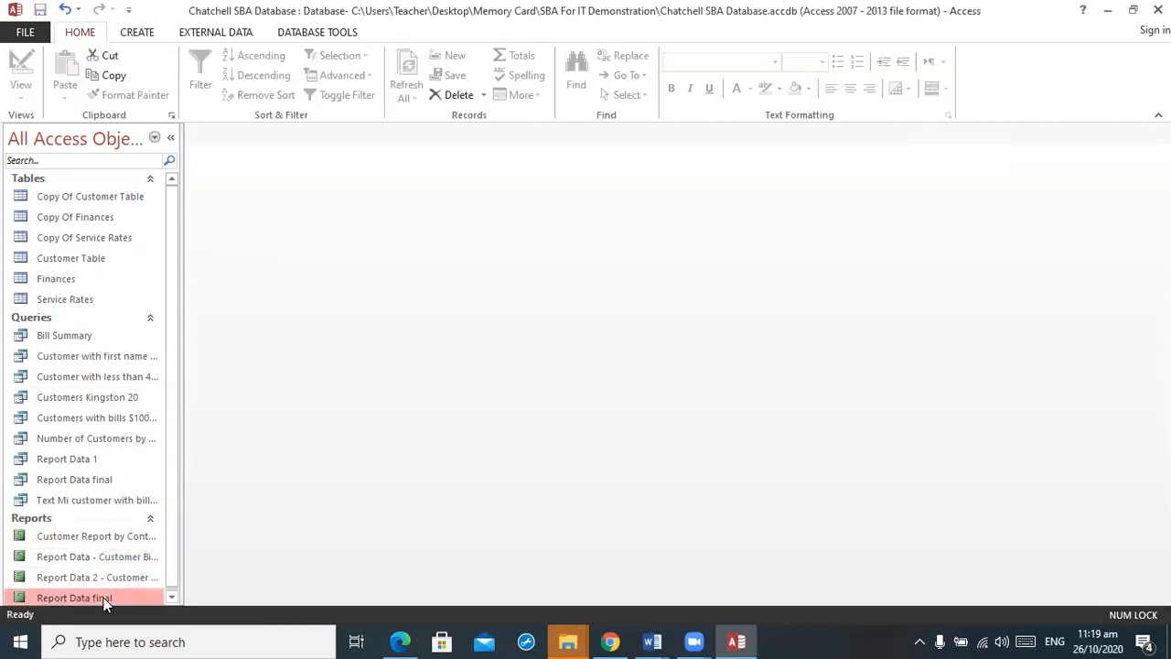
{"action": "left_click", "coordinate": [21, 87]}
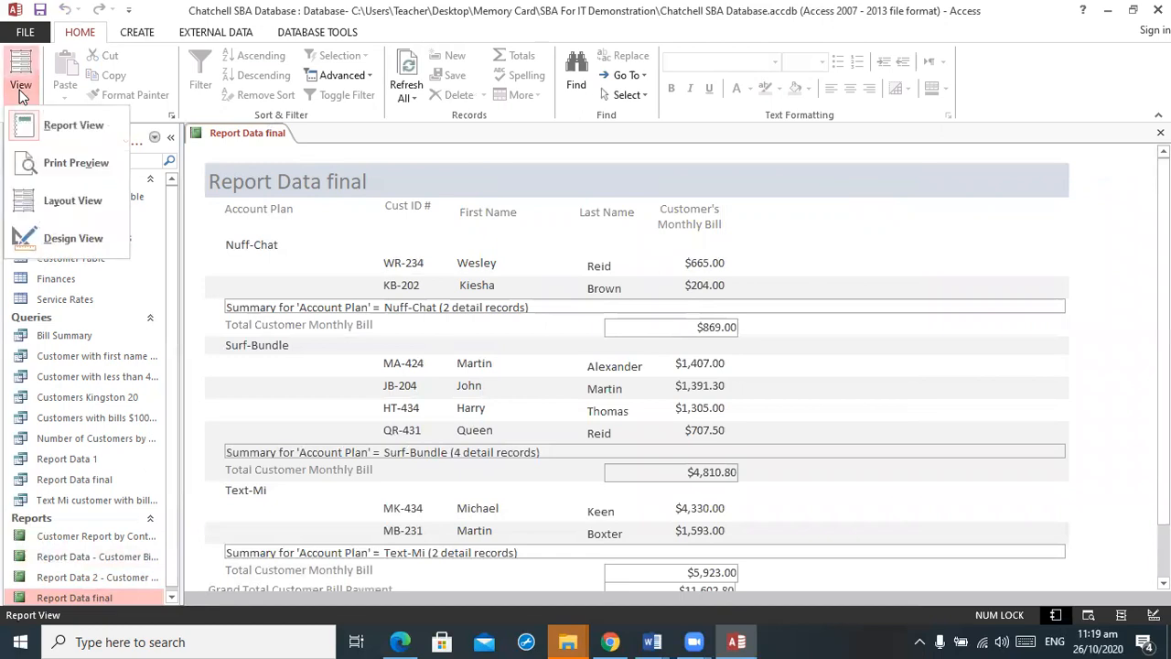
{"action": "left_click", "coordinate": [75, 236]}
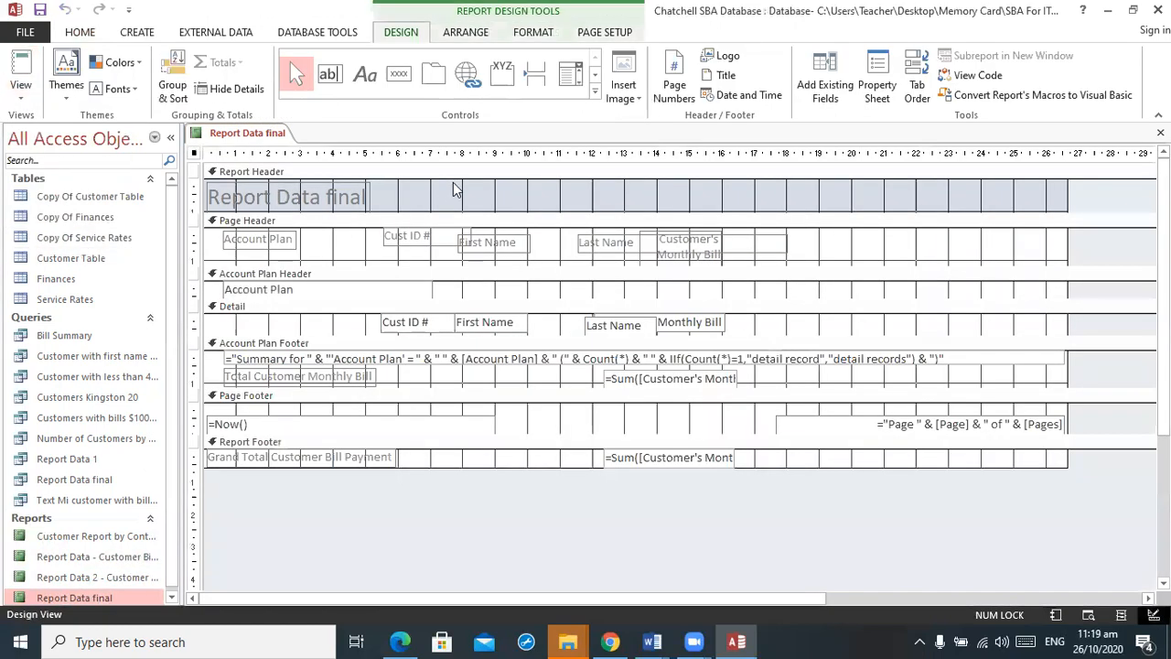
Step: Enlarge the Report Header section to about 3 cm high and move the Report Data final title to its lower edge
{"action": "left_click_drag", "start_coordinate": [449, 214], "coordinate": [455, 278]}
{"action": "left_click", "coordinate": [344, 209]}
{"action": "left_click_drag", "start_coordinate": [343, 208], "coordinate": [341, 267]}
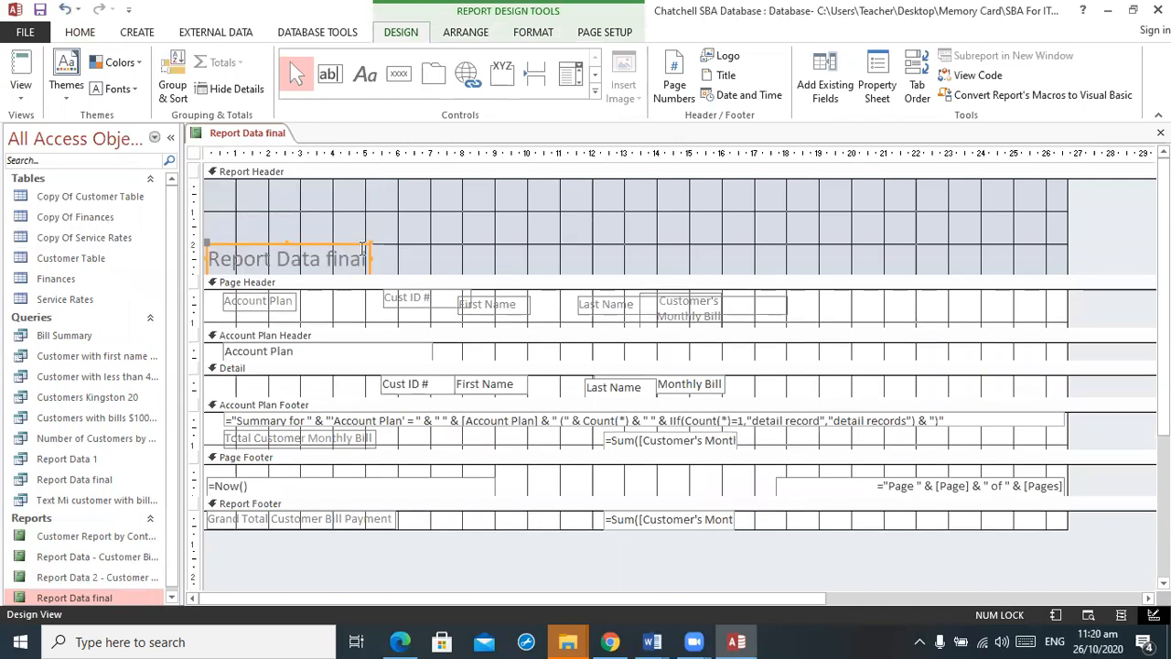
{"action": "left_click", "coordinate": [372, 262]}
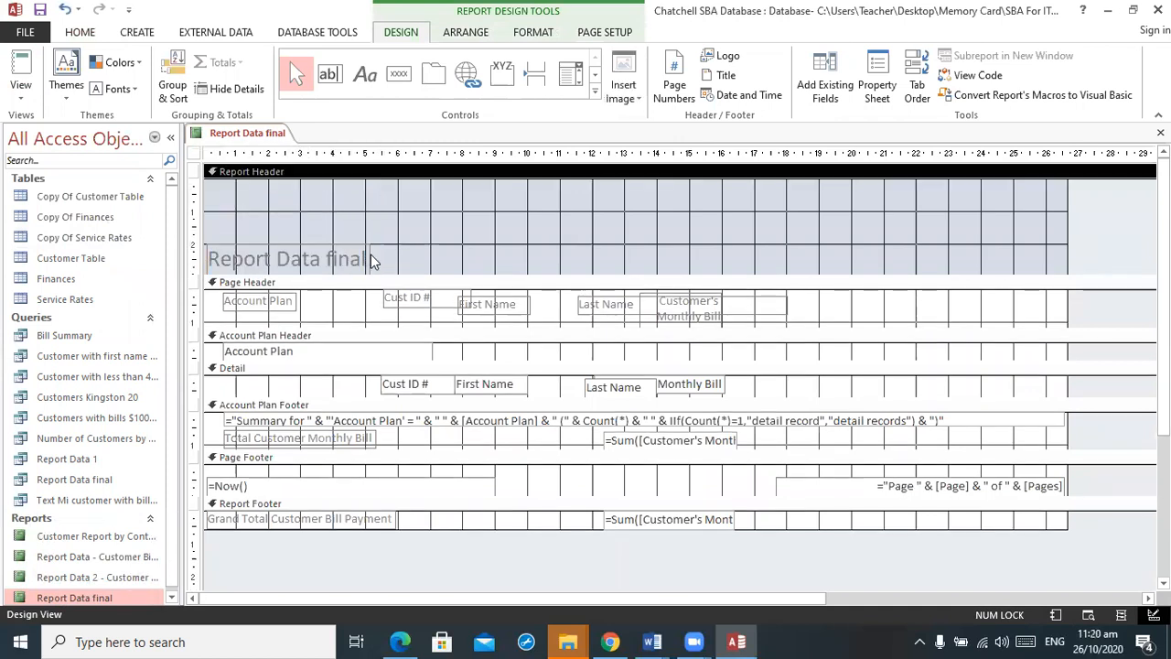
Step: Add a label reading "CHAT CELL PHONE COMPANY" above the title in the Report Header
{"action": "left_click", "coordinate": [364, 74]}
{"action": "left_click", "coordinate": [207, 208]}
{"action": "type", "text": "CHAT CELL PHONE"}
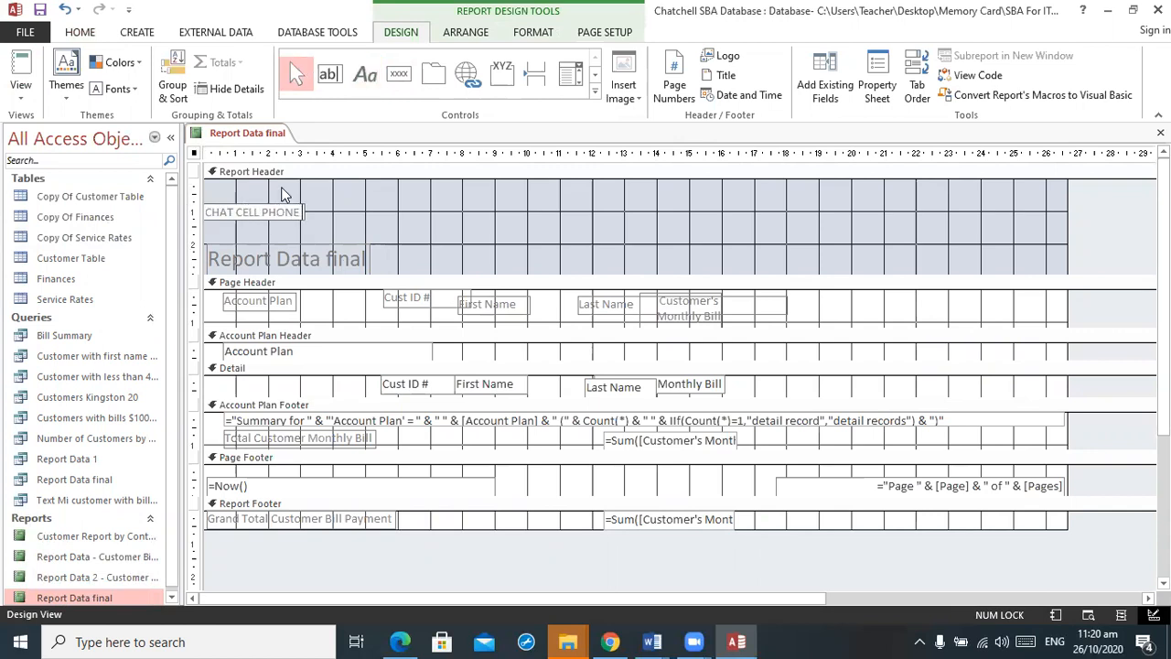
{"action": "type", "text": " COMPANY"}
{"action": "key", "text": "Return"}
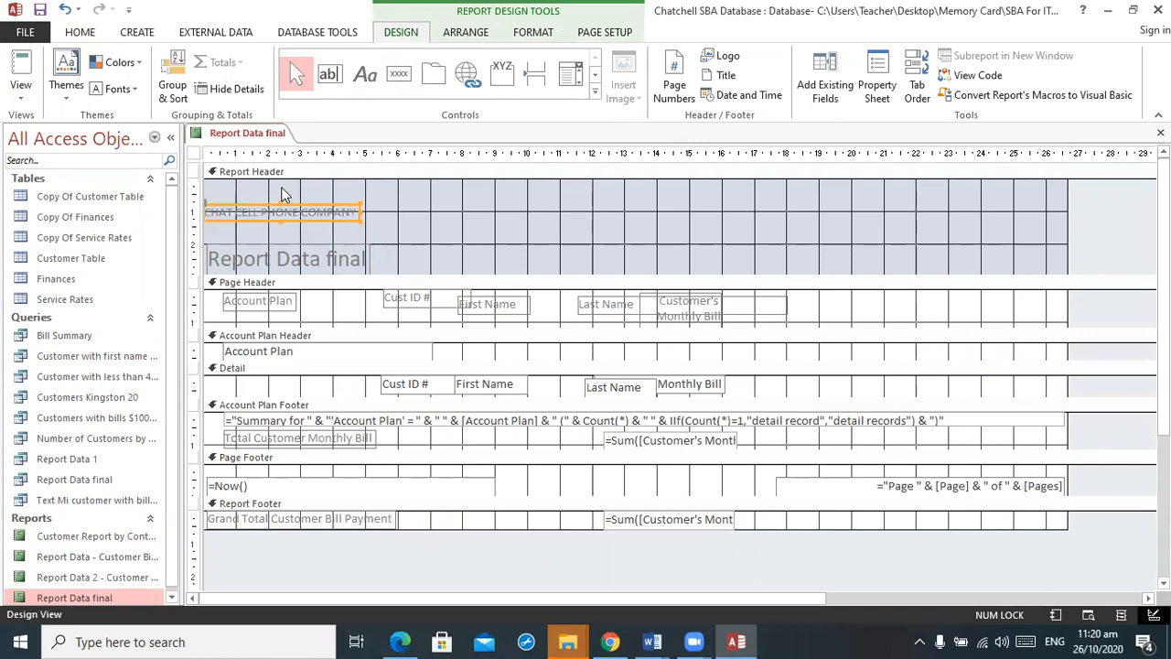
Step: Set the CHAT CELL PHONE COMPANY label in the Report Header to font Adobe Fan Heiti Std B, size 24
{"action": "left_click", "coordinate": [82, 33]}
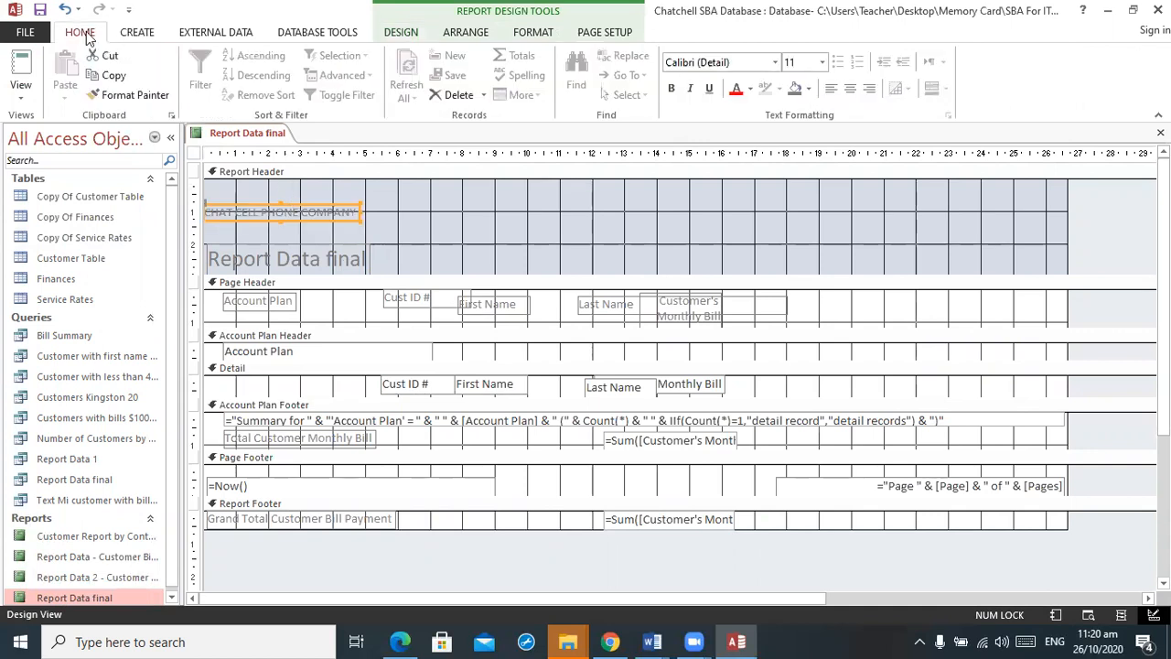
{"action": "left_click", "coordinate": [548, 32]}
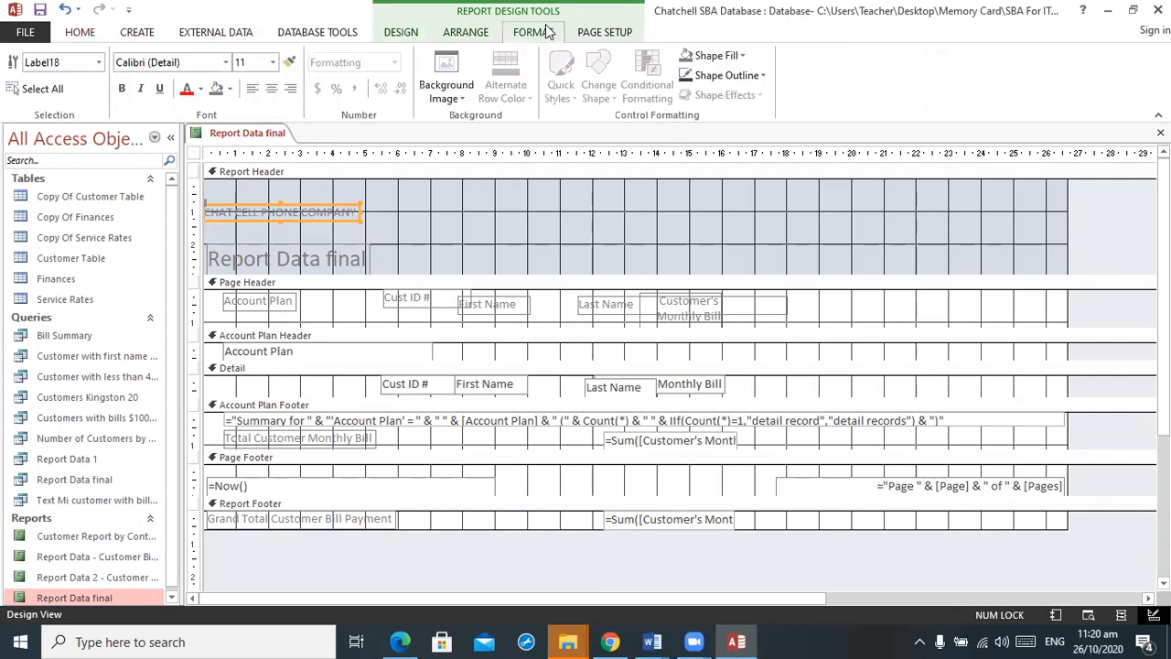
{"action": "left_click", "coordinate": [226, 63]}
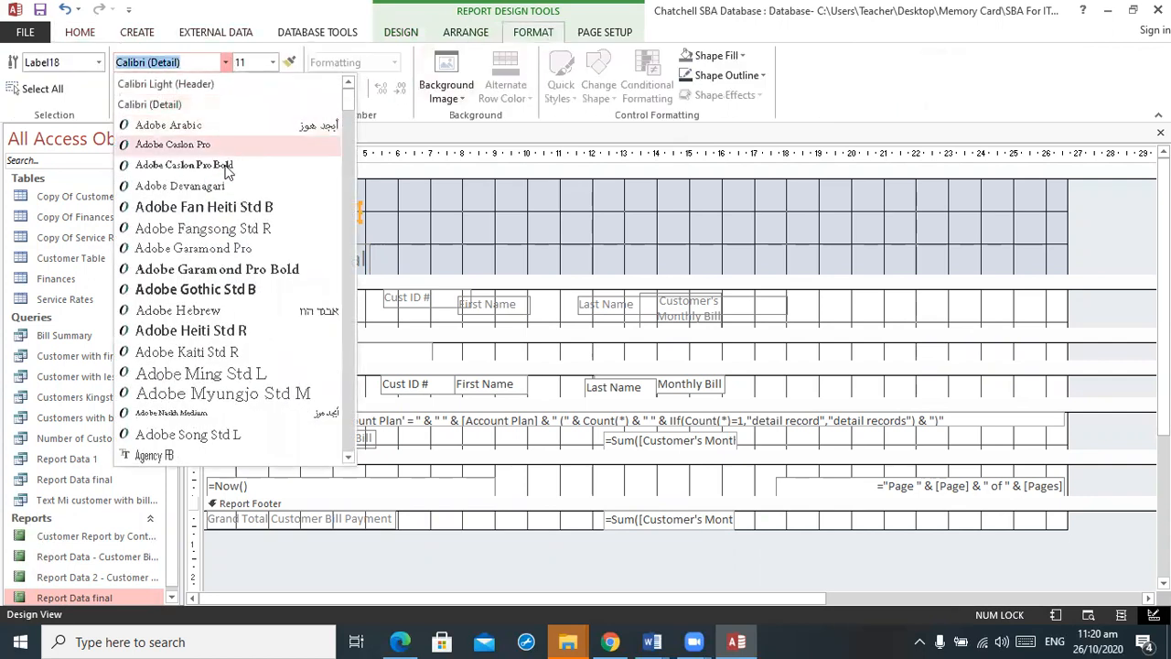
{"action": "left_click", "coordinate": [228, 209]}
{"action": "left_click", "coordinate": [272, 63]}
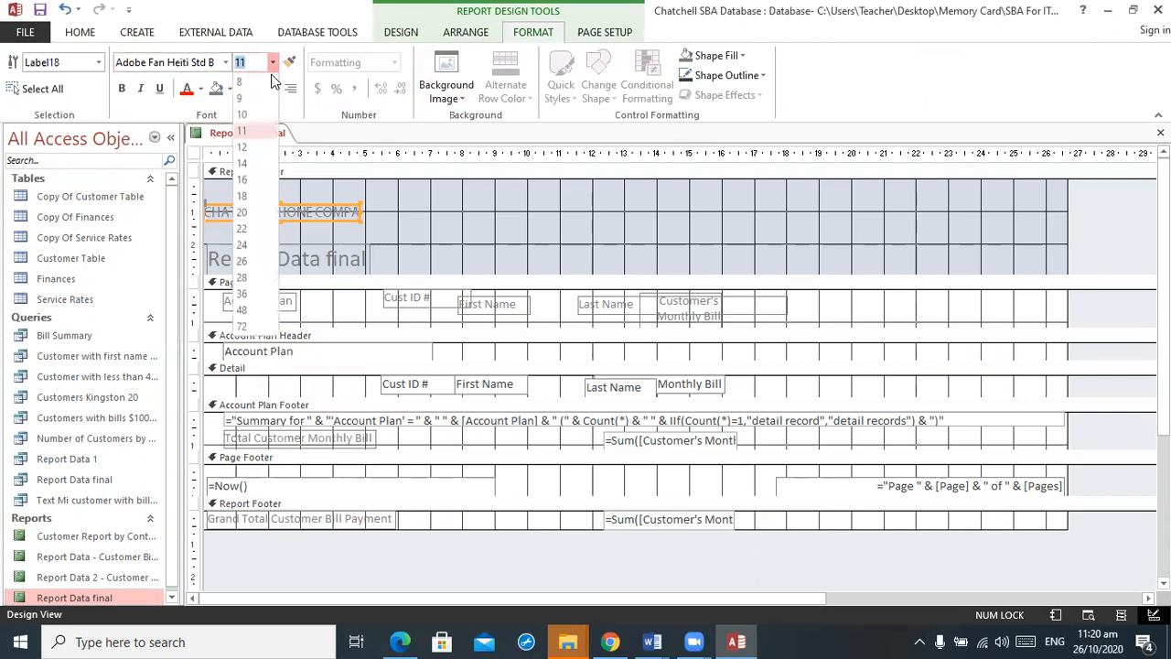
{"action": "left_click", "coordinate": [243, 258]}
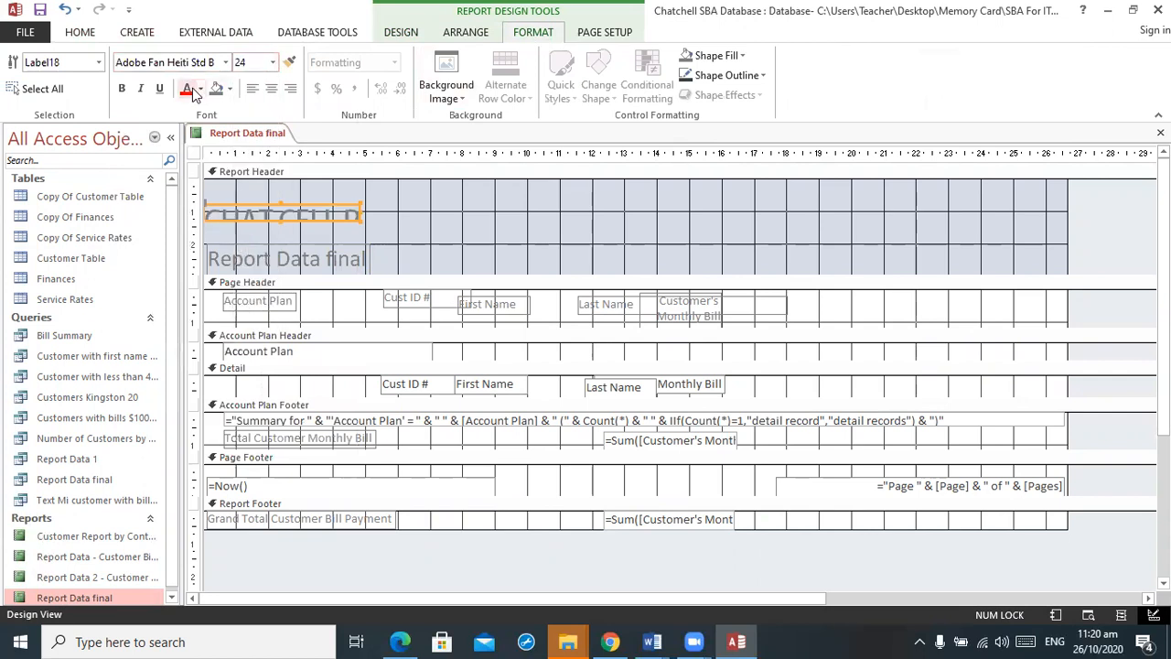
Step: Colour the company label text dark blue and widen the label to about 12.5 cm so the whole name fits
{"action": "left_click", "coordinate": [201, 89]}
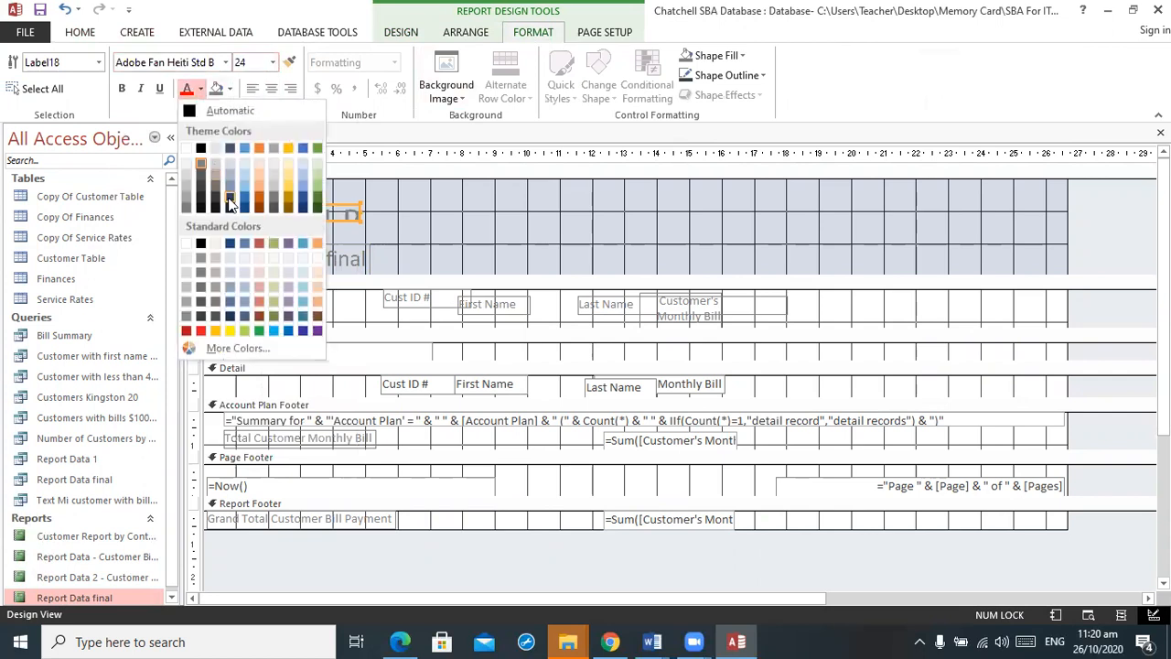
{"action": "left_click", "coordinate": [303, 331]}
{"action": "left_click_drag", "start_coordinate": [360, 219], "coordinate": [609, 217]}
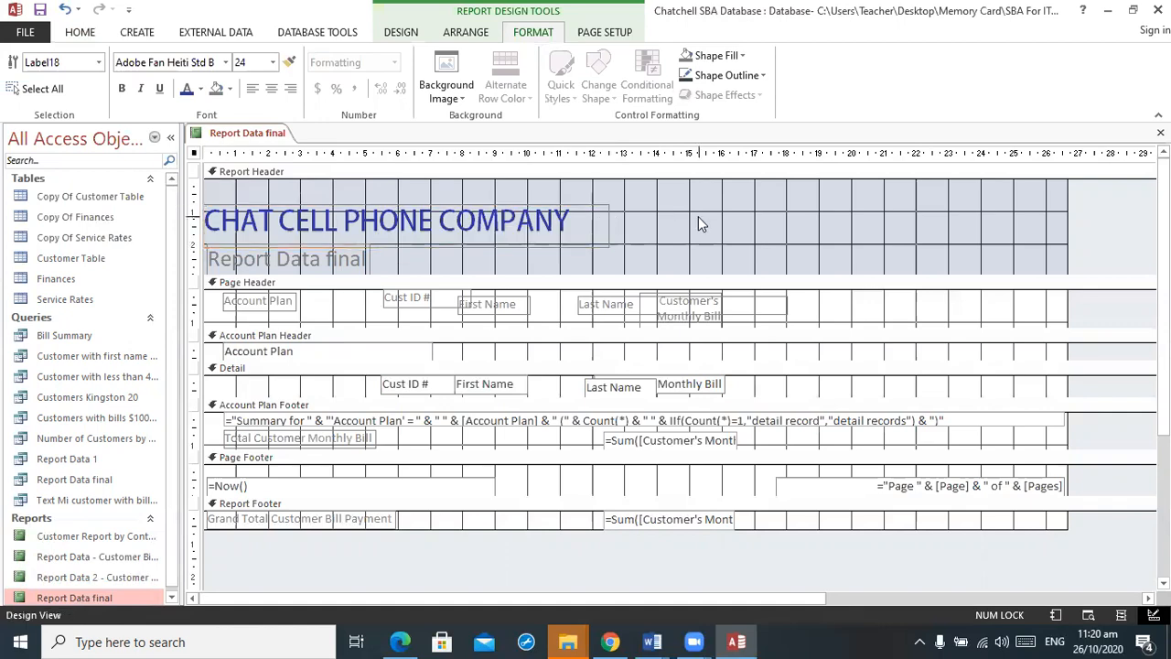
{"action": "left_click", "coordinate": [698, 216]}
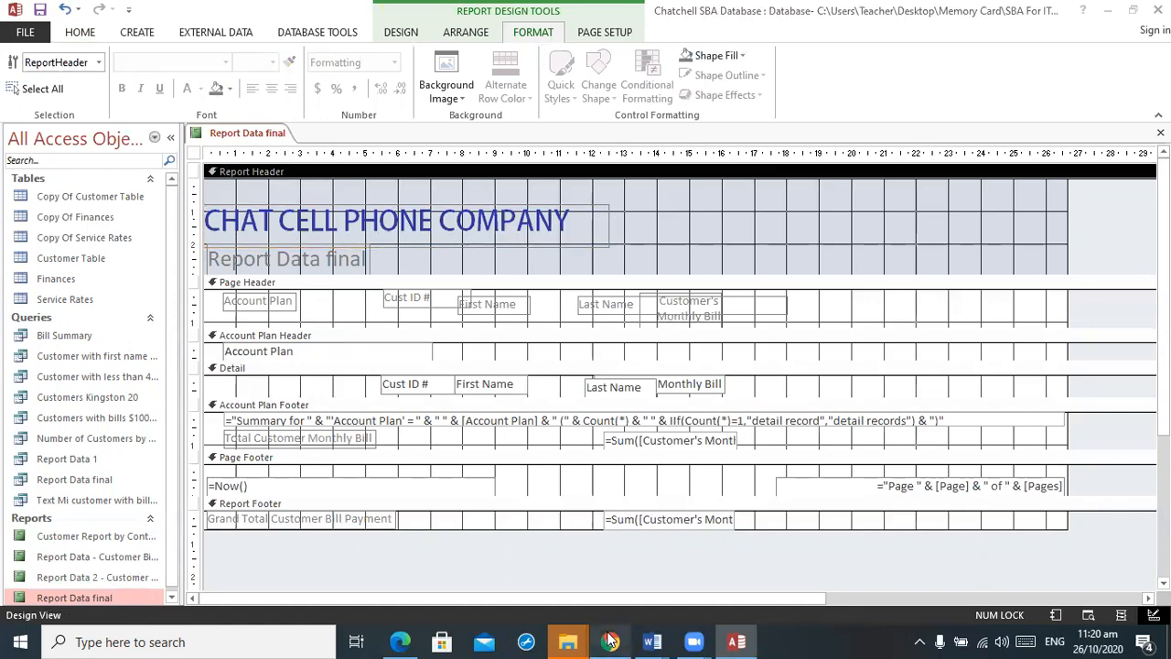
Step: Switch to Chrome and search in a new tab for "cell phone logo"
{"action": "left_click", "coordinate": [610, 641]}
{"action": "left_click", "coordinate": [1000, 16]}
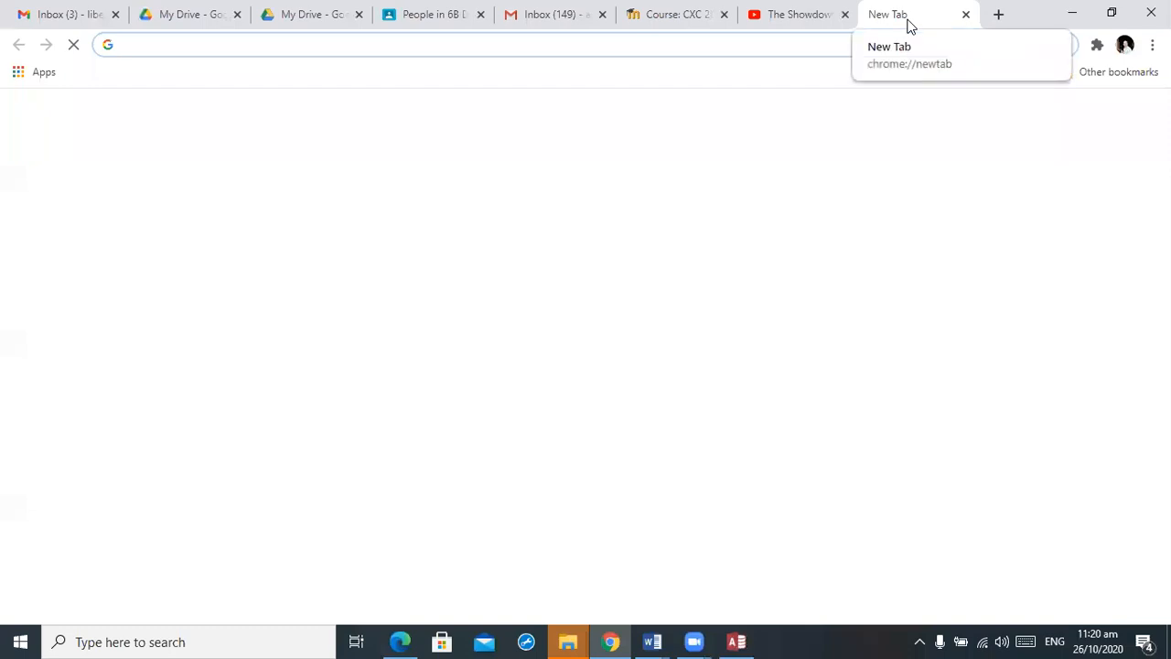
{"action": "type", "text": "cell phone logo"}
{"action": "key", "text": "Return"}
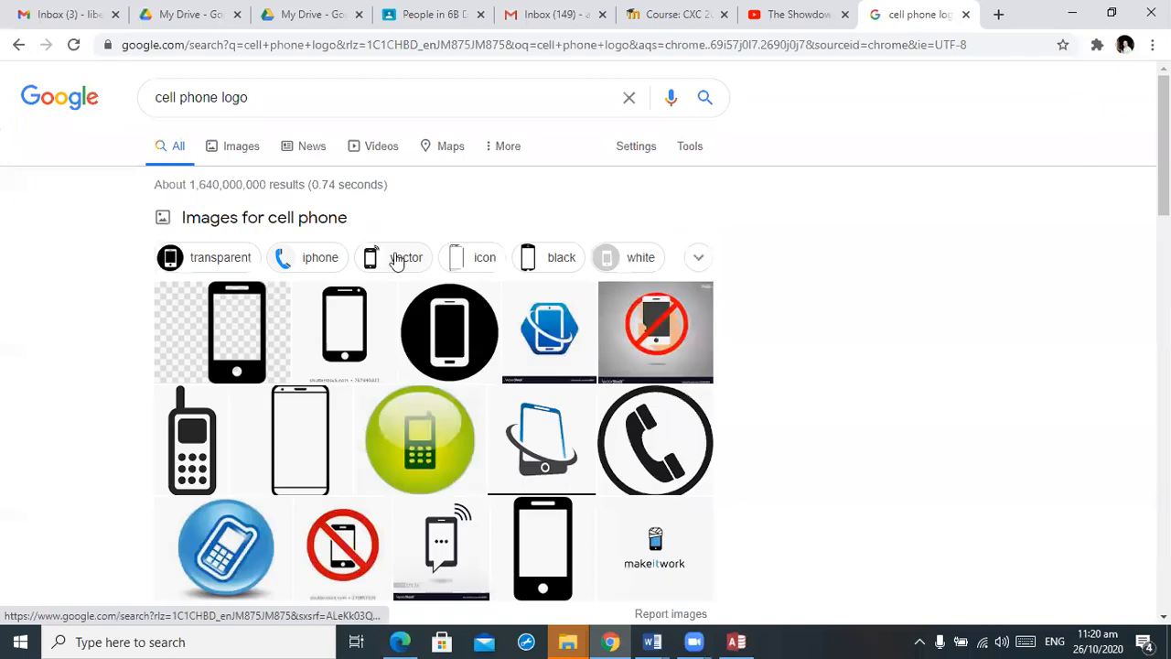
Step: Open the NicePNG black mobile phone outline from the image results and copy the image
{"action": "left_click", "coordinate": [338, 358]}
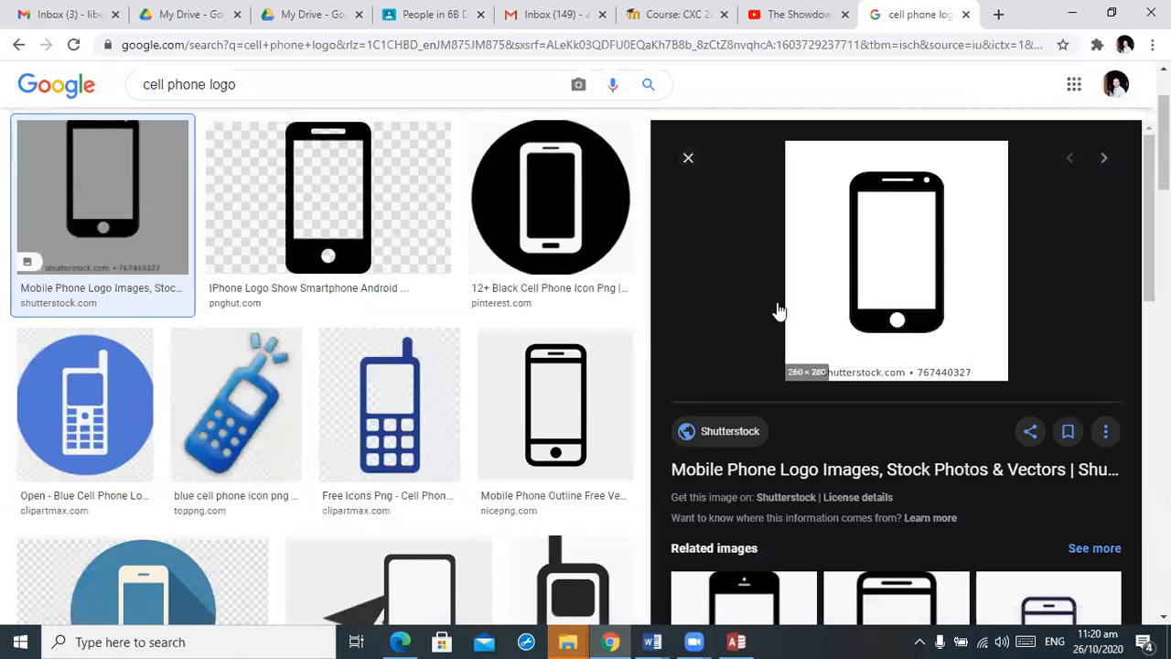
{"action": "left_click", "coordinate": [545, 407]}
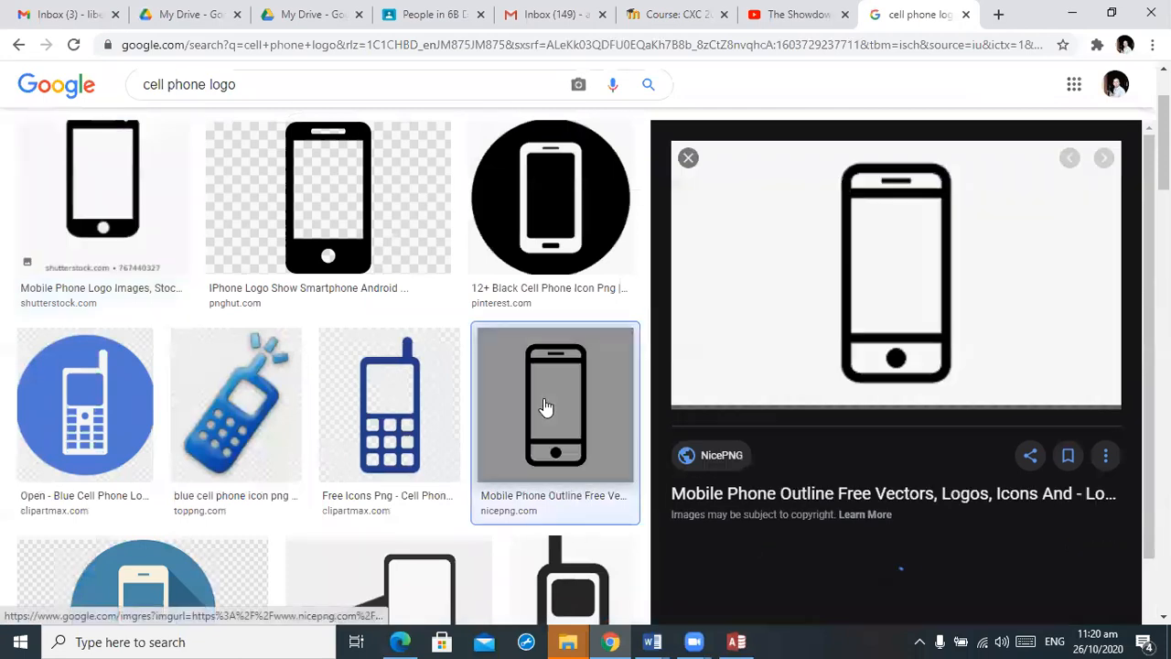
{"action": "right_click", "coordinate": [937, 267]}
{"action": "left_click", "coordinate": [998, 445]}
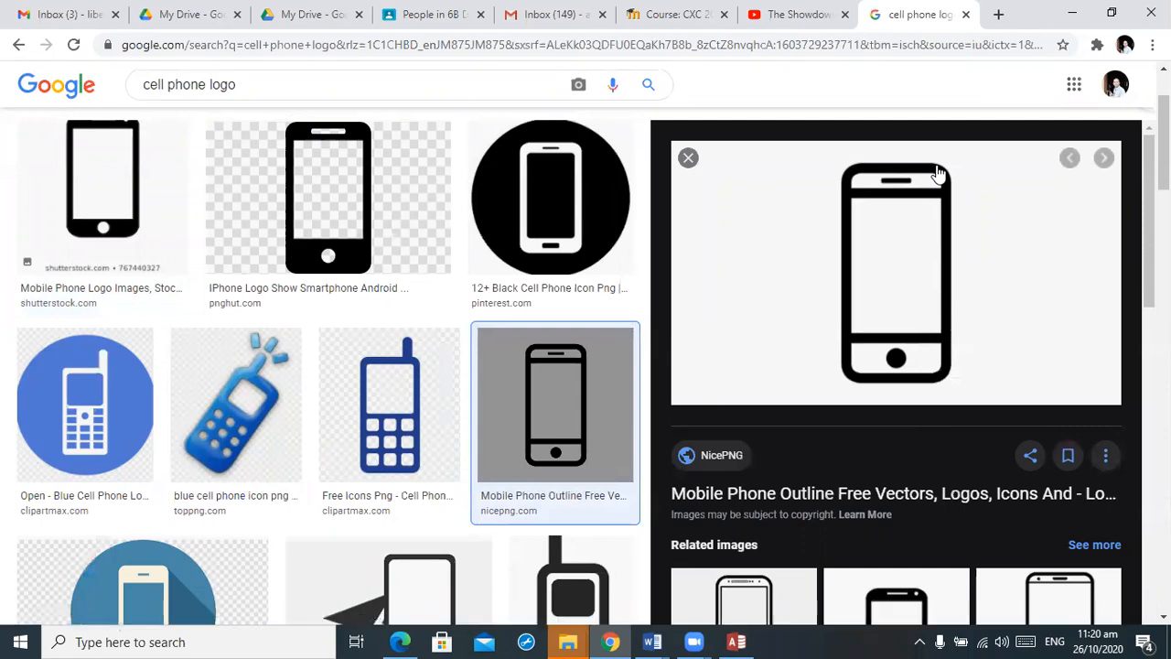
Step: Open Paint and paste the copied phone image onto the canvas
{"action": "left_click", "coordinate": [168, 640]}
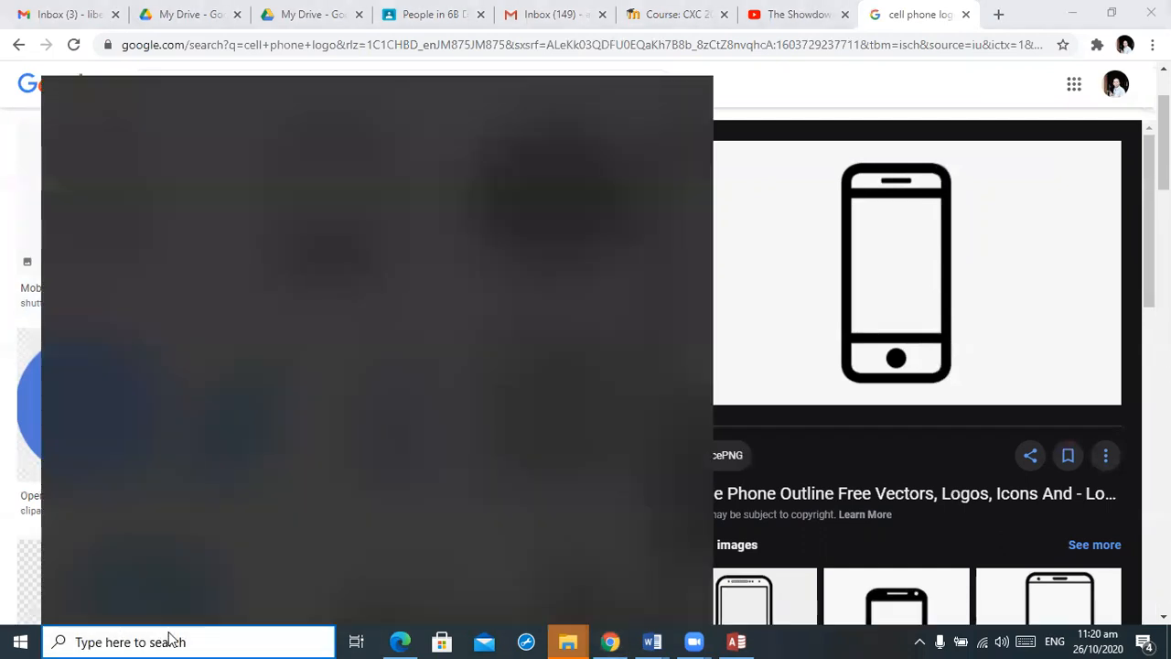
{"action": "type", "text": "paint"}
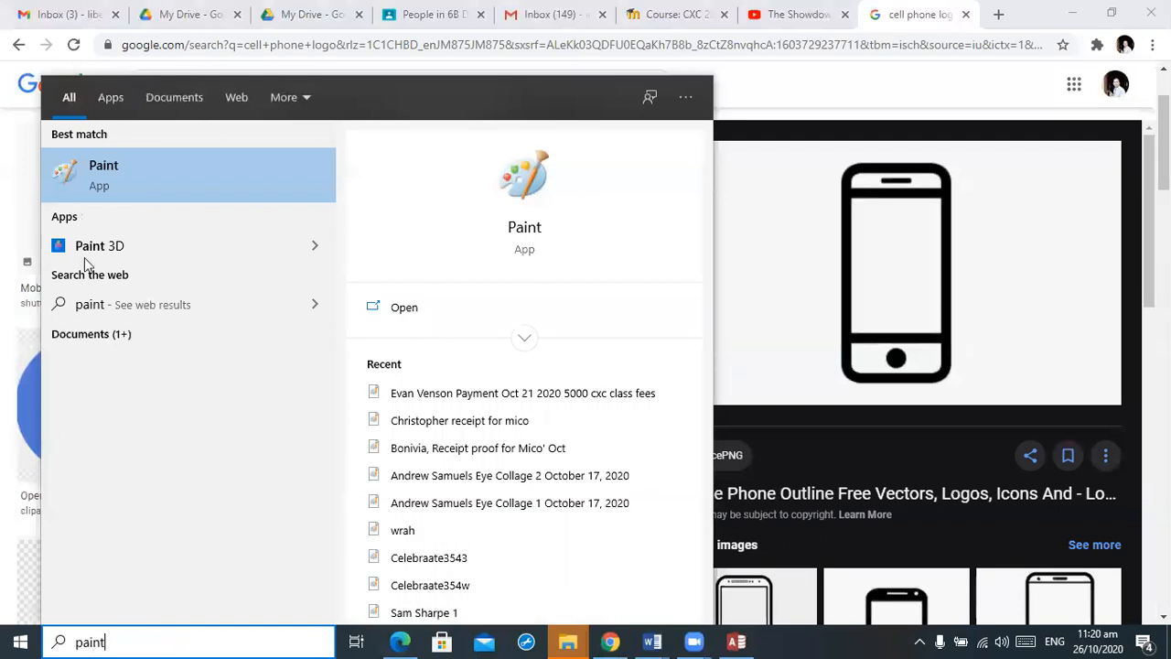
{"action": "left_click", "coordinate": [95, 164]}
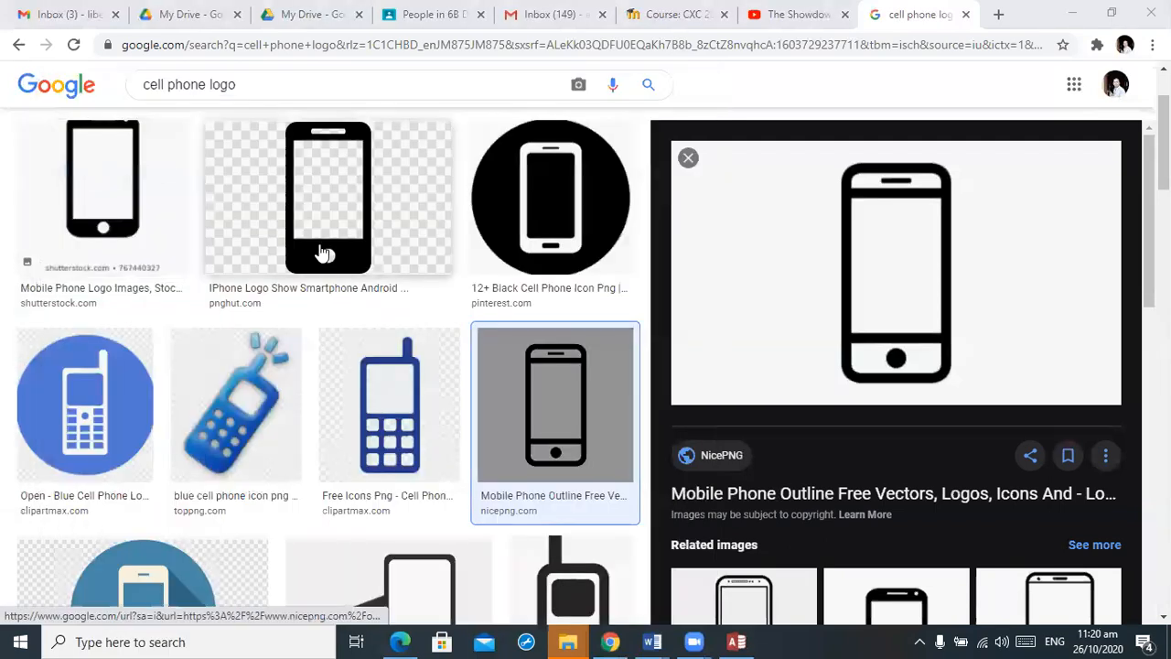
{"action": "key", "text": "ctrl+v"}
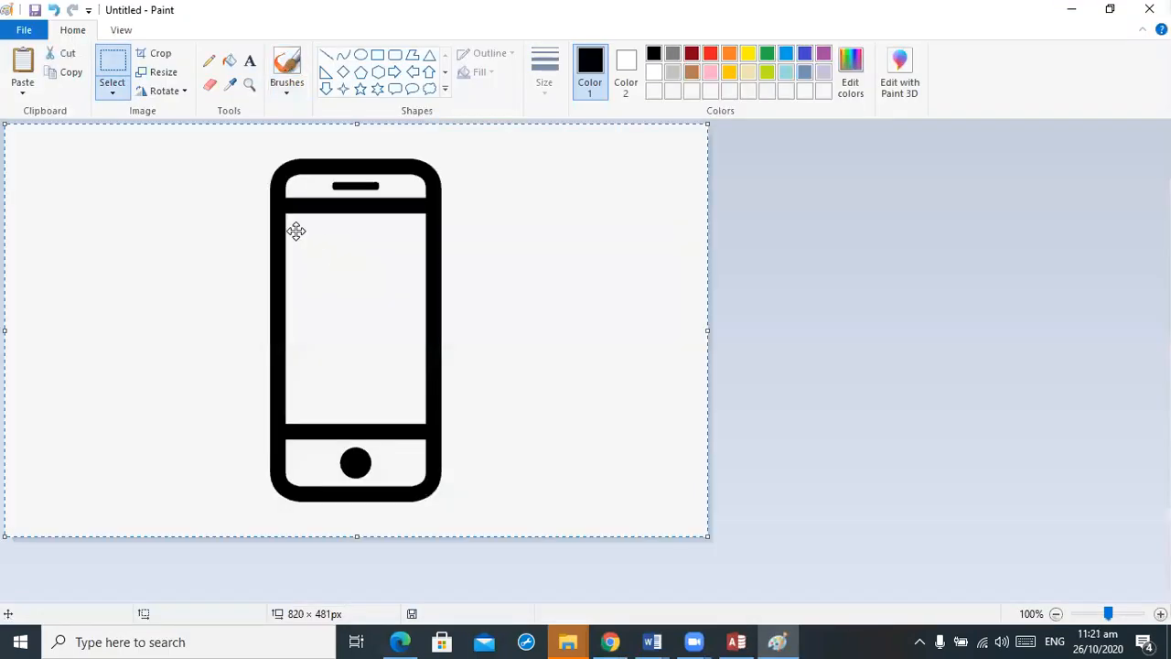
{"action": "left_click_drag", "start_coordinate": [707, 327], "coordinate": [444, 297]}
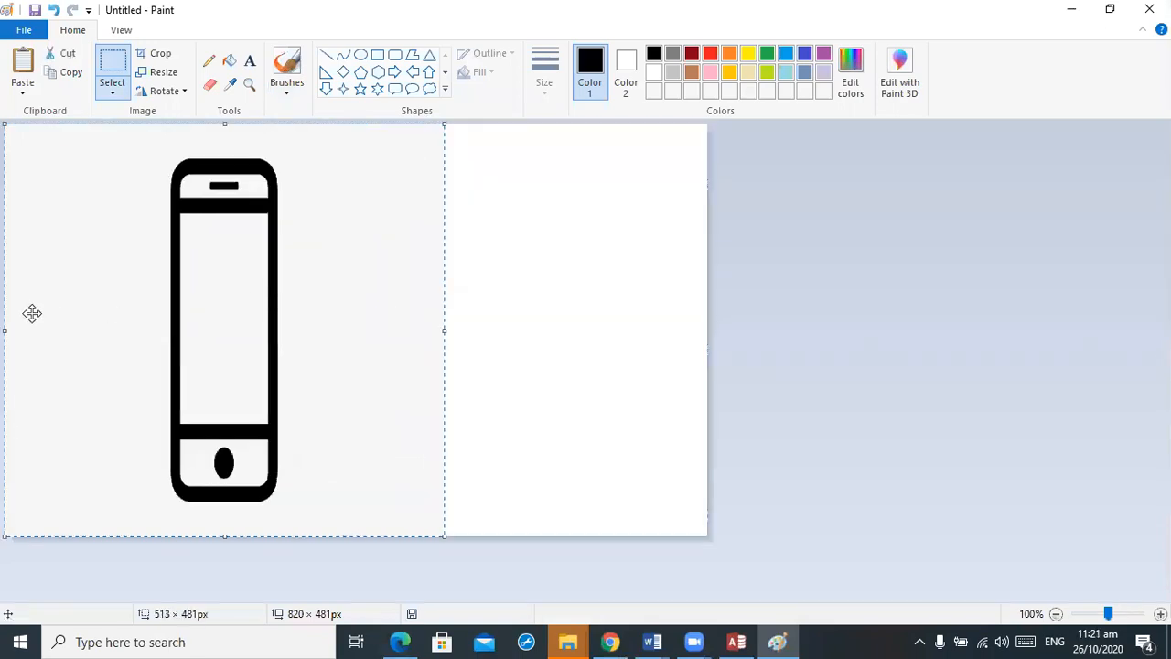
{"action": "left_click_drag", "start_coordinate": [9, 330], "coordinate": [138, 335]}
{"action": "key", "text": "ctrl+z"}
{"action": "key", "text": "ctrl+z"}
{"action": "key", "text": "ctrl+v"}
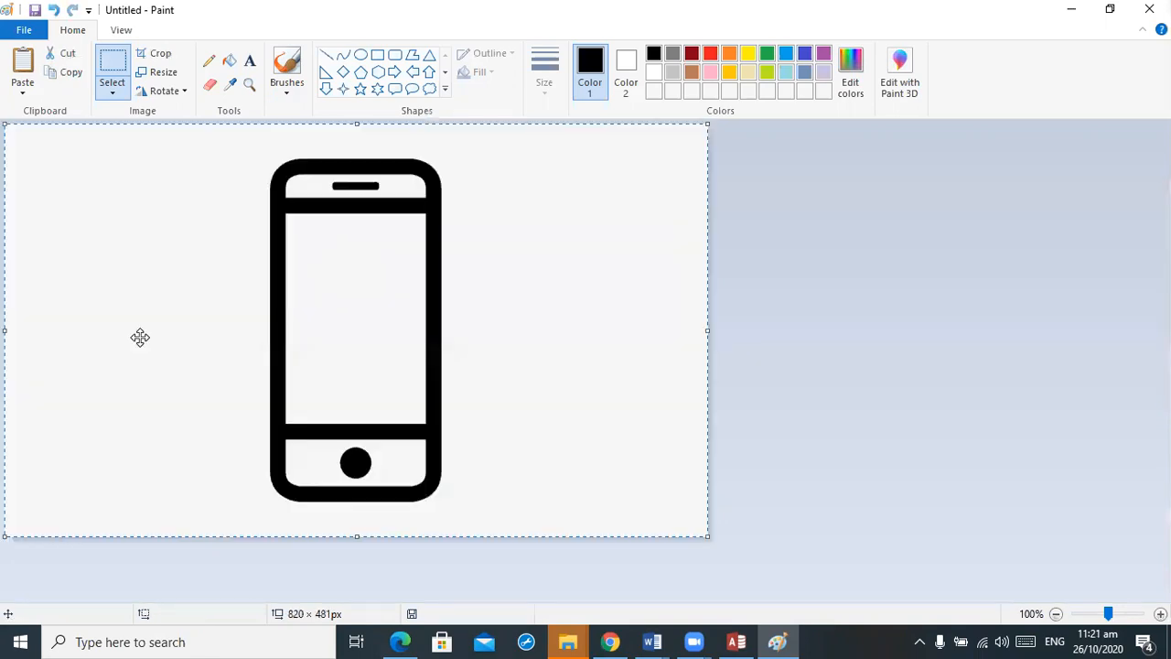
Step: Select an area of about 280 × 427 px closely around the phone and transfer it to a new Paint image
{"action": "left_click", "coordinate": [111, 64]}
{"action": "left_click_drag", "start_coordinate": [229, 144], "coordinate": [466, 509]}
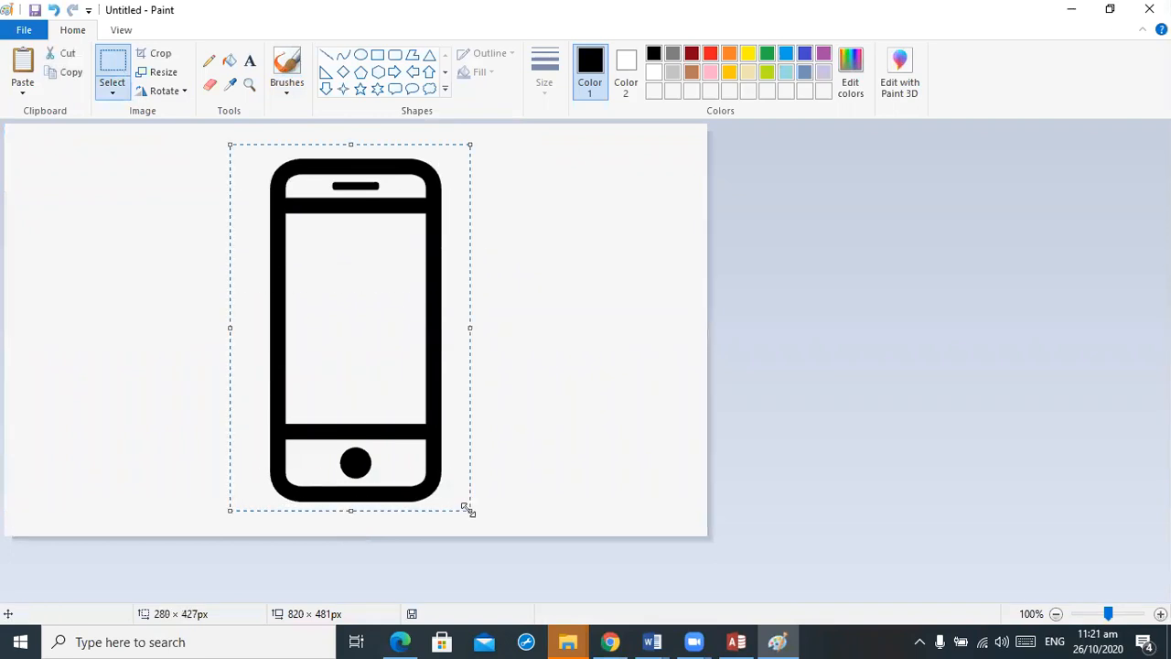
{"action": "key", "text": "Delete"}
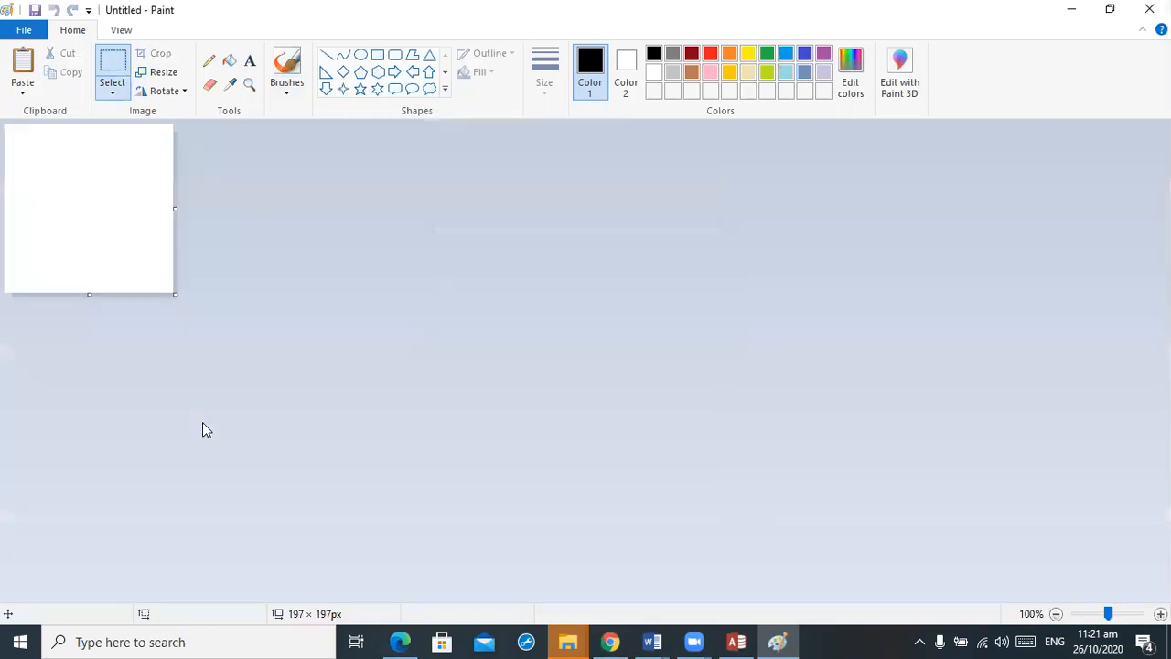
Step: Add the text "Chat Cell Phone" in Bodoni MT Black, size 16, on two lines inside the phone's screen
{"action": "left_click", "coordinate": [250, 61]}
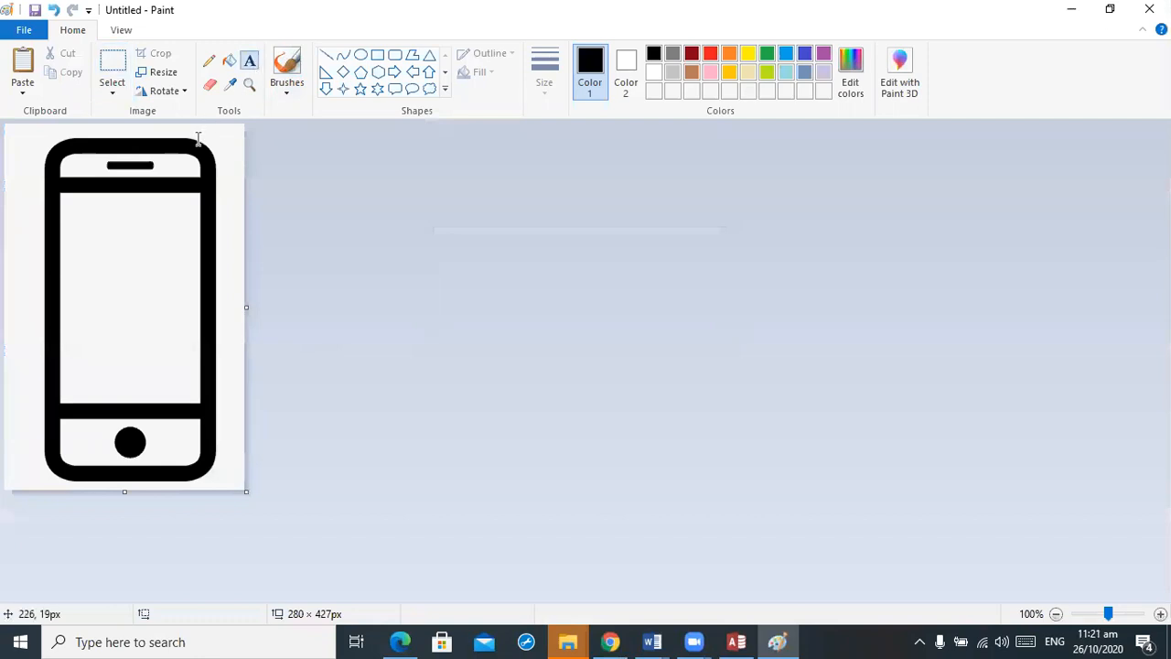
{"action": "left_click", "coordinate": [82, 187]}
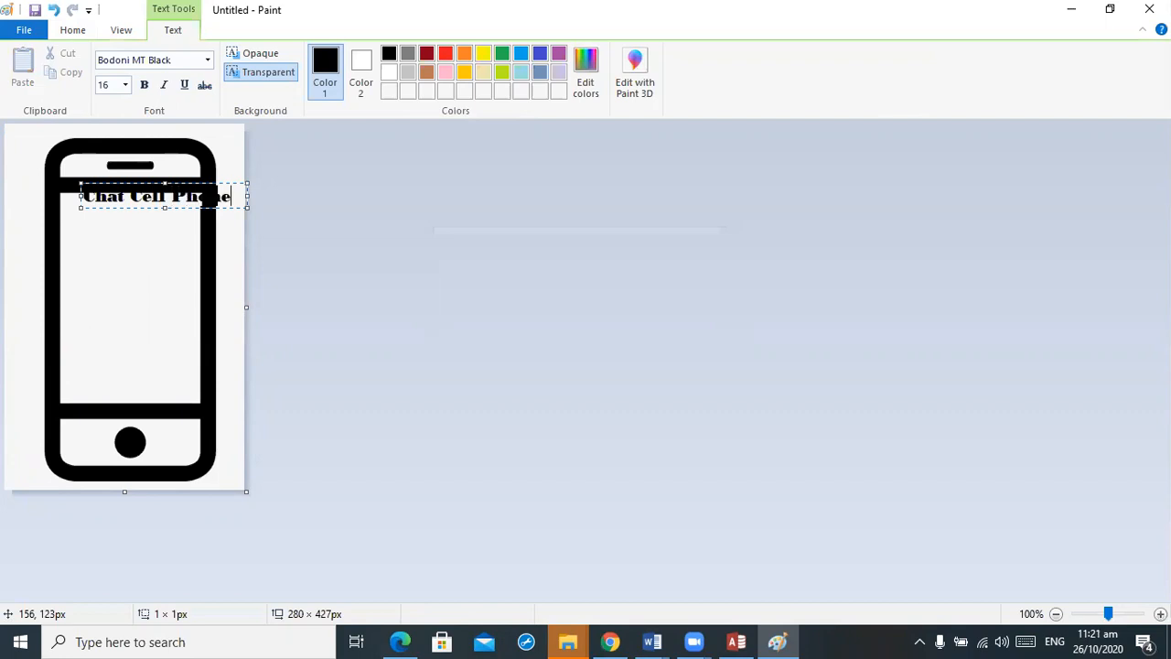
{"action": "left_click_drag", "start_coordinate": [133, 210], "coordinate": [70, 219]}
{"action": "left_click", "coordinate": [157, 223]}
{"action": "key", "text": "Return"}
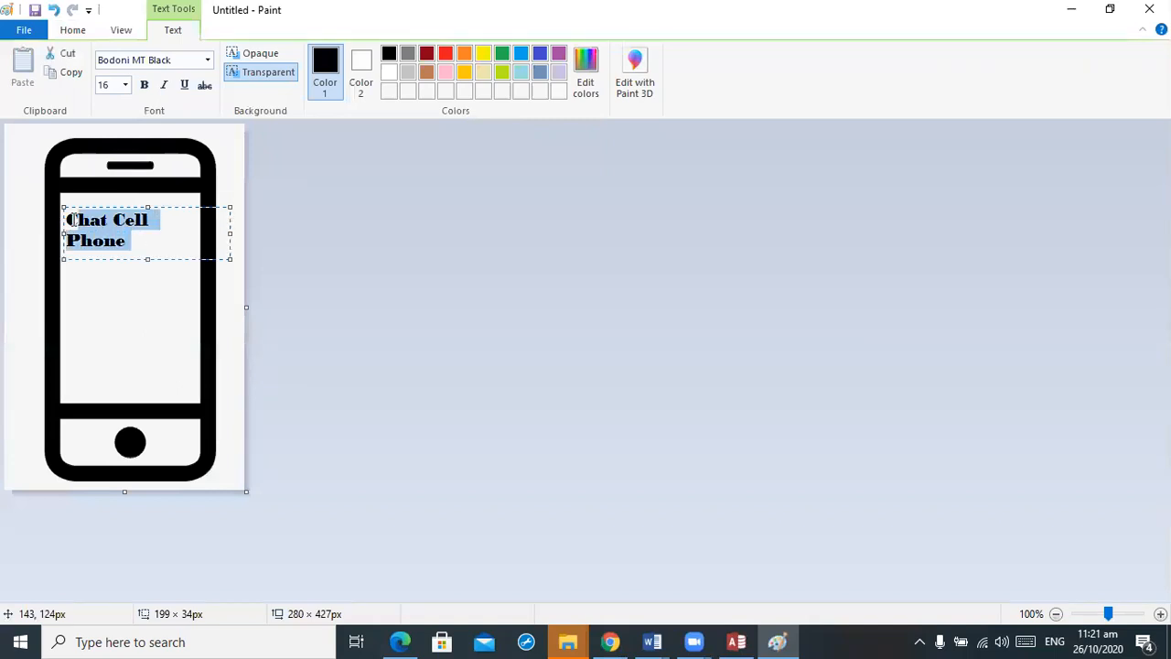
Step: Colour the Chat Cell Phone text red and narrow its text box to fit inside the phone's screen
{"action": "left_click", "coordinate": [446, 55]}
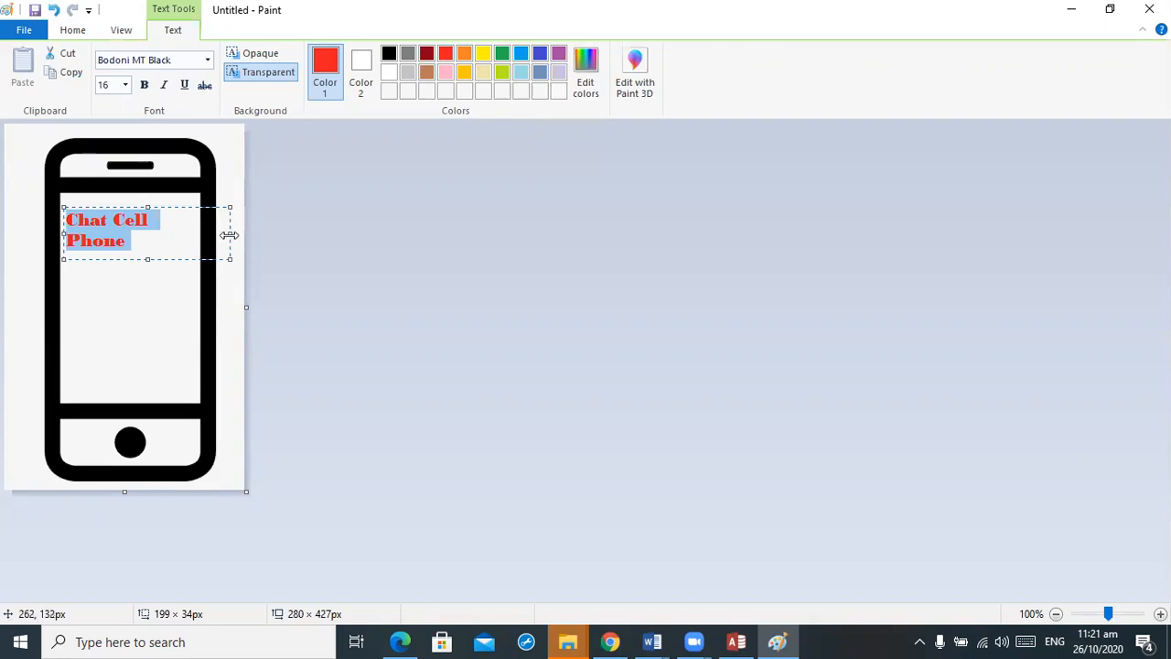
{"action": "left_click_drag", "start_coordinate": [171, 234], "coordinate": [173, 233]}
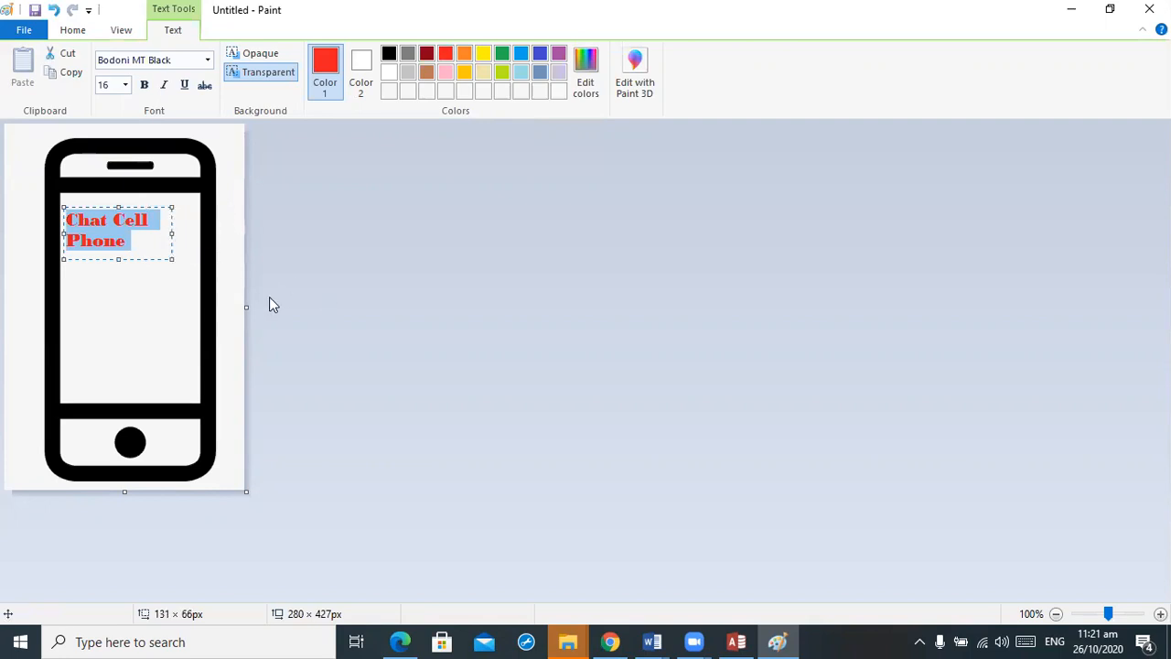
{"action": "left_click", "coordinate": [66, 184]}
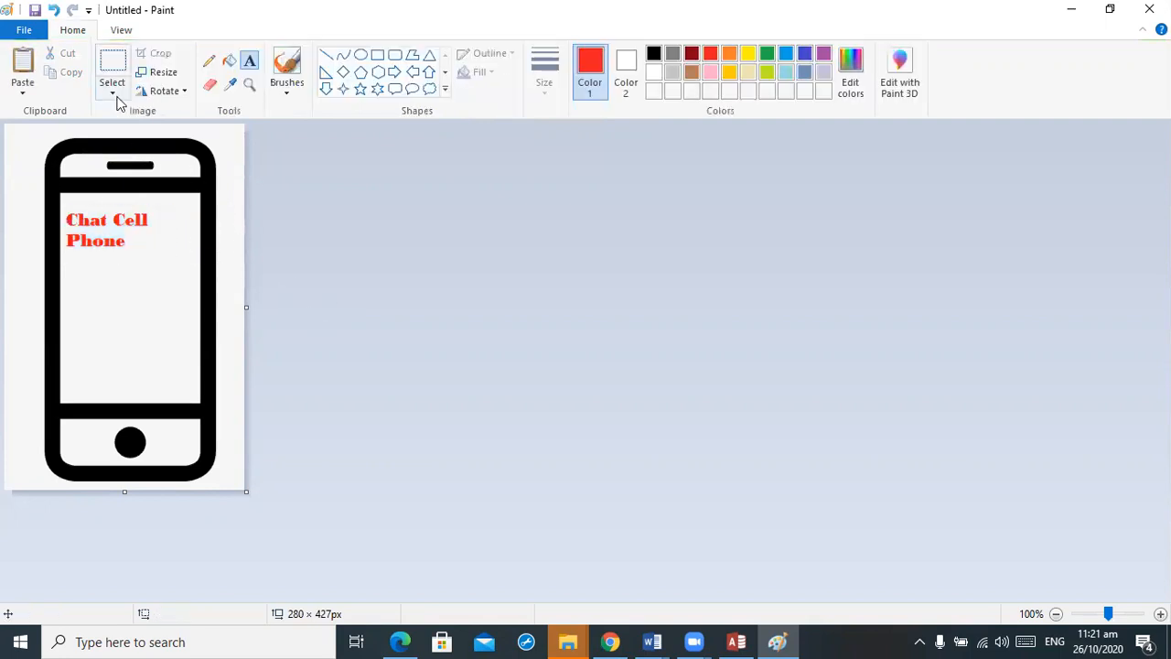
Step: Save the image as the PNG file "Chatcell logo" in Desktop > Memory Card > SBA For IT Demonstration
{"action": "left_click", "coordinate": [36, 11]}
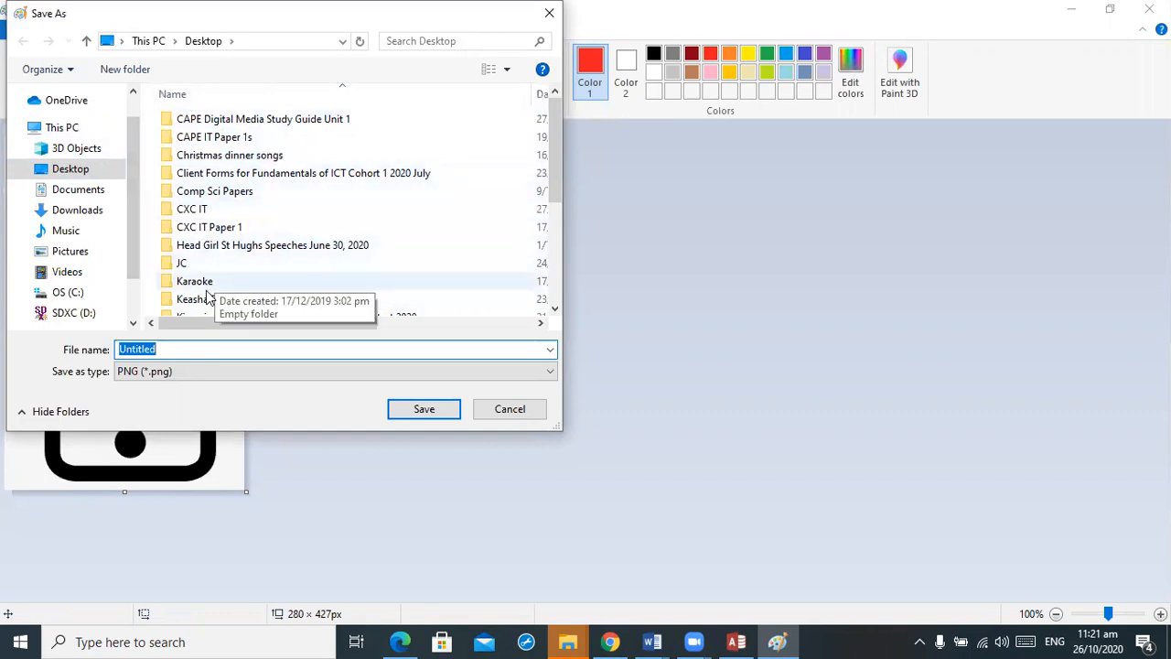
{"action": "left_click", "coordinate": [553, 310]}
{"action": "left_click", "coordinate": [554, 310]}
{"action": "left_click", "coordinate": [553, 310]}
{"action": "left_click", "coordinate": [554, 310]}
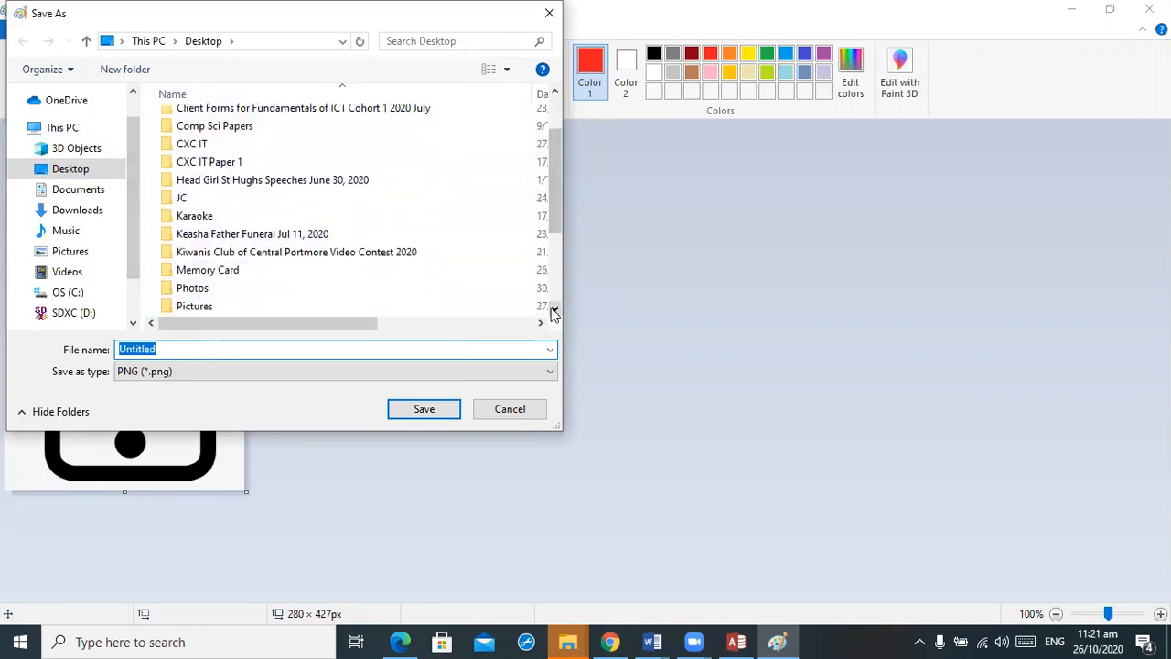
{"action": "left_click", "coordinate": [554, 310]}
{"action": "double_click", "coordinate": [210, 256]}
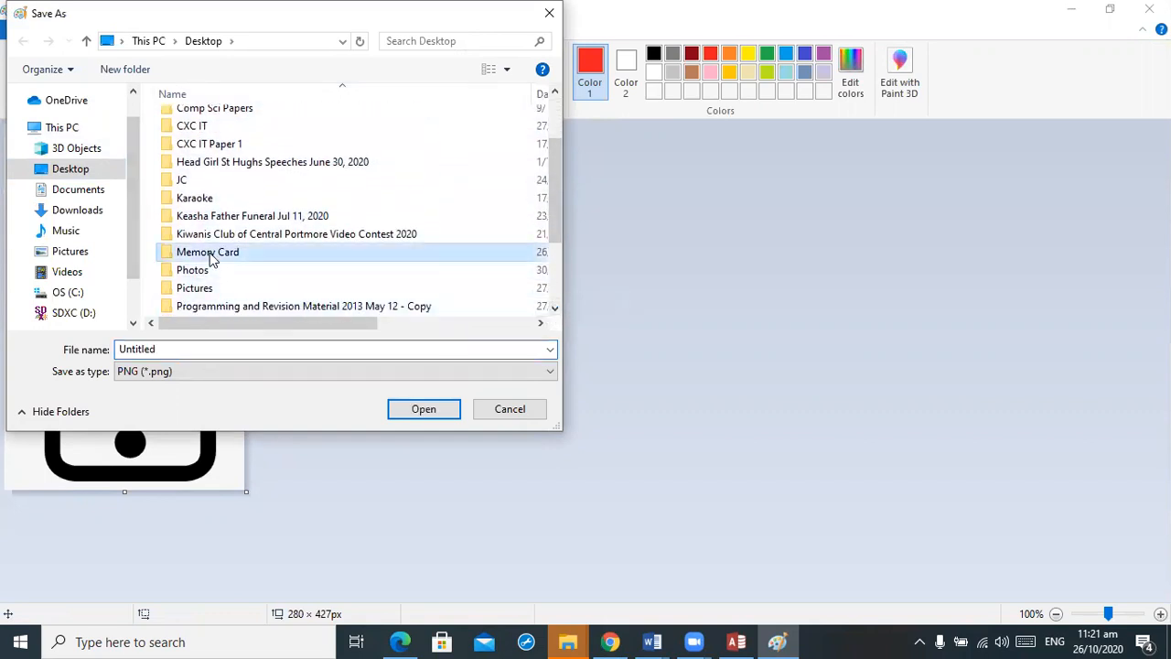
{"action": "double_click", "coordinate": [382, 20]}
{"action": "double_click", "coordinate": [237, 355]}
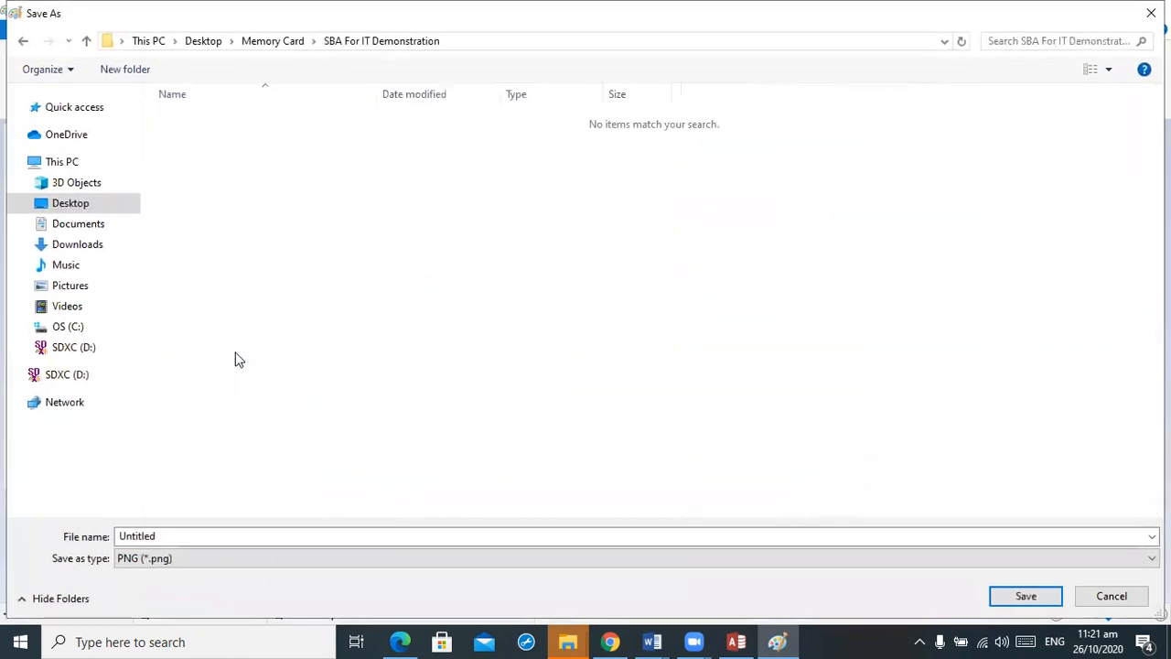
{"action": "double_click", "coordinate": [210, 539]}
{"action": "type", "text": "Chatcell logo"}
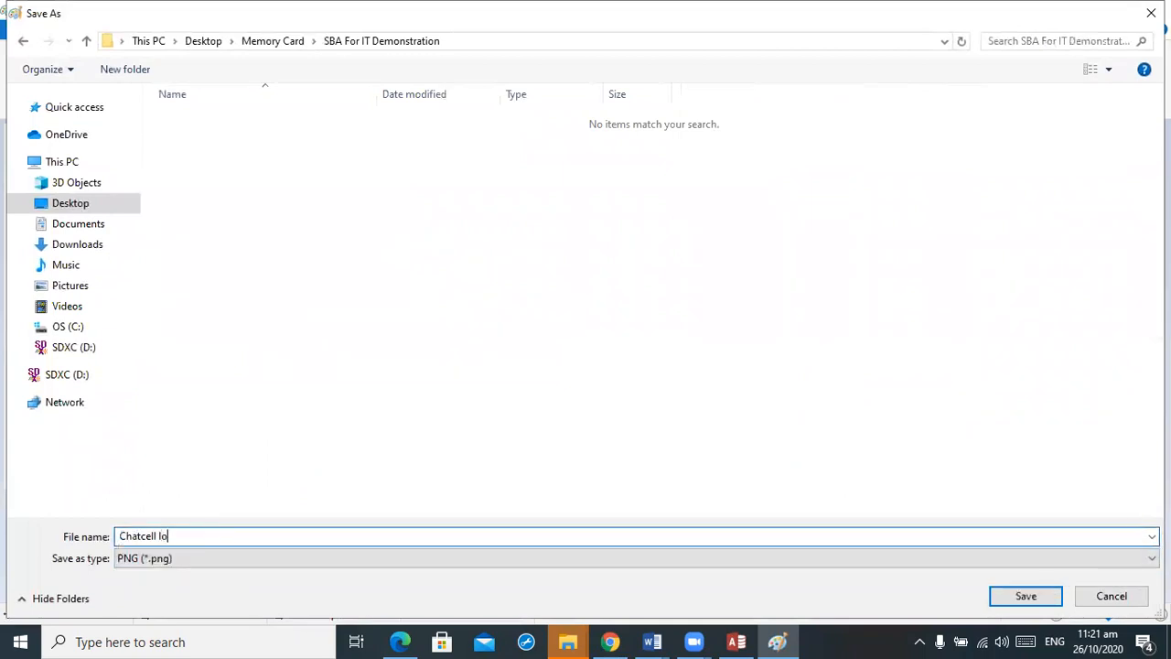
{"action": "key", "text": "Return"}
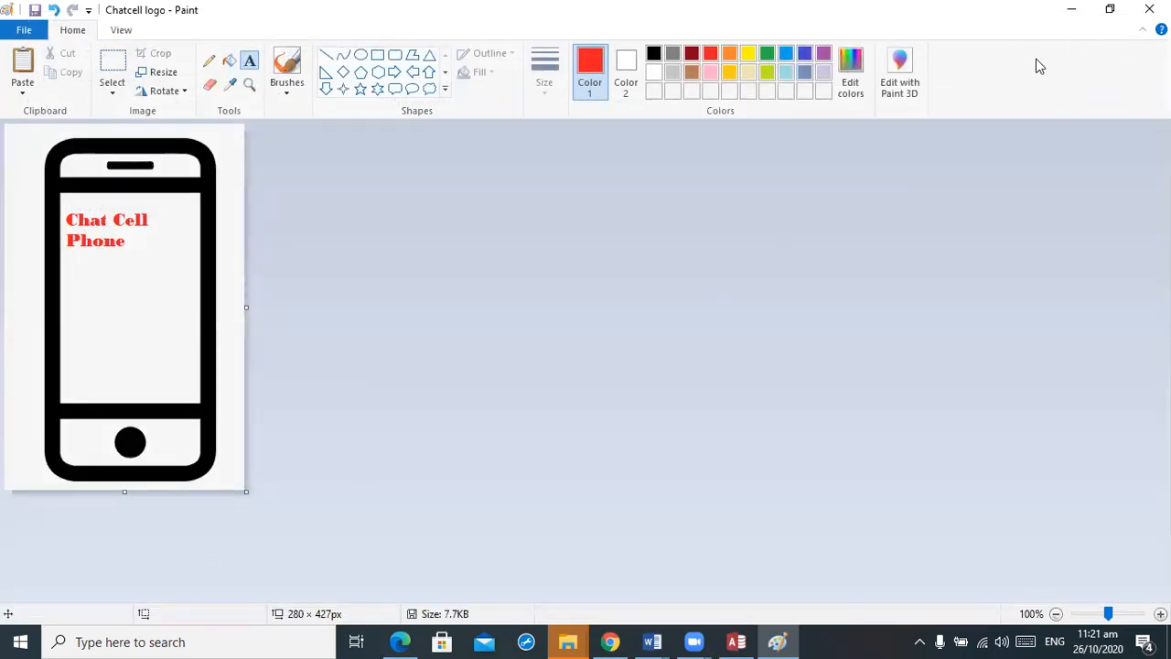
Step: Switch to the Access report design and insert the "Chatcell logo" picture in the Report Header, beside the company title
{"action": "left_click", "coordinate": [735, 641]}
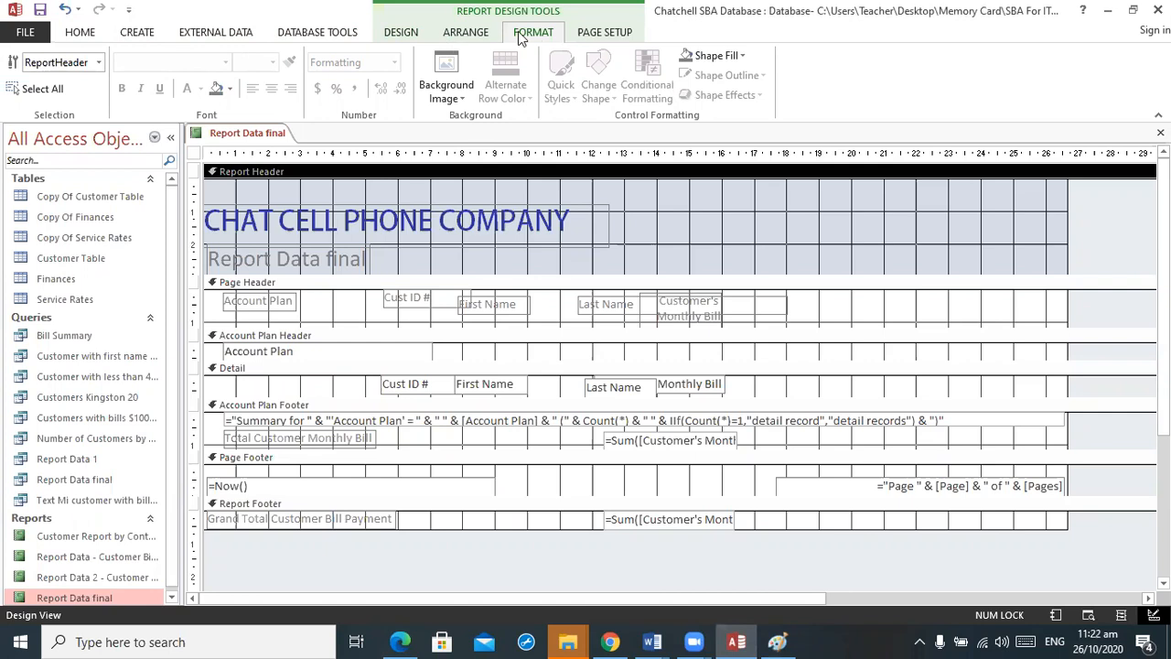
{"action": "left_click", "coordinate": [91, 35]}
{"action": "left_click", "coordinate": [466, 34]}
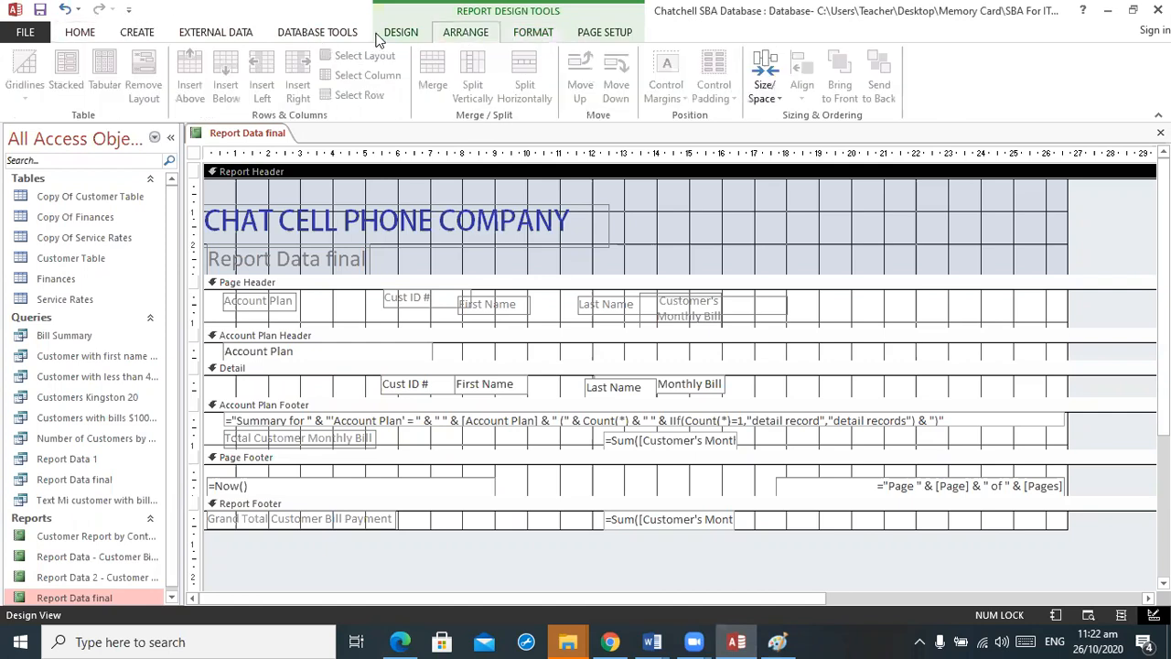
{"action": "left_click", "coordinate": [399, 34]}
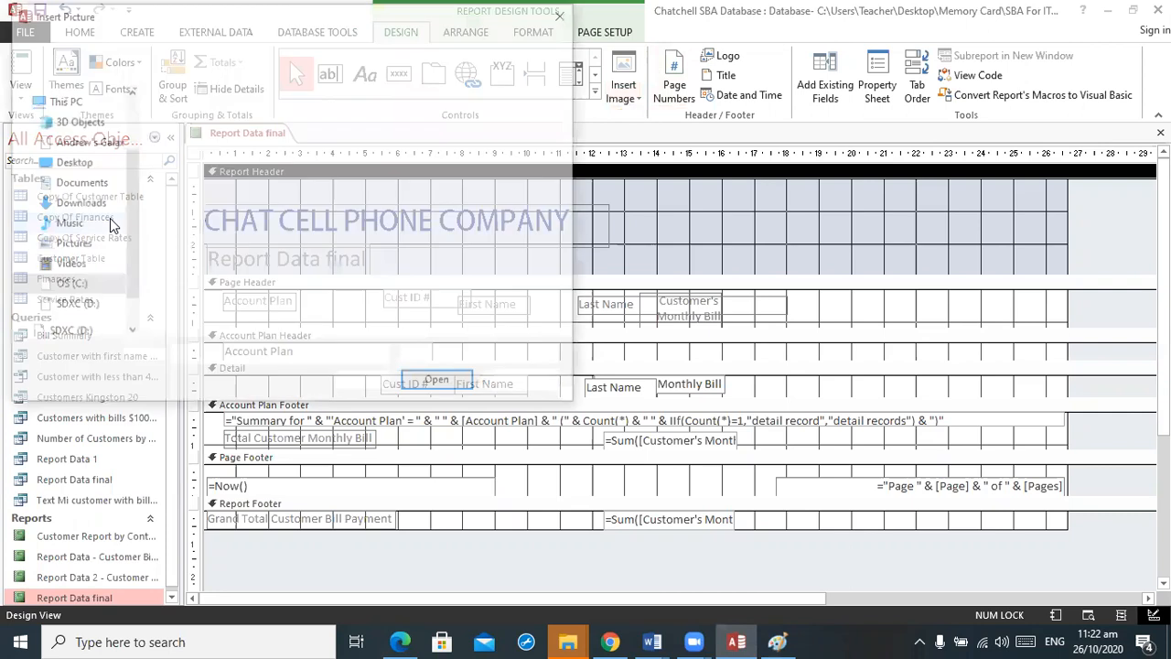
{"action": "double_click", "coordinate": [200, 168]}
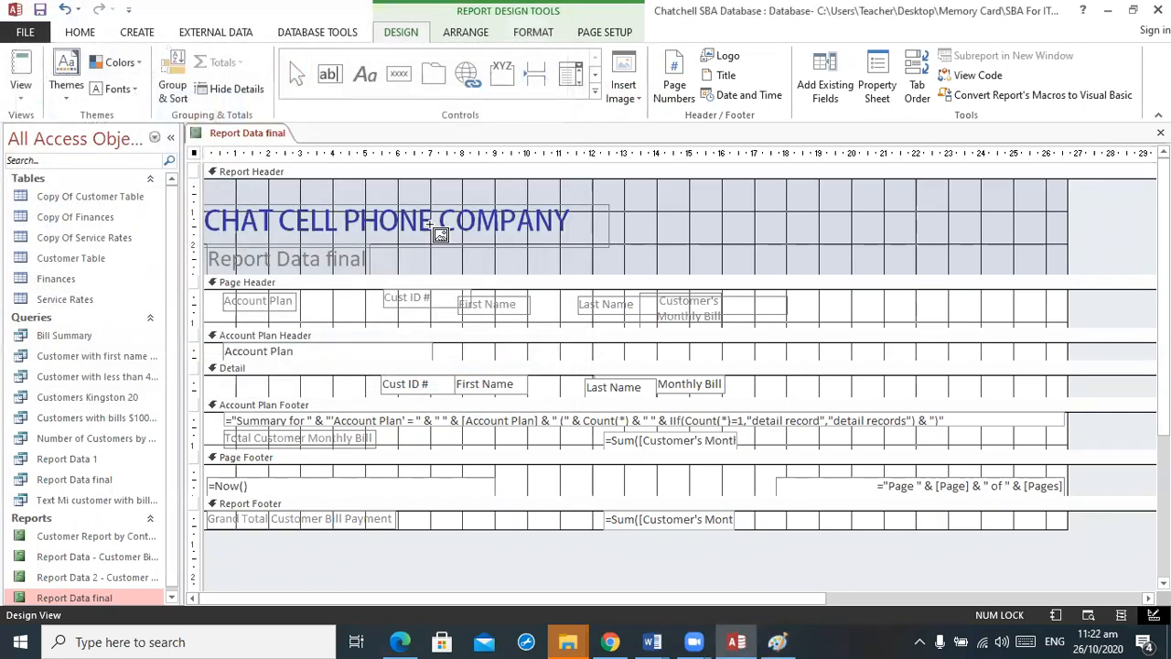
{"action": "left_click", "coordinate": [678, 200]}
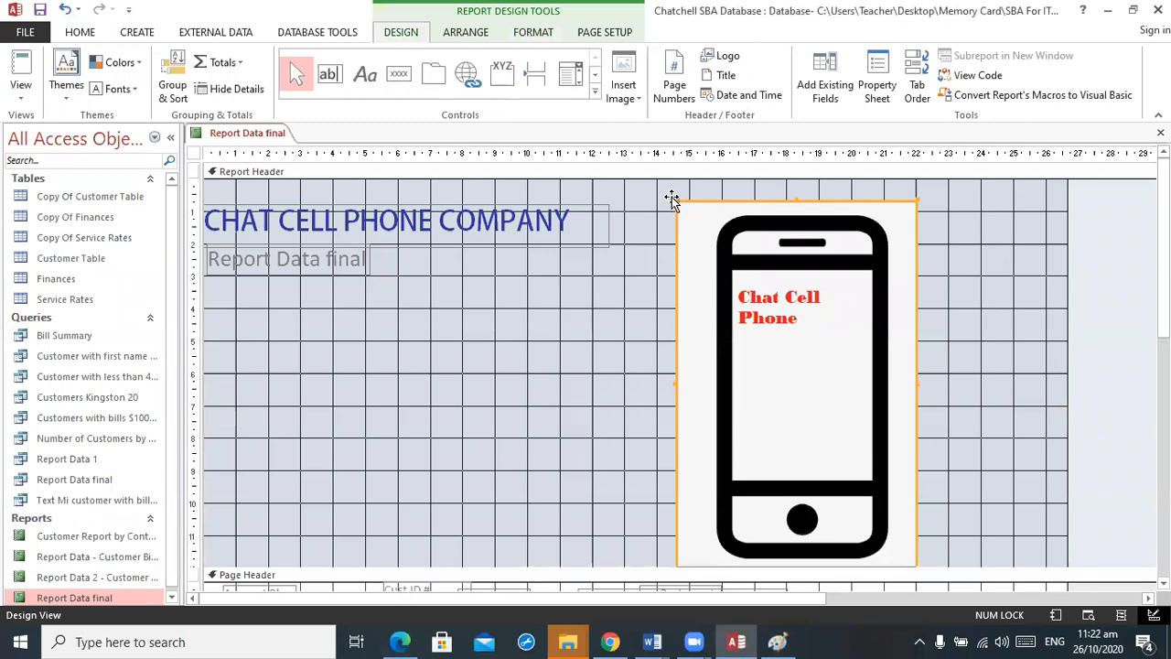
Step: Shrink the logo image in the Report Header to about 2.4 cm wide and 3.7 cm high
{"action": "left_click_drag", "start_coordinate": [915, 201], "coordinate": [725, 256]}
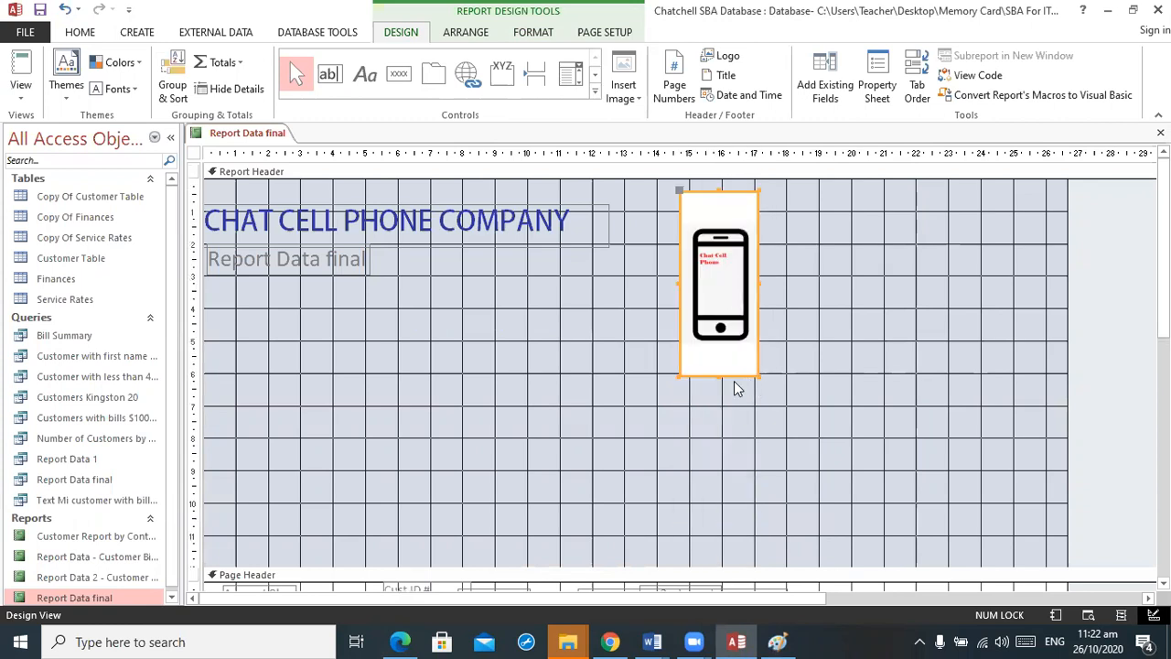
{"action": "left_click_drag", "start_coordinate": [719, 373], "coordinate": [730, 313]}
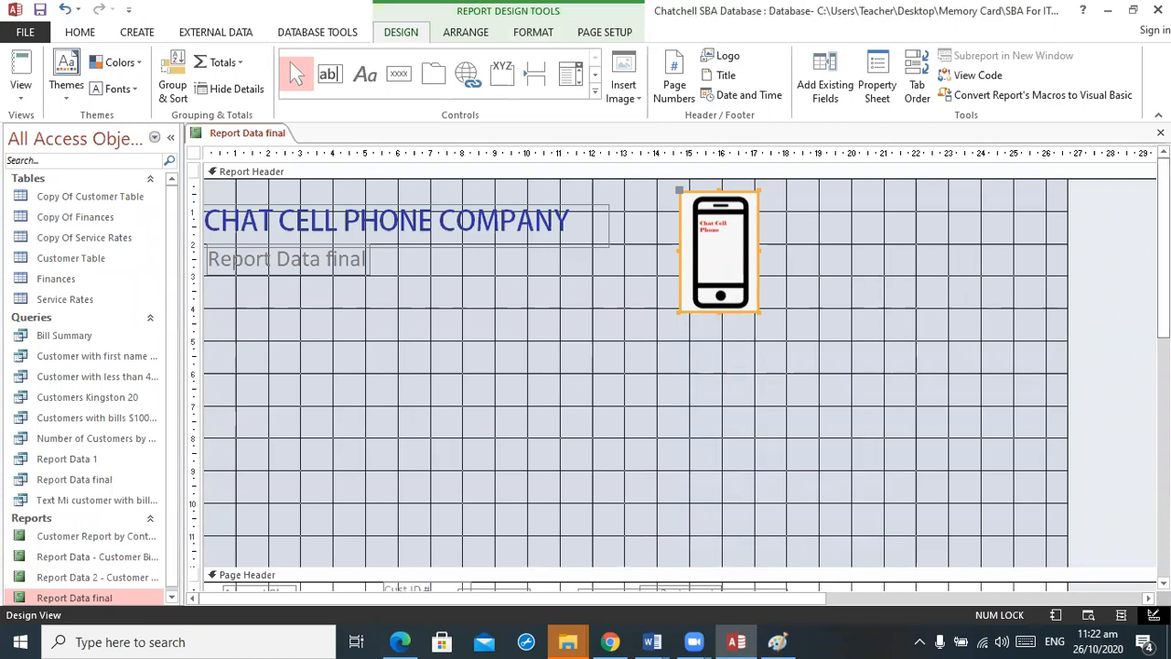
Step: Reduce the Report Header's height to about 4.8 cm, just below the logo, and display the report in Report View
{"action": "scroll", "coordinate": [700, 501], "scroll_direction": "down", "scroll_amount": 3}
{"action": "left_click_drag", "start_coordinate": [688, 487], "coordinate": [695, 251]}
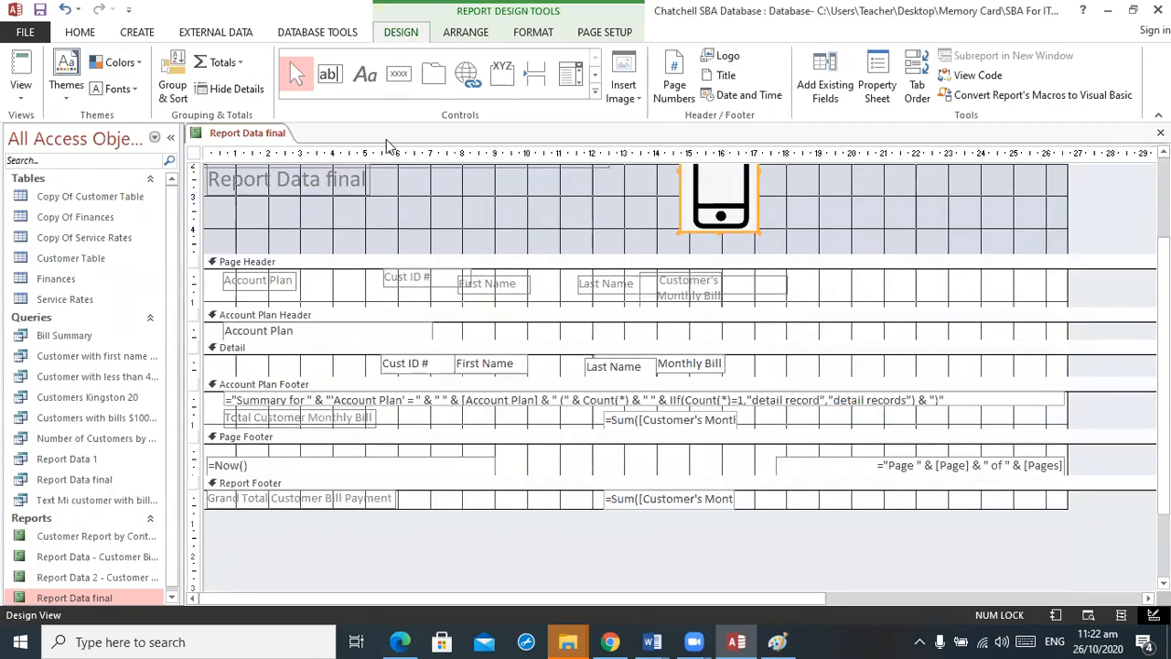
{"action": "left_click", "coordinate": [28, 62]}
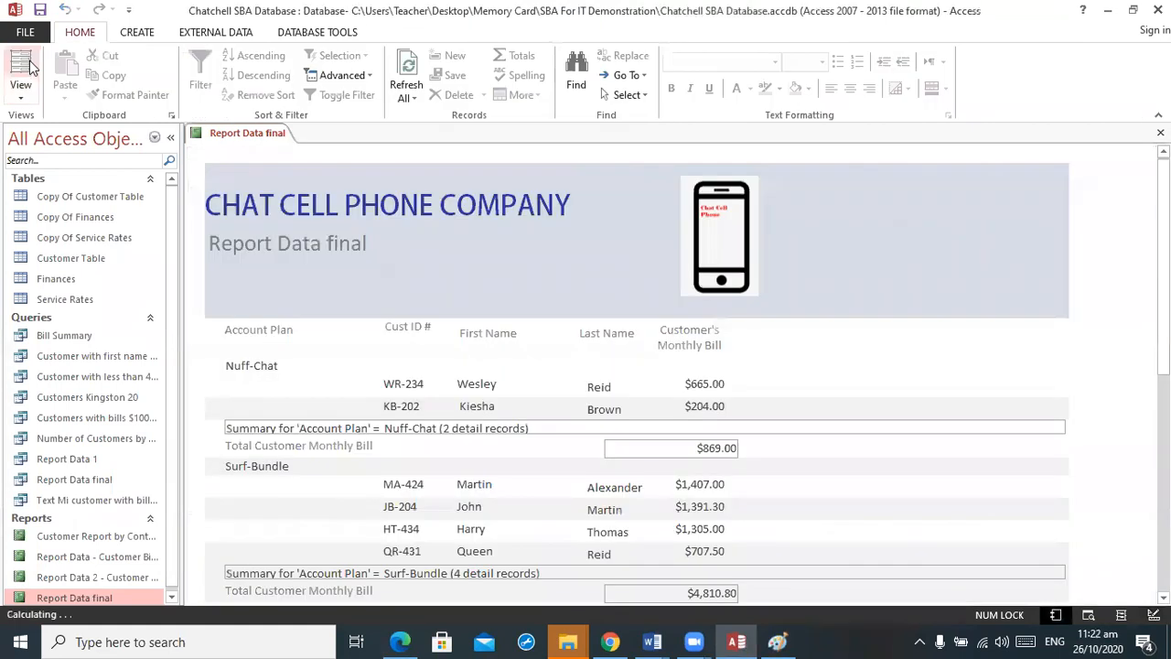